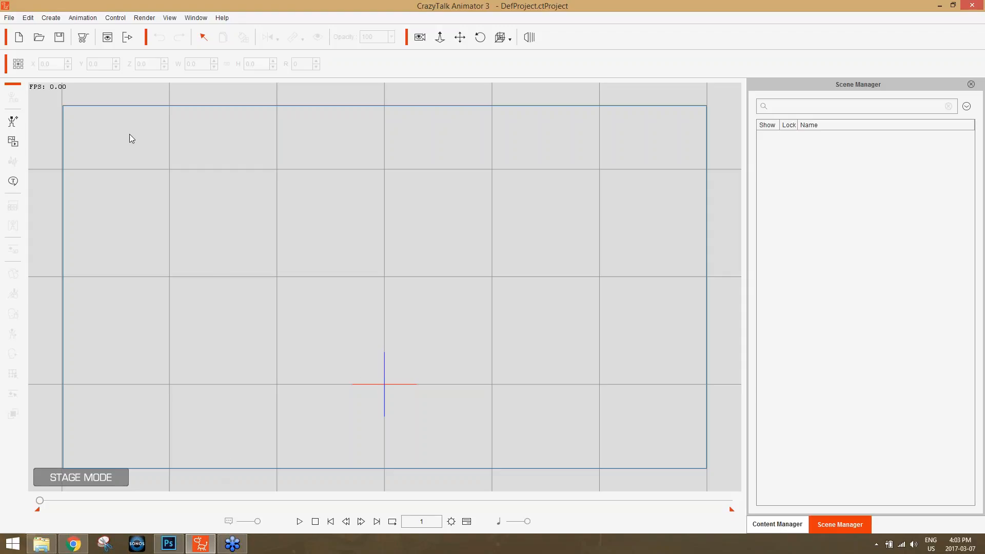
# Open the Scene 01 project from the CTA Class folder.
pyautogui.click(11, 19)
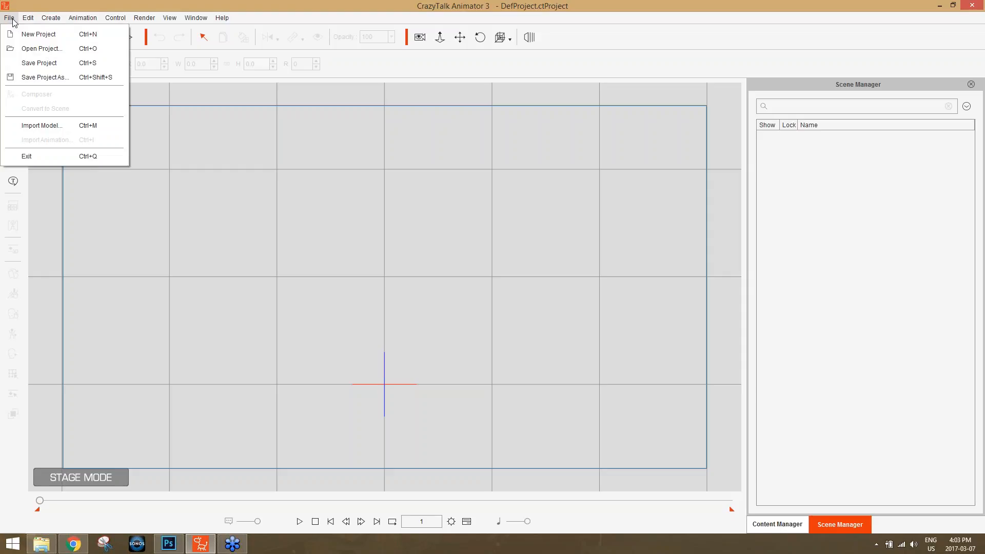
pyautogui.click(41, 48)
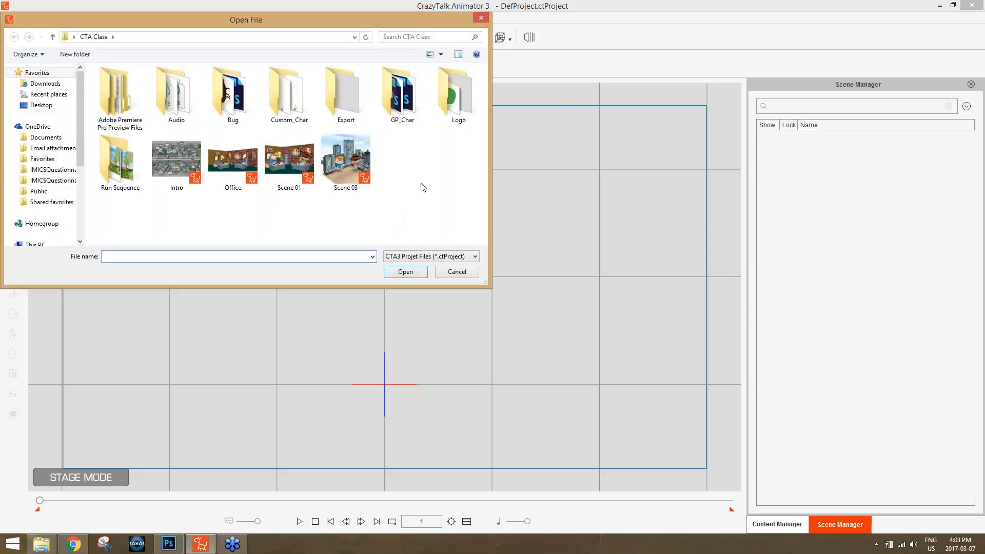
pyautogui.doubleClick(298, 164)
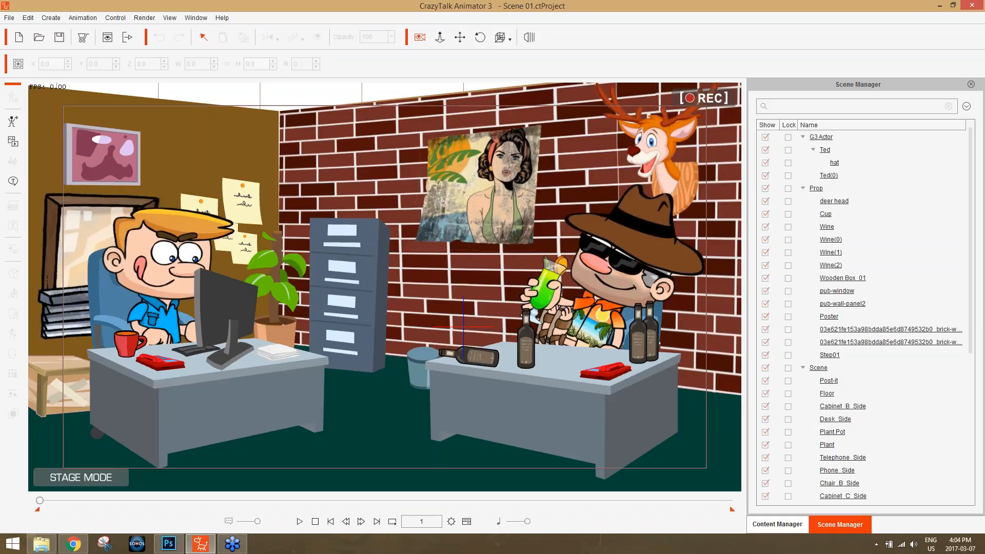
# Select the blond actor at the computer desk and show the Little Mates character templates.
pyautogui.click(158, 276)
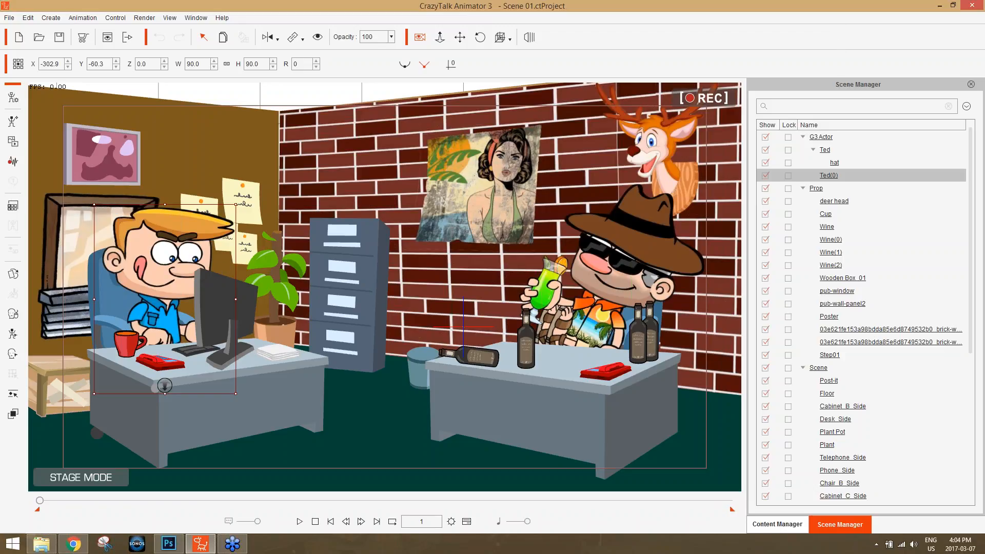
pyautogui.click(794, 524)
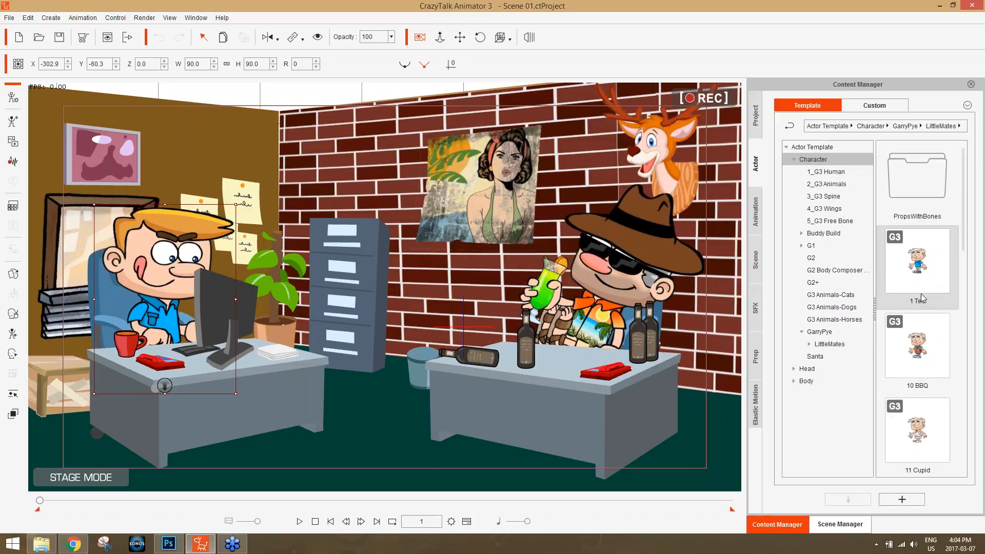
# Switch to Chrome and go to reallusion.com/contentstore.
pyautogui.click(73, 544)
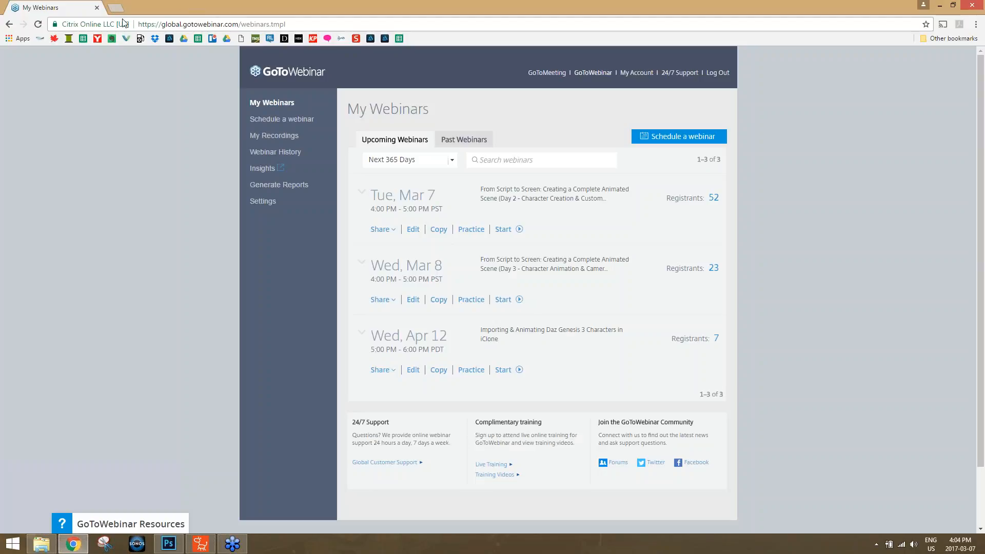
pyautogui.click(162, 24)
pyautogui.write('reallusion.com/contentstore')
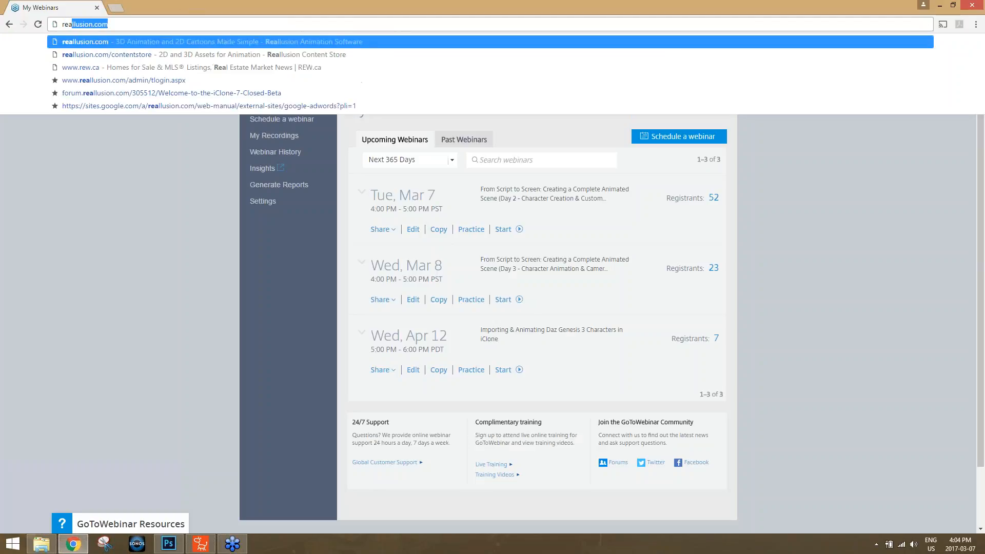
pyautogui.press('Return')
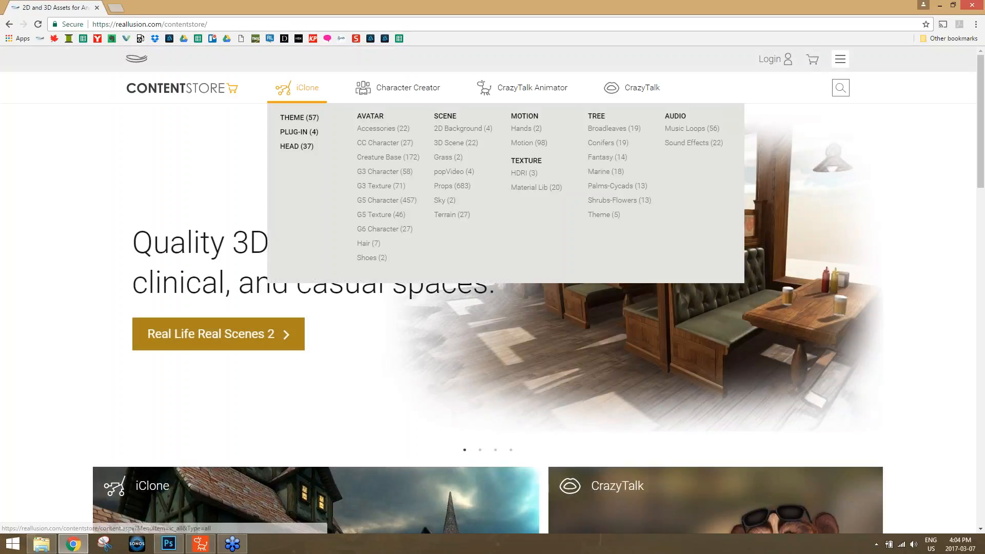
# Open the Little Mates bundle page from the store banner and look through its contents and price.
pyautogui.moveTo(376, 98)
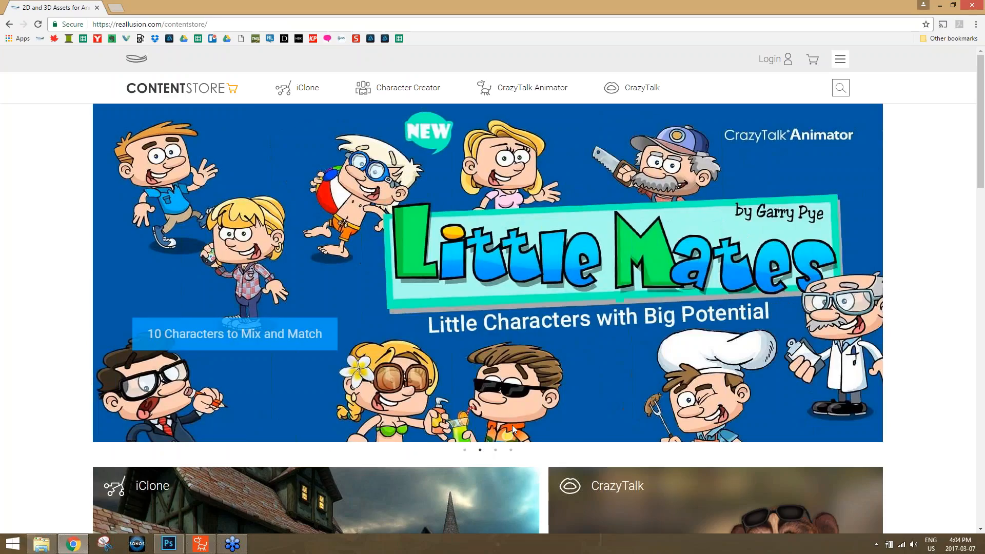
pyautogui.click(263, 339)
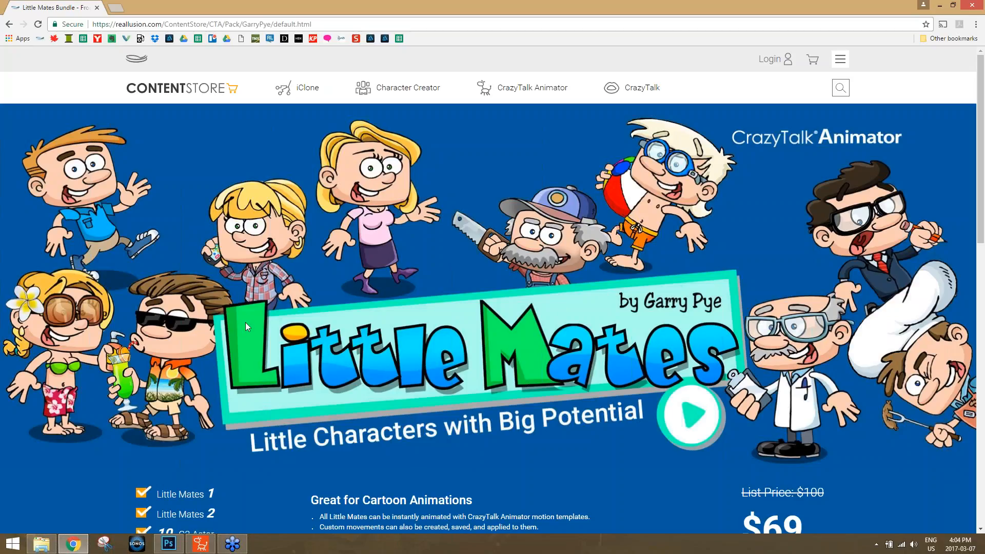
pyautogui.scroll(-5, 747, 303)
pyautogui.scroll(-5, 743, 302)
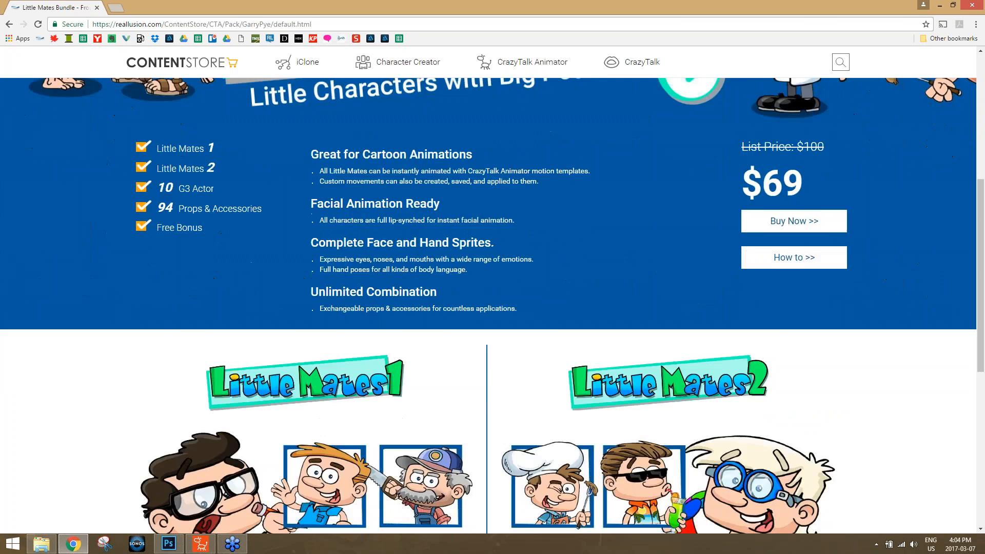
pyautogui.scroll(10, 744, 301)
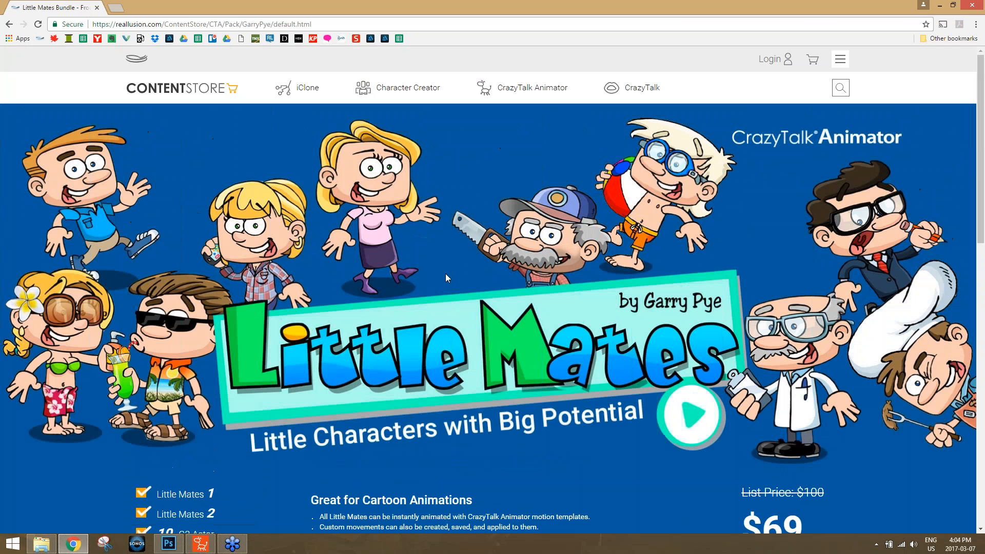
# Switch back to CrazyTalk Animator, open the blond actor in Composer mode and bring up the Sprite Editor for his face.
pyautogui.click(200, 548)
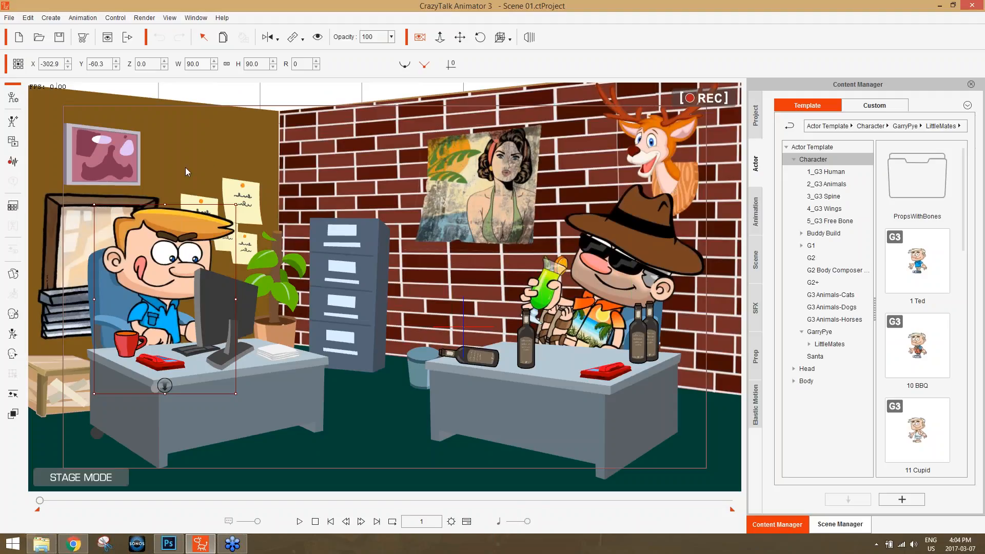
pyautogui.click(12, 99)
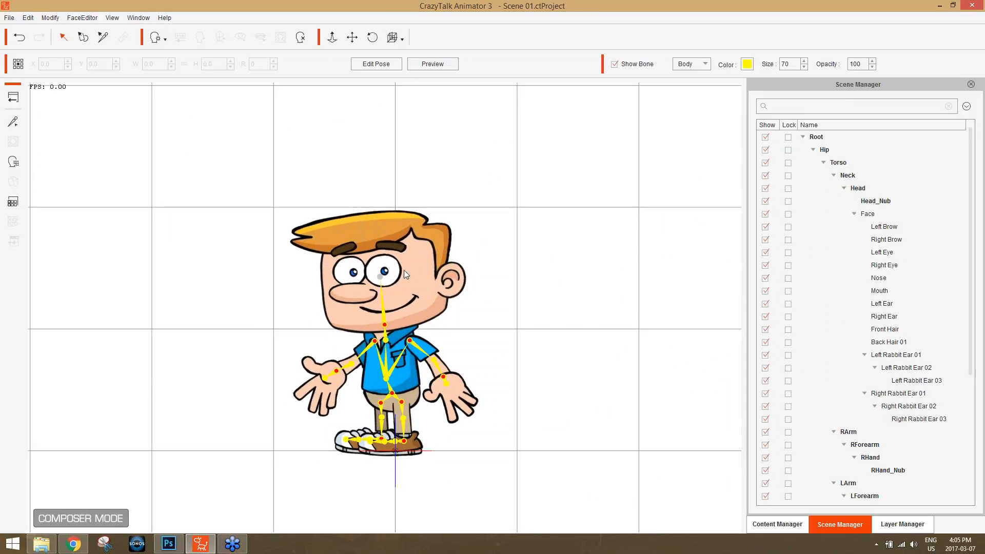
pyautogui.click(414, 279)
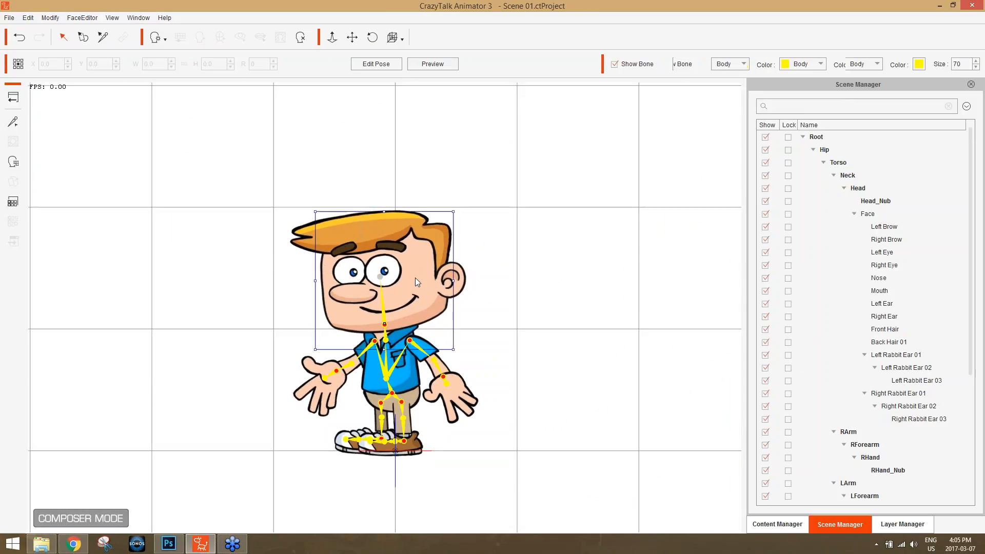
pyautogui.moveTo(969, 339); pyautogui.dragTo(981, 296)
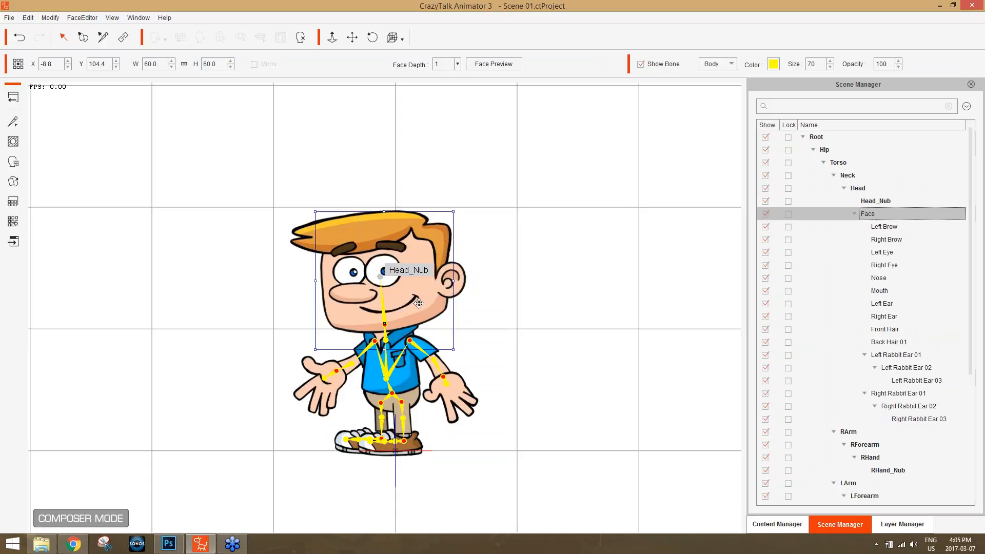
pyautogui.click(13, 182)
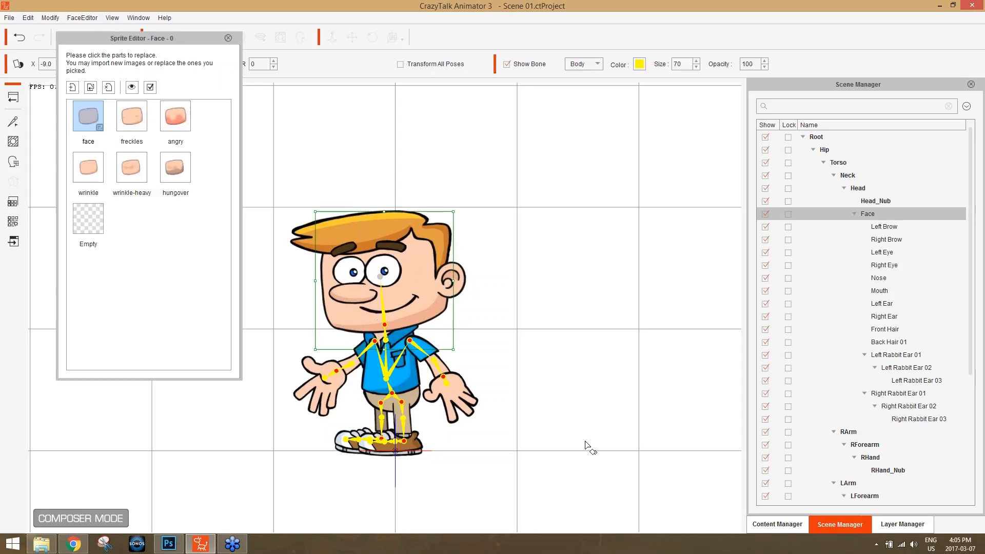
# Try the freckles, angry, hungover, wrinkle-heavy and wrinkle sprites on the face, ending on the default face sprite.
pyautogui.scroll(2, 532, 224)
pyautogui.scroll(2, 614, 304)
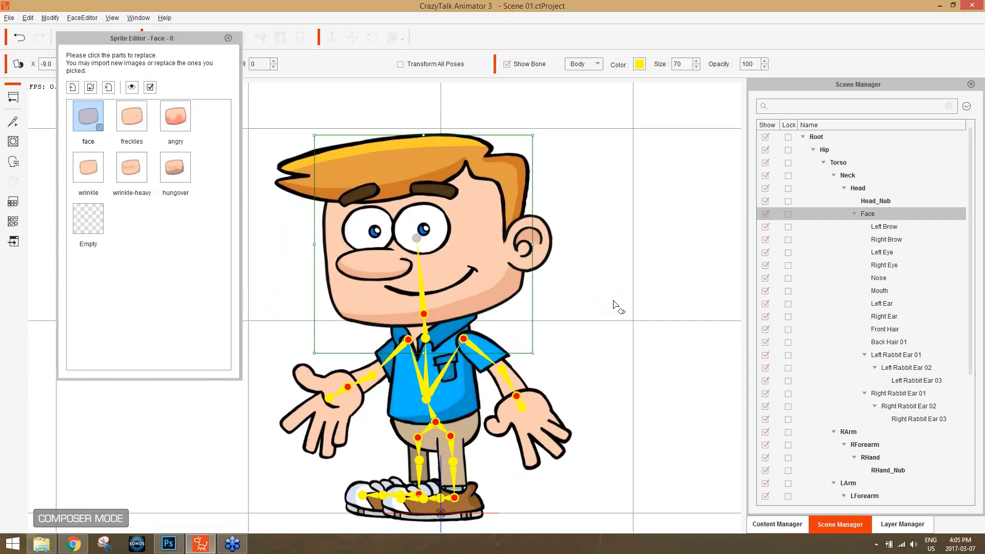
pyautogui.scroll(-1, 614, 307)
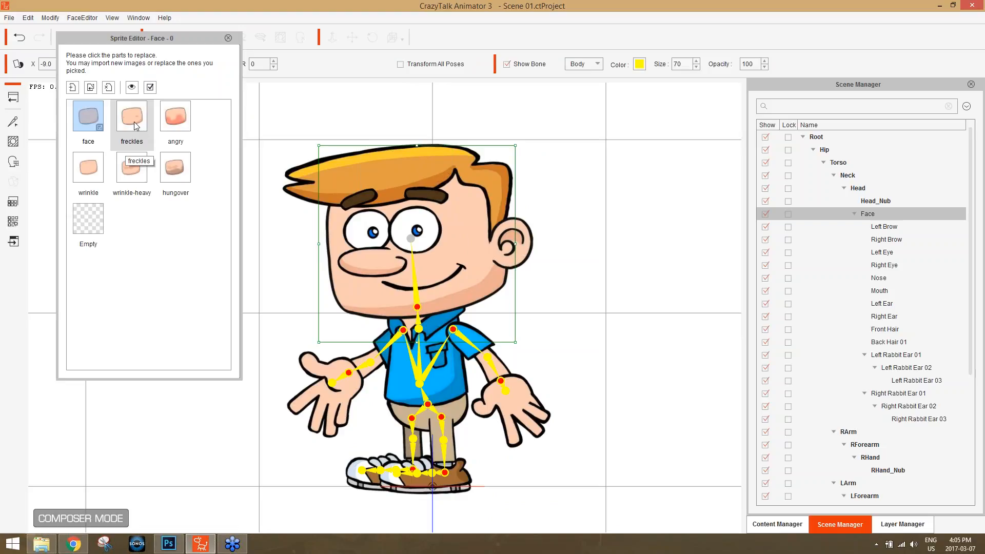
pyautogui.click(147, 139)
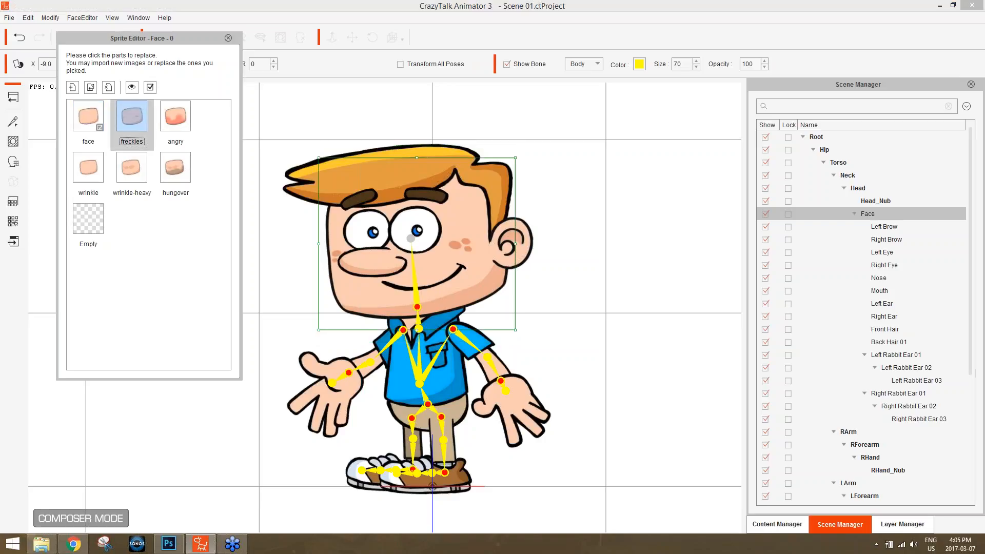
pyautogui.click(176, 118)
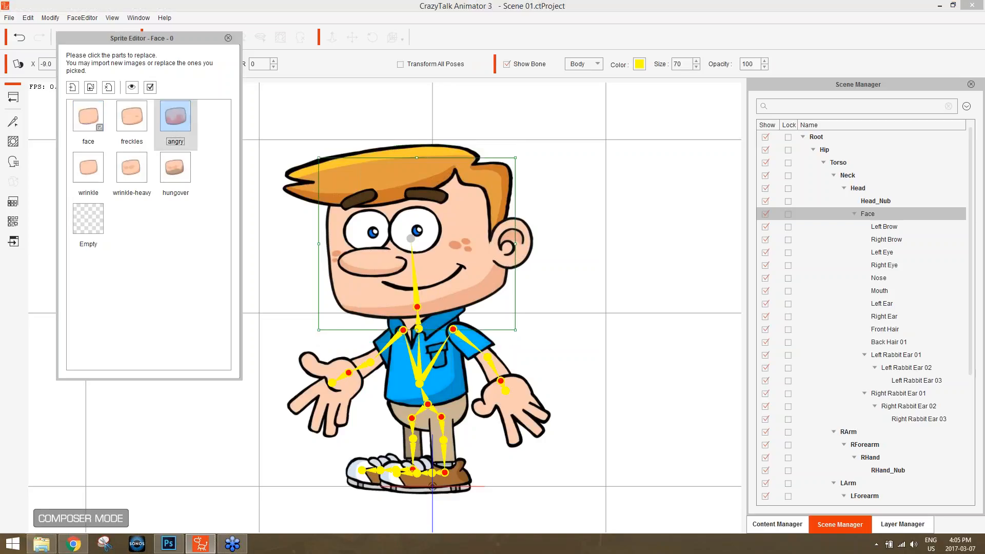
pyautogui.click(185, 174)
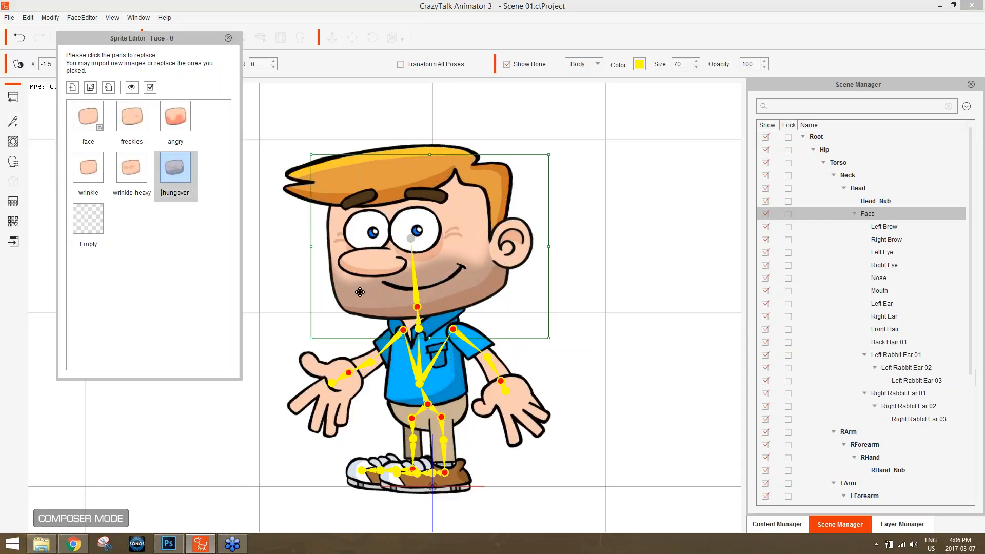
pyautogui.click(132, 173)
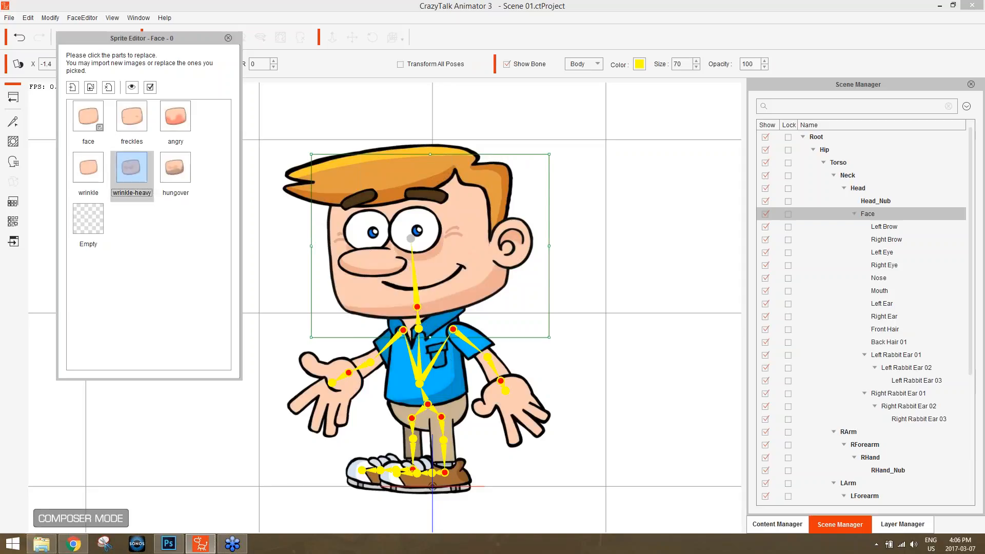
pyautogui.click(88, 167)
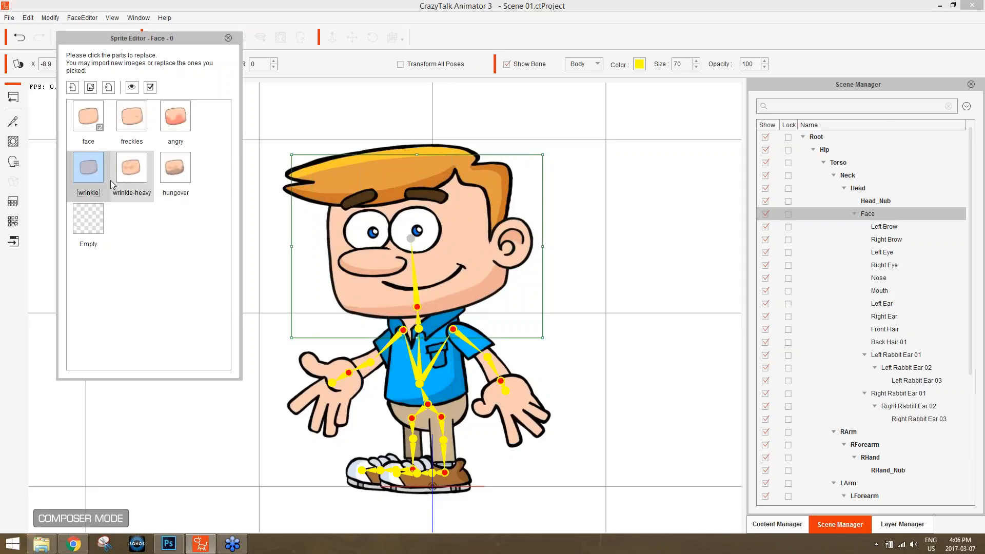
pyautogui.click(91, 145)
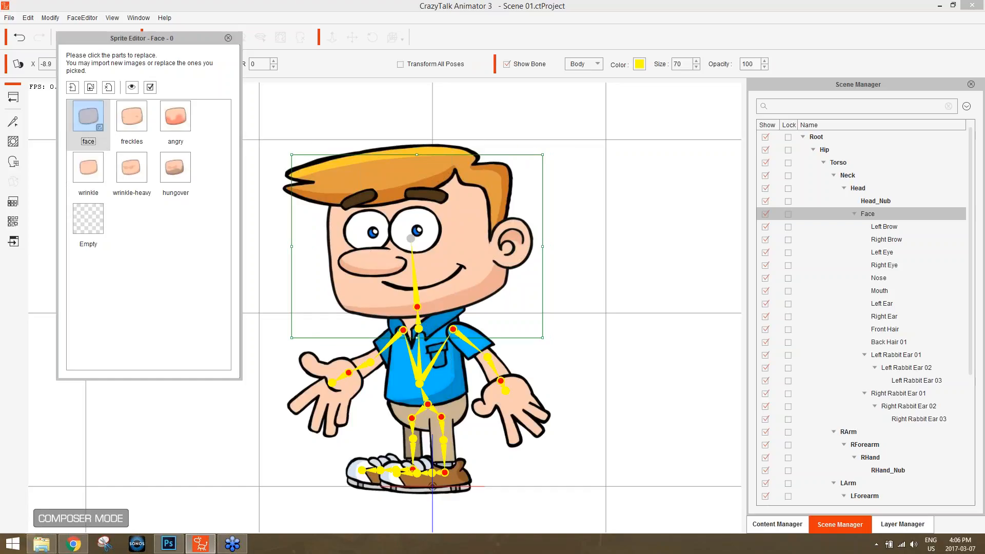
# Try the closed, Blink, Shock, Squint and upward-looking sprites on the right eye, ending on behind up.
pyautogui.click(376, 229)
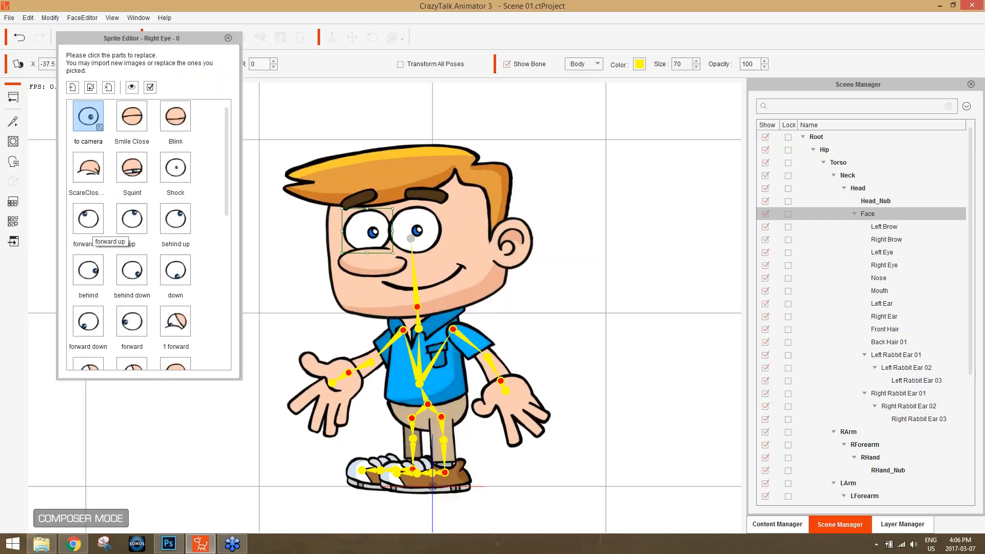
pyautogui.click(132, 116)
pyautogui.click(175, 116)
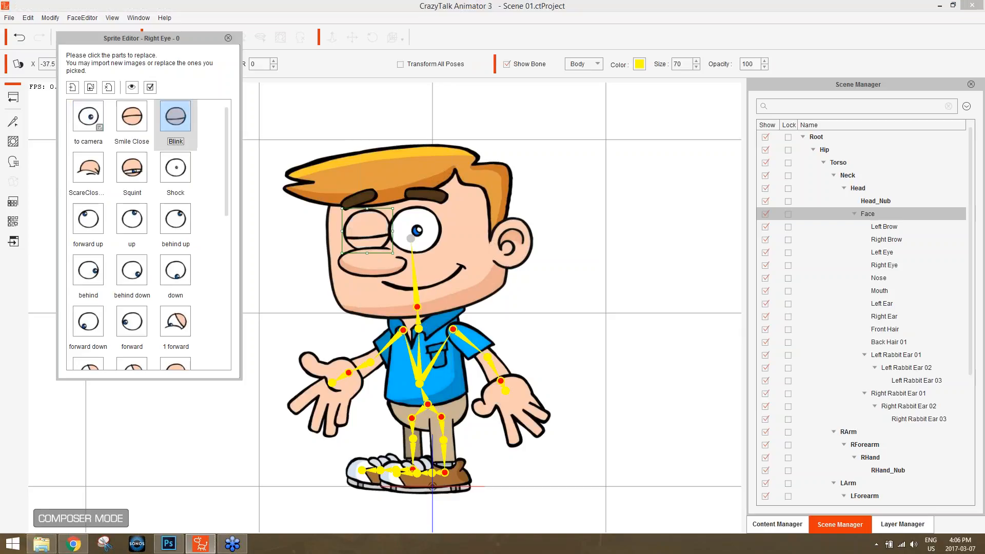
pyautogui.click(176, 167)
pyautogui.click(137, 175)
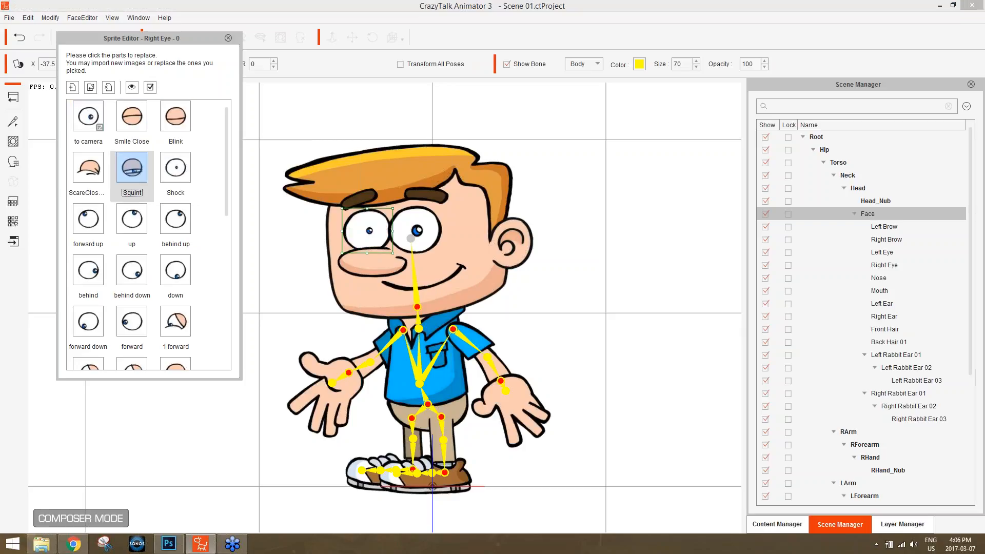
pyautogui.click(88, 167)
pyautogui.click(88, 218)
pyautogui.click(132, 219)
pyautogui.click(176, 219)
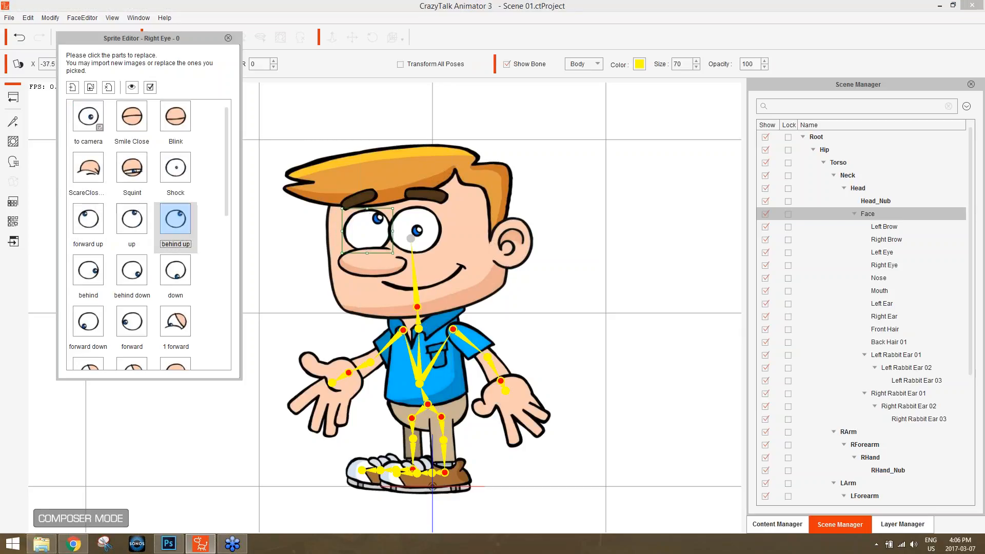
# Try the down, behind down, behind, forward down, forward and 1 forward sprites on the right eye.
pyautogui.click(175, 270)
pyautogui.click(131, 270)
pyautogui.click(88, 270)
pyautogui.click(88, 322)
pyautogui.click(132, 321)
pyautogui.click(176, 322)
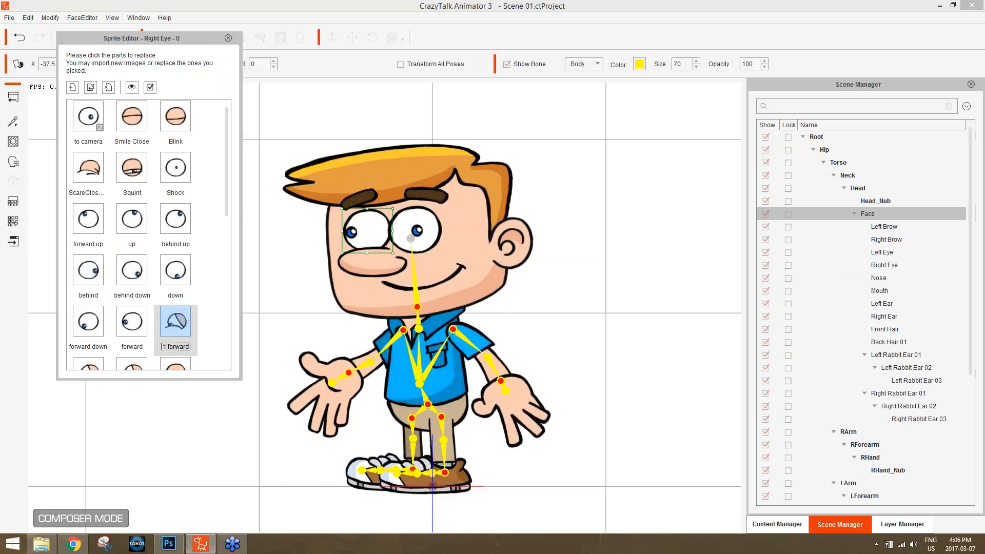
# Preview the dilate sprite and the half-lidded variants from 6 forward through 3 to camera on the right eye.
pyautogui.scroll(-10, 179, 280)
pyautogui.click(180, 290)
pyautogui.click(174, 237)
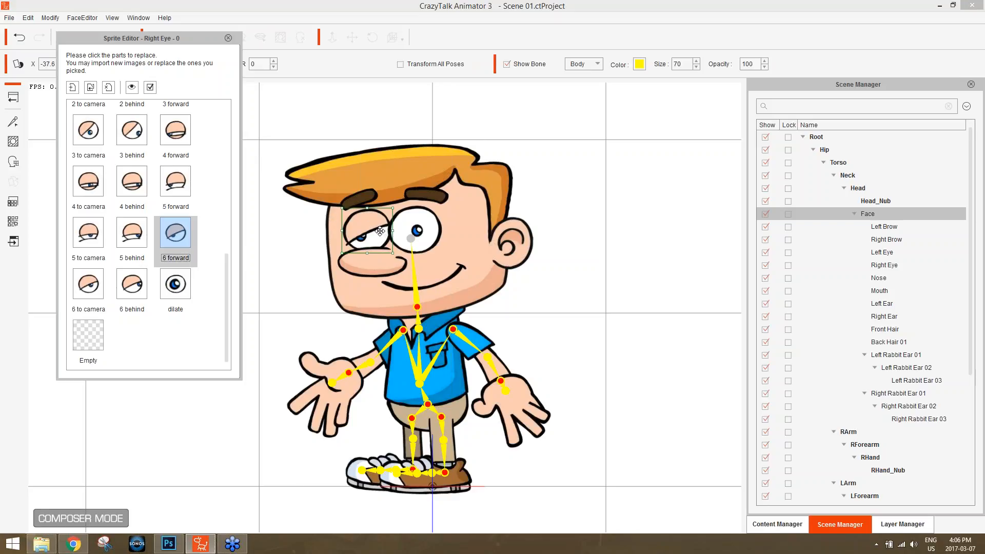
pyautogui.click(135, 234)
pyautogui.click(89, 237)
pyautogui.click(82, 192)
pyautogui.click(132, 188)
pyautogui.click(176, 184)
pyautogui.click(178, 134)
pyautogui.click(133, 136)
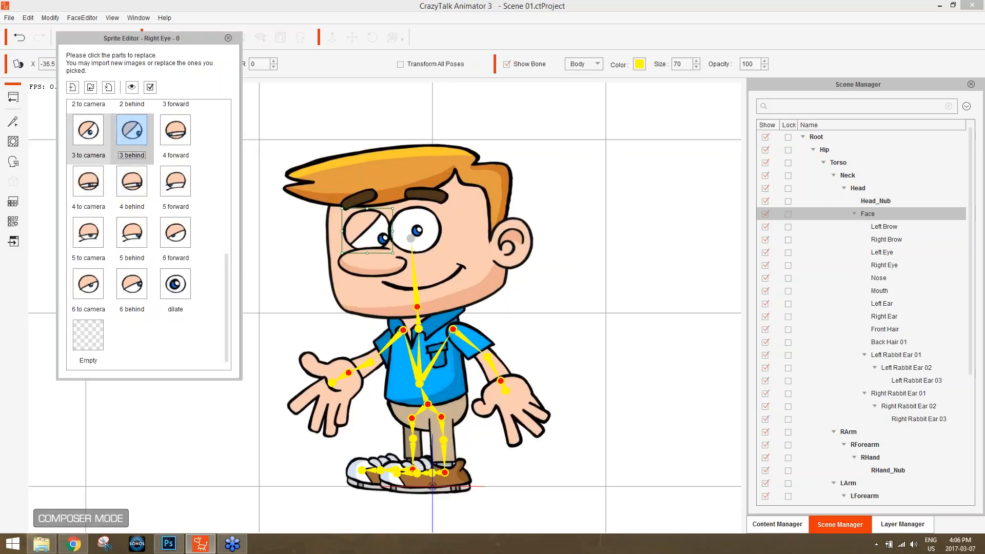
pyautogui.click(91, 138)
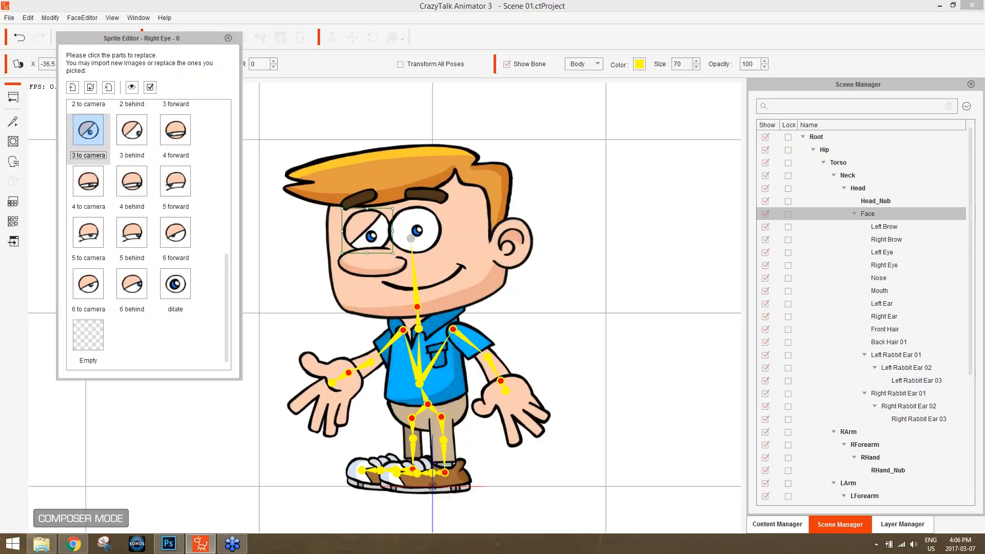
# Try the 6 to camera, 6 behind, dilate, 6 forward, 5 forward and 4 forward sprites on the right eye.
pyautogui.click(87, 293)
pyautogui.click(133, 291)
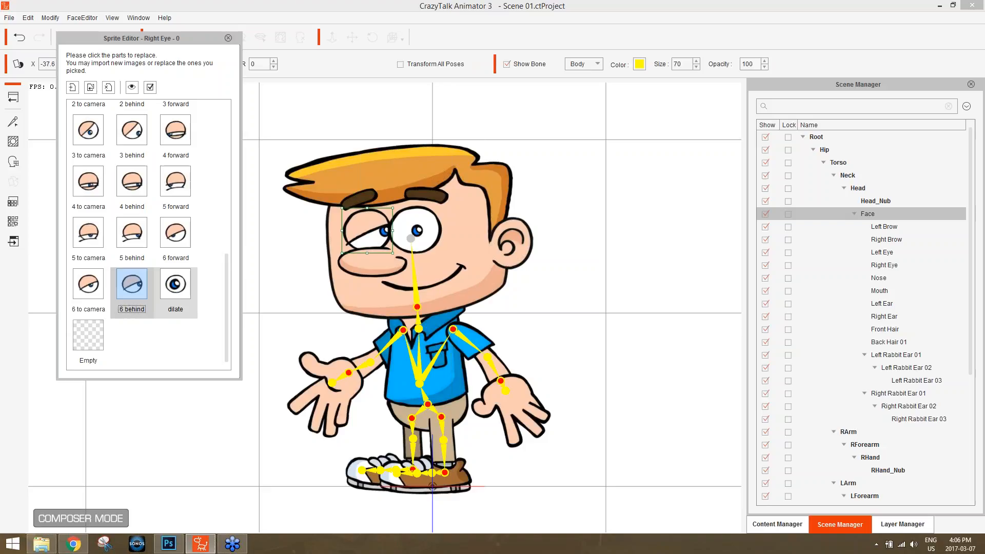
pyautogui.click(180, 291)
pyautogui.click(176, 234)
pyautogui.click(176, 182)
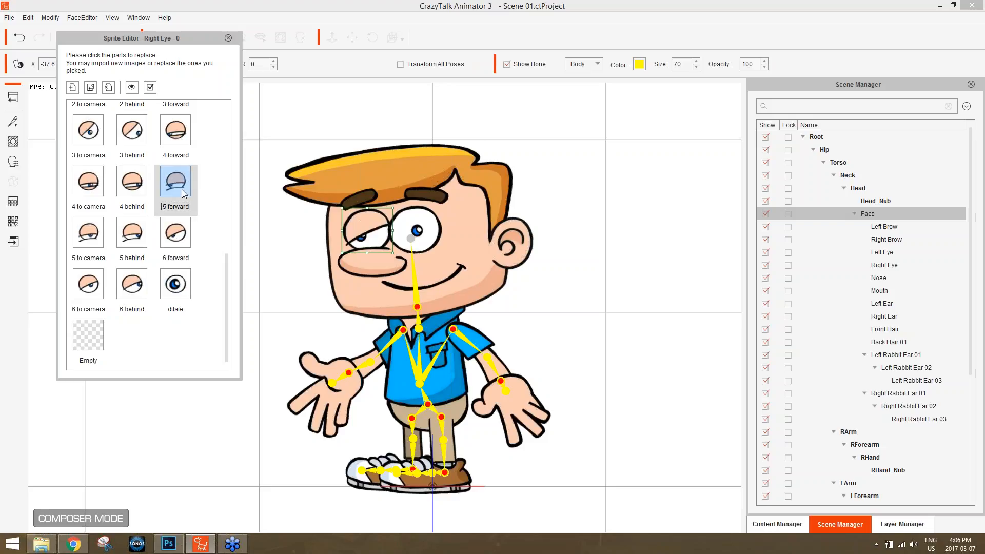
pyautogui.click(181, 139)
# Try the 2 forward, 1 behind and forward sprites on the right eye, ending on forward down.
pyautogui.scroll(4, 205, 212)
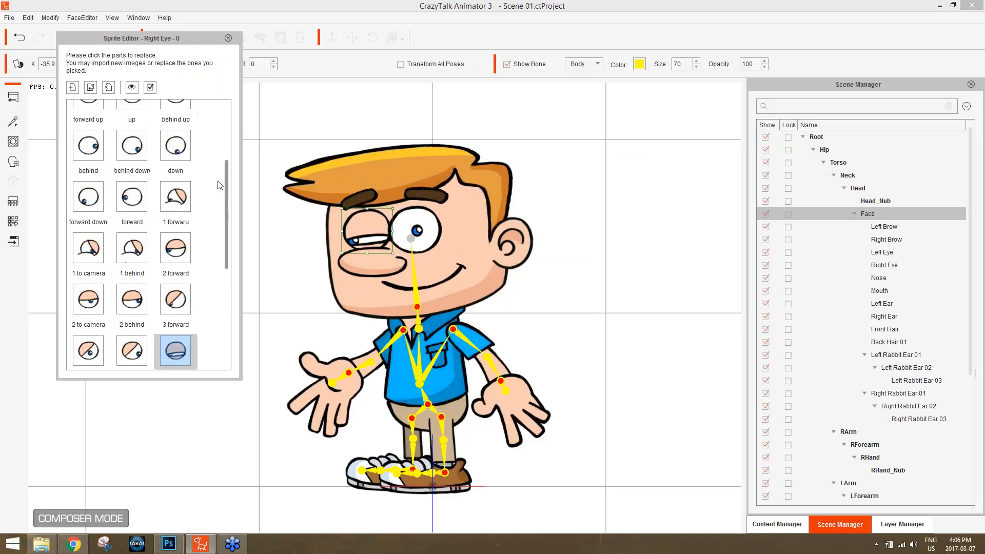
pyautogui.click(162, 256)
pyautogui.click(132, 250)
pyautogui.click(132, 199)
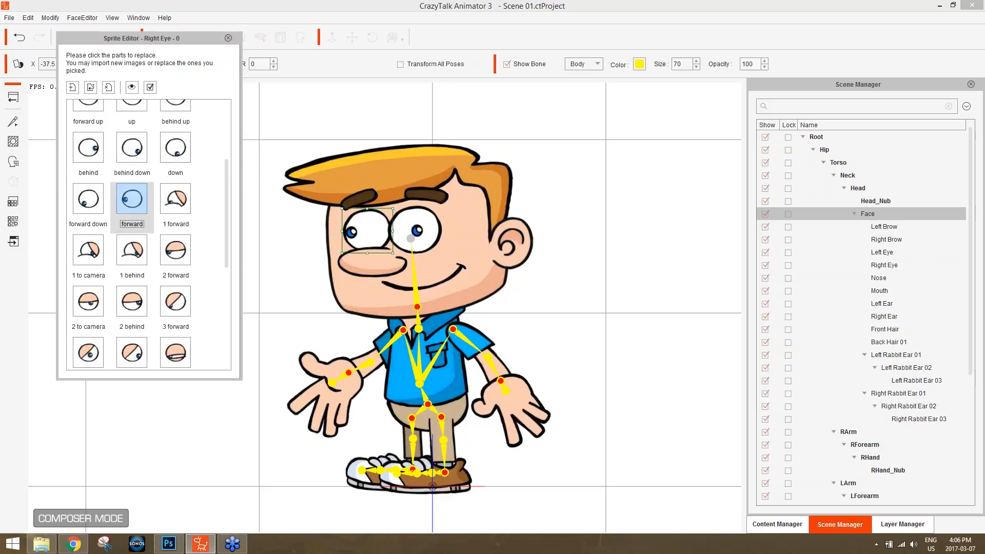
pyautogui.click(89, 199)
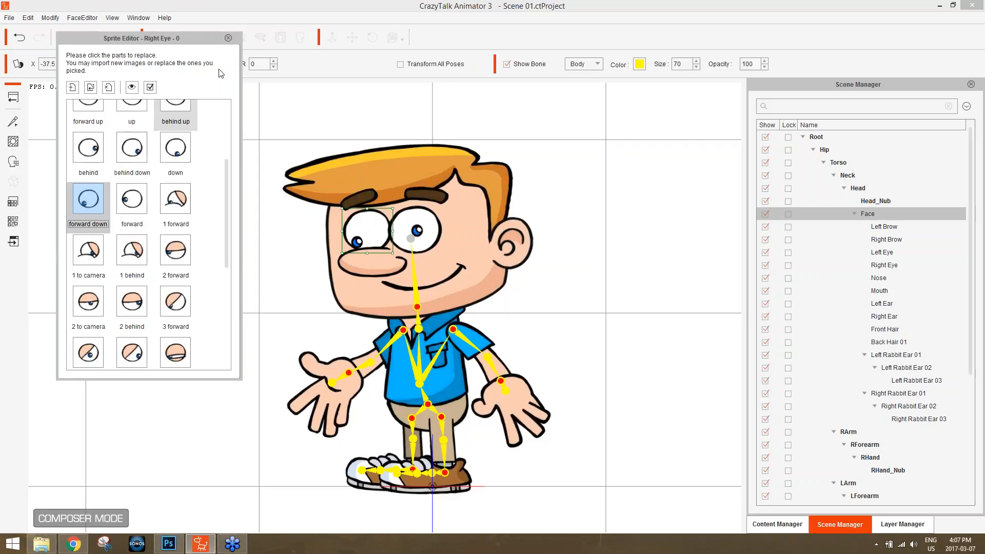
# Try the glasses-1 and glasses-2 sprites on the nose, ending on the Normal sprite.
pyautogui.click(386, 265)
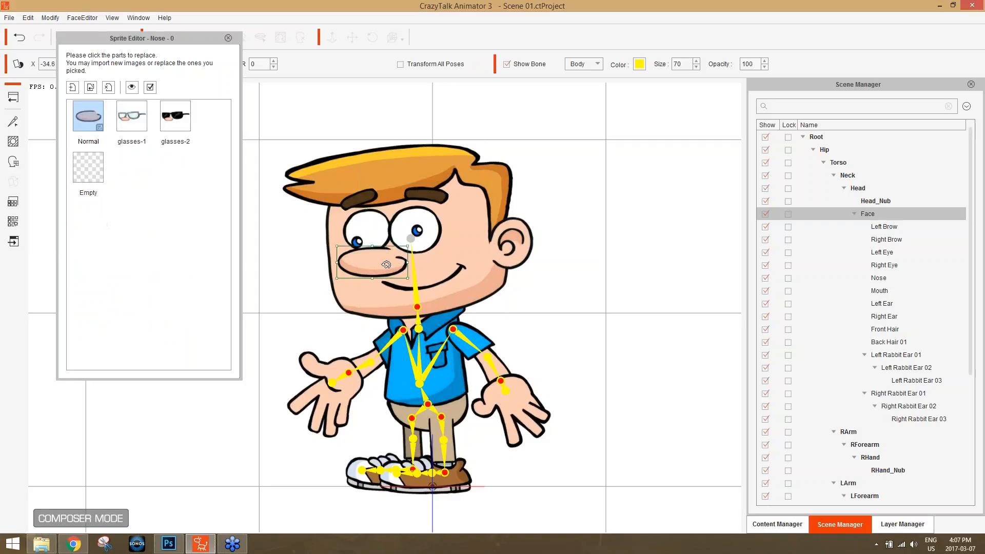
pyautogui.click(132, 134)
pyautogui.click(175, 117)
pyautogui.click(88, 117)
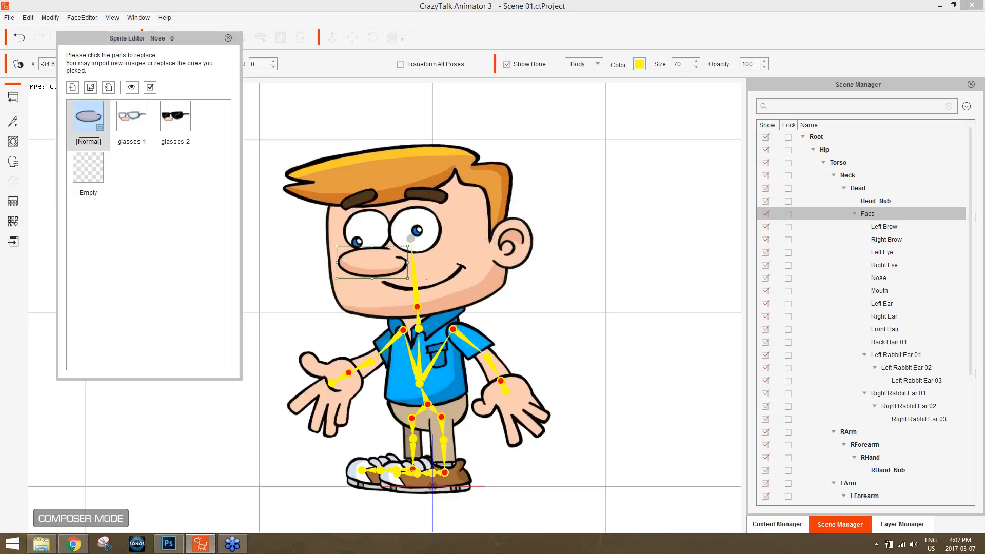
# Open the left brow's sprites and try 2 normal and angle down.
pyautogui.click(421, 197)
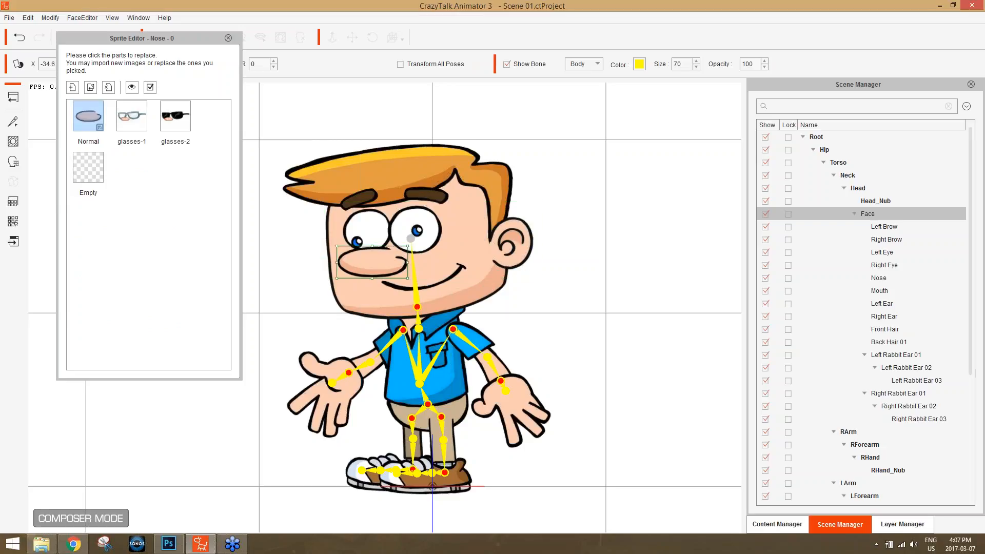
pyautogui.click(419, 192)
pyautogui.click(176, 219)
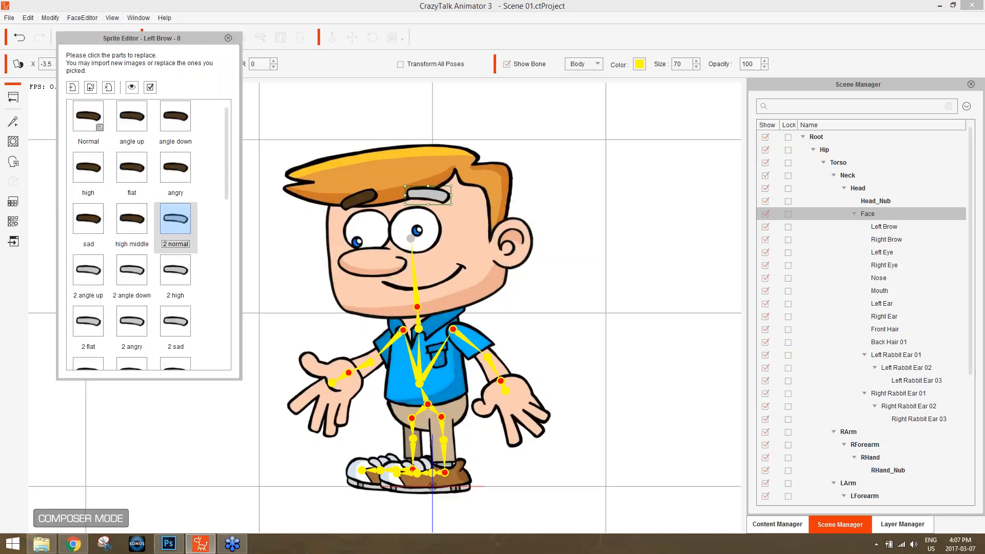
pyautogui.moveTo(226, 162)
pyautogui.mouseDown()
pyautogui.moveTo(241, 315)
pyautogui.moveTo(228, 164)
pyautogui.mouseUp()
pyautogui.click(175, 121)
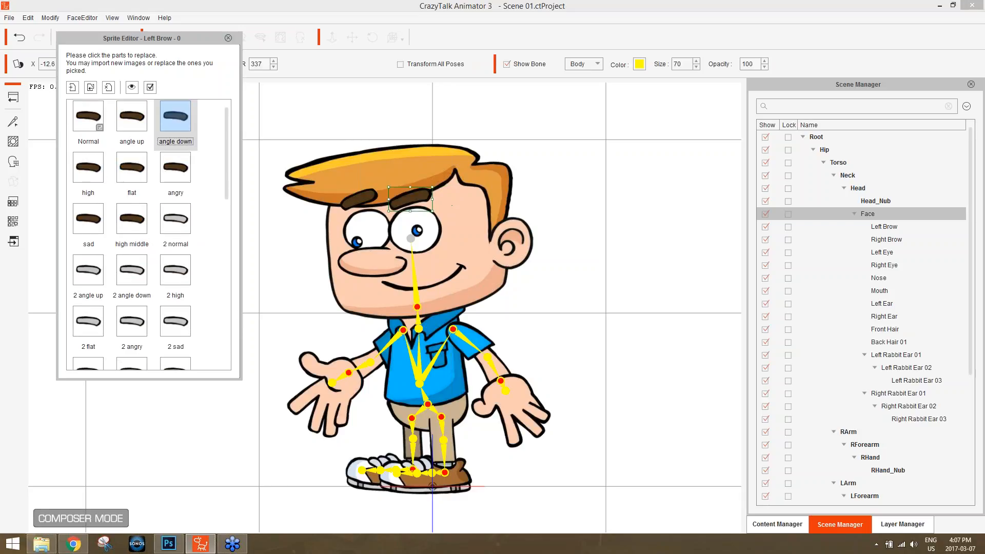
# Try the flat, high, angry, high middle and angle up sprites on the left brow, restore Normal and close the Sprite Editor.
pyautogui.click(132, 170)
pyautogui.click(93, 176)
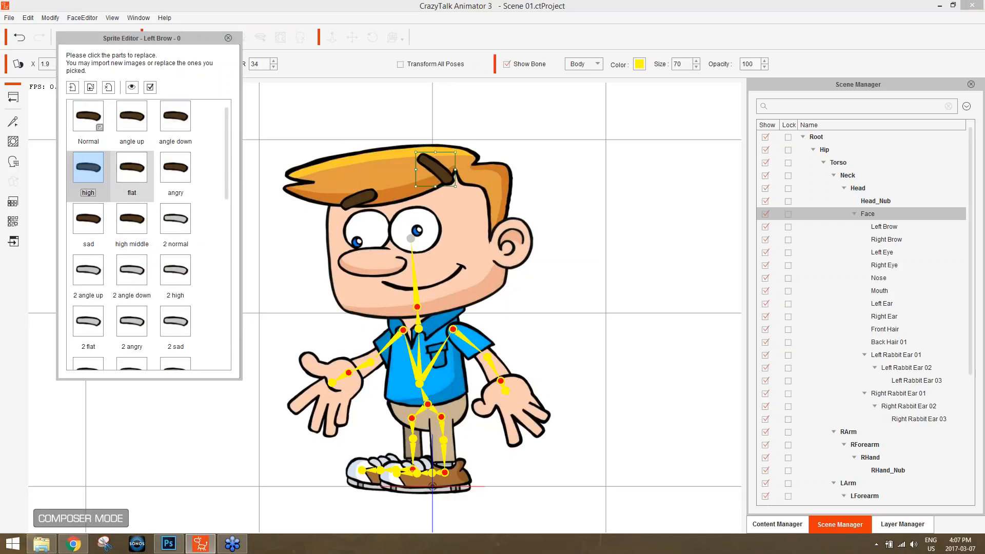
pyautogui.click(185, 173)
pyautogui.click(125, 222)
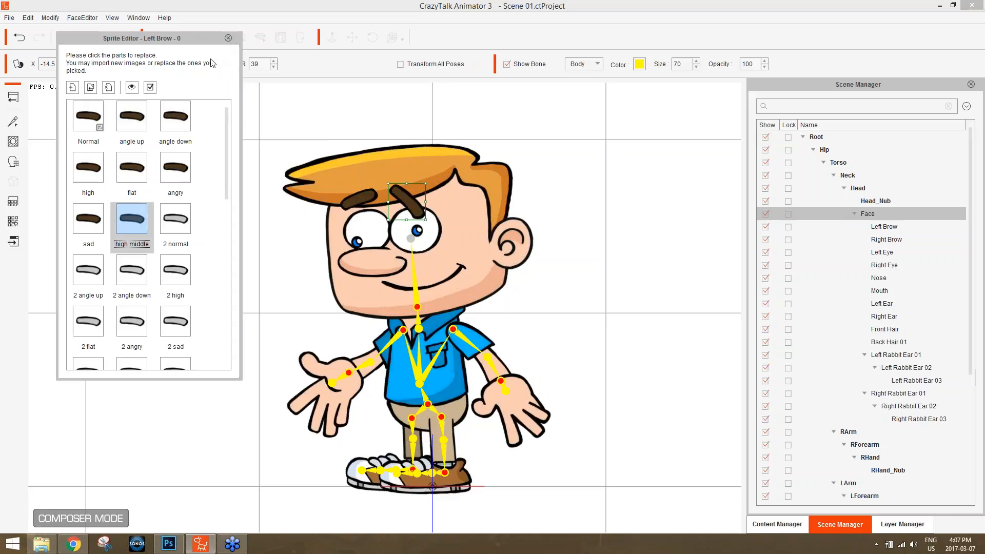
pyautogui.click(132, 125)
pyautogui.click(88, 119)
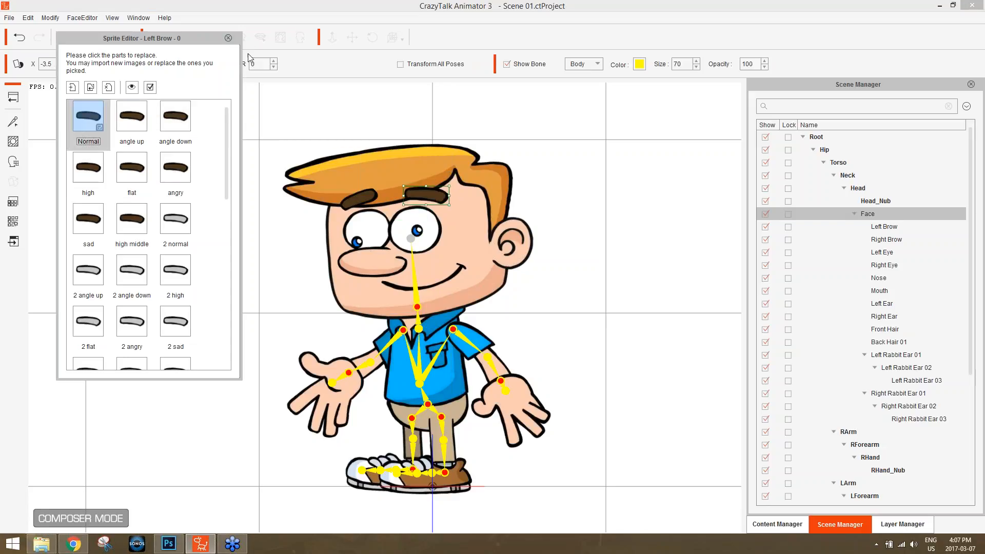
pyautogui.click(228, 38)
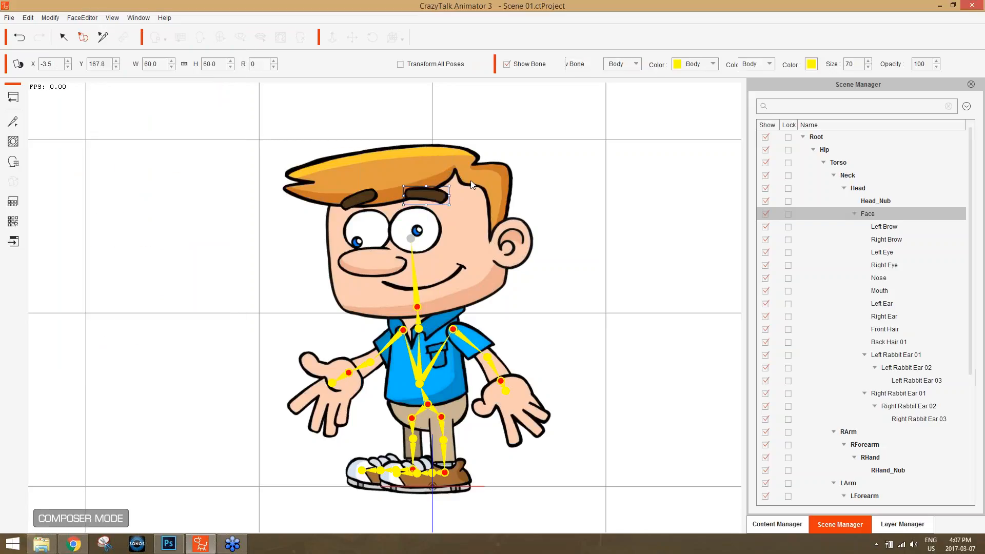
# Open Facial Animation Setup and preview the right brow's raised, lowered, sideways and rotated deform expressions.
pyautogui.click(14, 163)
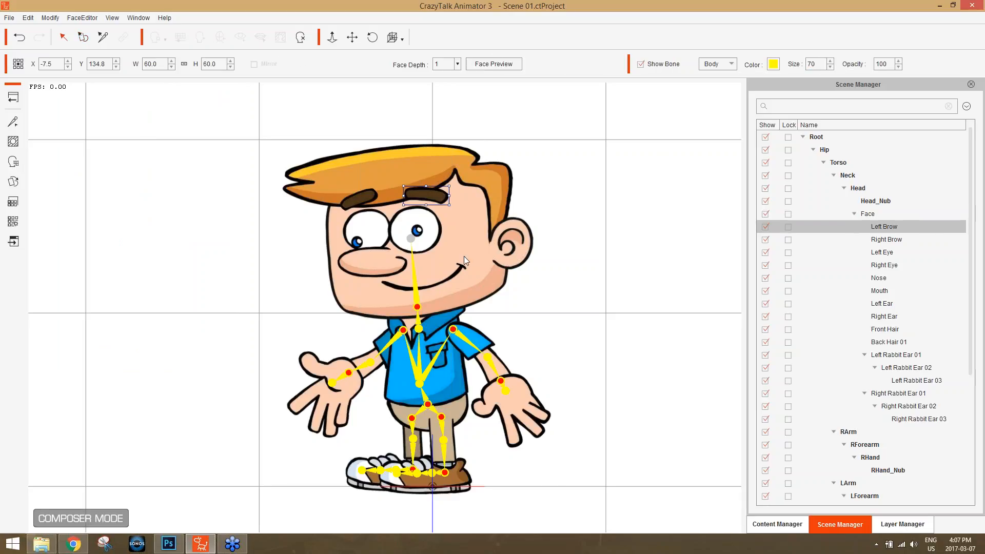
pyautogui.click(17, 166)
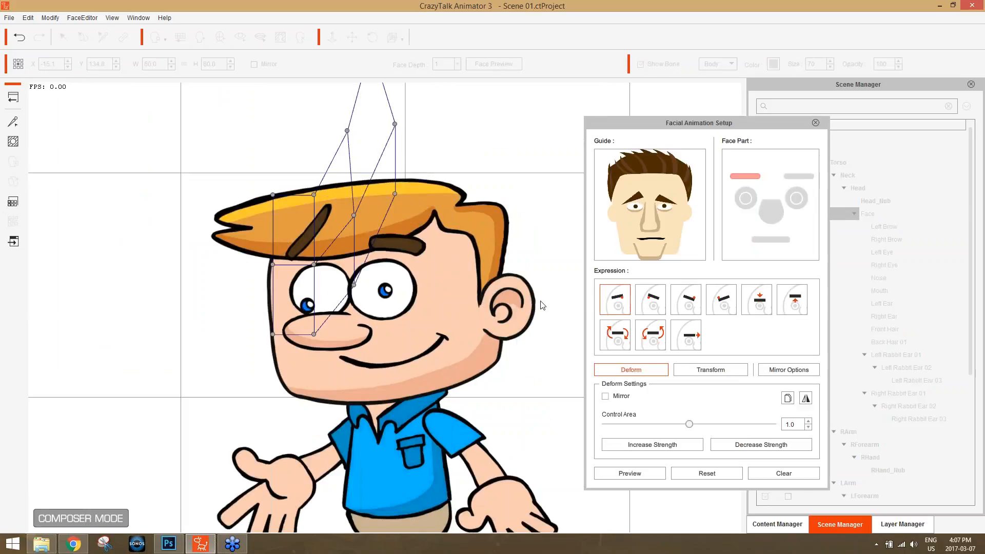
pyautogui.click(651, 302)
pyautogui.click(687, 303)
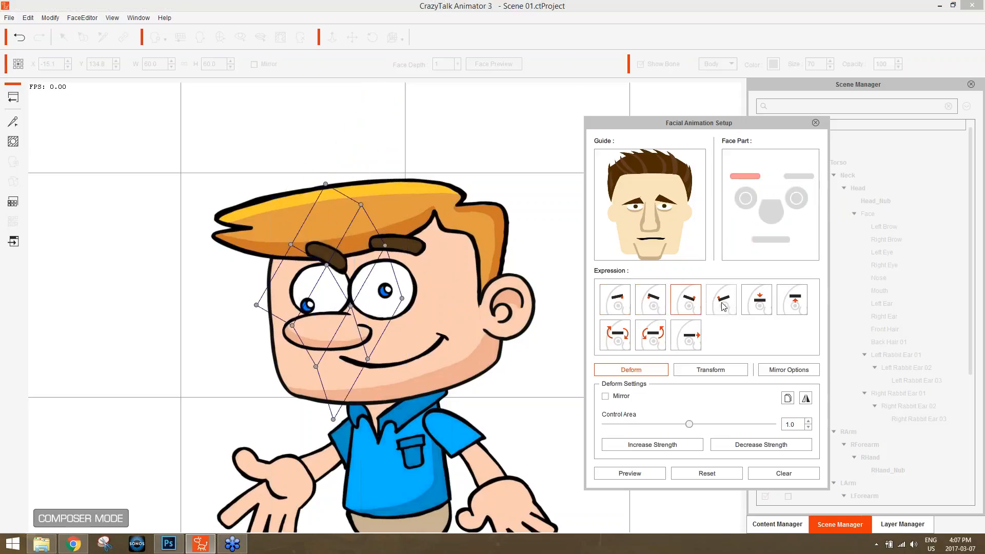
pyautogui.click(724, 306)
pyautogui.click(685, 344)
pyautogui.click(662, 340)
# Compare the first three right brow expressions again, ending on the raised inner end.
pyautogui.click(620, 301)
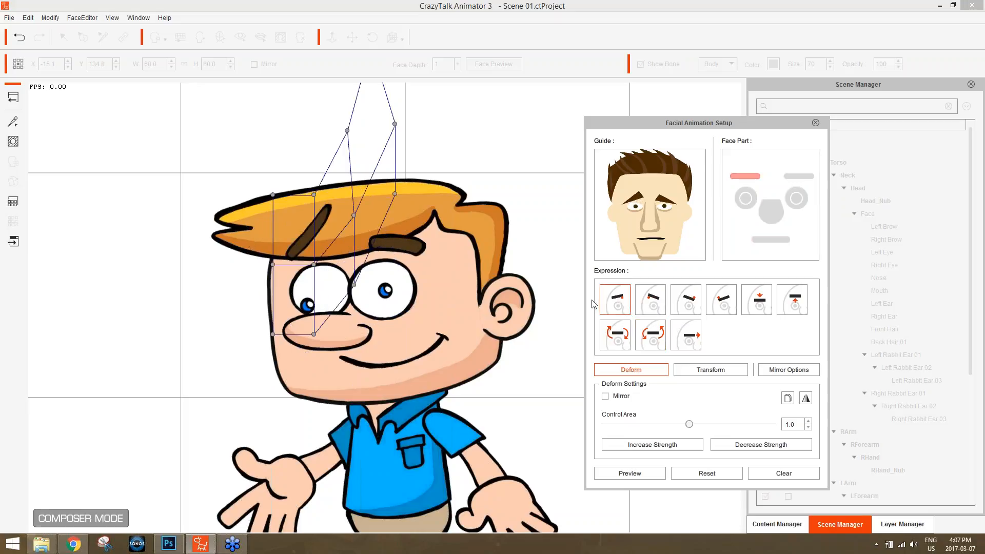
pyautogui.click(654, 299)
pyautogui.click(689, 302)
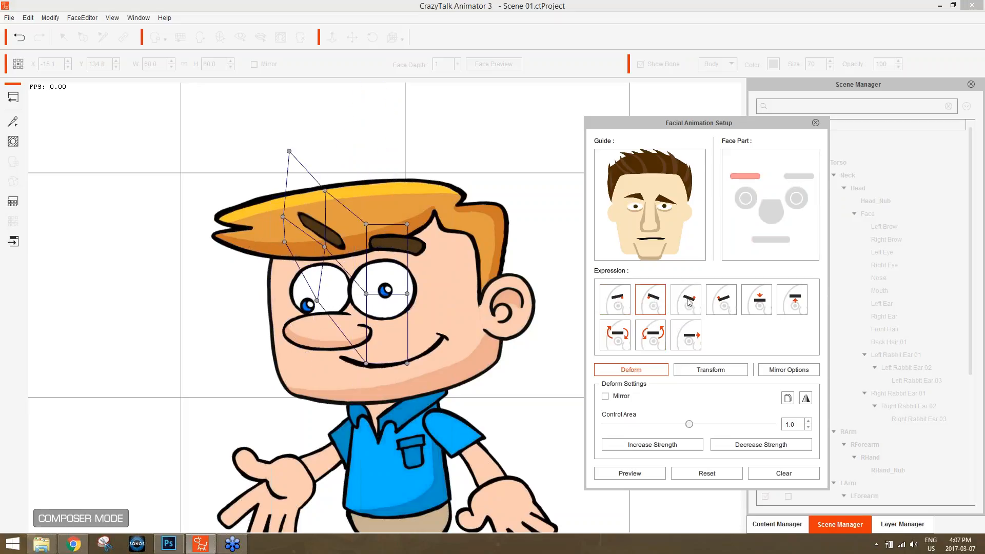
pyautogui.click(617, 302)
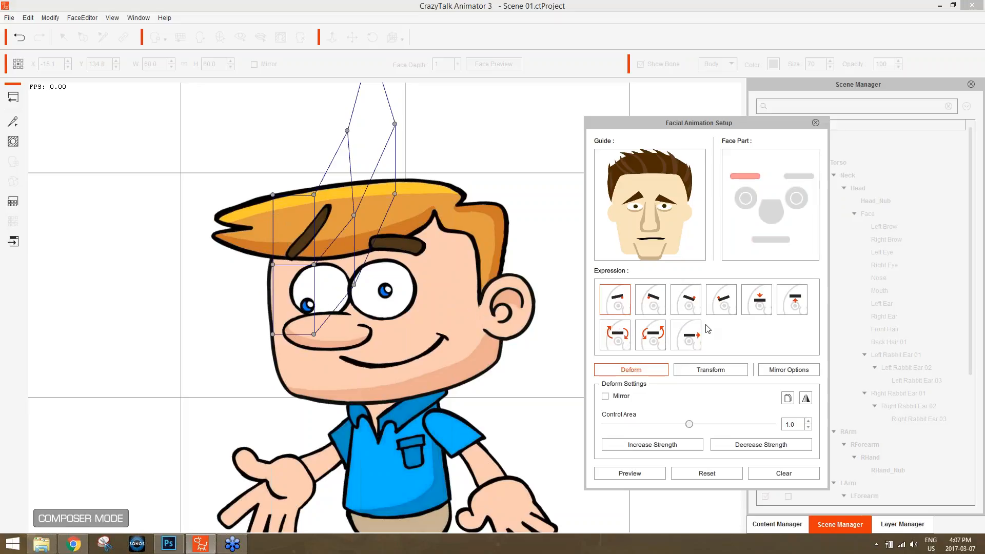
pyautogui.click(353, 343)
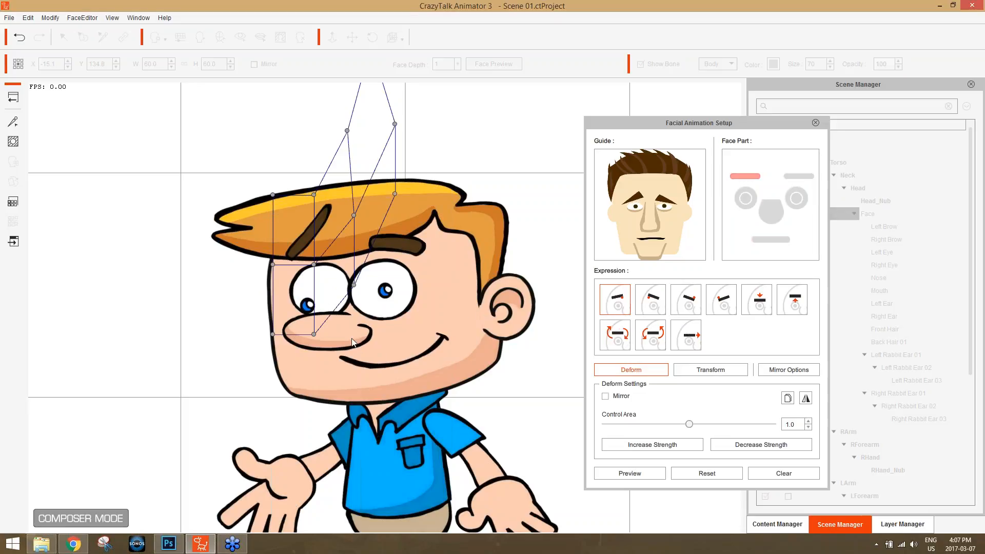
# Select the nose as the face part and preview its deform expressions.
pyautogui.click(765, 216)
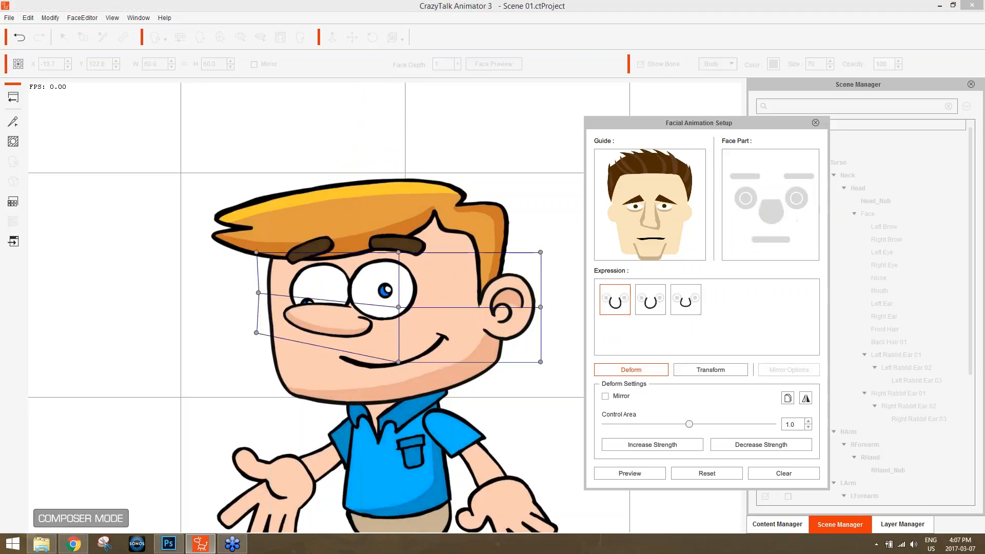
pyautogui.click(651, 302)
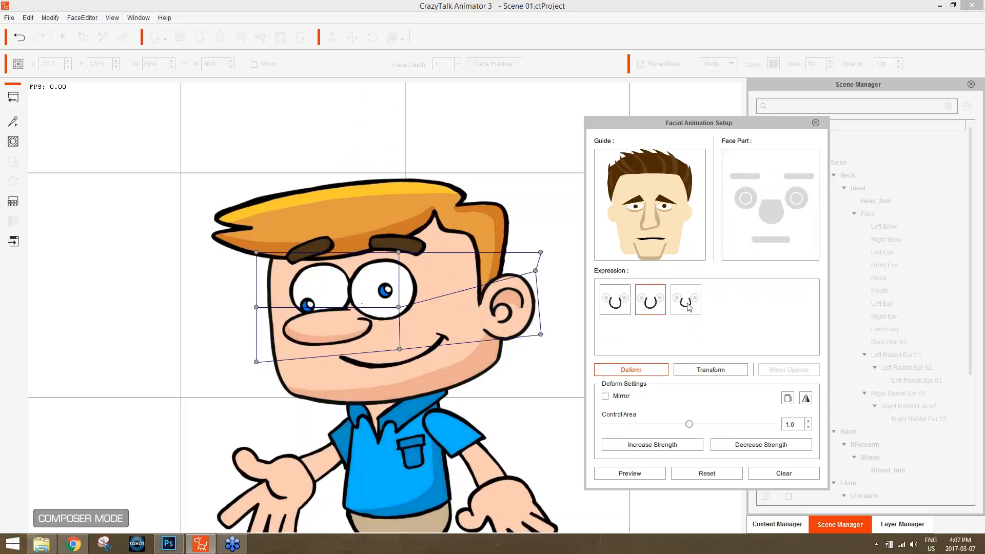
pyautogui.click(624, 299)
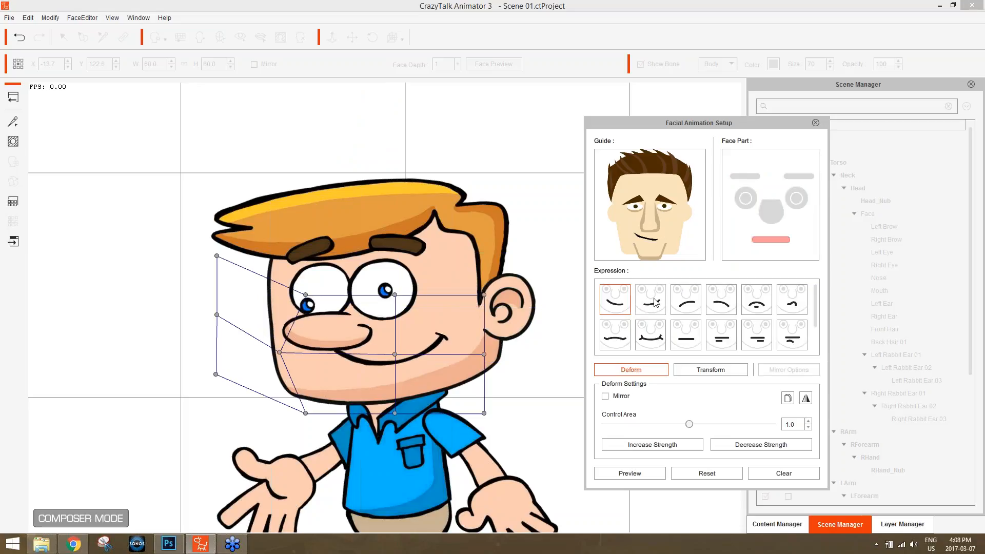
# Preview the mouth's raised-corner, lowered-corner, vertical and sideways deform expressions, and close Facial Animation Setup.
pyautogui.click(655, 303)
pyautogui.click(687, 307)
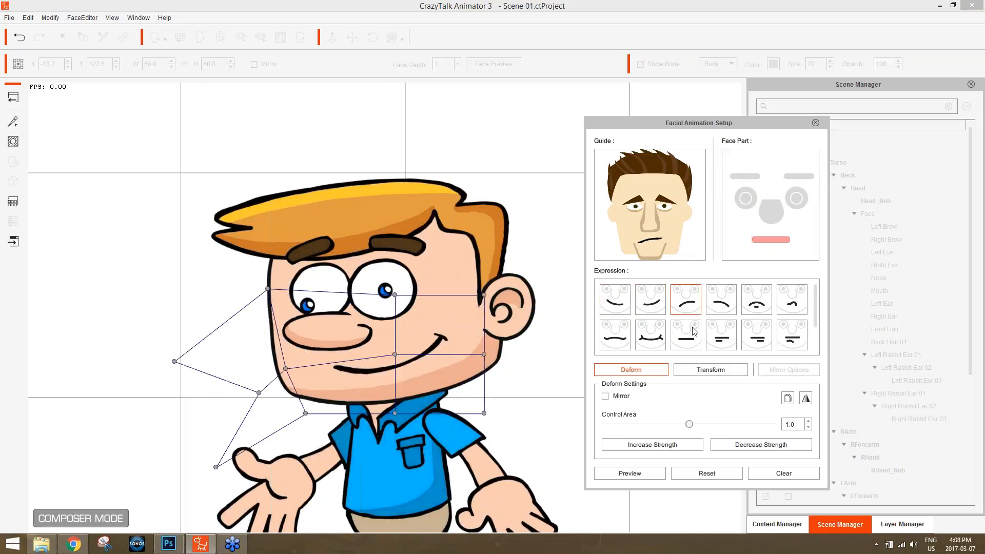
pyautogui.click(693, 336)
pyautogui.click(650, 342)
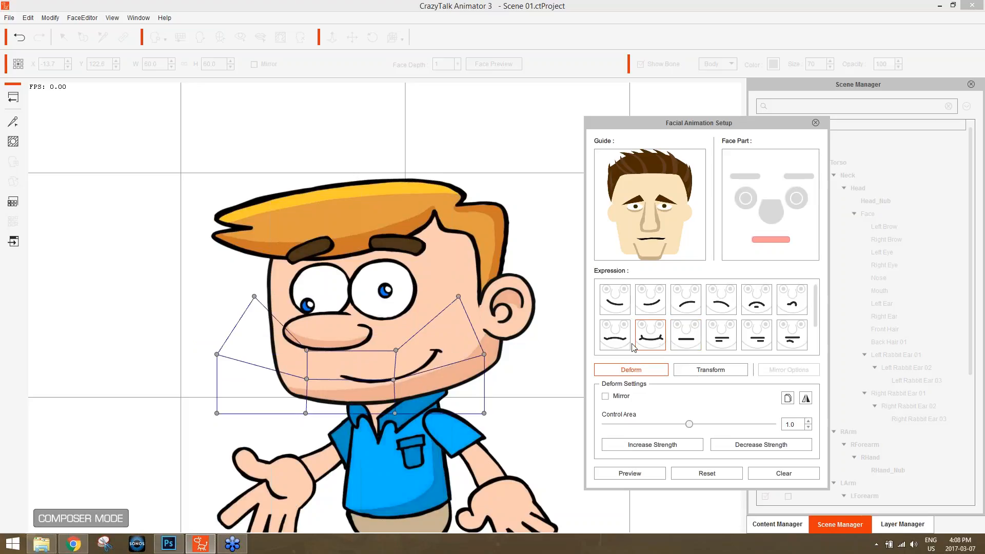
pyautogui.click(614, 342)
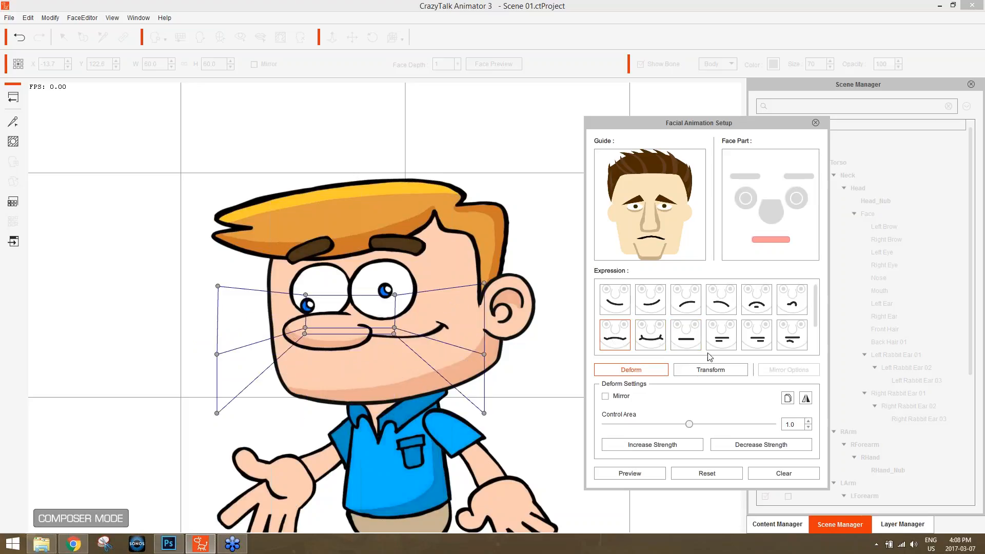
pyautogui.click(721, 336)
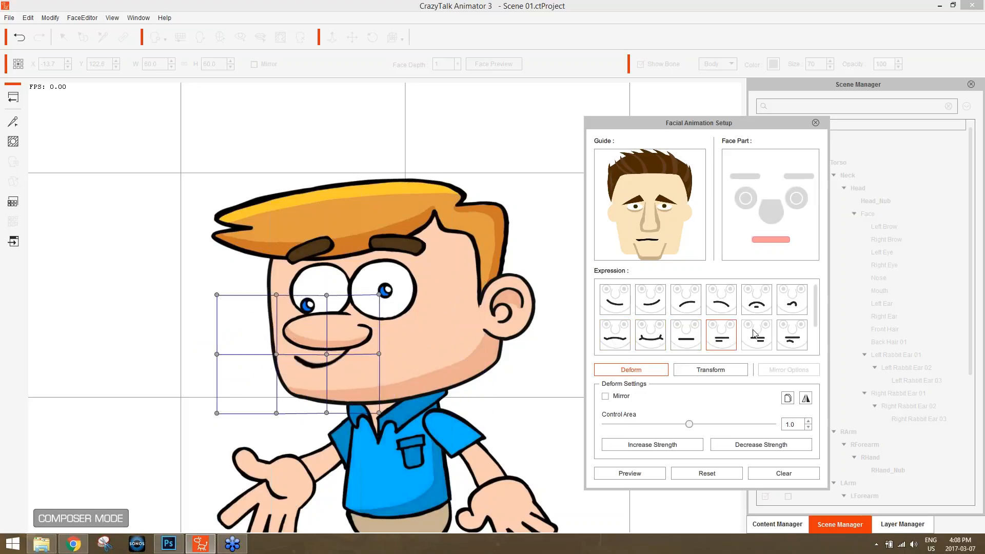
pyautogui.click(686, 300)
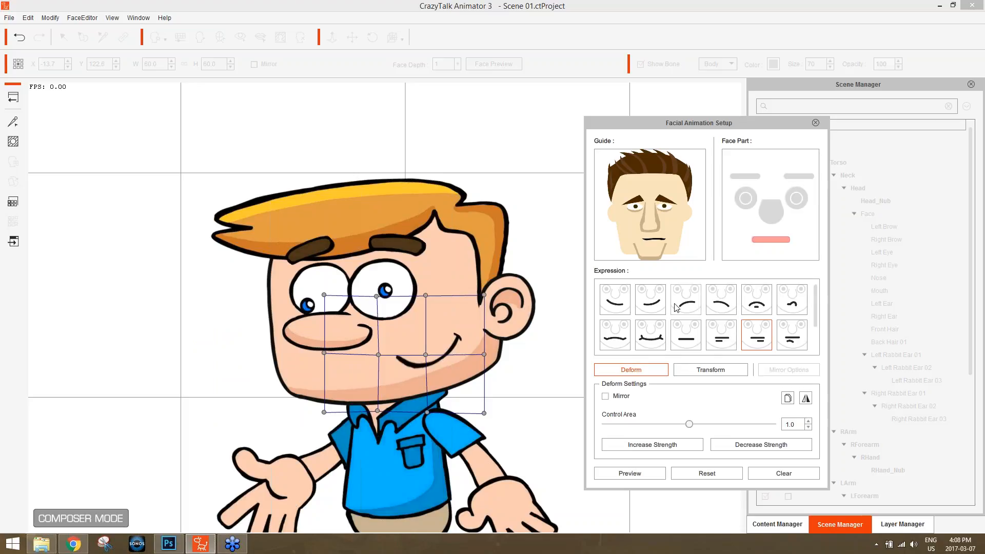
pyautogui.click(608, 299)
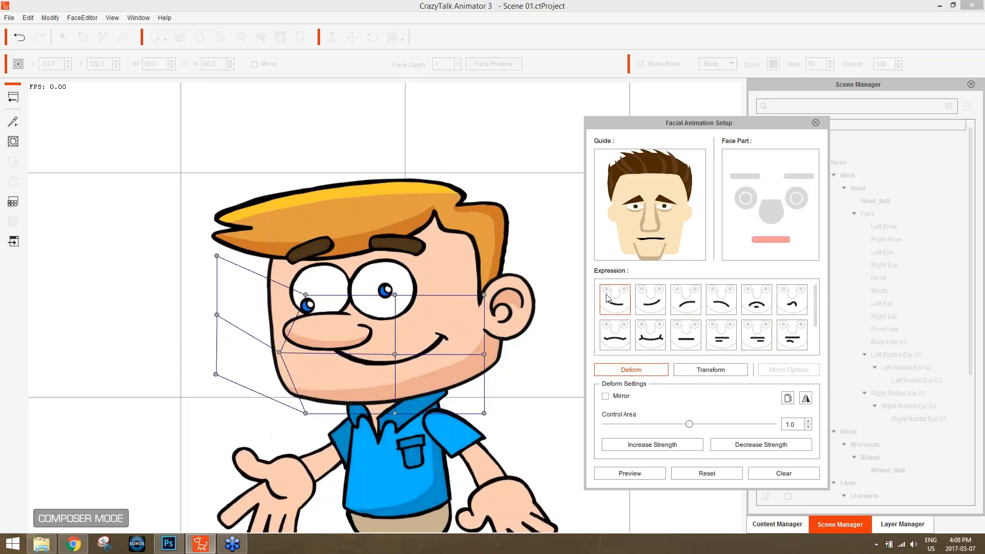
pyautogui.click(815, 123)
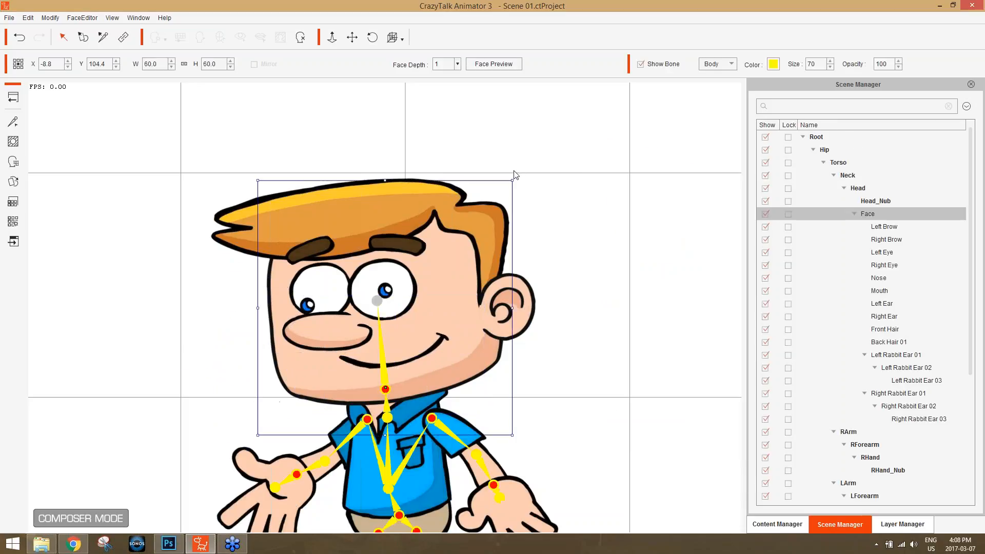
# Return from the Composer to Stage mode and start a new empty project.
pyautogui.click(11, 101)
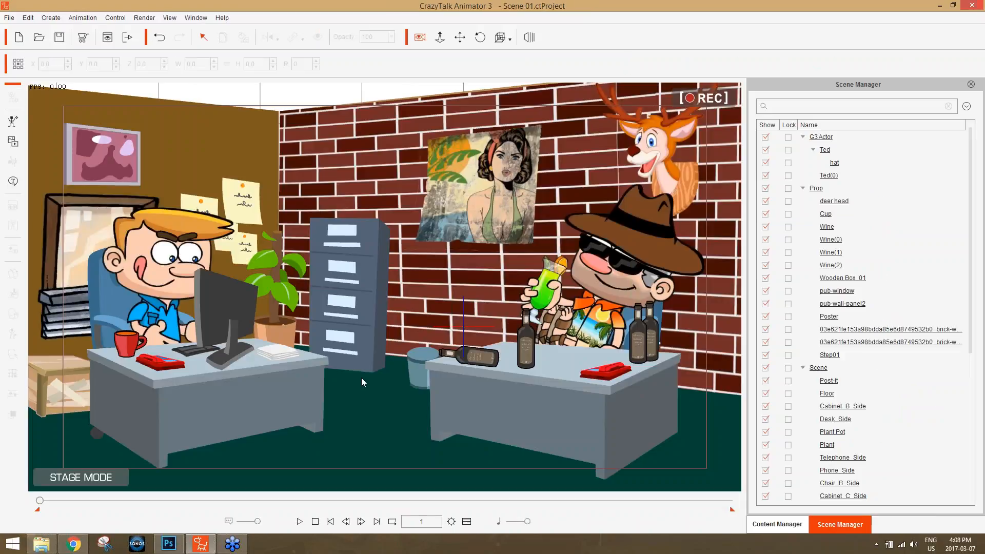
pyautogui.click(20, 37)
pyautogui.click(494, 296)
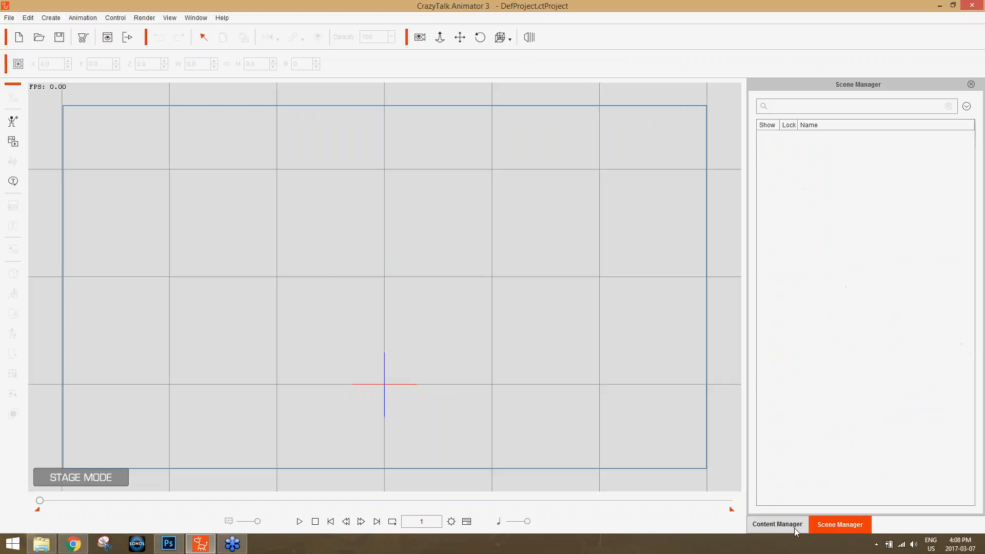
# Add the custom G3 character Kip to the centre of the stage and frame the whole figure.
pyautogui.click(795, 528)
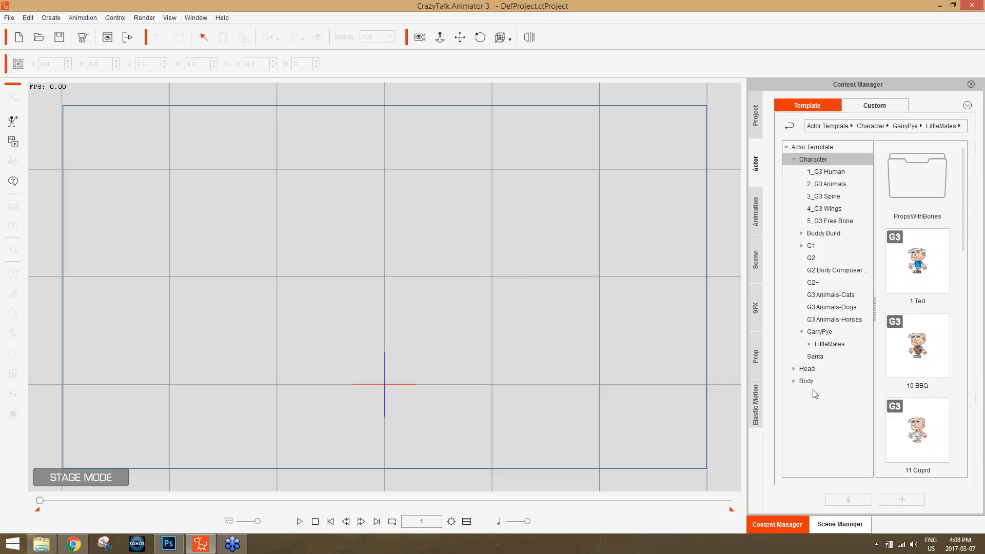
pyautogui.click(884, 108)
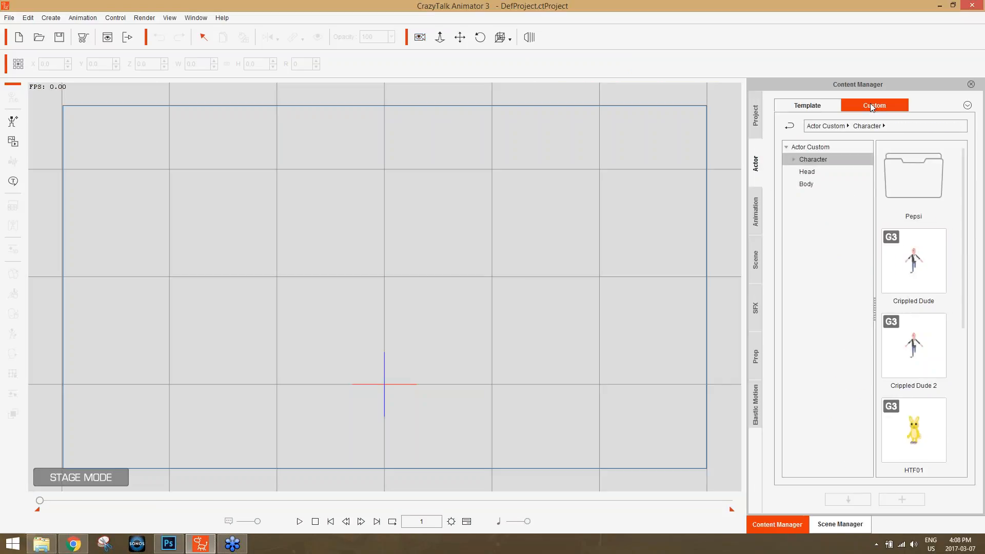
pyautogui.moveTo(963, 253); pyautogui.dragTo(972, 416)
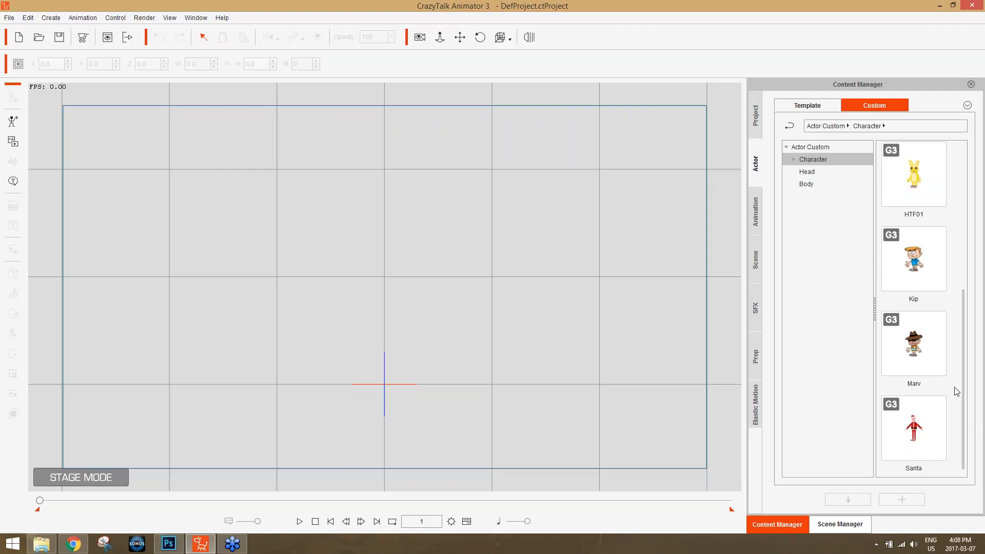
pyautogui.moveTo(914, 259); pyautogui.dragTo(378, 333)
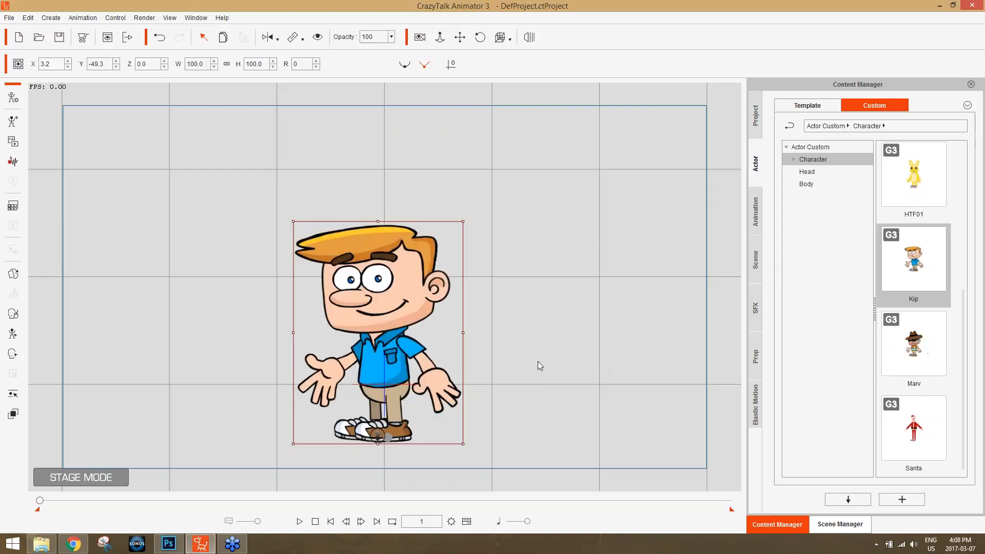
pyautogui.scroll(5, 527, 380)
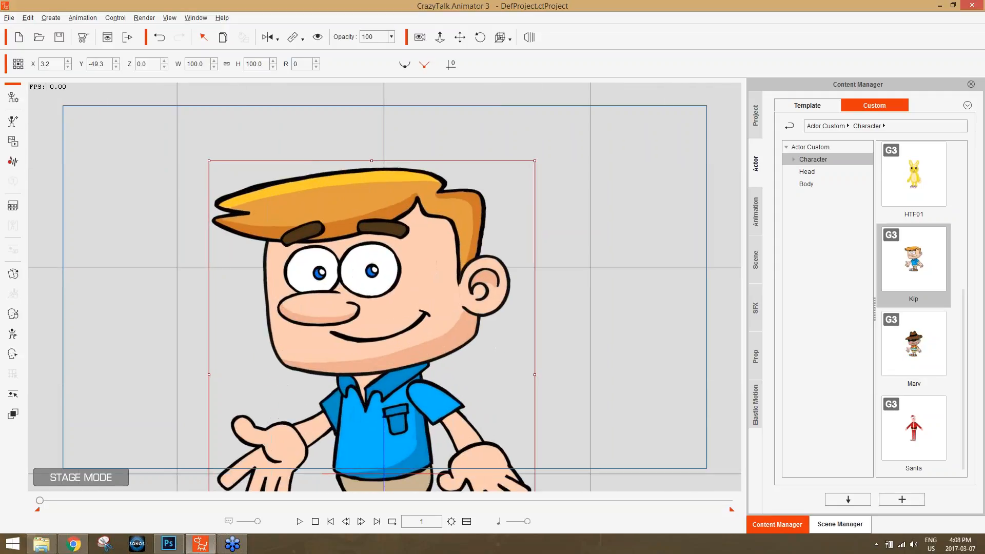
pyautogui.moveTo(623, 284); pyautogui.dragTo(583, 194)
pyautogui.moveTo(638, 299); pyautogui.dragTo(631, 197)
pyautogui.moveTo(631, 197); pyautogui.dragTo(632, 328)
pyautogui.moveTo(596, 295); pyautogui.dragTo(598, 282)
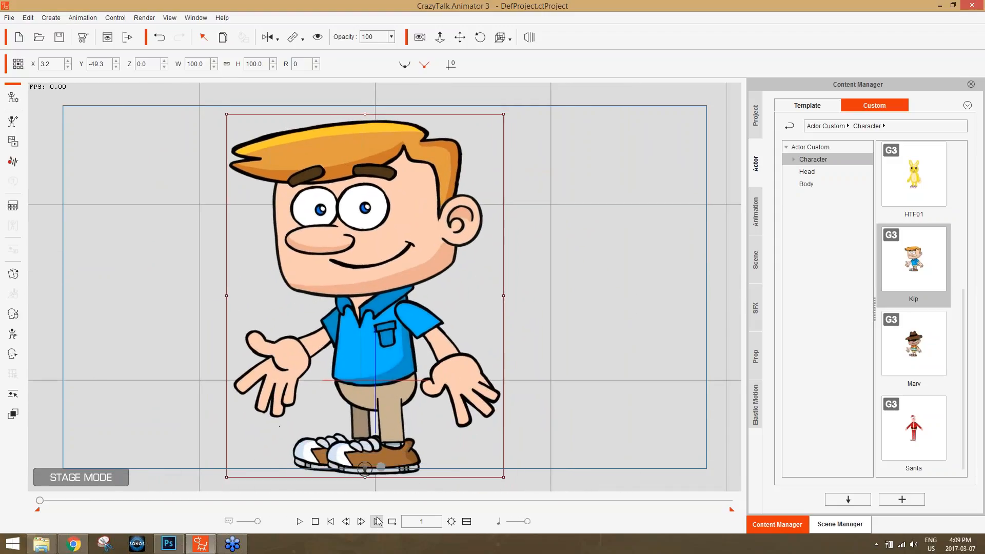
# At frame 20, swap Kip's left and right eye sprites to "behind" in the Sprite Editor.
pyautogui.moveTo(39, 501); pyautogui.dragTo(46, 500)
pyautogui.click(15, 279)
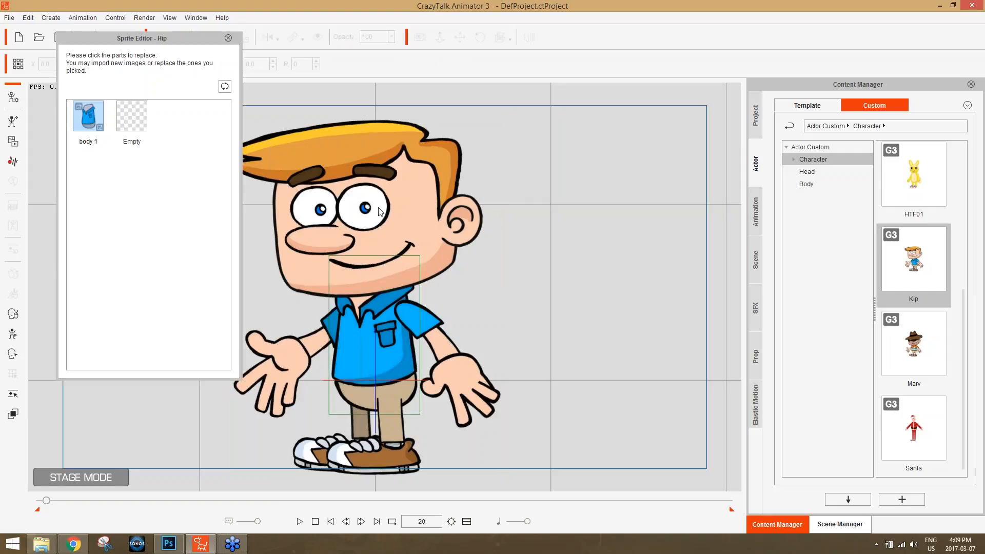
pyautogui.click(379, 211)
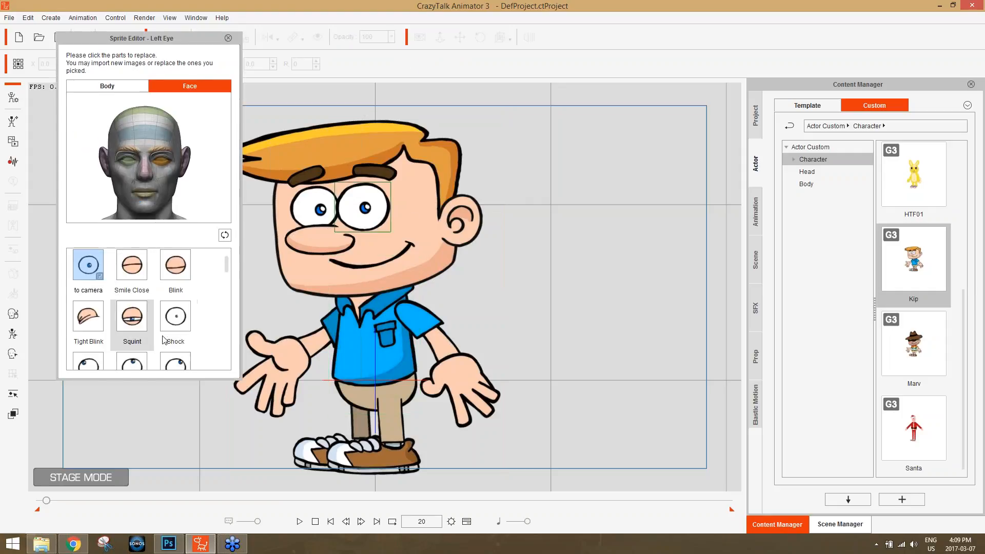
pyautogui.moveTo(226, 265); pyautogui.dragTo(226, 278)
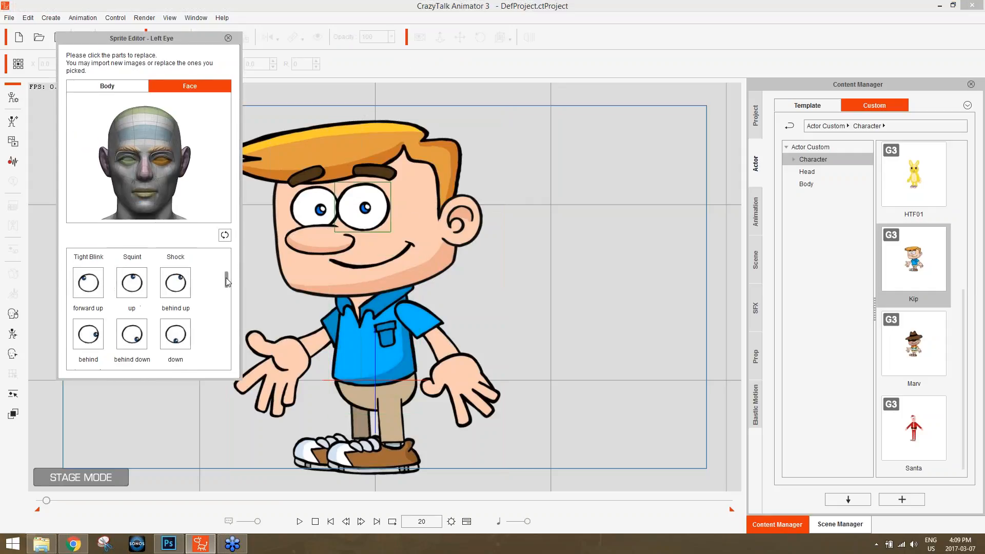
pyautogui.click(88, 334)
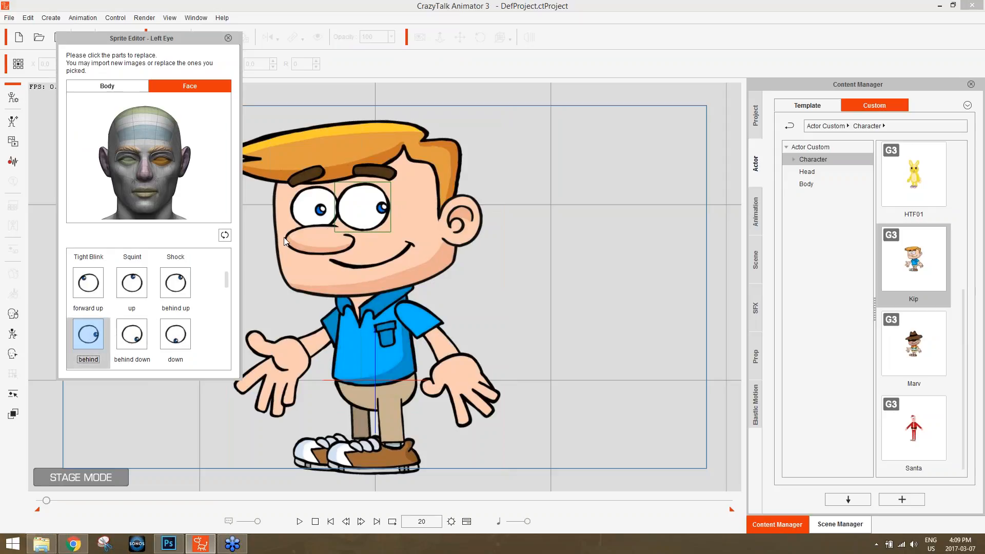
pyautogui.click(319, 217)
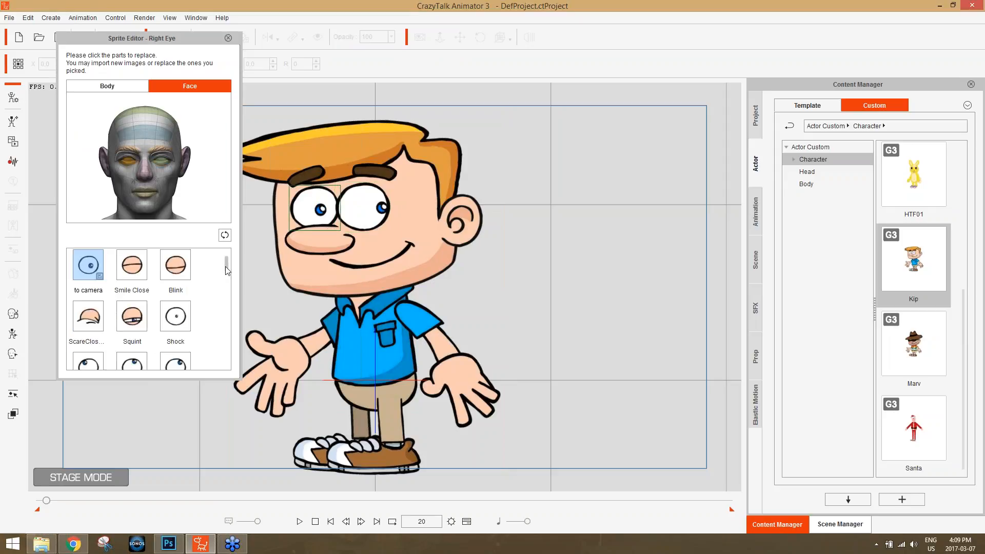
pyautogui.moveTo(226, 275); pyautogui.dragTo(226, 305)
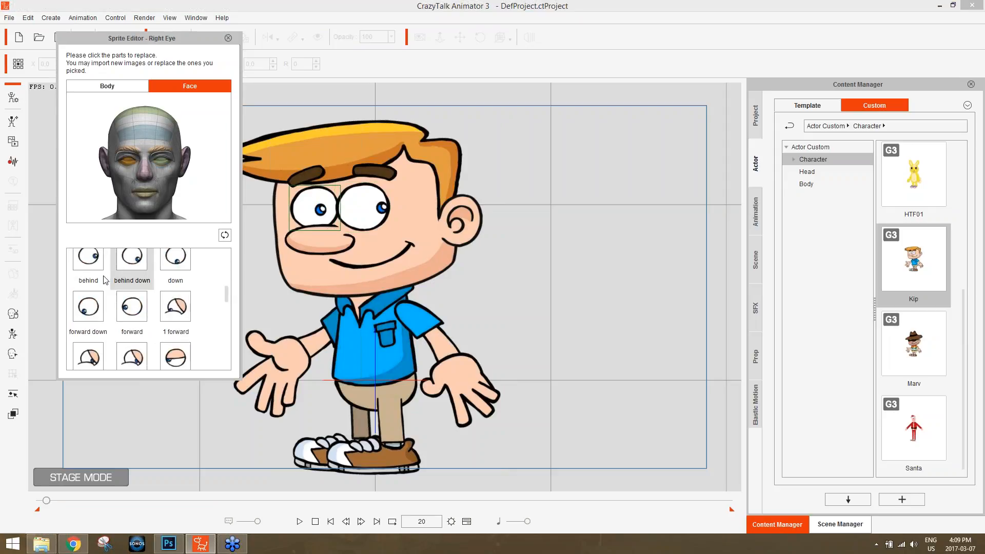
pyautogui.click(104, 278)
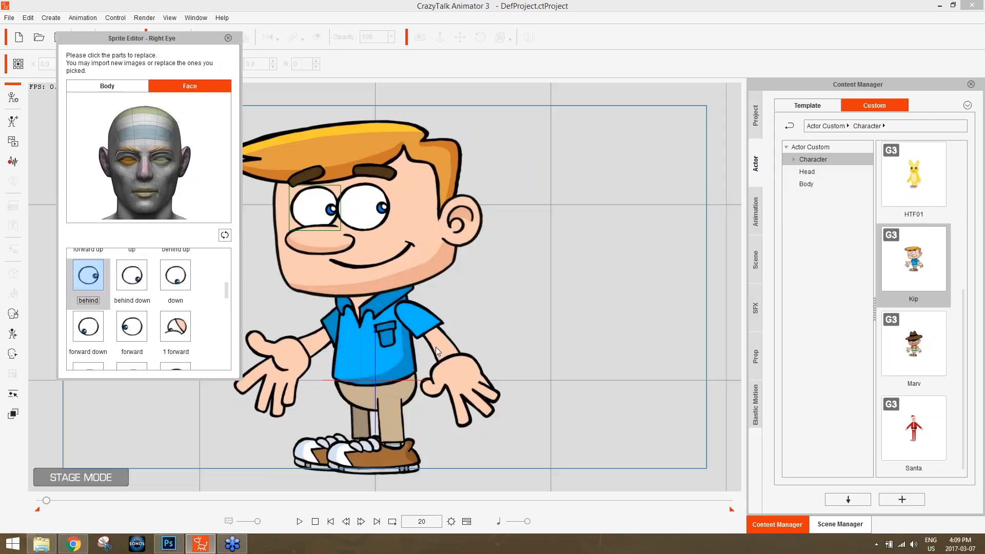
# Show the Timeline and set the right brow sprite to "1 high" and the left brow to "high" at frame 20.
pyautogui.press('F3')
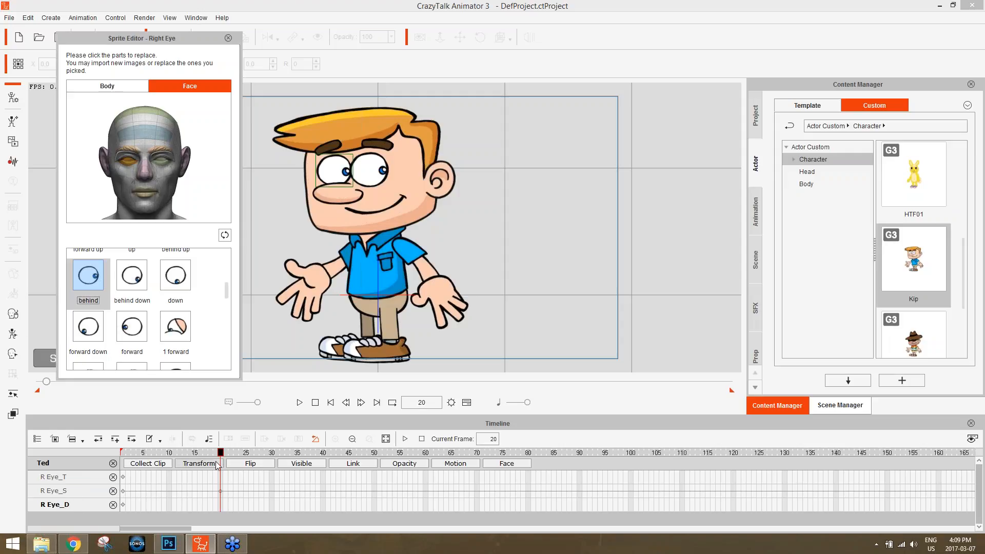
pyautogui.moveTo(220, 458)
pyautogui.mouseDown()
pyautogui.moveTo(182, 455)
pyautogui.moveTo(222, 455)
pyautogui.mouseUp()
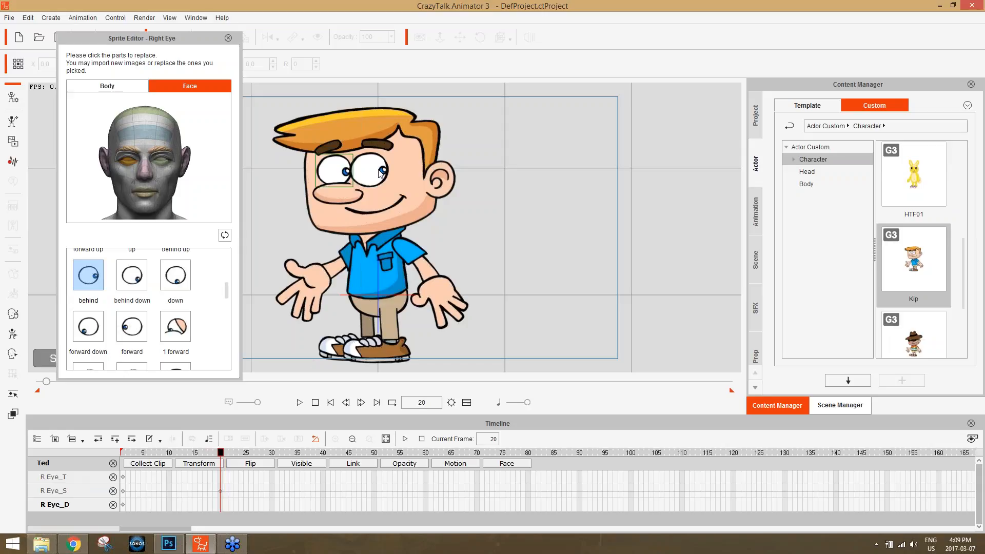
pyautogui.click(330, 147)
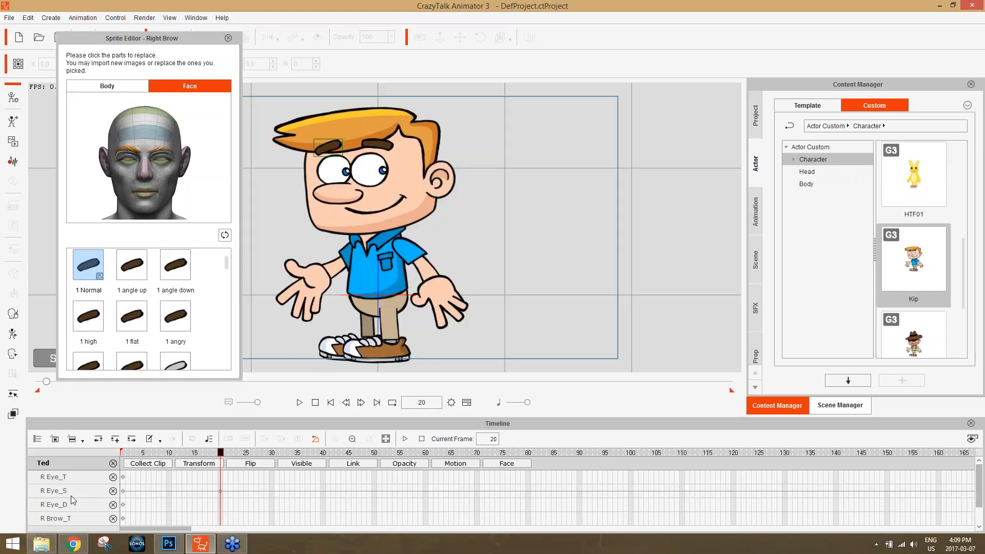
pyautogui.scroll(-1, 138, 502)
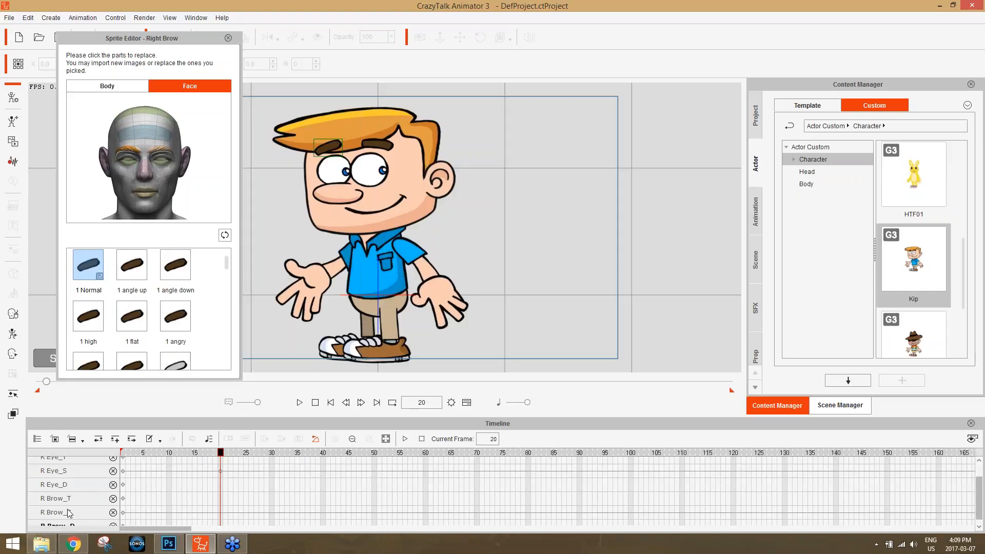
pyautogui.click(94, 320)
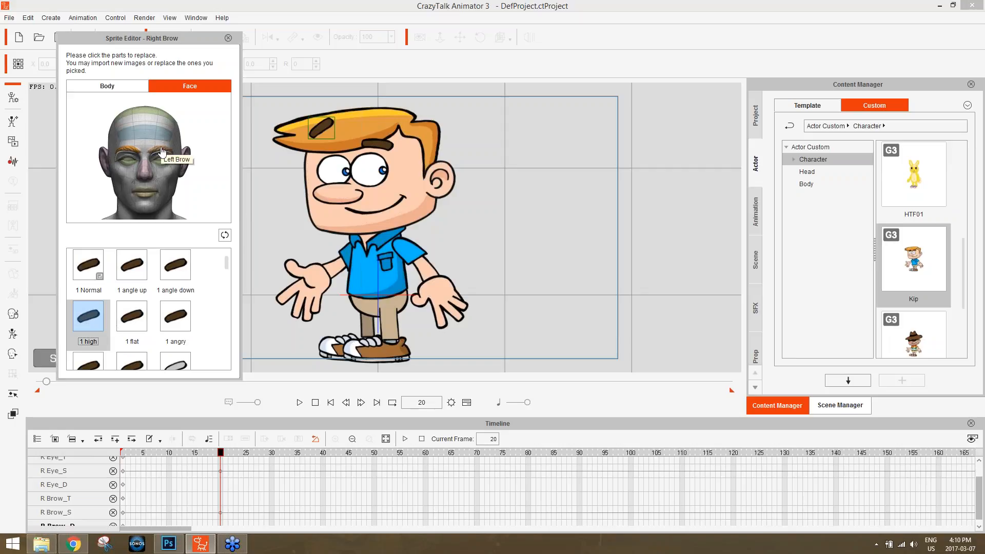
pyautogui.click(161, 152)
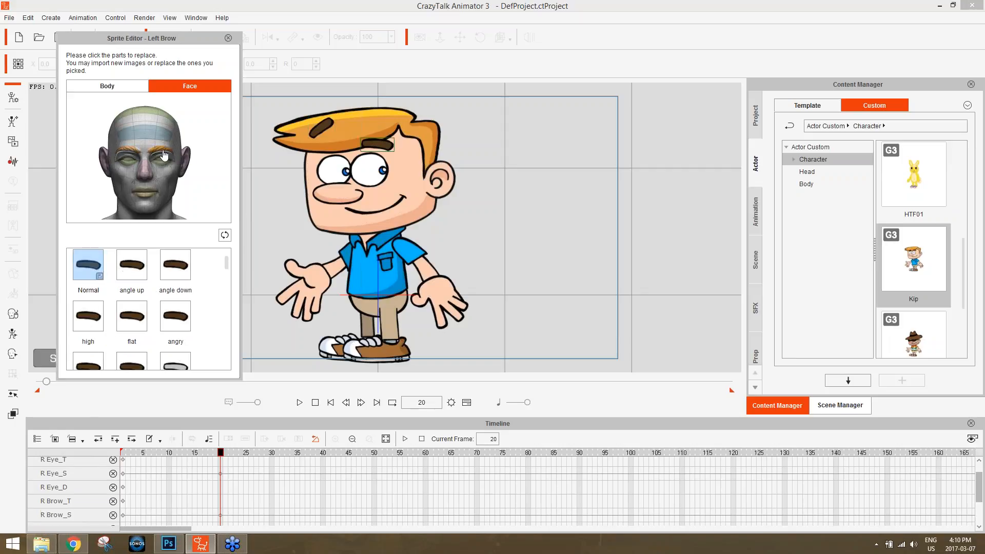
pyautogui.click(94, 327)
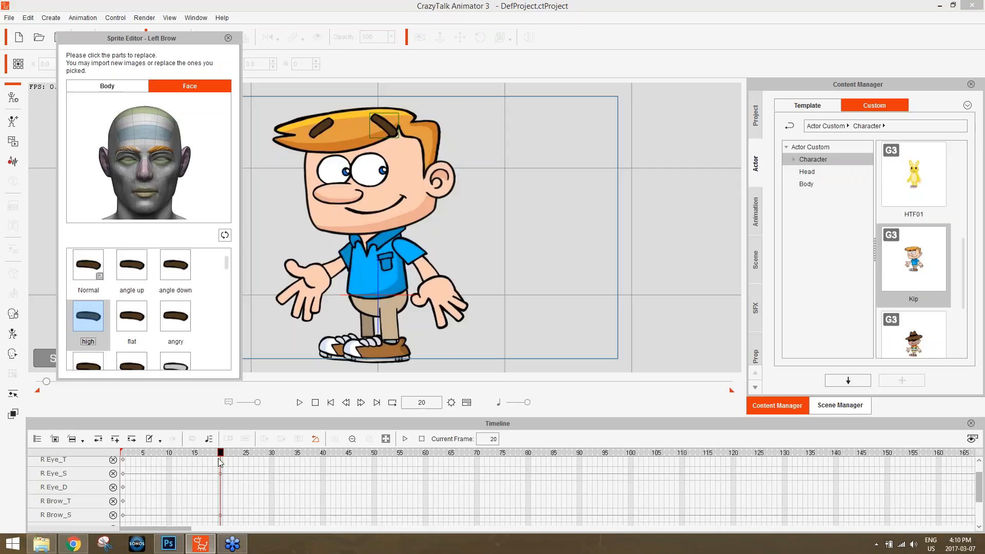
# At frame 30, change both the right and left eye sprites to "Squint".
pyautogui.moveTo(215, 456); pyautogui.dragTo(273, 458)
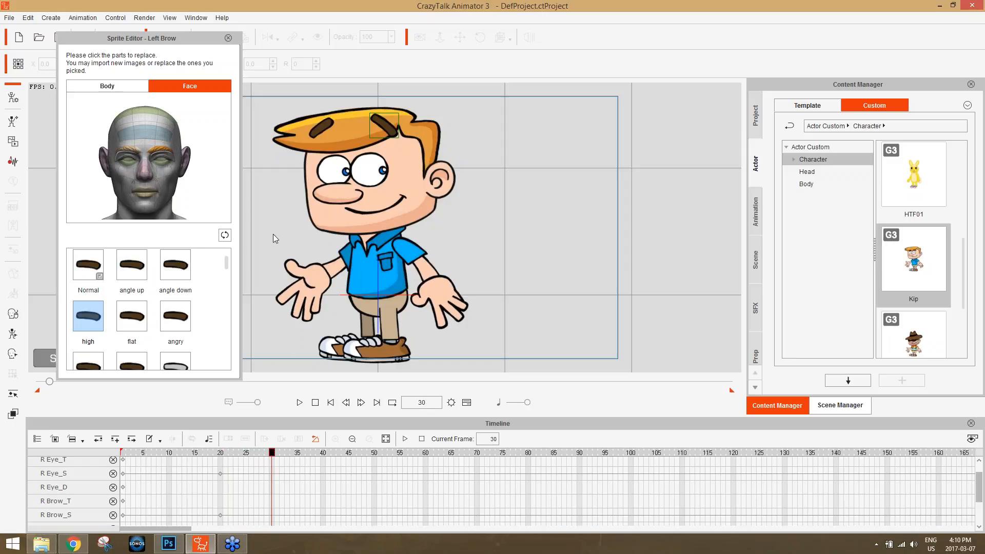
pyautogui.click(338, 178)
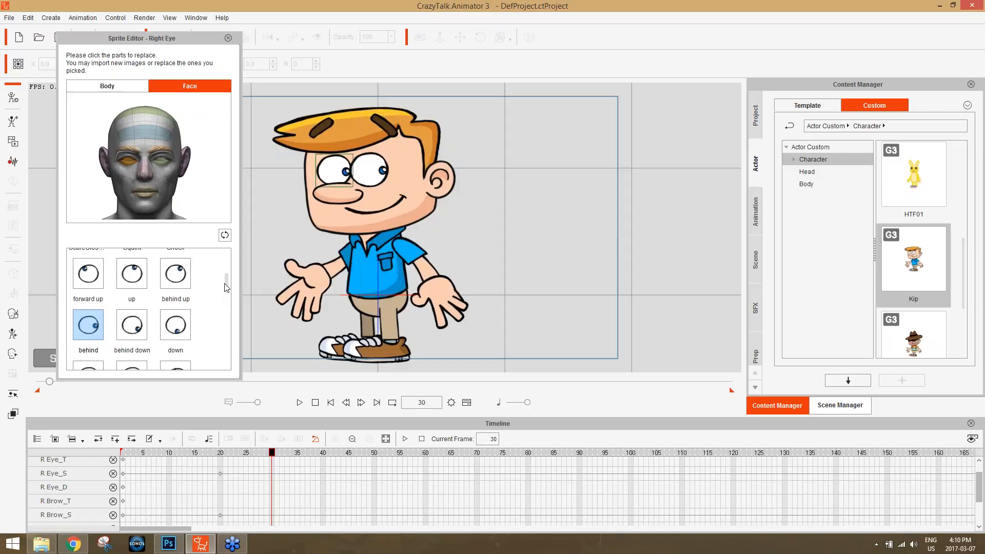
pyautogui.scroll(2, 227, 274)
pyautogui.click(132, 285)
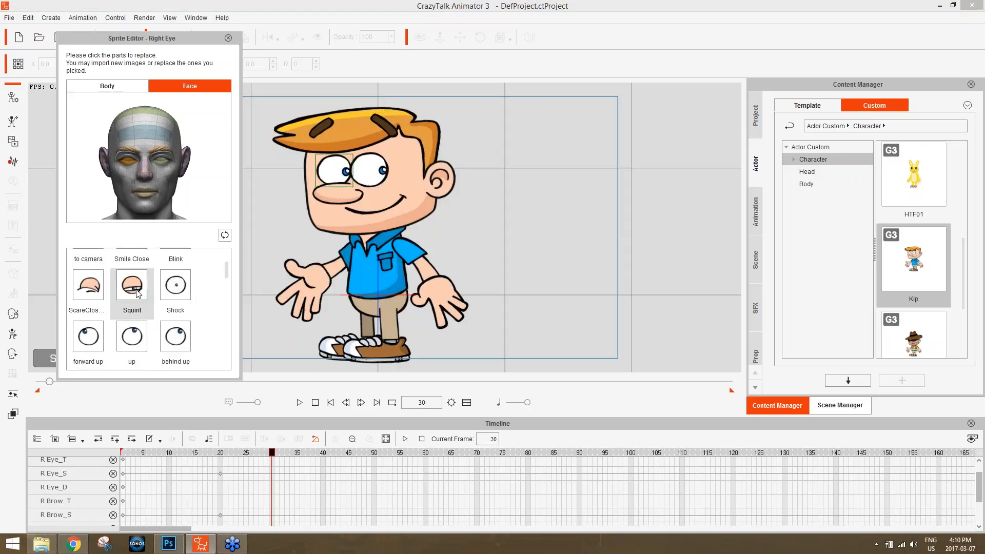
pyautogui.click(369, 170)
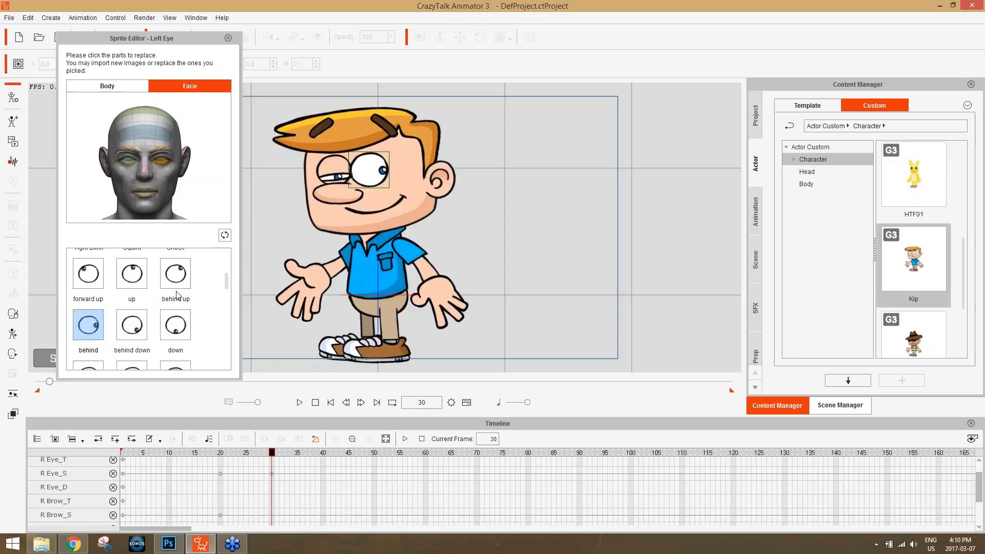
pyautogui.scroll(2, 228, 291)
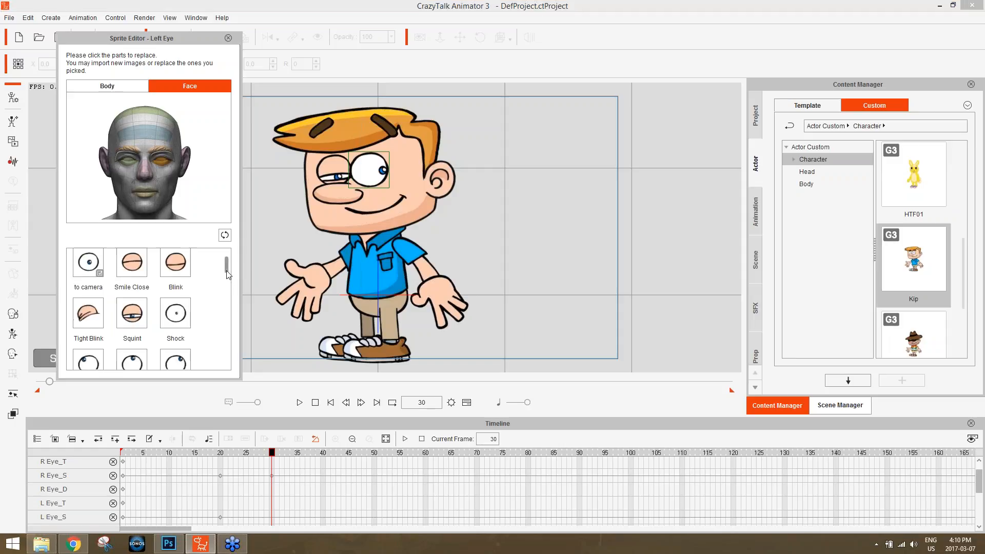
pyautogui.click(132, 313)
# At frame 30, set the left brow sprite to "angle down" and the right brow to "1 angle down".
pyautogui.click(375, 123)
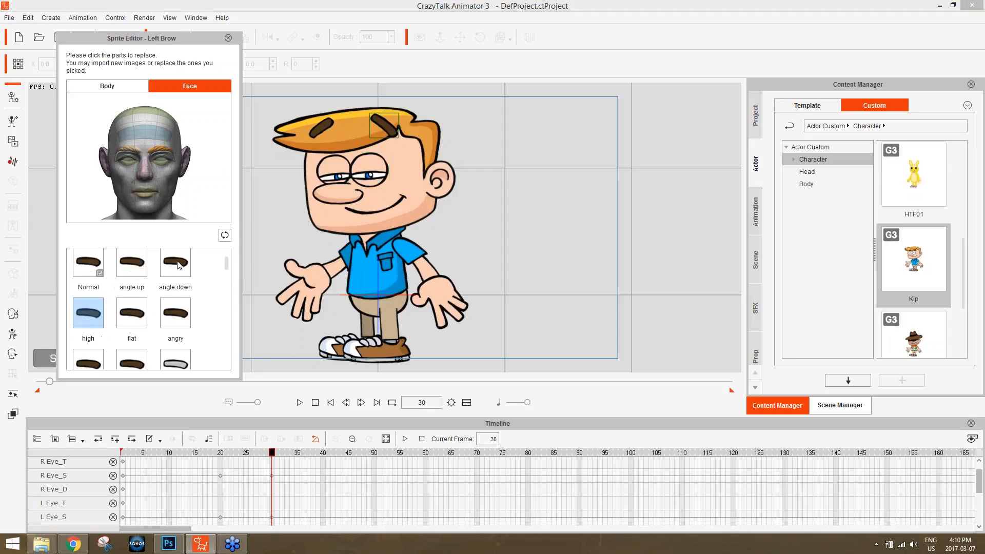
pyautogui.click(132, 263)
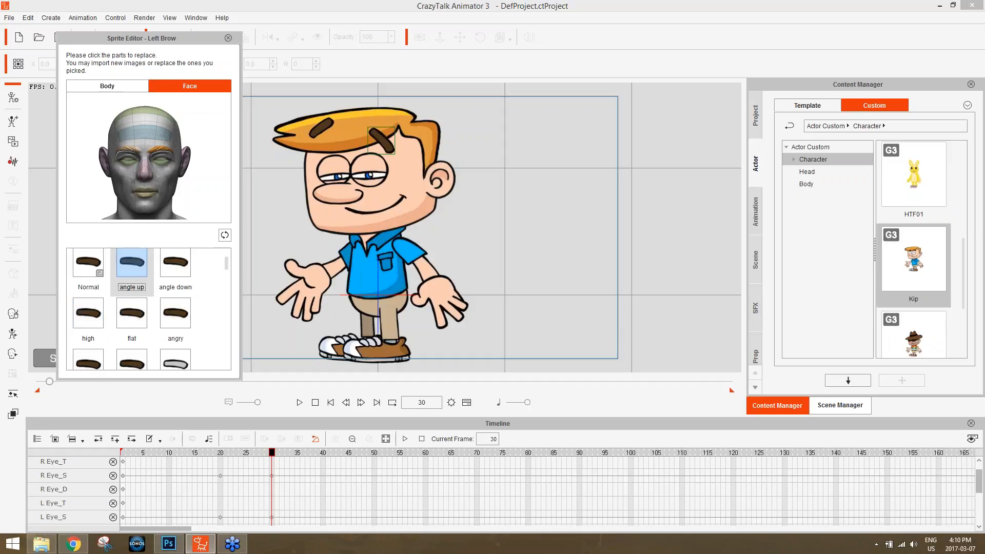
pyautogui.click(175, 263)
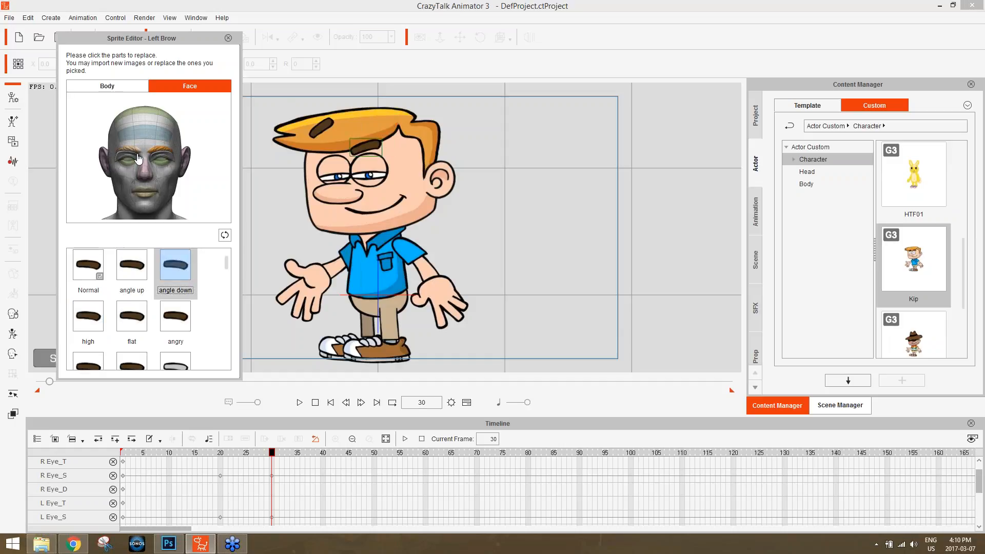
pyautogui.click(178, 275)
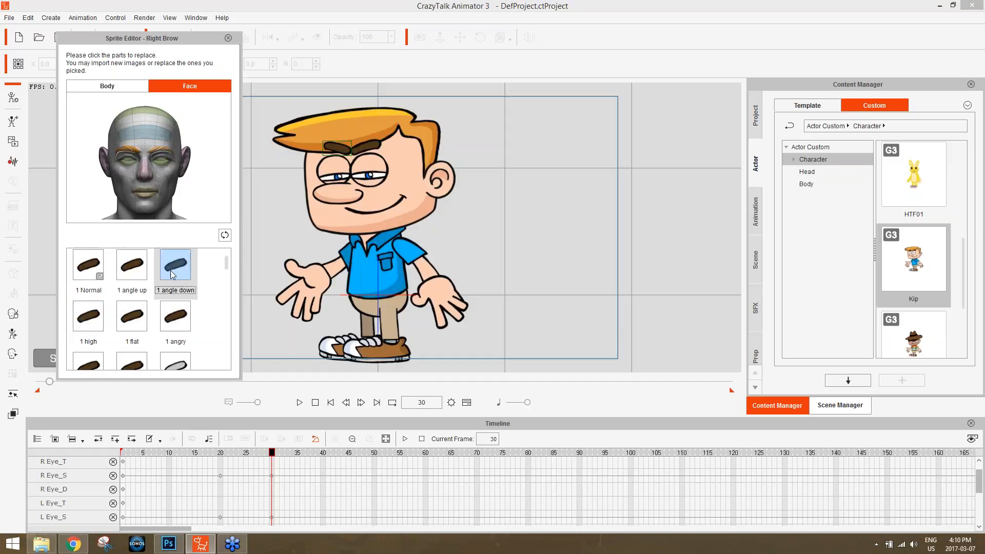
# Play back the eye and brow sprite animation from frame 4.
pyautogui.moveTo(263, 451); pyautogui.dragTo(138, 452)
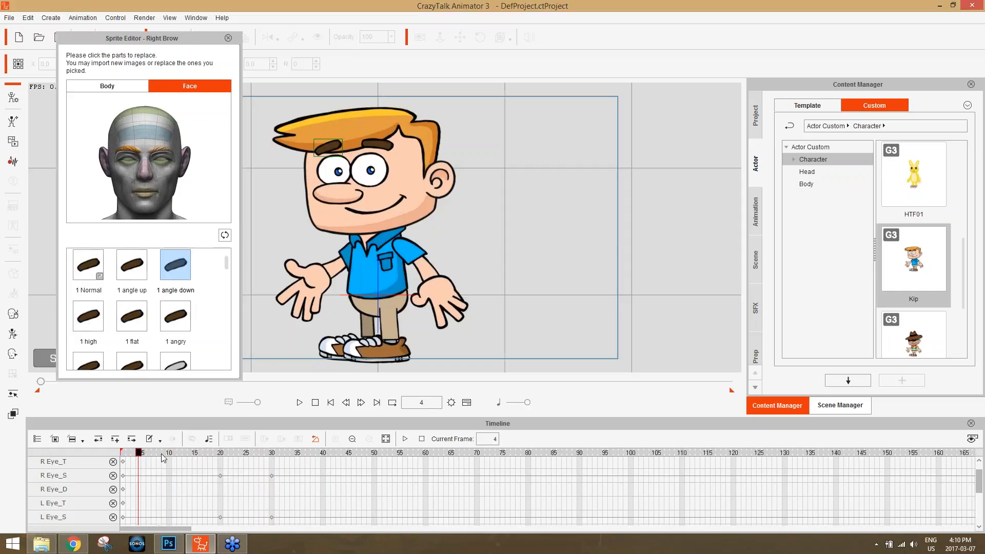
pyautogui.press('space')
pyautogui.press('space')
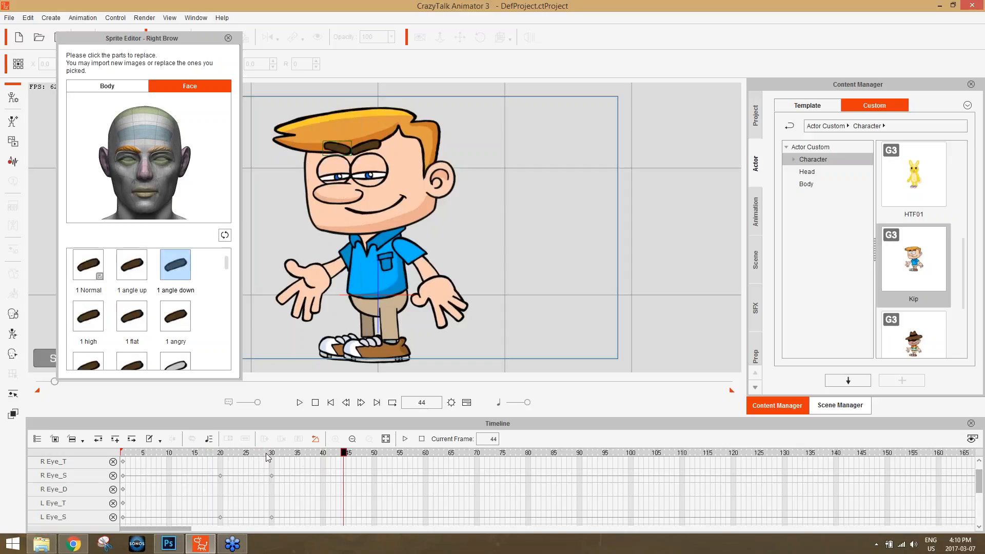
# Move the right and left brow sprite keys at frame 30 to frame 36 on the timeline.
pyautogui.click(272, 453)
pyautogui.scroll(-5, 277, 508)
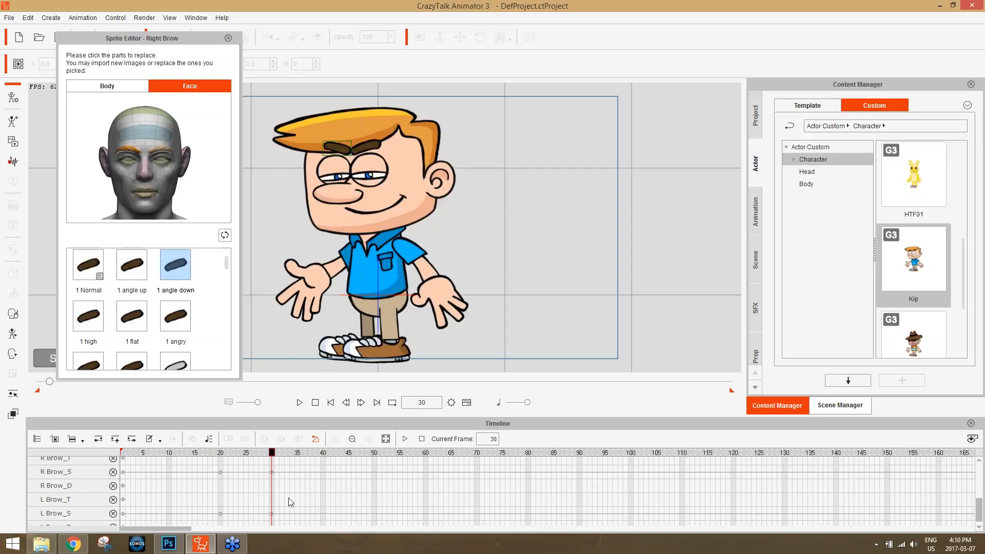
pyautogui.moveTo(265, 468); pyautogui.dragTo(278, 516)
pyautogui.moveTo(272, 473); pyautogui.dragTo(303, 477)
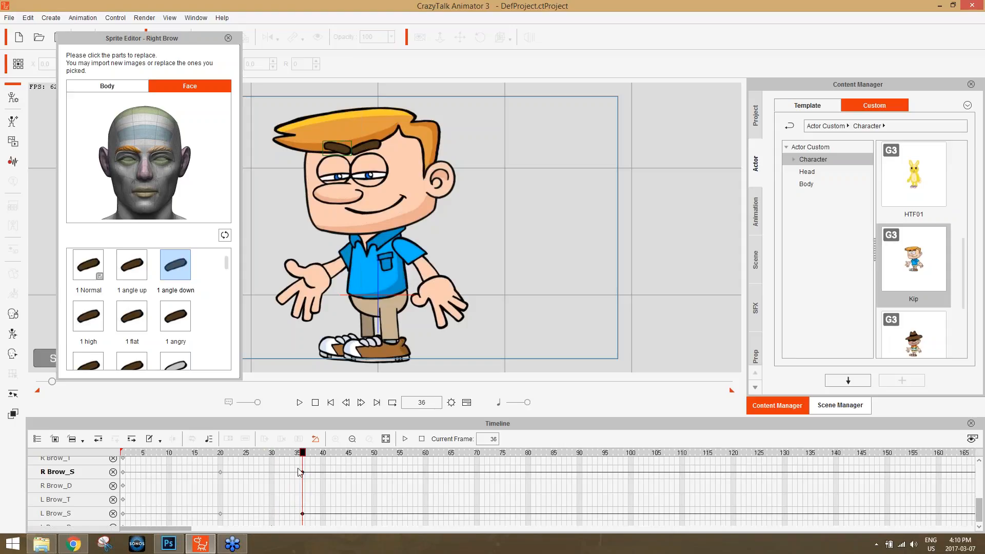
# Replay the facial animation to check the timing of the shifted brow keys.
pyautogui.moveTo(276, 456); pyautogui.dragTo(171, 457)
pyautogui.press('space')
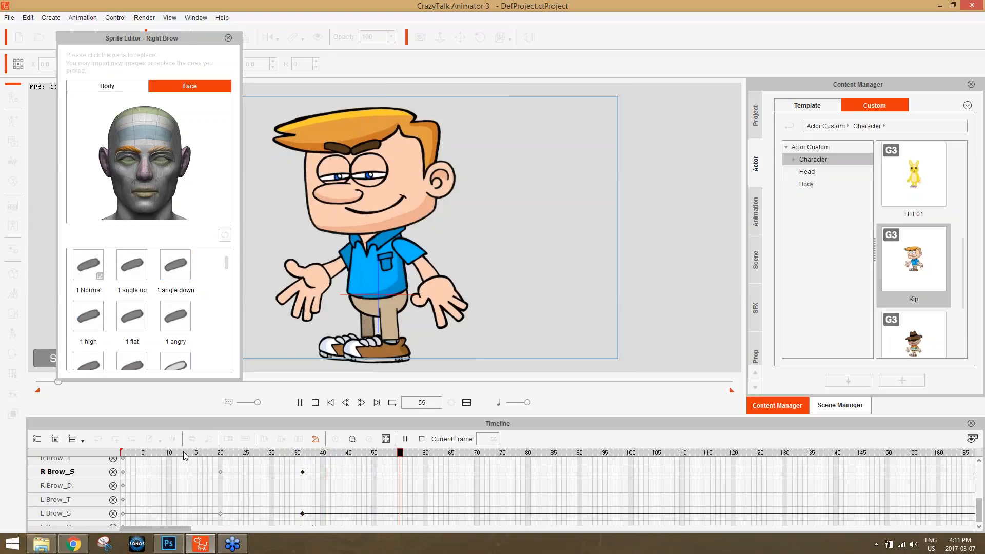
pyautogui.press('space')
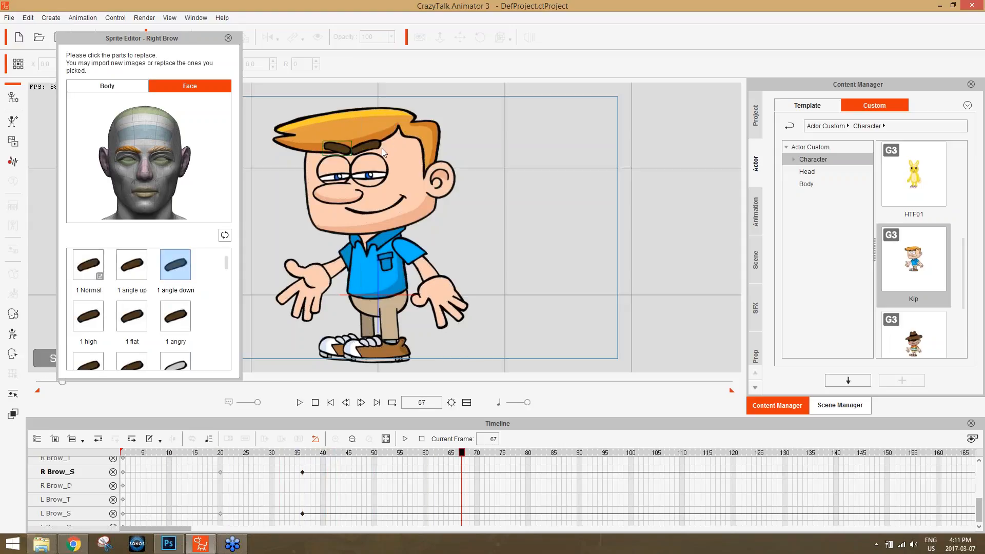
# Go back to frame 4, remove all object animation from Kip, and close the sprite editor and timeline.
pyautogui.moveTo(259, 454); pyautogui.dragTo(140, 462)
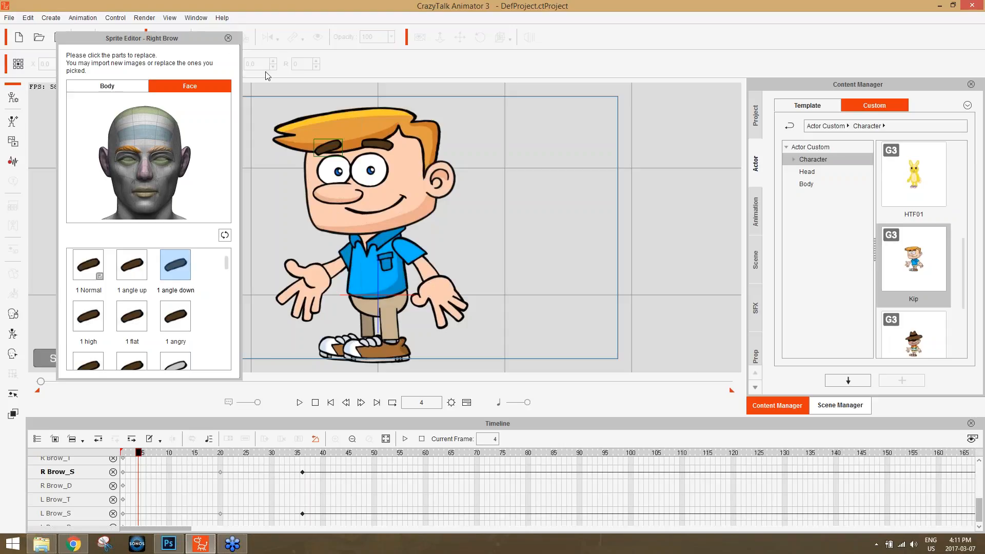
pyautogui.click(228, 39)
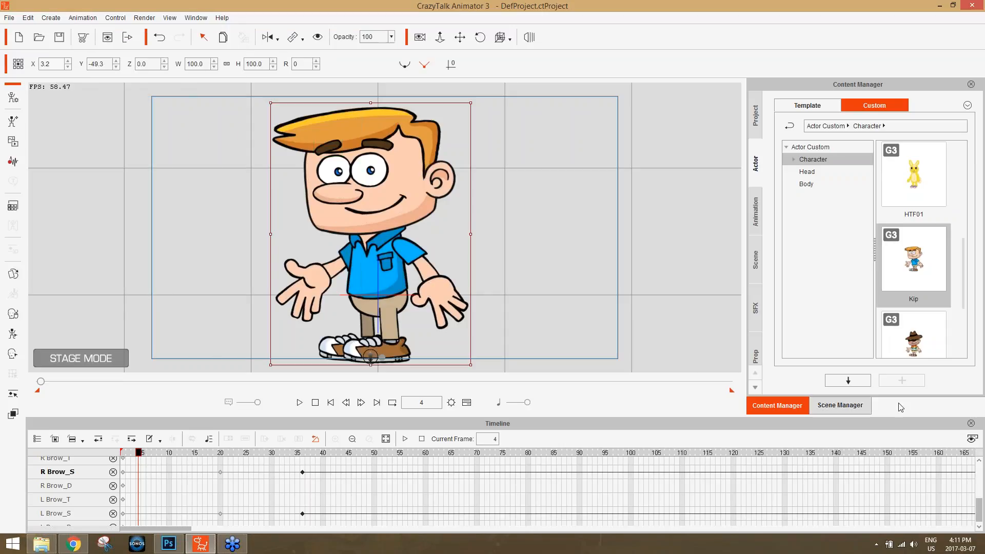
pyautogui.rightClick(385, 199)
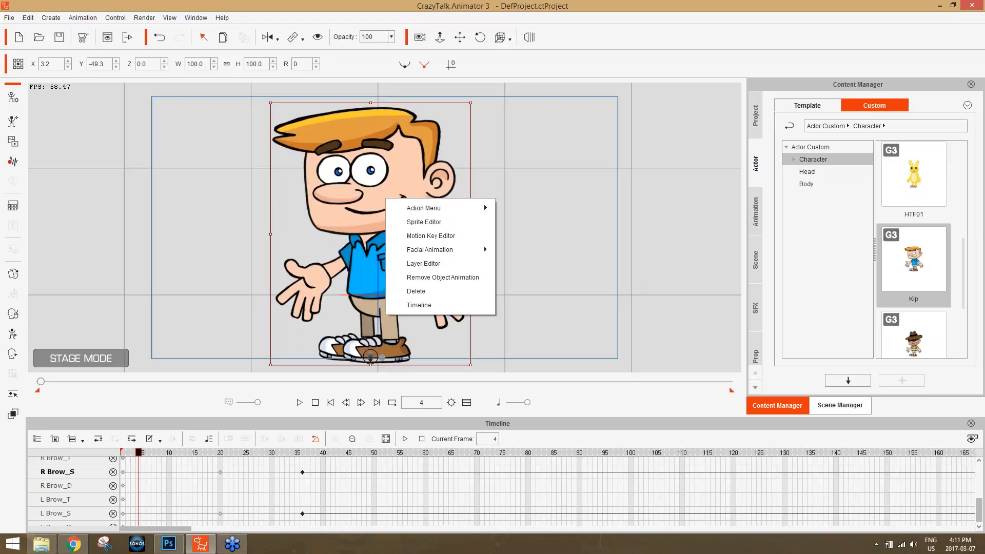
pyautogui.click(439, 278)
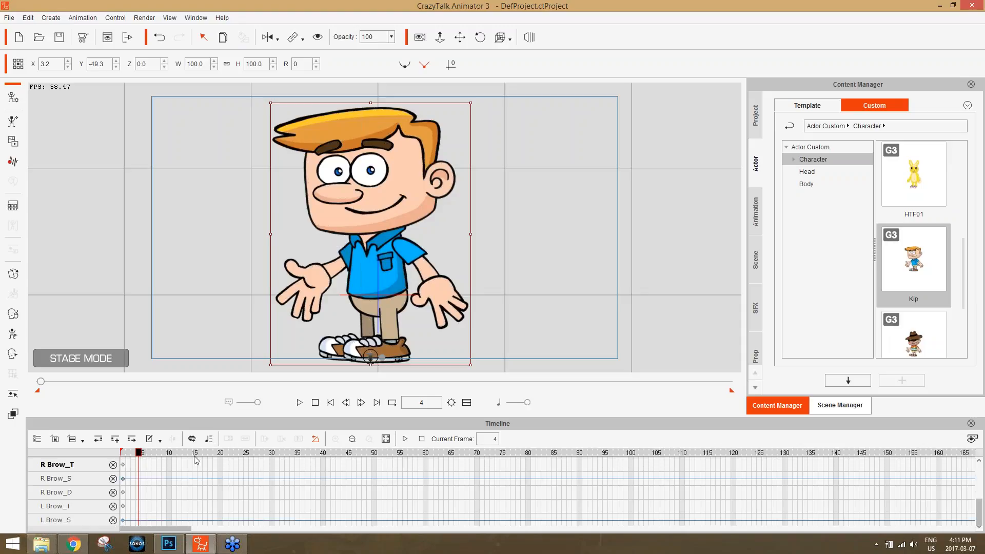
pyautogui.click(971, 423)
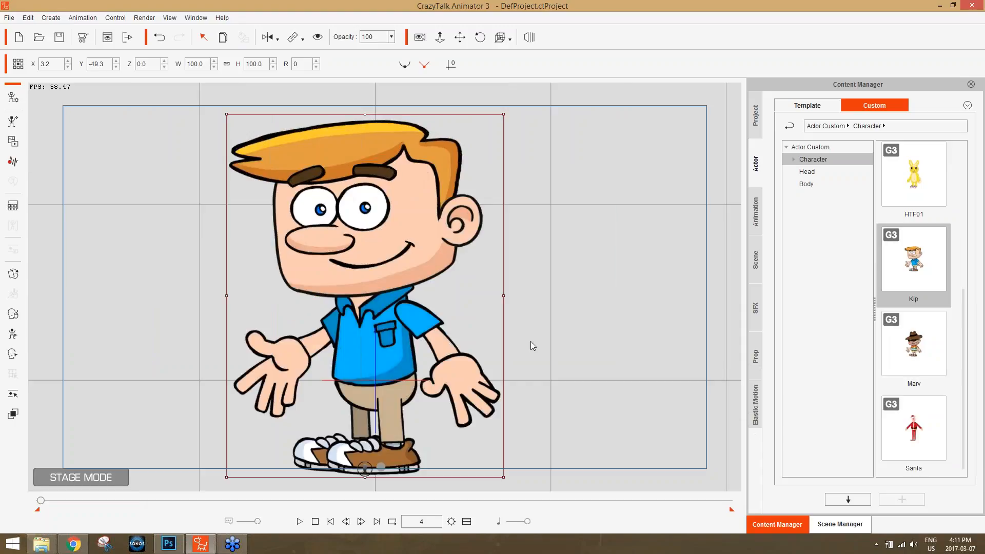
# Open Face Puppet for Kip and preview the female face animation profile on his face.
pyautogui.click(14, 315)
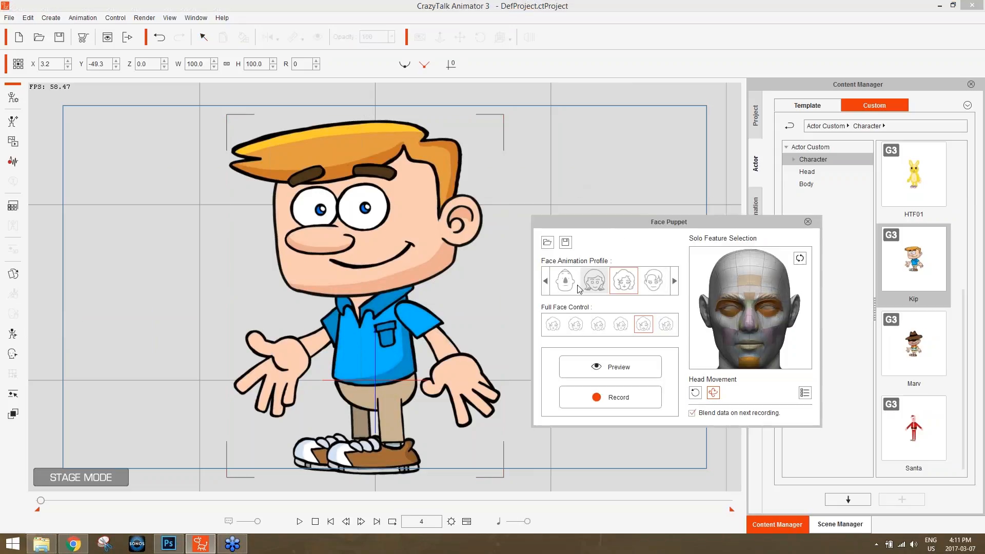
pyautogui.press('space')
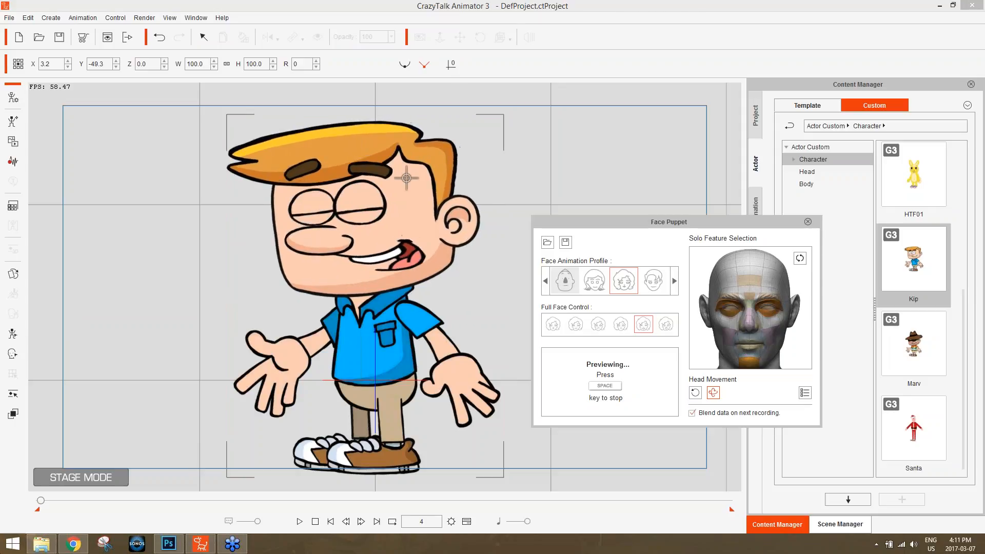
pyautogui.press('space')
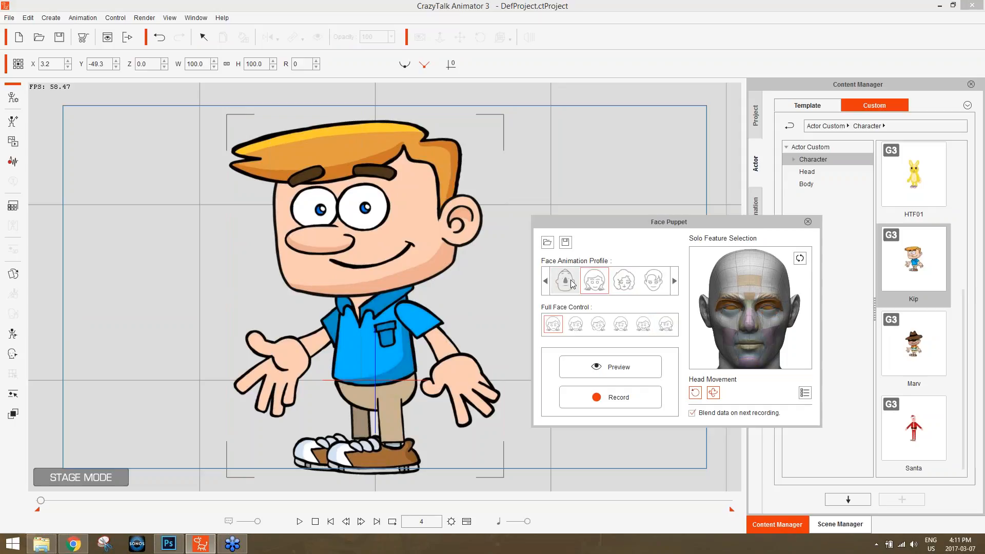
# Switch Face Puppet to the first face animation profile and preview its fifth full face control on Kip.
pyautogui.click(565, 281)
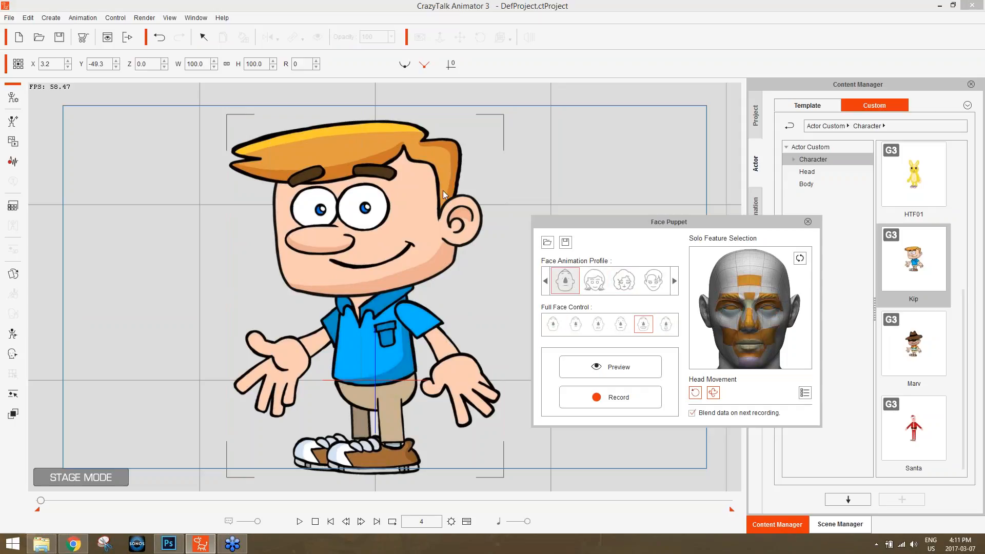
pyautogui.press('space')
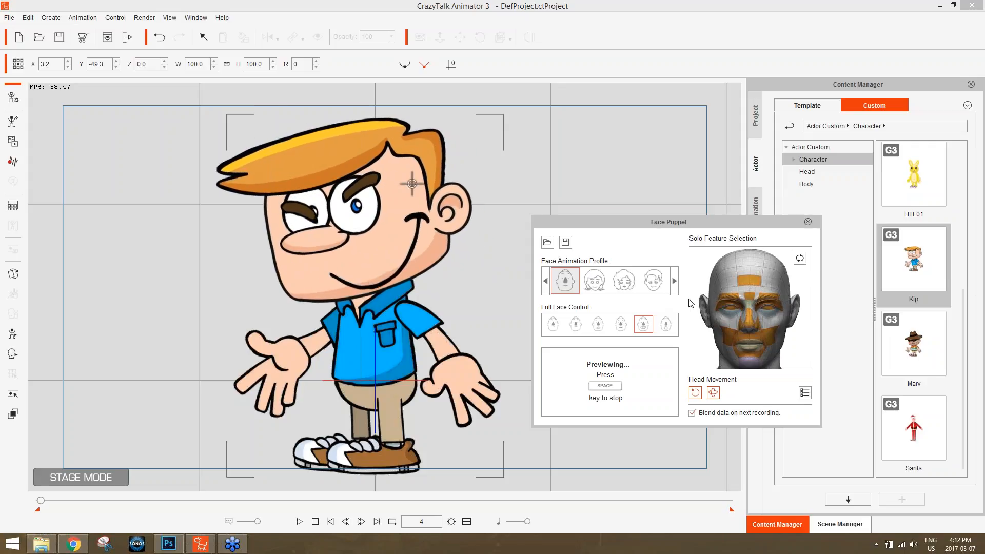
pyautogui.press('space')
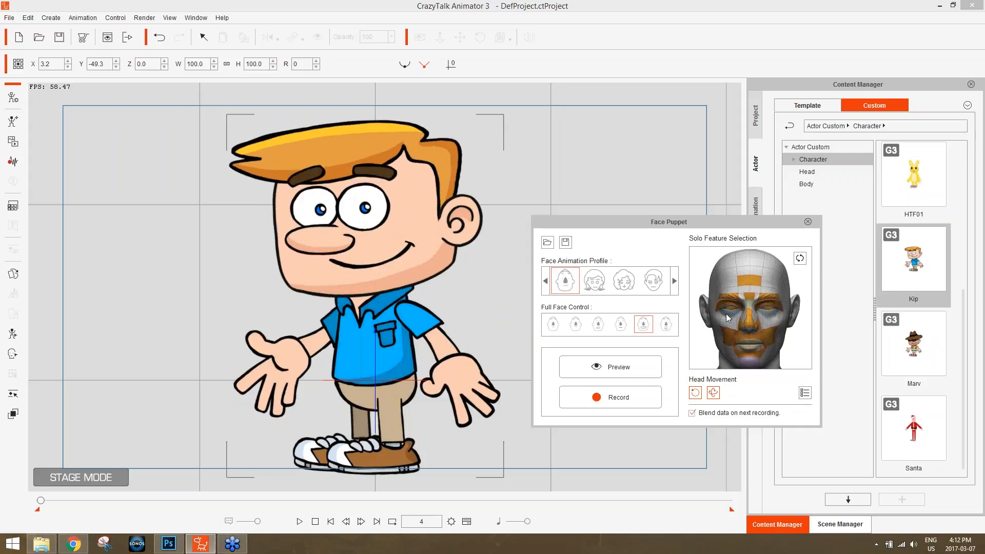
# Preview the second and third full face control presets on Kip, leaving the third selected.
pyautogui.click(576, 323)
pyautogui.press('space')
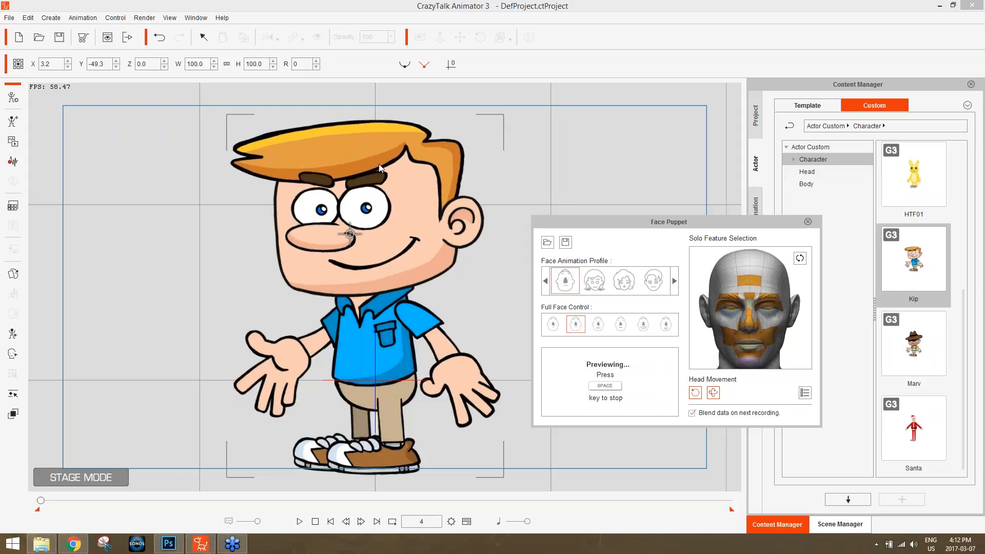
pyautogui.click(598, 324)
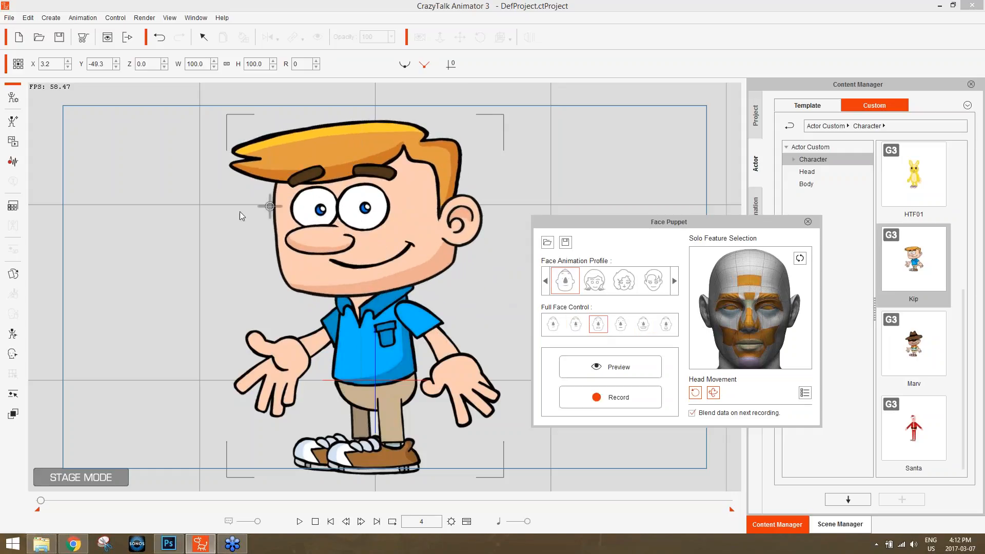
pyautogui.press('space')
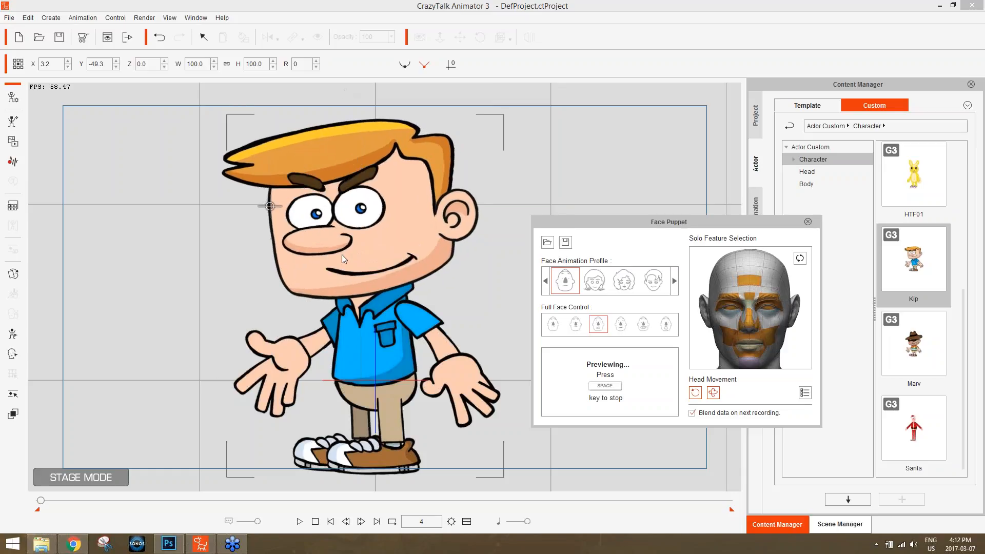
pyautogui.press('space')
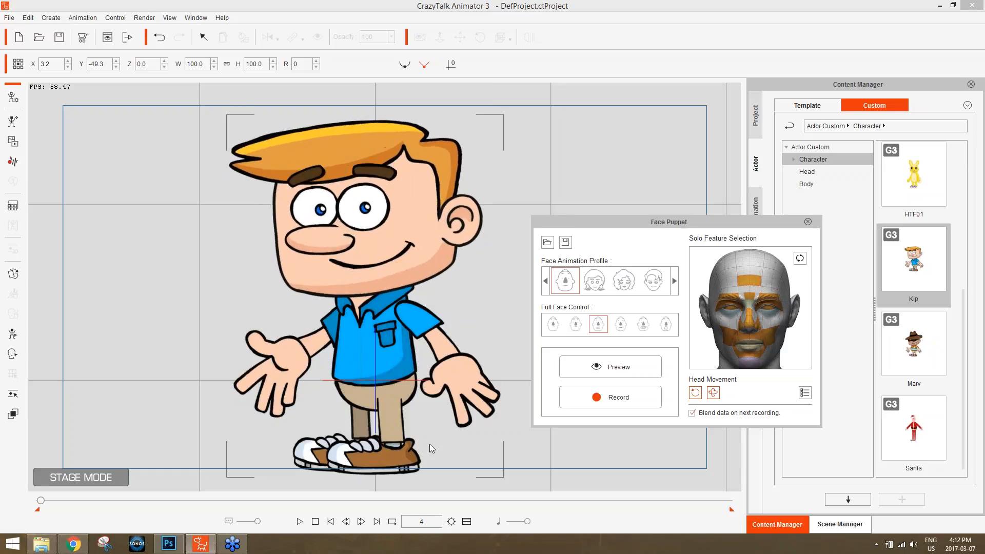
# Record a short face puppet performance on Kip from frame 4 using the third full face control.
pyautogui.click(610, 397)
pyautogui.press('space')
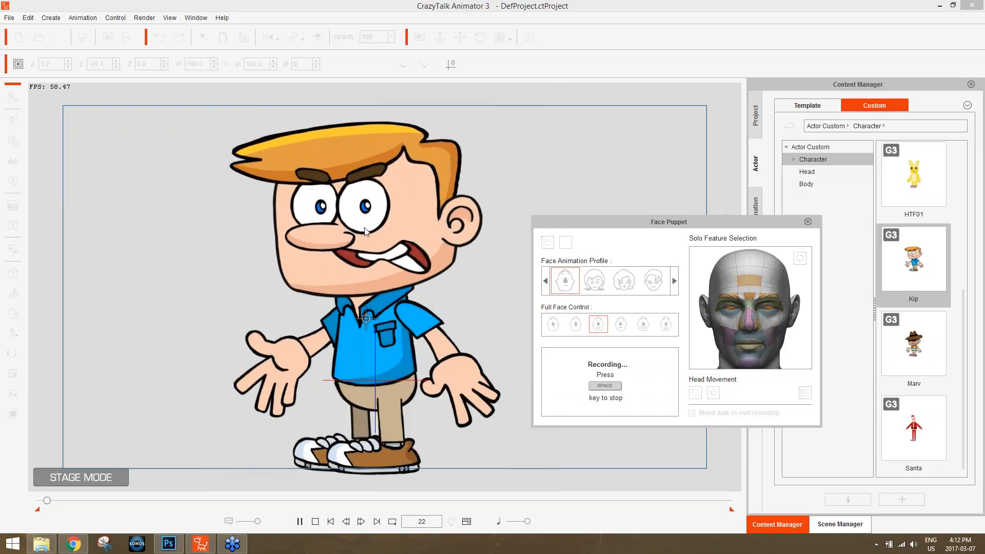
pyautogui.press('space')
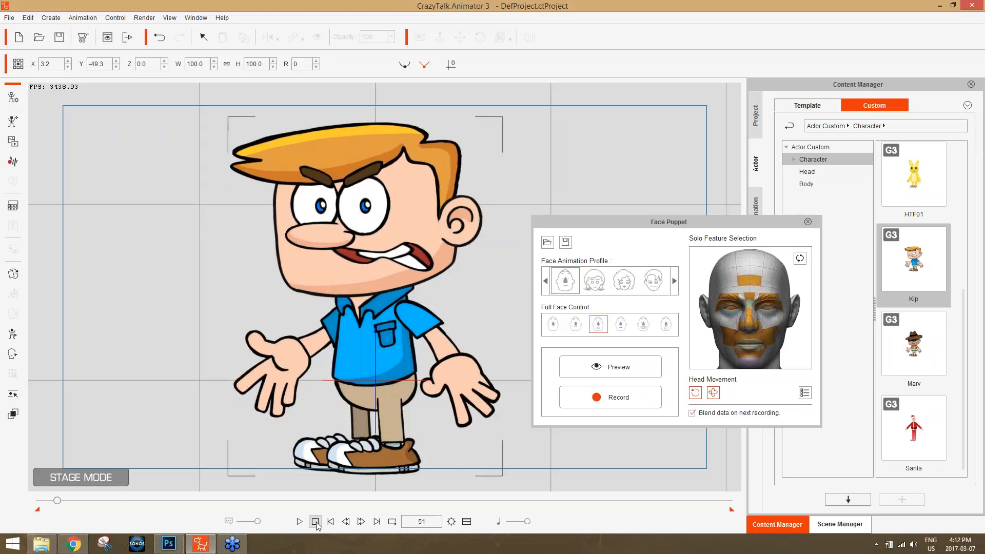
# Play back the recorded face puppet performance and scrub back toward its start.
pyautogui.click(300, 522)
pyautogui.click(301, 522)
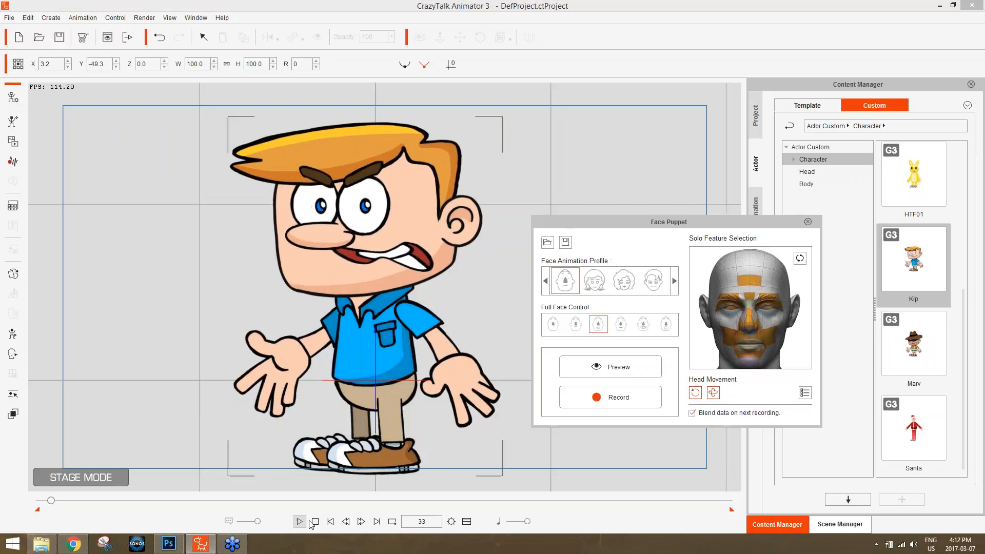
pyautogui.moveTo(51, 501); pyautogui.dragTo(43, 500)
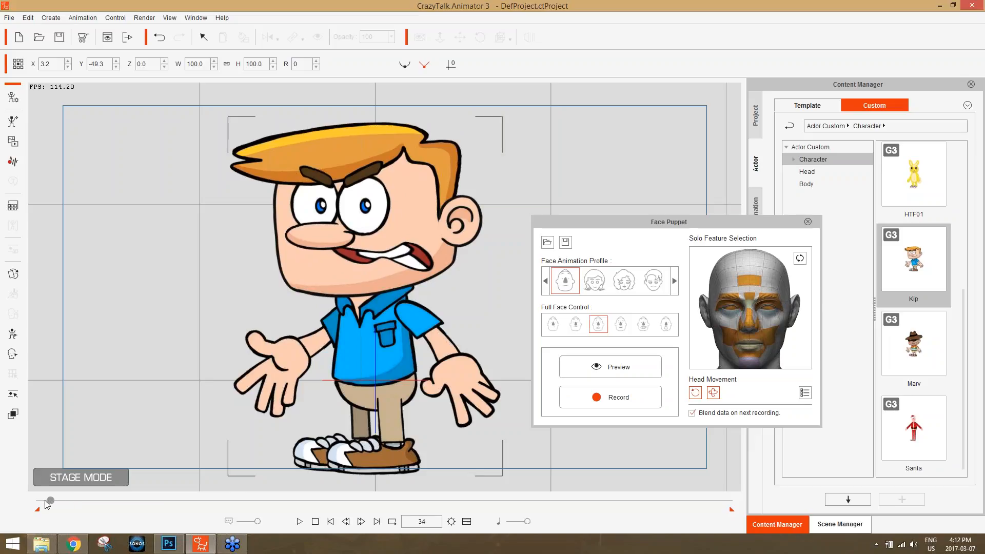
# Close Face Puppet and, at frame 16, set both the left and right eye sprites to "dilate".
pyautogui.click(808, 222)
pyautogui.moveTo(41, 505); pyautogui.dragTo(42, 505)
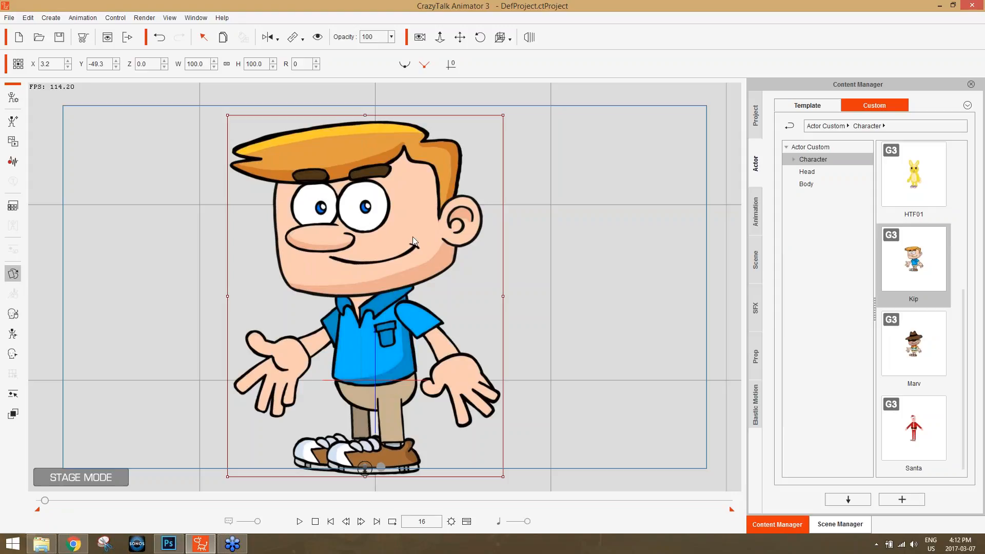
pyautogui.click(374, 213)
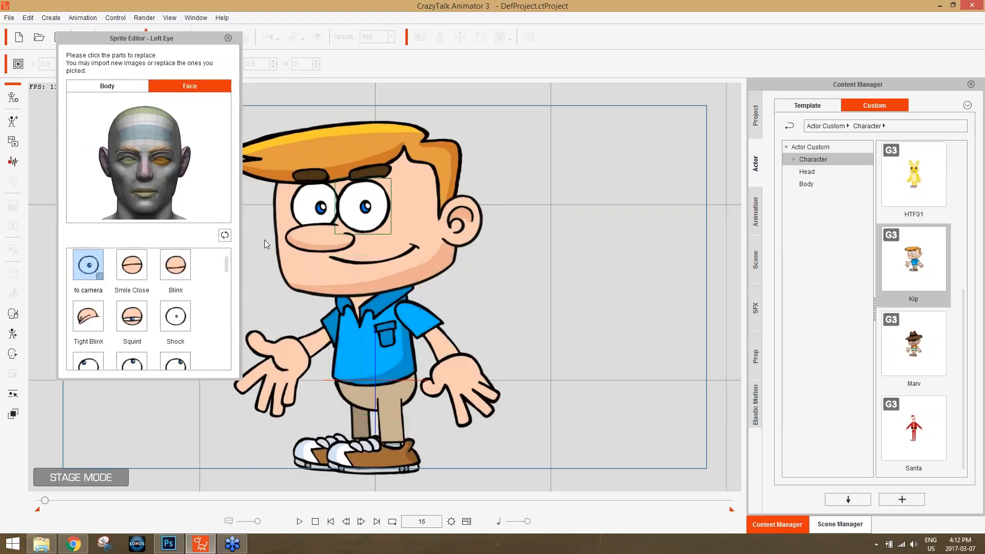
pyautogui.moveTo(227, 269); pyautogui.dragTo(234, 361)
pyautogui.click(88, 336)
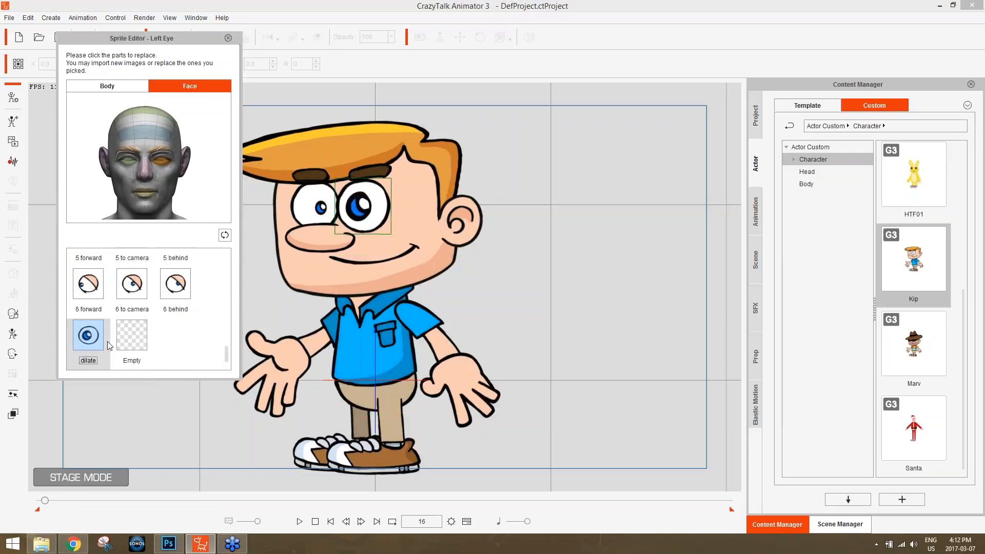
pyautogui.click(306, 218)
pyautogui.moveTo(226, 263); pyautogui.dragTo(230, 363)
pyautogui.scroll(1, 226, 354)
pyautogui.click(180, 328)
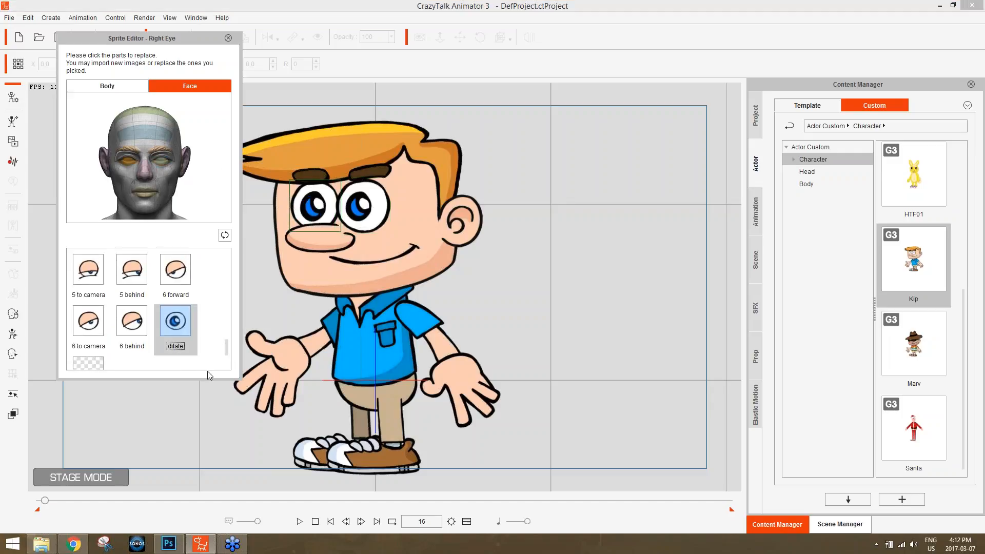
# Scrub to frame 20, close the sprite editor, and play the facial animation from frame 1 to check the dilated eyes.
pyautogui.moveTo(45, 500); pyautogui.dragTo(46, 501)
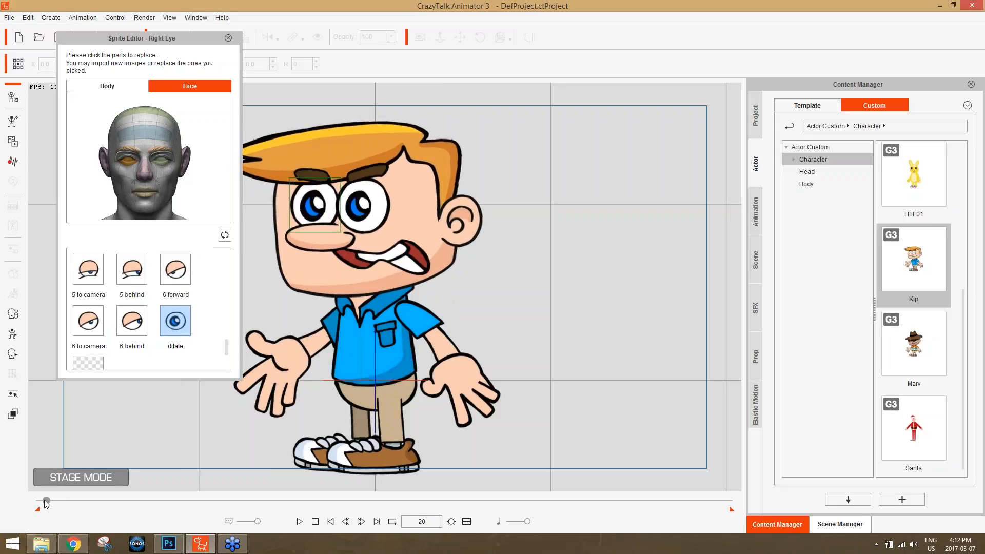
pyautogui.click(227, 38)
pyautogui.moveTo(46, 501)
pyautogui.mouseDown()
pyautogui.moveTo(55, 507)
pyautogui.moveTo(29, 507)
pyautogui.mouseUp()
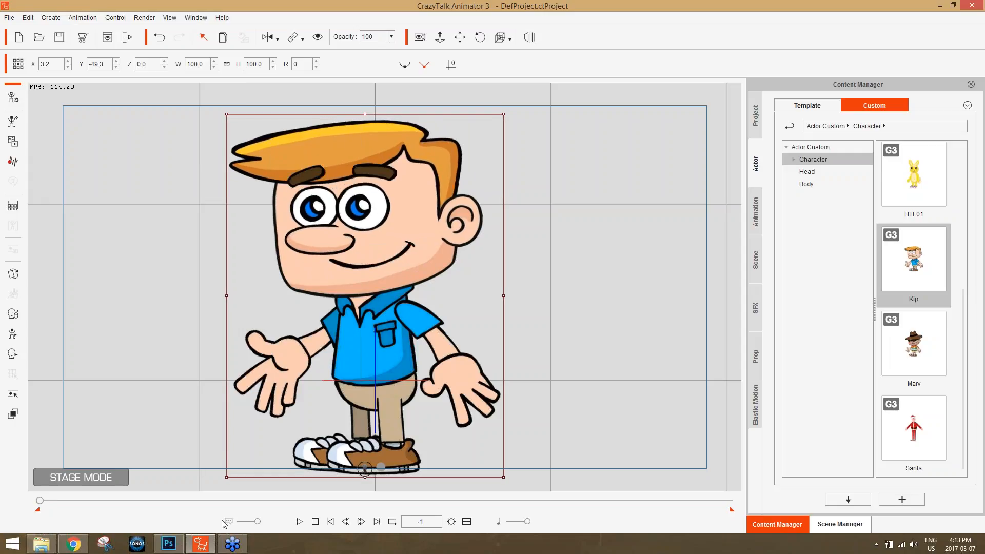
pyautogui.click(300, 522)
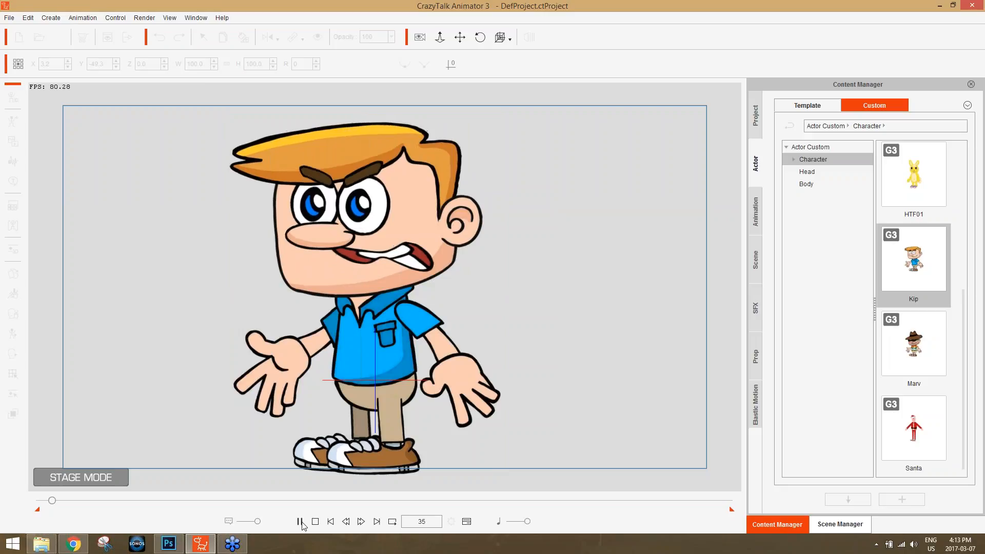
pyautogui.click(300, 521)
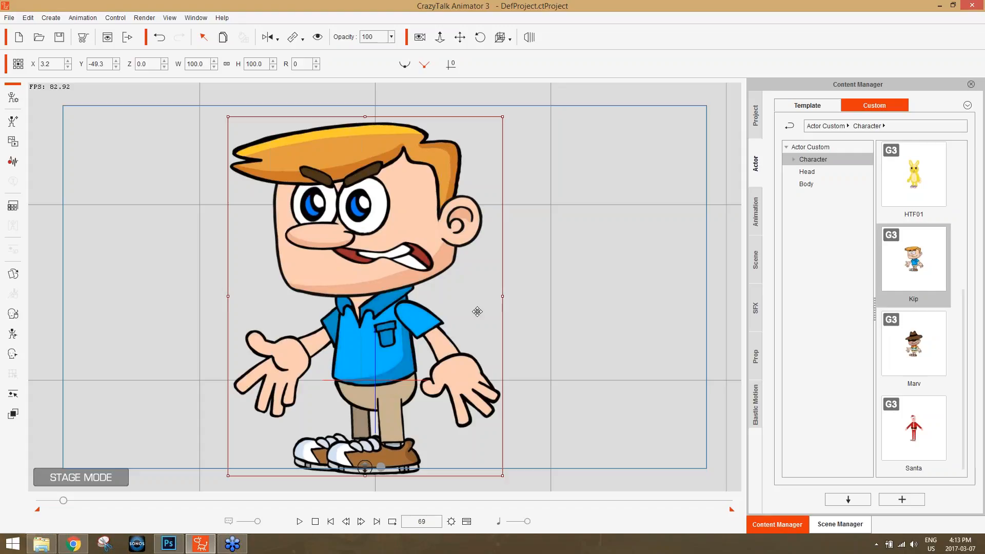
# Add the Elastic Folks_Male_01_S character from the 1_G3 Human templates to the stage beside Kip.
pyautogui.moveTo(562, 276); pyautogui.dragTo(412, 252)
pyautogui.scroll(-2, 487, 279)
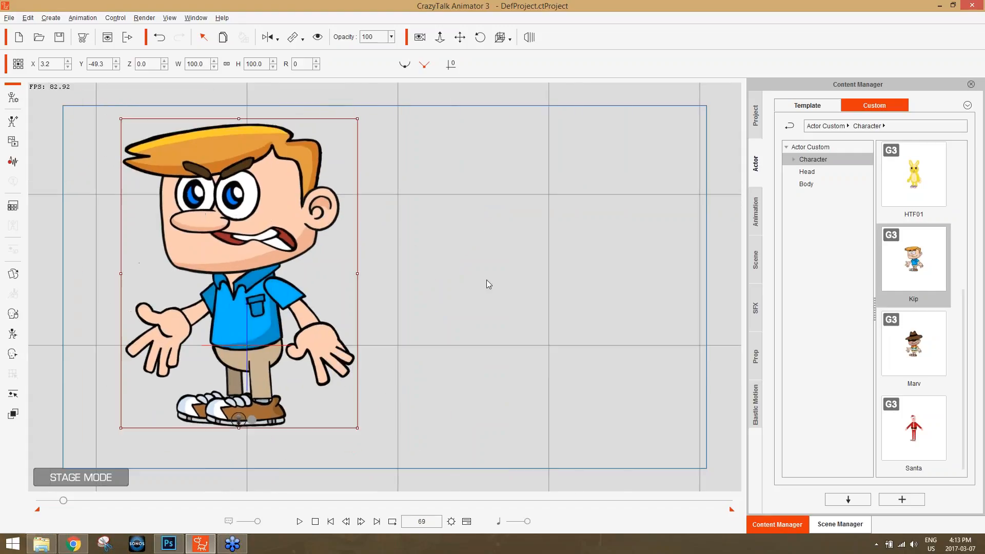
pyautogui.moveTo(494, 280); pyautogui.dragTo(469, 280)
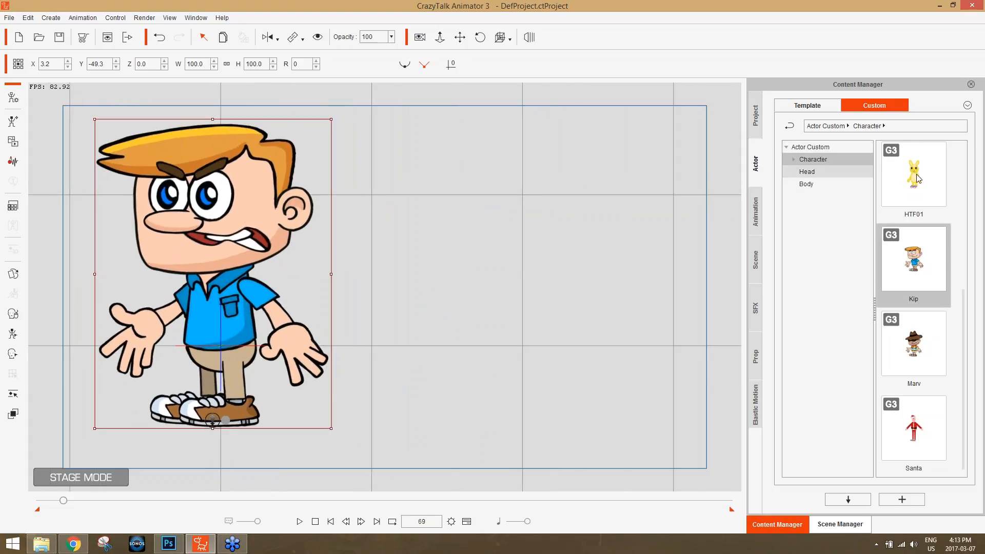
pyautogui.moveTo(967, 323); pyautogui.dragTo(936, 150)
pyautogui.click(808, 109)
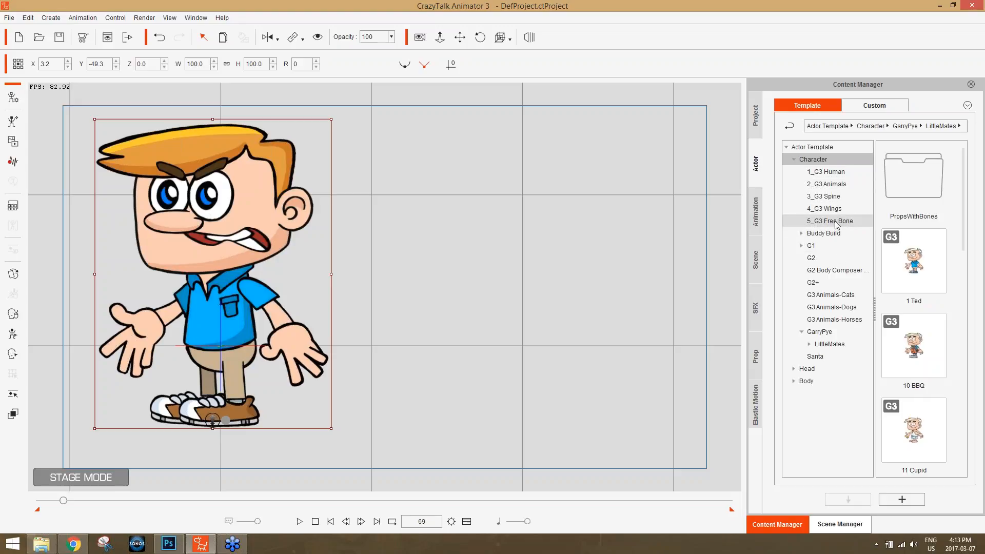
pyautogui.click(836, 224)
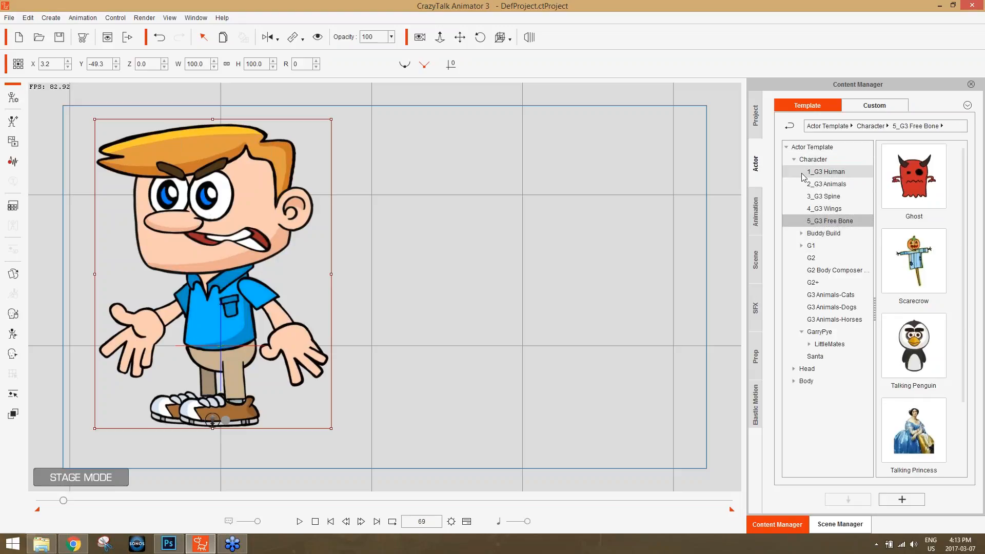
pyautogui.click(839, 172)
pyautogui.moveTo(965, 195); pyautogui.dragTo(969, 302)
pyautogui.moveTo(913, 272); pyautogui.dragTo(493, 275)
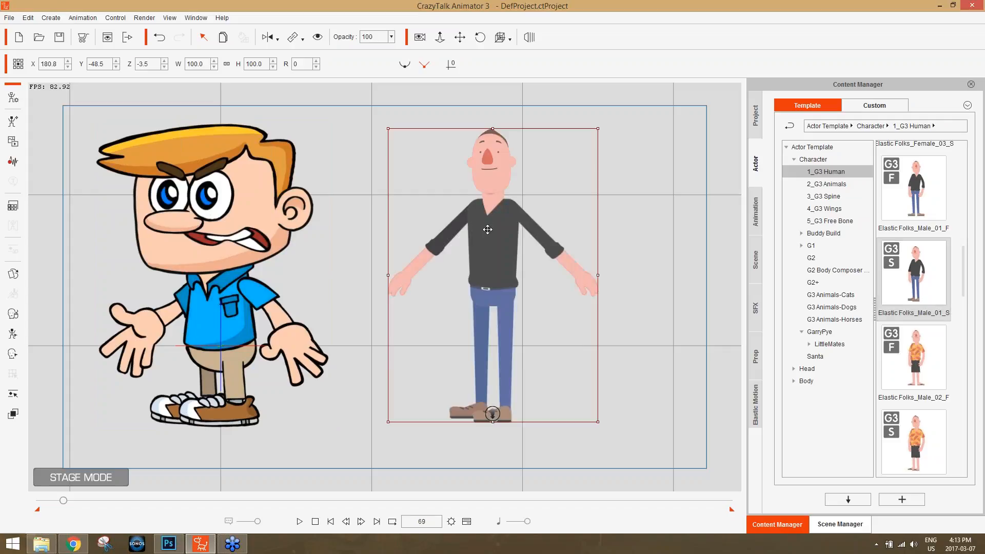
# Delete Kip from the stage and select the Elastic Folks character with his head in close-up.
pyautogui.click(235, 217)
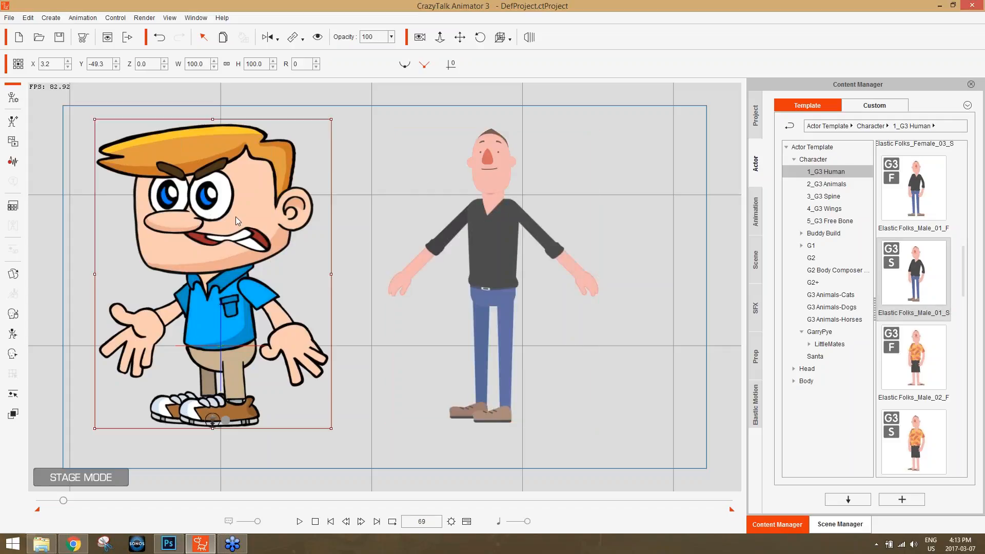
pyautogui.press('Delete')
pyautogui.moveTo(451, 243); pyautogui.dragTo(387, 342)
pyautogui.scroll(3, 386, 342)
pyautogui.moveTo(677, 364); pyautogui.dragTo(595, 381)
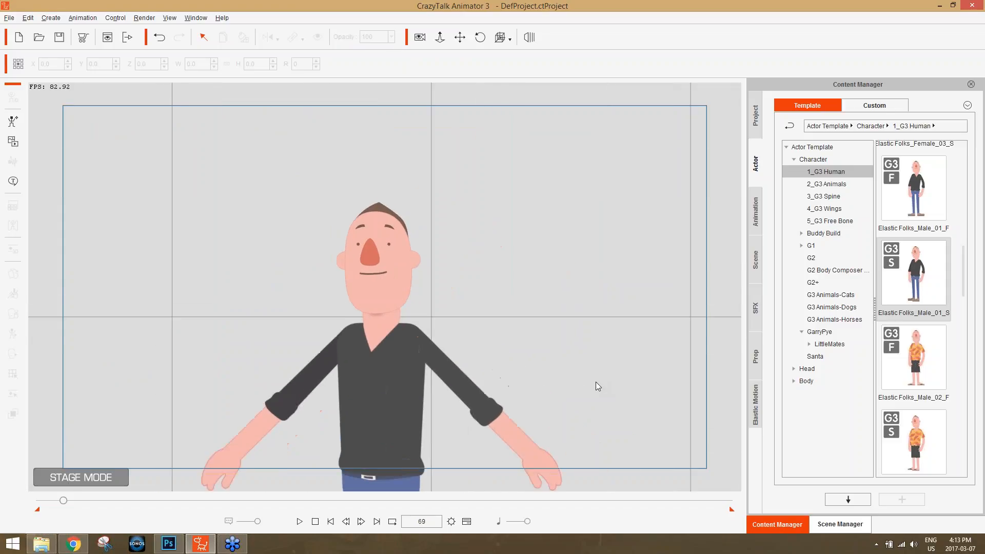
pyautogui.scroll(3, 524, 235)
pyautogui.moveTo(525, 235); pyautogui.dragTo(552, 273)
pyautogui.click(451, 306)
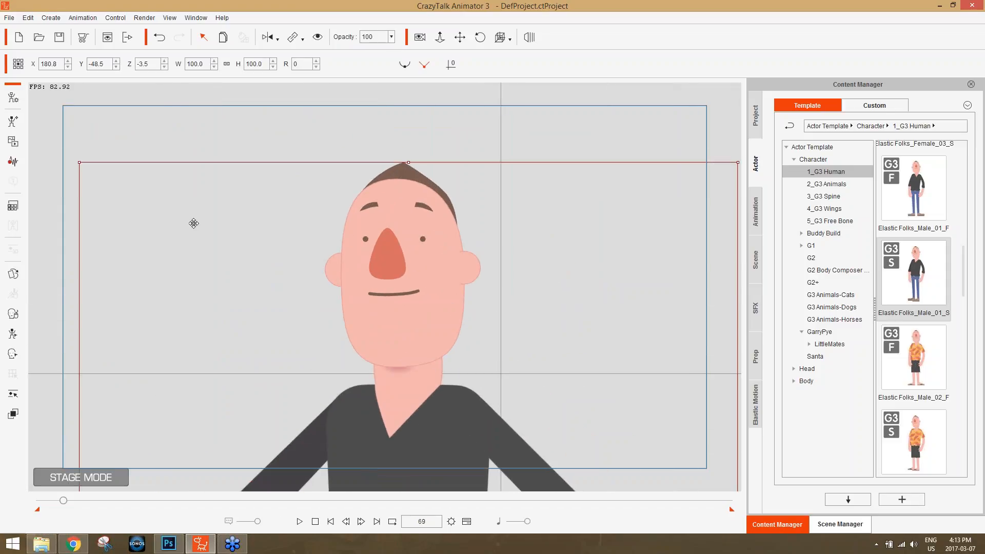
# Open the Elastic Folks character in composer mode, check the right eye's sprites in the sprite editor, and close the editor.
pyautogui.click(13, 99)
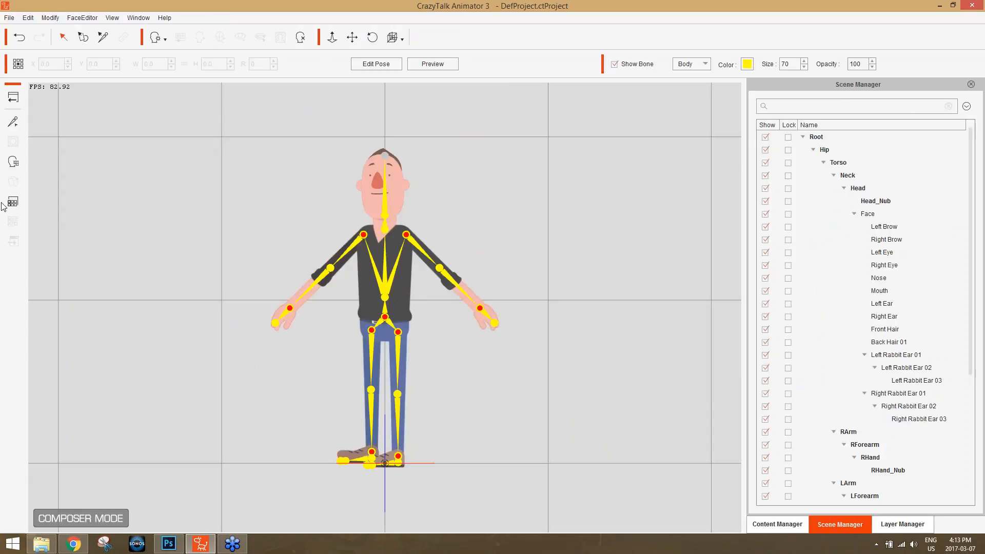
pyautogui.scroll(6, 370, 209)
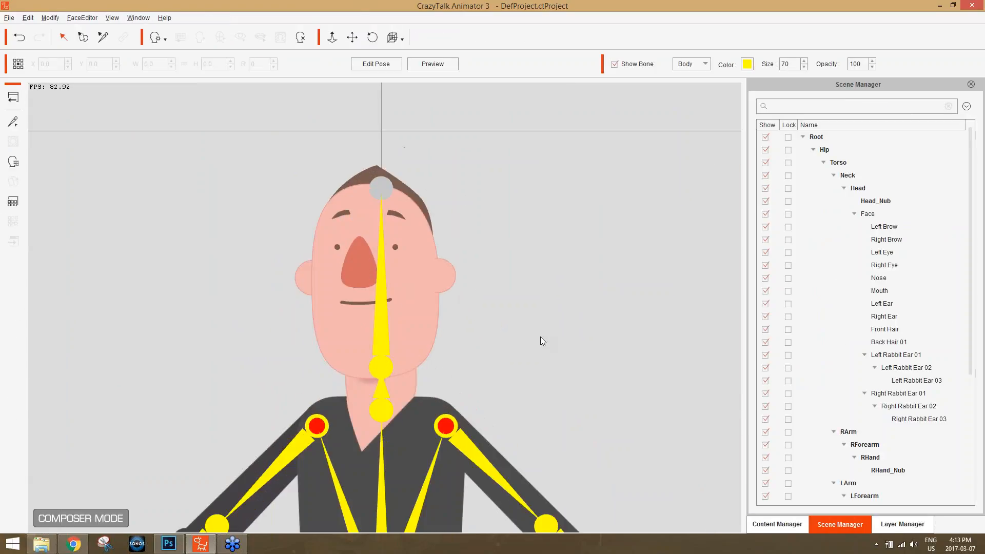
pyautogui.scroll(-1, 521, 319)
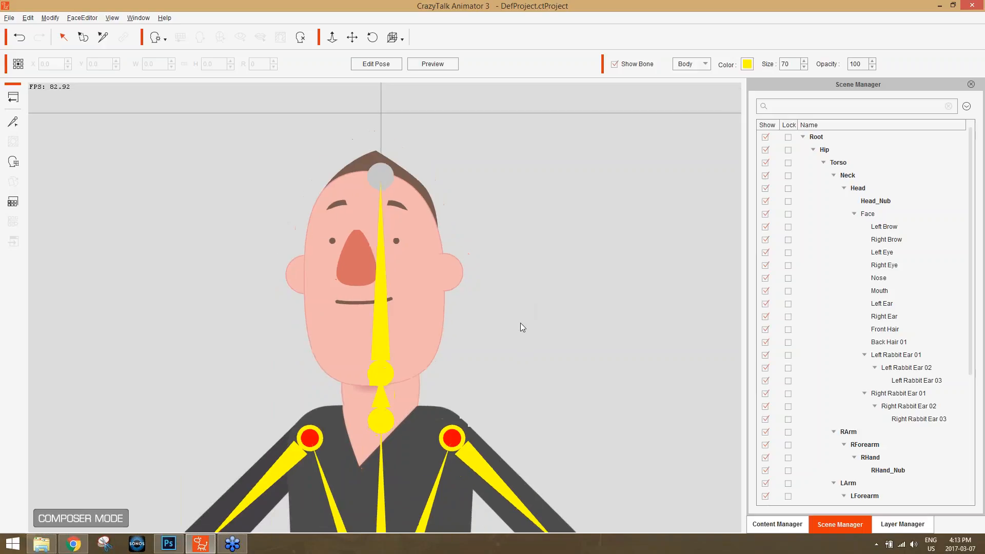
pyautogui.click(332, 241)
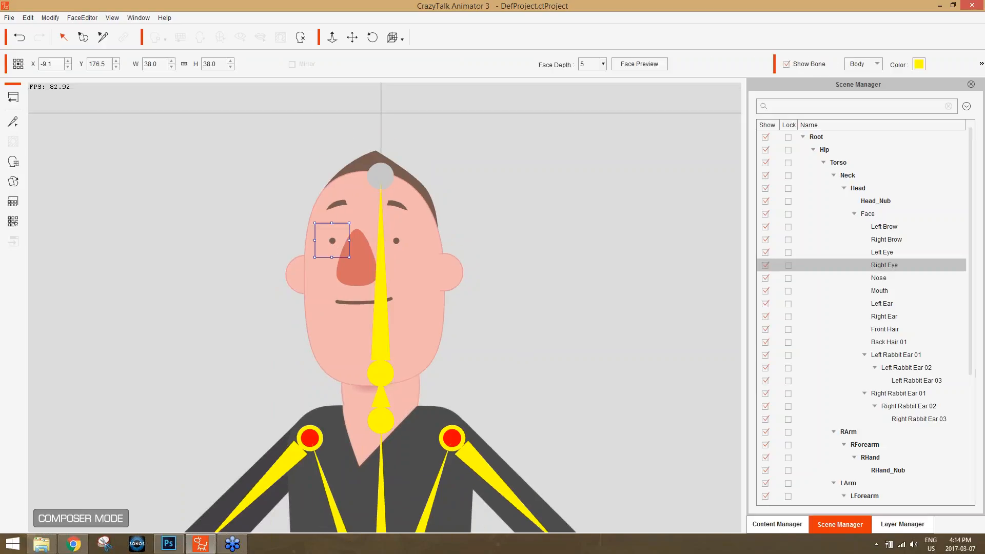
pyautogui.click(13, 183)
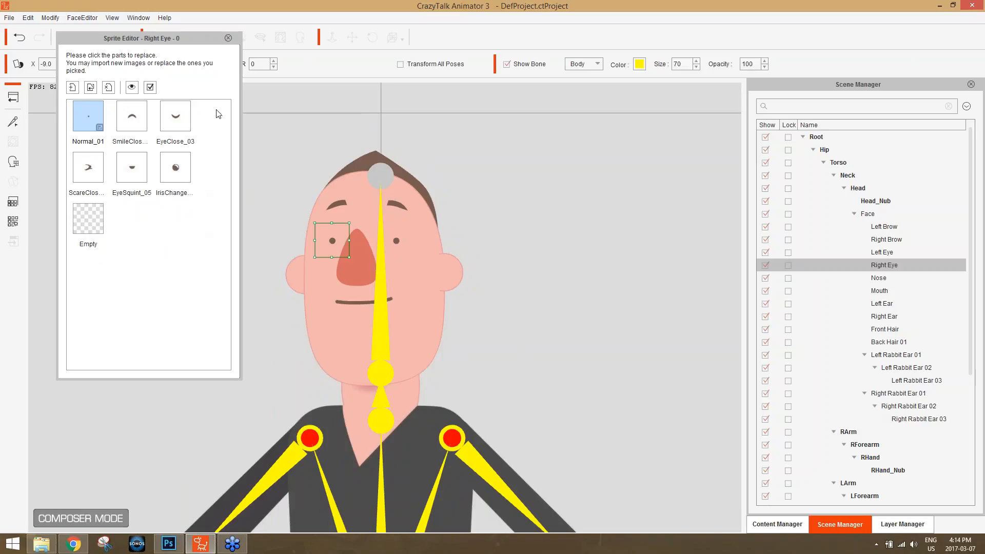
pyautogui.click(229, 38)
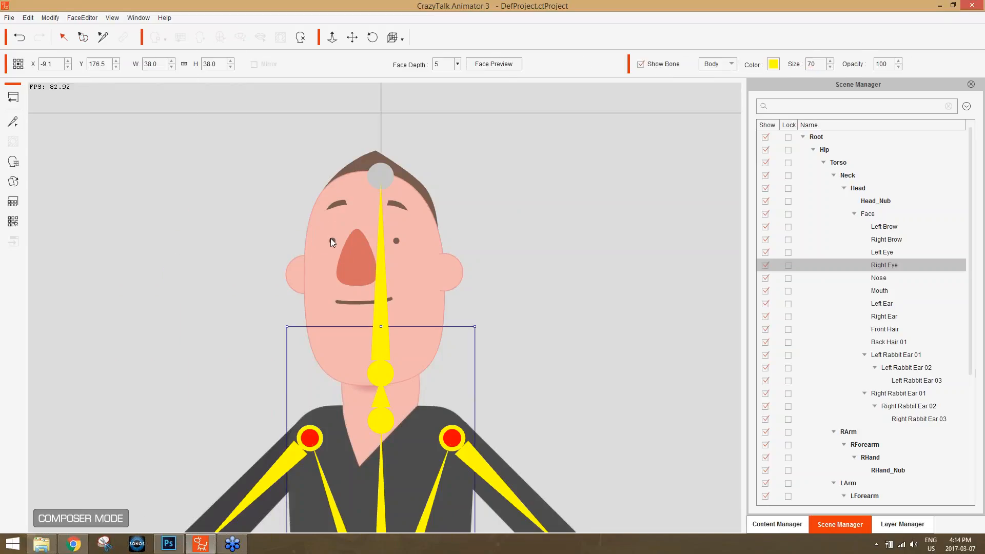
# Select the character's Hip body image and send it to Photoshop as the external image editor.
pyautogui.click(332, 242)
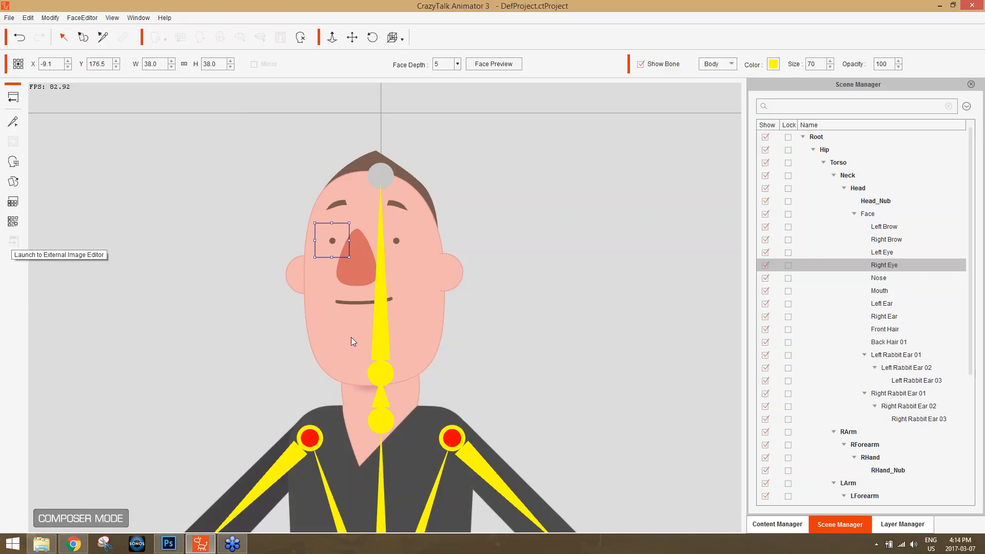
pyautogui.click(430, 333)
pyautogui.click(422, 467)
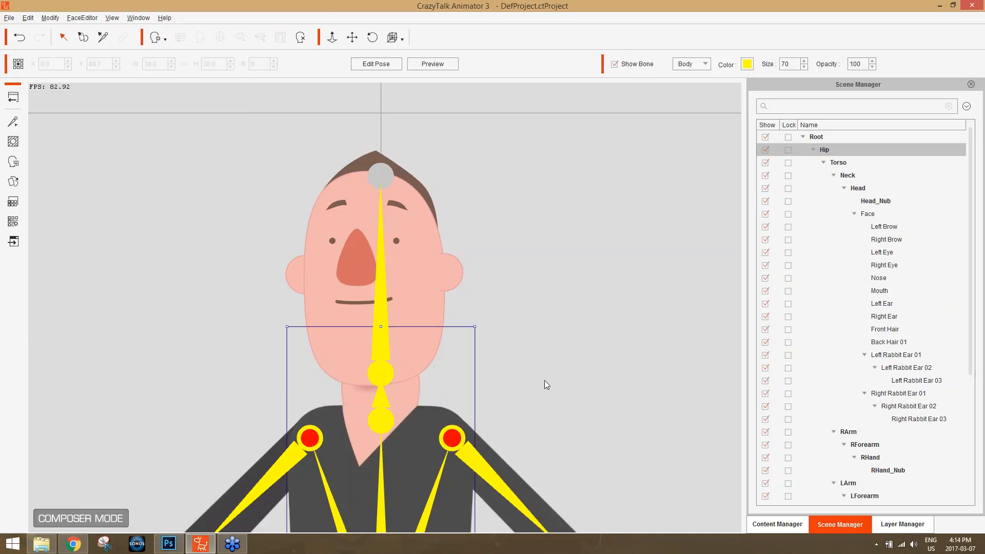
pyautogui.scroll(-3, 547, 385)
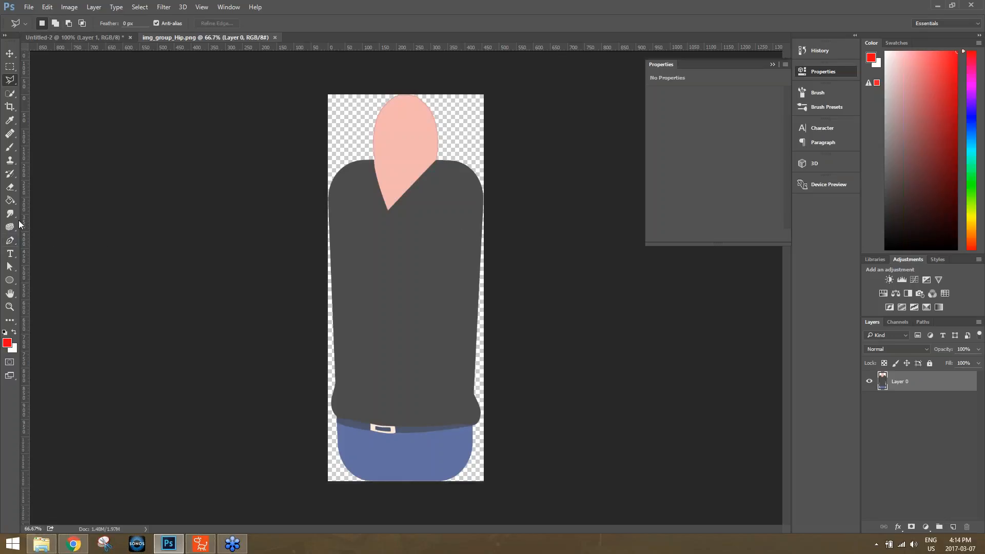
# Draw a red heart custom shape about 209 by 219 px on the shirt and move it up and left on the chest.
pyautogui.click(10, 148)
pyautogui.click(26, 148)
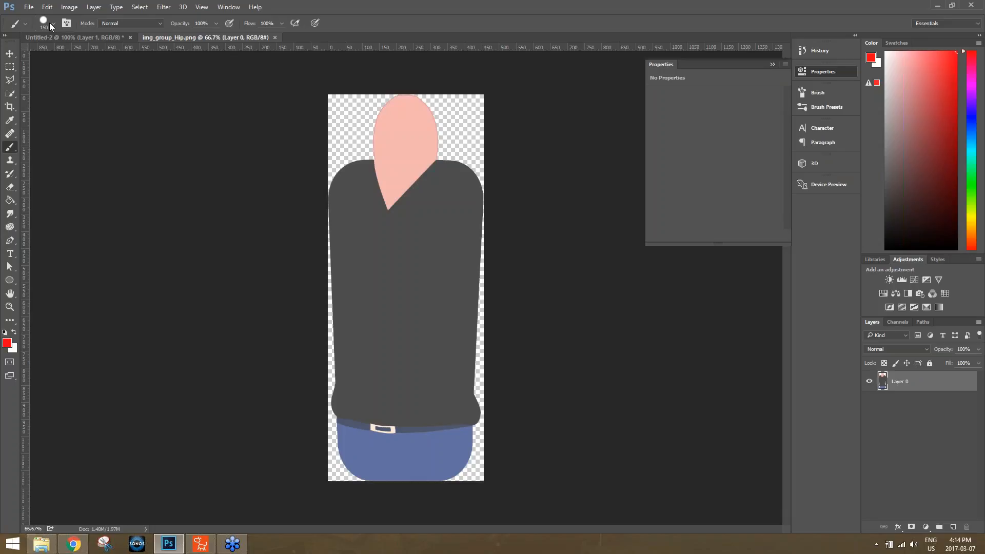
pyautogui.rightClick(8, 283)
pyautogui.click(68, 326)
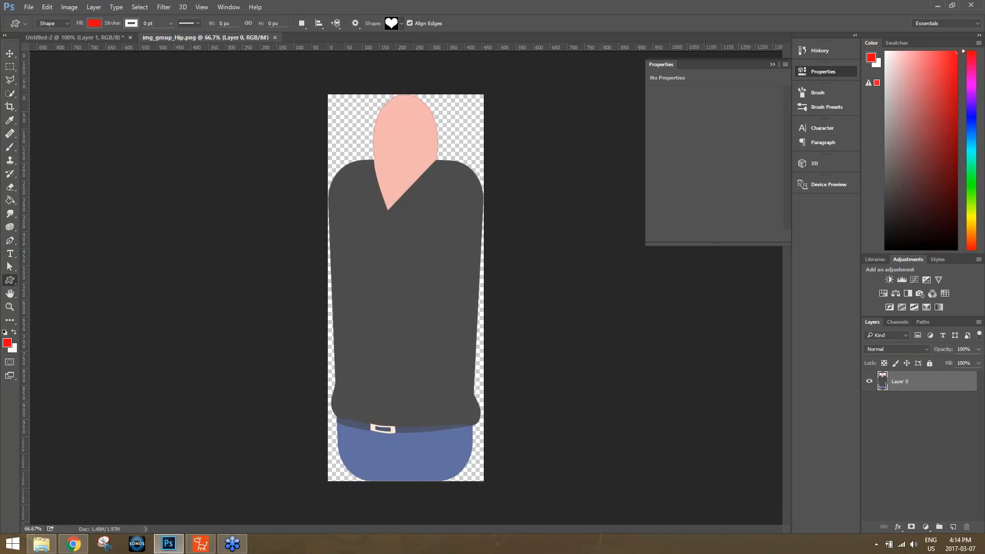
pyautogui.moveTo(367, 253); pyautogui.dragTo(439, 327)
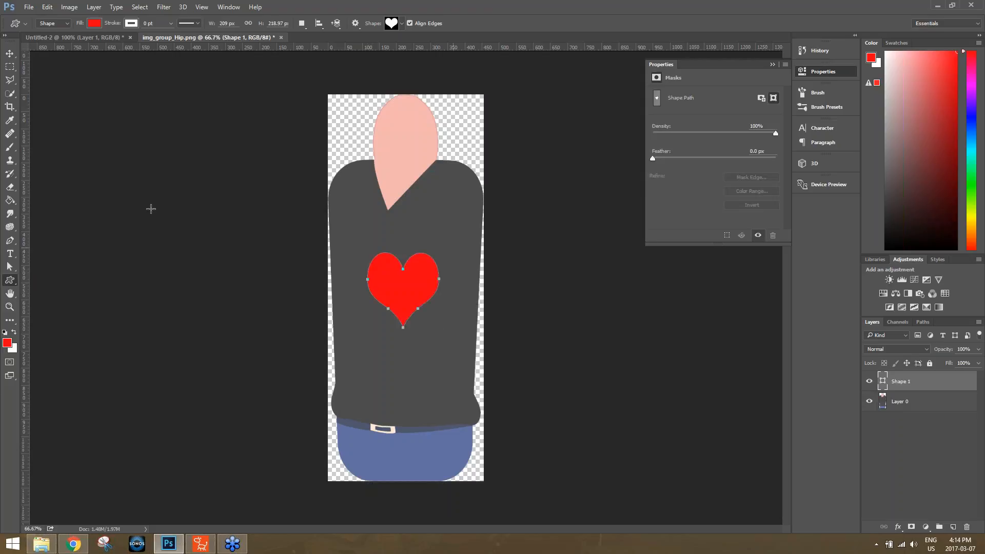
pyautogui.press('v')
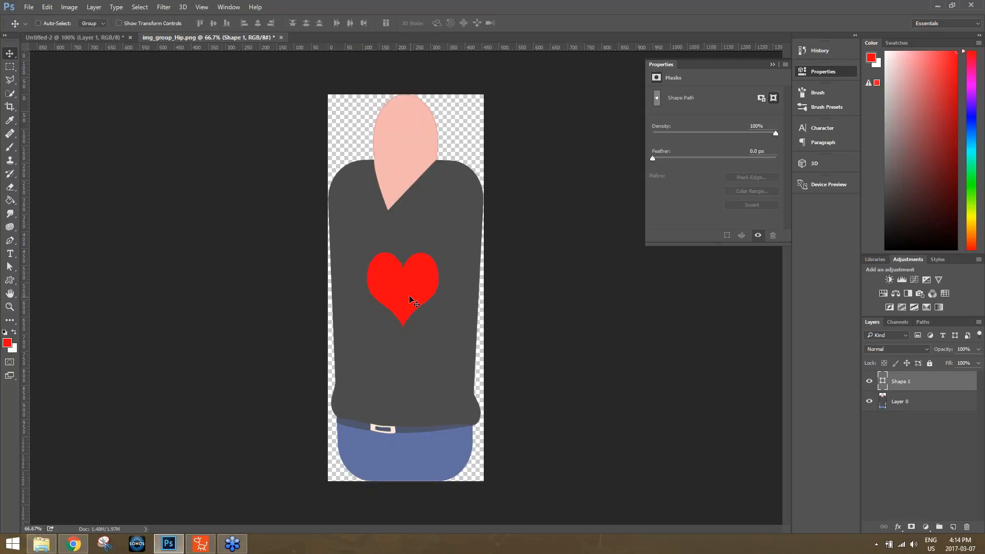
pyautogui.moveTo(417, 305); pyautogui.dragTo(389, 282)
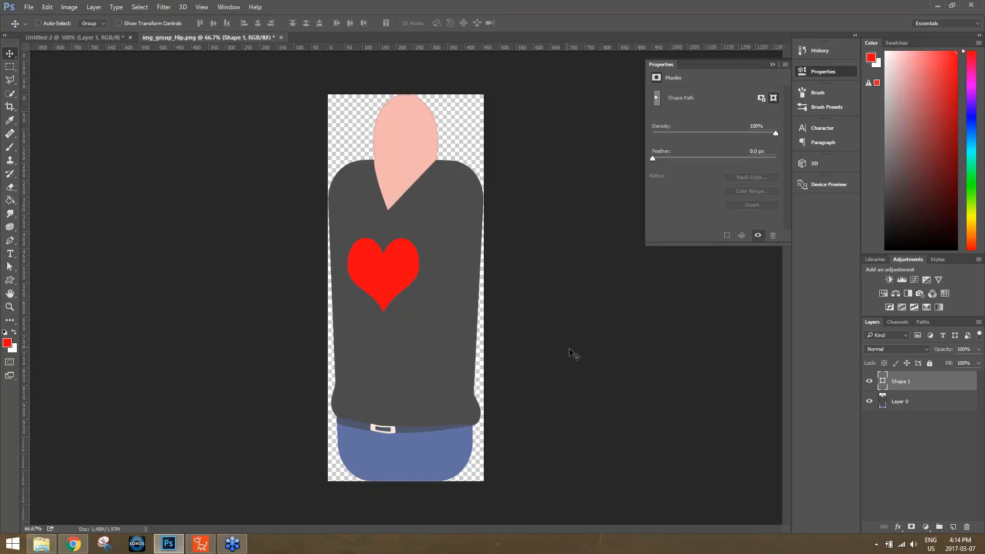
# Save the edited image as PNG over img_group_Hip in the CTA3Temp folder and switch back to CrazyTalk Animator.
pyautogui.click(28, 7)
pyautogui.click(33, 106)
pyautogui.click(165, 235)
pyautogui.click(116, 377)
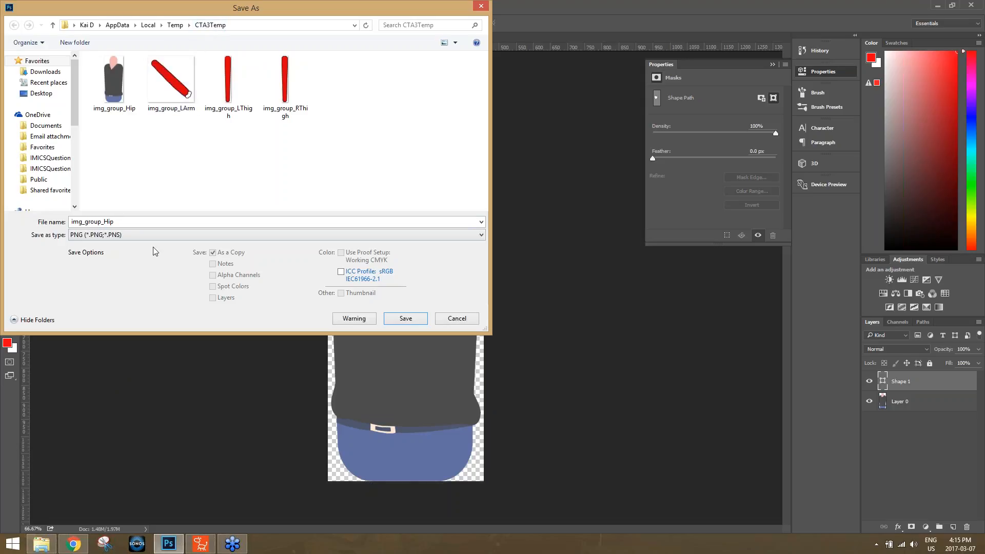
pyautogui.click(405, 318)
pyautogui.click(515, 273)
pyautogui.click(519, 168)
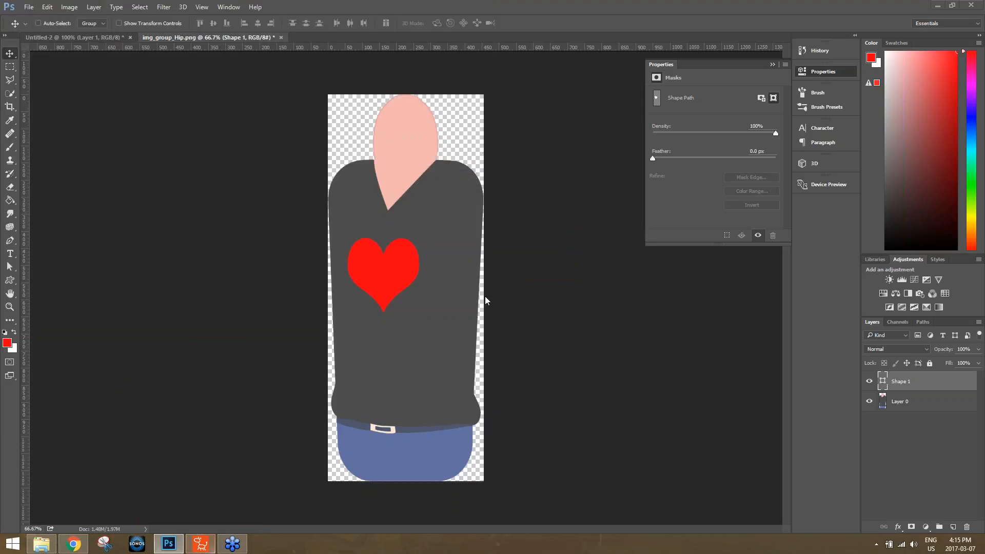
pyautogui.hotkey('alt', 'Tab')
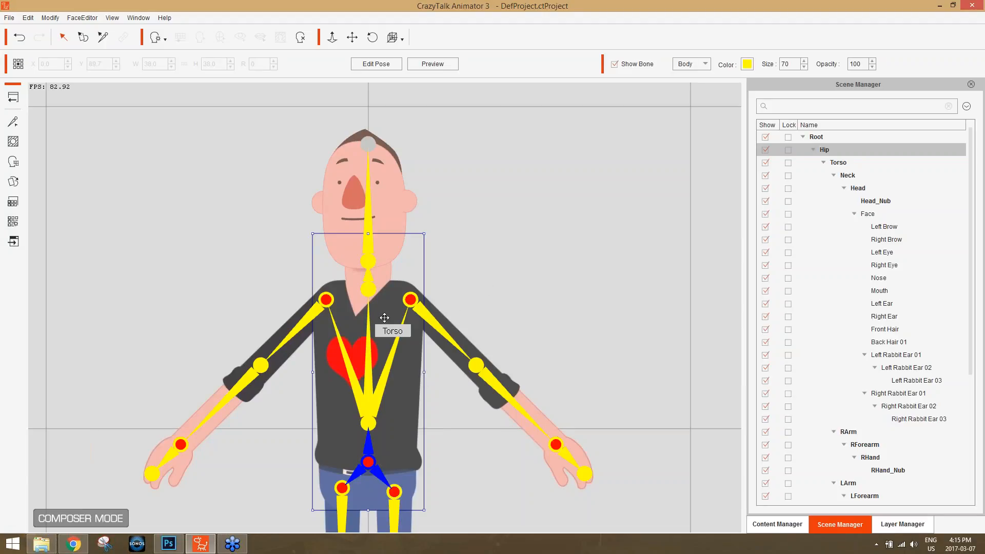
# Hide the character's bones and return from the composer to stage mode.
pyautogui.click(615, 65)
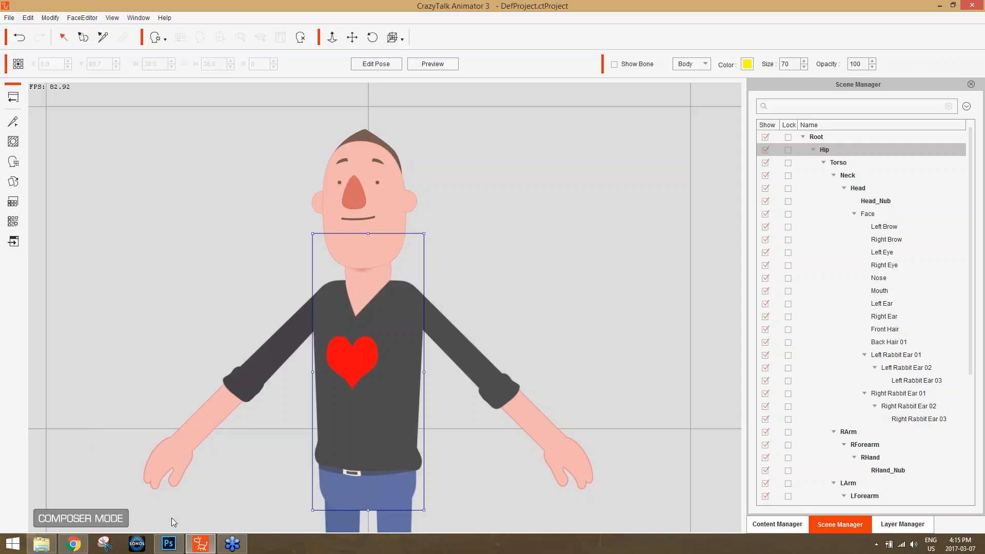
pyautogui.click(17, 102)
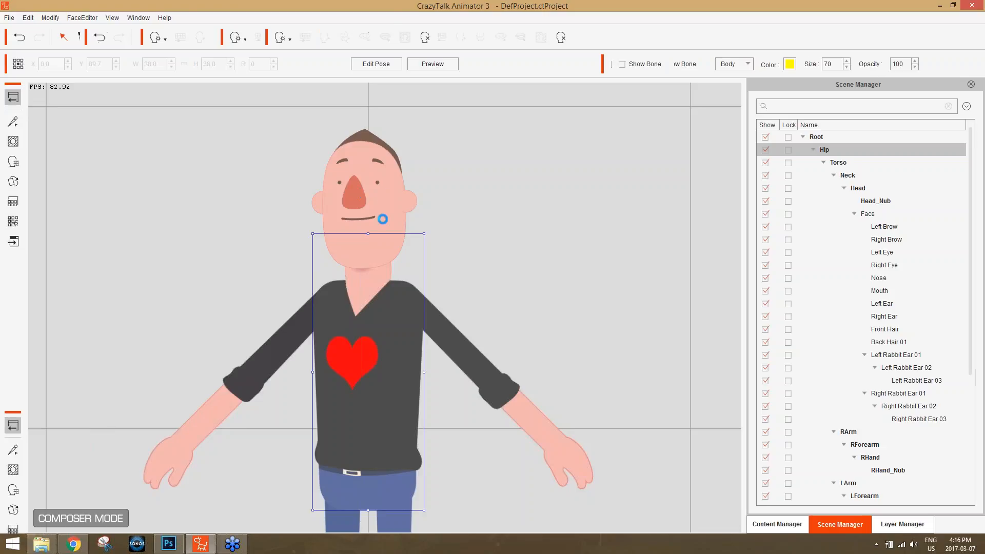
pyautogui.click(395, 334)
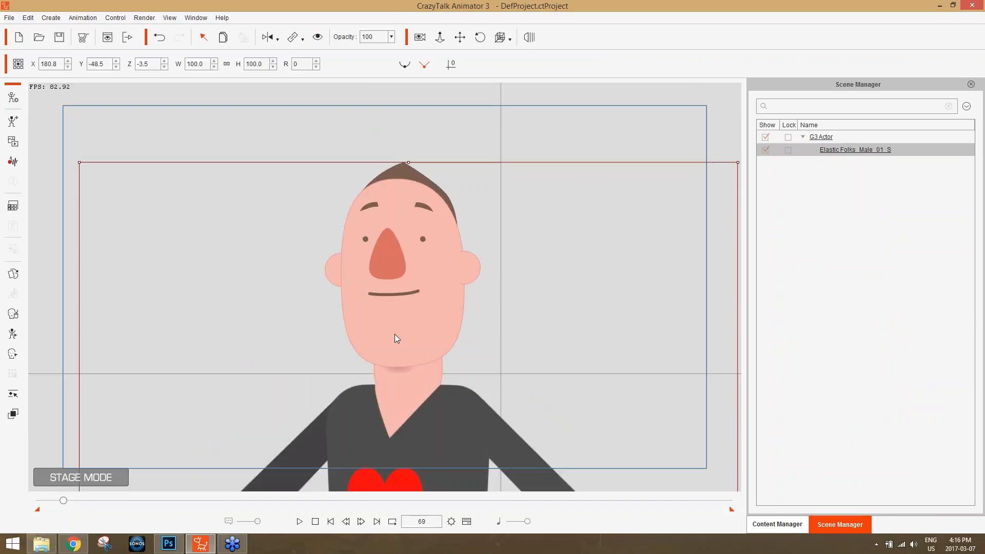
# Open Face Puppet and preview the third and sixth full face controls on the character.
pyautogui.click(13, 314)
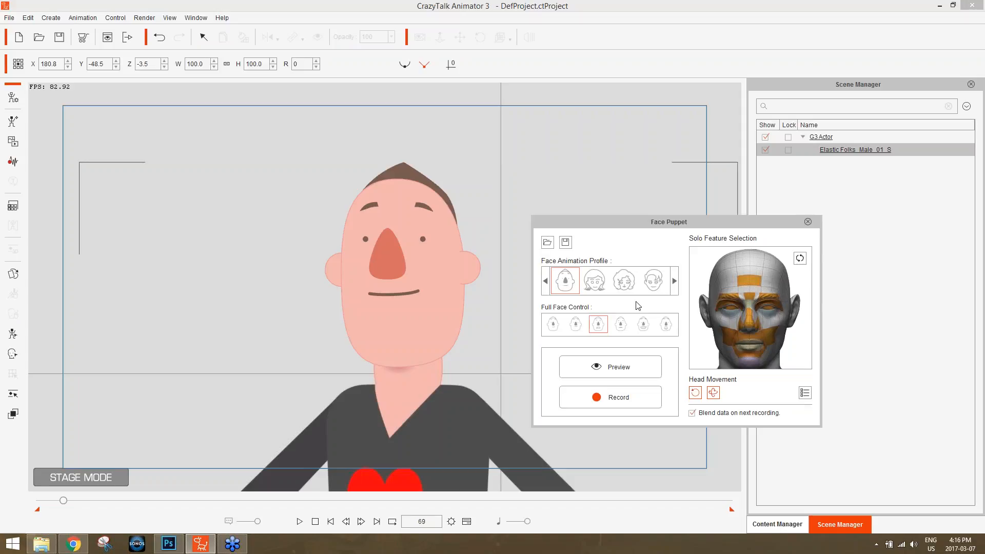
pyautogui.press('space')
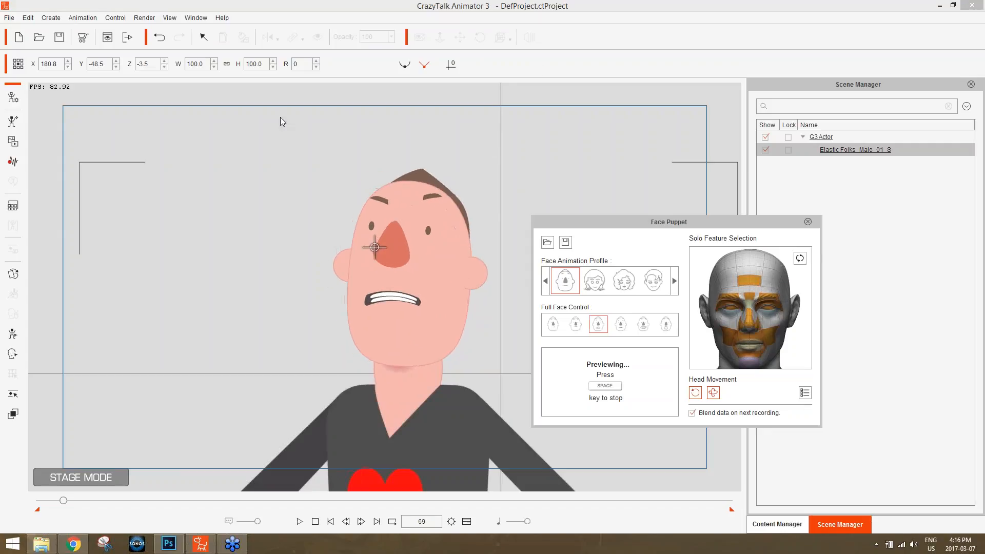
pyautogui.press('space')
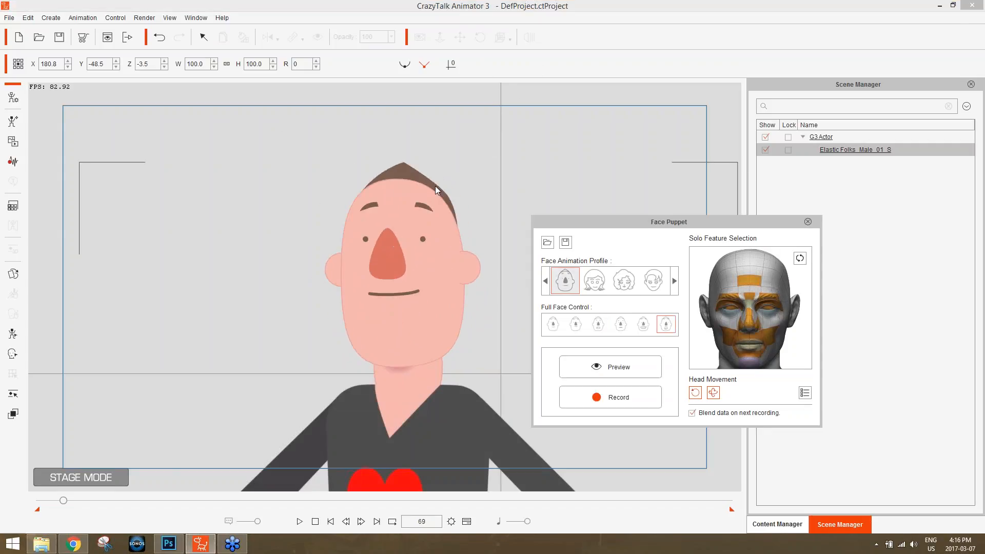
pyautogui.press('space')
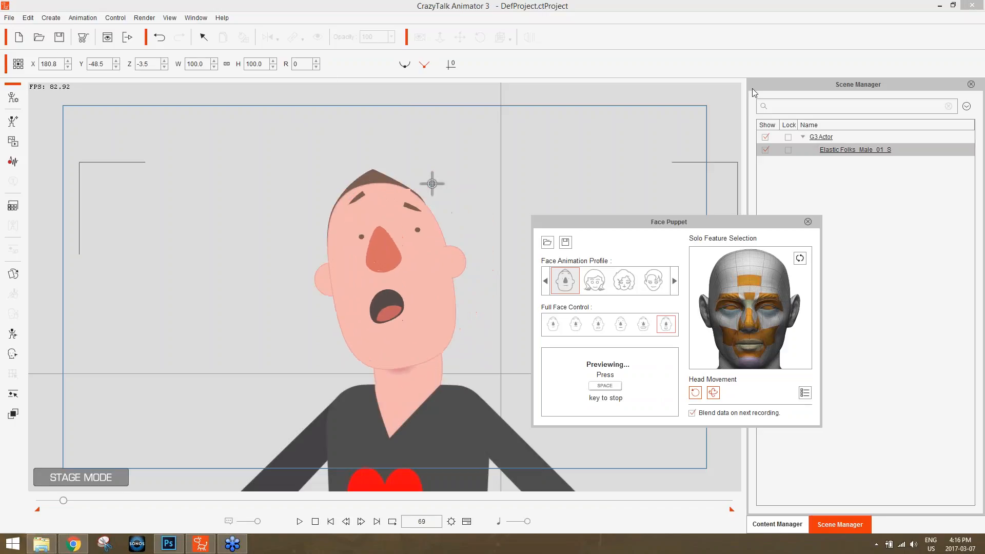
pyautogui.press('space')
# Preview the fifth full face control on the character and close Face Puppet.
pyautogui.click(643, 324)
pyautogui.press('space')
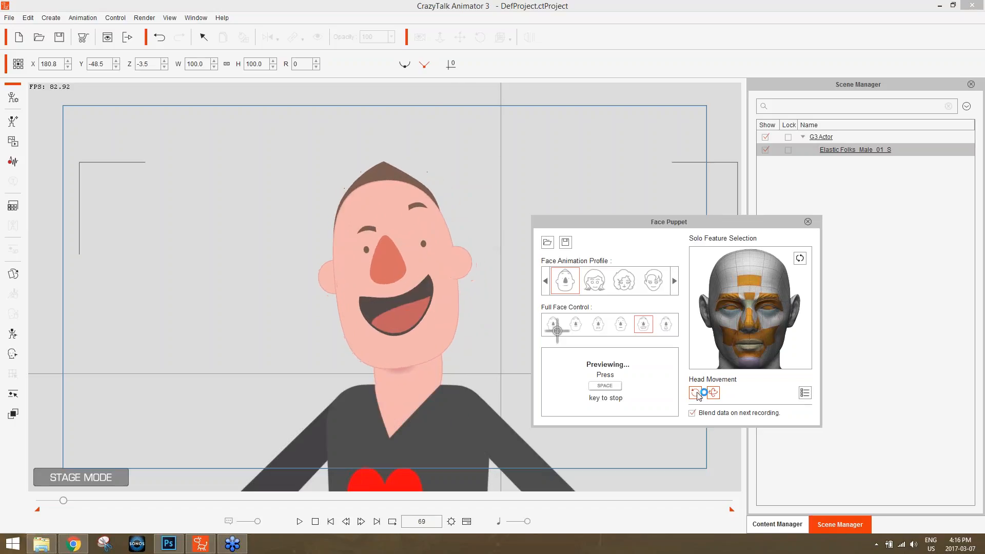
pyautogui.press('space')
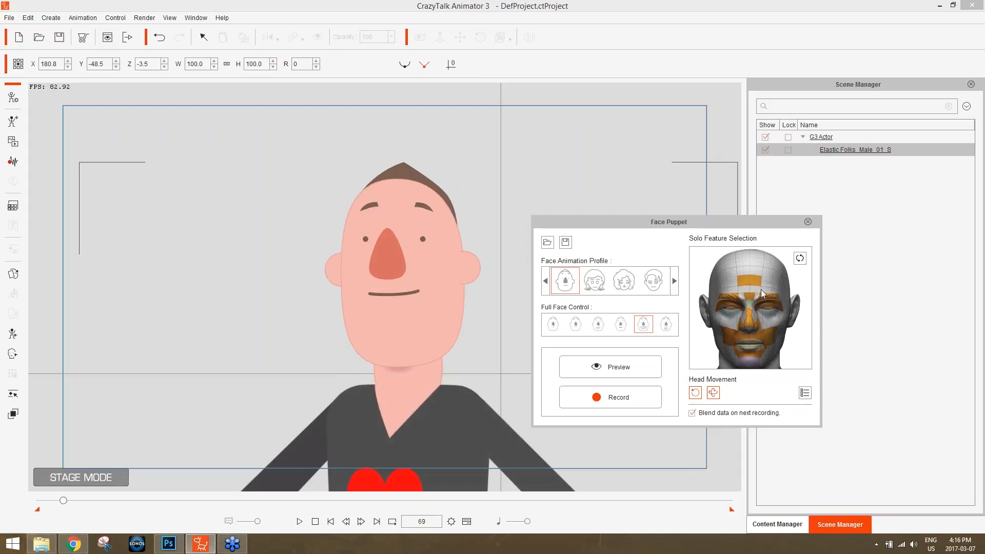
pyautogui.click(808, 222)
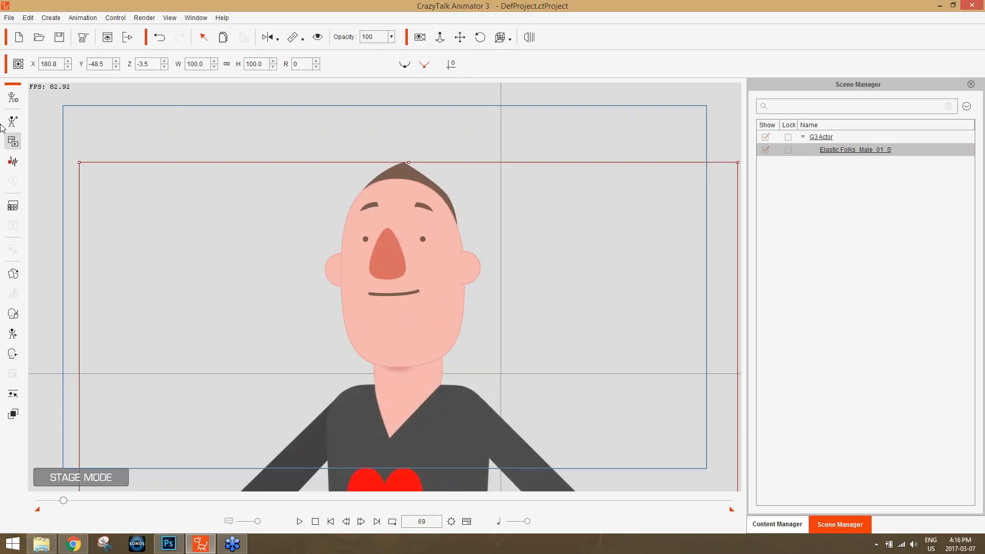
# Reopen the character in composer mode and open the sprite editor for the Face part.
pyautogui.click(11, 99)
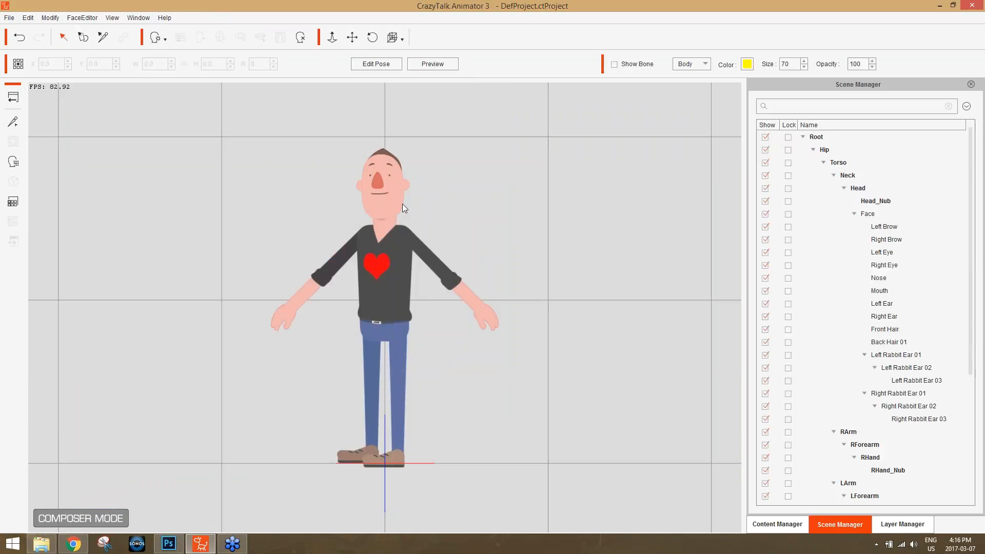
pyautogui.moveTo(330, 261); pyautogui.dragTo(344, 367)
pyautogui.moveTo(343, 367); pyautogui.dragTo(308, 135)
pyautogui.scroll(4, 478, 358)
pyautogui.moveTo(449, 254); pyautogui.dragTo(411, 310)
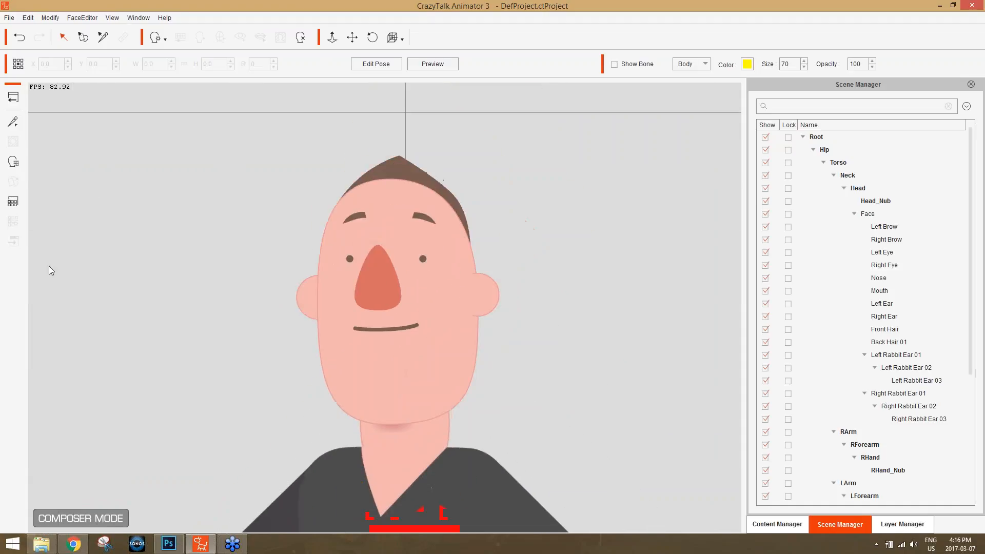
pyautogui.click(354, 334)
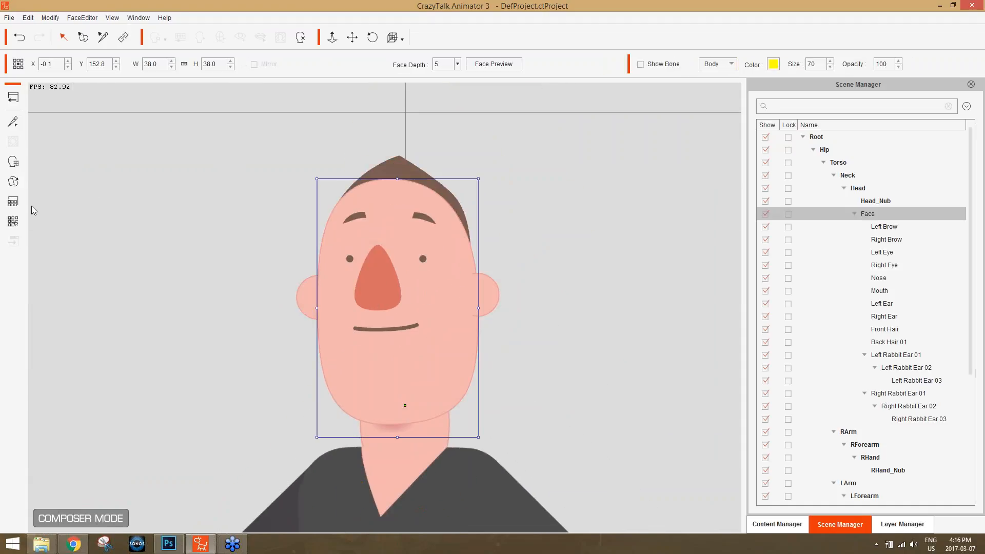
pyautogui.click(11, 186)
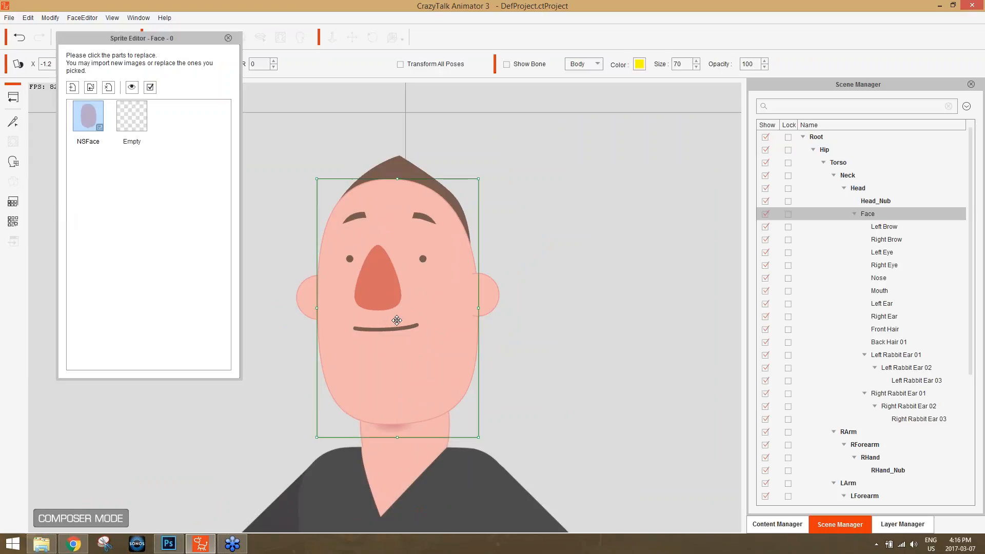
# Examine the mouth and nose sprites in the sprite editor and close it.
pyautogui.click(396, 329)
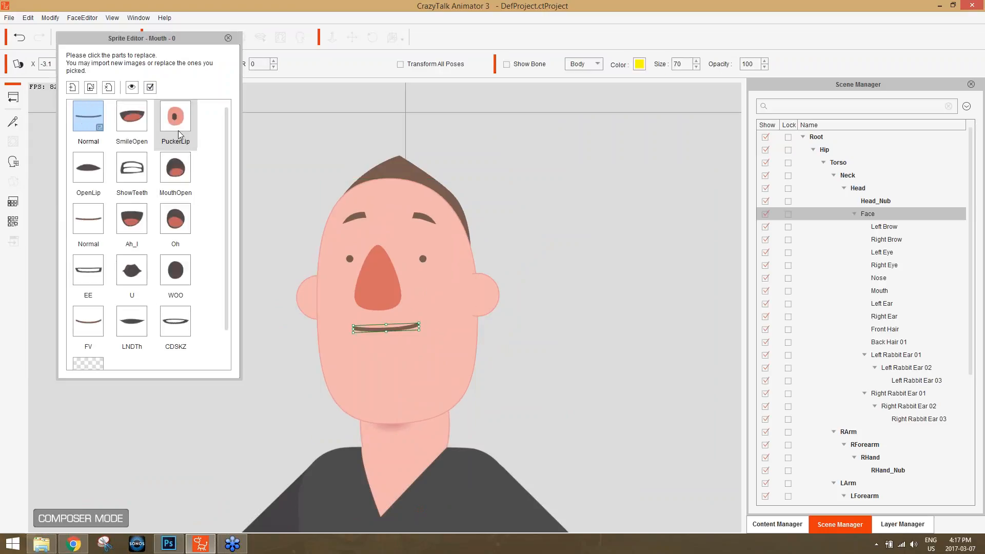
pyautogui.moveTo(226, 155); pyautogui.dragTo(227, 132)
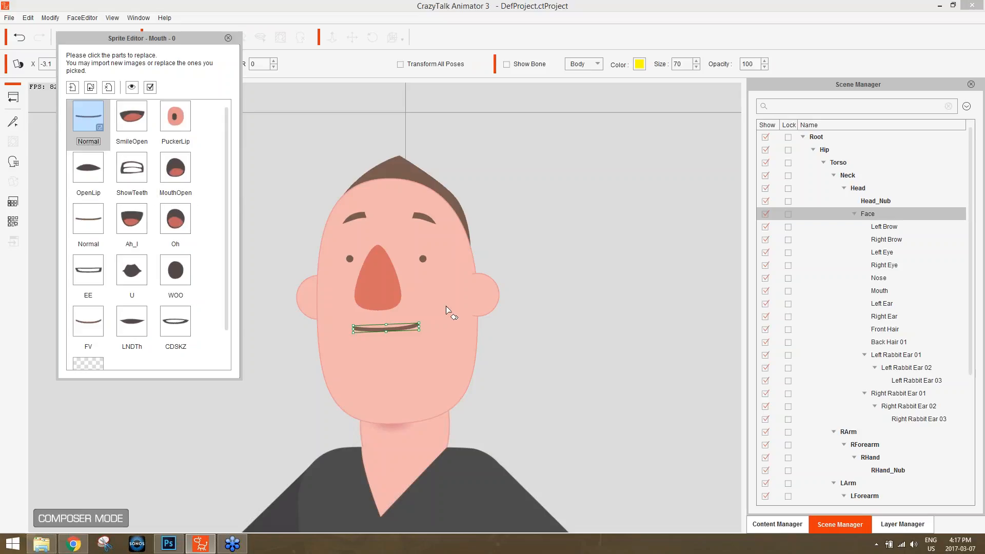
pyautogui.click(389, 285)
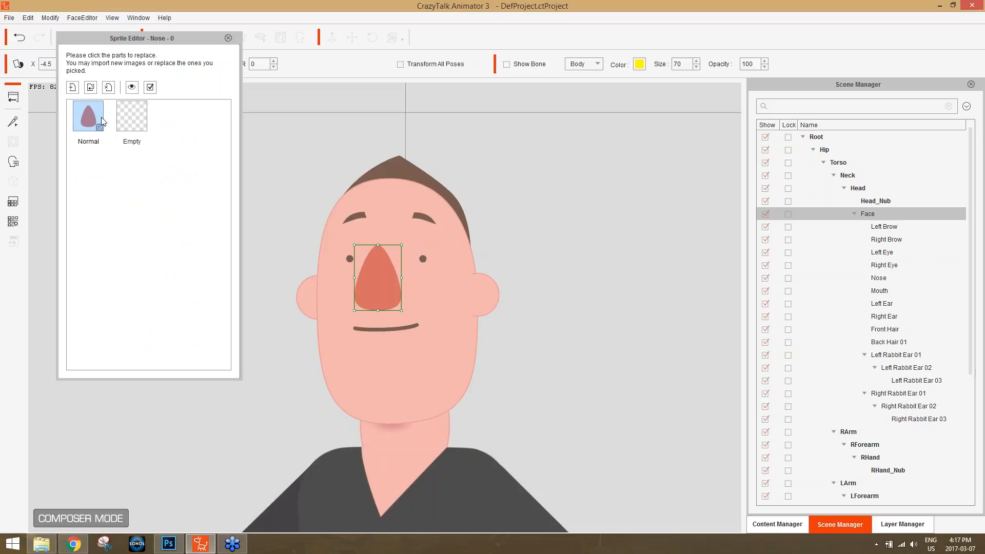
pyautogui.click(228, 38)
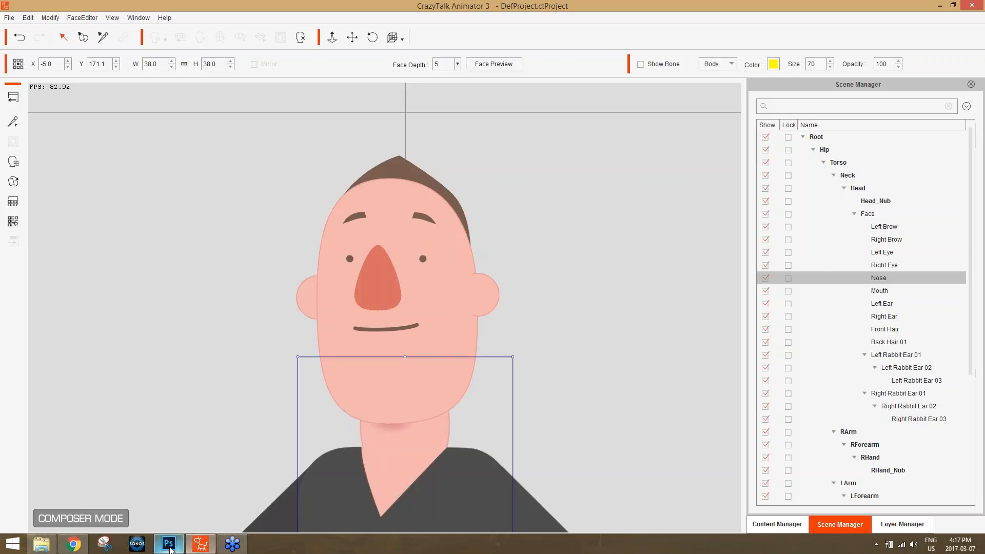
# Switch to Photoshop, close both the hip image and Untitled-2 without saving, and return to CrazyTalk Animator.
pyautogui.click(171, 548)
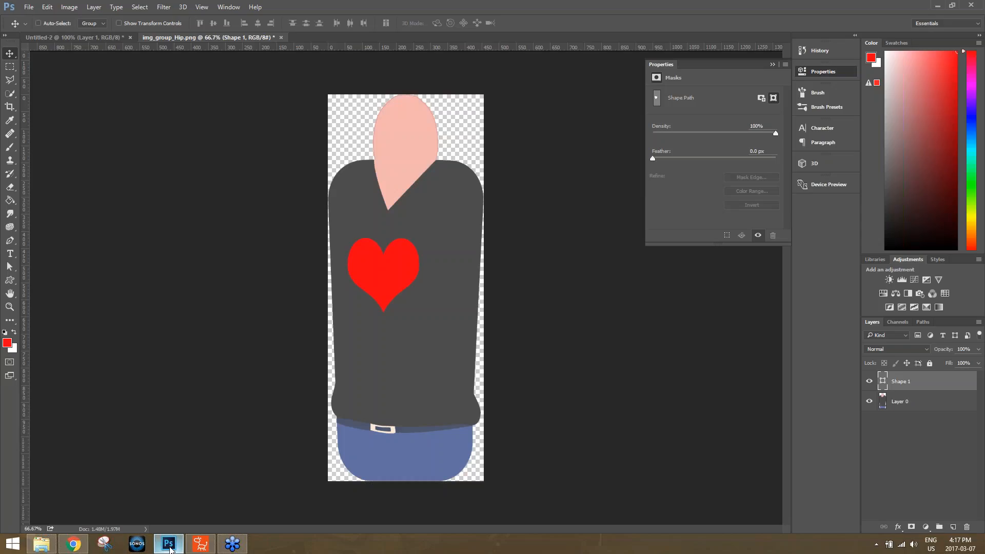
pyautogui.click(280, 38)
pyautogui.click(497, 203)
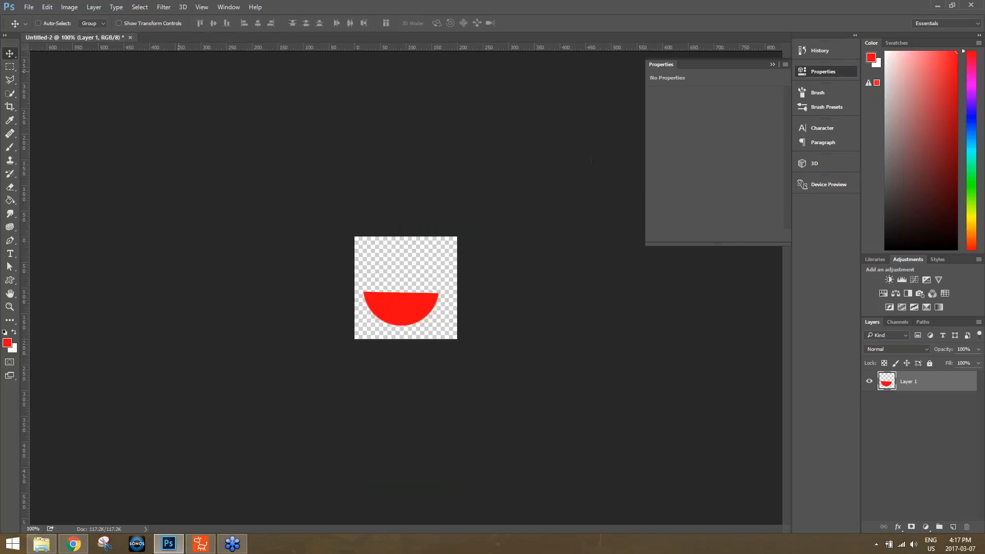
pyautogui.click(130, 38)
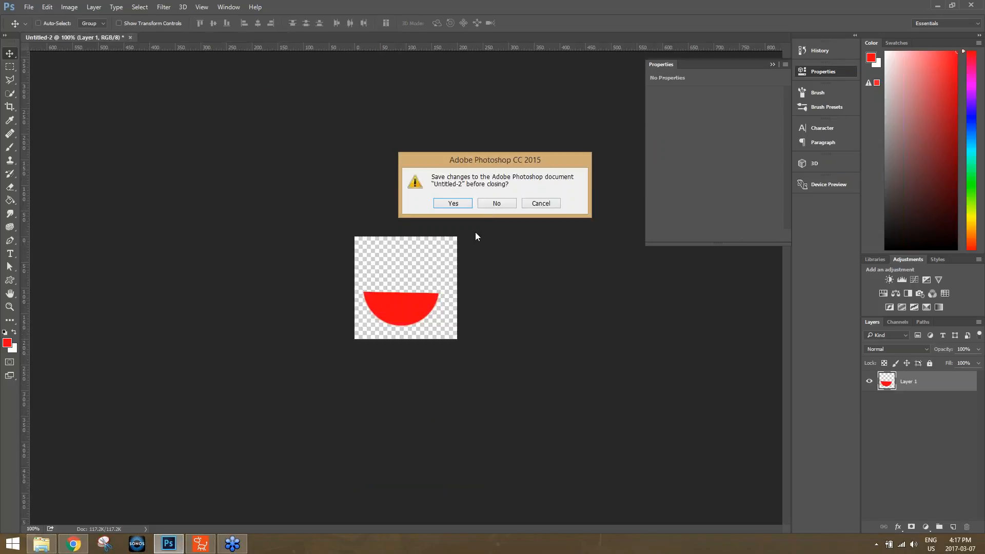
pyautogui.click(492, 208)
pyautogui.click(202, 545)
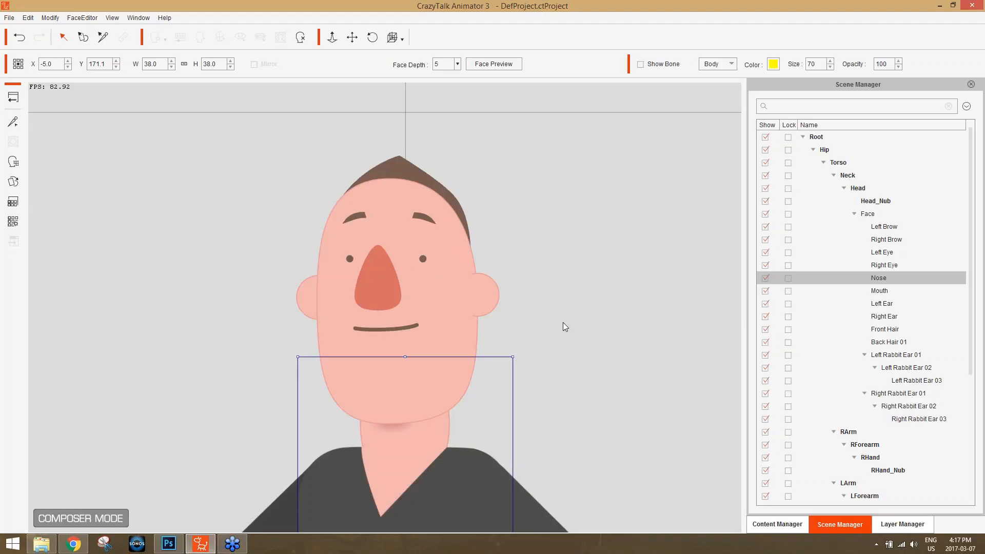
# Open Facial Animation Setup from the left eye and bring up the mouth's expressions.
pyautogui.scroll(-3, 562, 387)
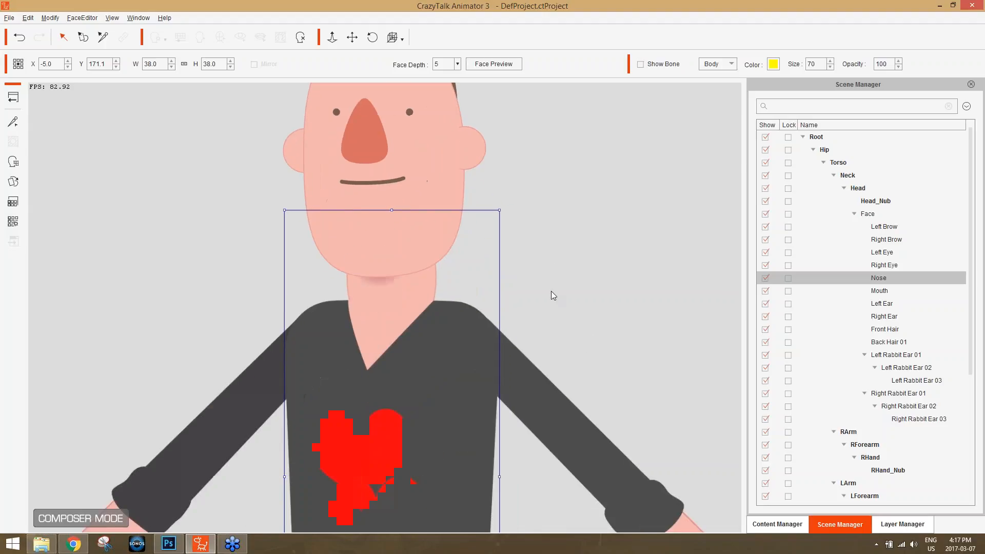
pyautogui.scroll(3, 464, 236)
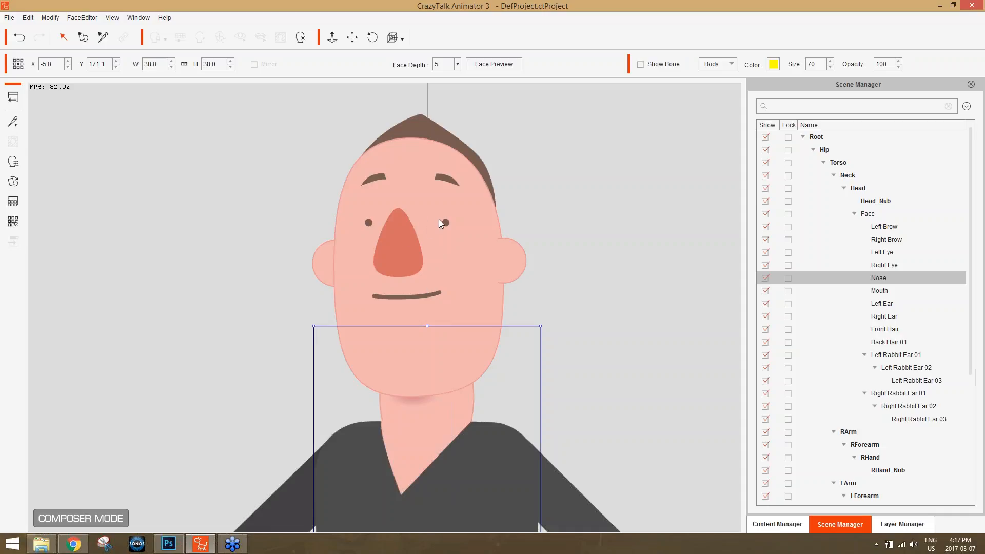
pyautogui.click(445, 239)
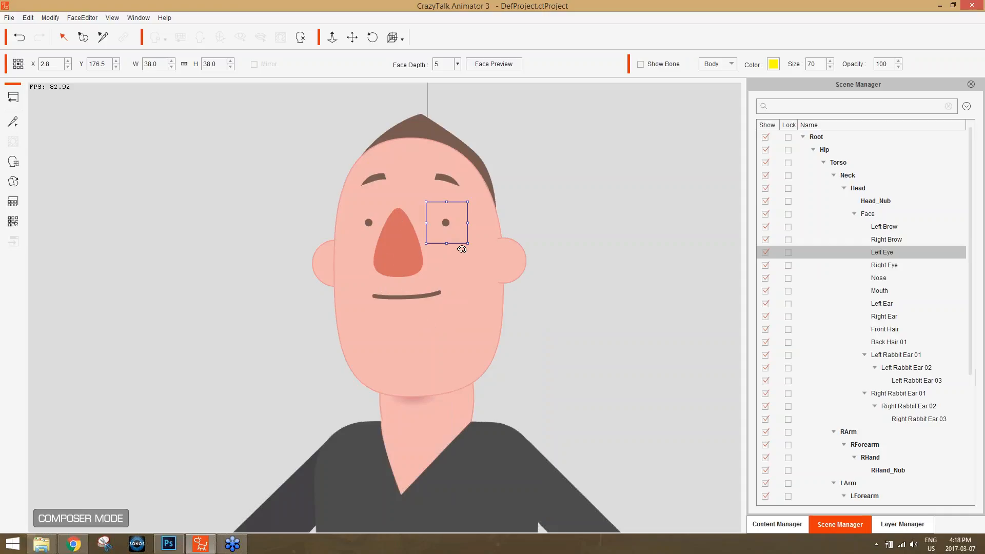
pyautogui.click(15, 167)
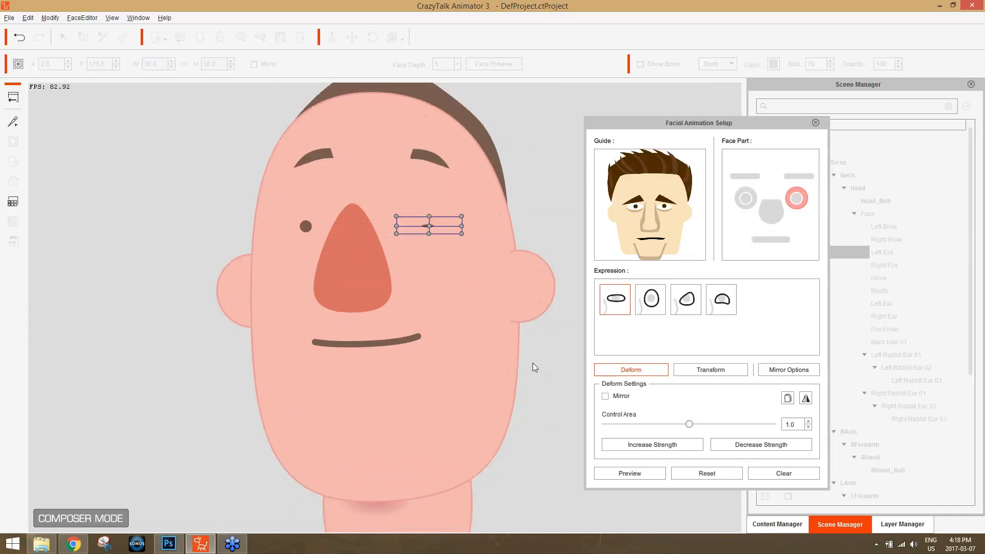
pyautogui.click(368, 343)
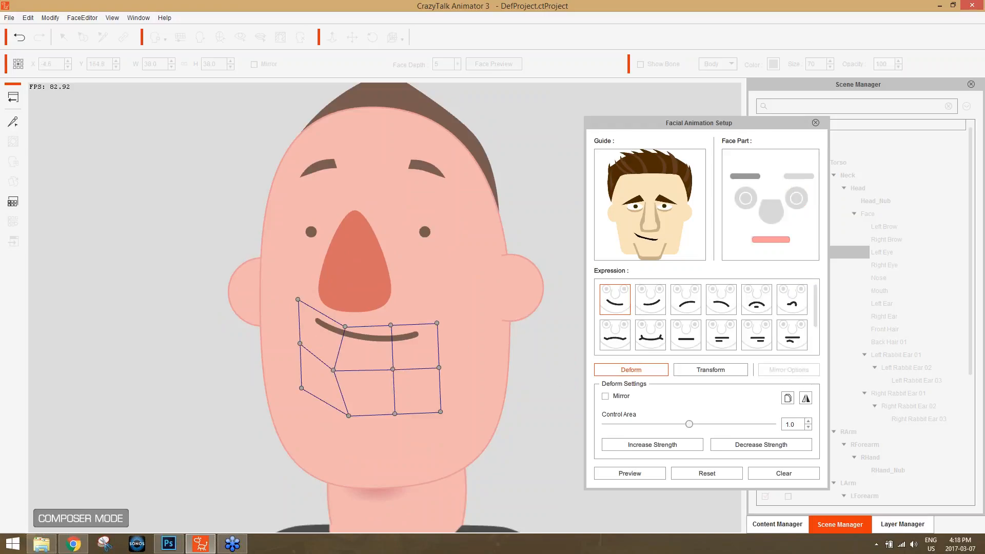
# Transform the right brow's expressions, lowering it onto the eye for brow down and raising it to the hairline for brow up.
pyautogui.click(745, 176)
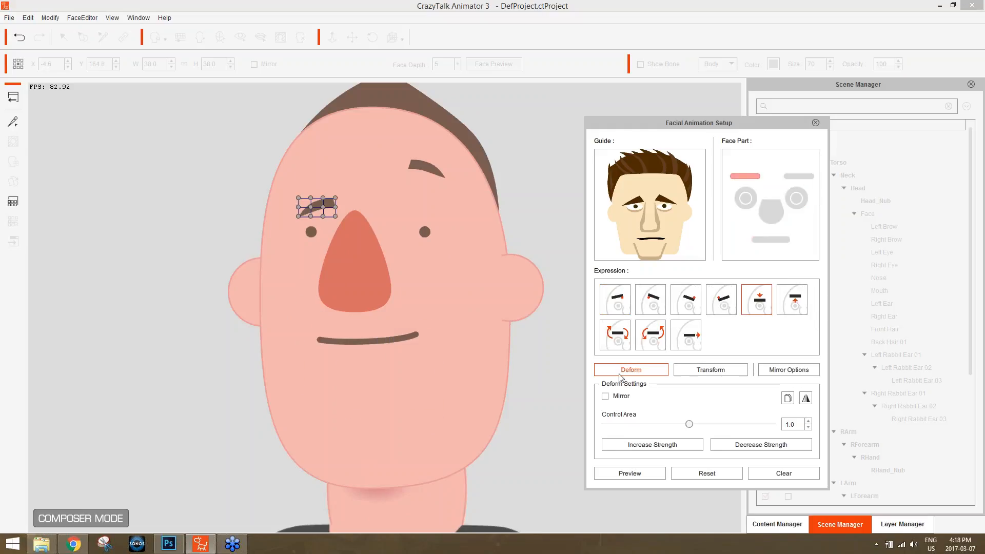
pyautogui.click(732, 372)
pyautogui.click(639, 365)
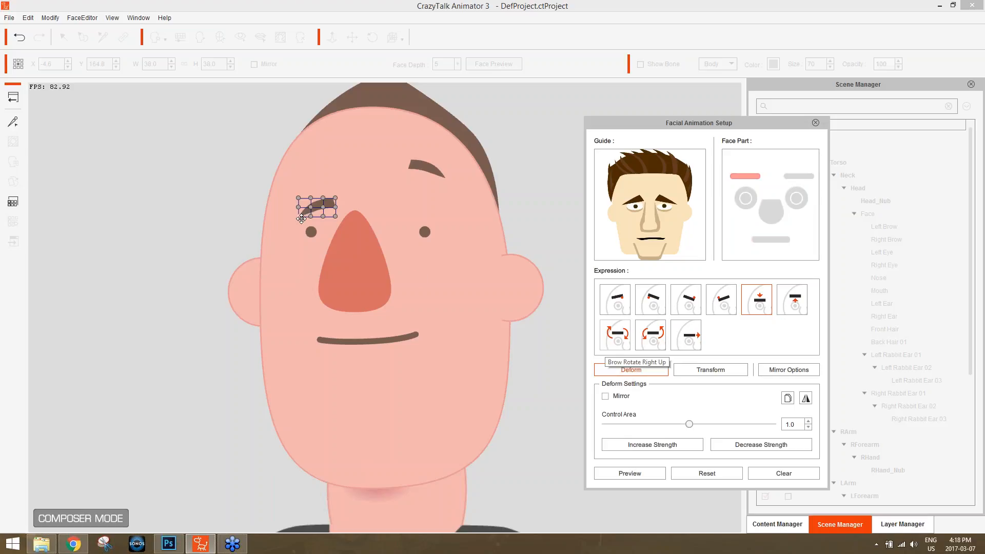
pyautogui.click(724, 370)
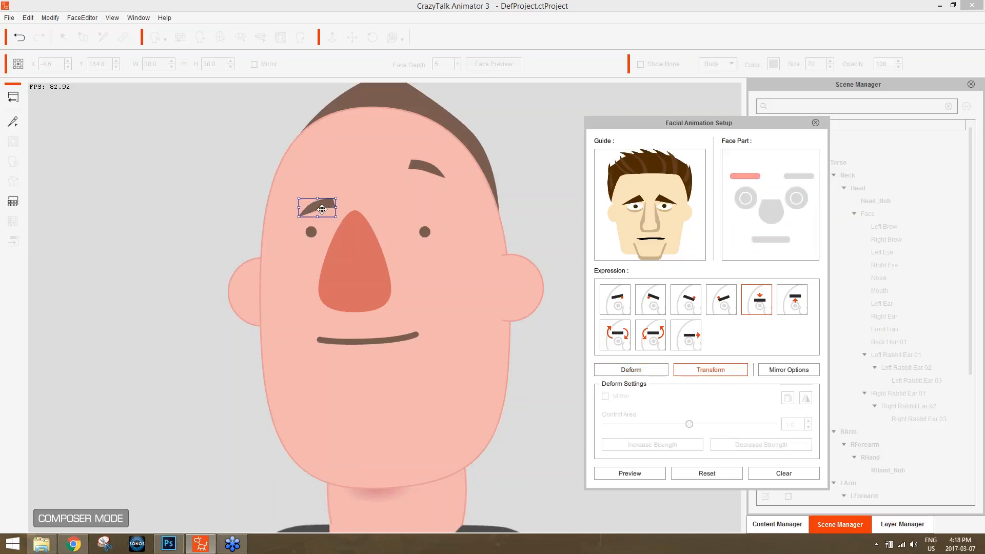
pyautogui.moveTo(323, 207); pyautogui.dragTo(315, 222)
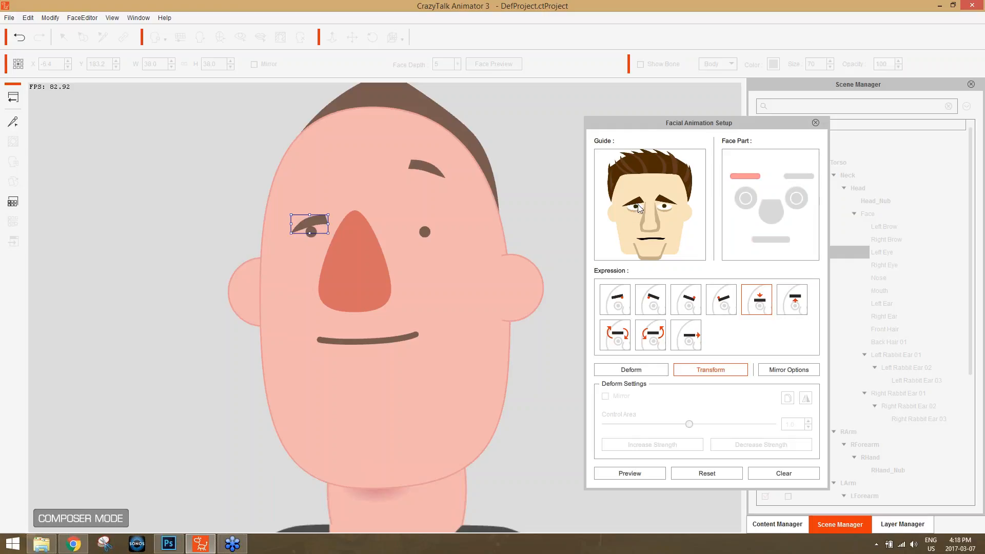
pyautogui.click(796, 302)
pyautogui.moveTo(324, 135); pyautogui.dragTo(327, 125)
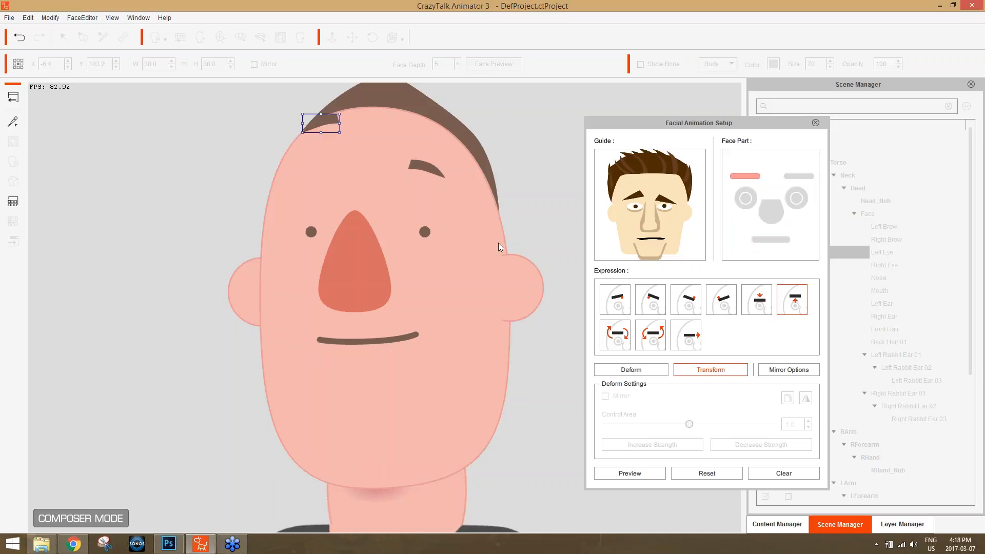
# Preview the left brow's down and up expressions, close the facial setup and return to stage mode.
pyautogui.click(799, 177)
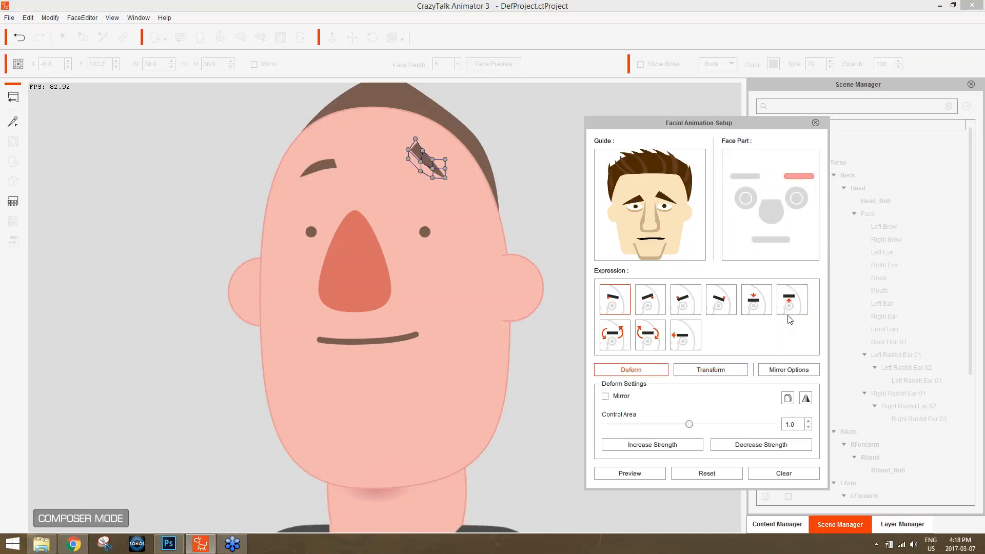
pyautogui.click(765, 309)
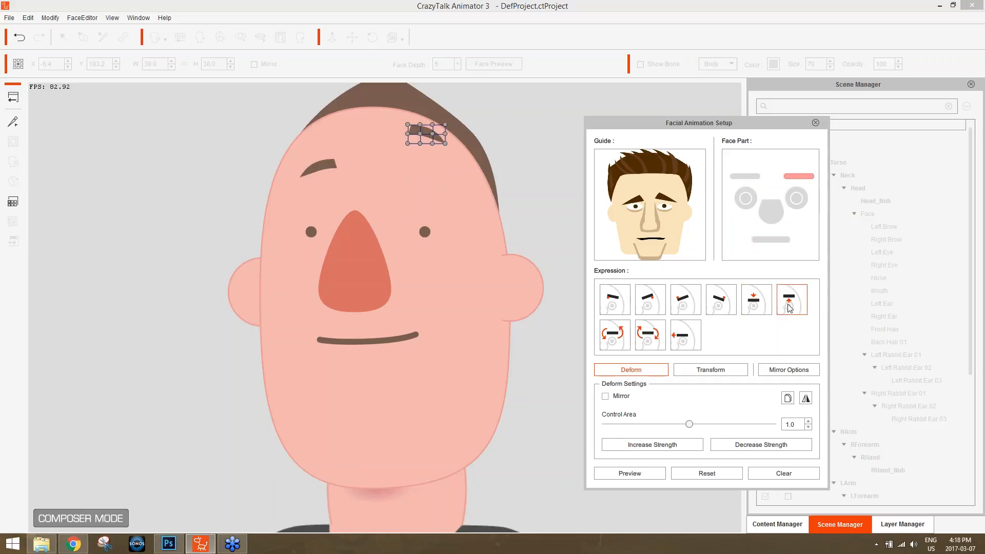
pyautogui.click(816, 123)
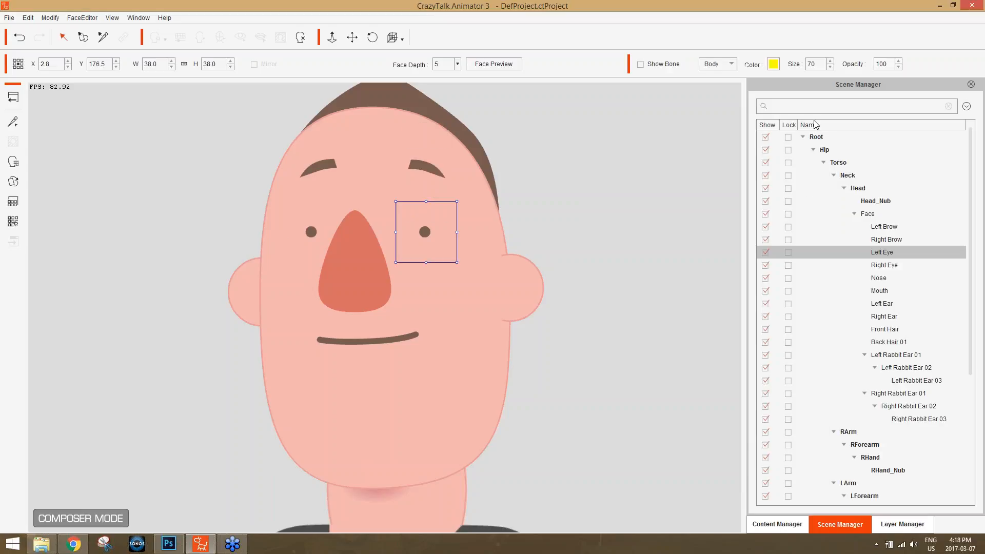
pyautogui.click(14, 98)
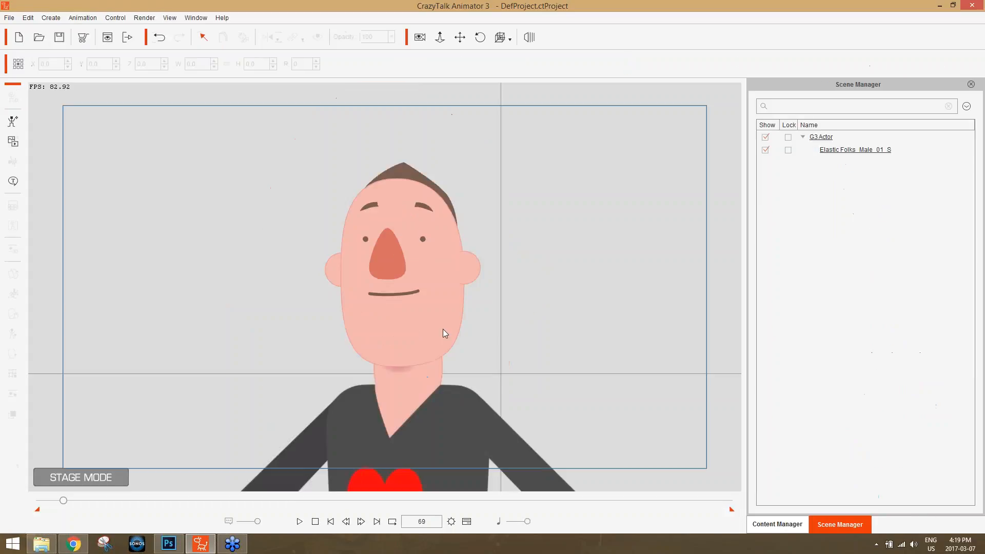
# Open the Face Key Editor for the Elastic Folks character and choose both brows as the features to animate.
pyautogui.click(387, 337)
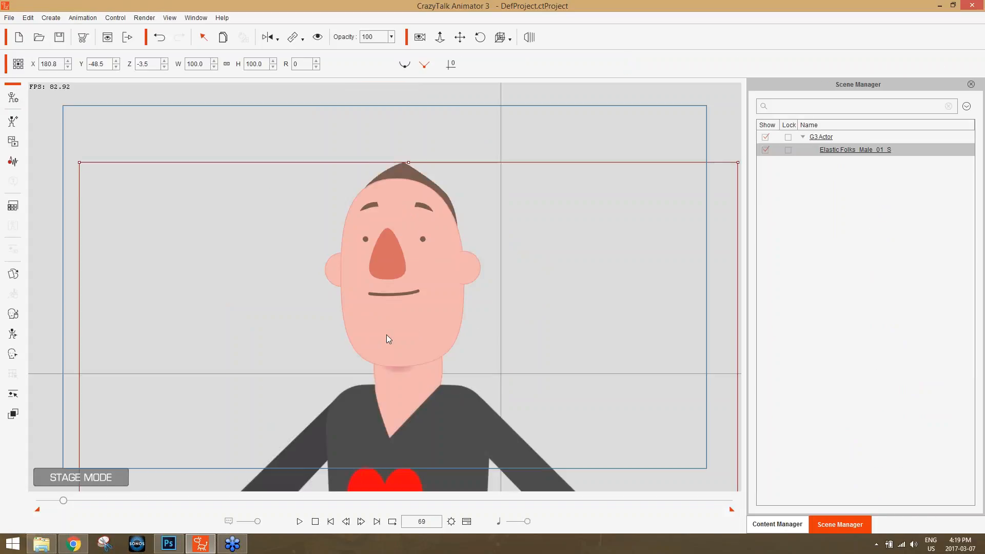
pyautogui.click(13, 354)
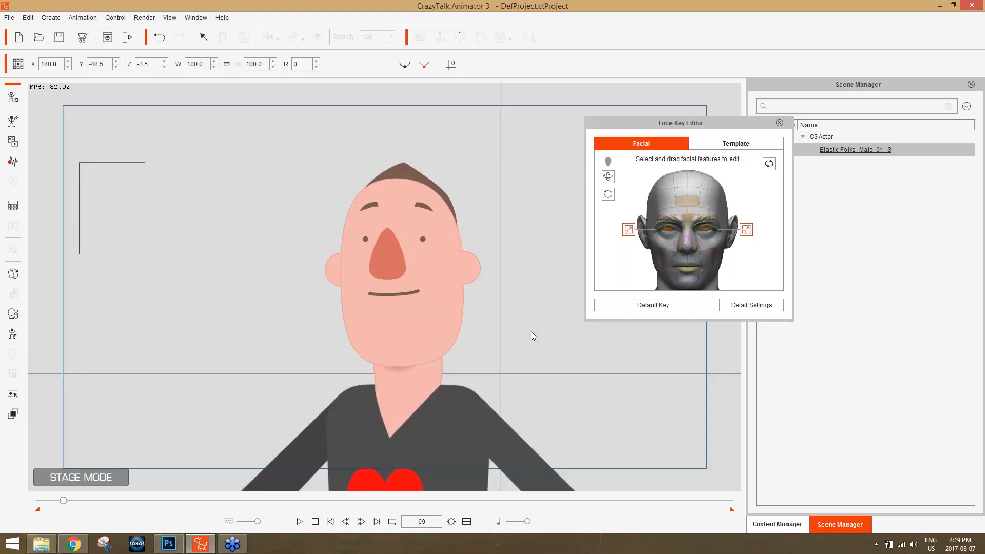
pyautogui.scroll(8, 521, 303)
pyautogui.scroll(-4, 513, 287)
pyautogui.moveTo(485, 224); pyautogui.dragTo(498, 274)
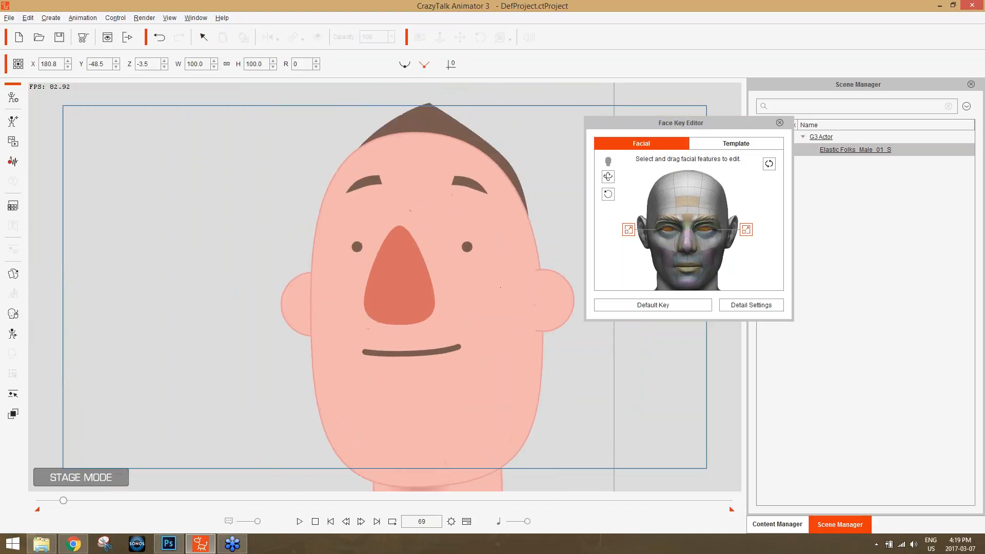
pyautogui.scroll(1, 498, 275)
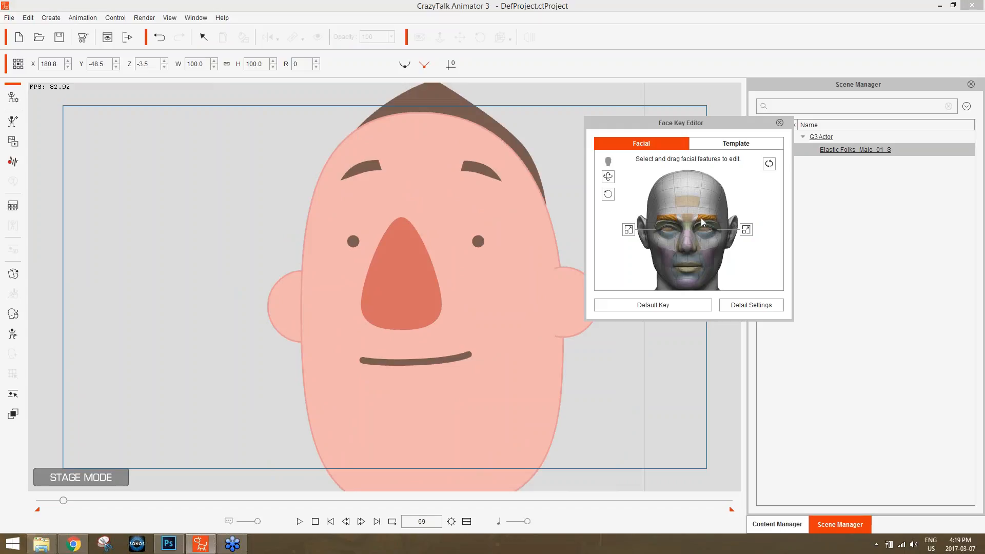
# Test the brow animation by moving both brows fully up and fully down, and close the Face Key Editor.
pyautogui.moveTo(705, 222); pyautogui.dragTo(706, 26)
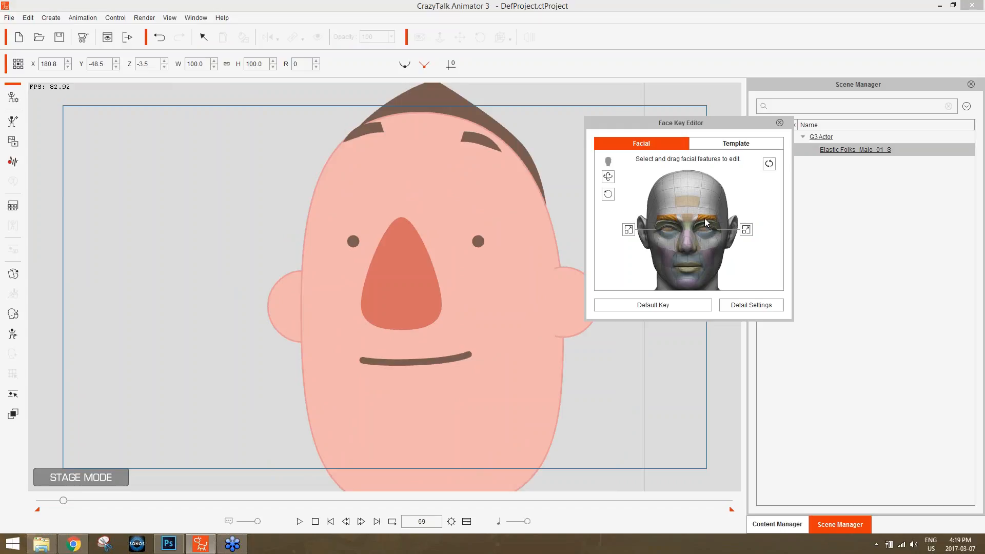
pyautogui.moveTo(706, 221); pyautogui.dragTo(710, 467)
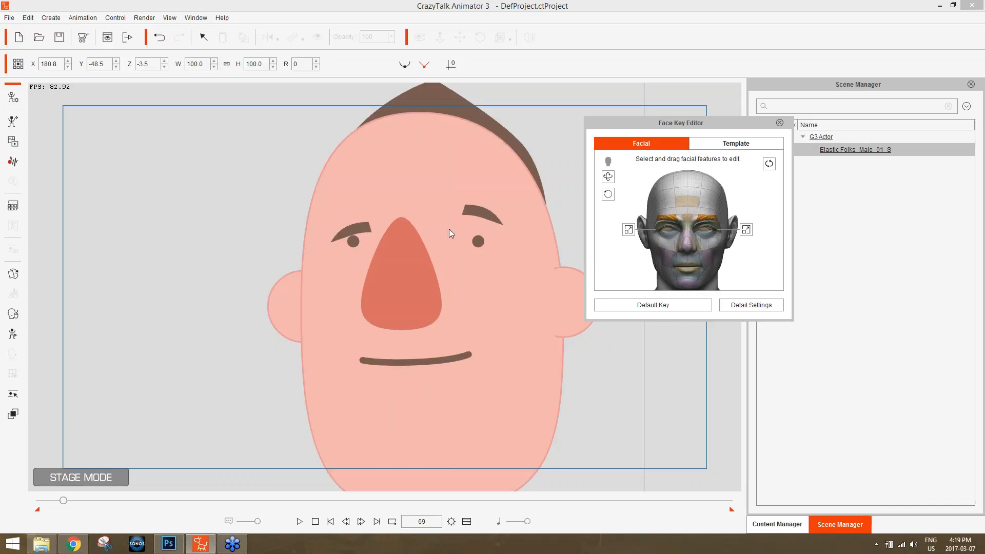
pyautogui.click(780, 123)
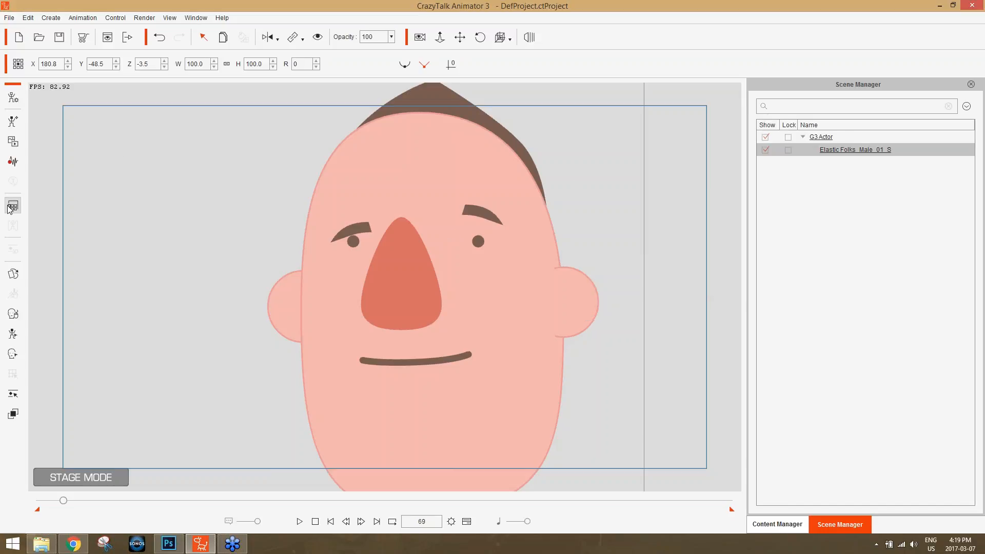
pyautogui.moveTo(499, 236); pyautogui.dragTo(459, 295)
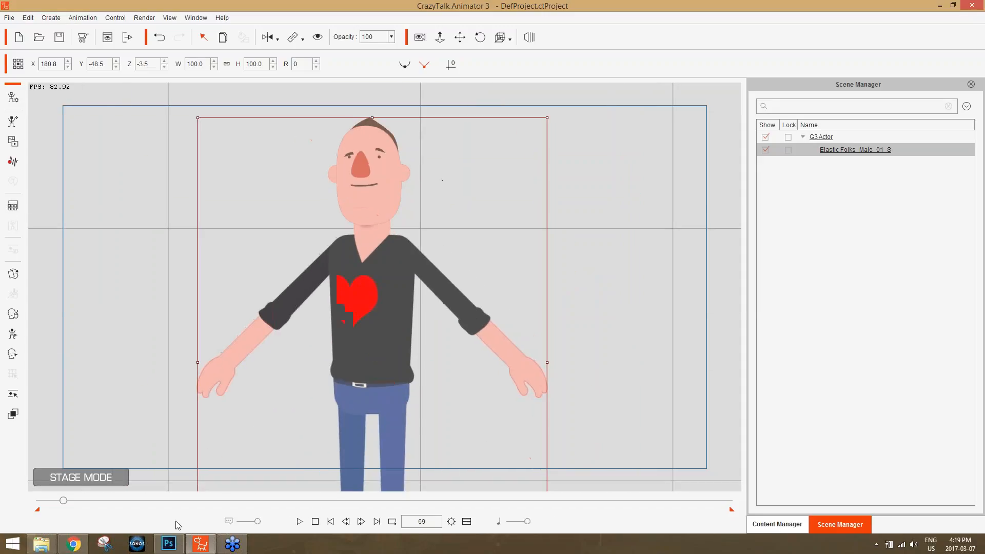
pyautogui.click(73, 544)
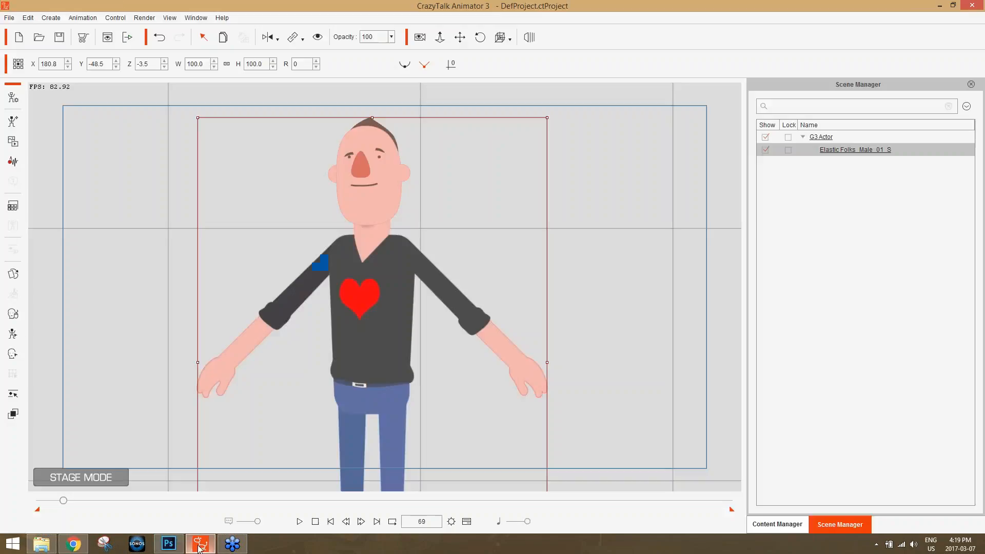
pyautogui.click(201, 544)
pyautogui.click(10, 17)
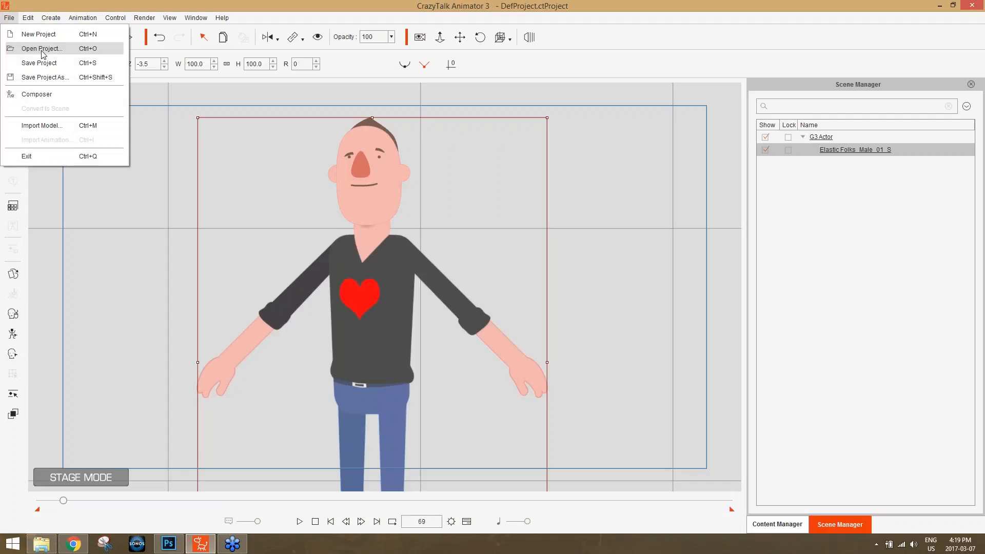
pyautogui.click(44, 49)
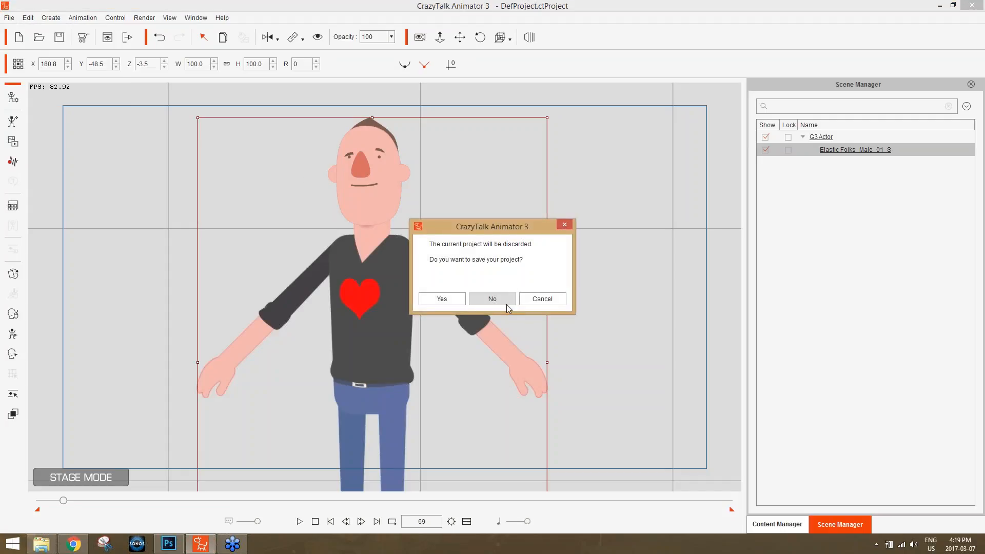
pyautogui.click(543, 298)
# Start a new project without saving the current one.
pyautogui.click(19, 38)
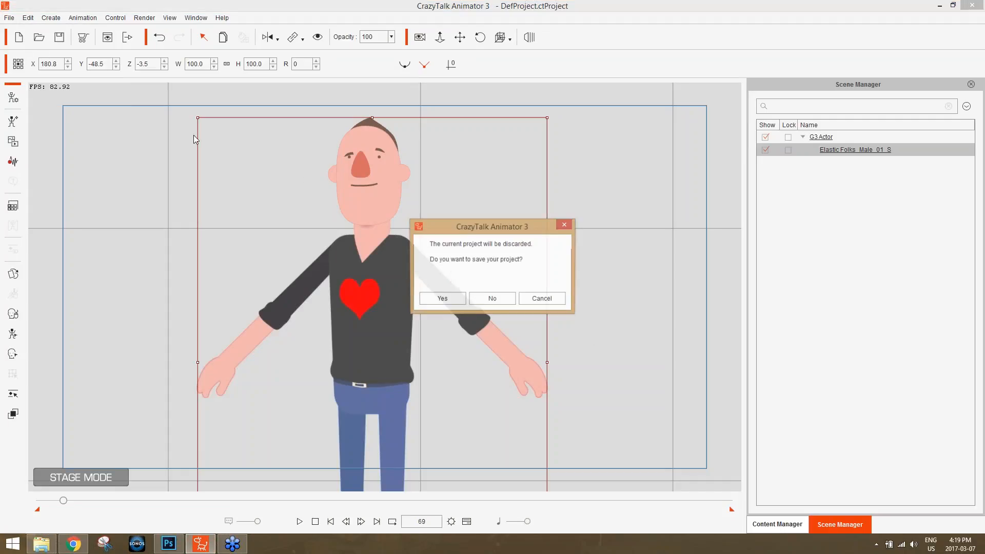
pyautogui.click(497, 299)
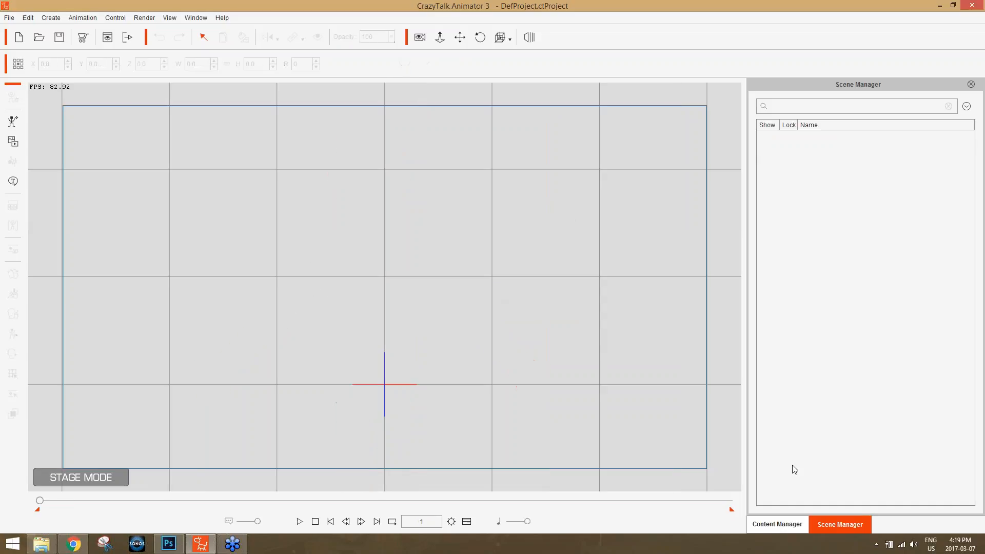
# Add the 1 Ted character from the GarryPye LittleMates actor templates to the stage.
pyautogui.click(793, 521)
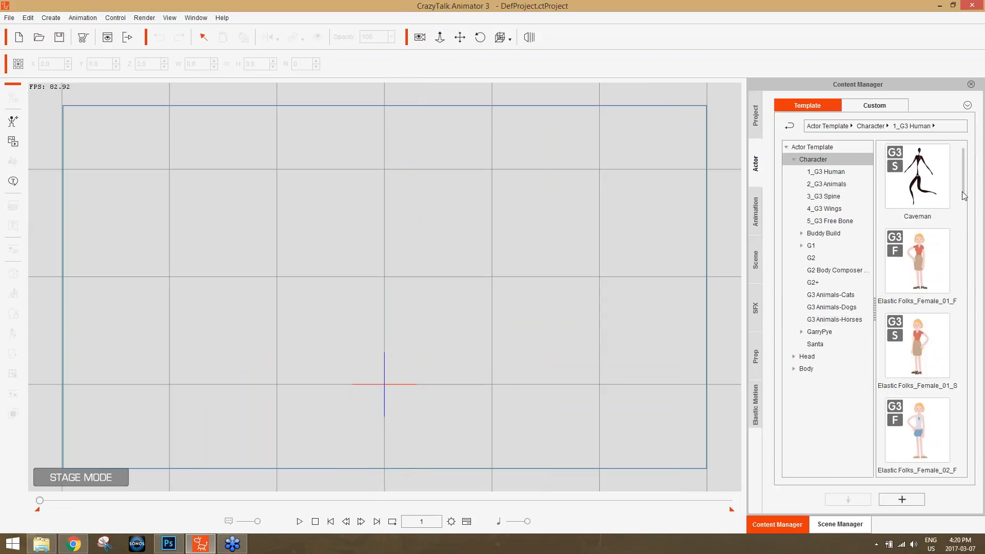
pyautogui.doubleClick(823, 335)
pyautogui.click(823, 345)
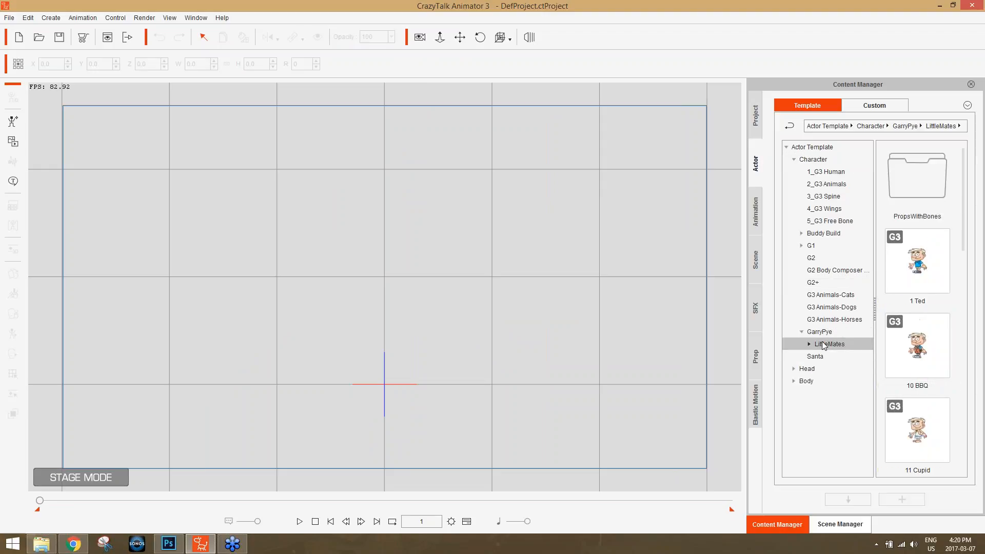
pyautogui.click(940, 267)
pyautogui.moveTo(919, 262); pyautogui.dragTo(372, 267)
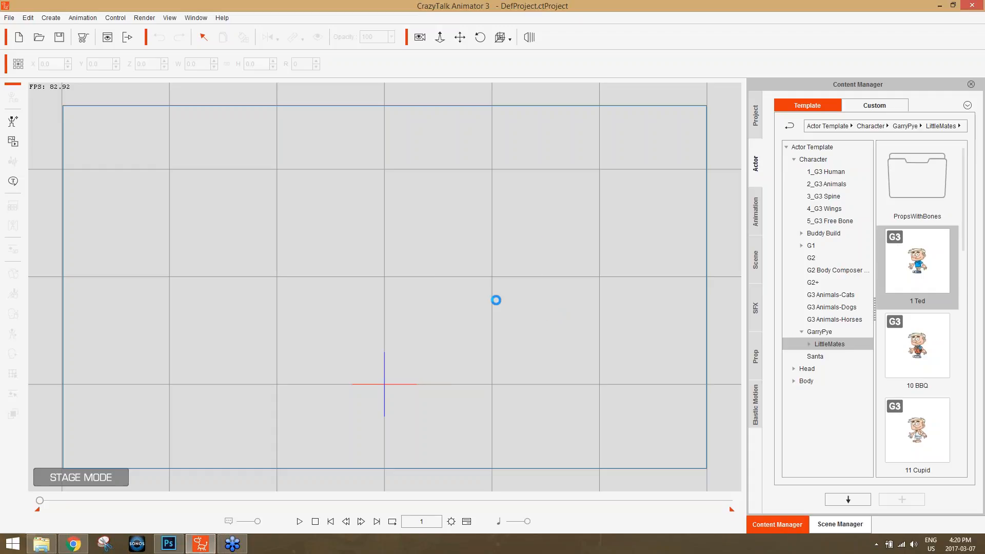
pyautogui.scroll(5, 443, 224)
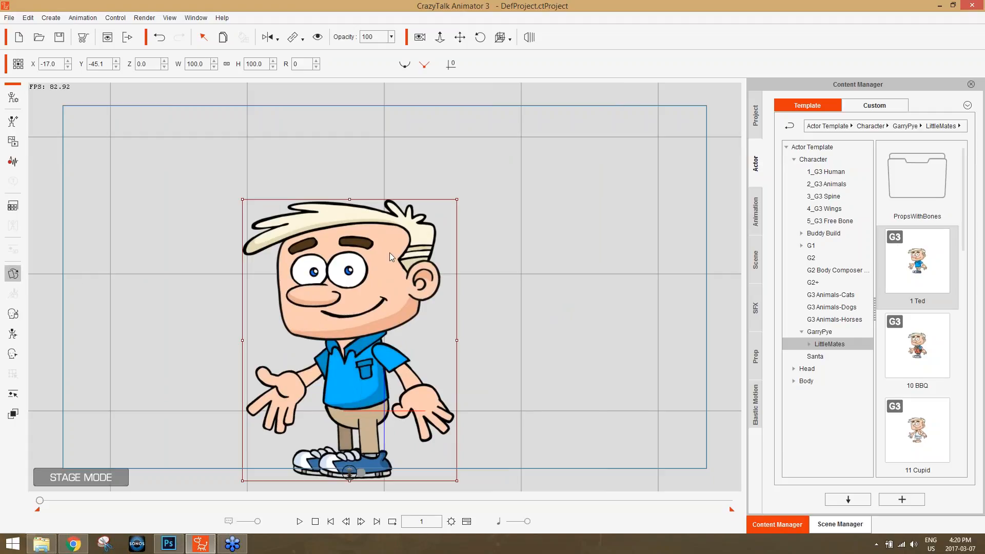
# Open Ted's front hair in the Sprite Editor and try alternative hair sprites in styles 1, 2 and 3, in different colours.
pyautogui.click(330, 225)
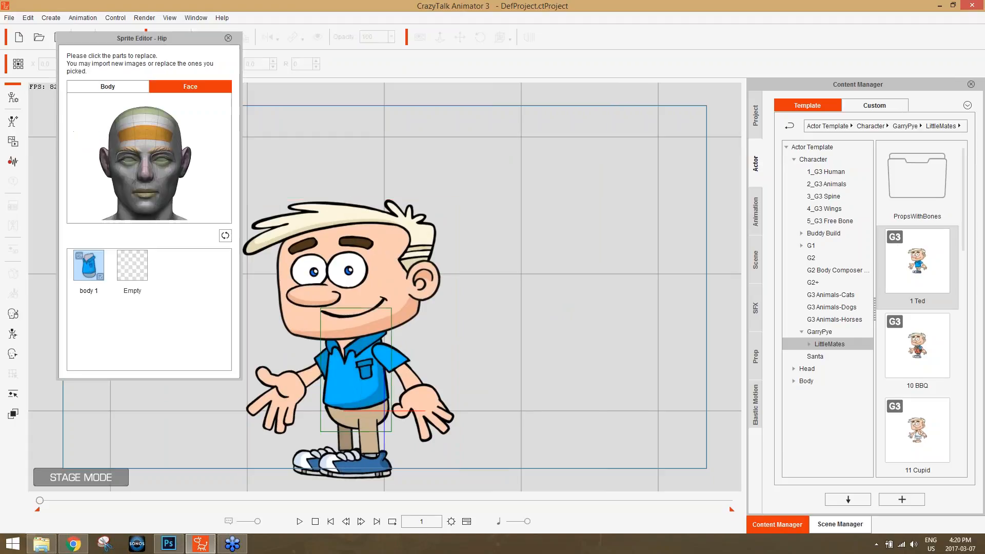
pyautogui.click(175, 264)
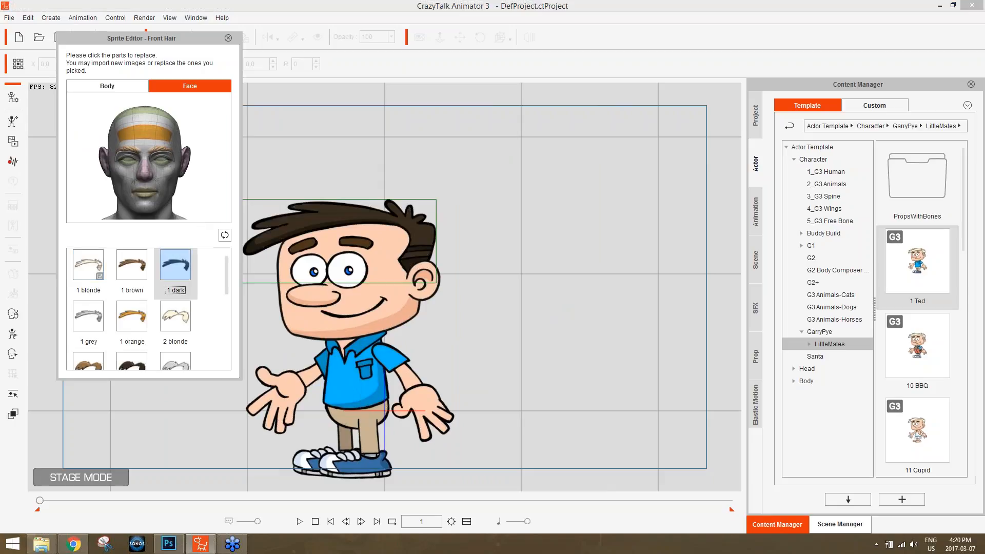
pyautogui.click(132, 264)
pyautogui.click(136, 319)
pyautogui.click(175, 316)
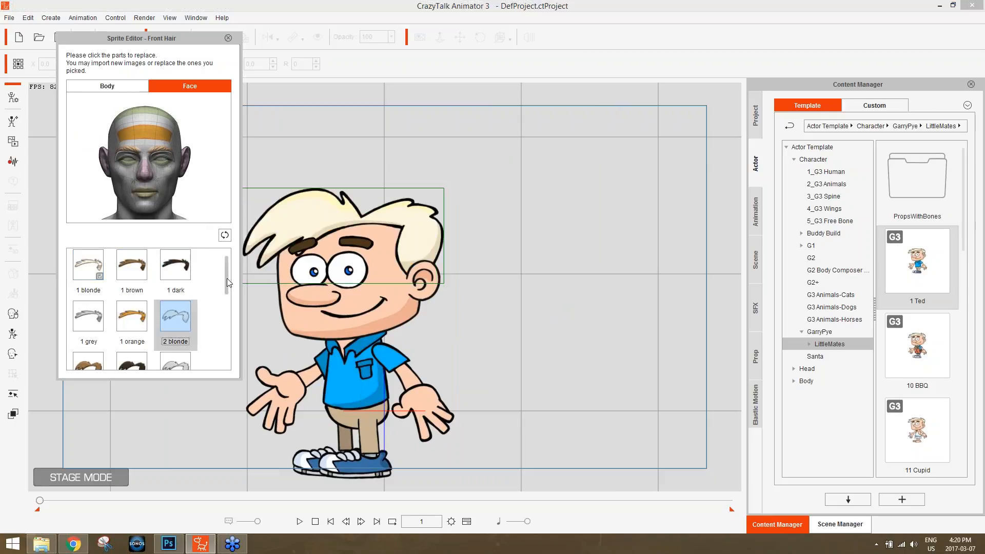
pyautogui.scroll(-2, 216, 320)
pyautogui.click(175, 309)
pyautogui.click(132, 309)
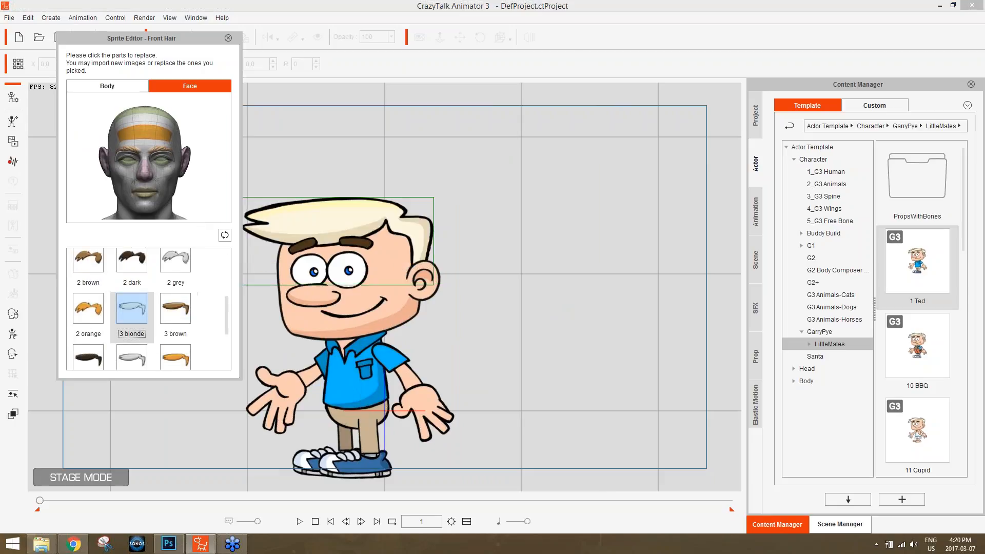
pyautogui.click(88, 309)
pyautogui.click(88, 354)
pyautogui.click(132, 354)
pyautogui.click(176, 354)
pyautogui.scroll(-1, 226, 314)
pyautogui.scroll(-1, 226, 314)
pyautogui.click(132, 284)
pyautogui.click(88, 283)
# Apply the 1 dark sprite to Ted's front hair and close the Sprite Editor.
pyautogui.moveTo(227, 342); pyautogui.dragTo(227, 262)
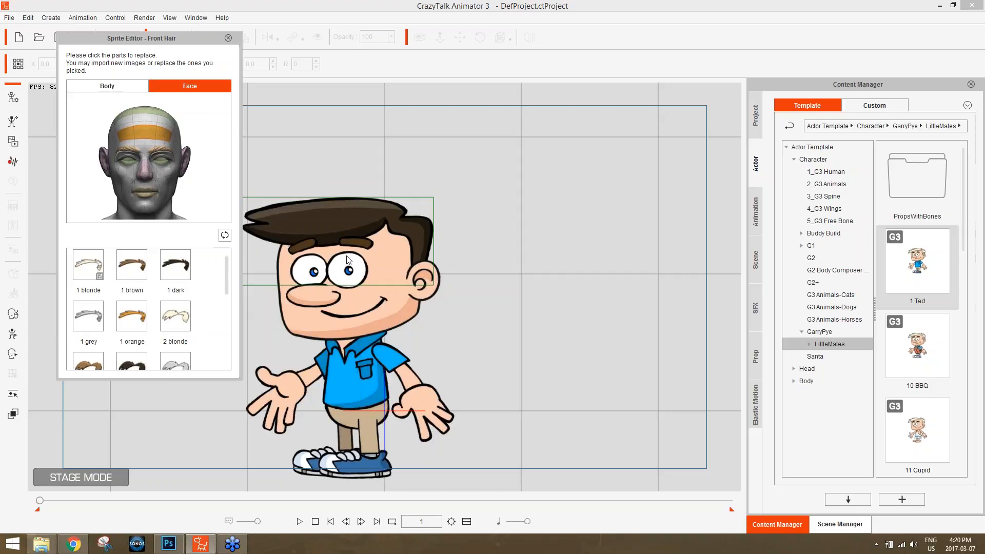
pyautogui.click(175, 272)
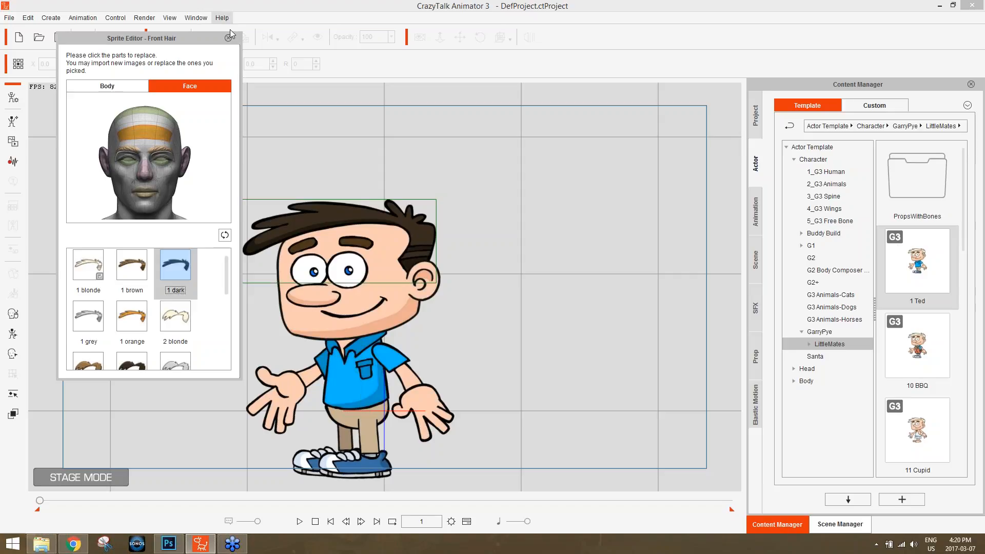
pyautogui.click(229, 38)
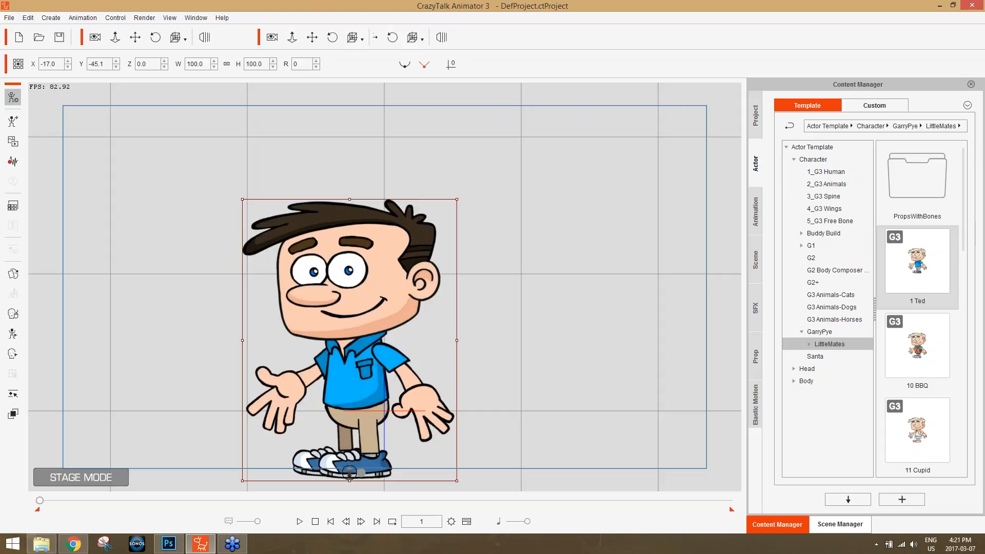
# Select Ted's front hair in Composer Mode, open its sprite in Photoshop for viewing, and return to CrazyTalk Animator.
pyautogui.click(383, 243)
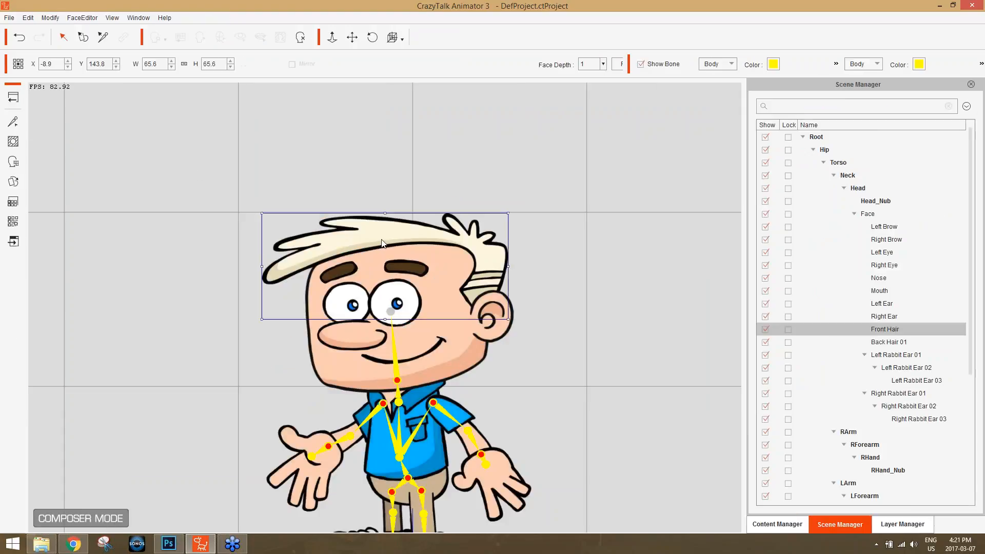
pyautogui.click(12, 241)
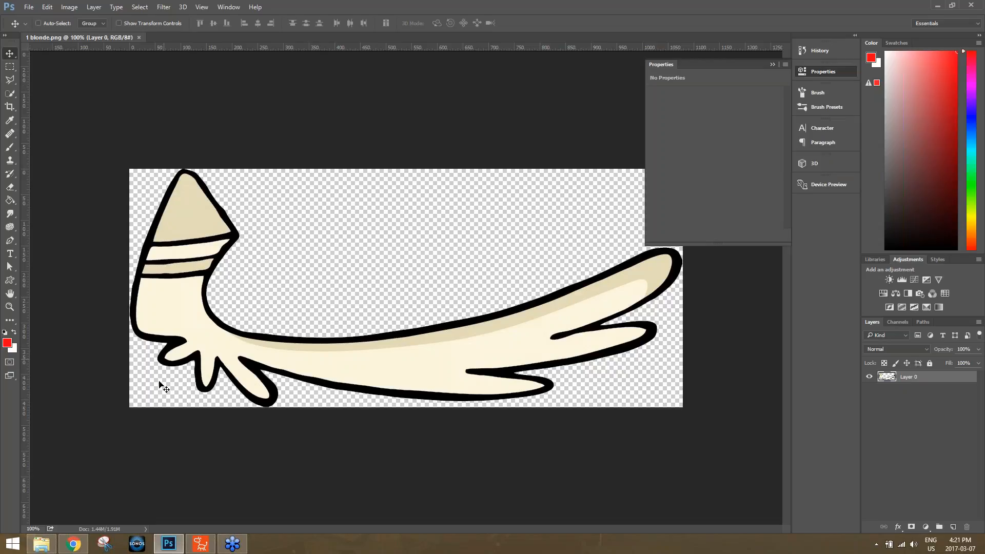
pyautogui.click(199, 544)
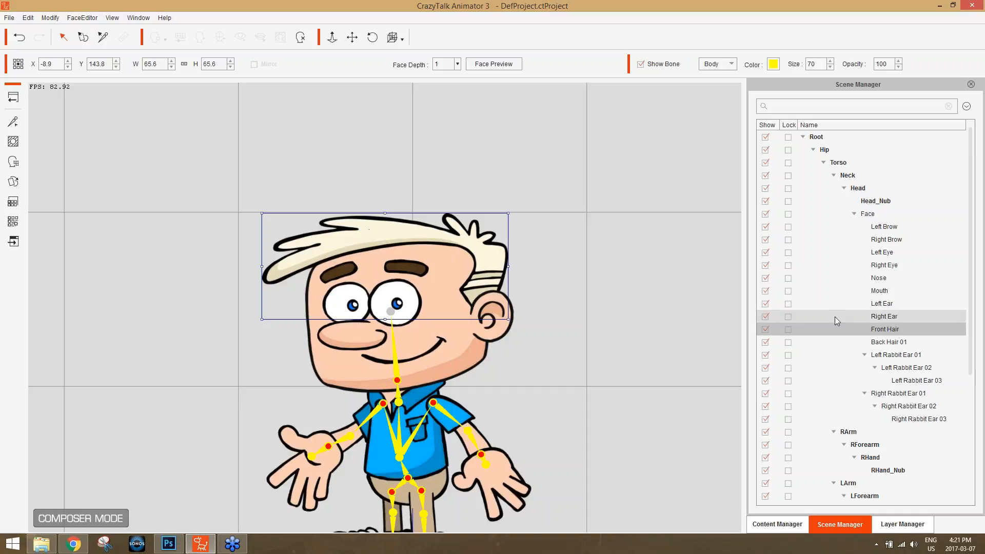
# Remove the front hair's 1 blonde source sprite and check the remaining hair sprites in the Sprite Editor.
pyautogui.click(897, 331)
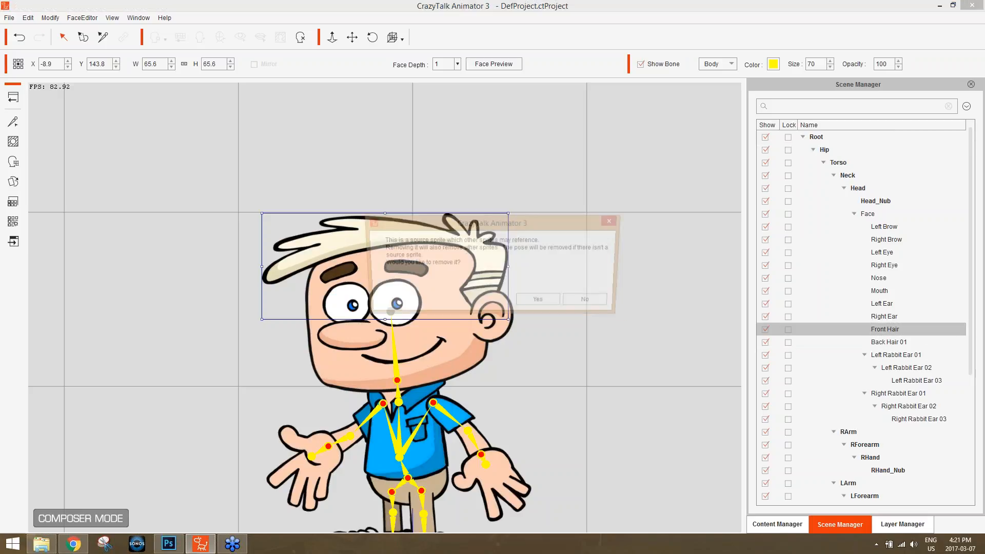
pyautogui.press('Delete')
pyautogui.click(553, 304)
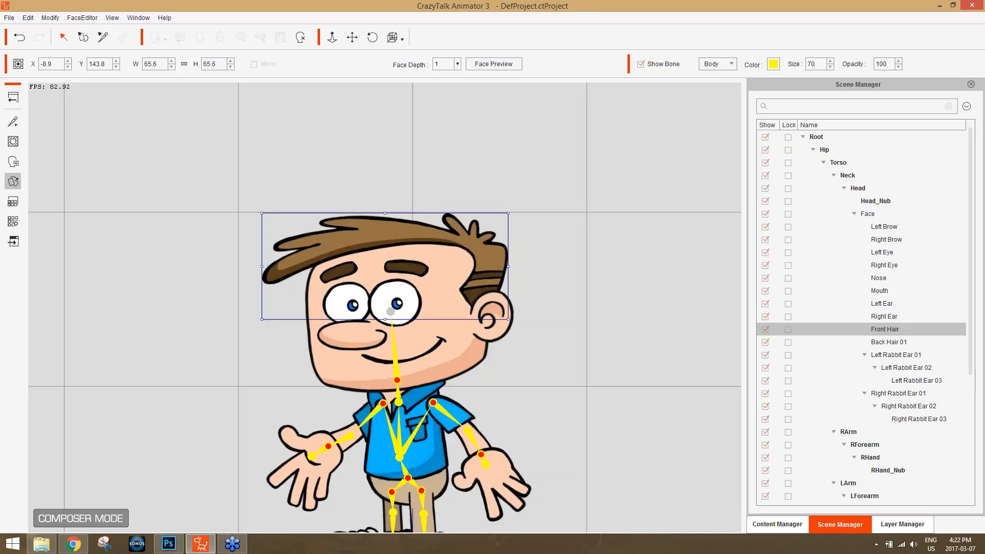
pyautogui.click(13, 181)
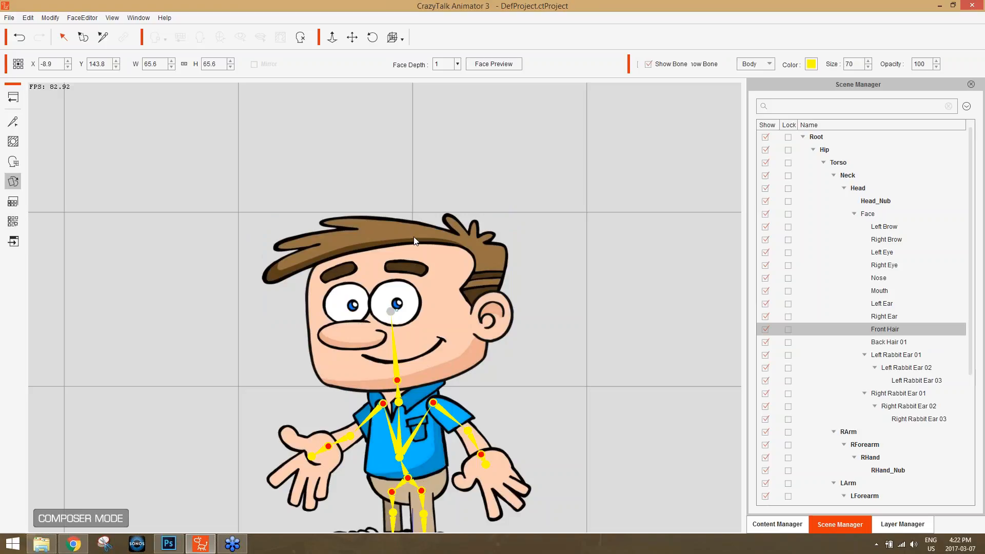
pyautogui.click(470, 256)
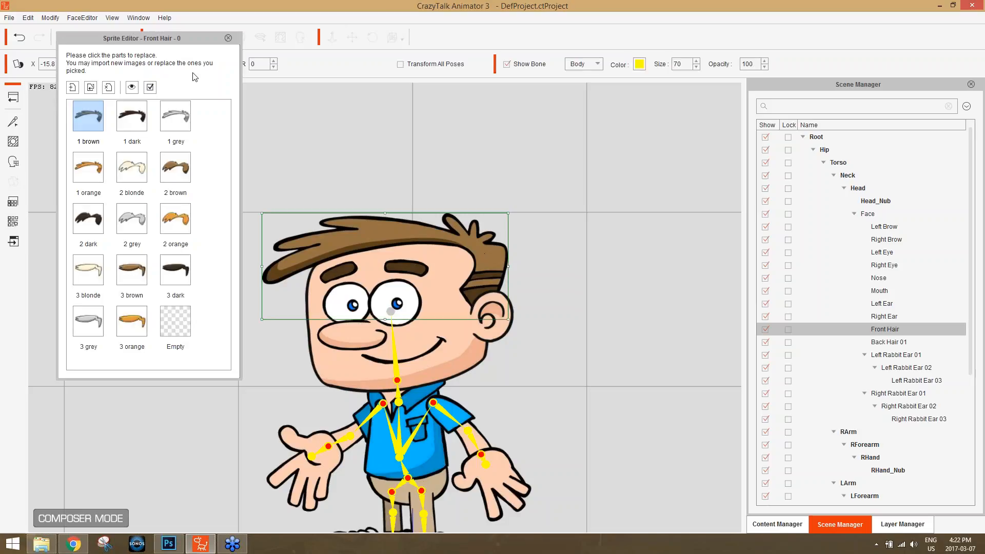
pyautogui.click(228, 38)
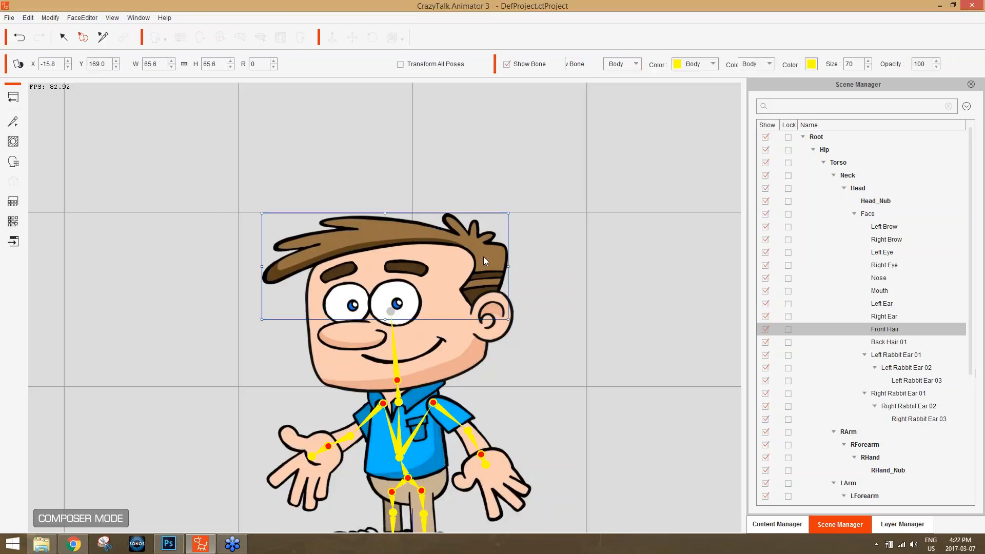
# Remove the front hair's 1 brown sprite, then switch briefly to Photoshop and back to CrazyTalk Animator.
pyautogui.click(884, 330)
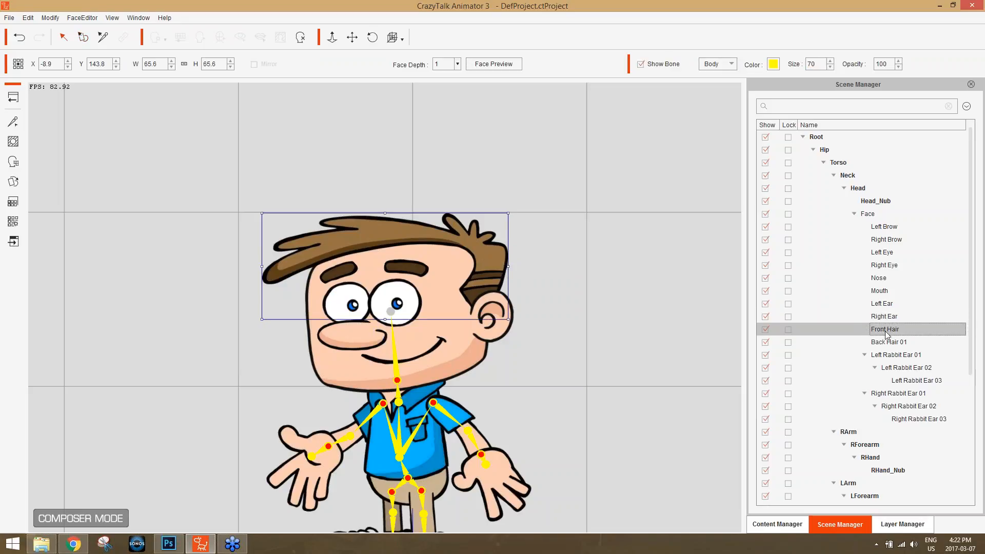
pyautogui.press('Delete')
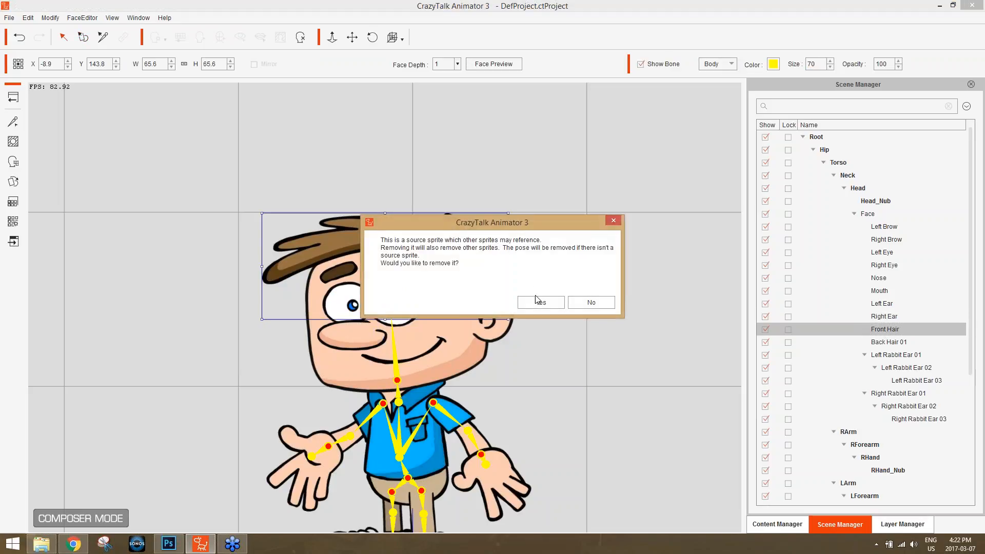
pyautogui.click(540, 299)
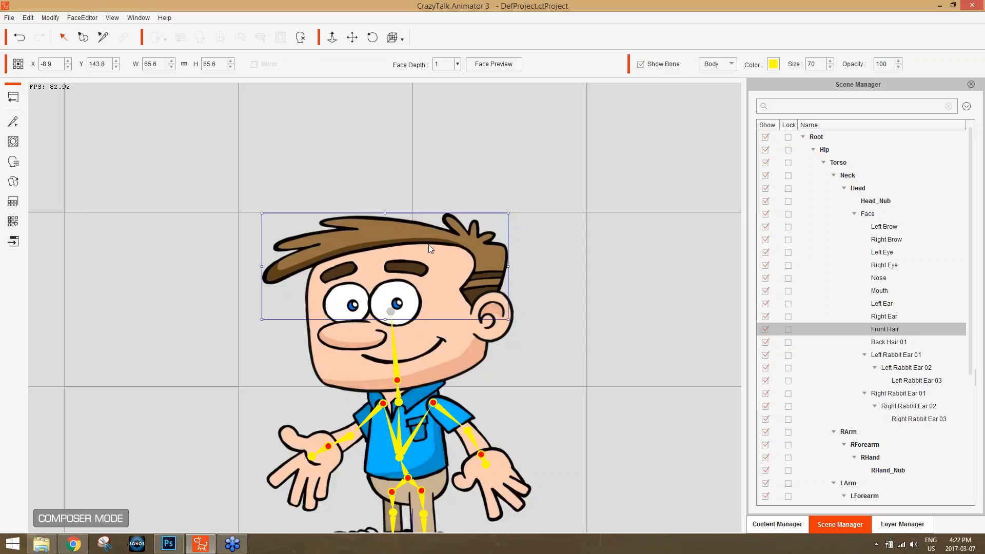
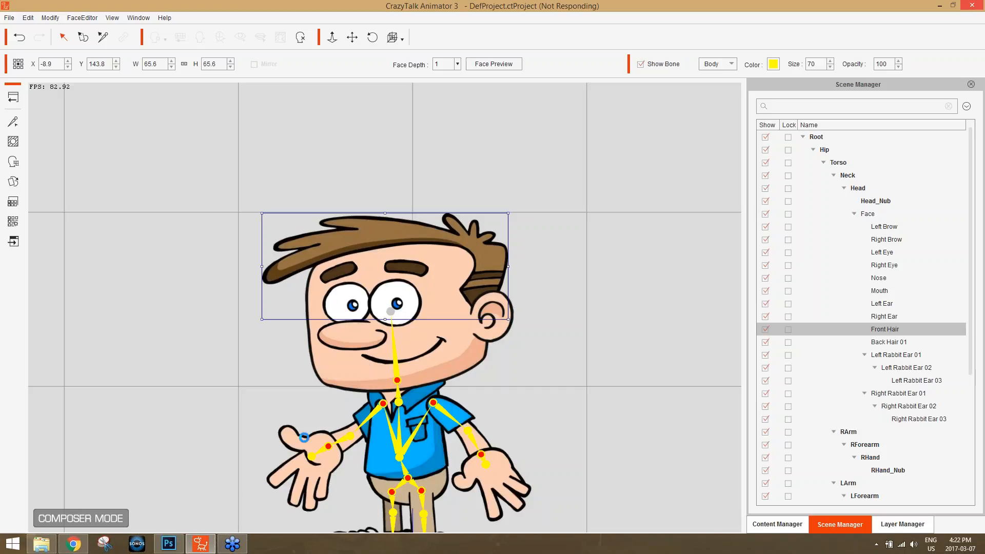
pyautogui.click(178, 549)
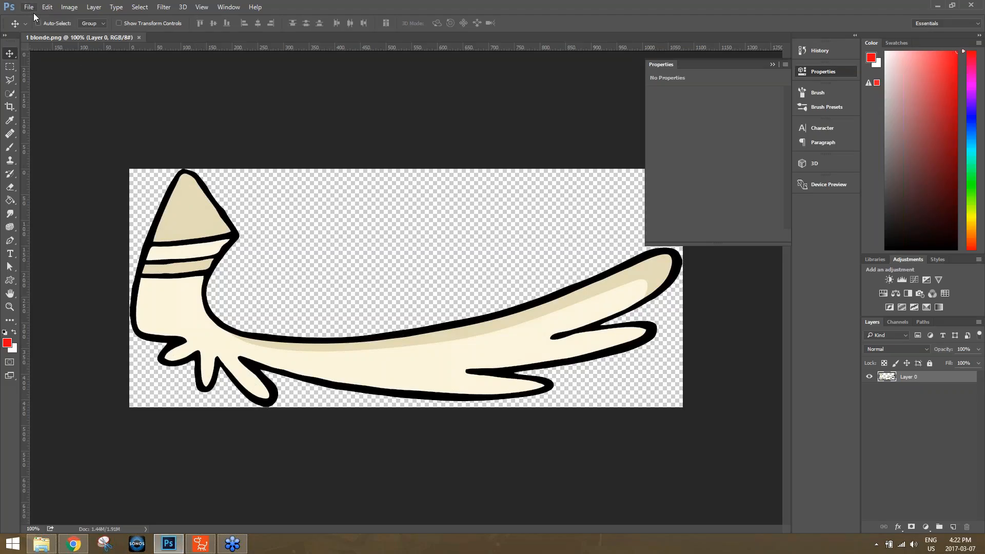
pyautogui.click(200, 544)
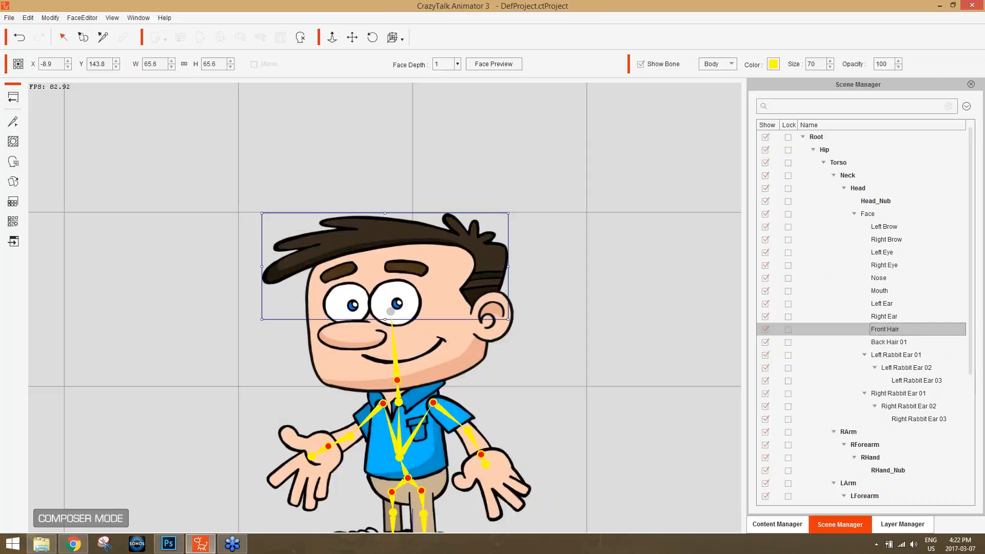
# Set Ted's front hair to the 1 grey sprite in the Sprite Editor and close the editor.
pyautogui.click(13, 182)
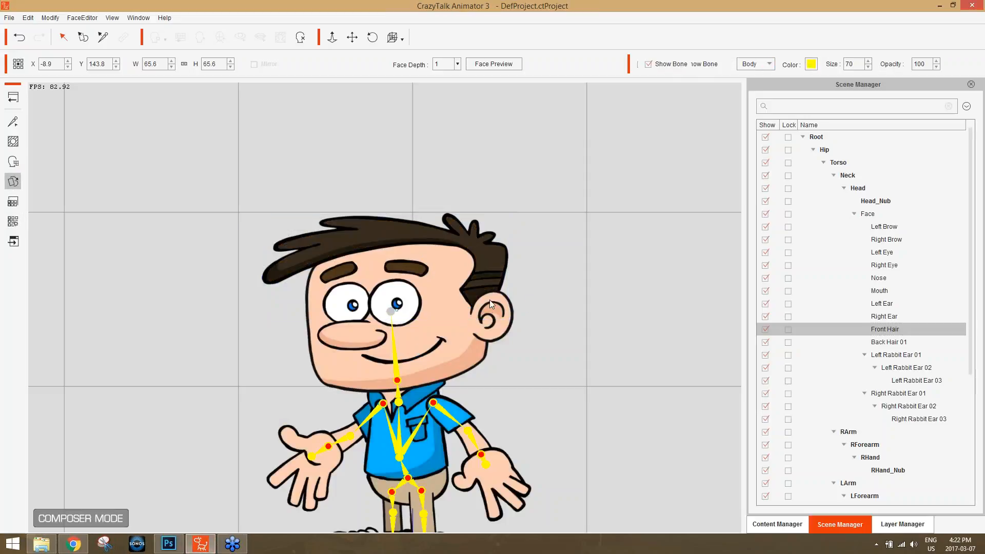
pyautogui.click(497, 265)
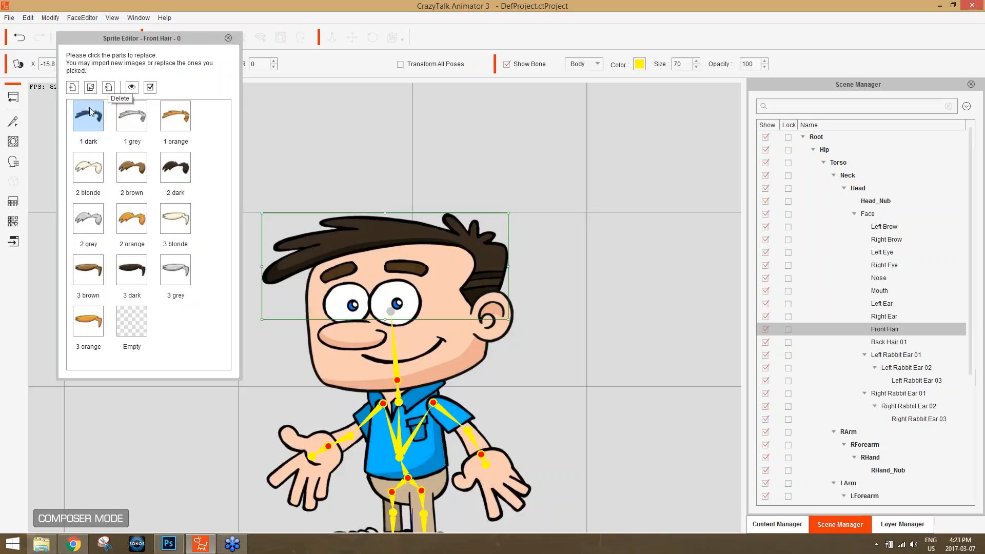
pyautogui.click(137, 120)
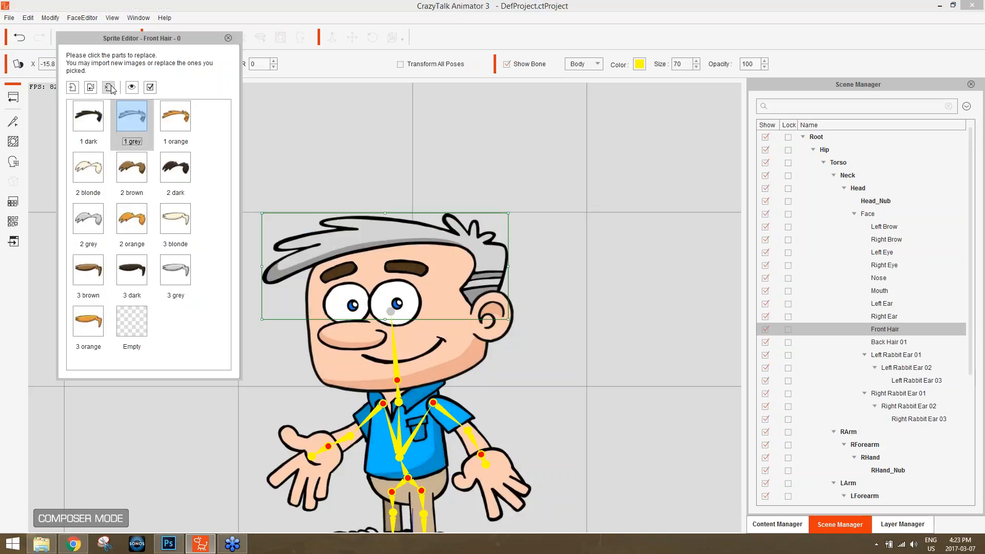
pyautogui.click(228, 38)
# Leave Composer Mode for the stage and delete the Ted character.
pyautogui.click(11, 98)
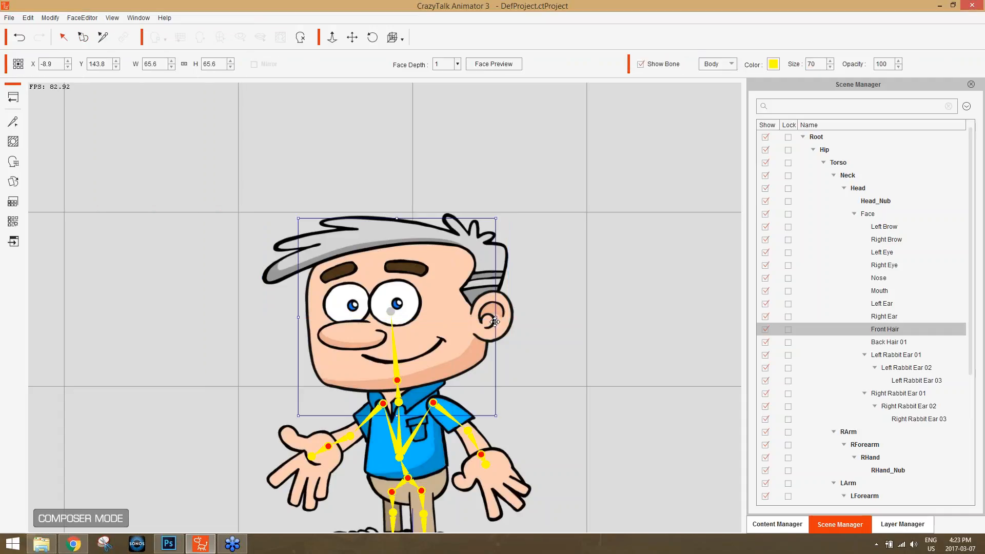
pyautogui.moveTo(564, 405); pyautogui.dragTo(541, 313)
pyautogui.scroll(-2, 549, 377)
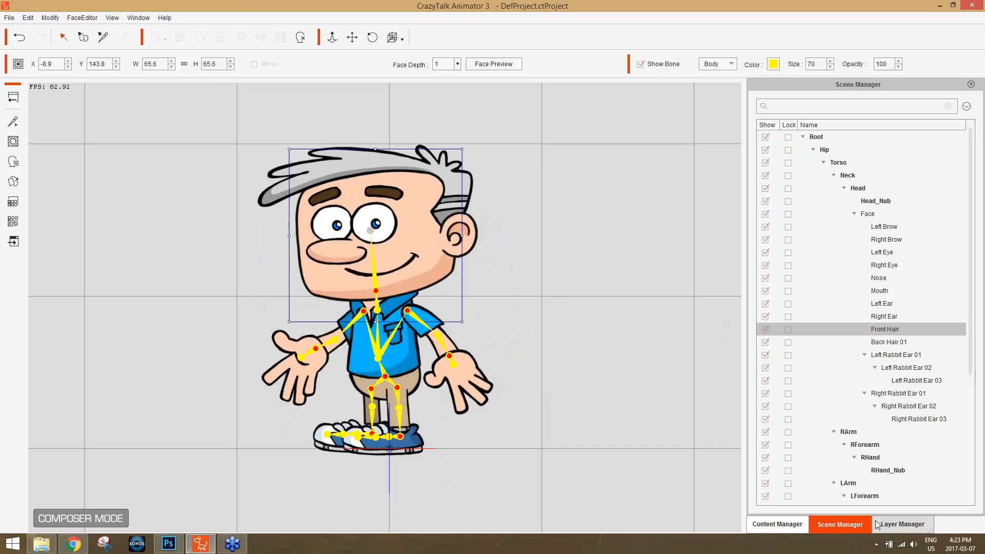
pyautogui.click(787, 524)
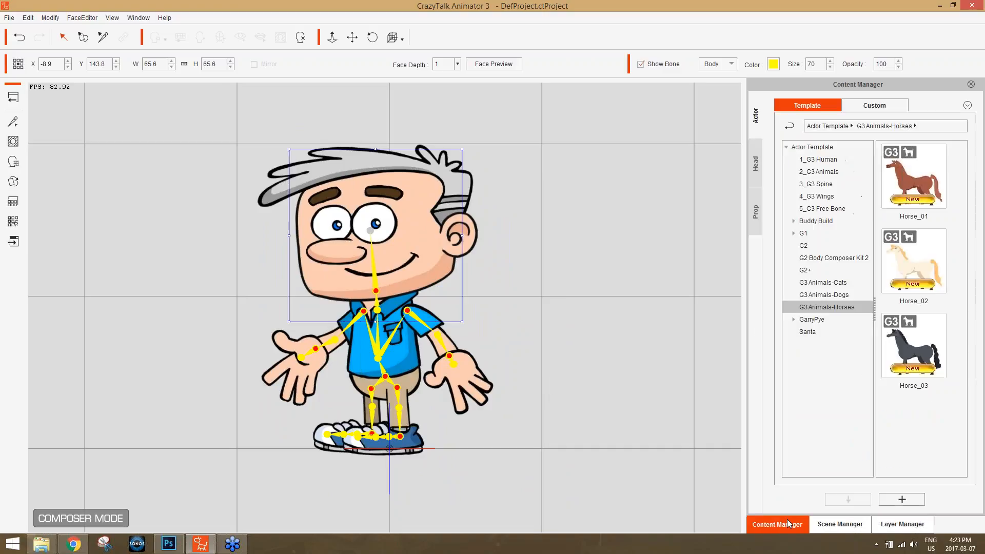
pyautogui.click(14, 97)
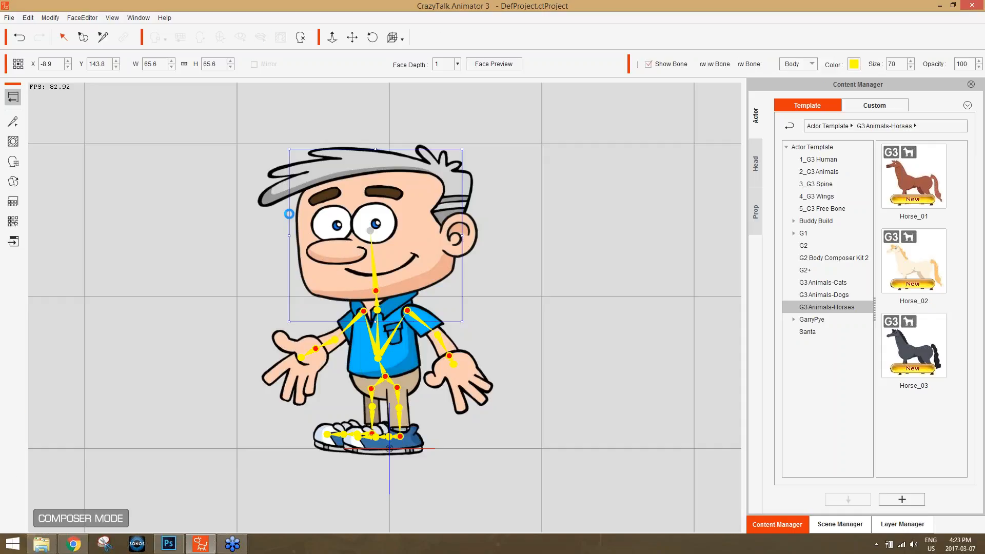
pyautogui.click(345, 301)
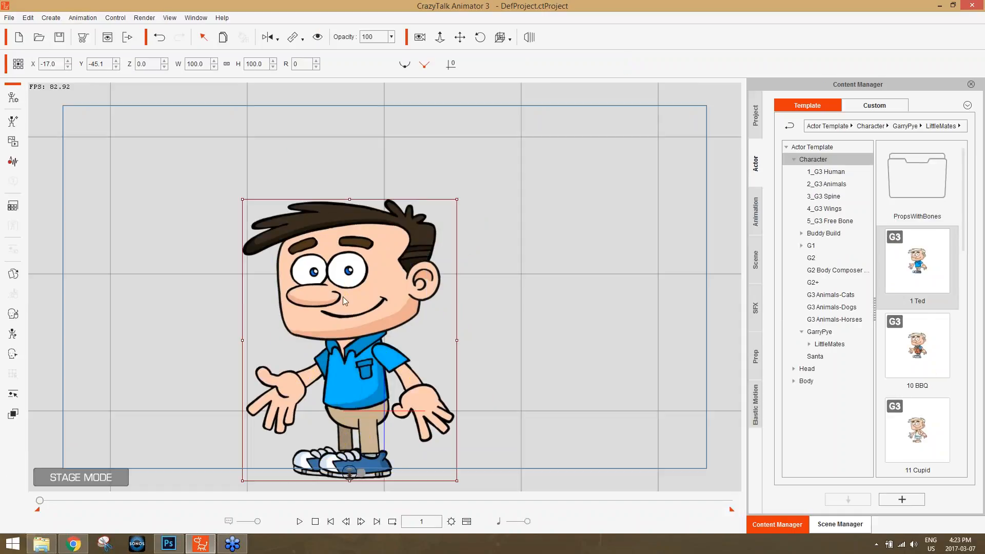
pyautogui.press('Delete')
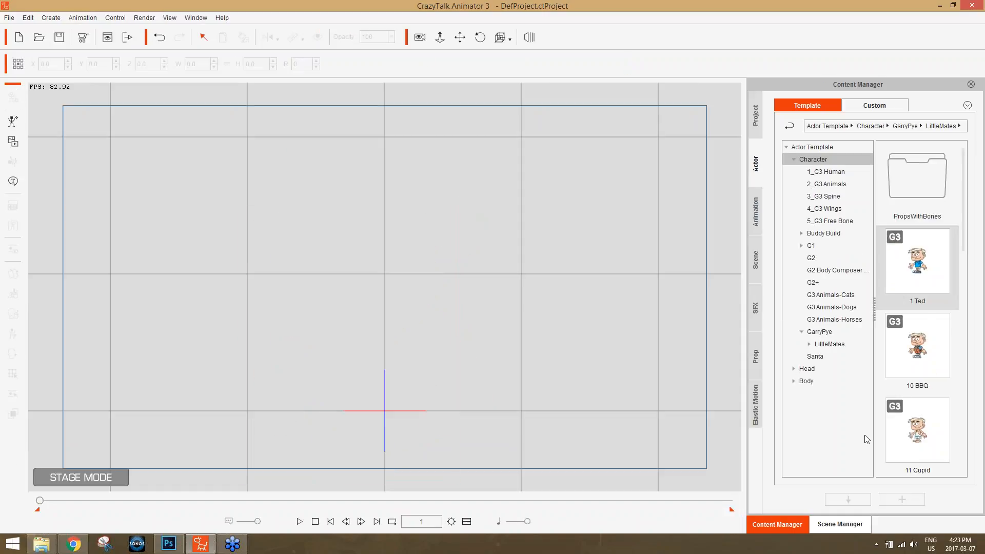
# Add the Marv character from the custom actor library to the stage.
pyautogui.click(874, 107)
pyautogui.scroll(-5, 961, 215)
pyautogui.click(914, 344)
pyautogui.moveTo(914, 344); pyautogui.dragTo(420, 318)
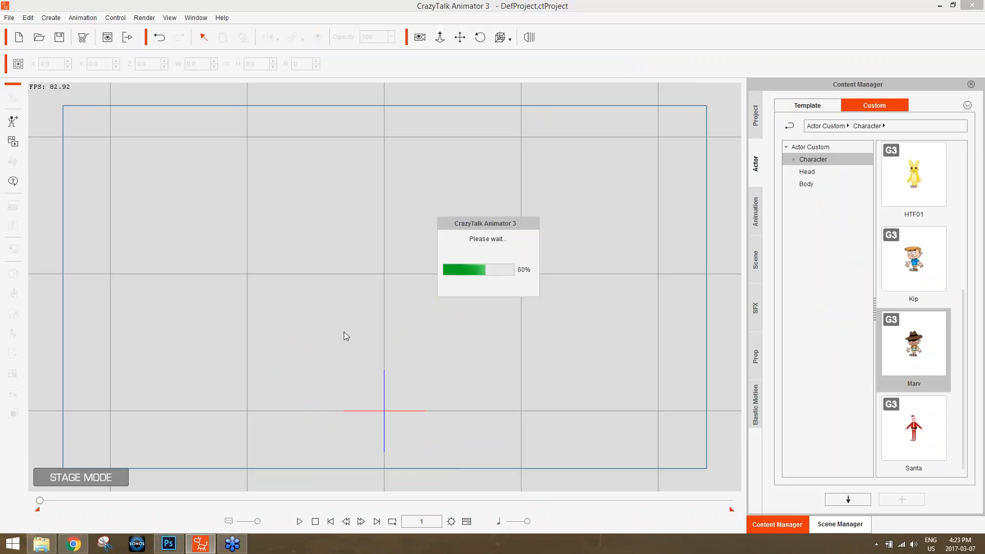
# Switch to Chrome and search Google Images for "cartoon hat" in a new browser tab.
pyautogui.click(73, 544)
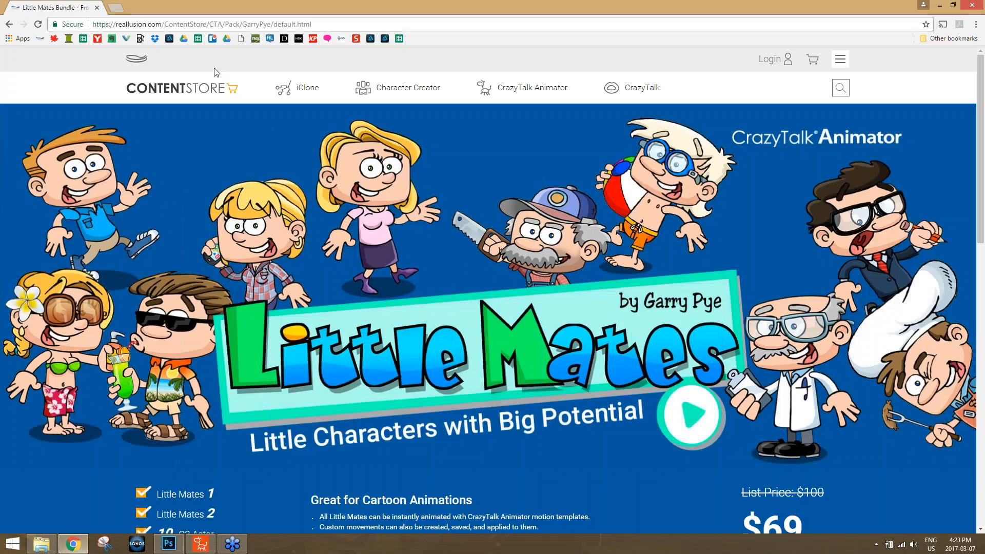
pyautogui.click(116, 8)
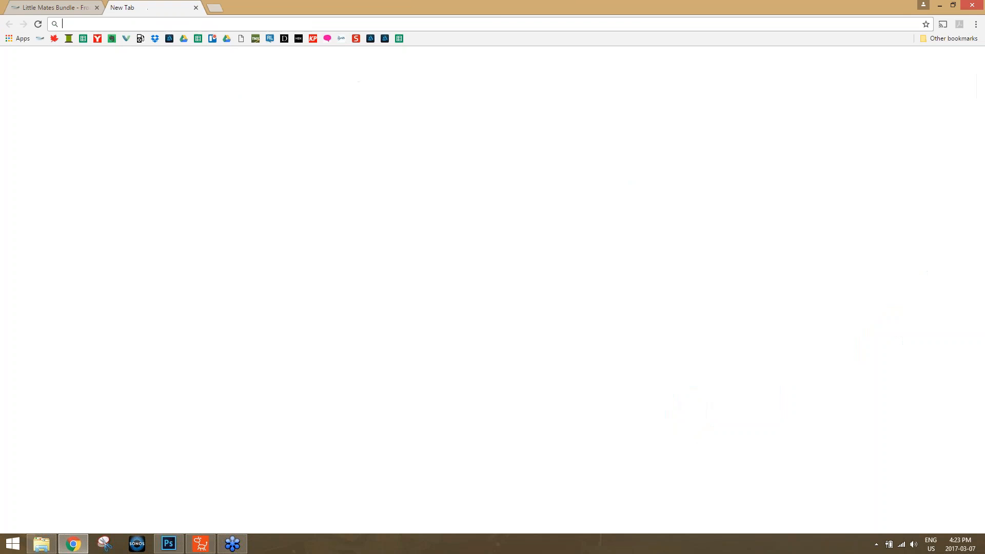
pyautogui.write('cartoon hat')
pyautogui.press('Return')
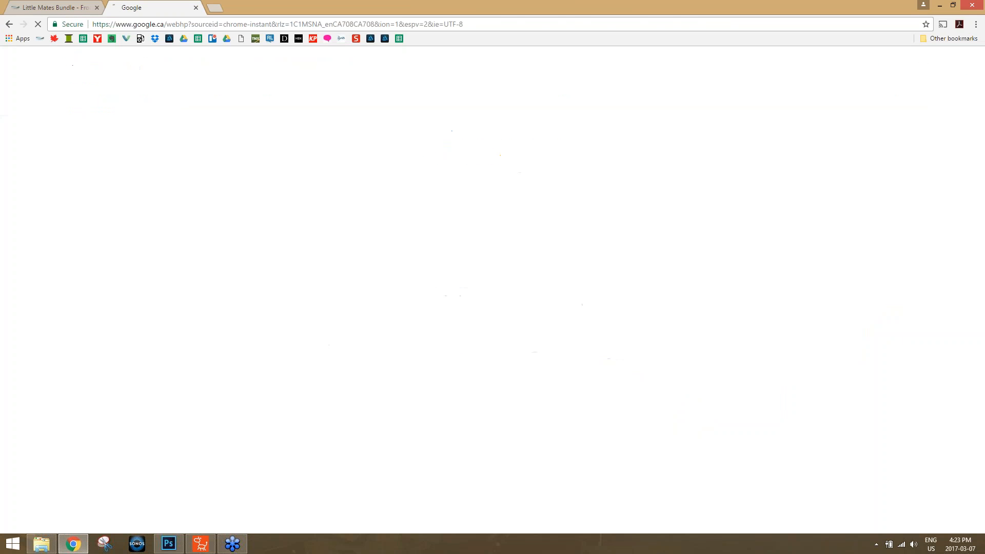
pyautogui.click(123, 98)
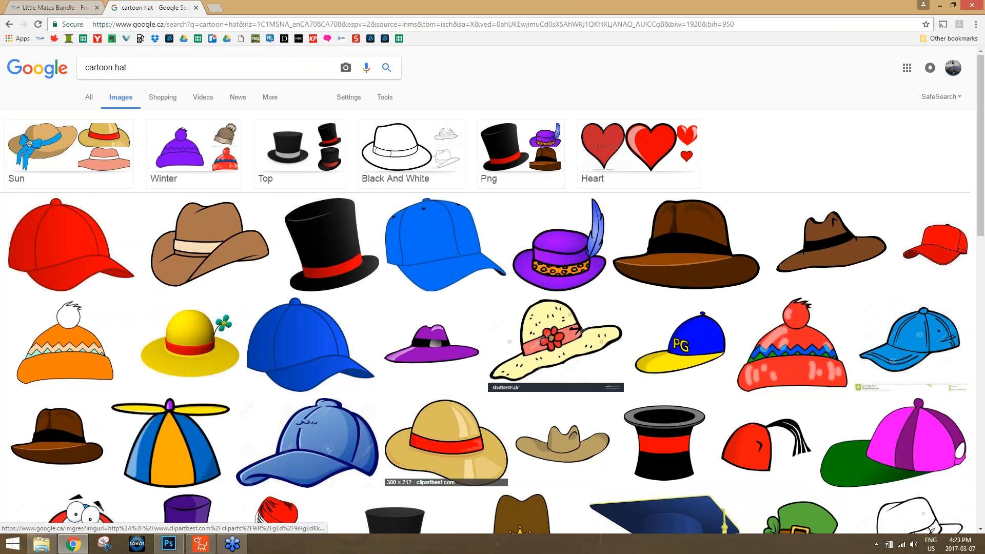
pyautogui.click(833, 249)
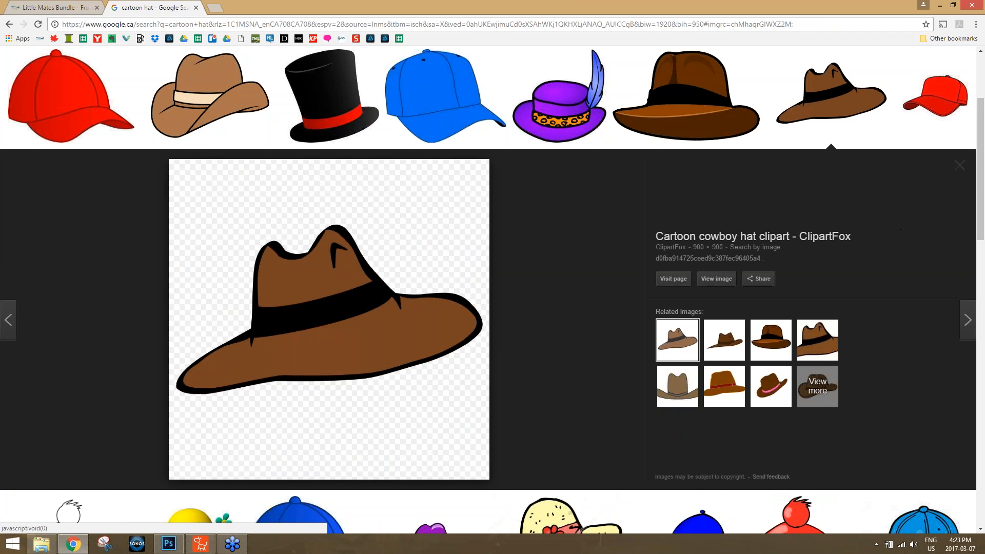
pyautogui.click(960, 166)
pyautogui.scroll(3, 344, 220)
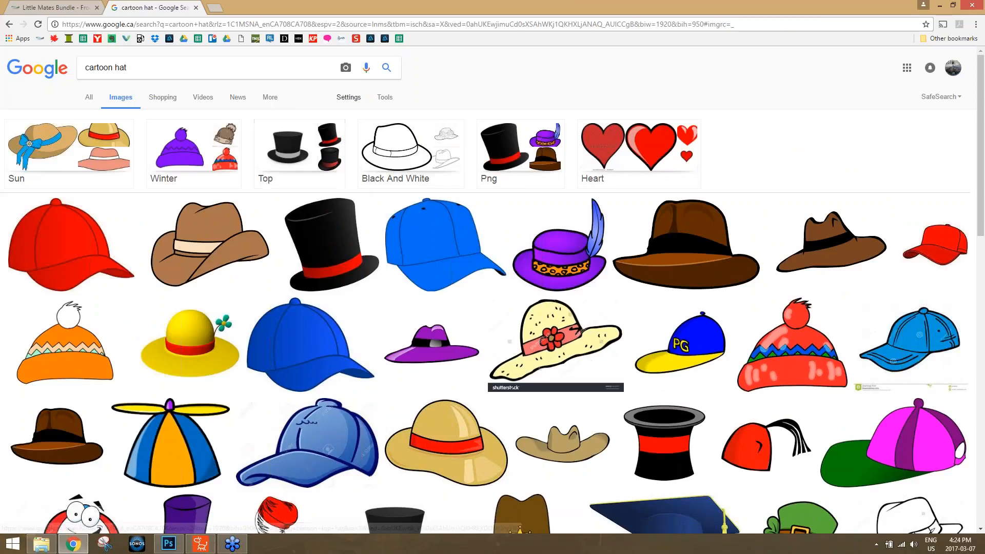
# Restrict the "cartoon hat" image search to PNG files through Advanced Image Search.
pyautogui.click(348, 98)
pyautogui.click(368, 143)
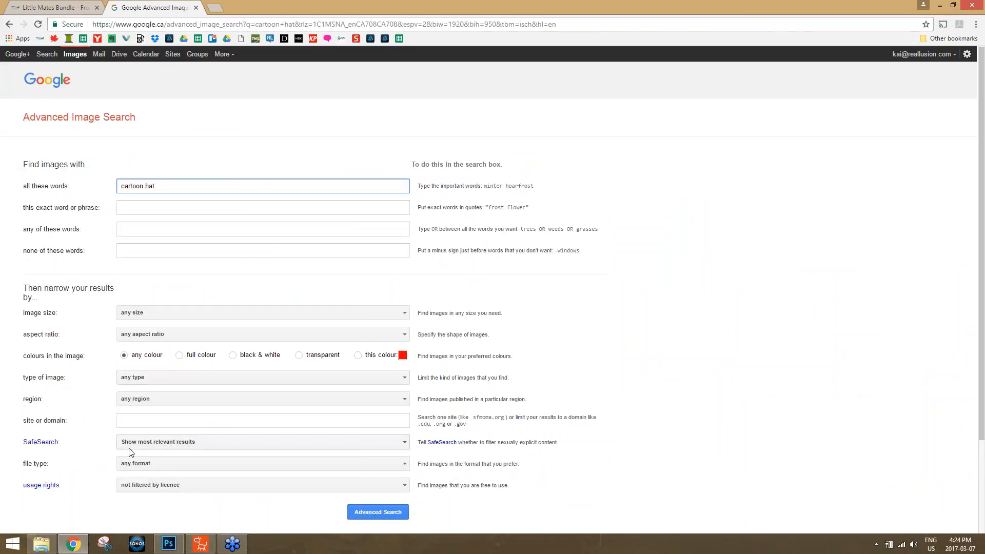
pyautogui.click(141, 464)
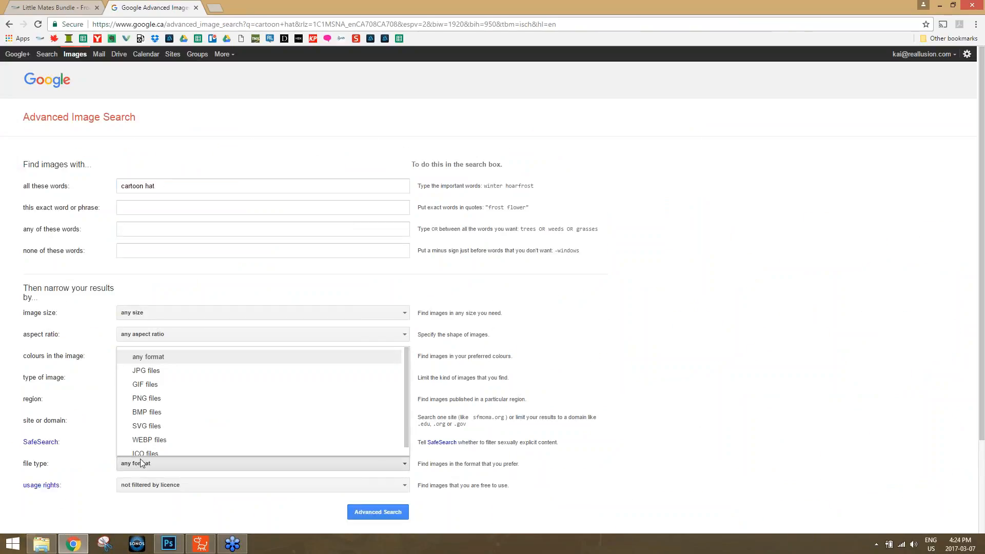
pyautogui.click(146, 398)
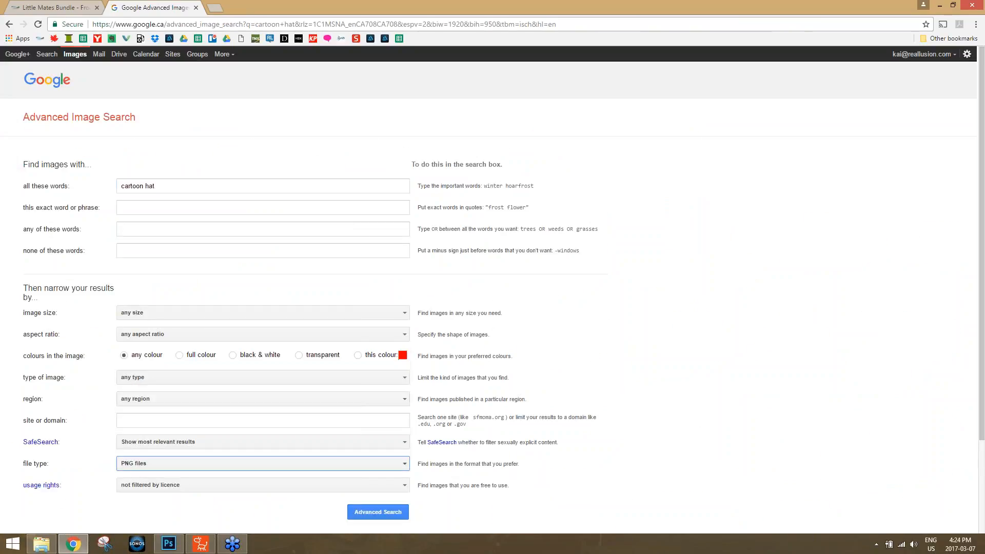
pyautogui.click(375, 509)
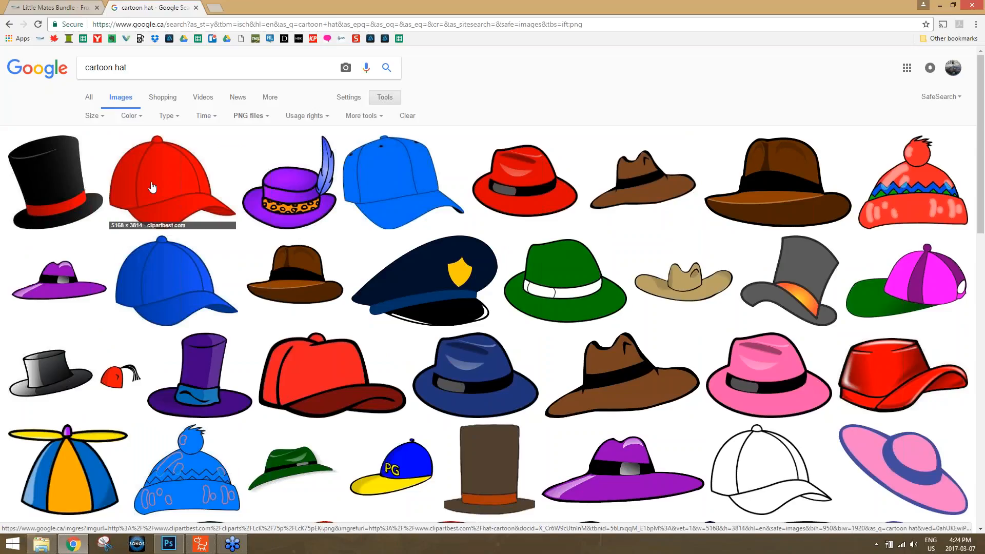
# Preview the blue cap, then the red fedora with the black band, and save the fedora as a PNG image to the Desktop.
pyautogui.click(404, 193)
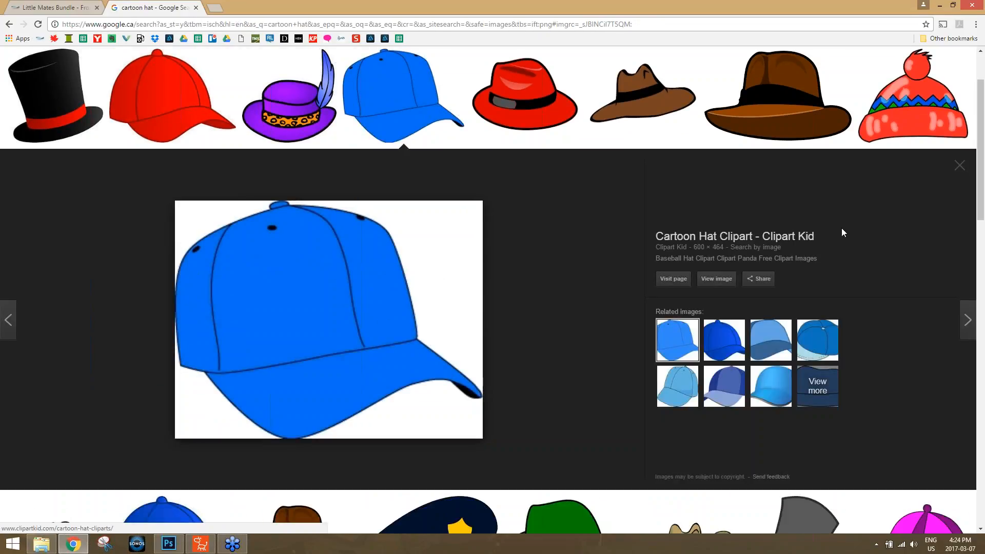
pyautogui.click(960, 167)
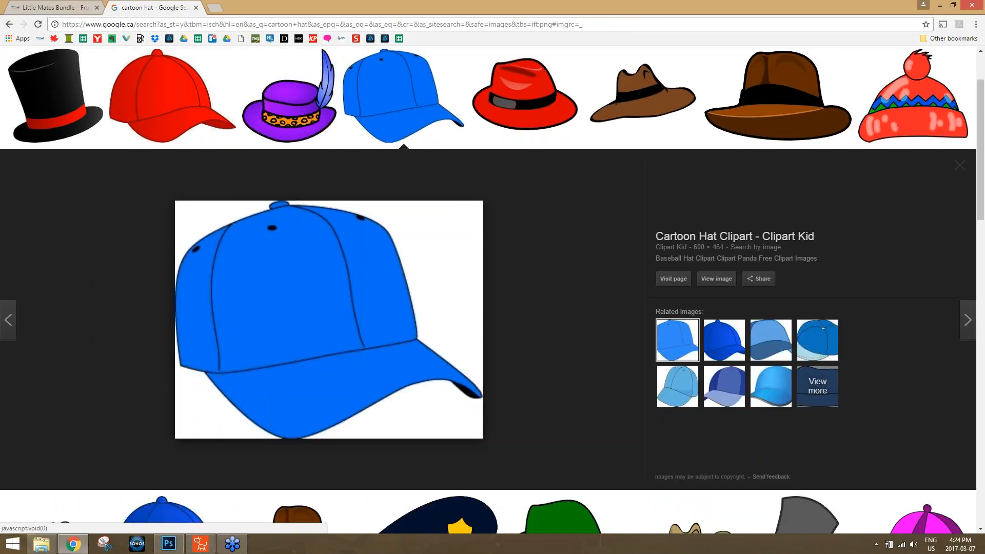
pyautogui.click(514, 102)
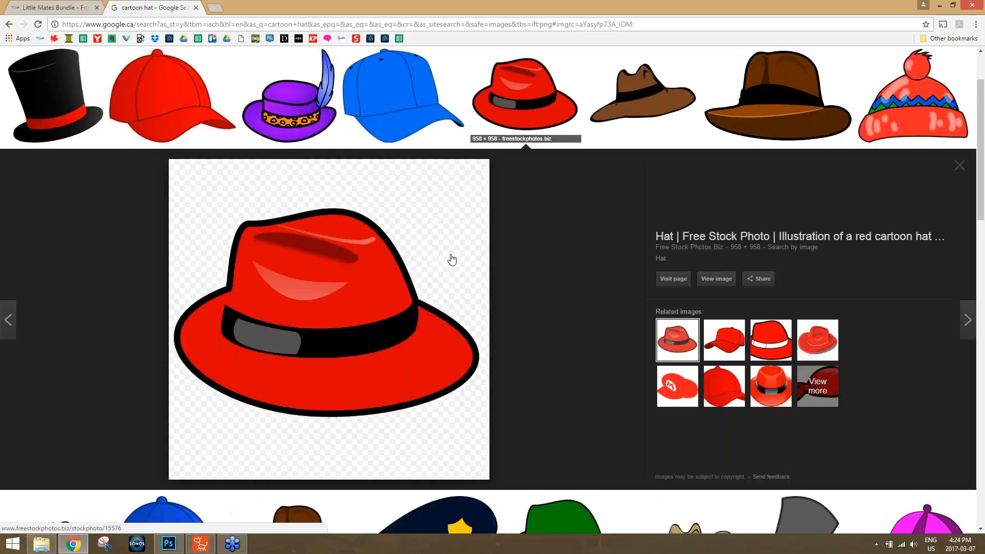
pyautogui.rightClick(329, 293)
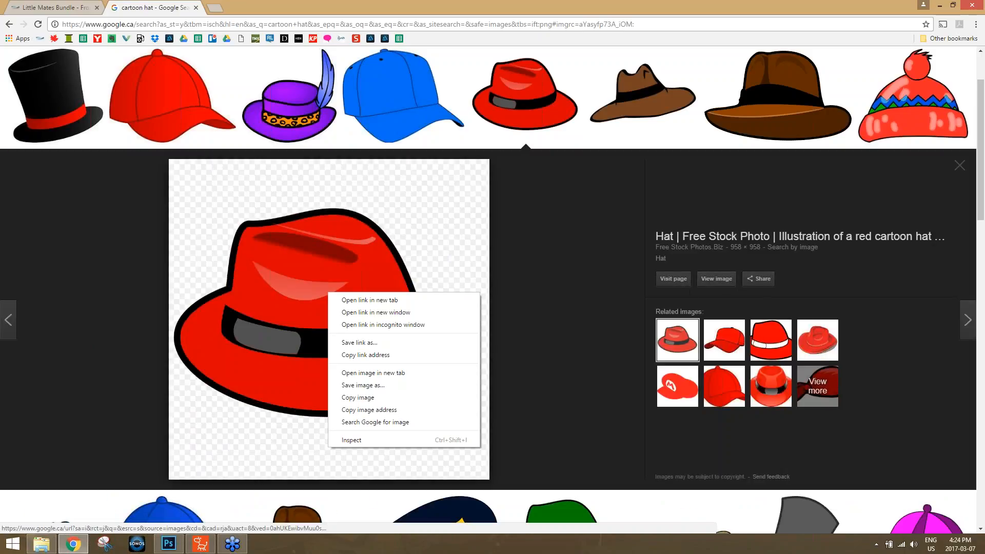
pyautogui.click(370, 385)
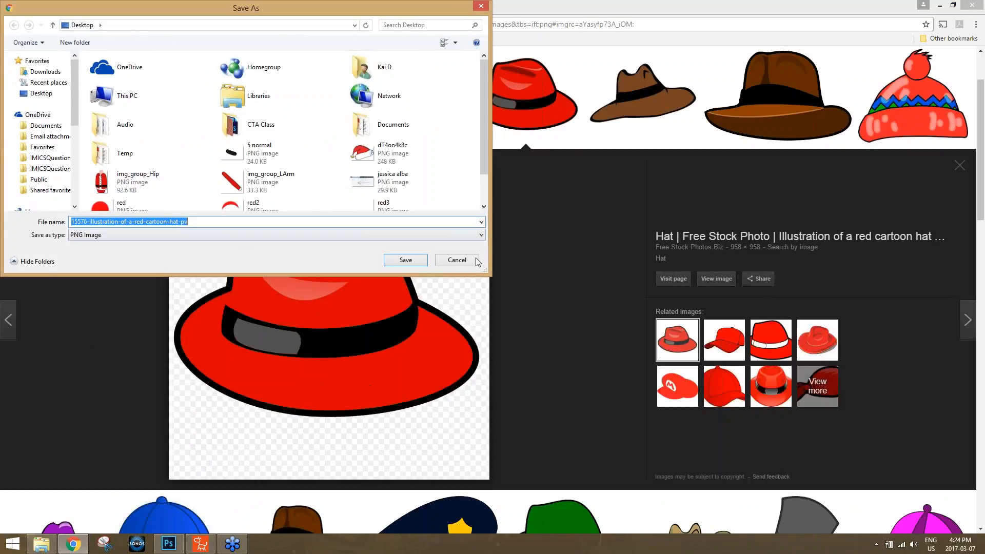
pyautogui.click(414, 261)
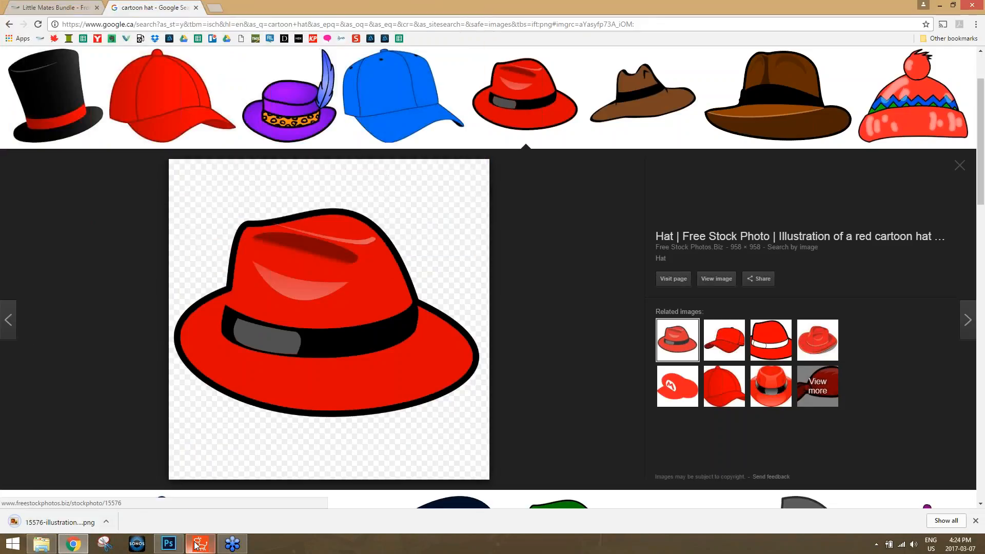
# Bring the downloaded red hat into the CrazyTalk Animator stage, flip it horizontally, scale it to about 83%, and place it beside Marv.
pyautogui.moveTo(72, 527); pyautogui.dragTo(226, 255)
pyautogui.click(480, 219)
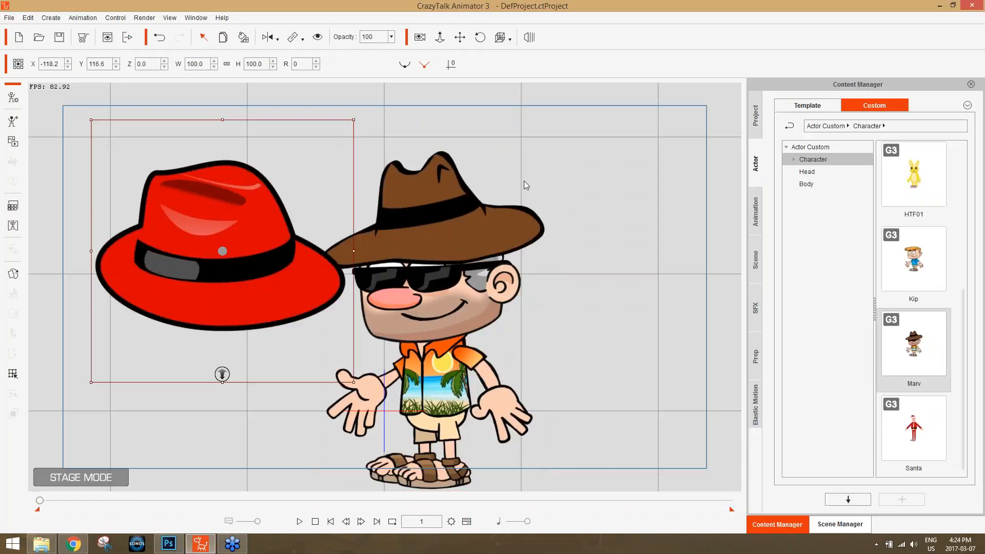
pyautogui.click(268, 38)
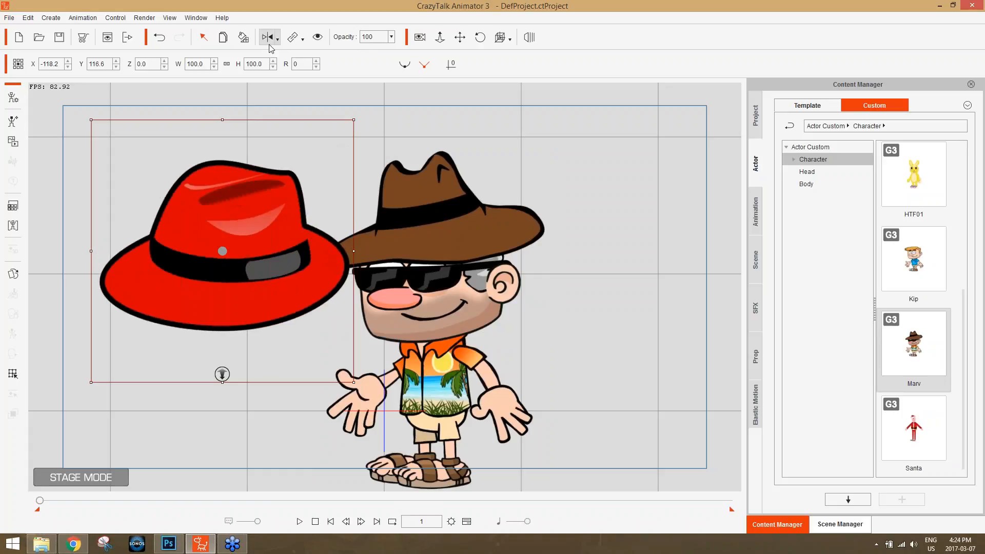
pyautogui.moveTo(352, 127); pyautogui.dragTo(336, 151)
pyautogui.moveTo(250, 213); pyautogui.dragTo(237, 204)
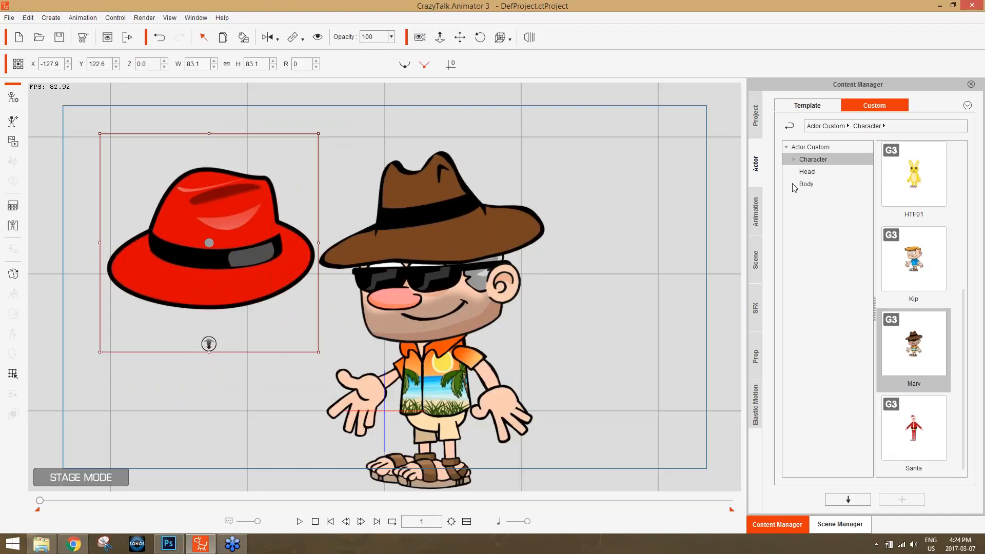
# Save the red hat to the custom Prop library as Hat3.
pyautogui.click(766, 357)
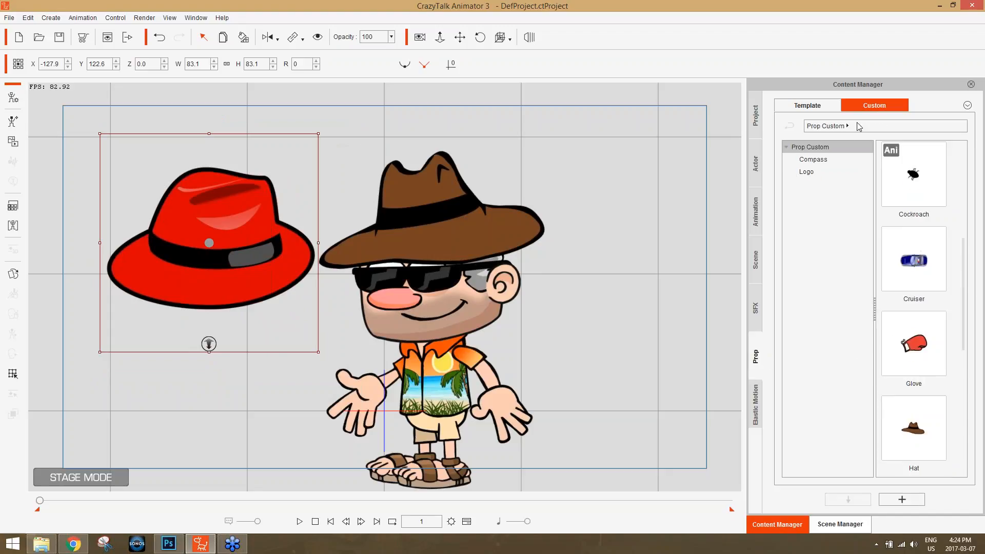
pyautogui.click(902, 499)
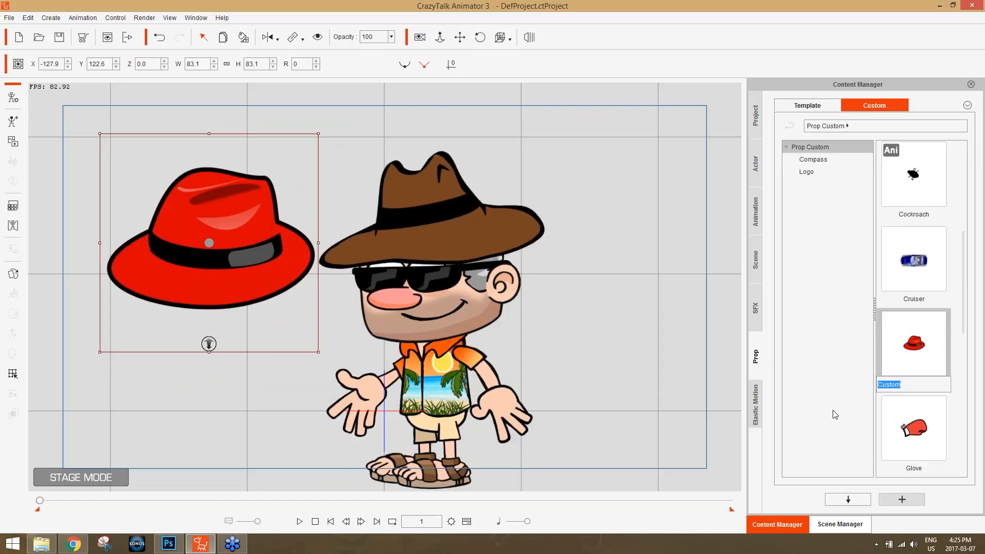
pyautogui.write('Hat3')
pyautogui.press('Return')
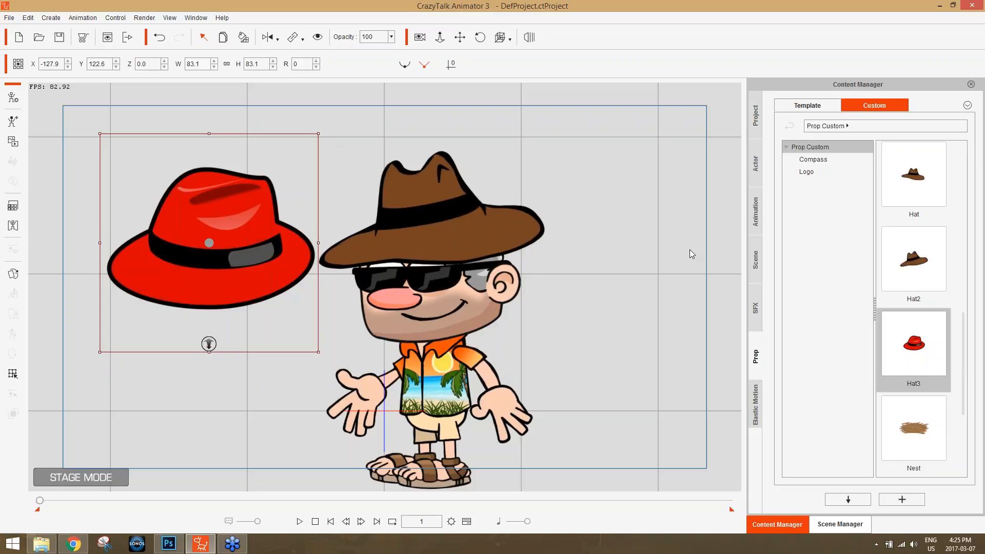
# Select the Marv character on the stage and open him in Composer Mode.
pyautogui.click(482, 315)
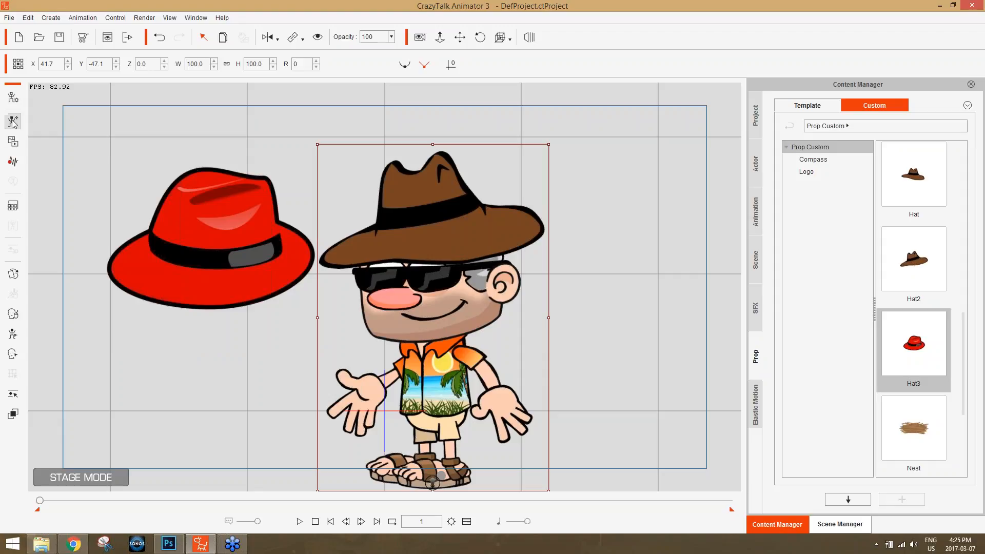
pyautogui.click(15, 102)
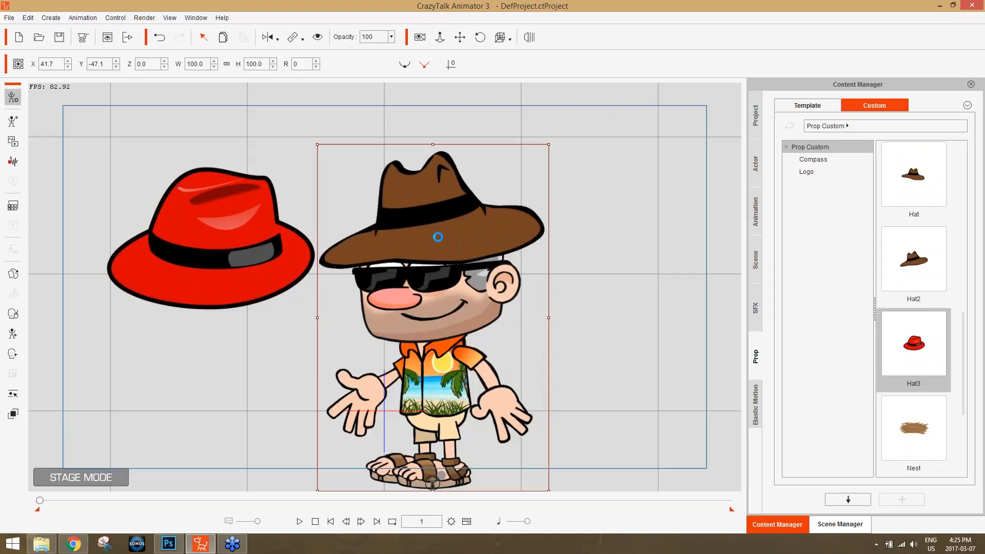
pyautogui.click(426, 225)
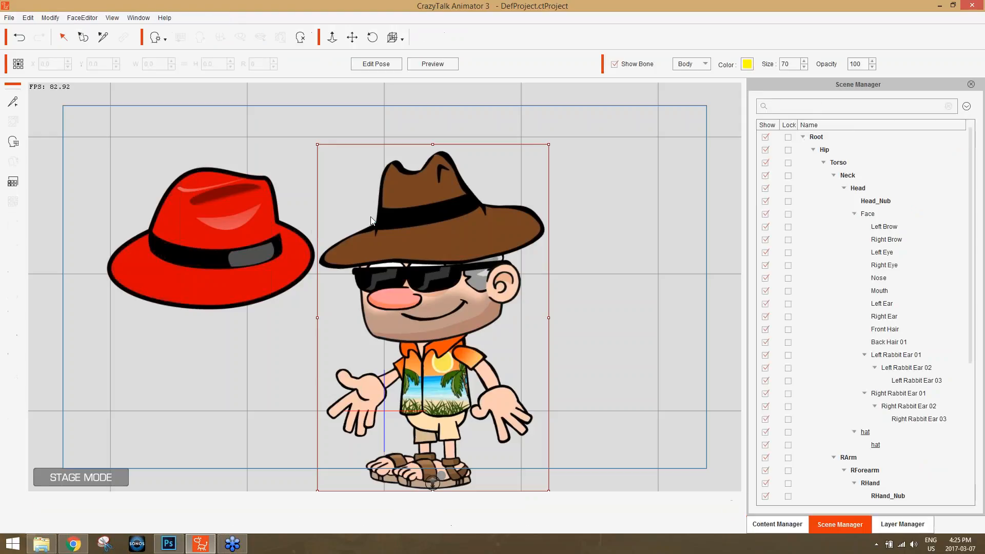
pyautogui.click(436, 270)
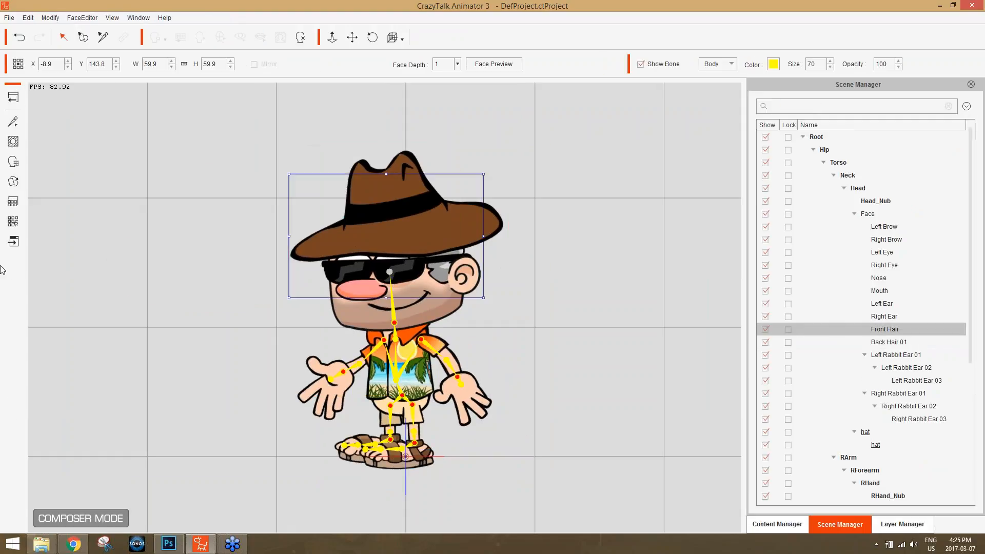
pyautogui.click(13, 242)
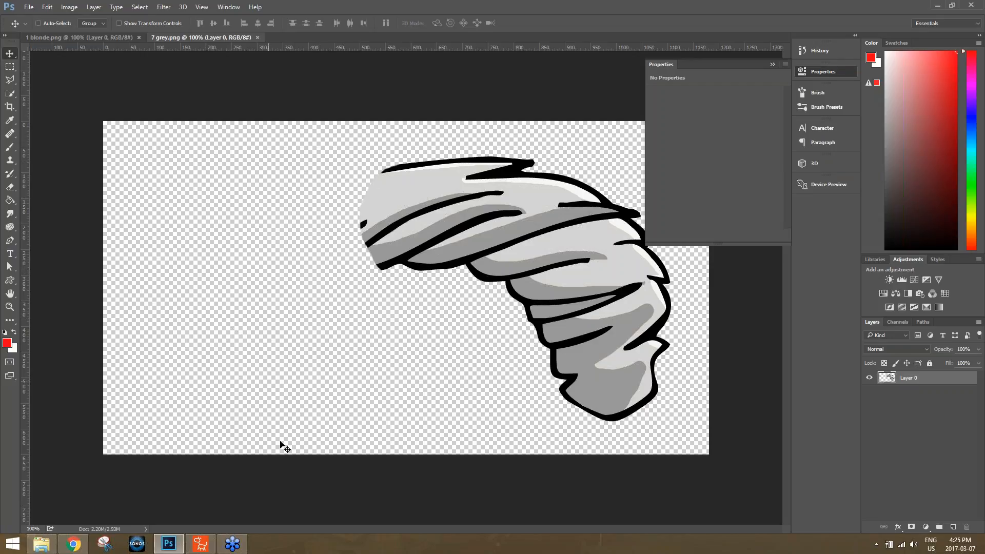
pyautogui.click(200, 550)
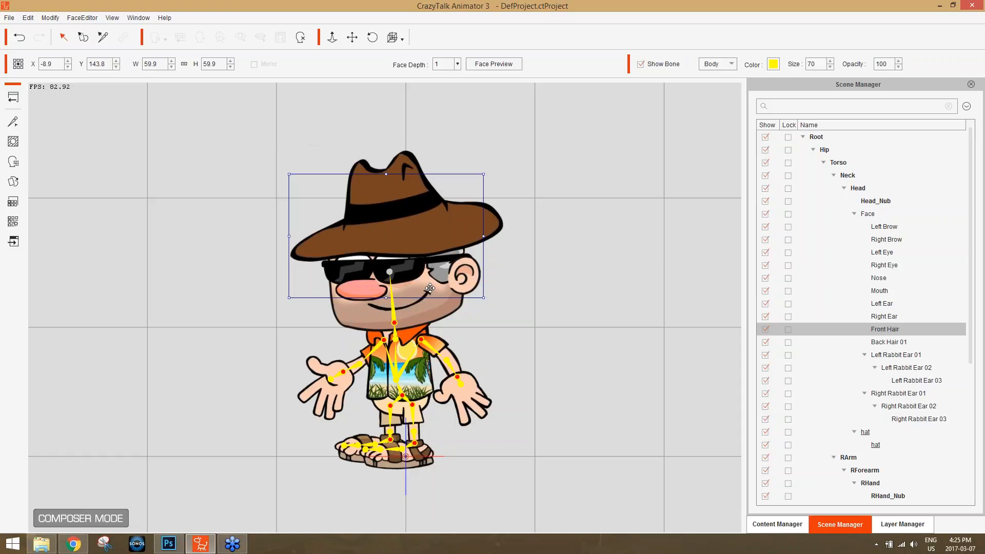
# Select Marv's Nose, check its Normal sprite in the Sprite Editor, and send the sprite to Photoshop for editing.
pyautogui.click(359, 288)
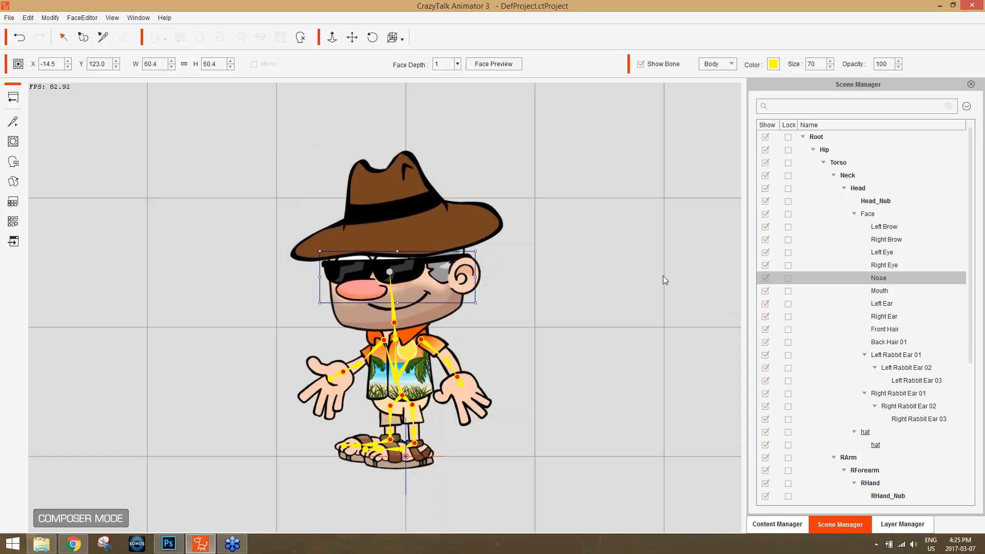
pyautogui.click(14, 181)
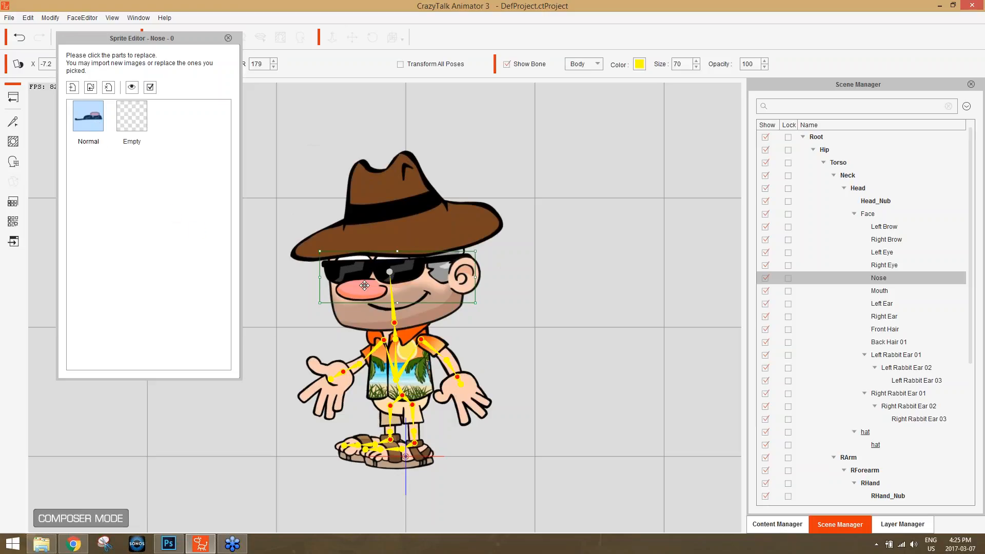
pyautogui.click(96, 127)
pyautogui.click(228, 38)
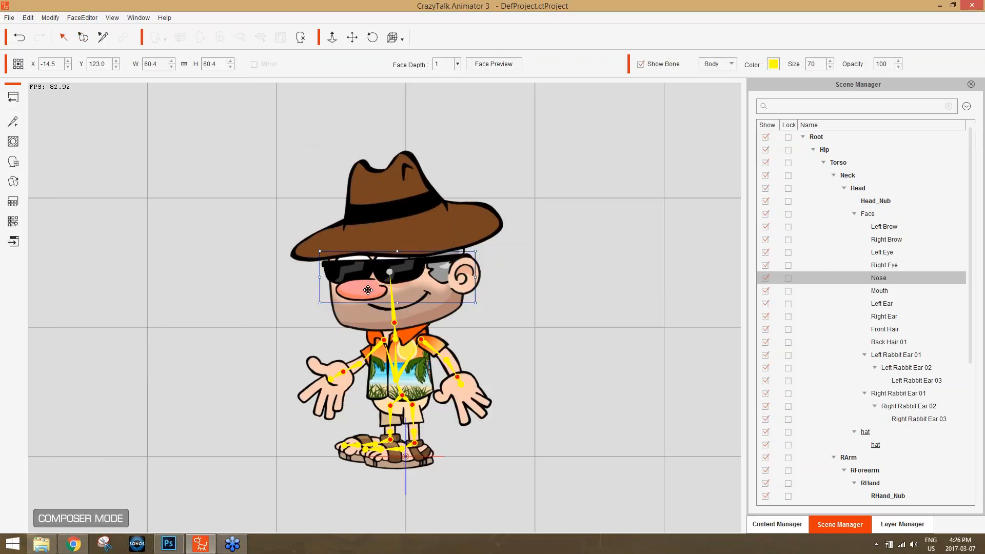
pyautogui.click(12, 242)
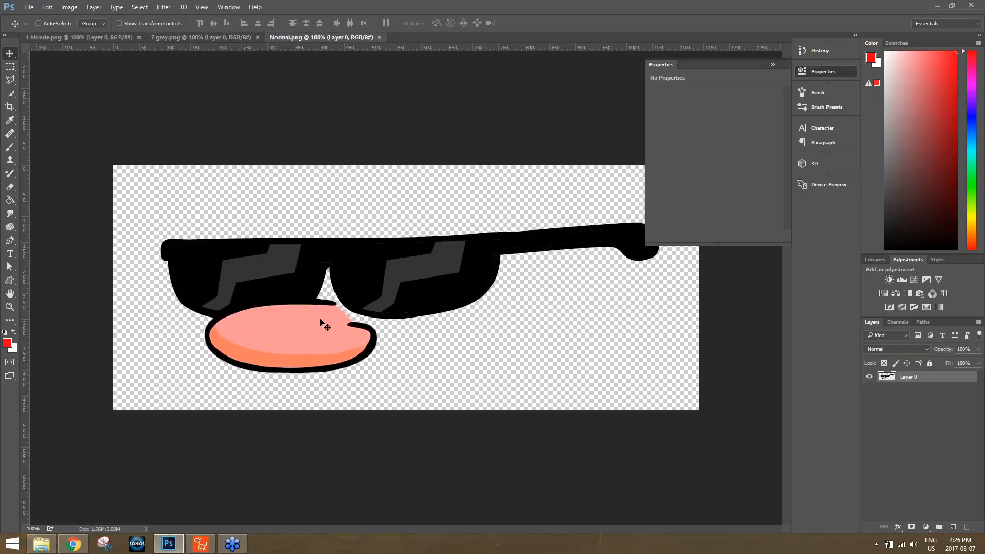
# Select the pink fill of the nose with the Quick Selection Tool.
pyautogui.click(10, 97)
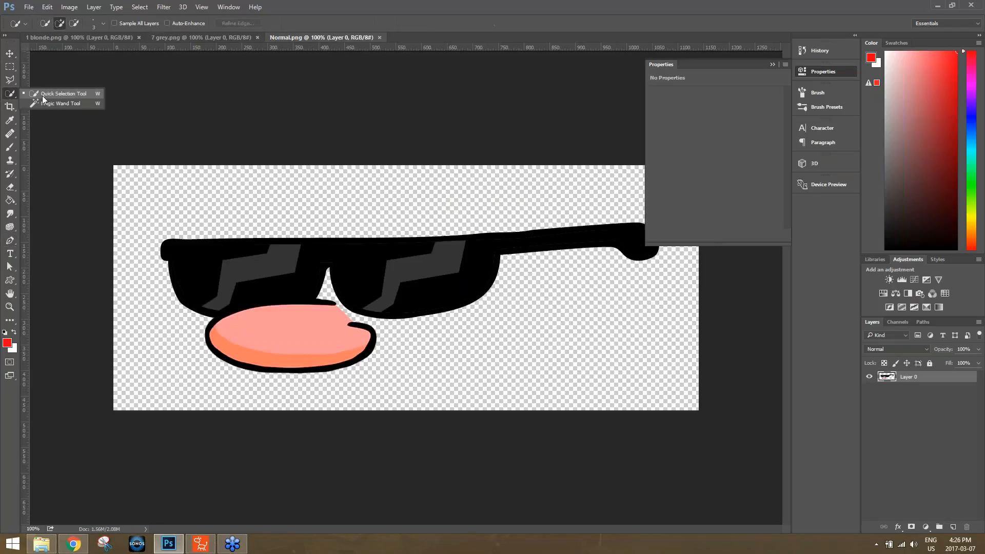
pyautogui.click(58, 96)
pyautogui.moveTo(242, 327); pyautogui.dragTo(257, 358)
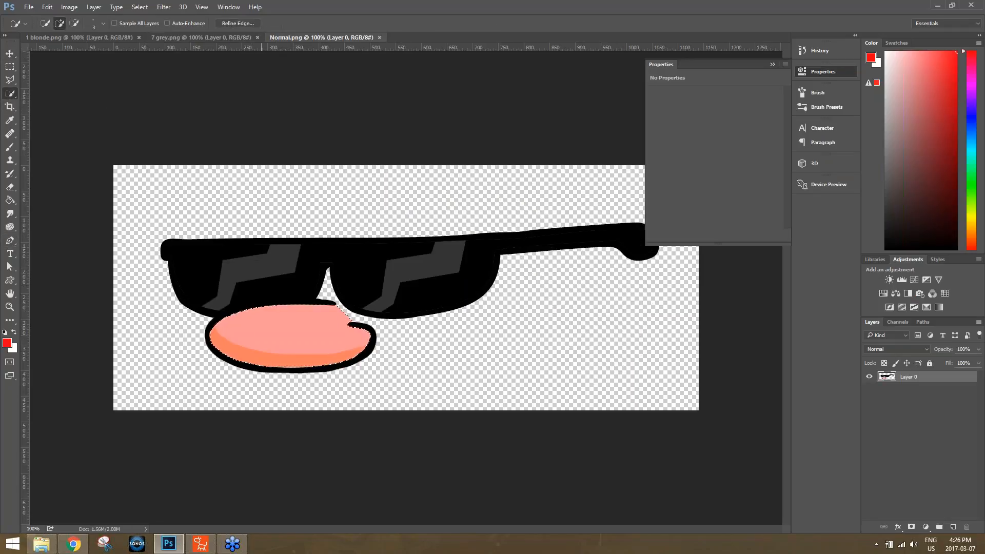
pyautogui.click(70, 7)
pyautogui.moveTo(128, 33)
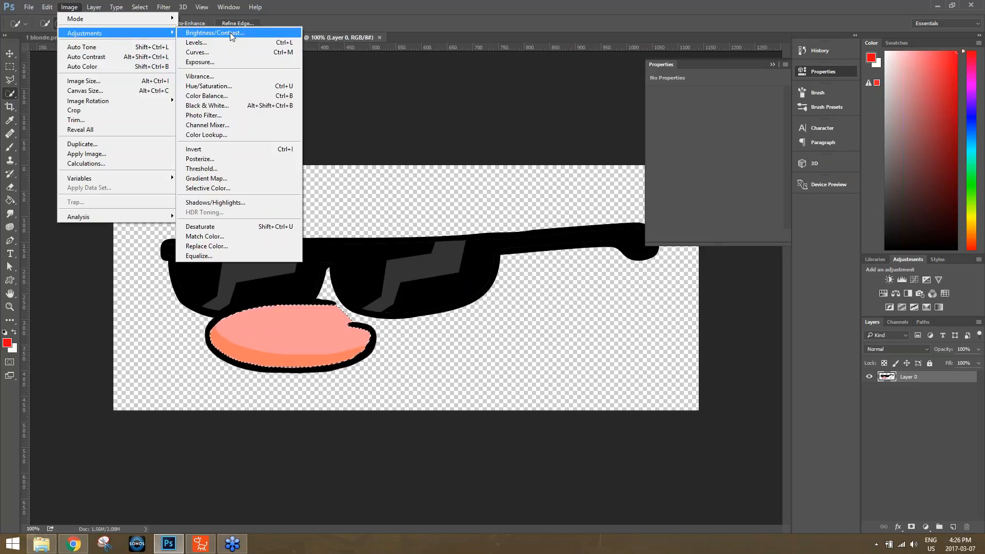
pyautogui.click(229, 43)
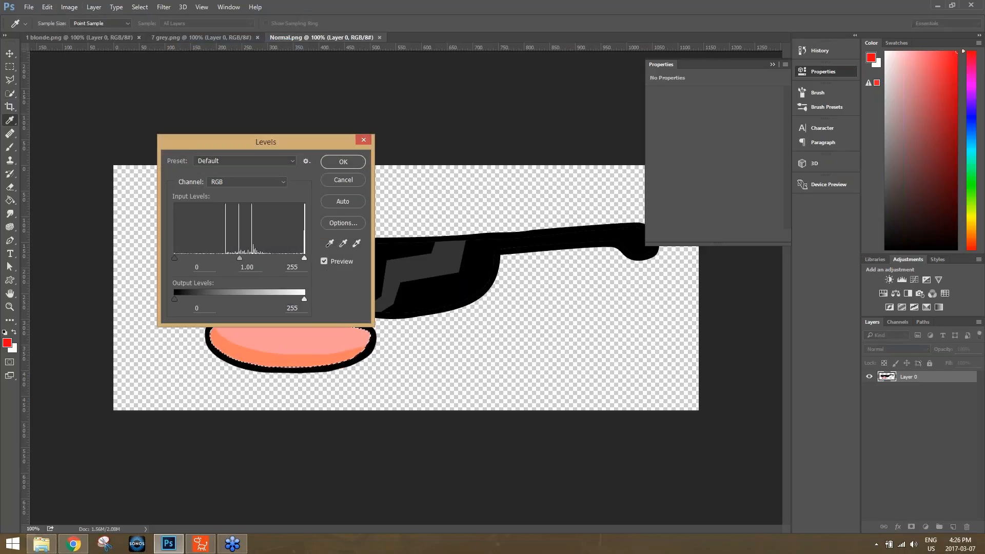
pyautogui.click(343, 162)
# Try recoloring the selected nose fill with Hue/Saturation, shifting the hue and raising the saturation to +73.
pyautogui.click(77, 8)
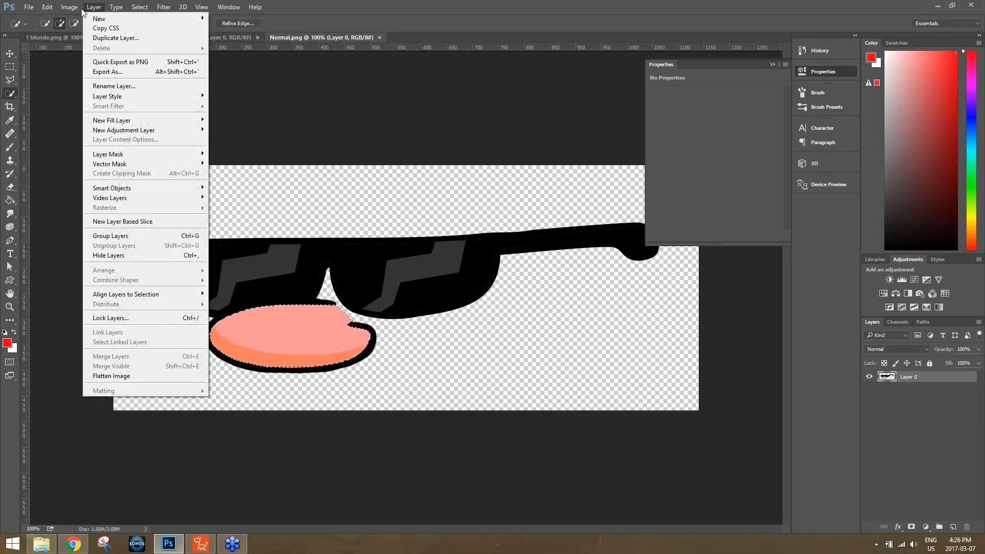
pyautogui.moveTo(82, 34)
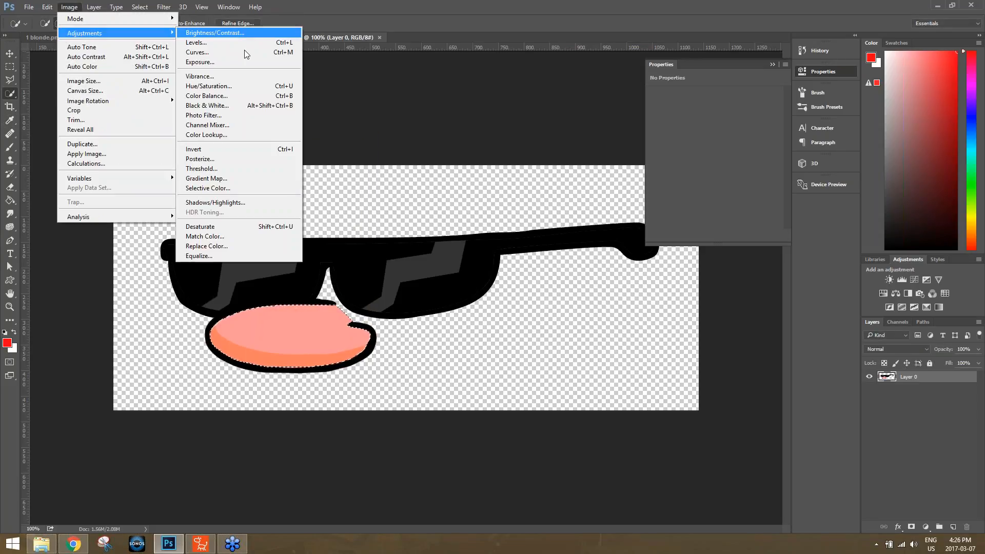
pyautogui.click(228, 86)
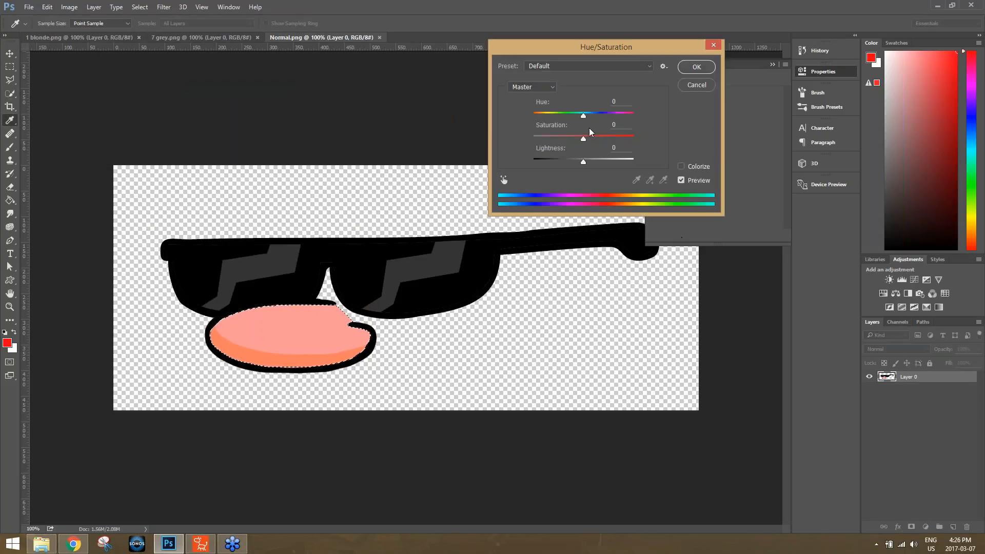
pyautogui.moveTo(583, 114); pyautogui.dragTo(620, 139)
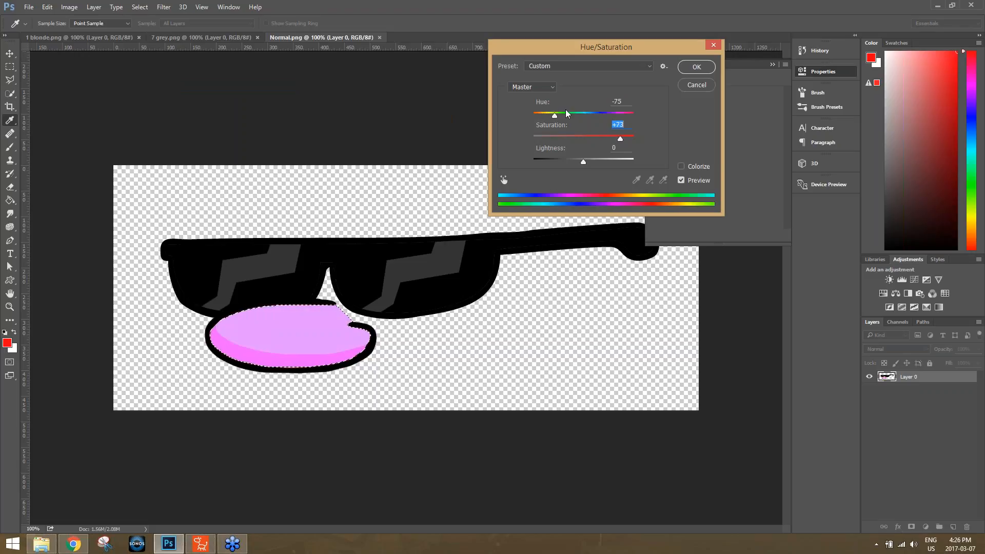
pyautogui.moveTo(556, 115); pyautogui.dragTo(584, 119)
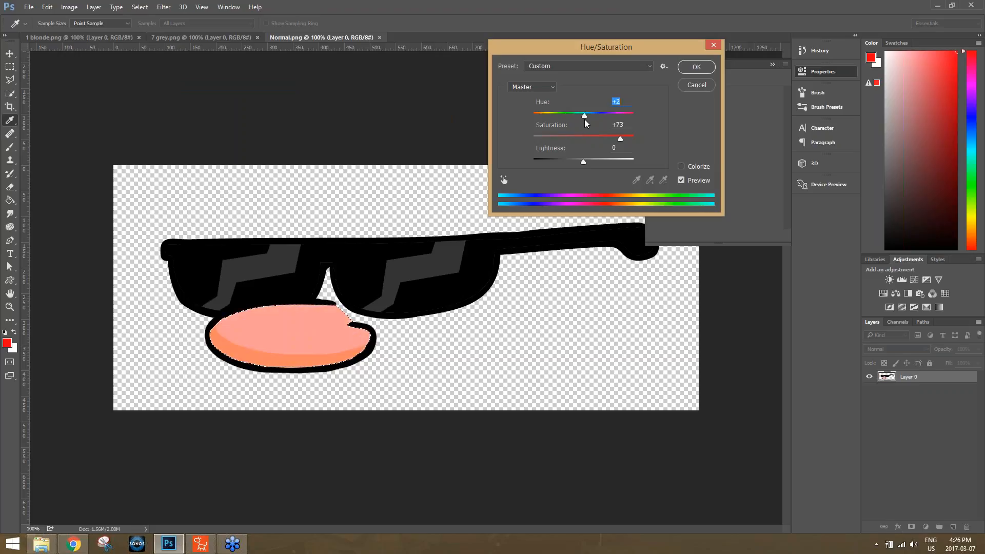
pyautogui.click(713, 45)
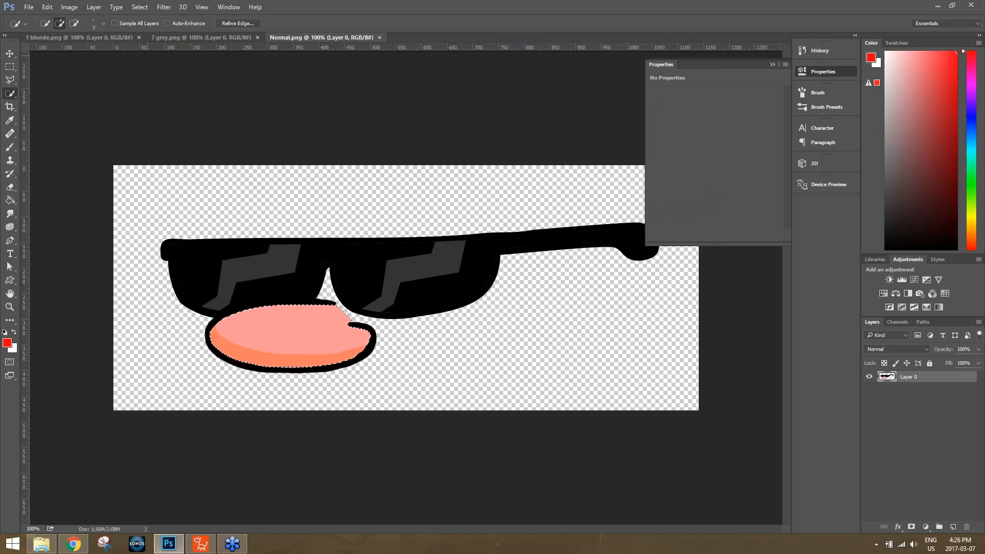
# Deselect the nose and save the sprite as a PNG over the existing Normal file in the CTA3Temp folder.
pyautogui.hotkey('ctrl', 'd')
pyautogui.click(29, 7)
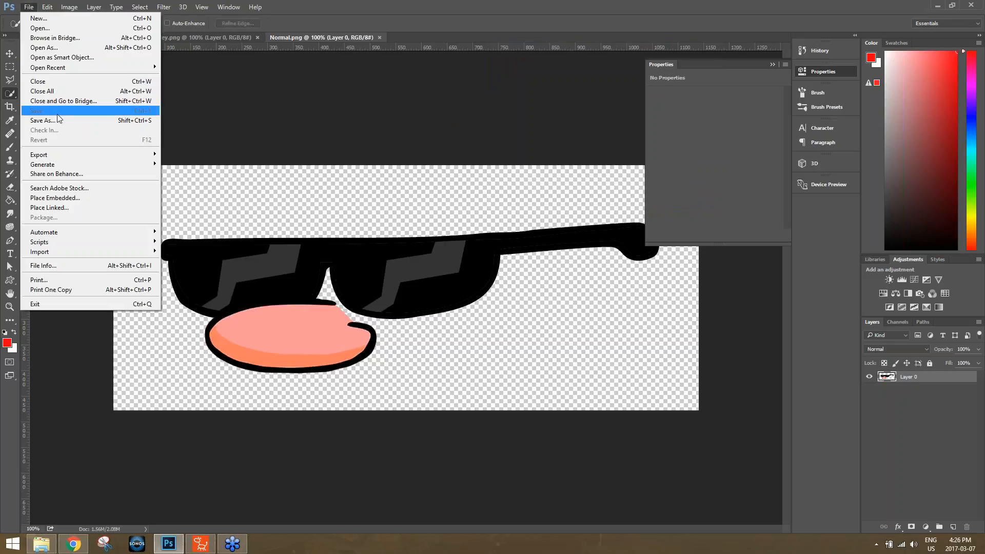
pyautogui.click(204, 212)
pyautogui.click(29, 7)
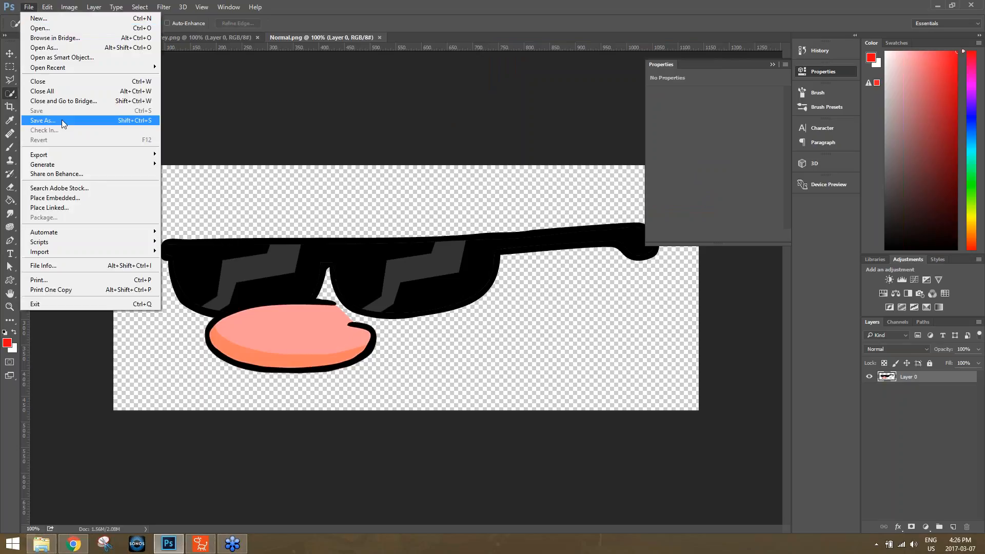
pyautogui.click(41, 120)
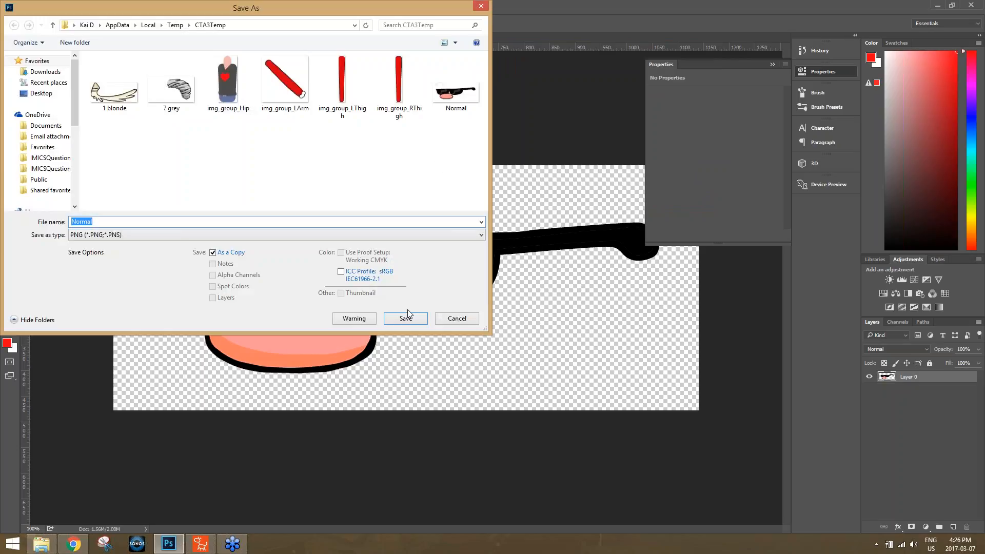
pyautogui.click(463, 99)
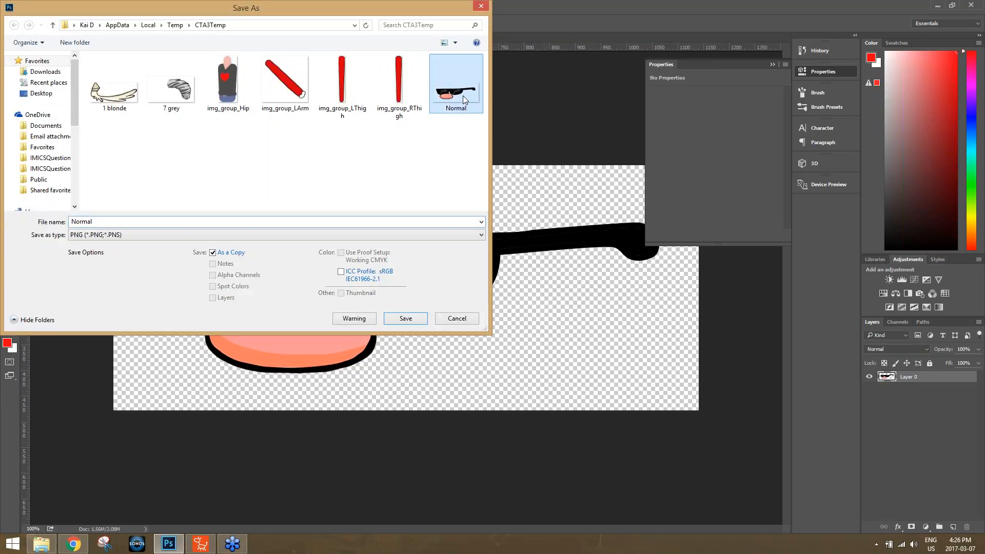
pyautogui.click(408, 318)
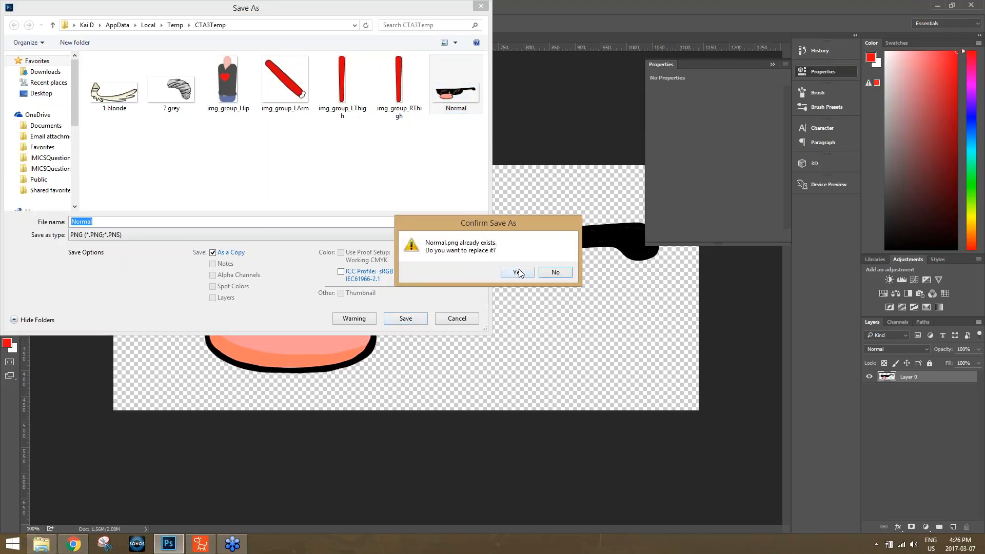
pyautogui.click(515, 271)
pyautogui.press('Return')
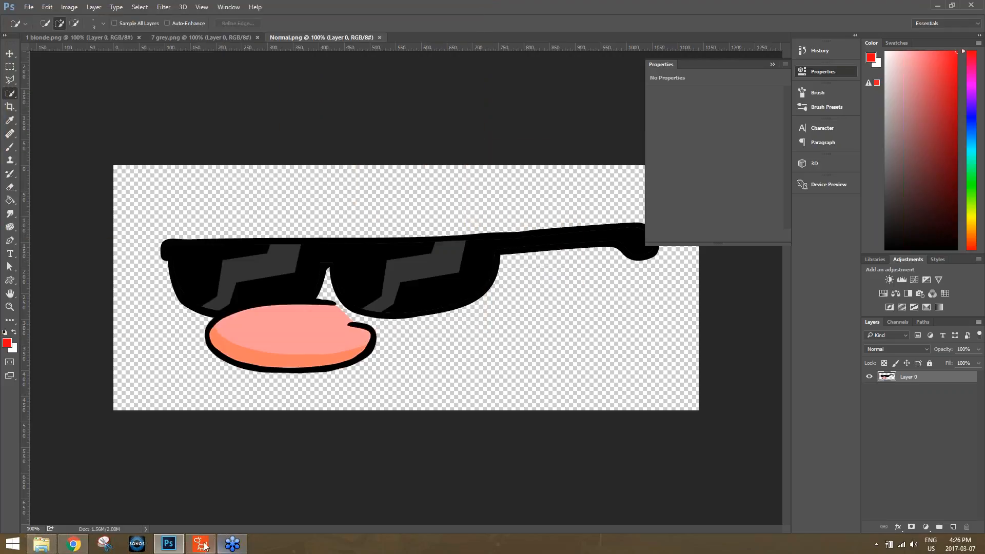
# Switch to CrazyTalk Animator and delete the brown hat from Marv's head in Composer Mode.
pyautogui.click(200, 545)
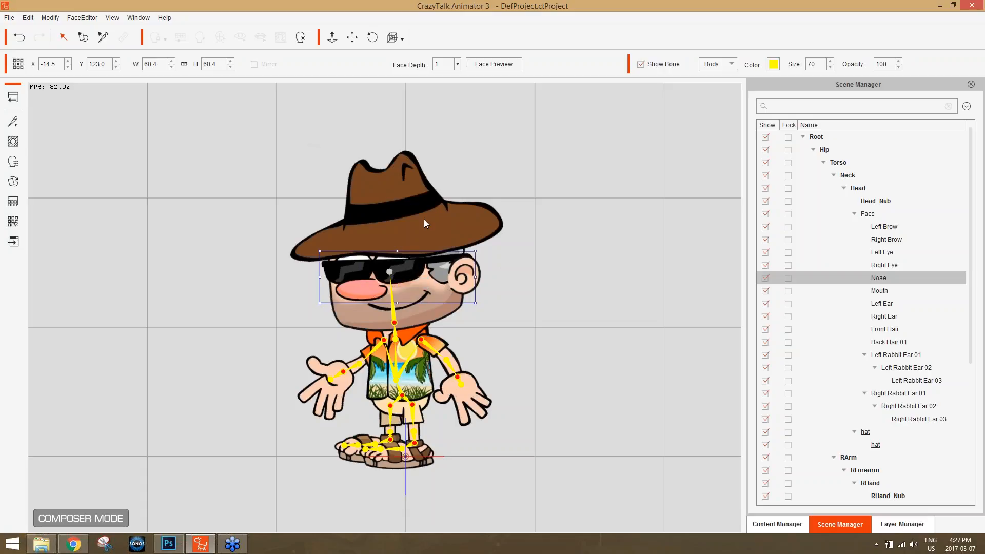
pyautogui.click(402, 187)
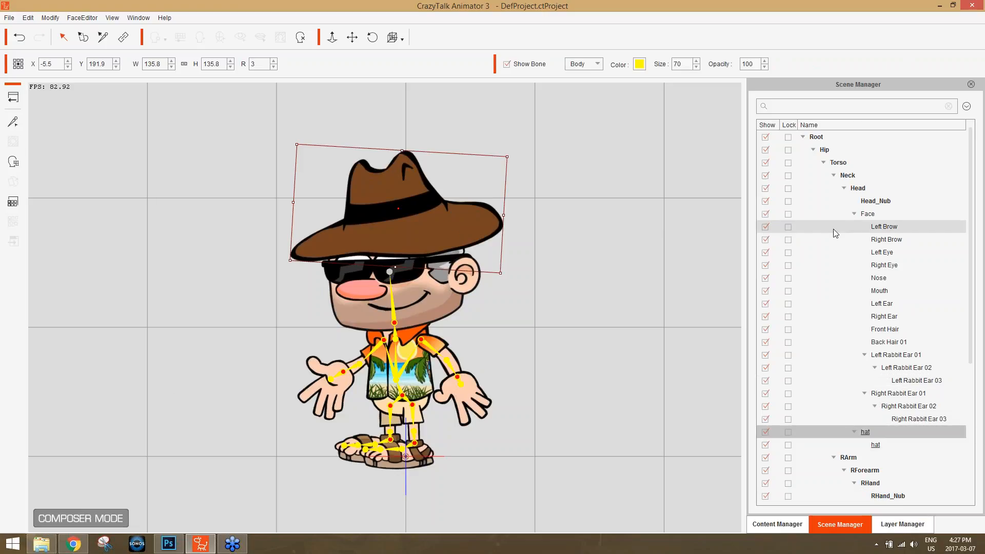
pyautogui.click(844, 188)
pyautogui.click(845, 188)
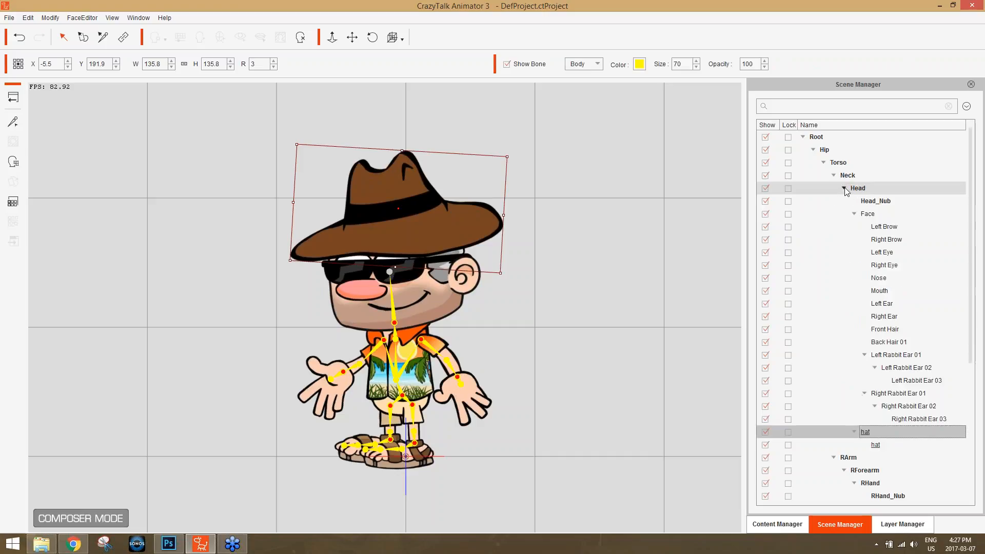
pyautogui.click(855, 213)
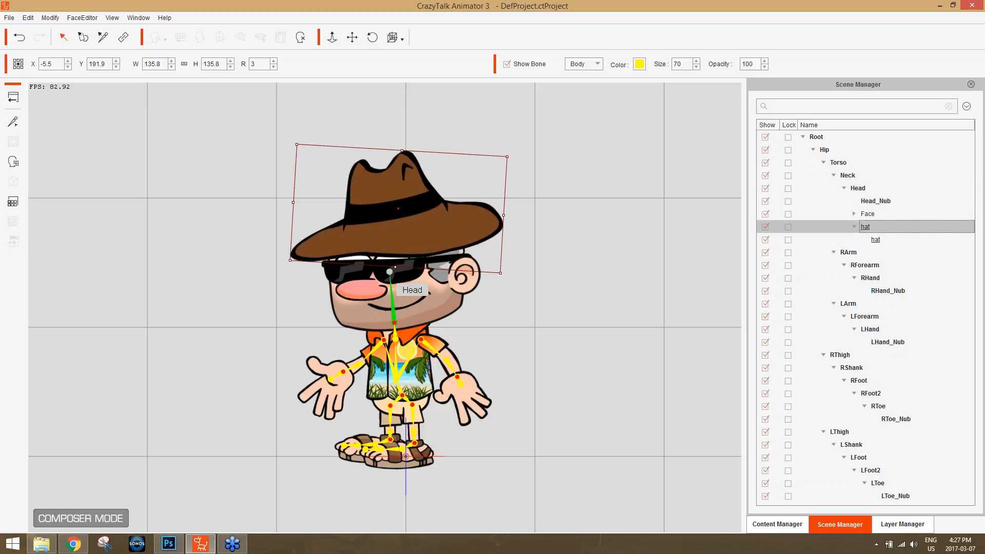
pyautogui.click(397, 291)
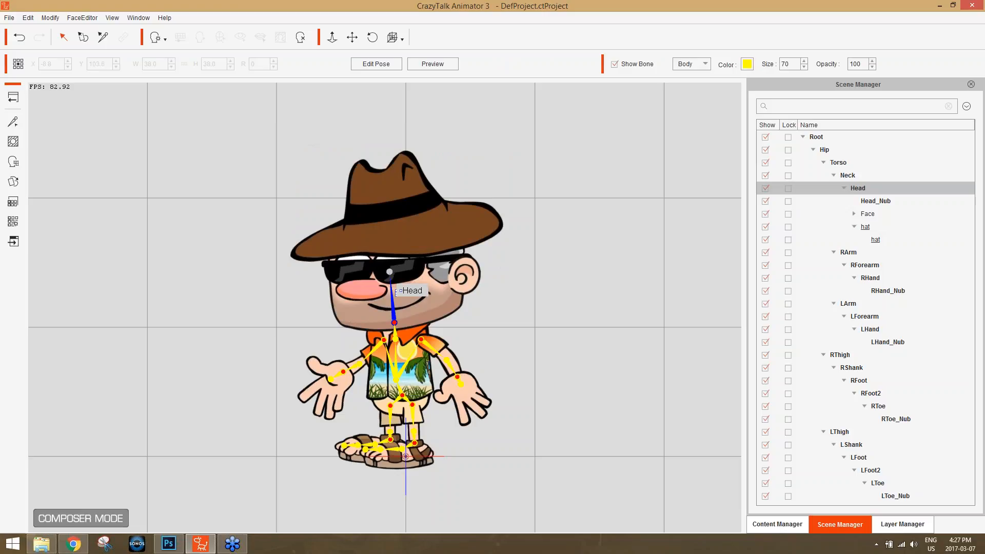
pyautogui.click(397, 212)
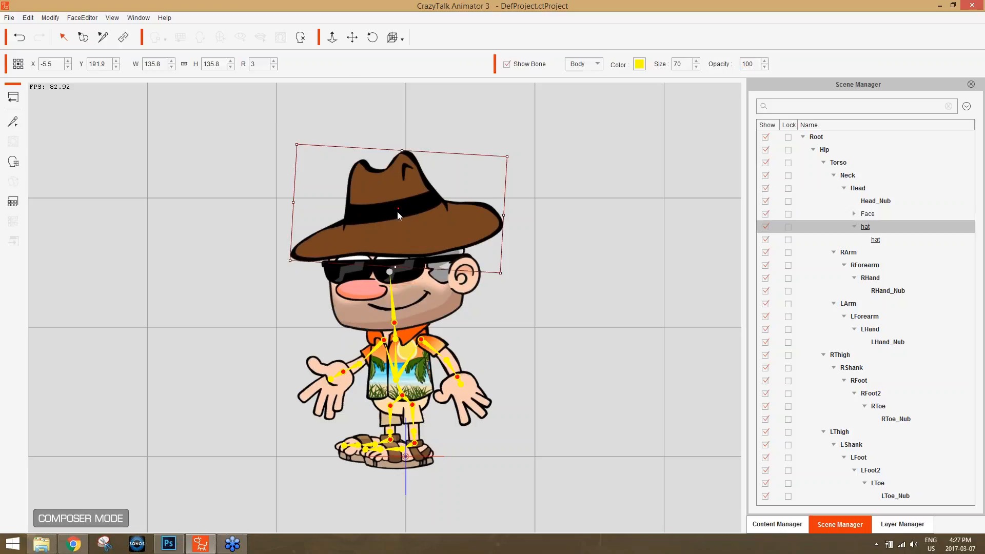
pyautogui.press('Delete')
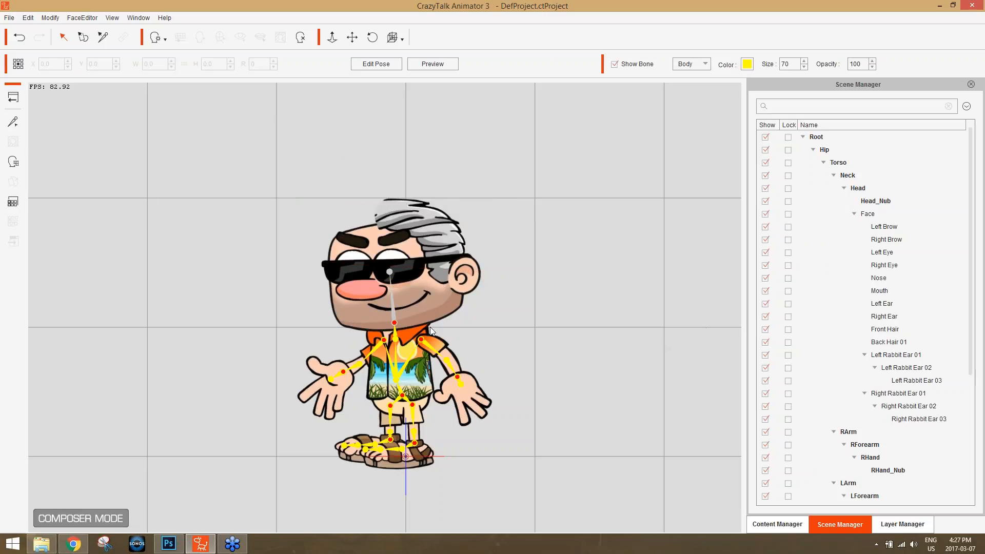
# Add the custom prop Hat3 to Marv's head in Composer Mode.
pyautogui.click(397, 312)
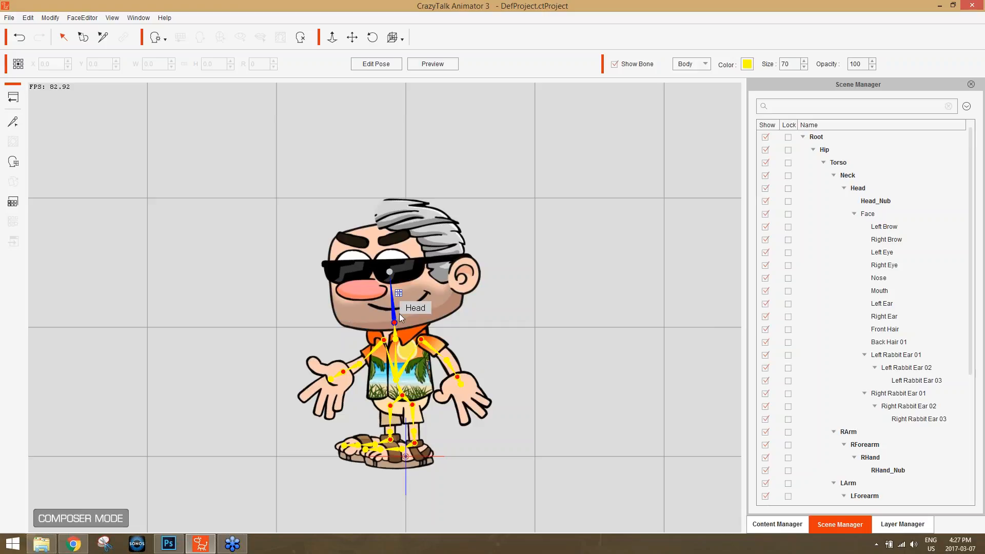
pyautogui.click(509, 332)
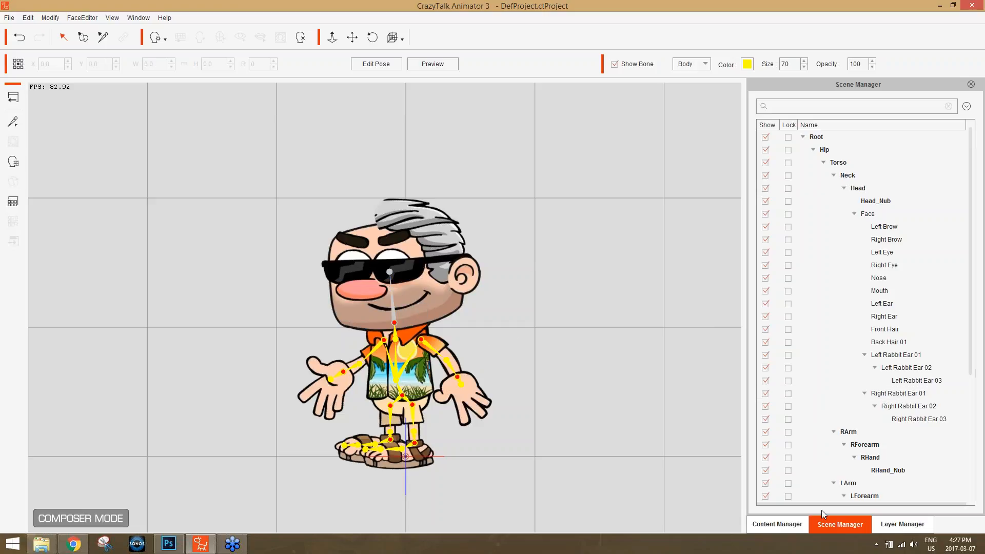
pyautogui.click(795, 523)
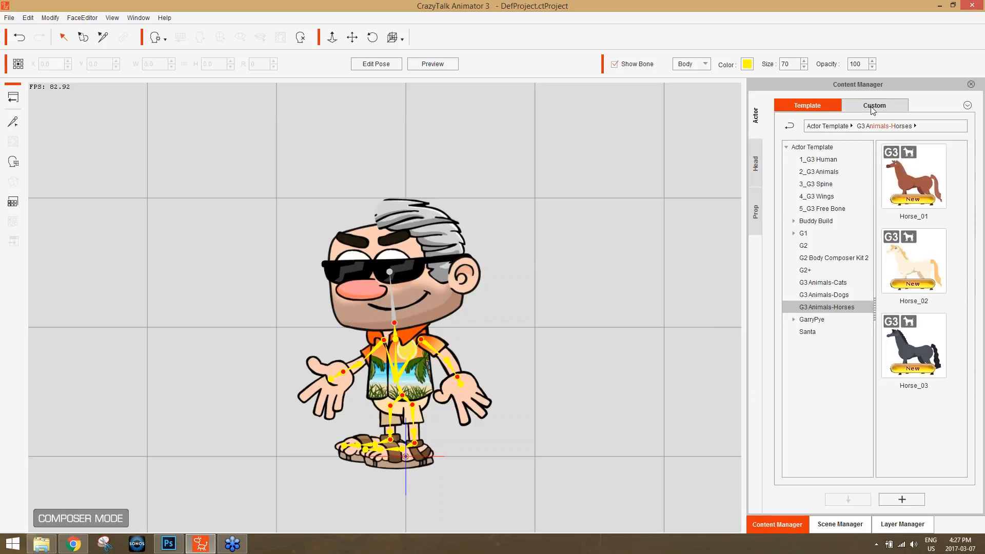
pyautogui.click(755, 211)
pyautogui.click(904, 105)
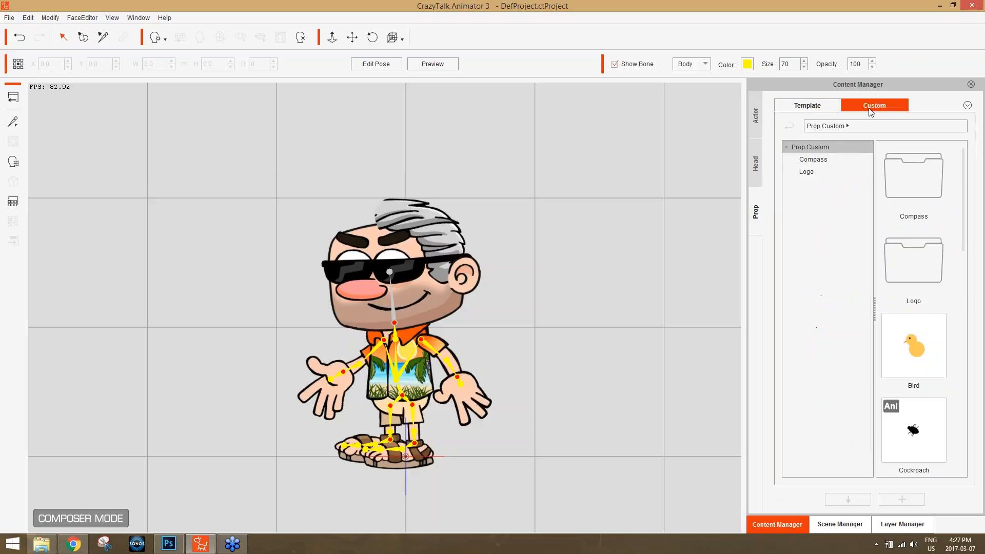
pyautogui.scroll(-10, 963, 216)
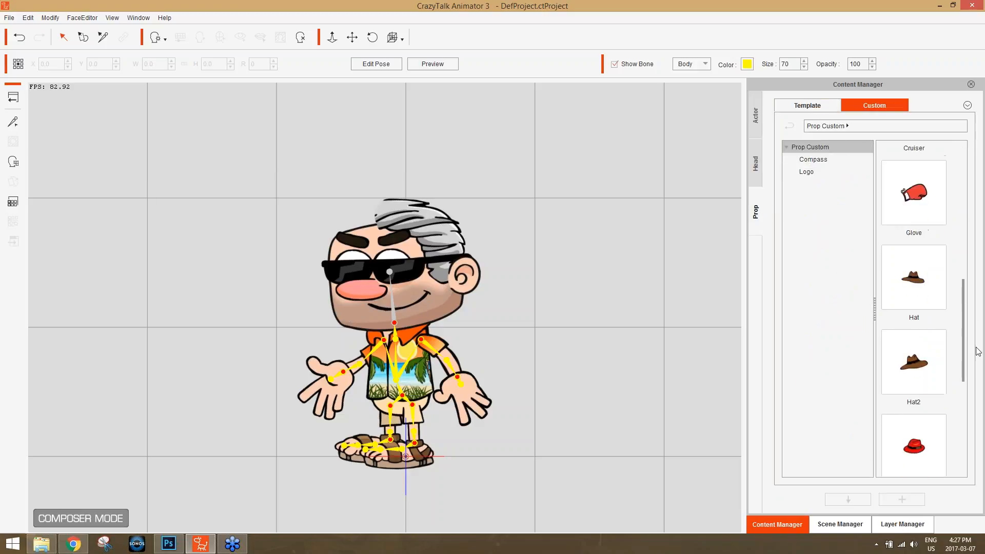
pyautogui.moveTo(930, 306); pyautogui.dragTo(391, 304)
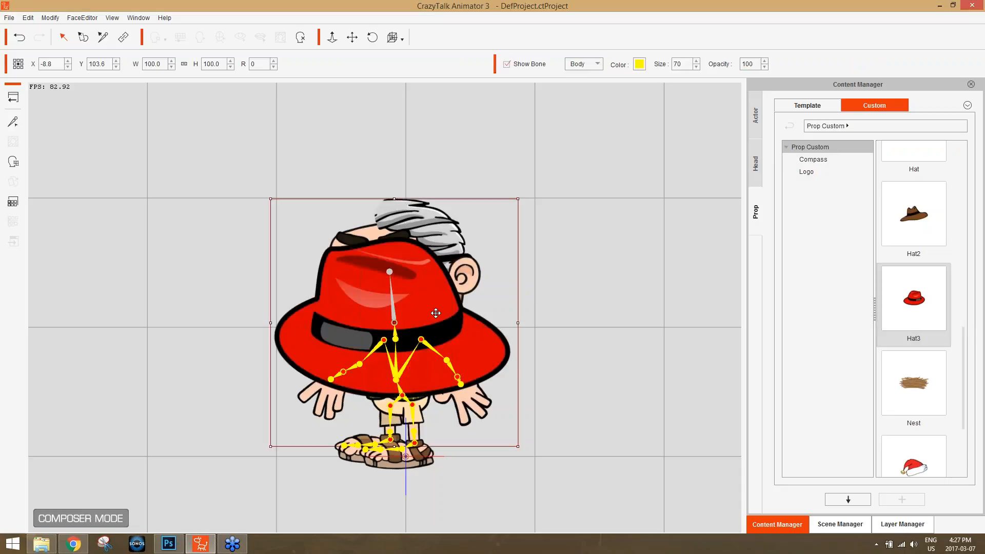
# Place the red hat on Marv's head at X -7.2, Y 190.2 and narrow its width to 91.5.
pyautogui.moveTo(430, 250); pyautogui.dragTo(443, 173)
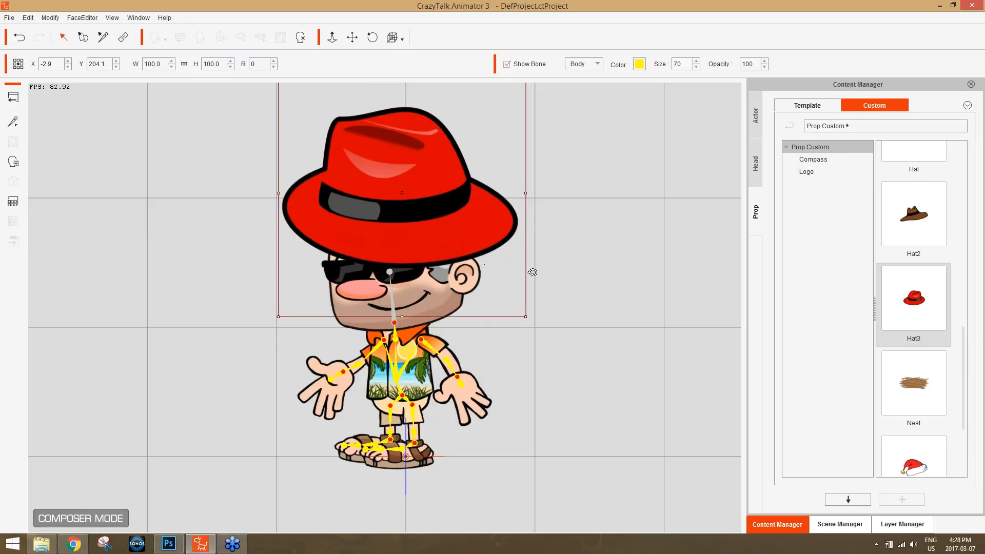
pyautogui.moveTo(527, 191)
pyautogui.mouseDown()
pyautogui.moveTo(132, 189)
pyautogui.moveTo(516, 177)
pyautogui.mouseUp()
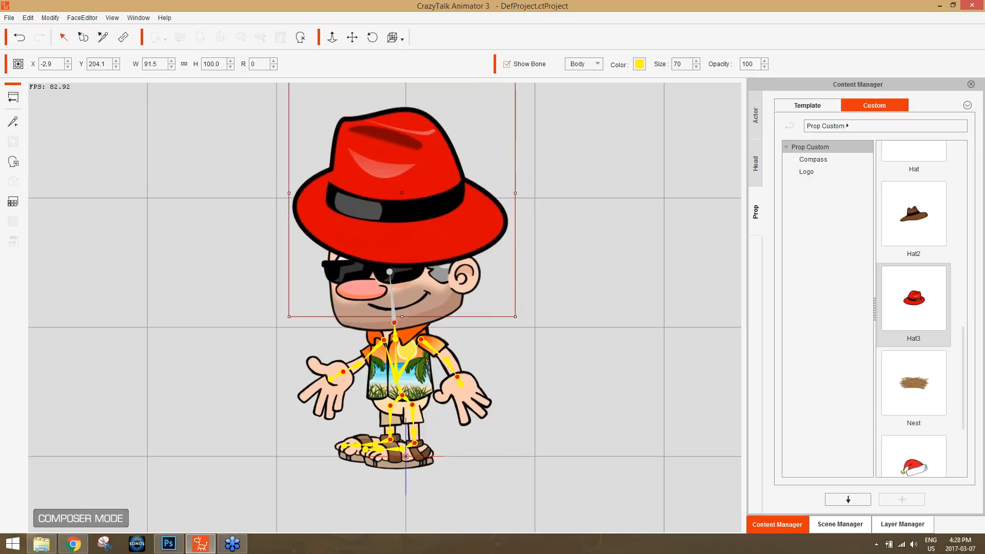
pyautogui.moveTo(412, 173); pyautogui.dragTo(409, 193)
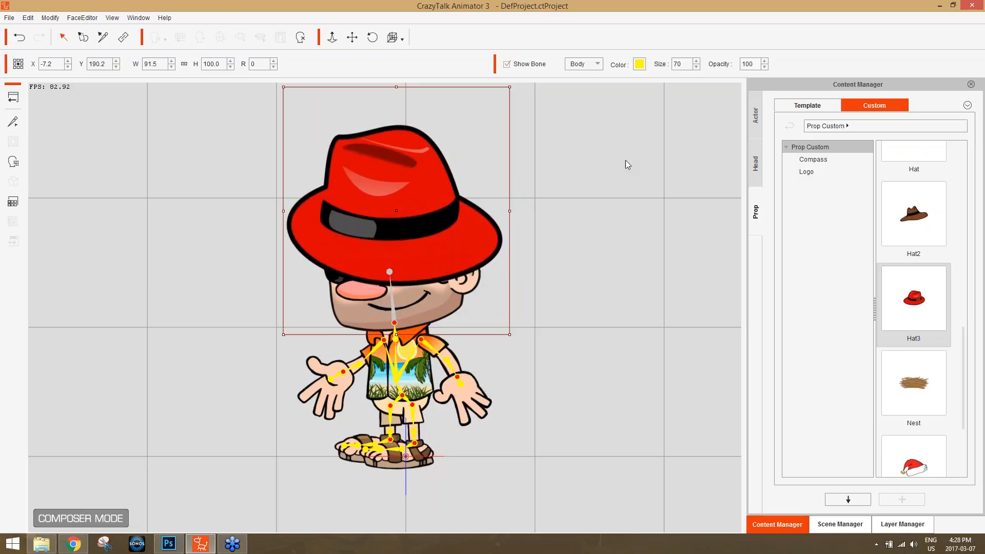
pyautogui.moveTo(502, 348); pyautogui.dragTo(488, 306)
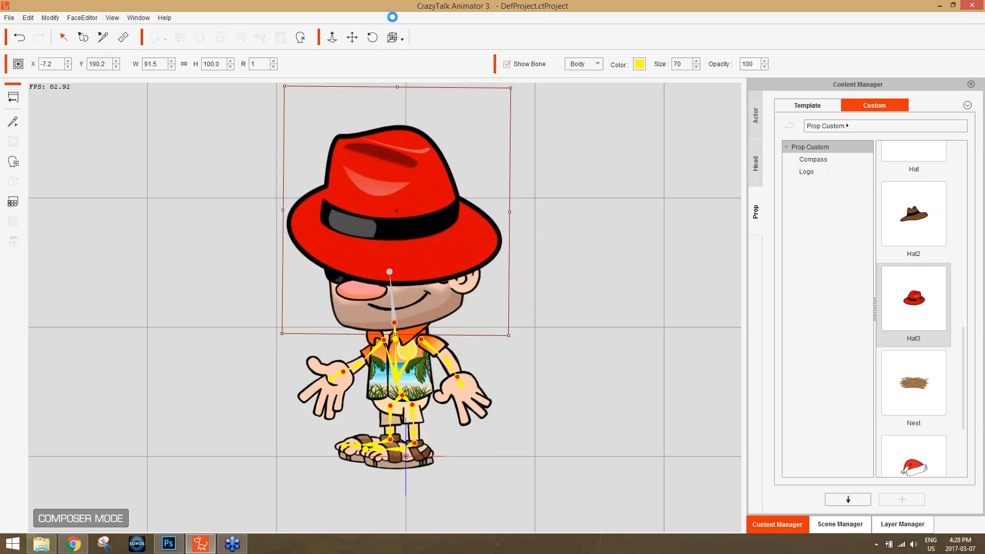
pyautogui.hotkey('ctrl', 'z')
# Leave Composer Mode and return Marv to Stage Mode.
pyautogui.click(404, 39)
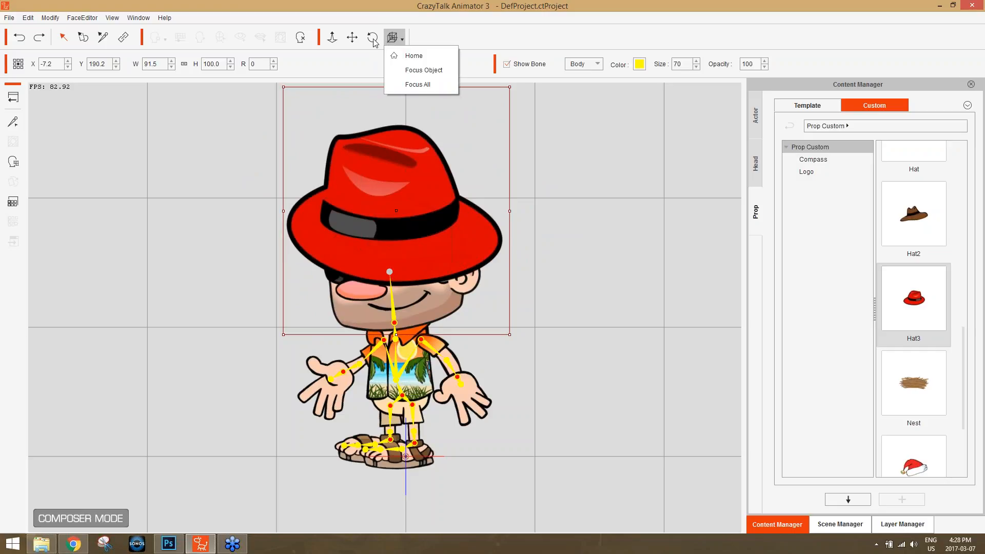
pyautogui.click(332, 21)
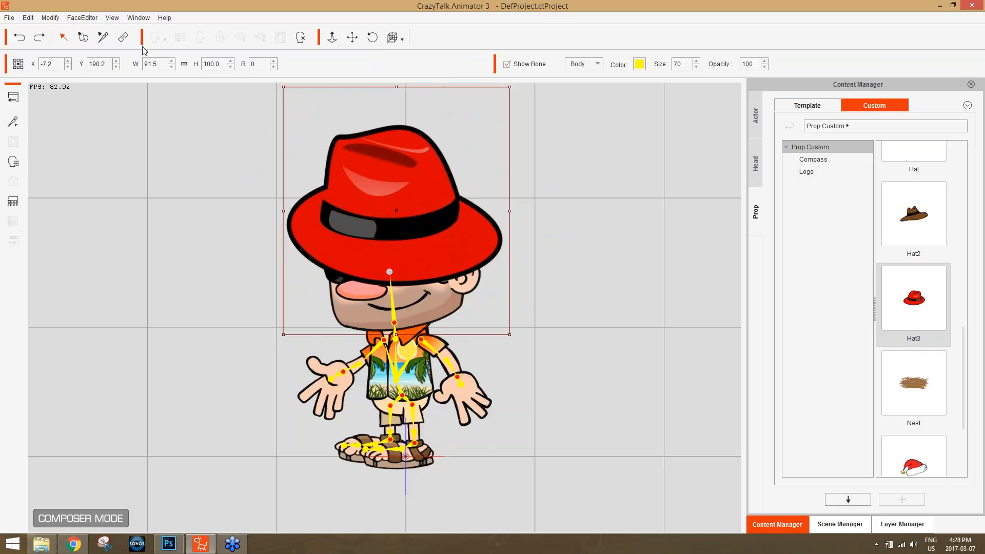
pyautogui.click(12, 96)
# Mirror the red hat on Marv and fit it above his sunglasses at X 26.6, Y 140.0, scaled to 77.2.
pyautogui.click(448, 187)
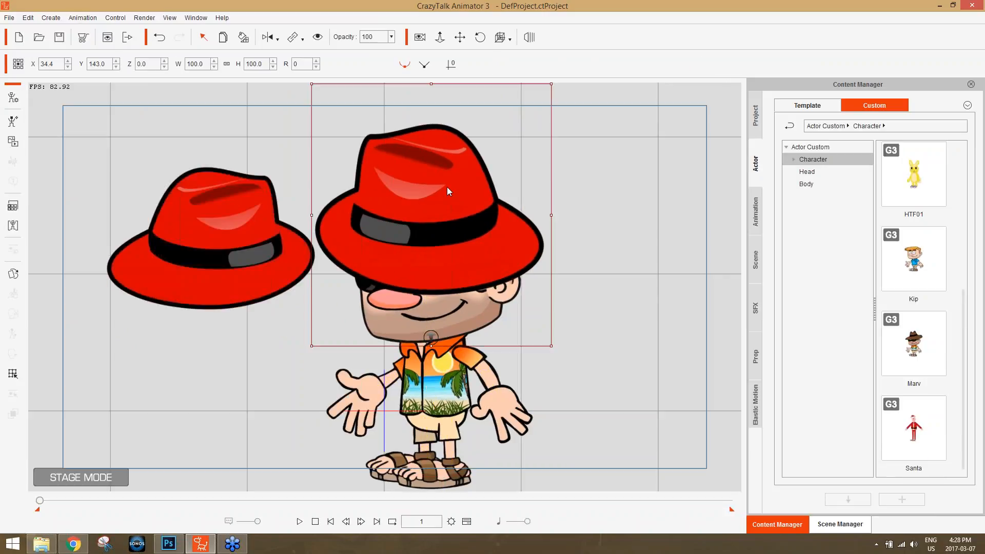
pyautogui.moveTo(480, 221); pyautogui.dragTo(461, 199)
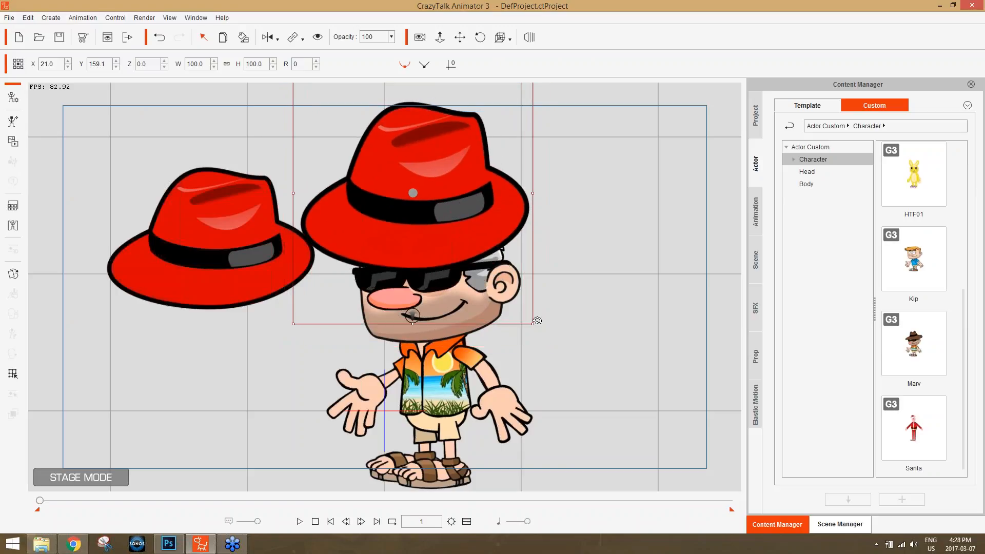
pyautogui.moveTo(534, 325); pyautogui.dragTo(511, 296)
pyautogui.moveTo(448, 201); pyautogui.dragTo(456, 229)
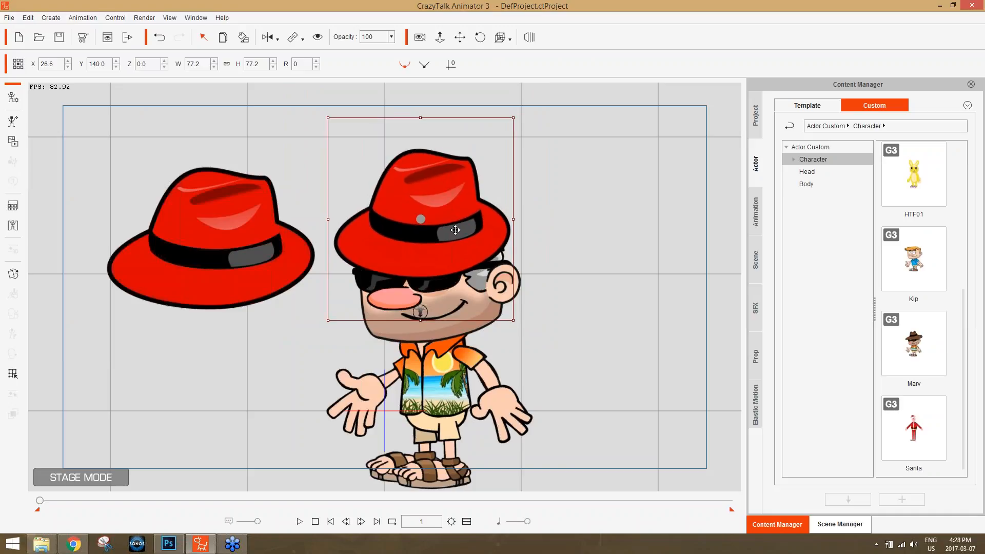
# Move Marv away from the separate red hat to X 106.5, Y -19.0.
pyautogui.click(247, 261)
pyautogui.moveTo(427, 359); pyautogui.dragTo(528, 346)
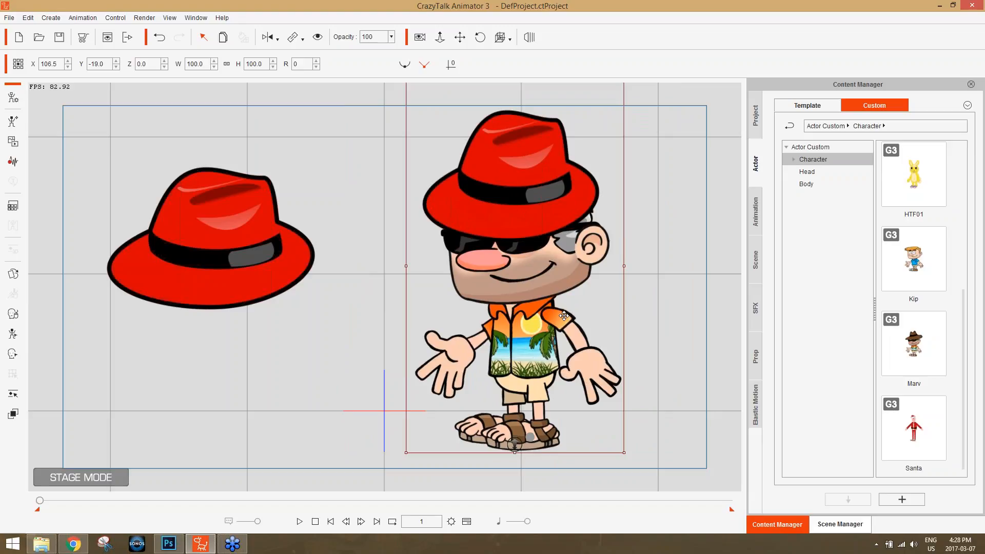
# Delete the separate red hat from the stage and move the character to the stage's centre.
pyautogui.click(225, 241)
pyautogui.press('Delete')
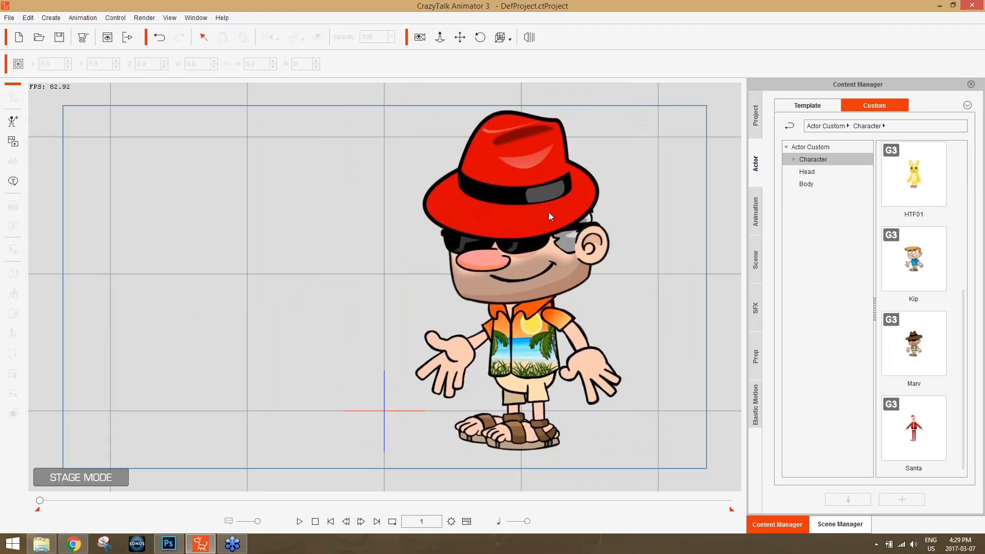
pyautogui.moveTo(529, 322); pyautogui.dragTo(423, 343)
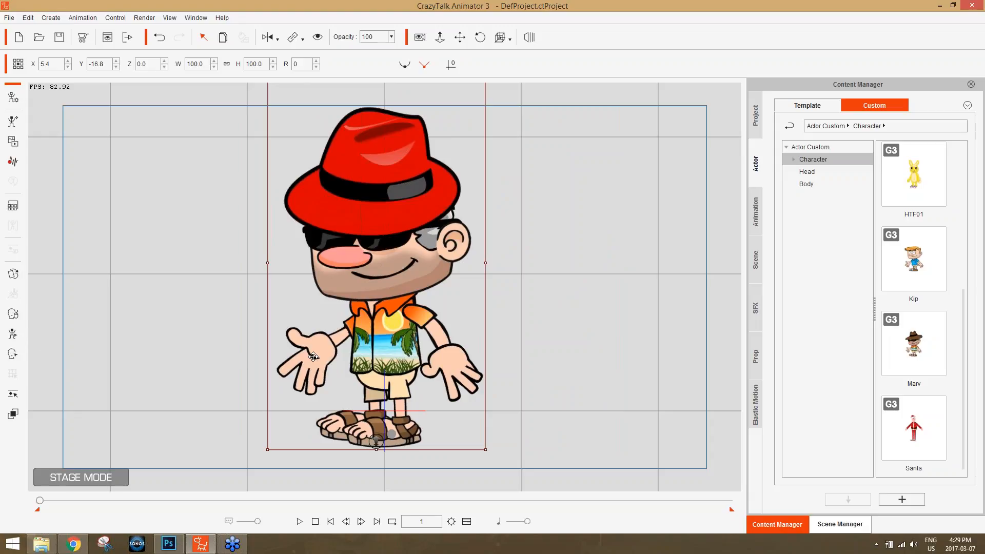
# Replace the character's open right hand on the stage with the cocktail 1 sprite.
pyautogui.click(13, 274)
pyautogui.click(311, 360)
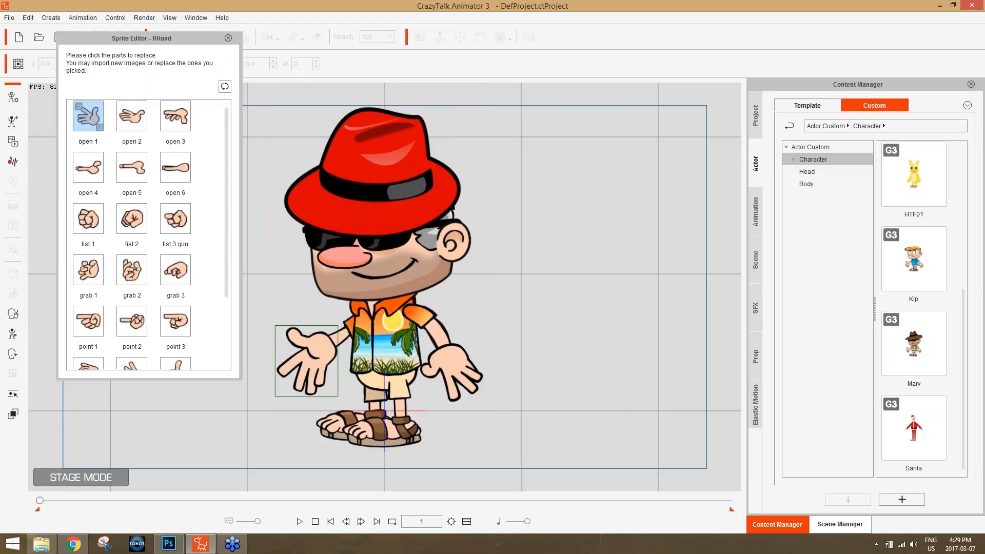
pyautogui.scroll(-5, 224, 170)
pyautogui.click(133, 333)
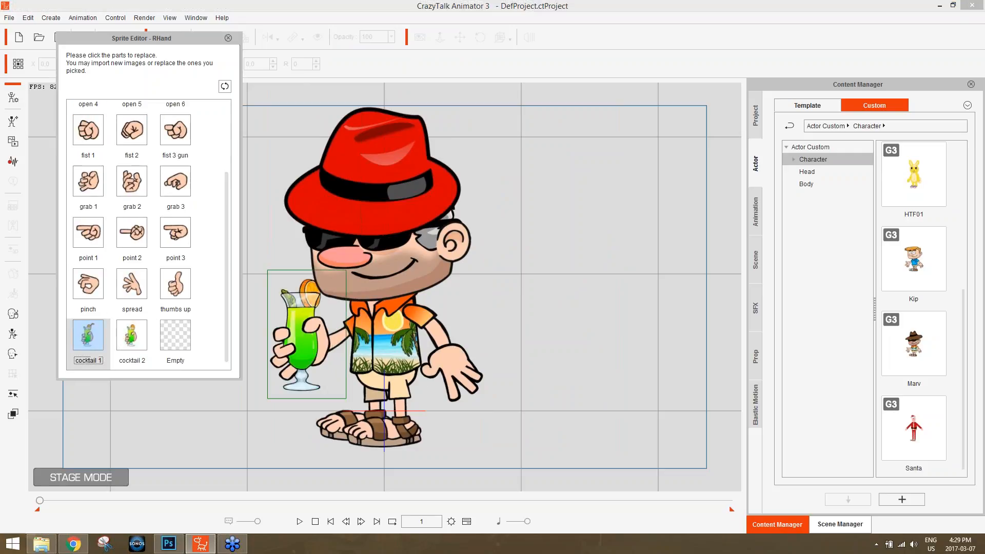
pyautogui.click(98, 342)
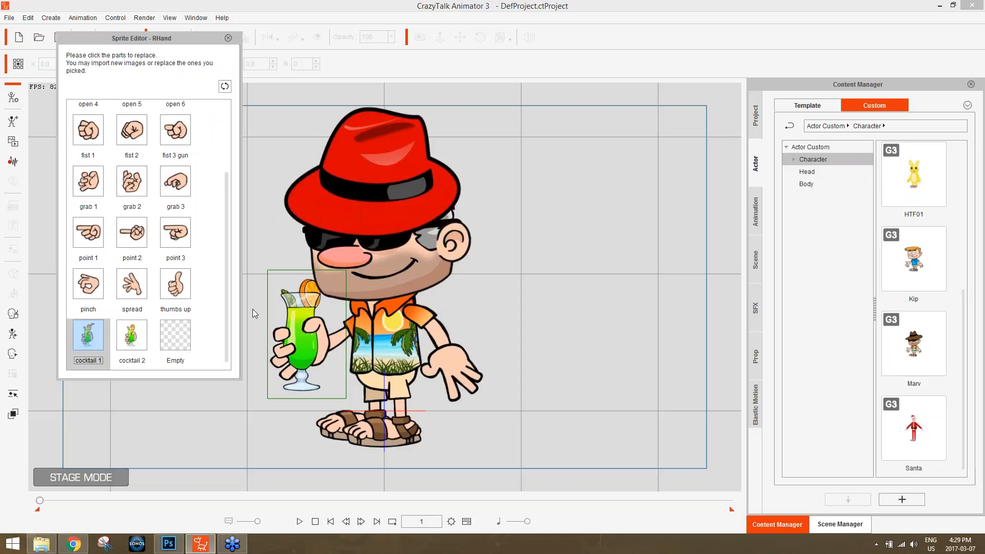
pyautogui.click(228, 39)
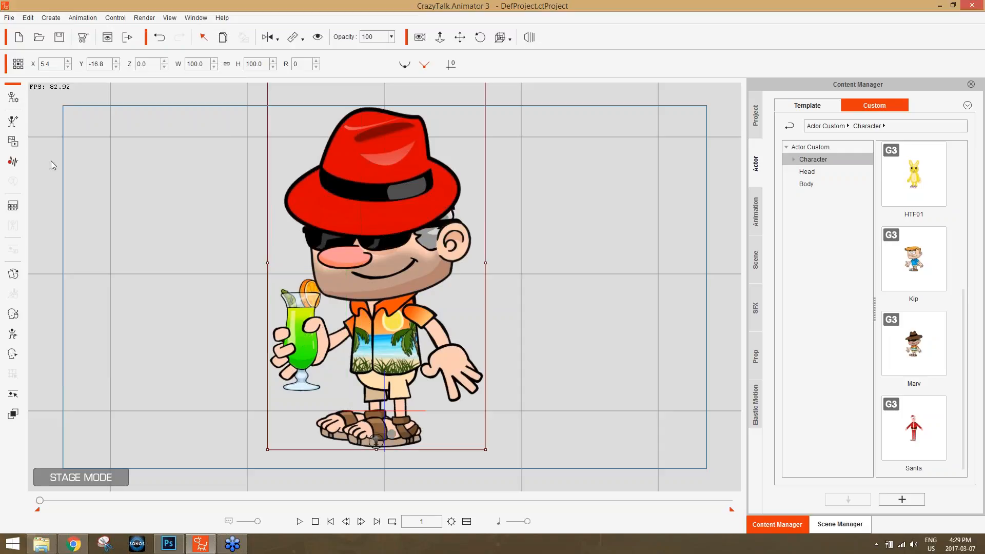
# Open the character in Composer and preview the cocktail 1 and cocktail 2 sprites on its right hand.
pyautogui.click(13, 97)
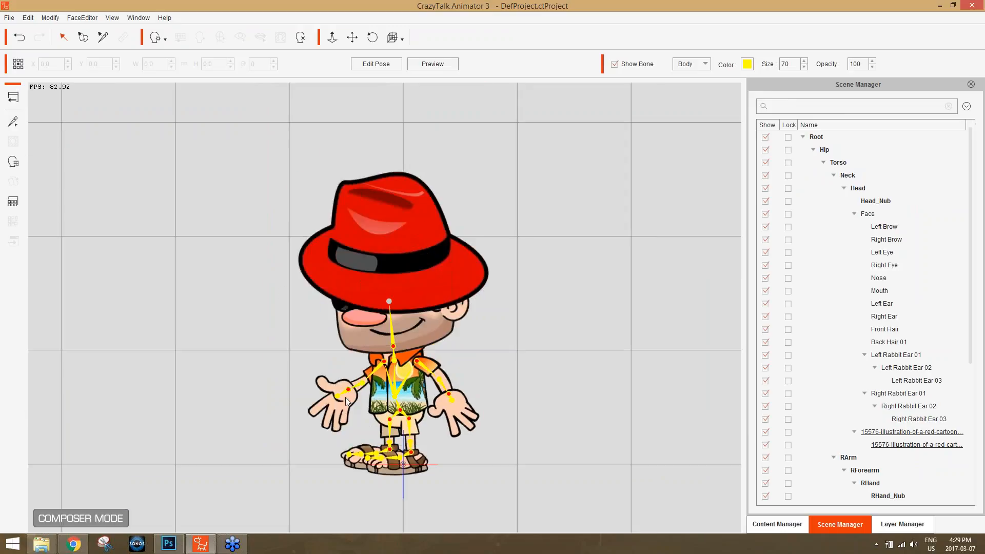
pyautogui.click(344, 392)
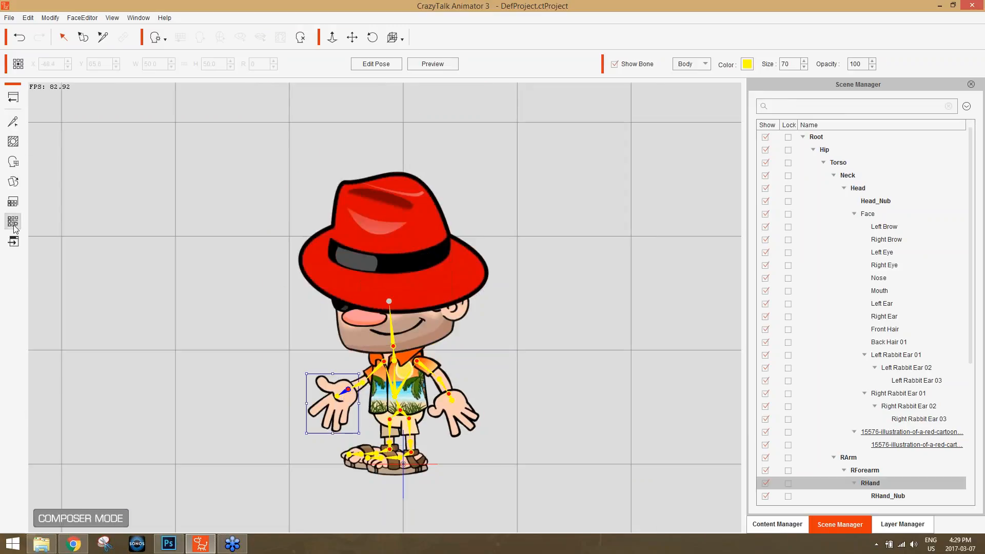
pyautogui.click(13, 181)
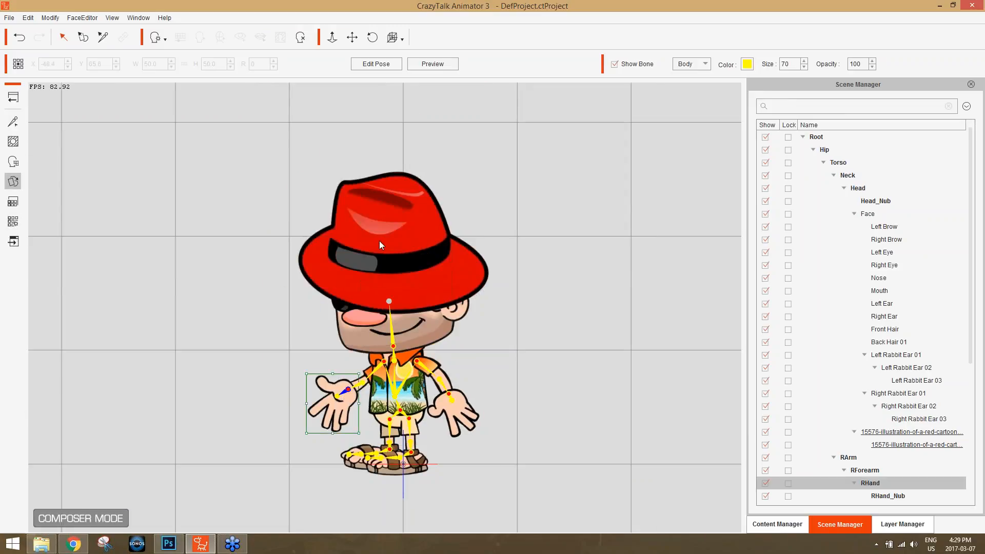
pyautogui.moveTo(224, 189); pyautogui.dragTo(236, 336)
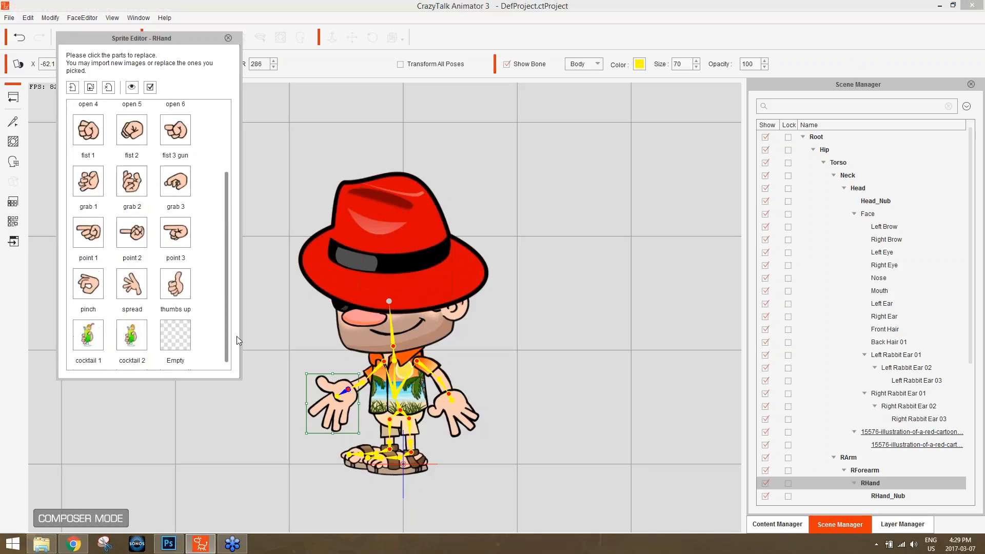
pyautogui.click(101, 339)
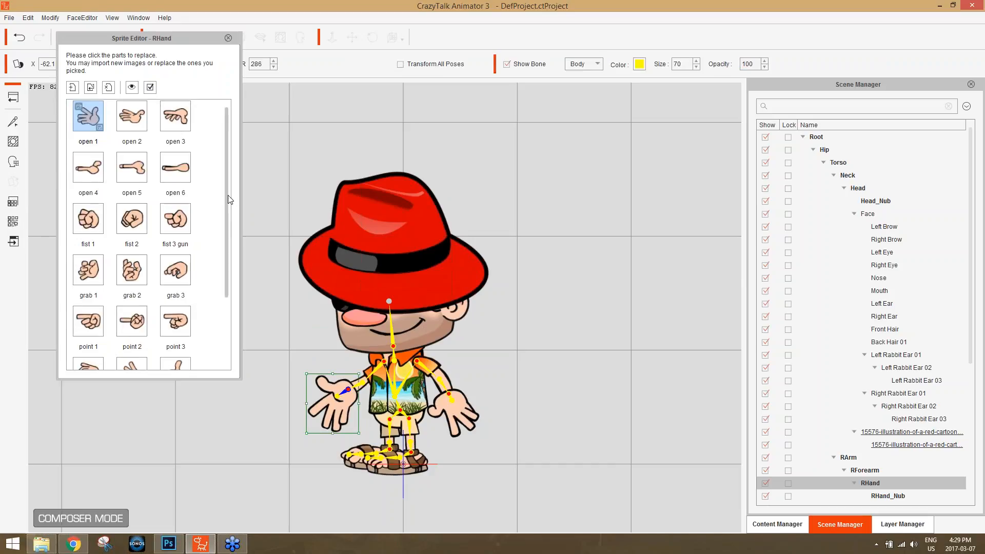
pyautogui.scroll(-3, 230, 199)
pyautogui.click(88, 336)
pyautogui.click(133, 339)
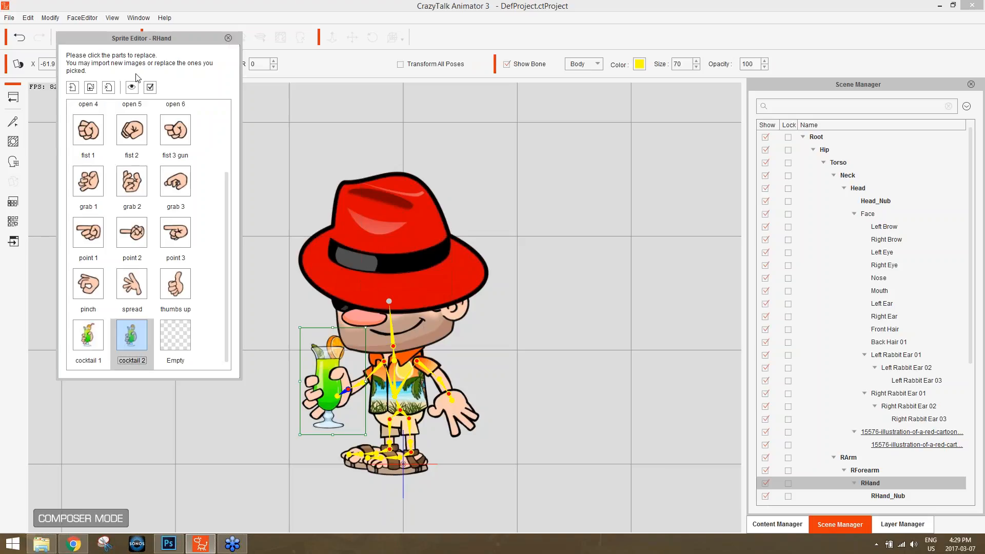
pyautogui.click(228, 38)
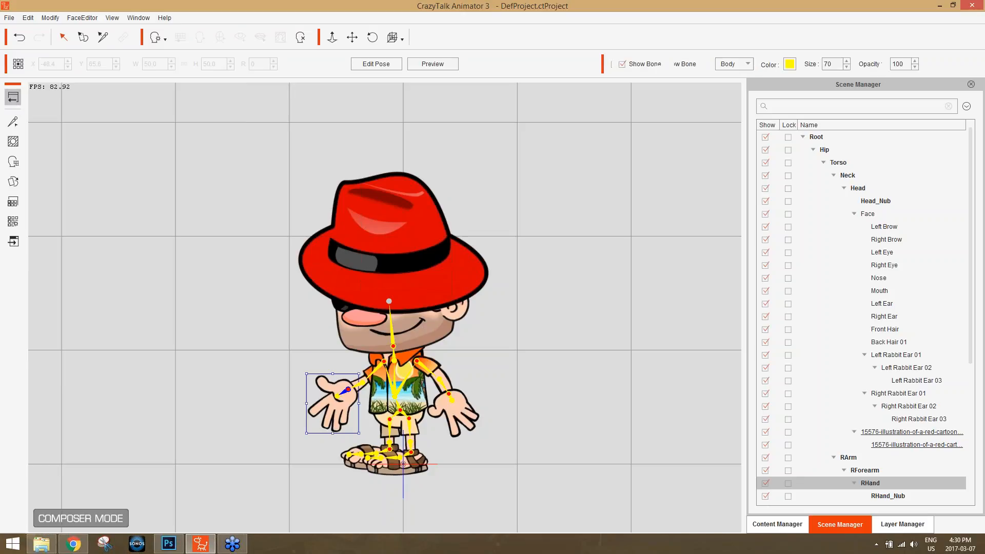
# Return from Composer to the stage and delete the character.
pyautogui.click(13, 98)
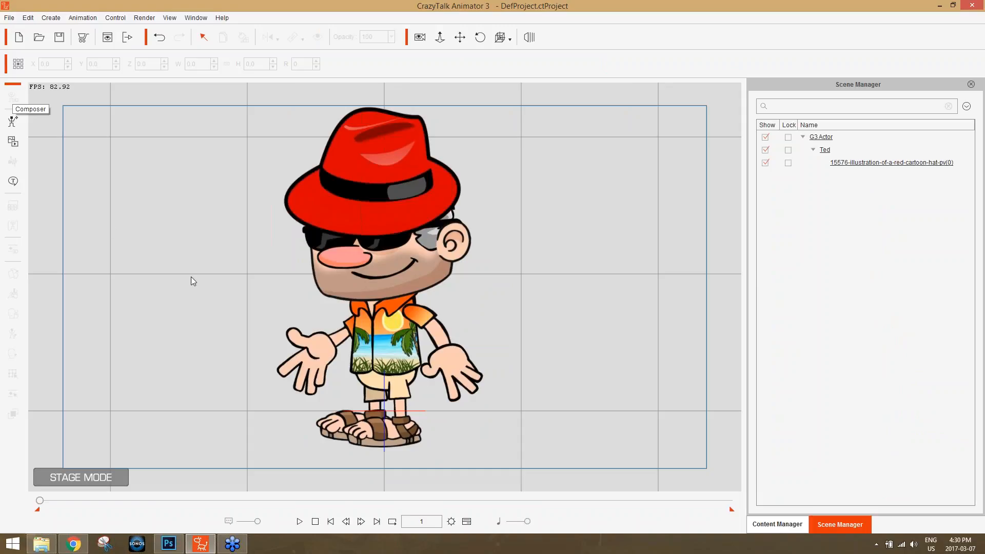
pyautogui.click(420, 288)
pyautogui.press('Delete')
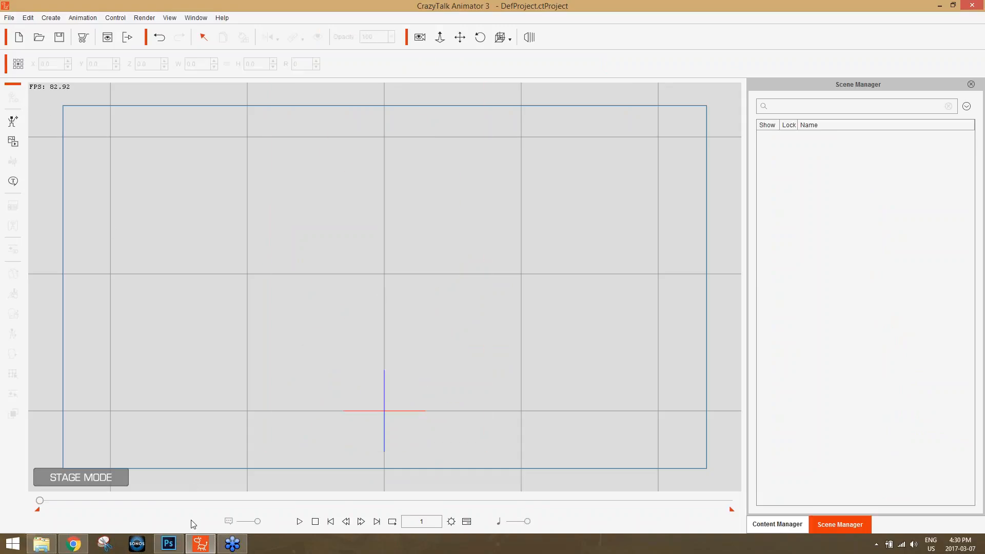
# Find the Happy Tree Friends characters image in the CTA Class folder and examine its figures up close.
pyautogui.click(50, 545)
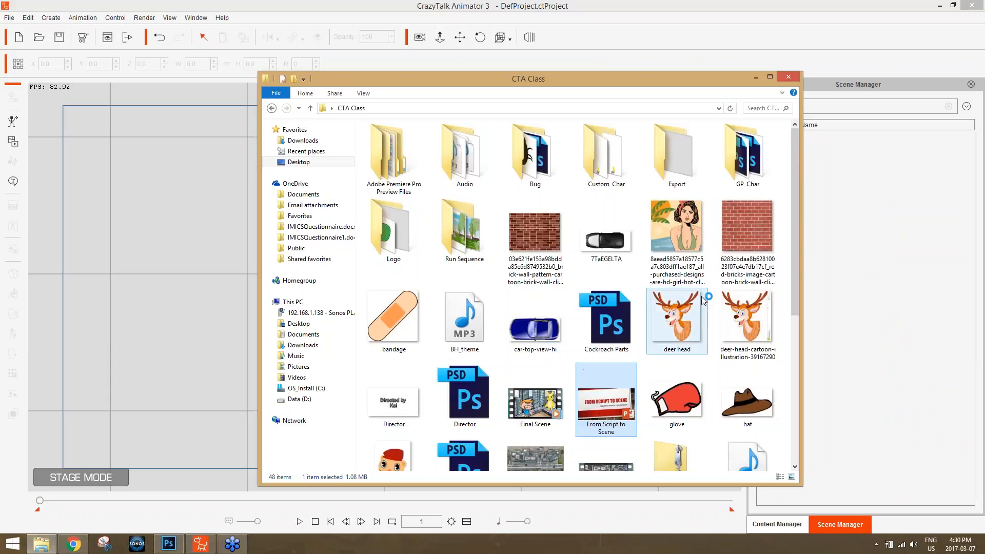
pyautogui.moveTo(794, 217); pyautogui.dragTo(802, 389)
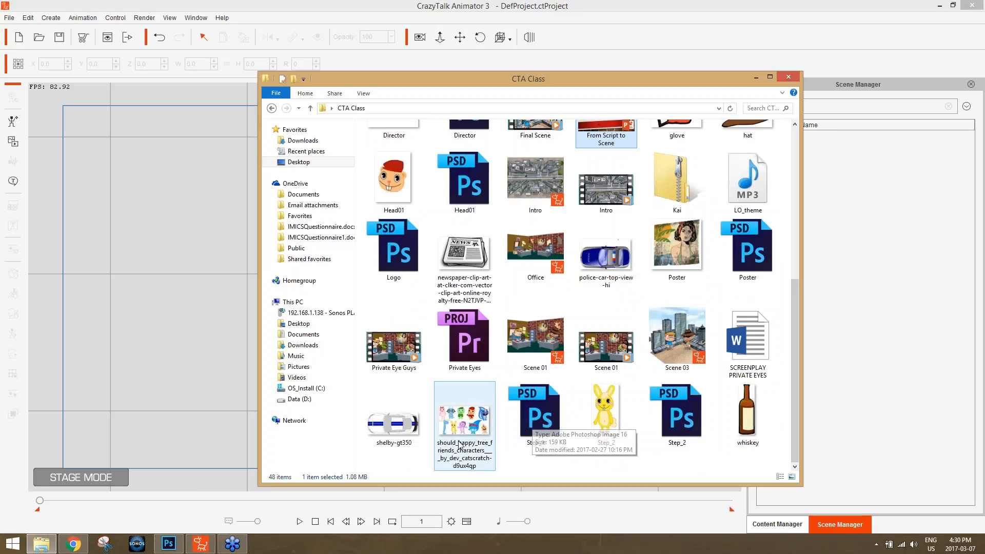
pyautogui.doubleClick(462, 421)
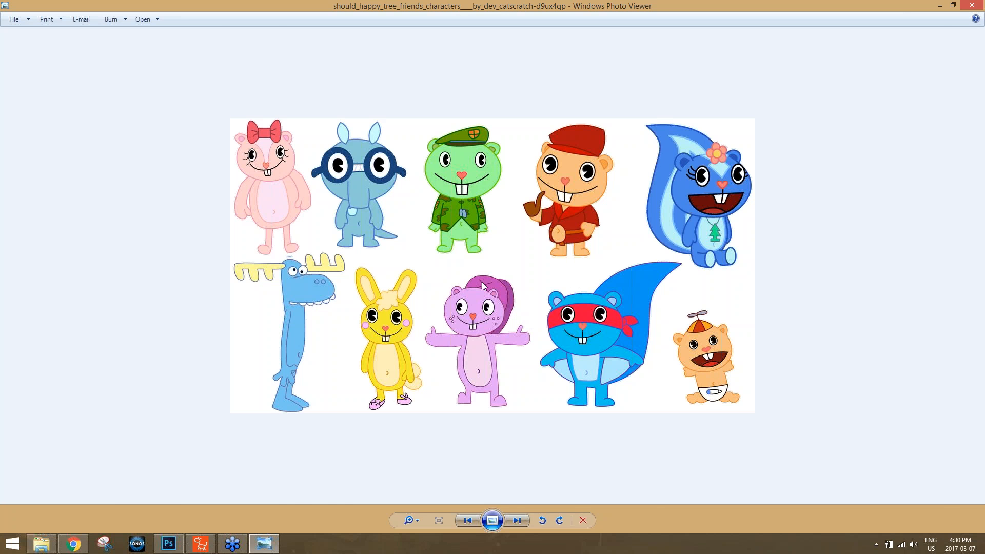
pyautogui.scroll(5, 483, 285)
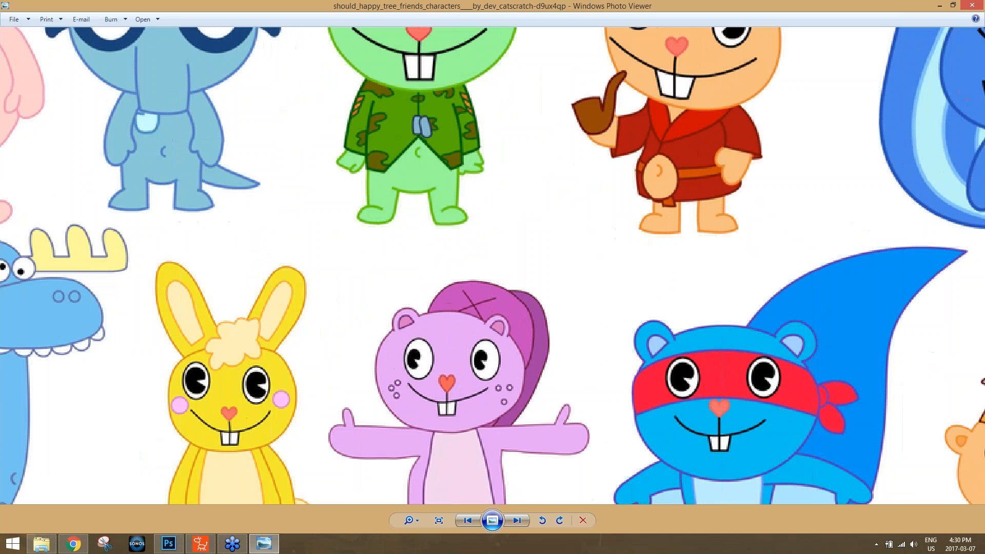
pyautogui.scroll(-5, 482, 285)
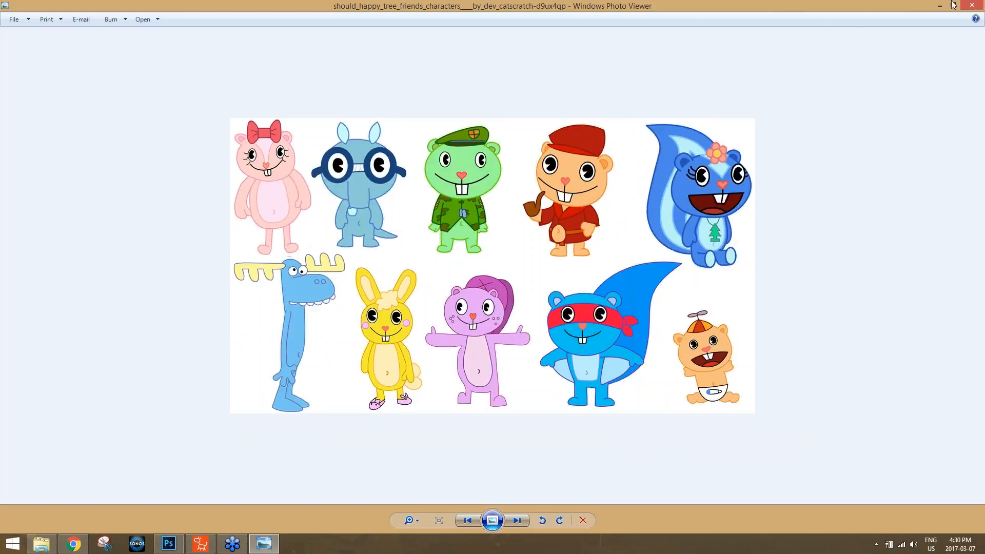
pyautogui.moveTo(974, 6)
pyautogui.click(980, 9)
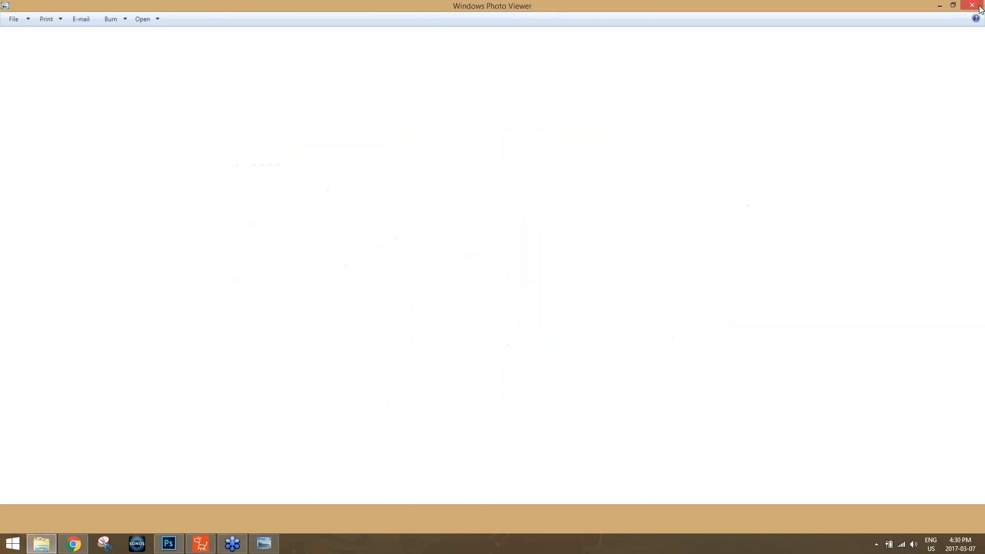
# Switch to Photoshop and close the open images Normal.png, 7 grey.png and 1 blonde.png.
pyautogui.click(162, 545)
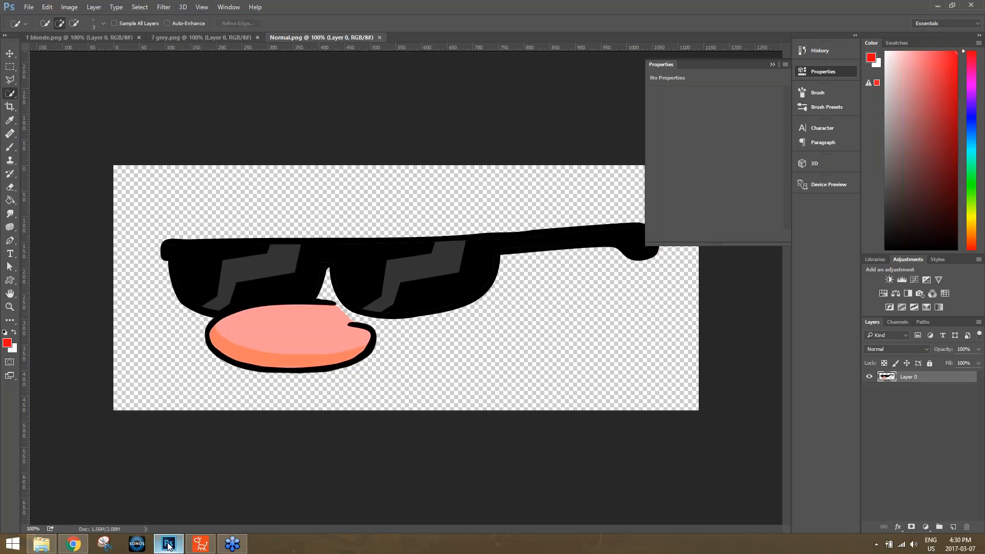
pyautogui.click(380, 37)
pyautogui.click(257, 38)
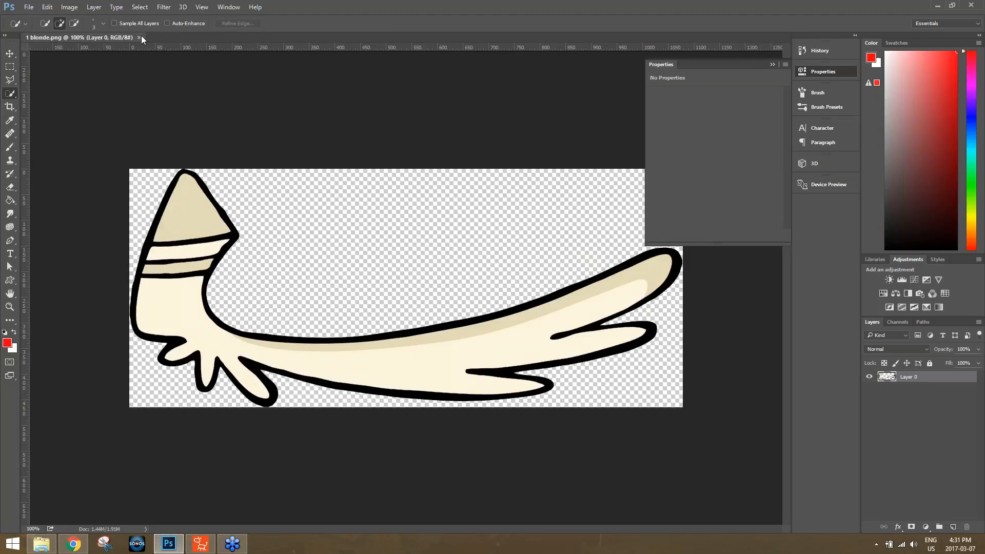
pyautogui.click(139, 37)
# Open the Happy Tree Friends characters image from the CTA Class folder in Photoshop.
pyautogui.click(41, 544)
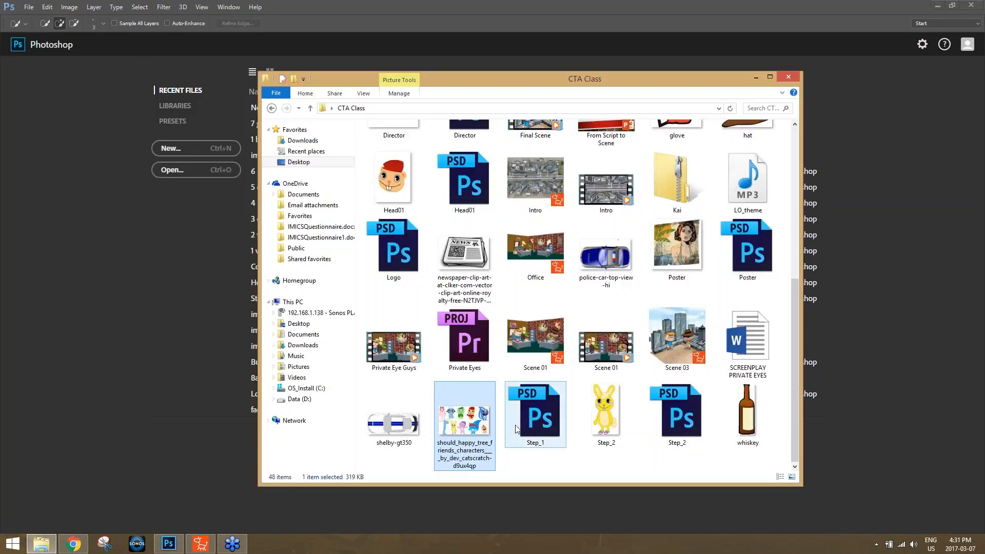
pyautogui.moveTo(465, 413); pyautogui.dragTo(167, 294)
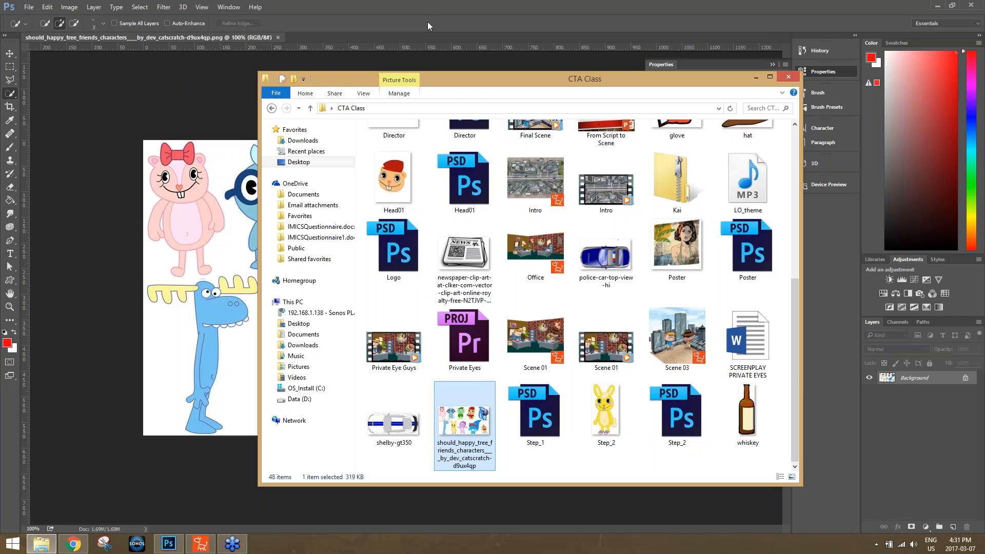
pyautogui.click(430, 5)
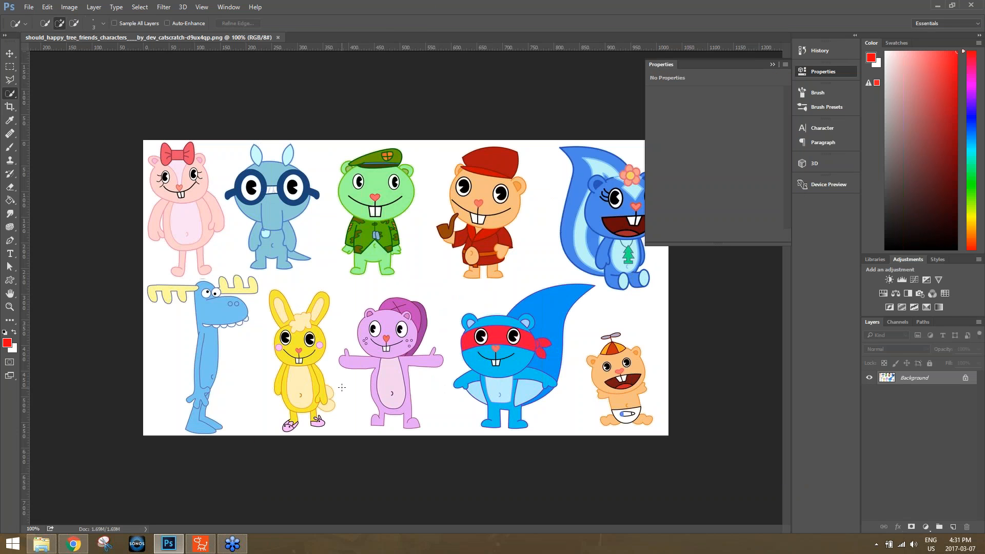
# Select the whole yellow rabbit, including its ears, slippers and tail, with the Quick Selection tool.
pyautogui.scroll(5, 342, 388)
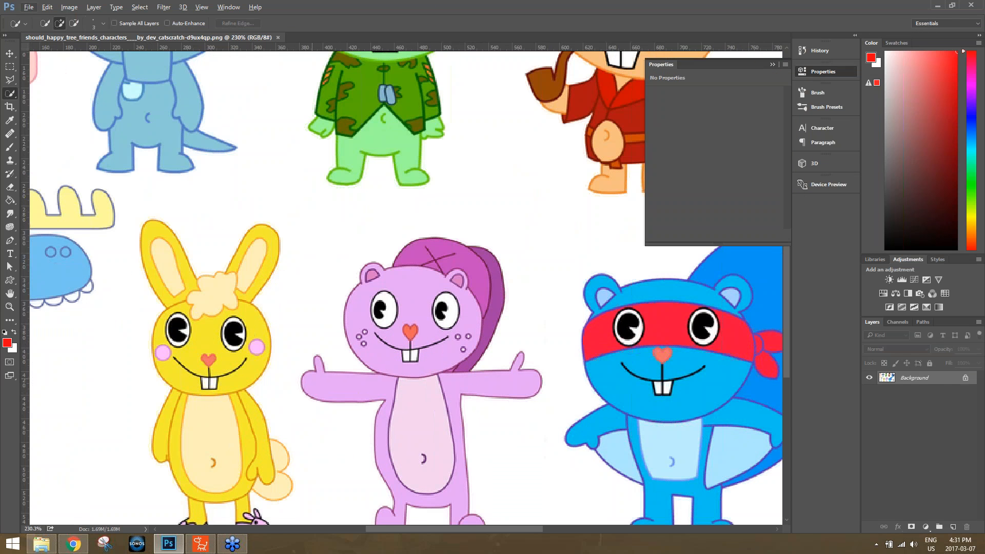
pyautogui.moveTo(303, 337); pyautogui.dragTo(409, 214)
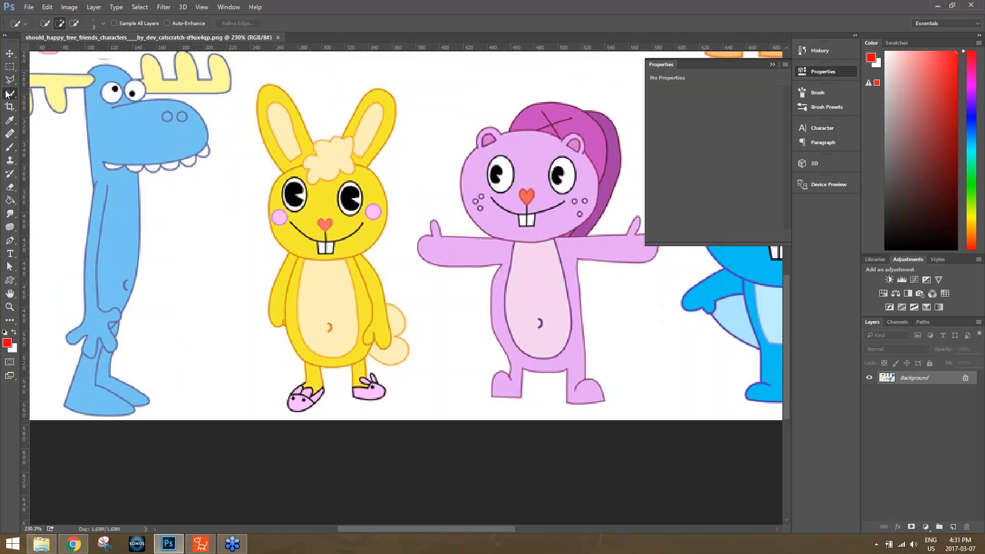
pyautogui.moveTo(260, 145); pyautogui.dragTo(271, 99)
pyautogui.moveTo(321, 154)
pyautogui.mouseDown()
pyautogui.moveTo(374, 99)
pyautogui.moveTo(371, 207)
pyautogui.moveTo(342, 188)
pyautogui.moveTo(297, 203)
pyautogui.moveTo(309, 287)
pyautogui.moveTo(291, 270)
pyautogui.mouseUp()
pyautogui.moveTo(311, 377); pyautogui.dragTo(300, 403)
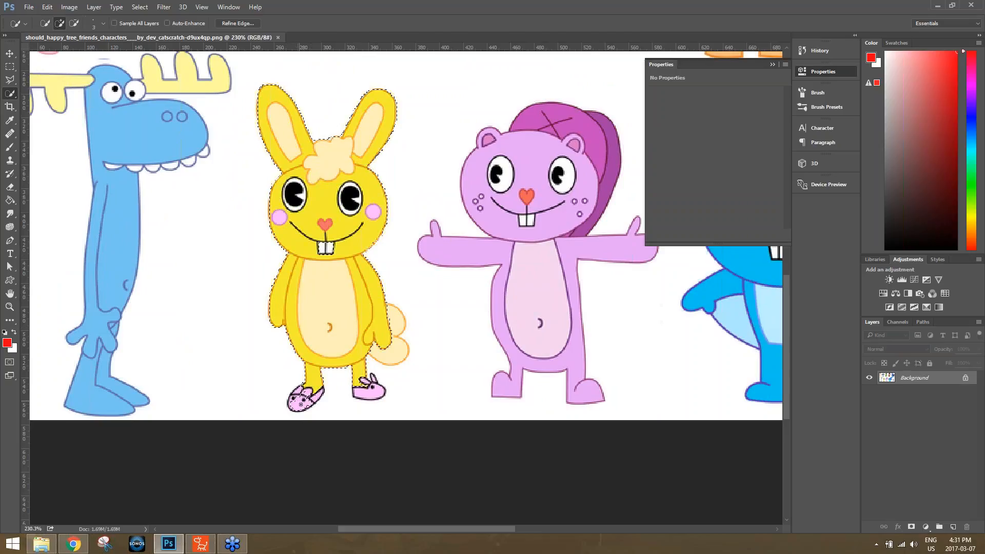
pyautogui.click(316, 395)
pyautogui.click(366, 389)
pyautogui.click(384, 358)
# Copy the selected rabbit into a new transparent document 800 pixels wide and 1000 pixels high.
pyautogui.click(29, 7)
pyautogui.click(36, 17)
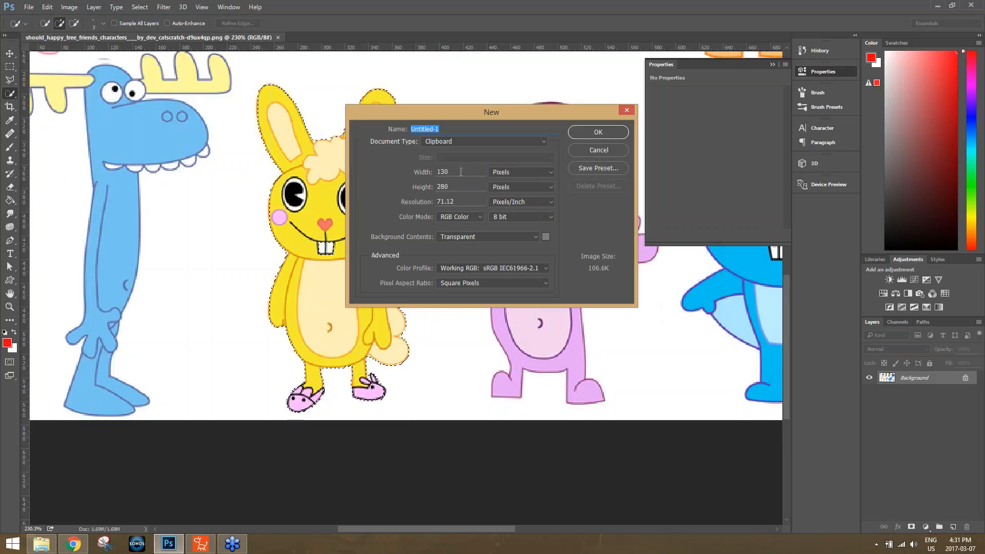
pyautogui.click(480, 170)
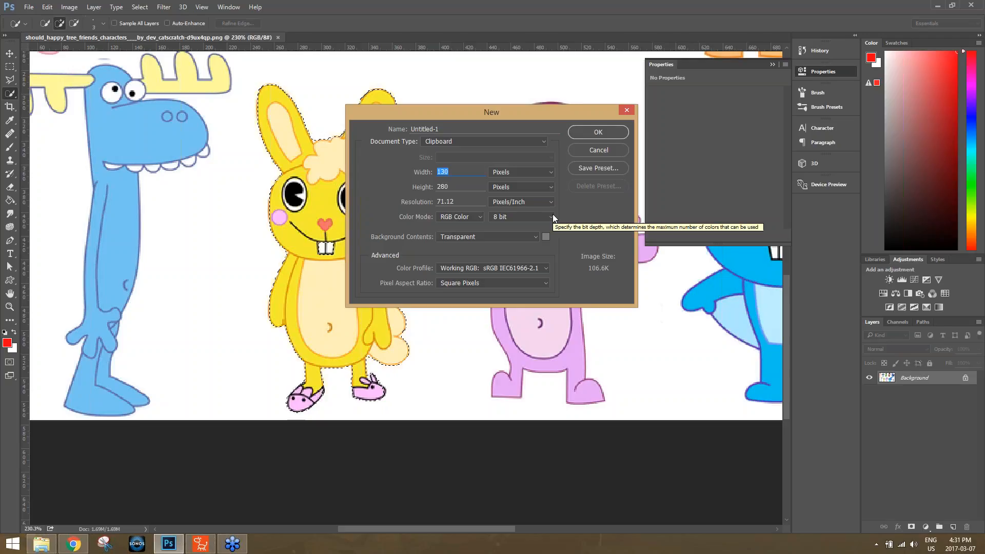
pyautogui.write('800')
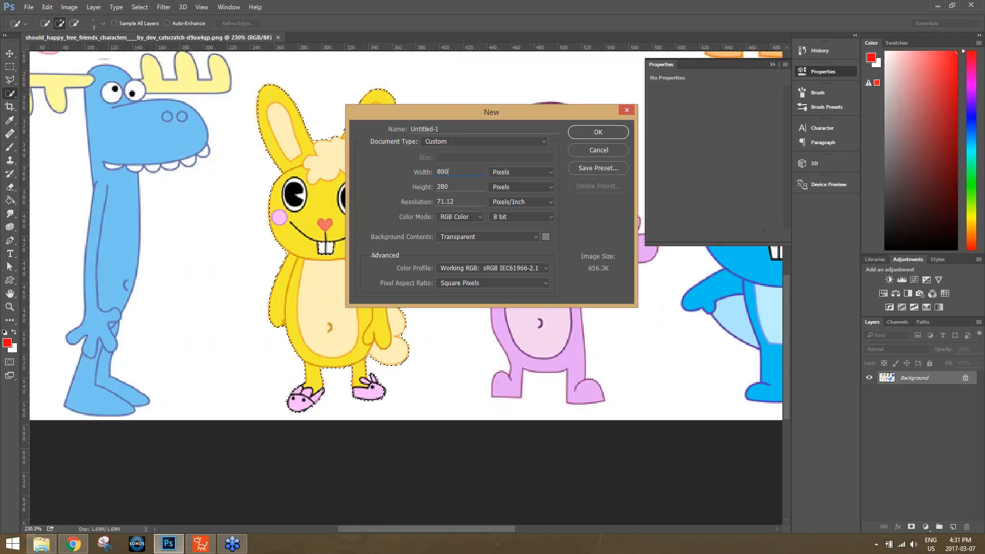
pyautogui.press('Tab')
pyautogui.write('1000')
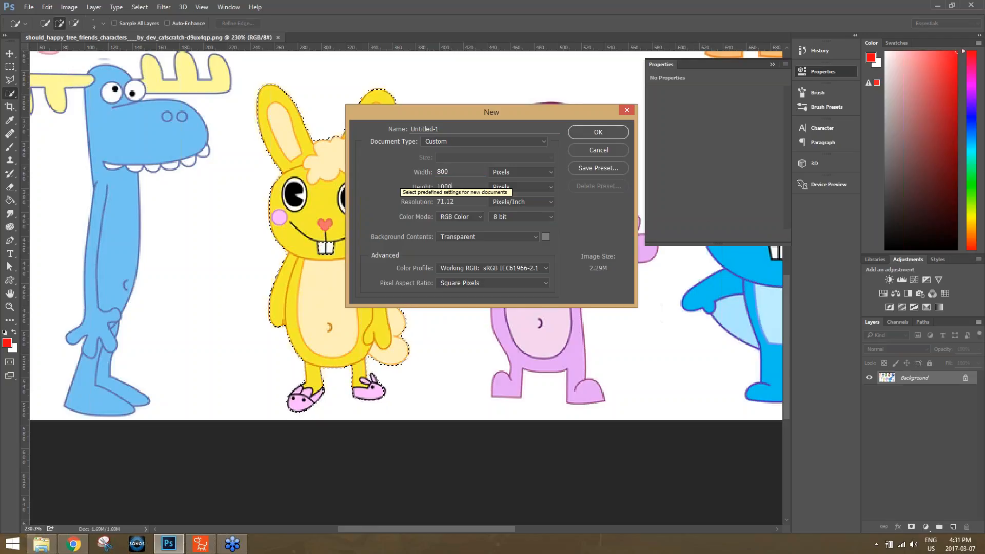
pyautogui.click(608, 134)
pyautogui.hotkey('ctrl', 'v')
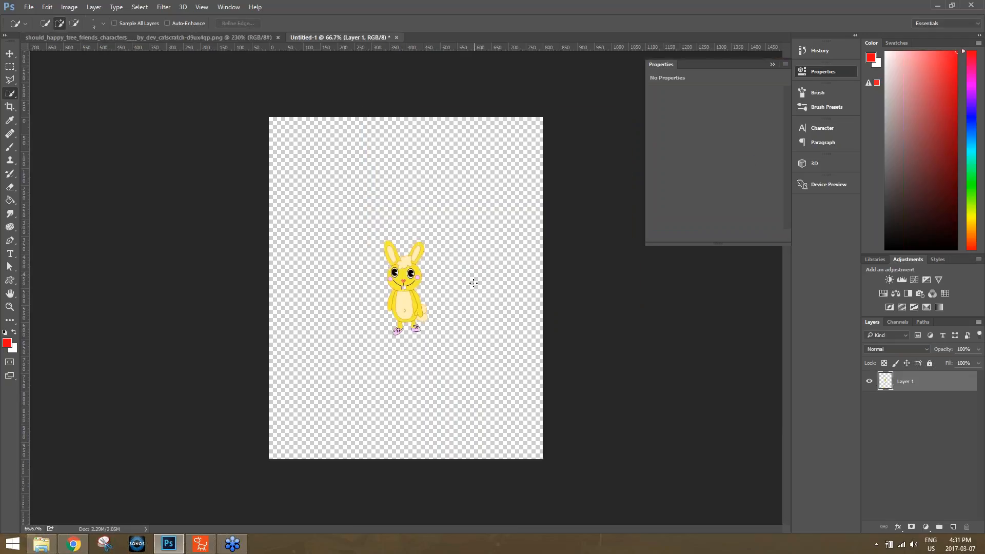
# Scale the rabbit up to about 286% with Free Transform and place it slightly left of the canvas centre.
pyautogui.hotkey('ctrl', 't')
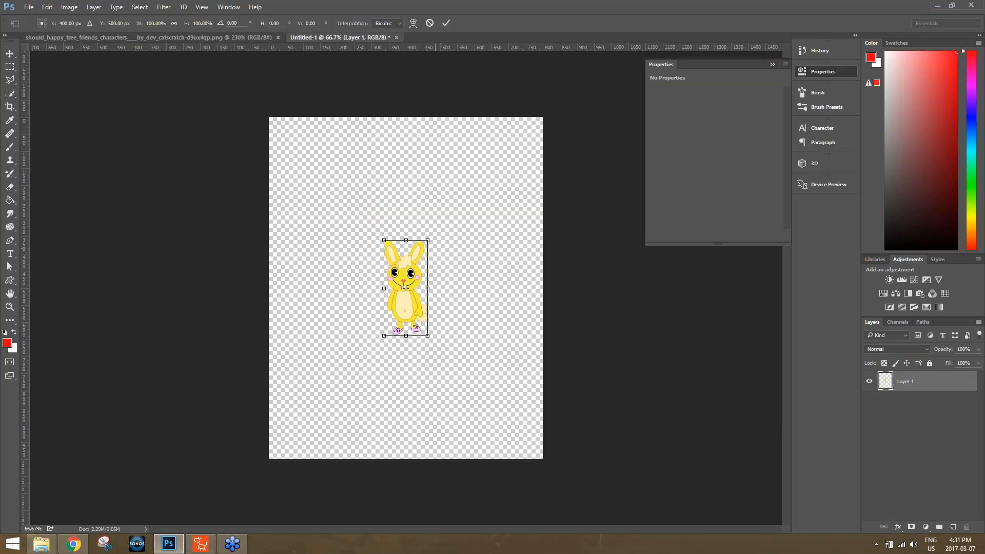
pyautogui.moveTo(429, 240); pyautogui.dragTo(487, 135)
pyautogui.hotkey('ctrl', 'z')
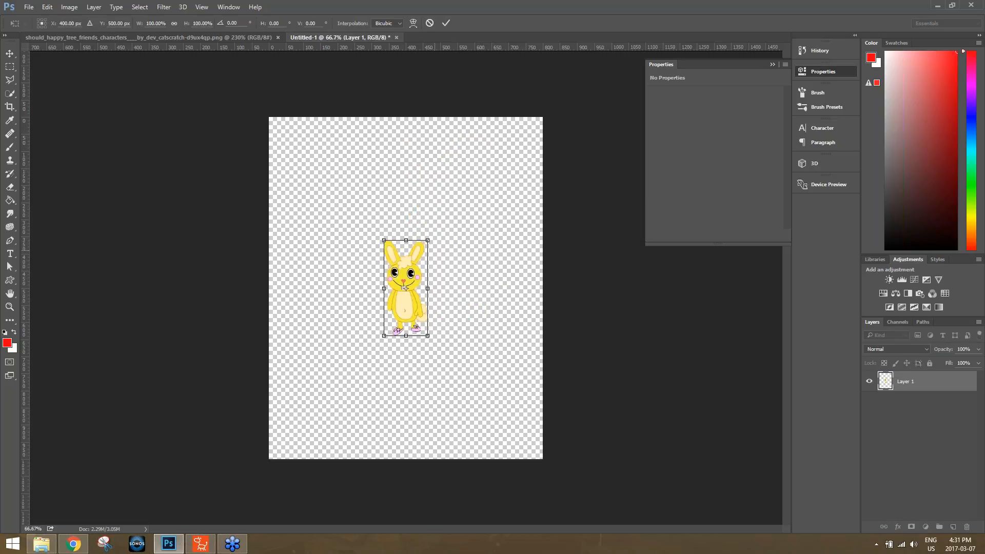
pyautogui.moveTo(428, 240); pyautogui.dragTo(566, 88)
pyautogui.moveTo(457, 177); pyautogui.dragTo(420, 248)
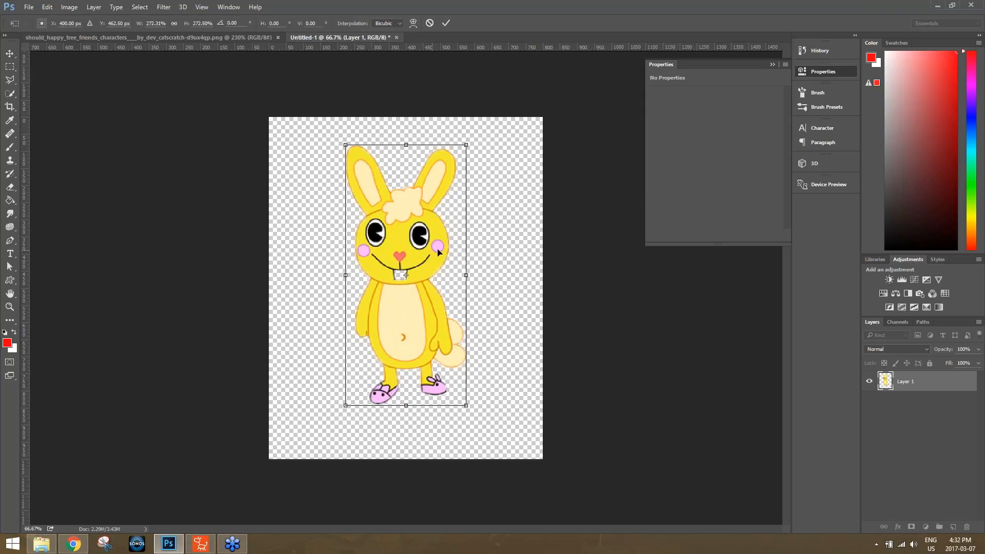
pyautogui.moveTo(470, 411)
pyautogui.mouseDown()
pyautogui.moveTo(480, 426)
pyautogui.moveTo(464, 429)
pyautogui.moveTo(472, 419)
pyautogui.mouseUp()
pyautogui.hotkey('ctrl', 'z')
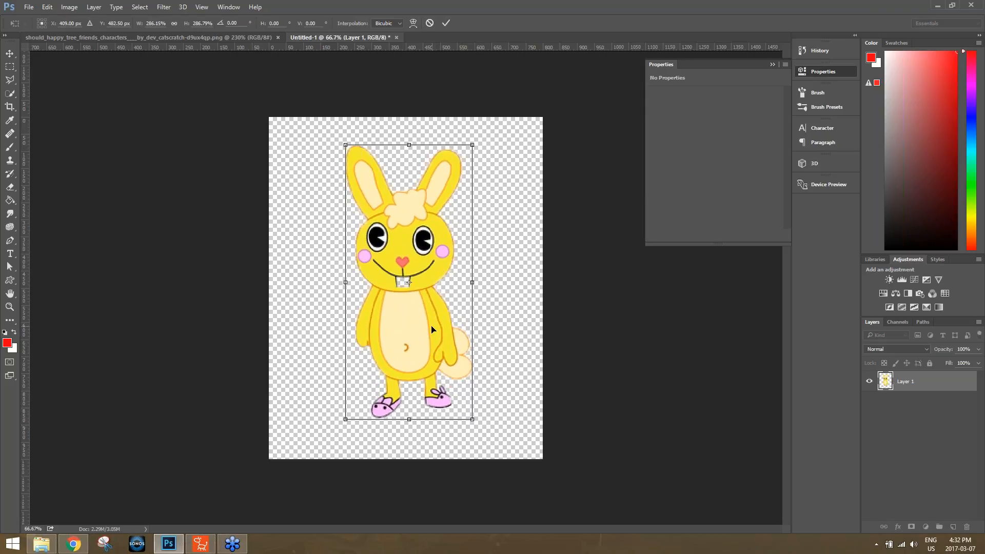
pyautogui.moveTo(424, 329); pyautogui.dragTo(407, 328)
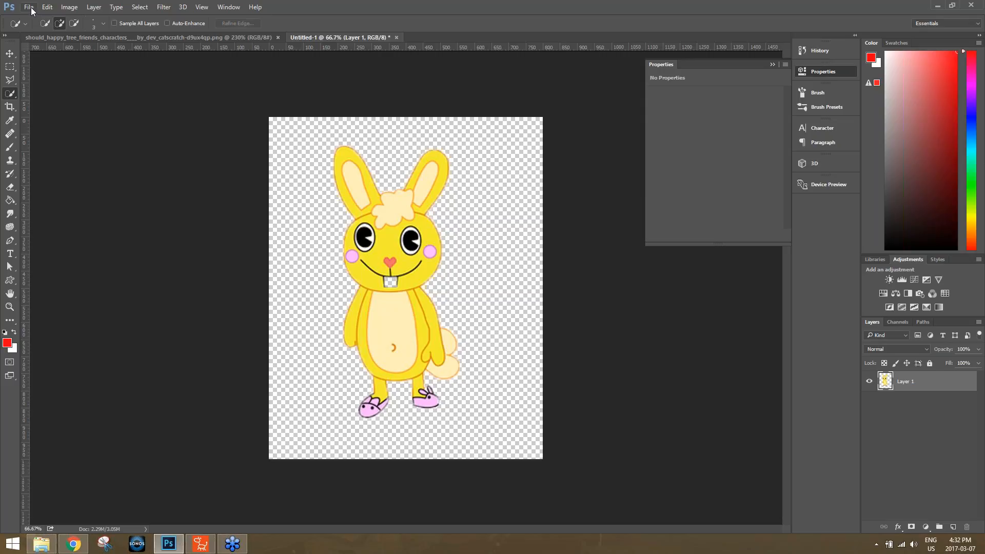
# Open 1 vector build from the GP_Char folder in CTA Class and compare it with the rabbit document.
pyautogui.click(41, 544)
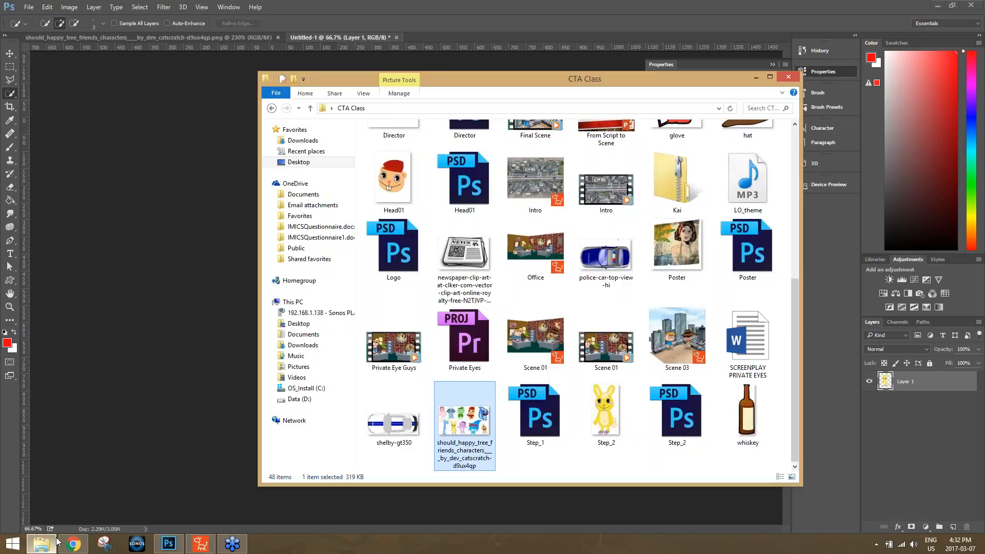
pyautogui.moveTo(793, 285); pyautogui.dragTo(768, 143)
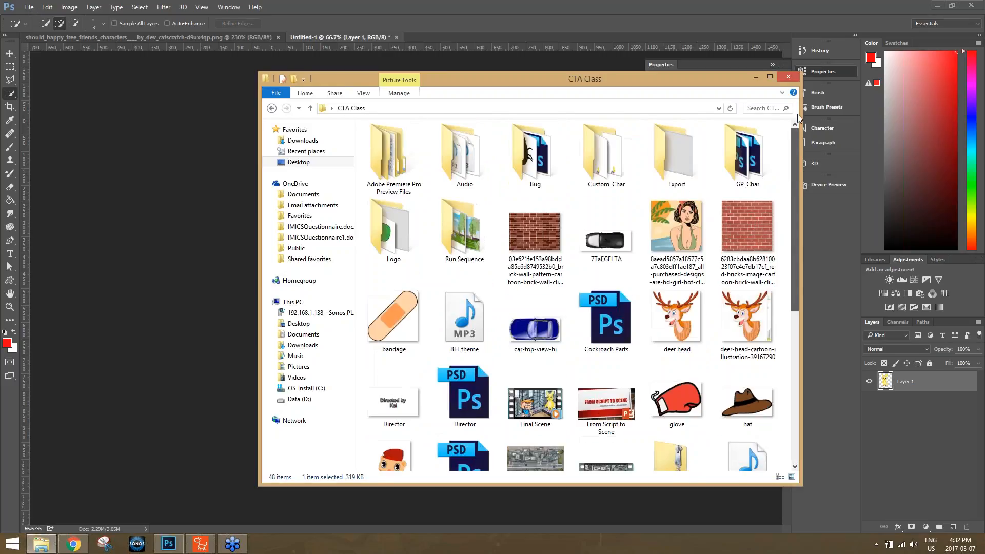
pyautogui.doubleClick(746, 154)
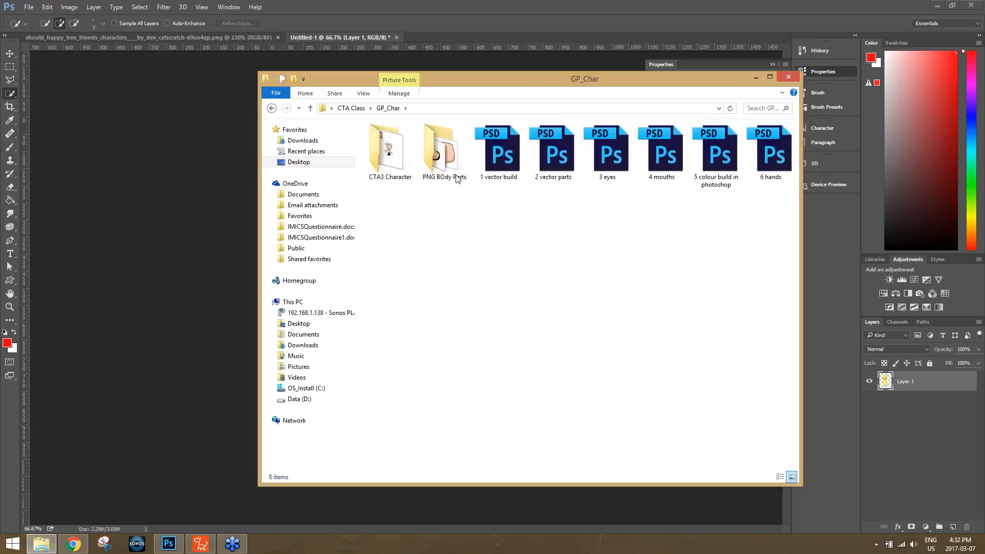
pyautogui.doubleClick(499, 154)
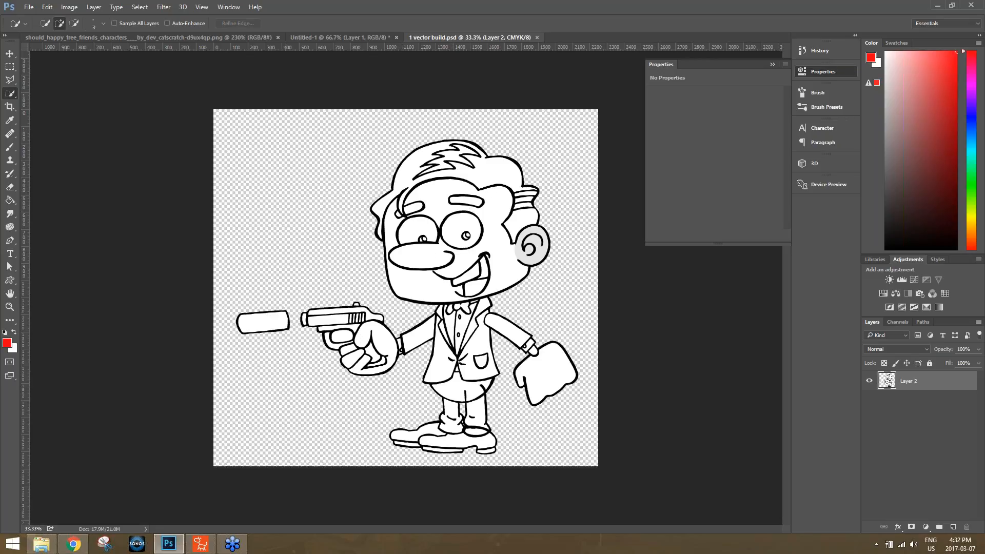
pyautogui.click(316, 38)
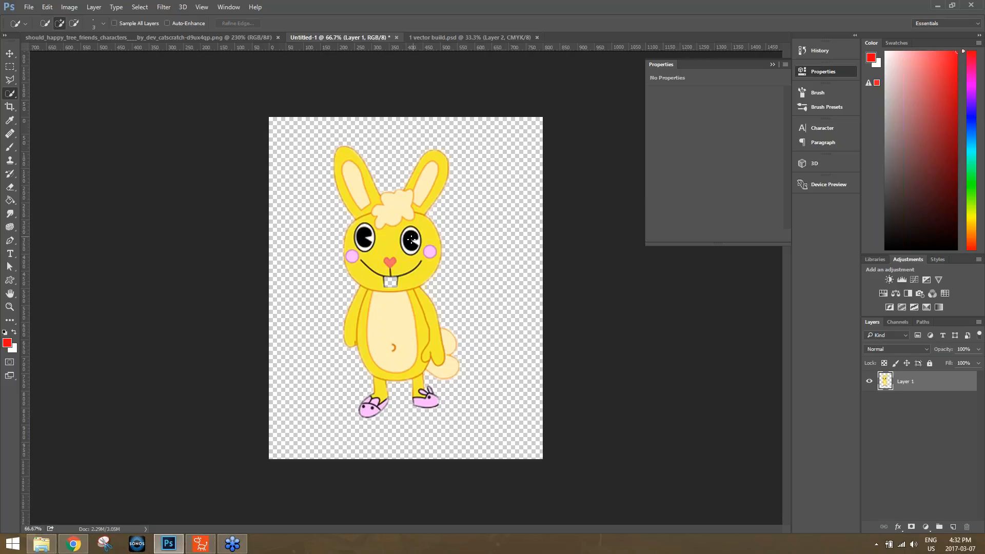
pyautogui.click(460, 36)
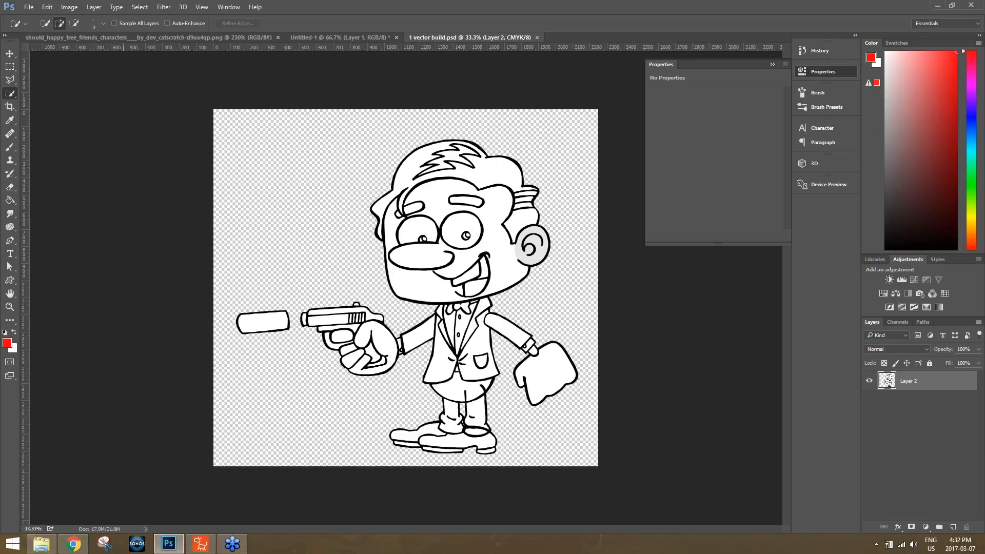
# Open 2 vector parts and 3 eyes from the GP_Char folder, declining the new library, and view the unobstructed eye sheet.
pyautogui.click(49, 544)
pyautogui.doubleClick(550, 154)
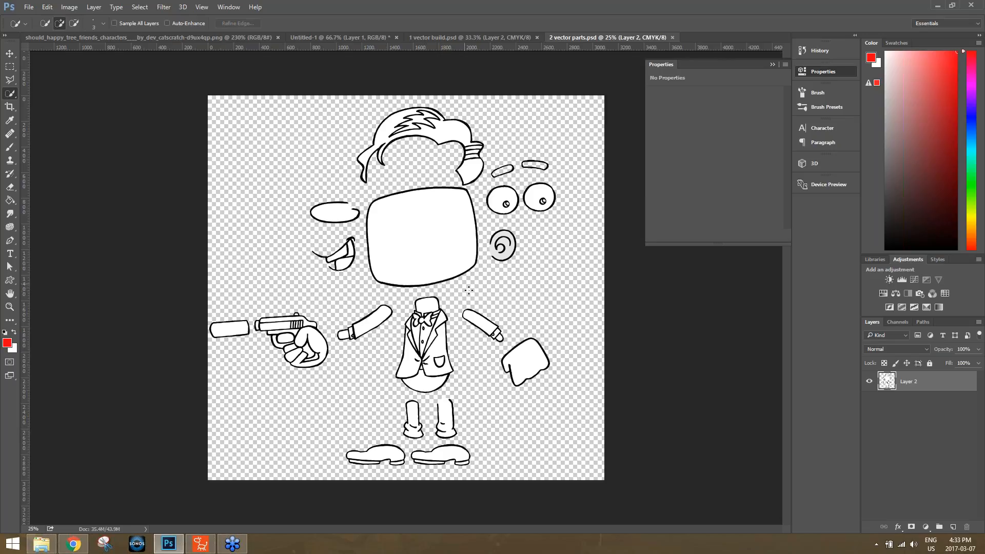
pyautogui.click(41, 544)
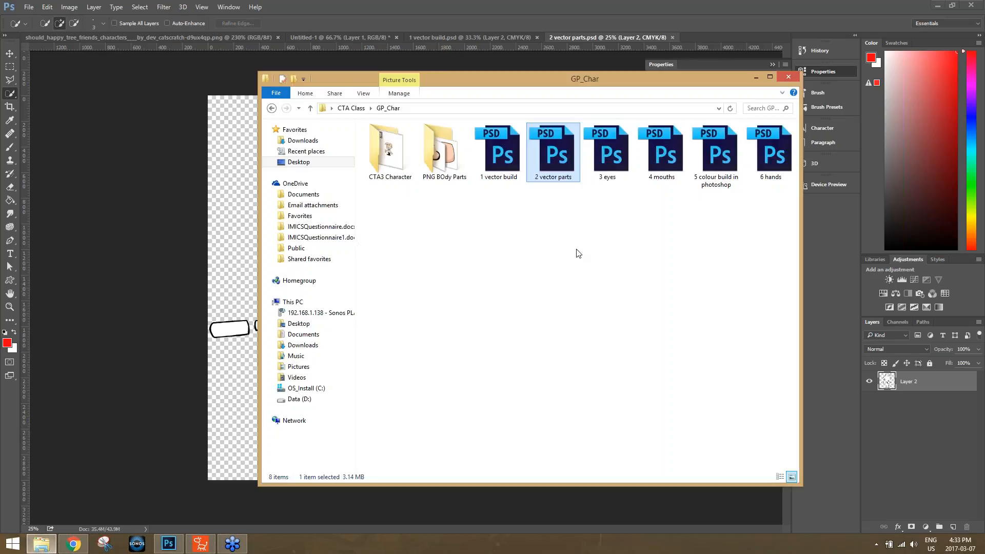
pyautogui.doubleClick(615, 160)
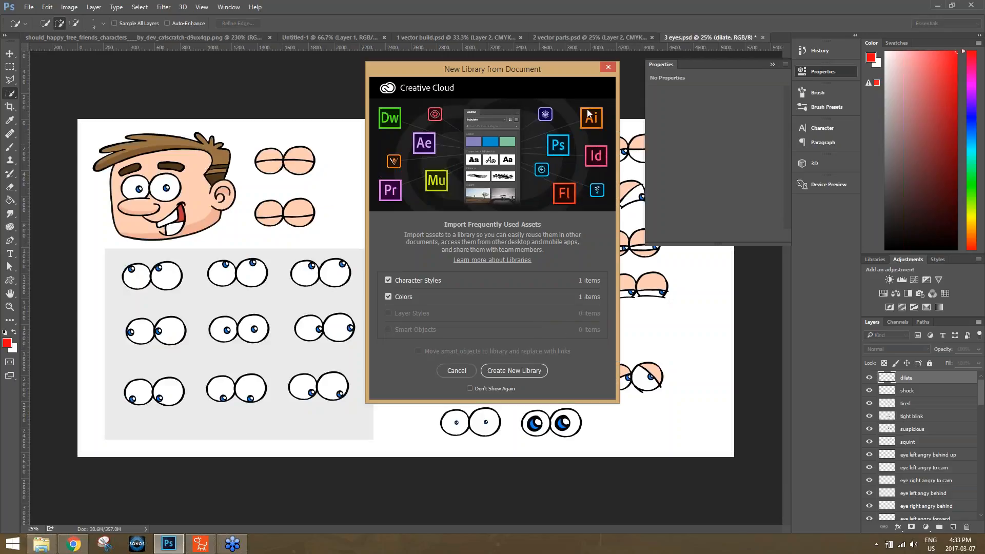
pyautogui.click(608, 68)
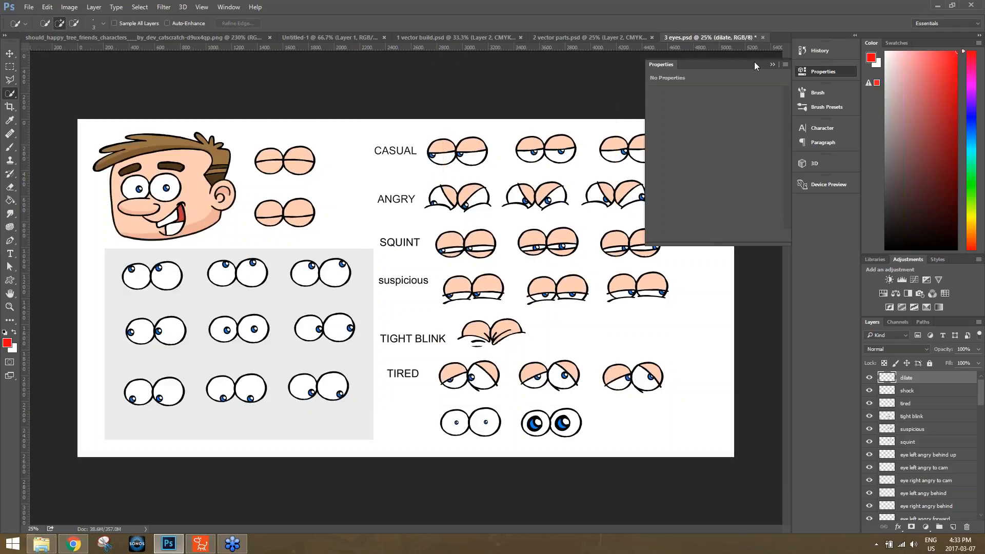
pyautogui.click(773, 64)
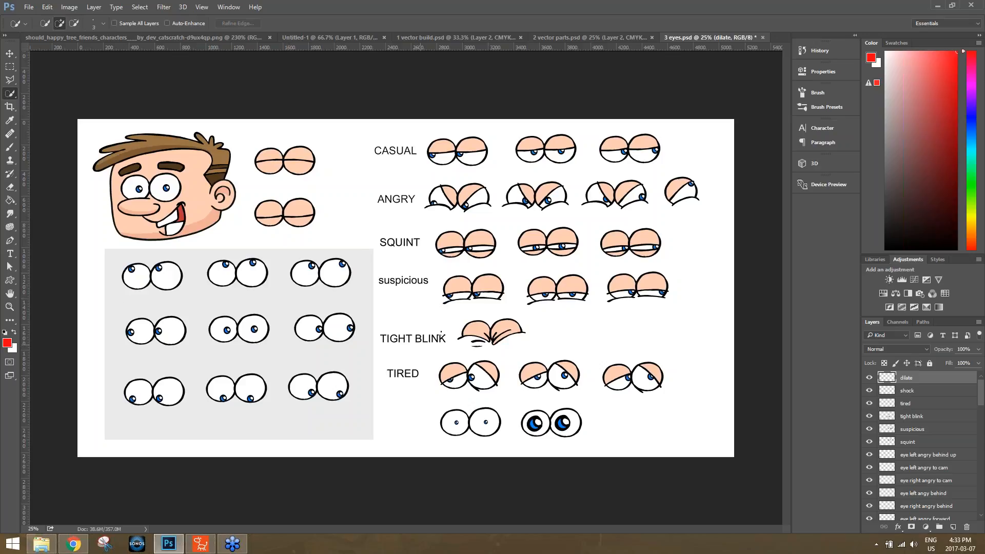
# Open 4 mouths from the GP_Char folder and examine the speech and expression mouth shapes up close.
pyautogui.click(41, 544)
pyautogui.doubleClick(671, 151)
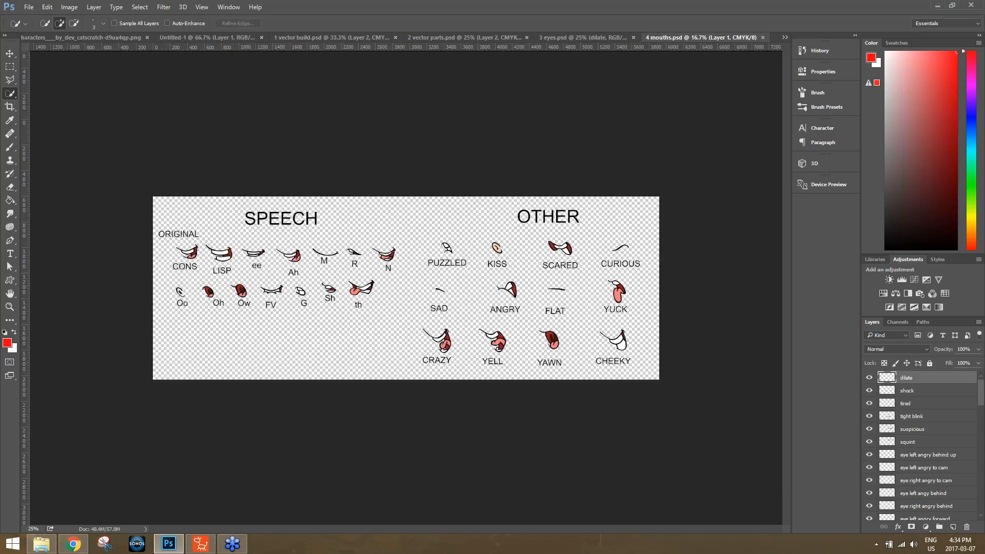
pyautogui.scroll(2, 481, 319)
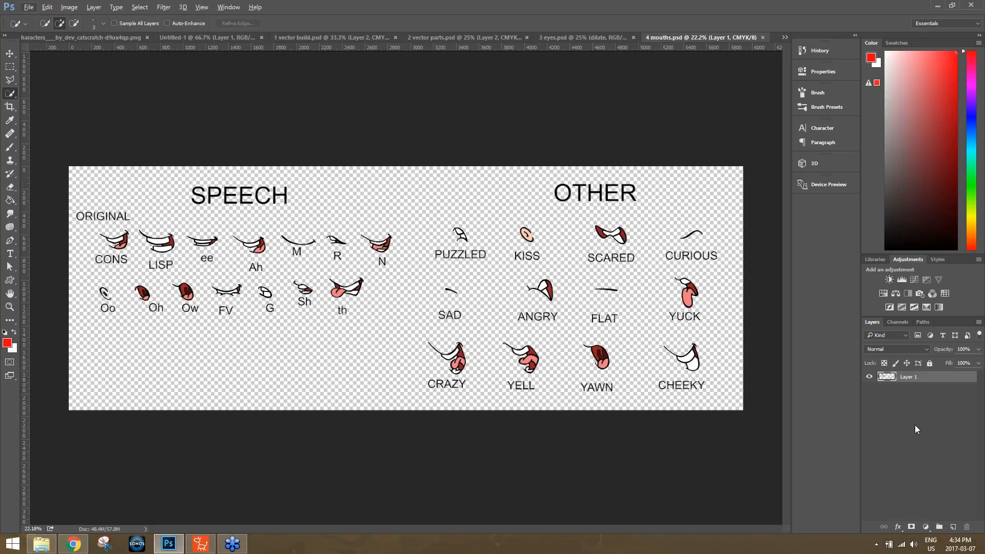
# Open 5 colour build in photoshop from the GP_Char folder and look through its body-part layers, selecting the face layer.
pyautogui.click(41, 544)
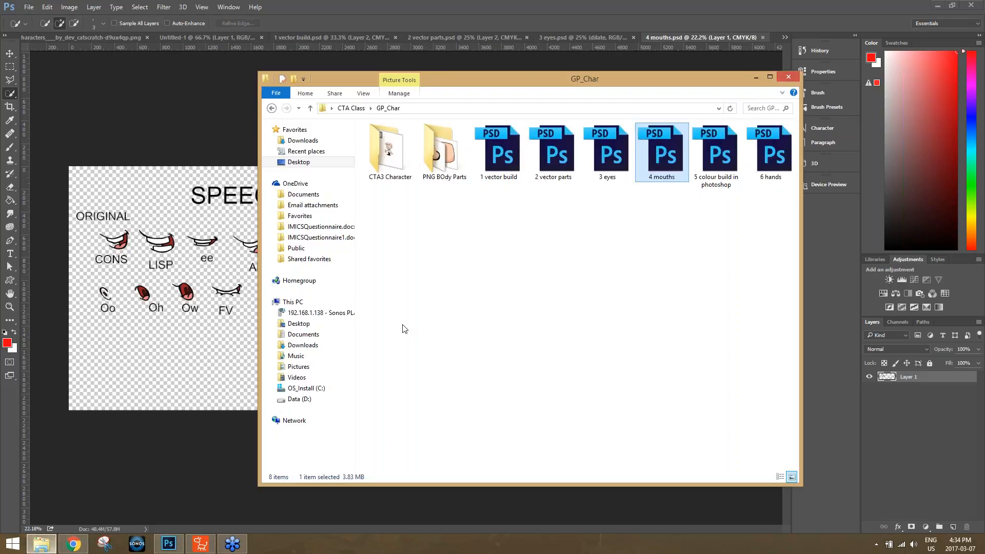
pyautogui.doubleClick(709, 151)
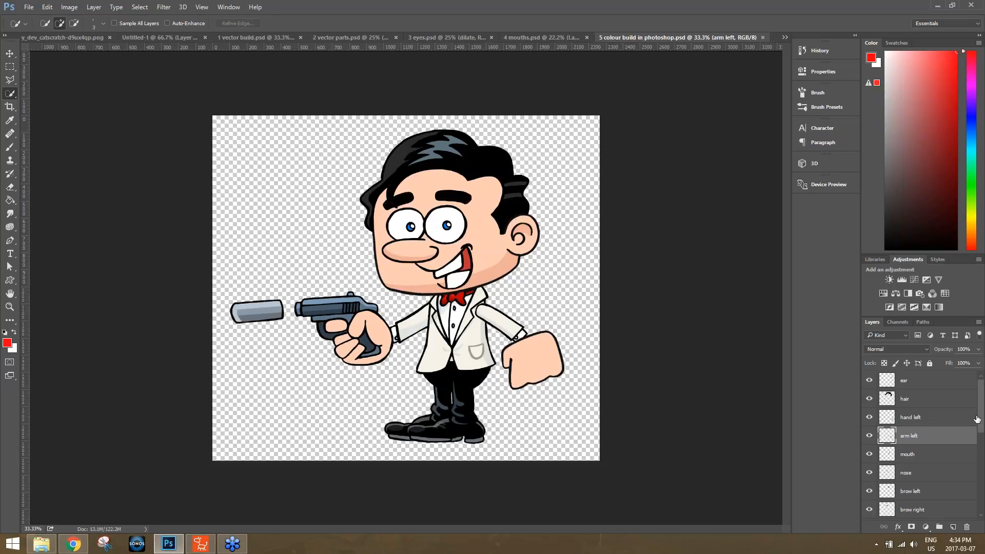
pyautogui.scroll(-5, 978, 416)
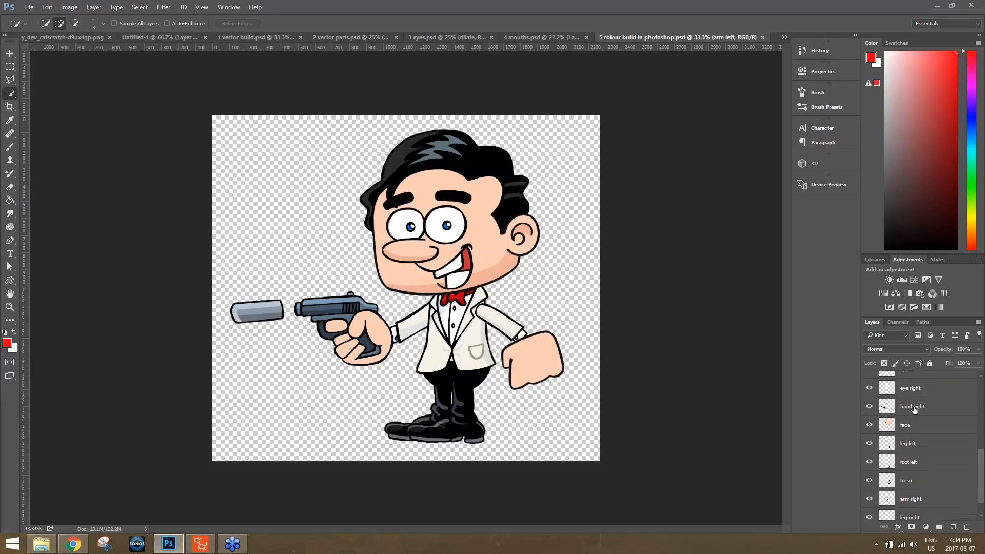
pyautogui.click(915, 408)
pyautogui.click(915, 429)
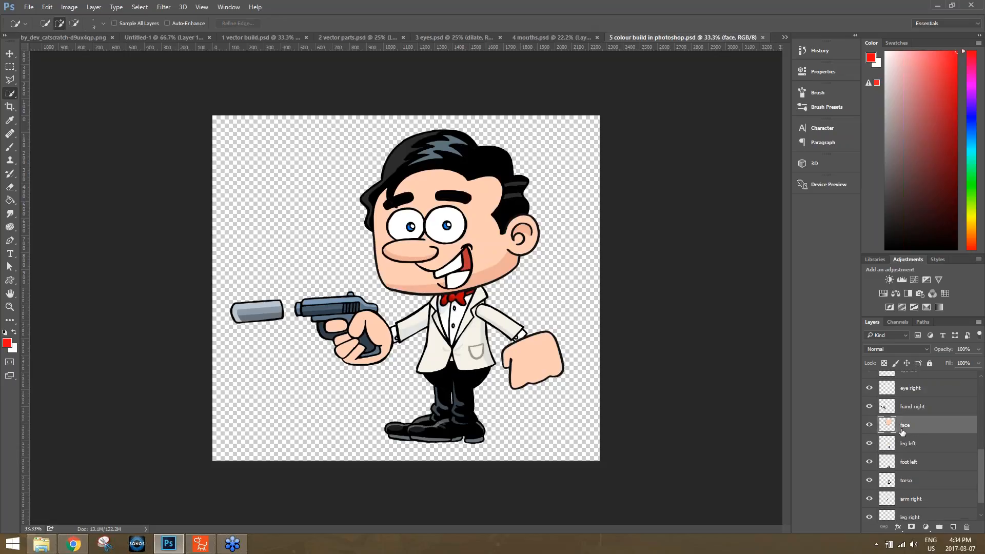
# Hide and reshow the face, hand right, eye right and torso layers to inspect the separate parts, ending on the arm right layer.
pyautogui.click(870, 426)
pyautogui.click(870, 426)
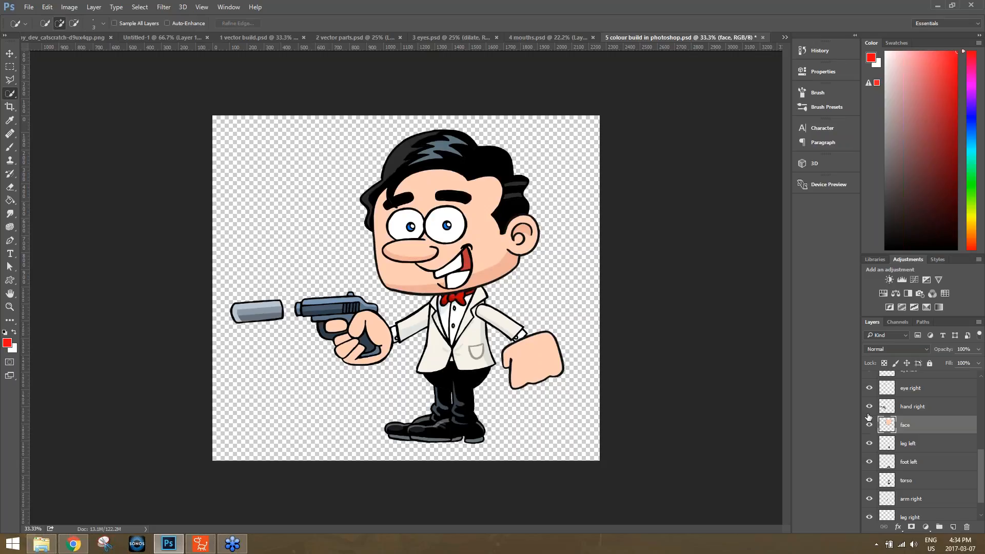
pyautogui.click(869, 407)
pyautogui.click(870, 407)
pyautogui.click(870, 407)
pyautogui.click(870, 406)
pyautogui.click(871, 389)
pyautogui.click(871, 389)
pyautogui.click(871, 389)
pyautogui.click(871, 389)
pyautogui.click(870, 481)
pyautogui.click(870, 481)
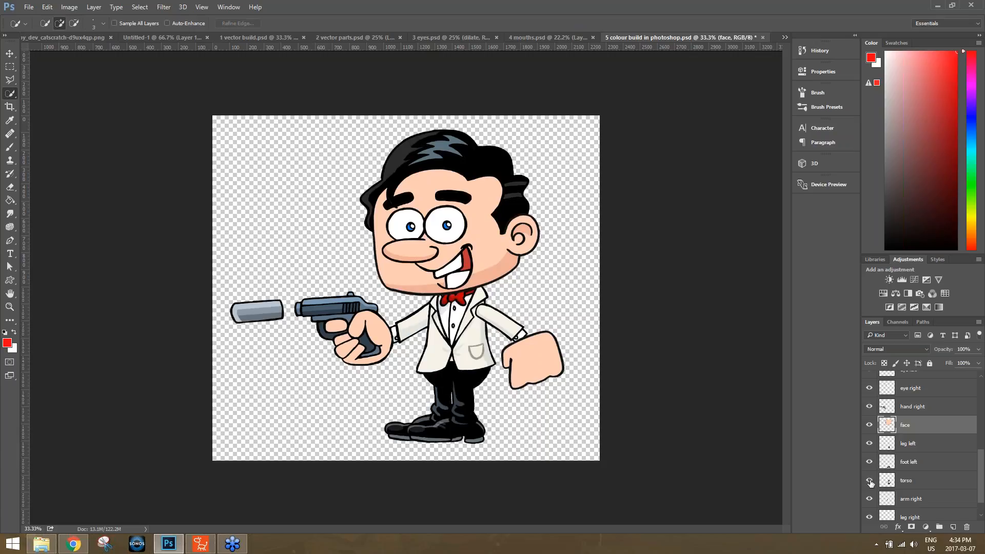
pyautogui.scroll(-2, 921, 482)
pyautogui.click(920, 481)
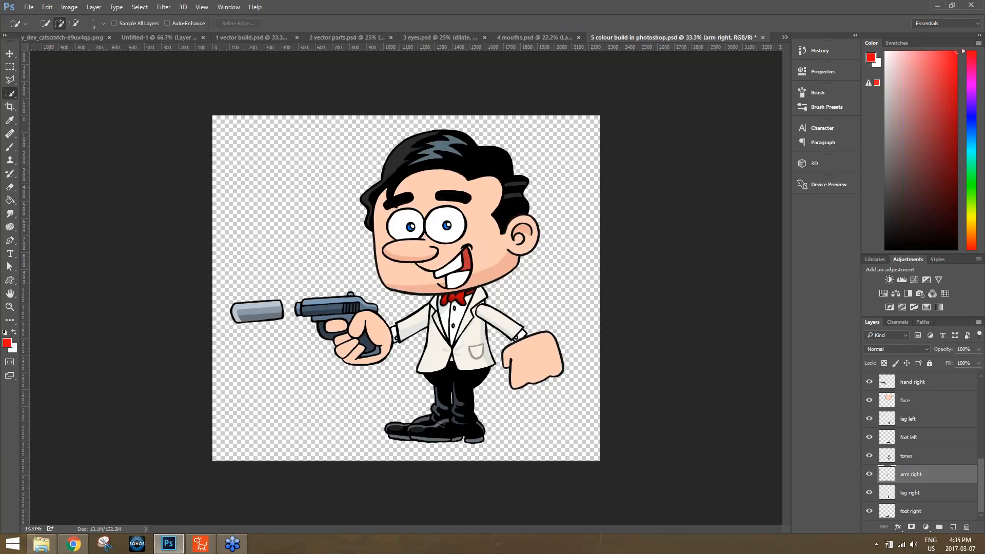
# Open 6 hands from the GP_Char folder, view the hand poses and close the file again.
pyautogui.click(41, 544)
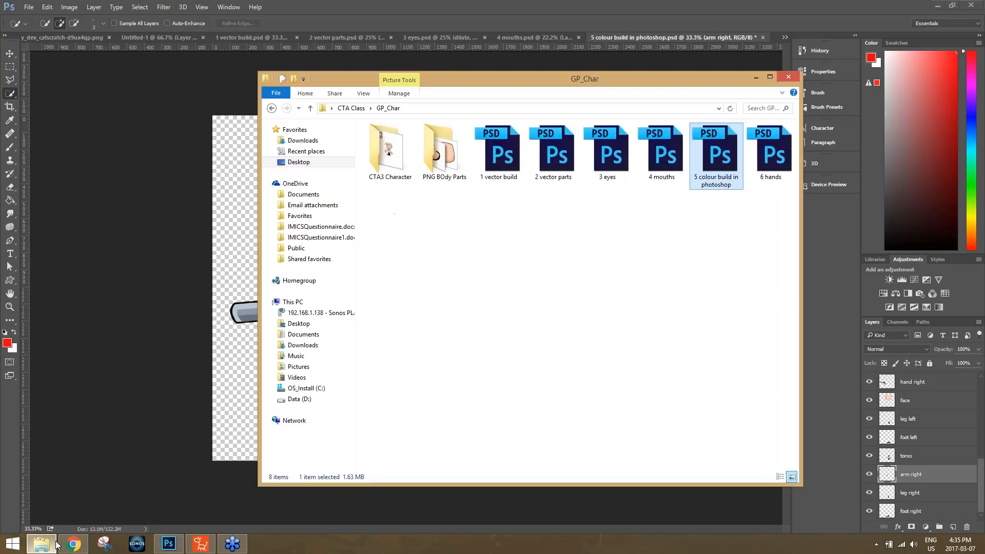
pyautogui.doubleClick(765, 155)
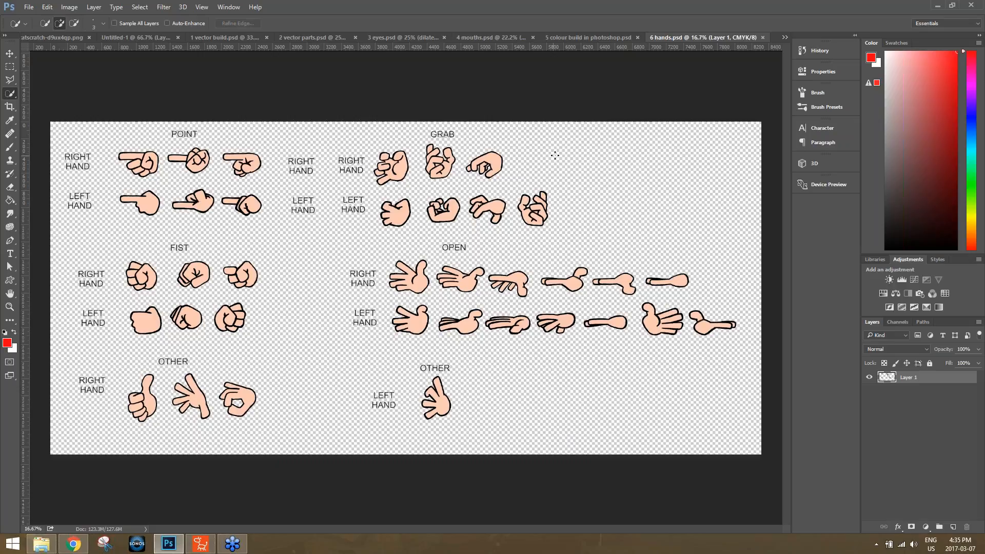
pyautogui.click(764, 37)
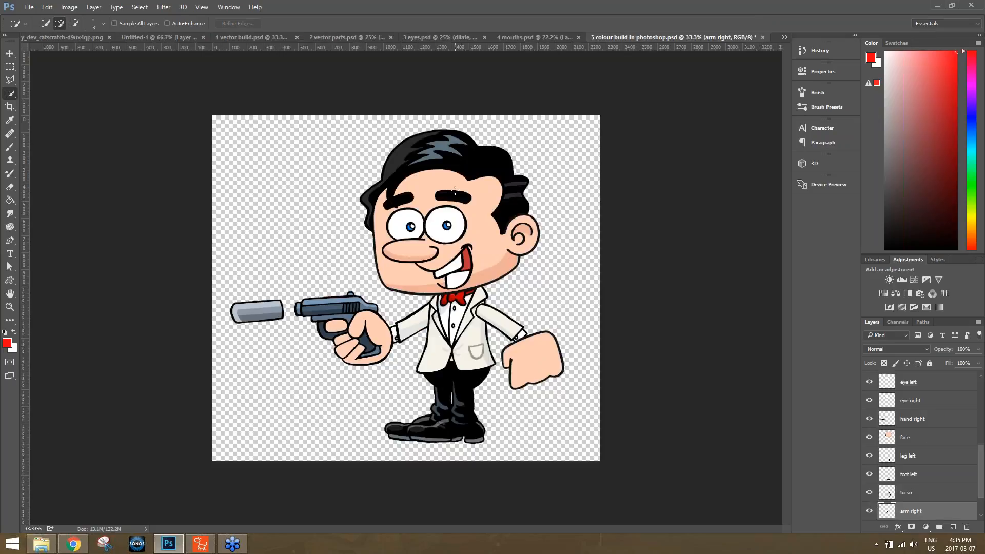
# Close the colour build, mouths, eyes, vector parts and vector build files without saving changes, returning to the rabbit document.
pyautogui.click(762, 37)
pyautogui.click(508, 203)
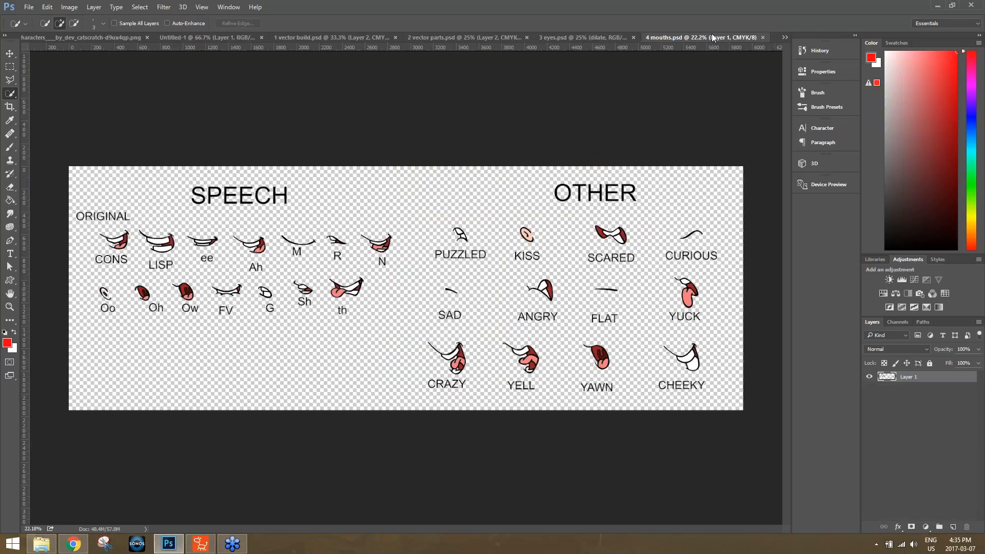
pyautogui.click(763, 38)
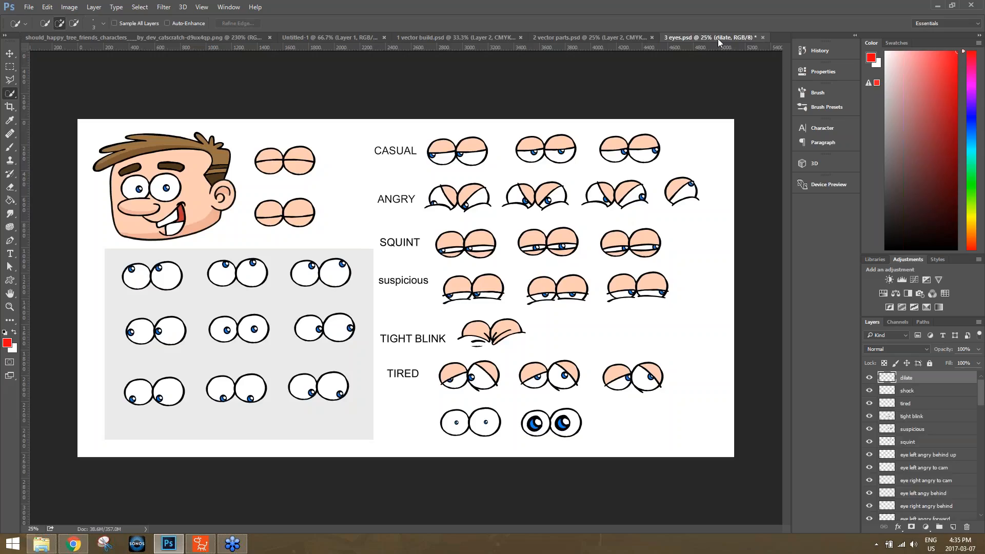
pyautogui.click(763, 38)
pyautogui.click(498, 204)
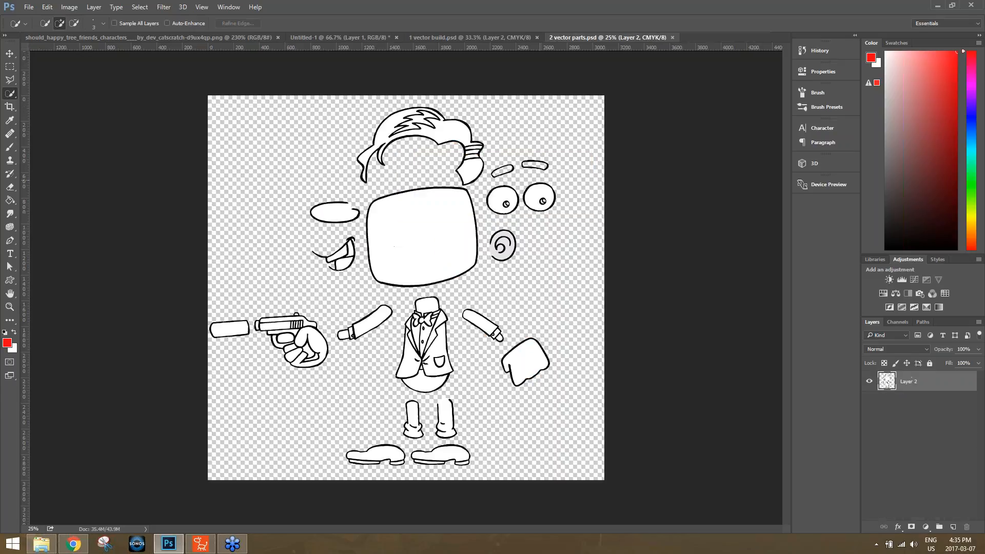
pyautogui.click(672, 37)
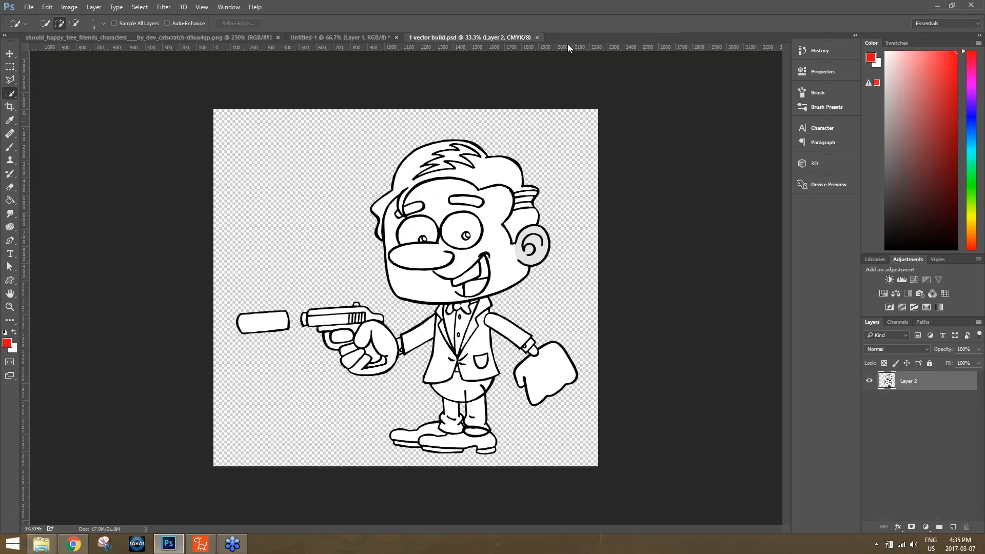
pyautogui.click(539, 37)
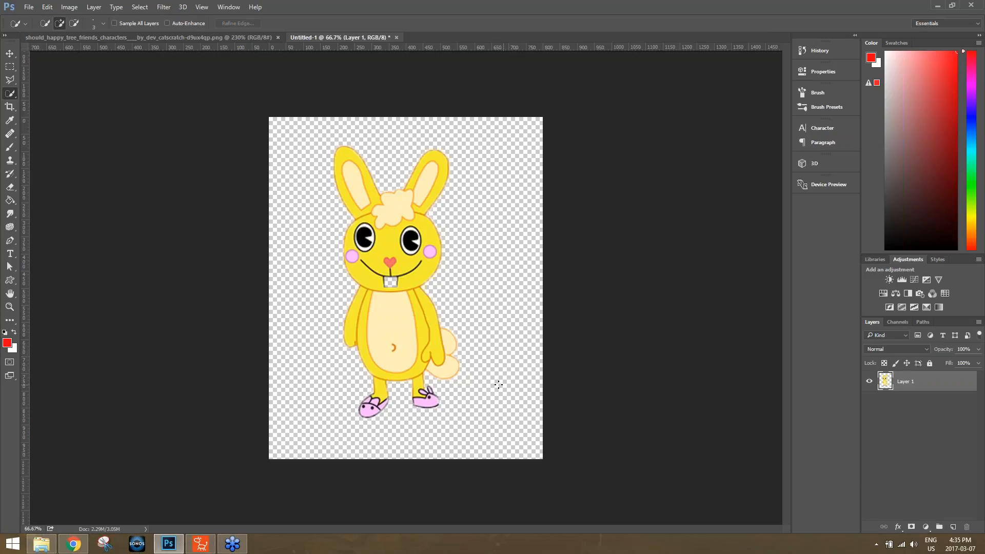
# Select the rabbit's arm on the tail side, including its hand, with the Quick Selection tool.
pyautogui.scroll(8, 499, 385)
pyautogui.scroll(2, 496, 384)
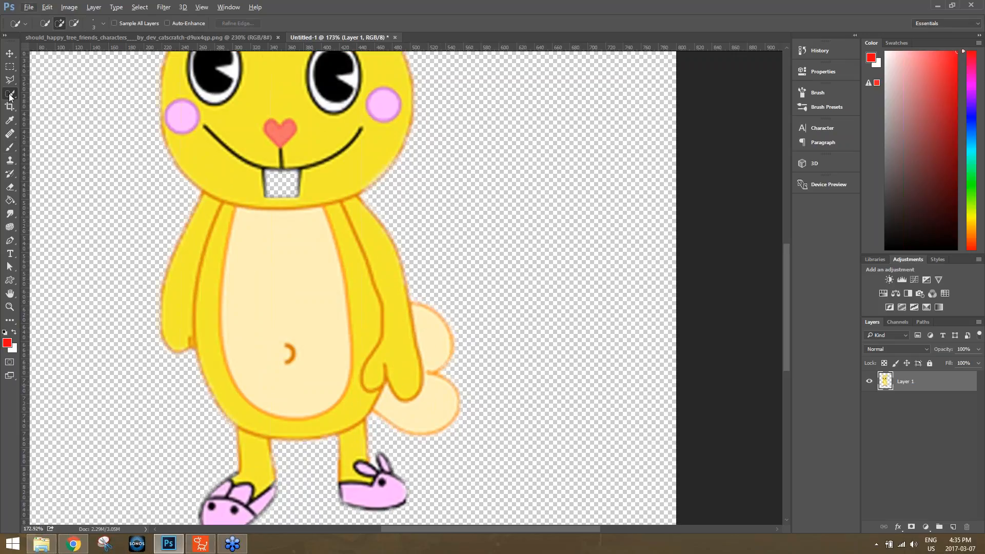
pyautogui.moveTo(353, 215); pyautogui.dragTo(404, 307)
pyautogui.moveTo(360, 229); pyautogui.dragTo(363, 234)
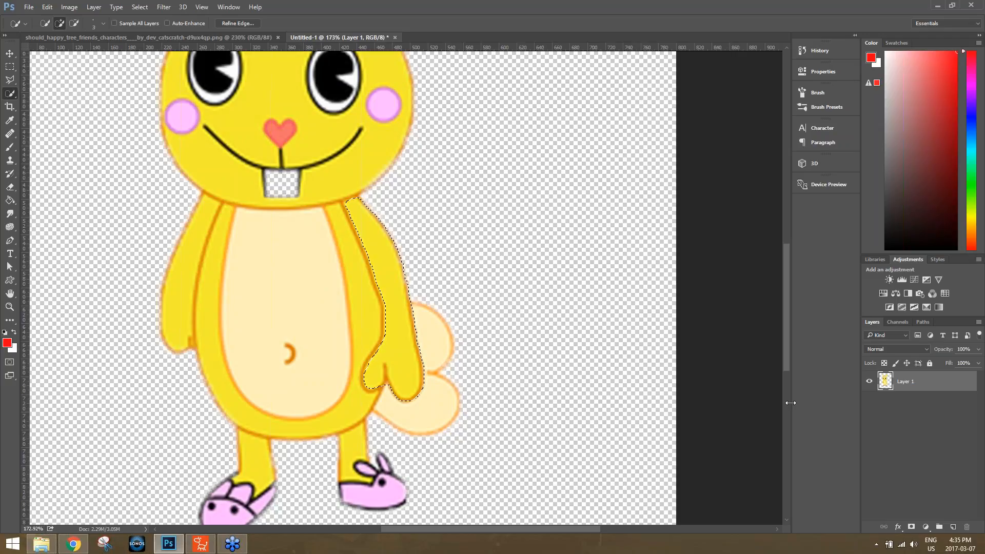
# Place the selected arm with its hand on its own new layer, deselect it, and hide the full rabbit layer.
pyautogui.click(951, 527)
pyautogui.hotkey('ctrl', 'd')
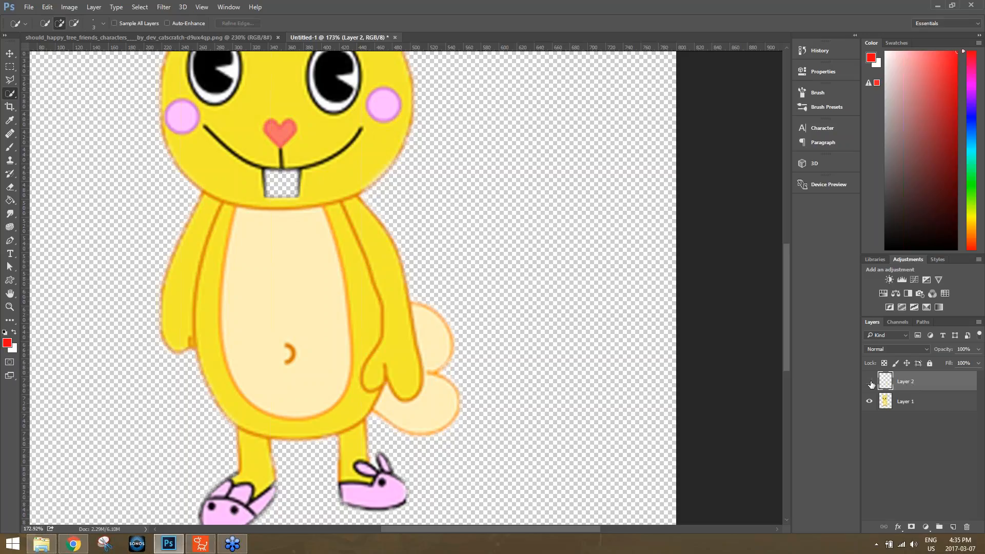
pyautogui.click(869, 401)
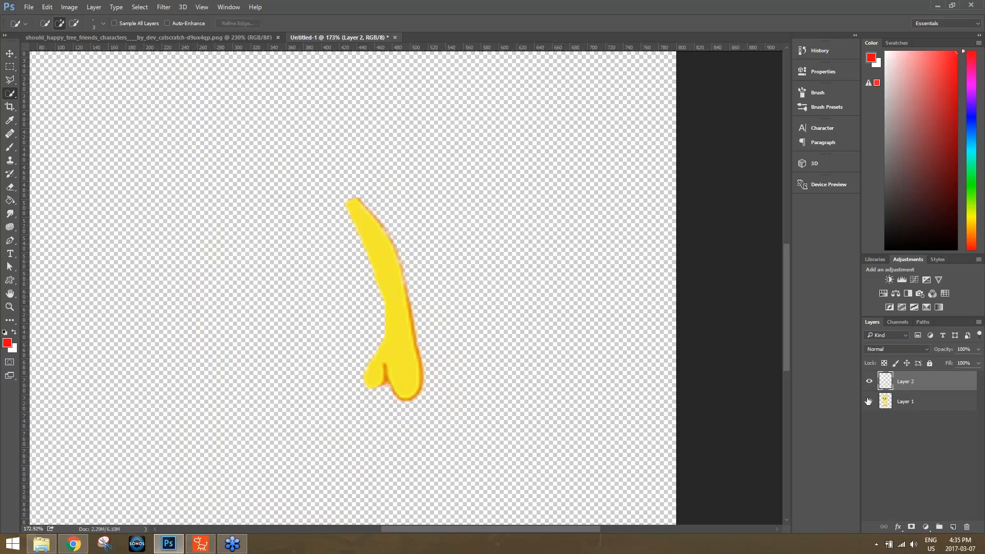
pyautogui.click(869, 400)
pyautogui.hscroll(-3, 432, 290)
pyautogui.scroll(1, 523, 330)
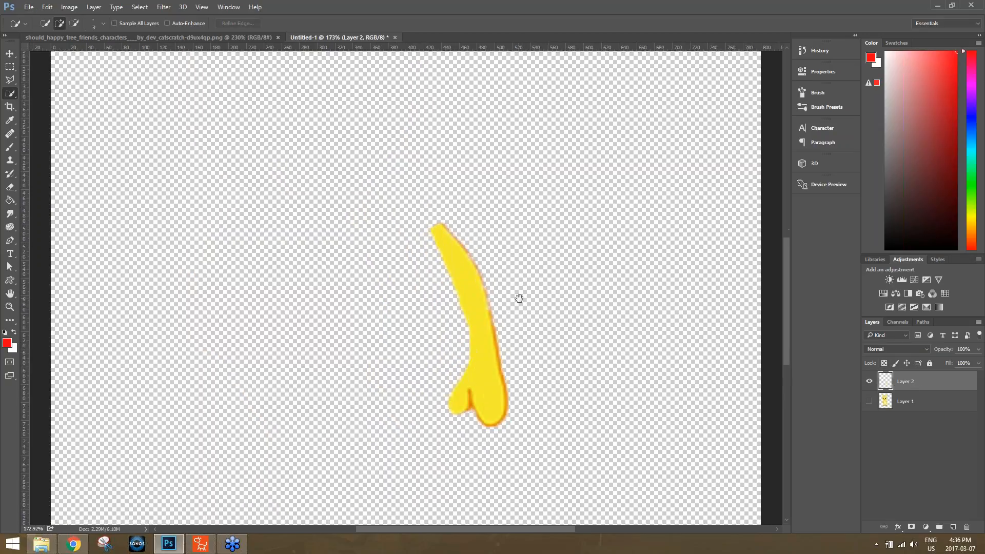
pyautogui.scroll(3, 528, 362)
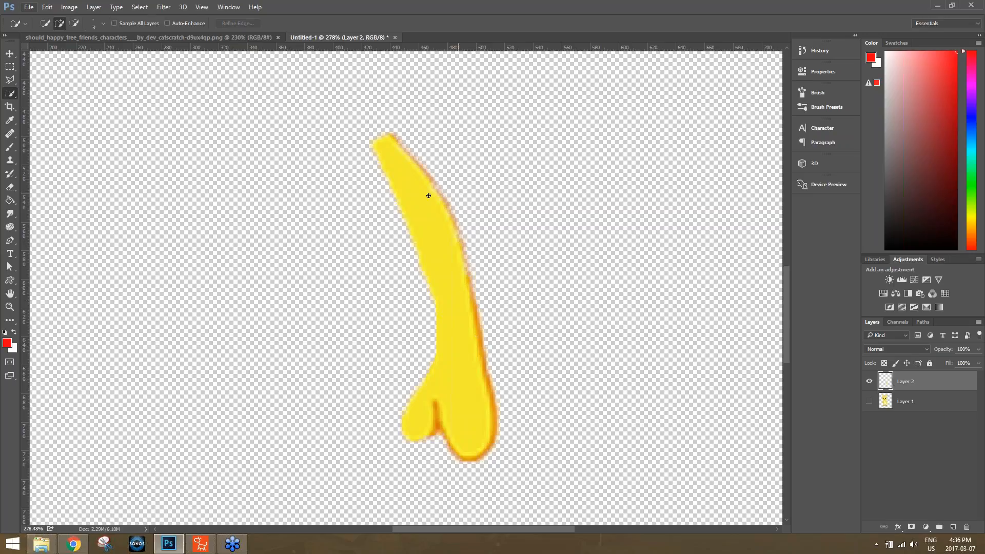
# Paint over the upper arm's edges and shoulder end with a small brush in the arm's sampled yellow.
pyautogui.click(10, 147)
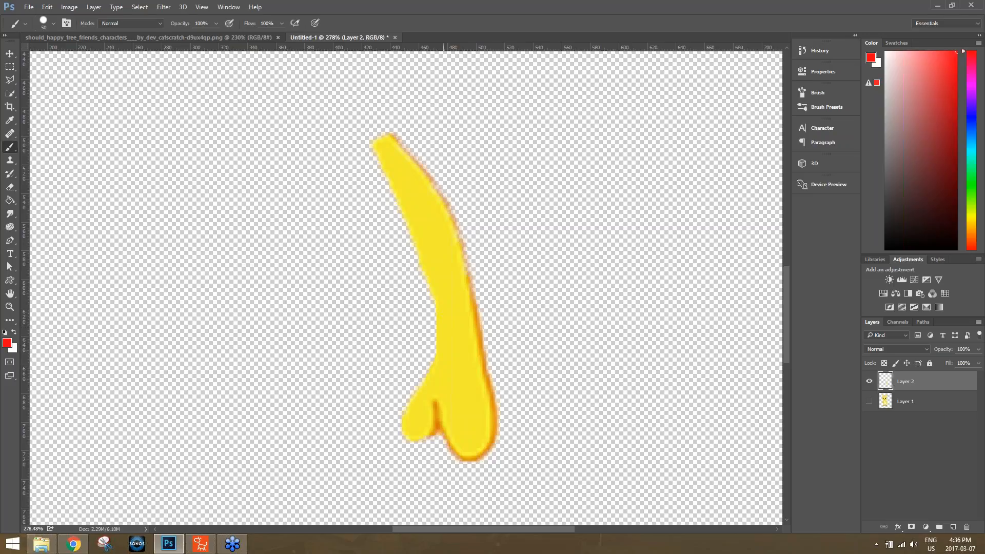
pyautogui.press('[')
pyautogui.press('[')
pyautogui.press('[')
pyautogui.press('[')
pyautogui.keyDown('alt'); pyautogui.click(457, 340); pyautogui.keyUp('alt')
pyautogui.moveTo(452, 367); pyautogui.dragTo(384, 154)
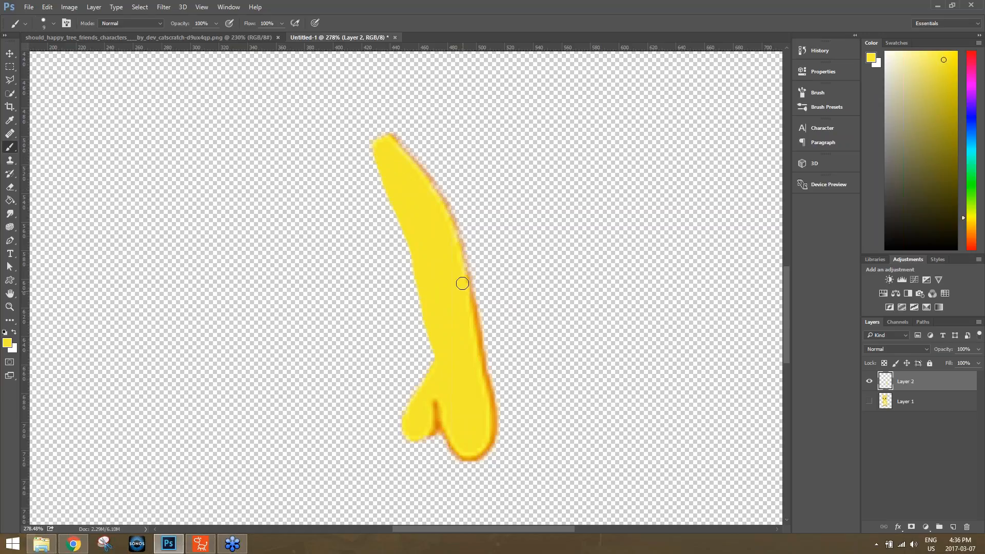
pyautogui.moveTo(437, 201)
pyautogui.mouseDown()
pyautogui.moveTo(409, 145)
pyautogui.moveTo(398, 147)
pyautogui.moveTo(411, 157)
pyautogui.moveTo(391, 137)
pyautogui.moveTo(385, 147)
pyautogui.mouseUp()
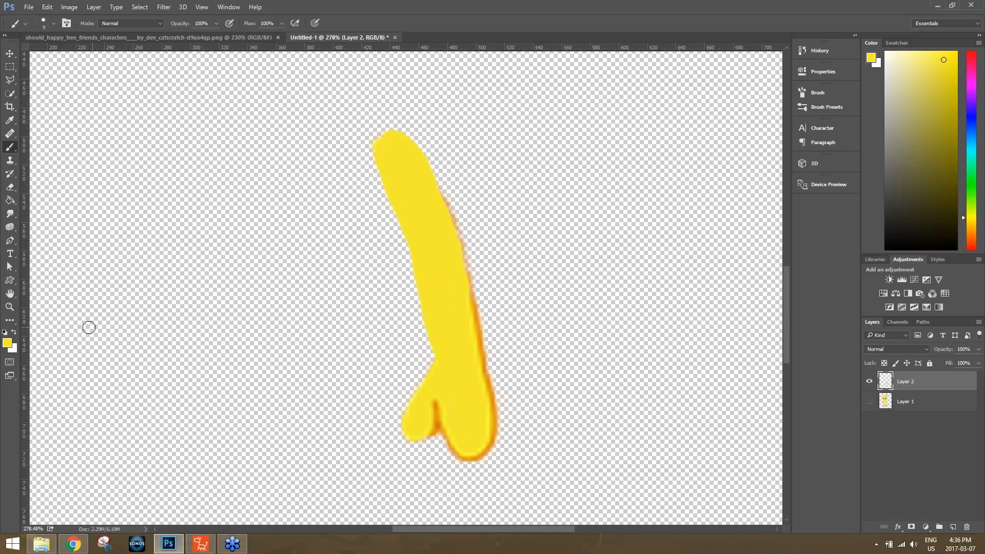
# Draw a vertical yellow rectangle about 34 by 188 px beside the arm and rasterize its layer.
pyautogui.moveTo(10, 281); pyautogui.dragTo(80, 288)
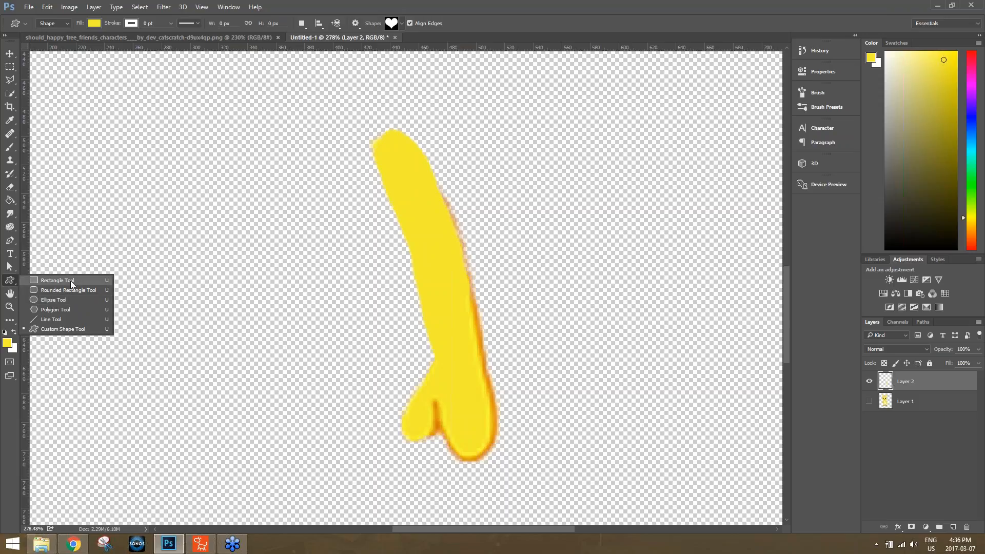
pyautogui.click(69, 281)
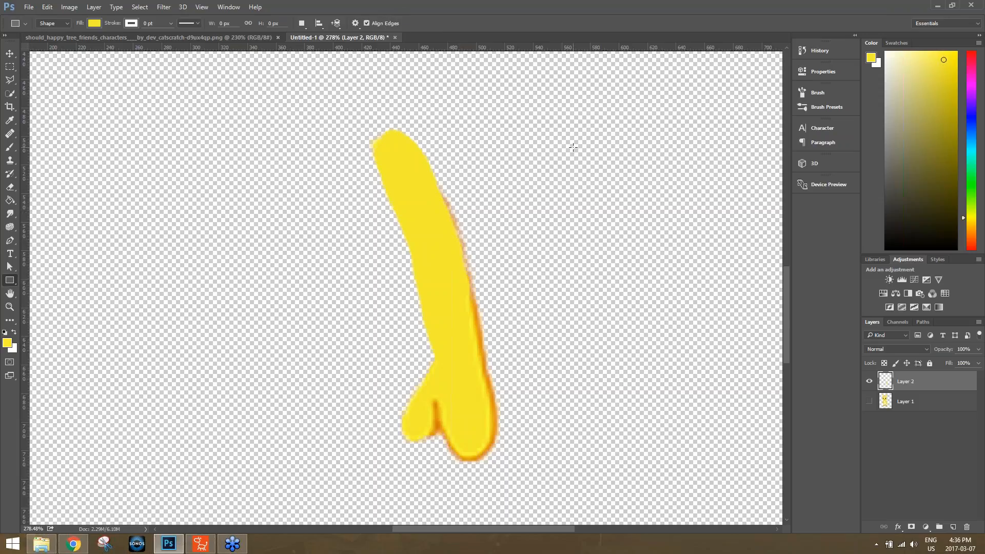
pyautogui.moveTo(563, 138); pyautogui.dragTo(611, 406)
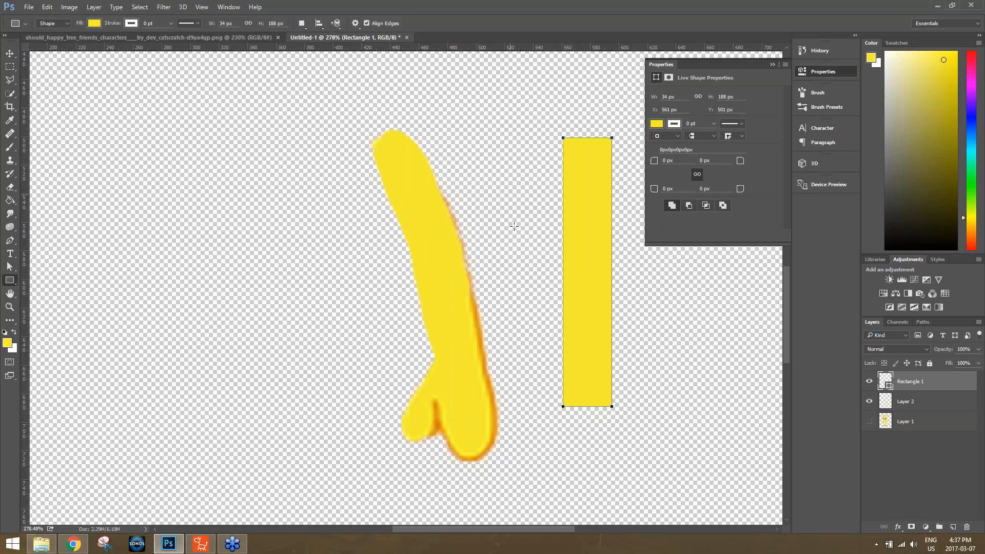
pyautogui.press('Return')
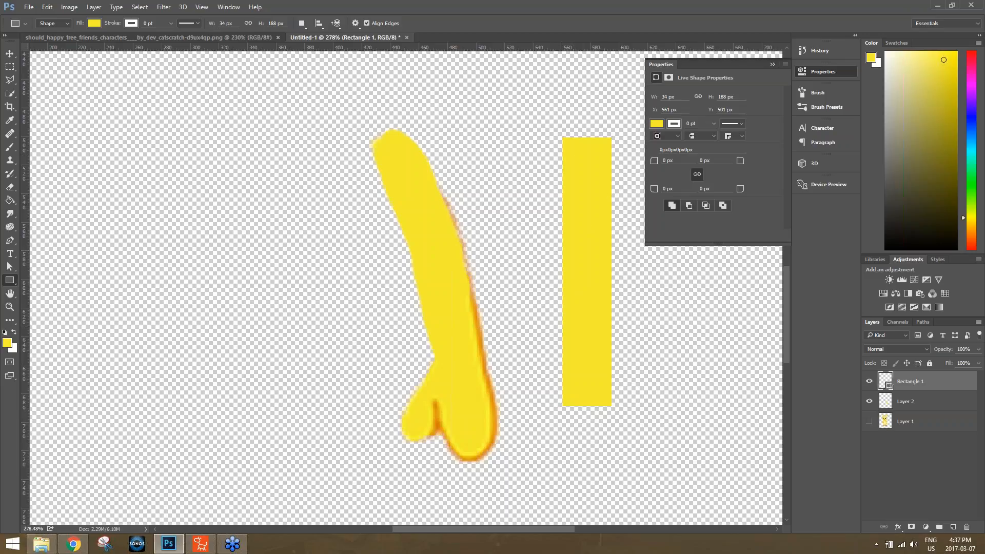
pyautogui.rightClick(924, 385)
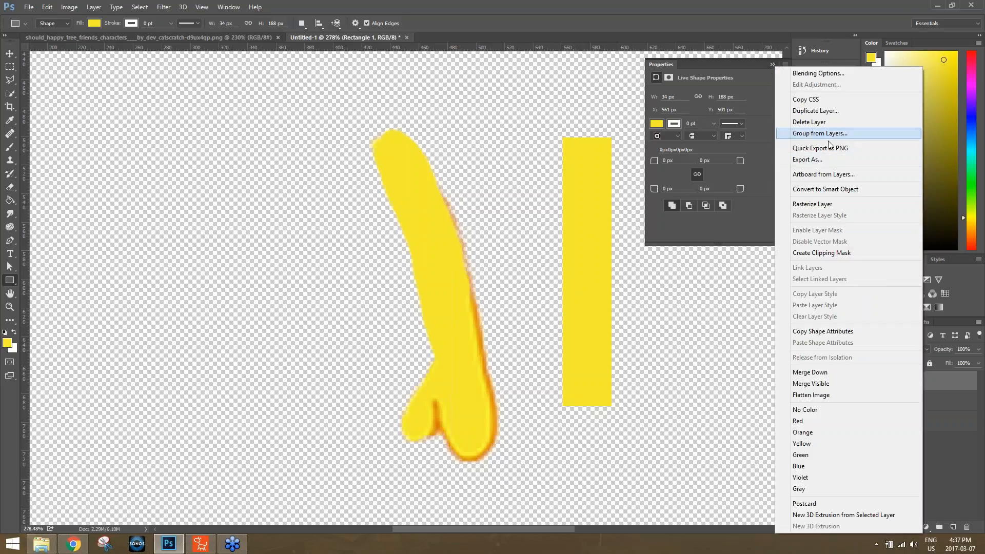
pyautogui.click(824, 204)
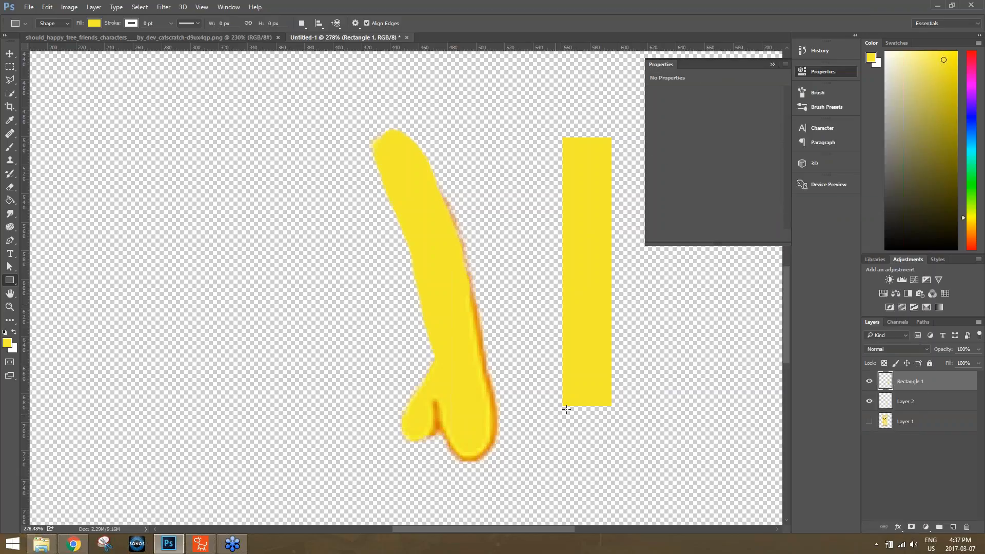
# Round the upper end of the yellow rectangle with a brush dab as wide as the rectangle.
pyautogui.click(9, 147)
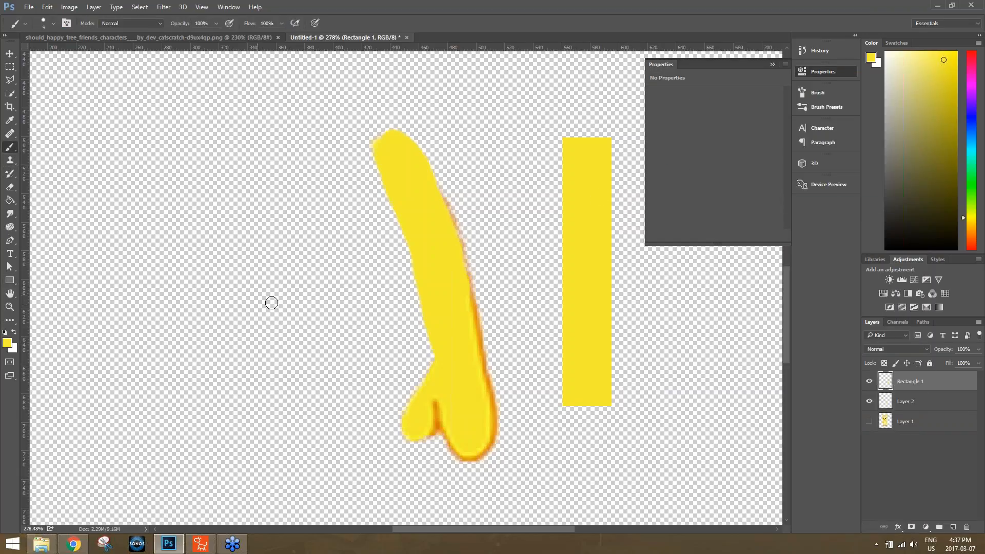
pyautogui.press(']')
pyautogui.press(']')
pyautogui.press(']')
pyautogui.press(']')
pyautogui.click(587, 138)
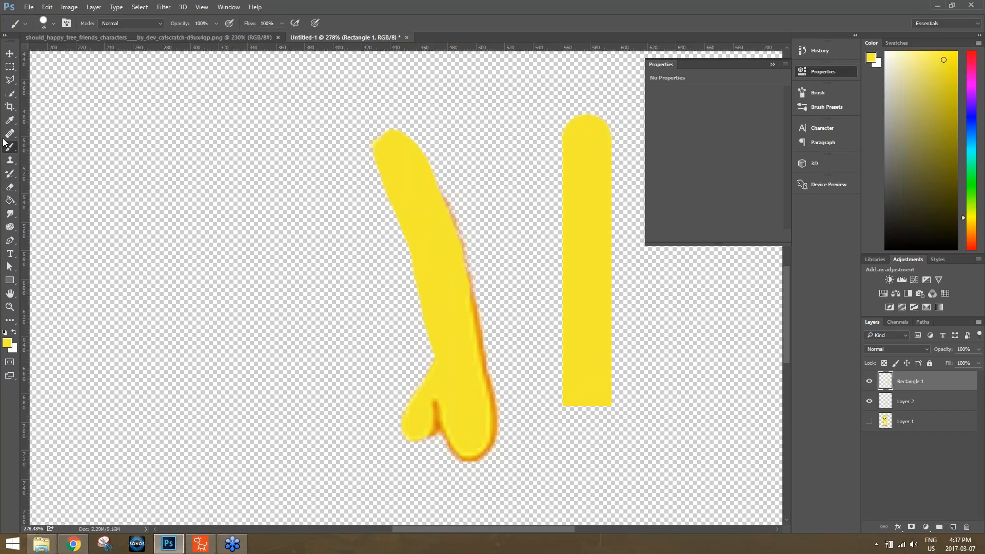
# Lasso the hand on Layer 2 and move it onto the lower end of the yellow rectangle.
pyautogui.click(10, 80)
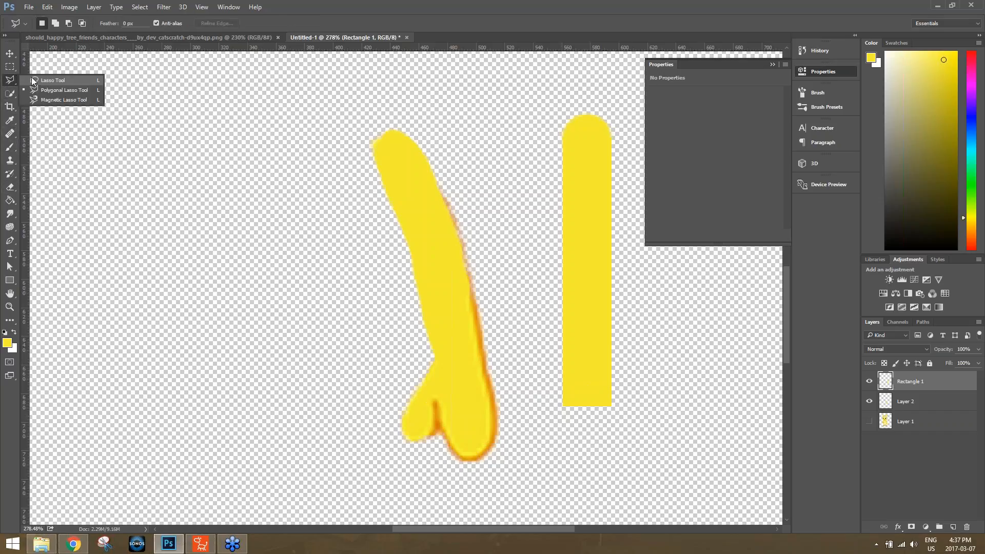
pyautogui.click(44, 81)
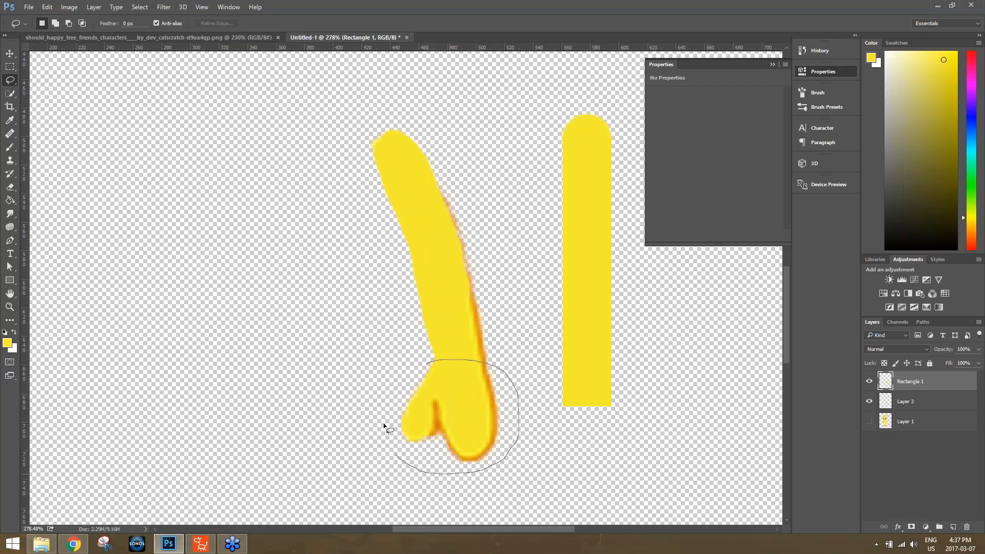
pyautogui.moveTo(426, 362); pyautogui.dragTo(429, 363)
pyautogui.press('v')
pyautogui.click(480, 445)
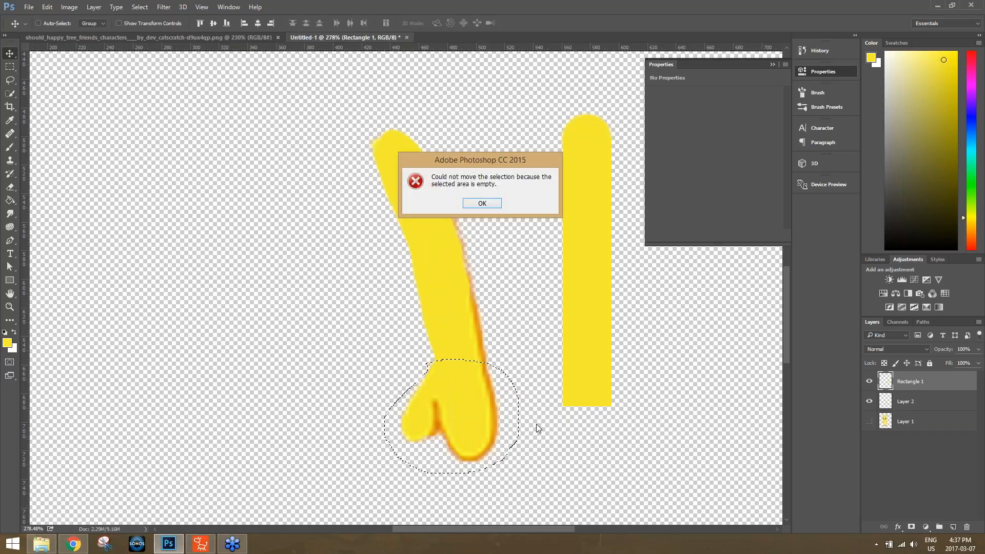
pyautogui.click(484, 203)
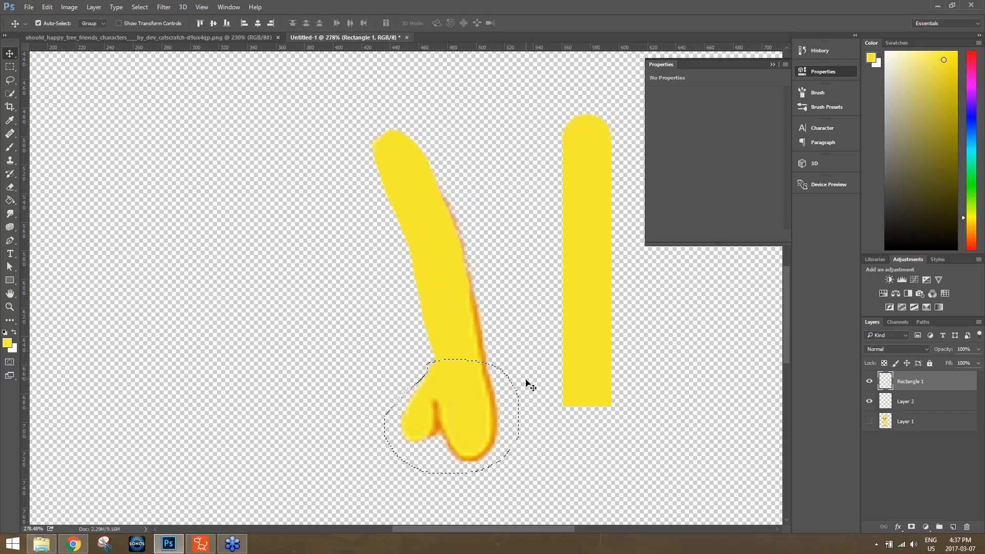
pyautogui.click(922, 404)
pyautogui.moveTo(455, 390)
pyautogui.mouseDown()
pyautogui.moveTo(569, 407)
pyautogui.moveTo(580, 433)
pyautogui.mouseUp()
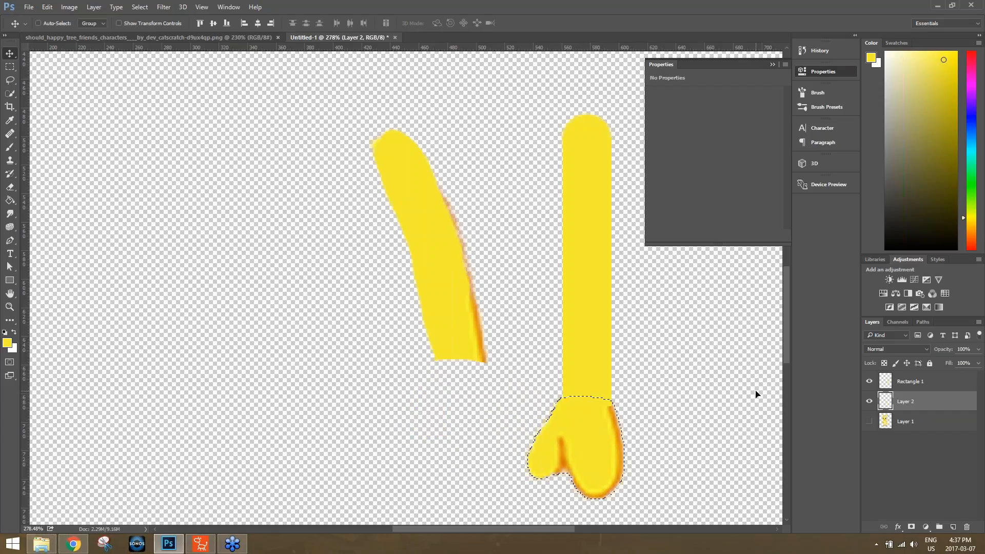
pyautogui.press('Up')
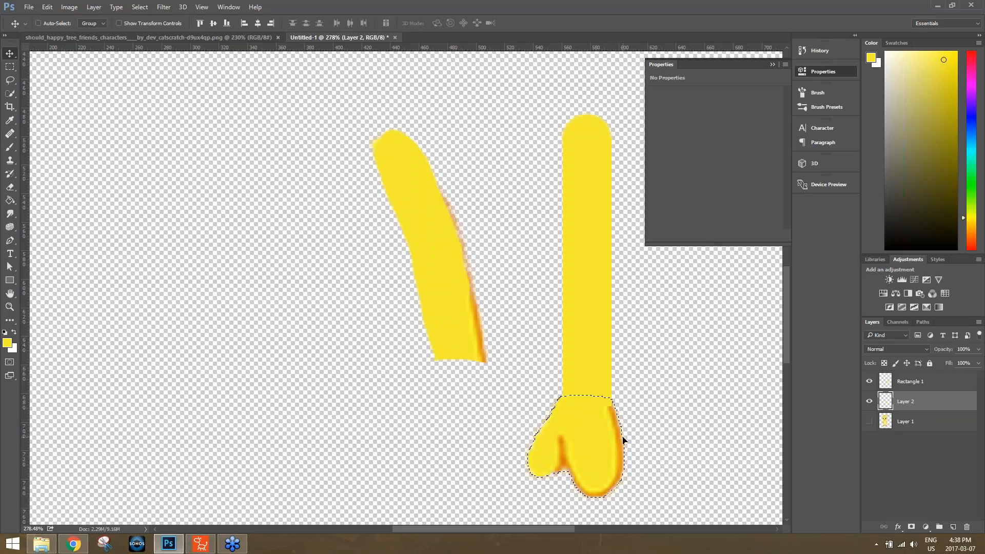
# Deselect the hand and erase the leftover original upper arm from Layer 2.
pyautogui.hotkey('ctrl', 'd')
pyautogui.click(10, 187)
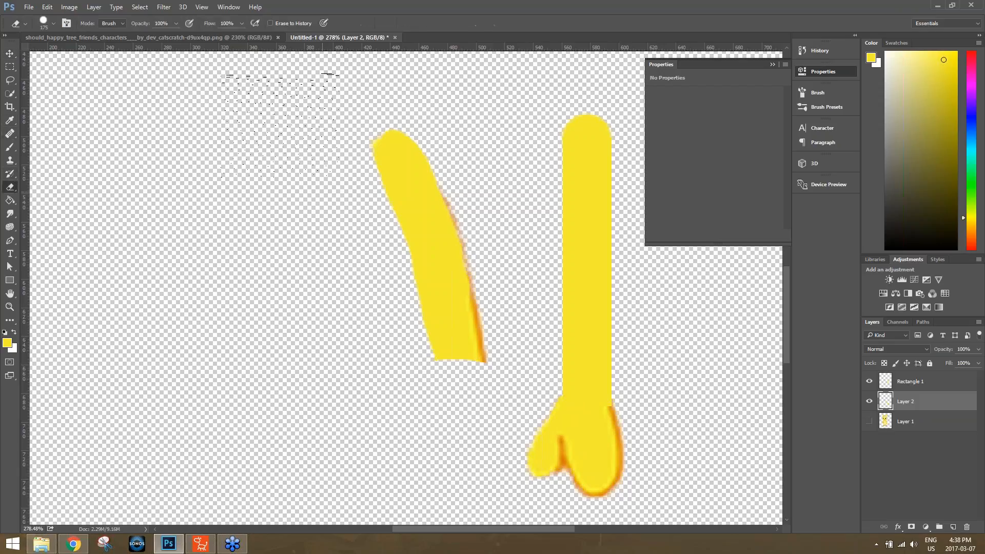
pyautogui.moveTo(293, 118); pyautogui.dragTo(319, 217)
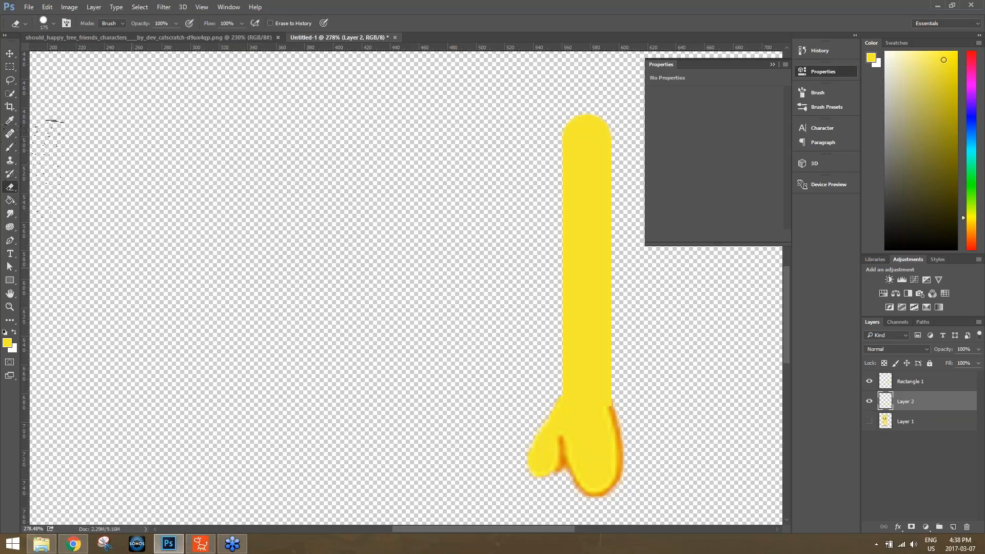
# Paint sampled yellow over the inside of the hand's orange outline and the upper part of the thumb line with a small brush.
pyautogui.click(10, 147)
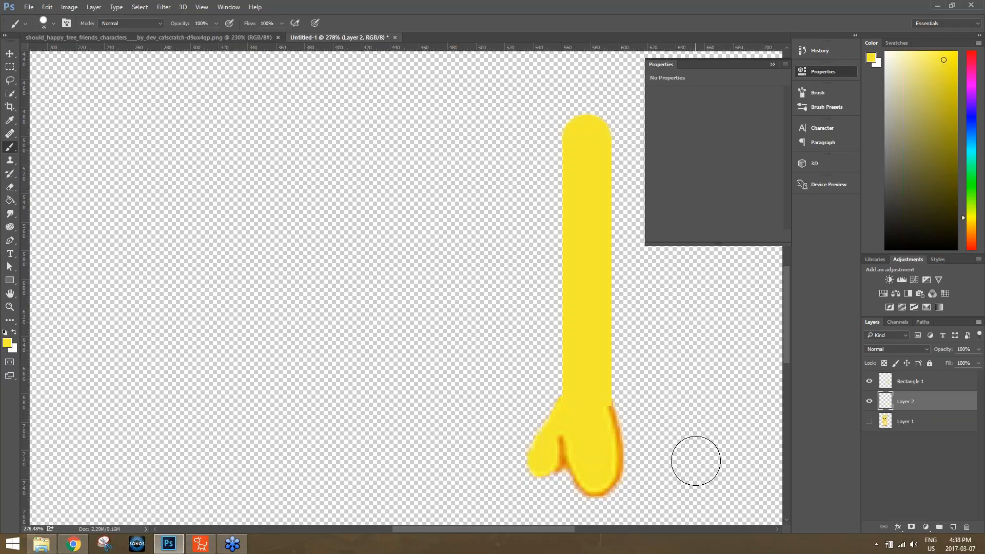
pyautogui.keyDown('alt'); pyautogui.scroll(4, 683, 445); pyautogui.keyUp('alt')
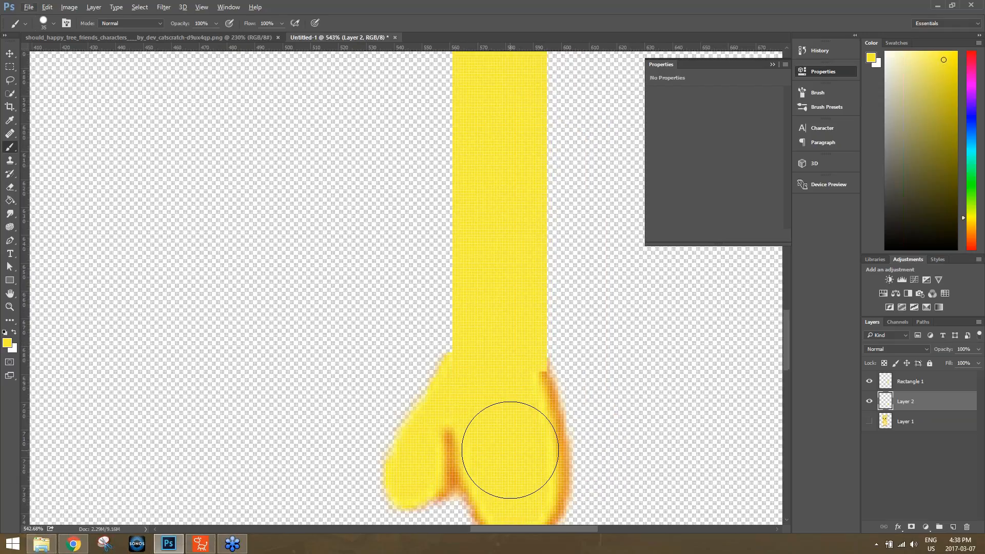
pyautogui.keyDown('alt'); pyautogui.click(491, 405); pyautogui.keyUp('alt')
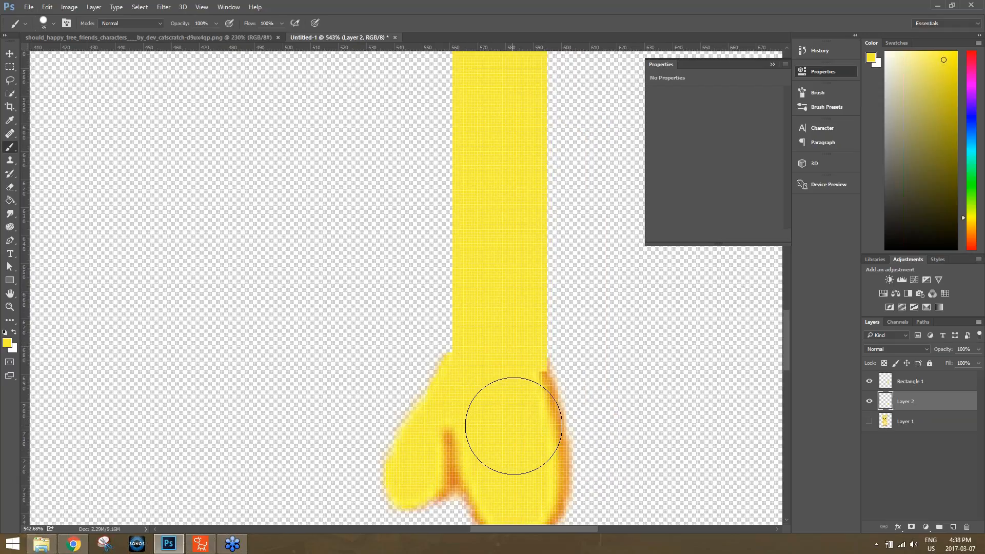
pyautogui.press('[')
pyautogui.press('[')
pyautogui.press('[')
pyautogui.press('[')
pyautogui.press('[')
pyautogui.press('[')
pyautogui.press('[')
pyautogui.press('[')
pyautogui.moveTo(535, 374)
pyautogui.mouseDown()
pyautogui.moveTo(553, 427)
pyautogui.moveTo(546, 506)
pyautogui.mouseUp()
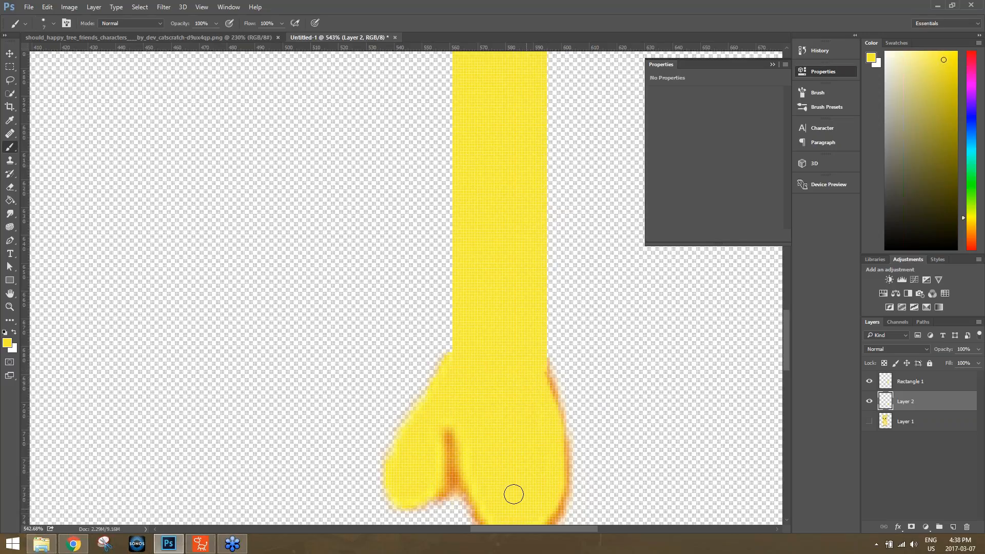
pyautogui.moveTo(452, 463)
pyautogui.mouseDown()
pyautogui.moveTo(426, 480)
pyautogui.moveTo(453, 422)
pyautogui.moveTo(470, 465)
pyautogui.mouseUp()
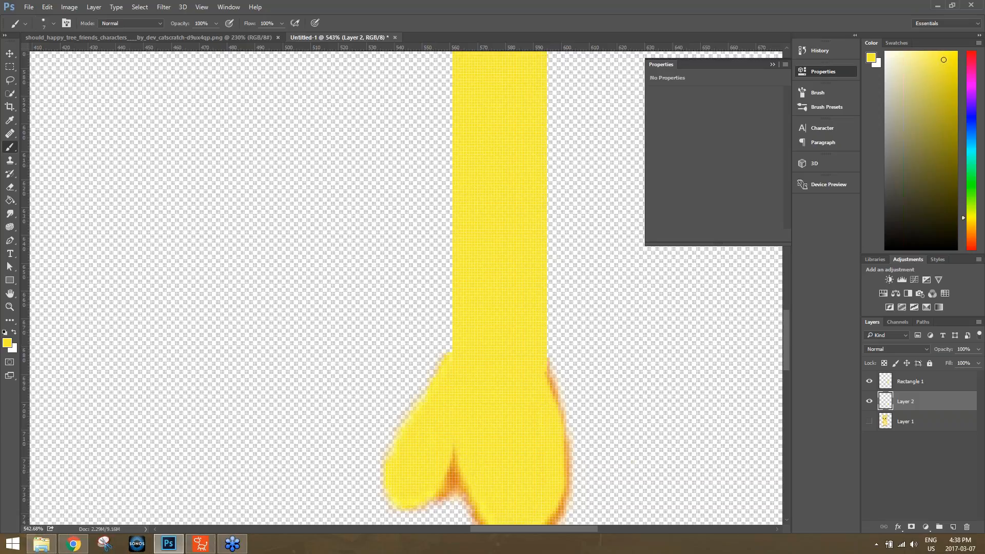
pyautogui.scroll(-5, 790, 366)
pyautogui.moveTo(790, 366); pyautogui.dragTo(790, 374)
# Switch to CrazyTalk Animator and load the custom character Kip onto the stage.
pyautogui.click(200, 544)
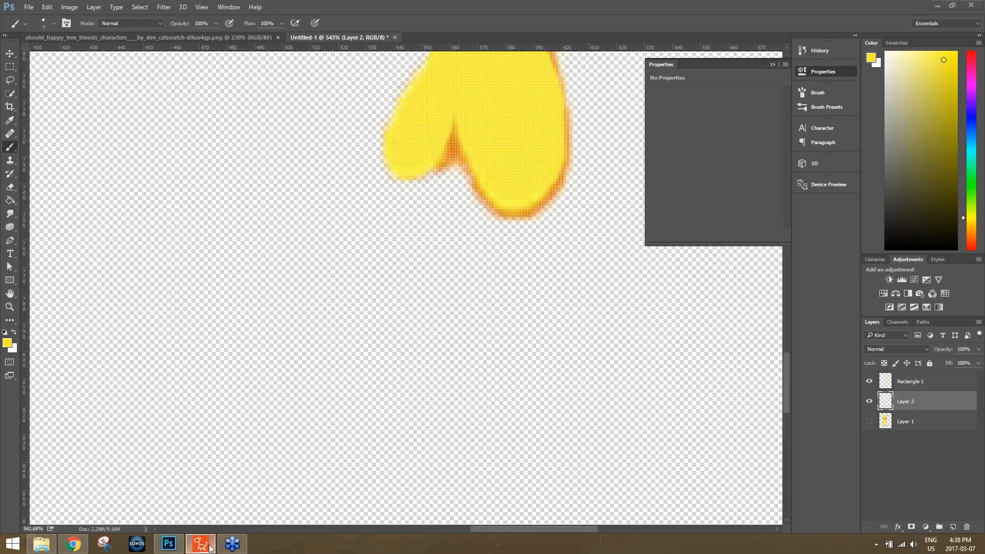
pyautogui.click(778, 523)
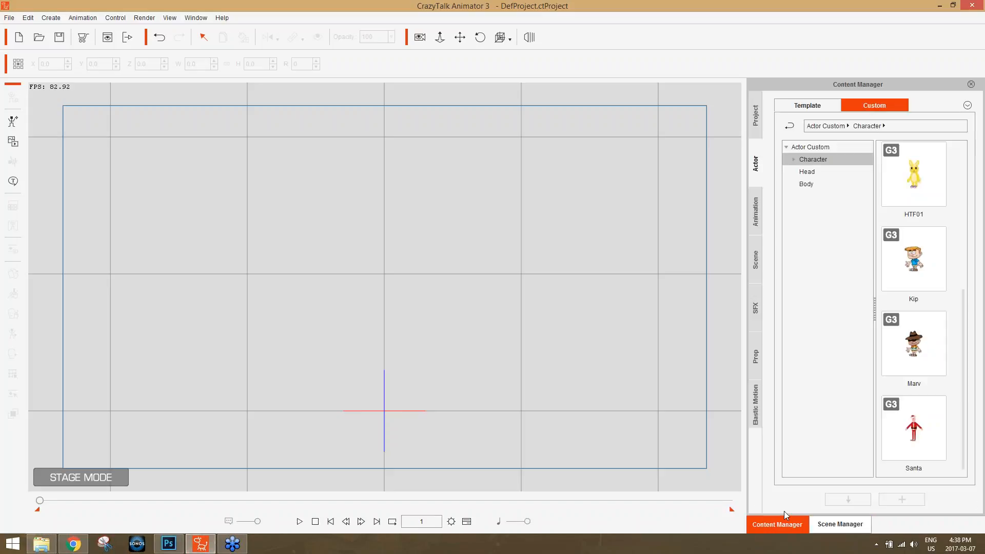
pyautogui.click(915, 258)
pyautogui.doubleClick(922, 262)
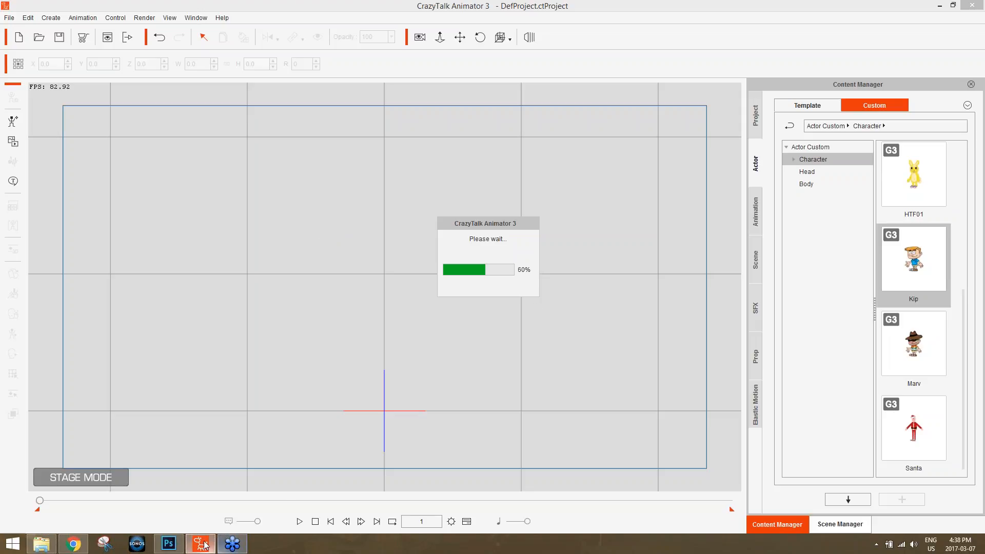
# Switch back to Photoshop and inspect the straight arm with its attached hand.
pyautogui.click(168, 544)
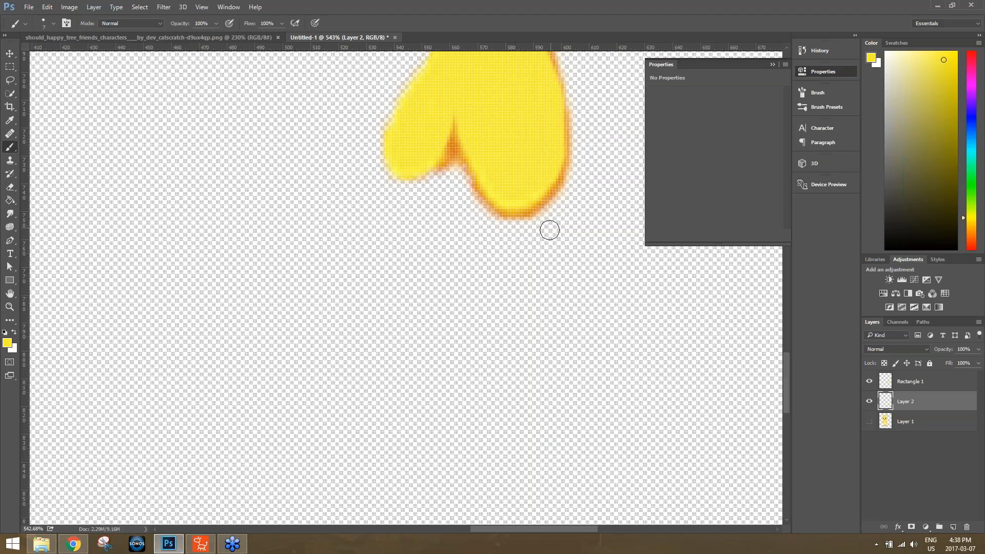
pyautogui.scroll(5, 556, 276)
pyautogui.scroll(5, 556, 277)
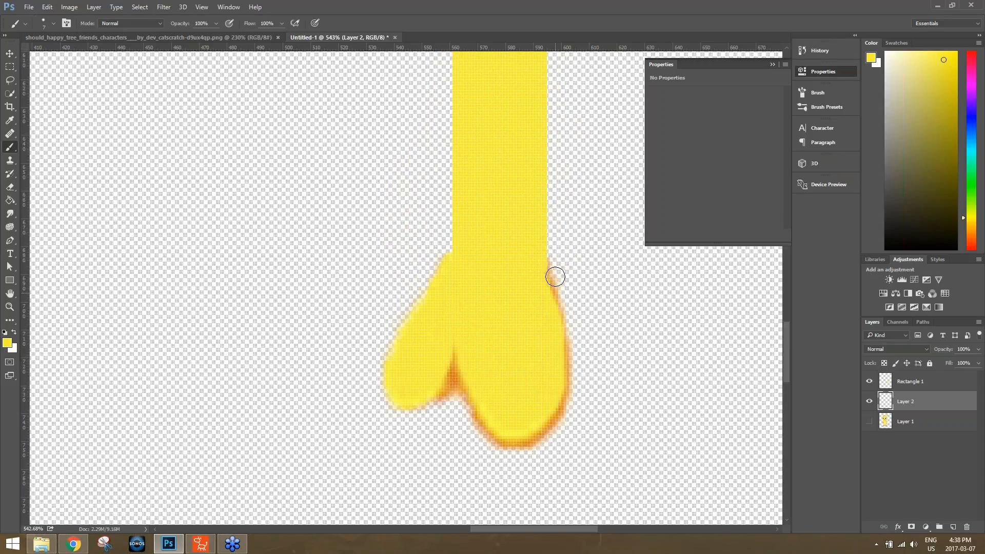
pyautogui.scroll(-3, 555, 275)
pyautogui.scroll(-1, 562, 280)
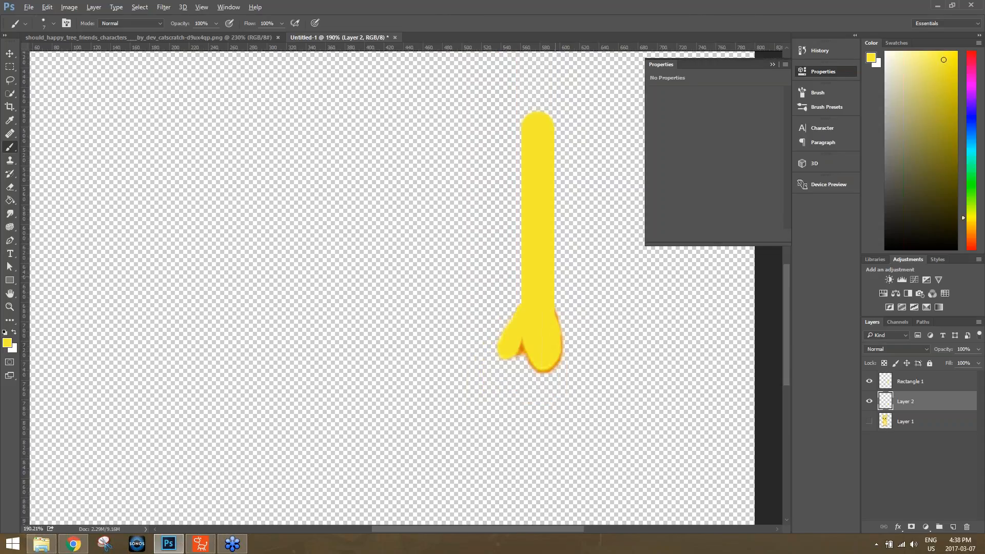
pyautogui.scroll(-1, 562, 279)
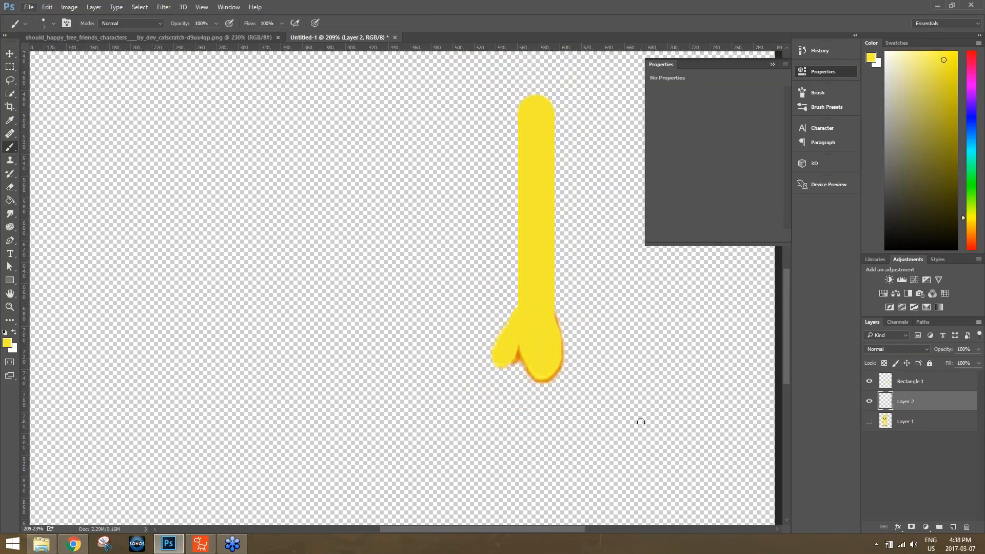
# Select the hand on Layer 2 with the Quick Selection tool.
pyautogui.click(11, 94)
pyautogui.click(47, 94)
pyautogui.moveTo(527, 133); pyautogui.dragTo(534, 348)
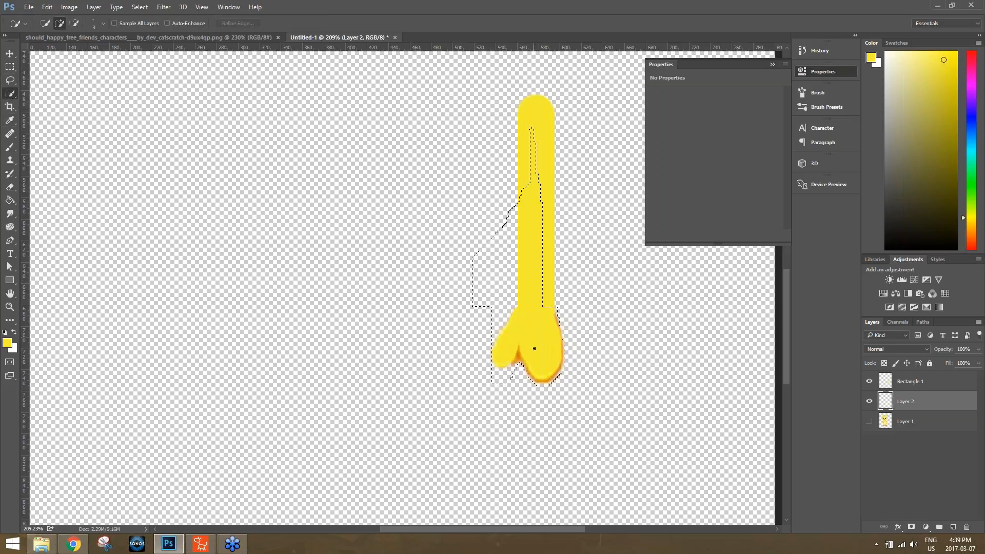
pyautogui.moveTo(544, 315)
pyautogui.mouseDown()
pyautogui.moveTo(532, 97)
pyautogui.moveTo(551, 105)
pyautogui.moveTo(548, 197)
pyautogui.mouseUp()
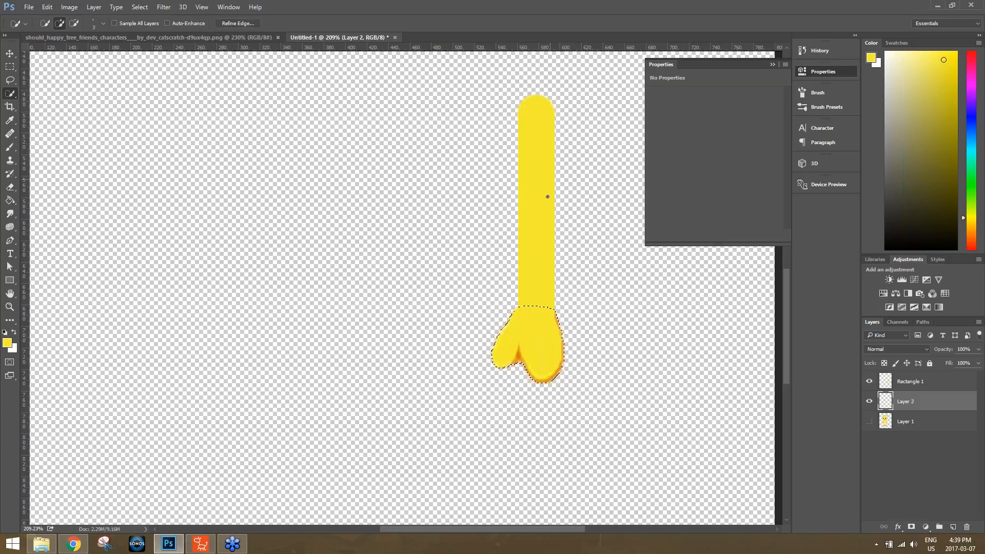
# Merge Layer 2 with Rectangle 1 and extend the selection over the whole arm and hand.
pyautogui.keyDown('shift'); pyautogui.click(915, 391); pyautogui.keyUp('shift')
pyautogui.rightClick(916, 388)
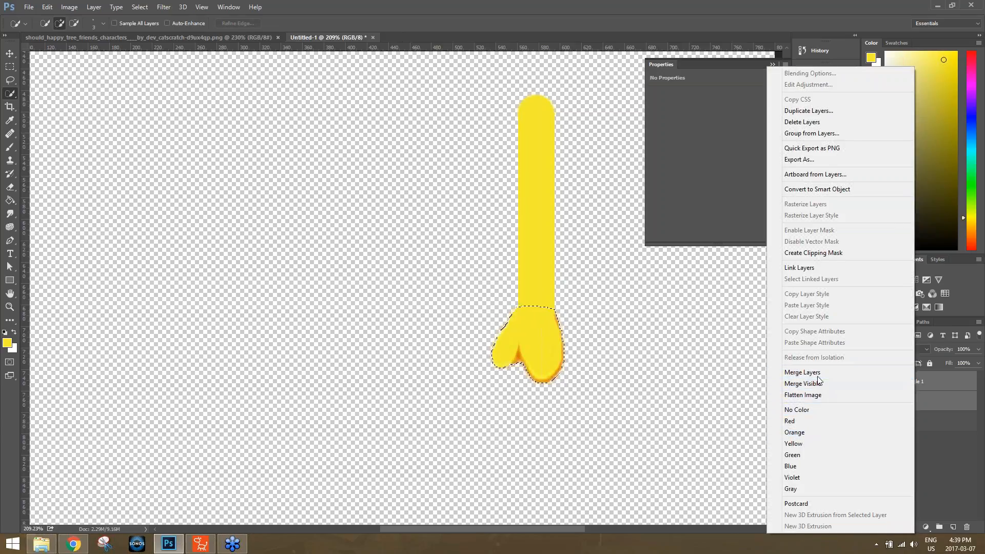
pyautogui.click(802, 372)
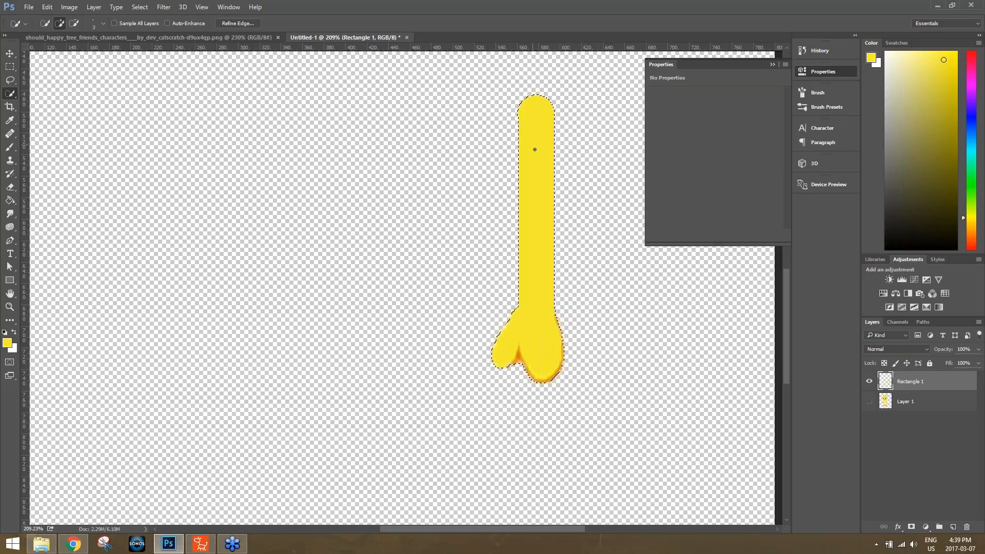
# Add a new layer and fill the arm-shaped selection with orange sampled from the hand's outline.
pyautogui.click(953, 528)
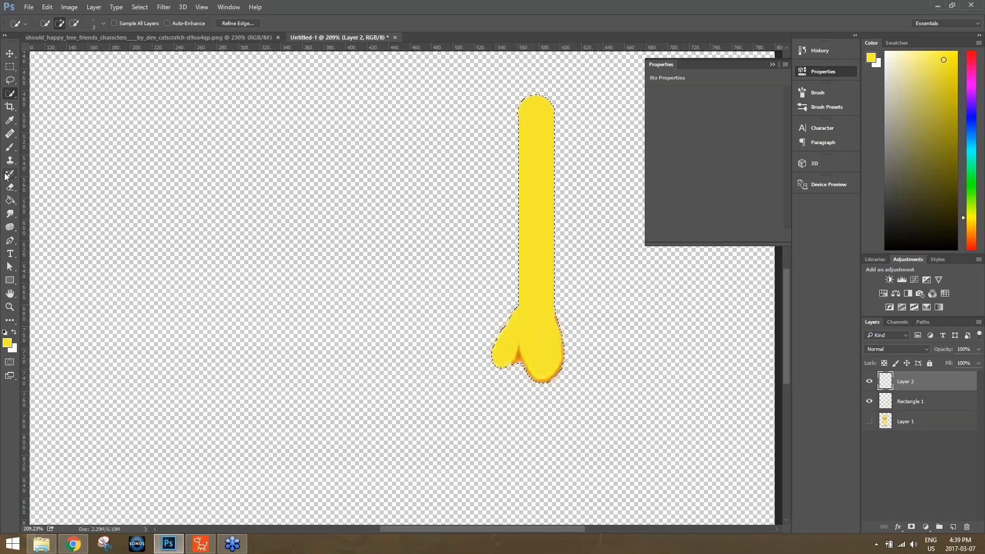
pyautogui.click(10, 147)
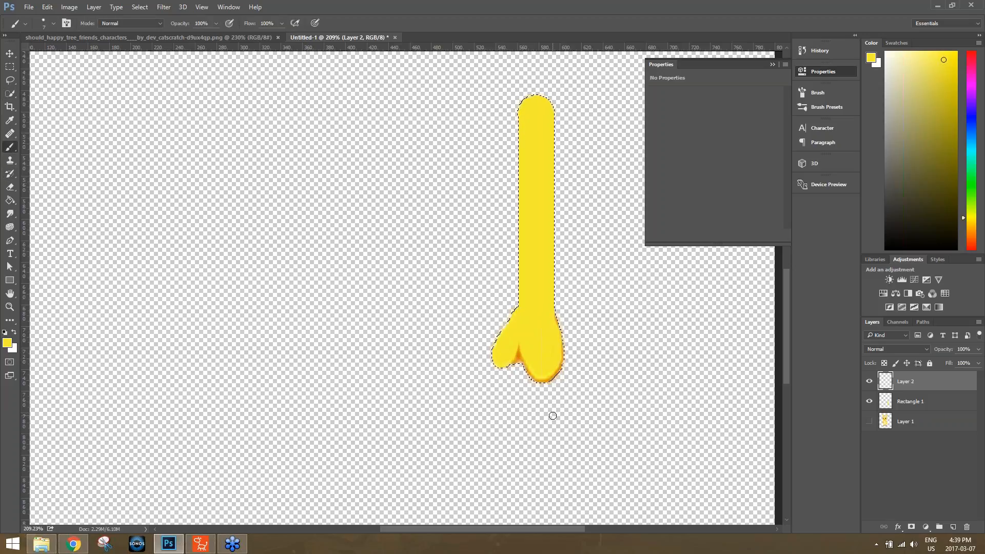
pyautogui.scroll(3, 553, 415)
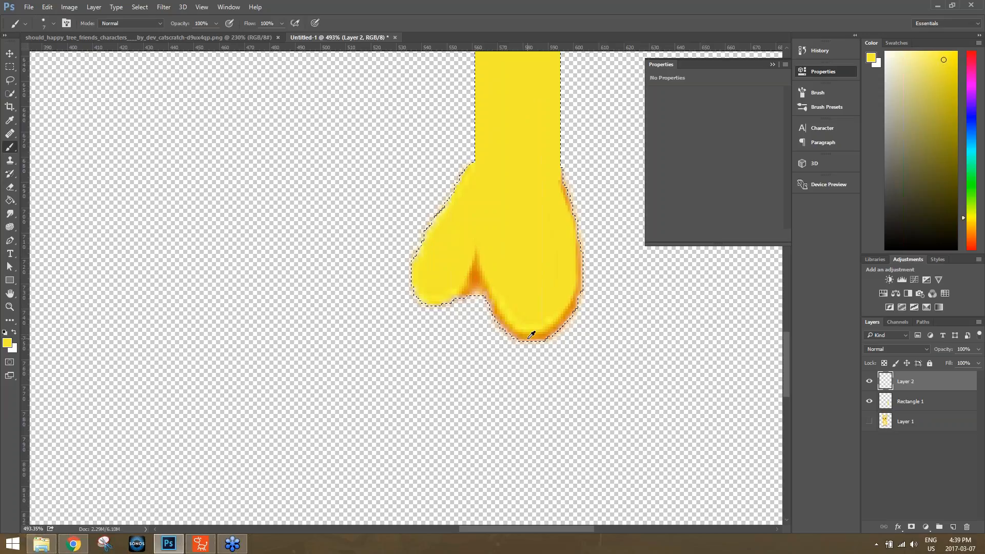
pyautogui.keyDown('alt'); pyautogui.click(545, 333); pyautogui.keyUp('alt')
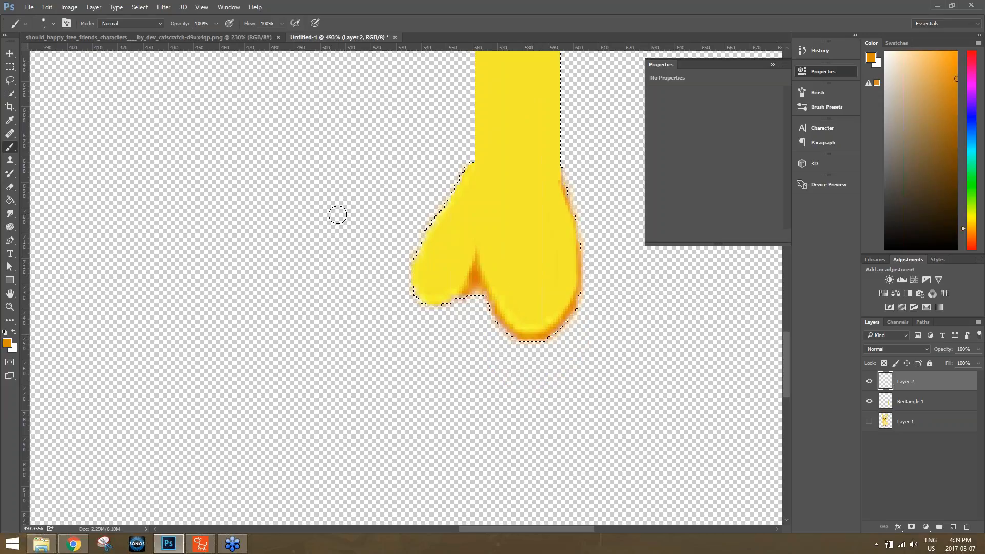
pyautogui.scroll(-4, 339, 215)
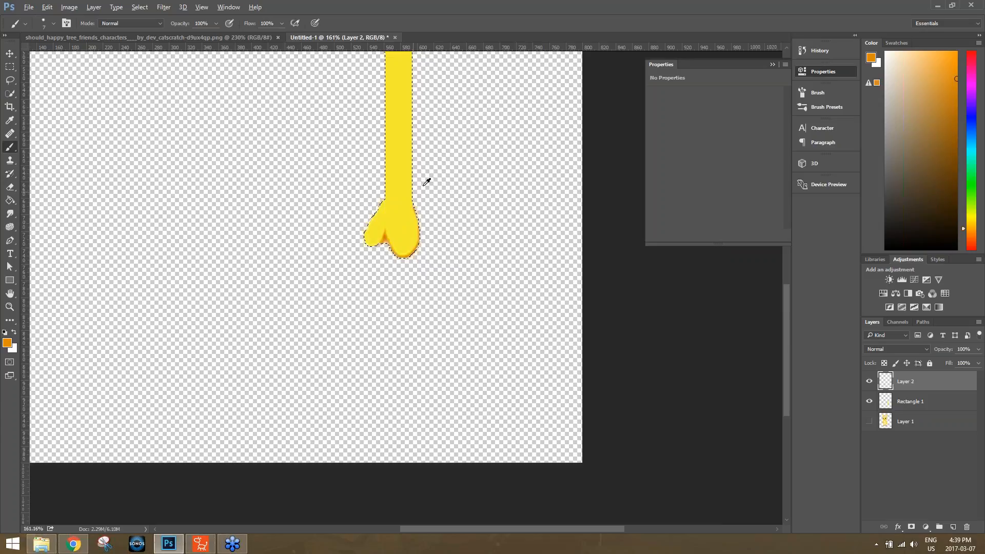
pyautogui.moveTo(442, 128); pyautogui.dragTo(470, 214)
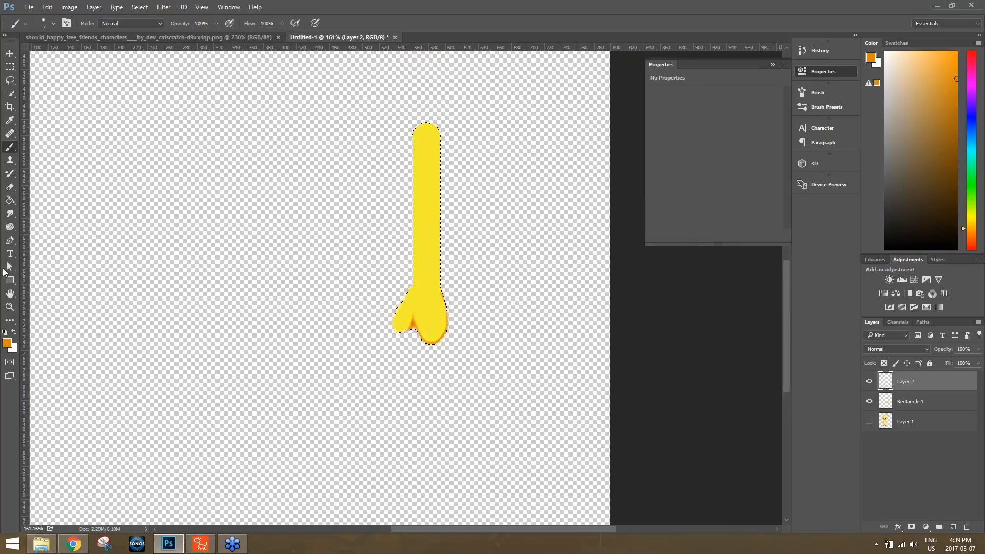
pyautogui.click(10, 200)
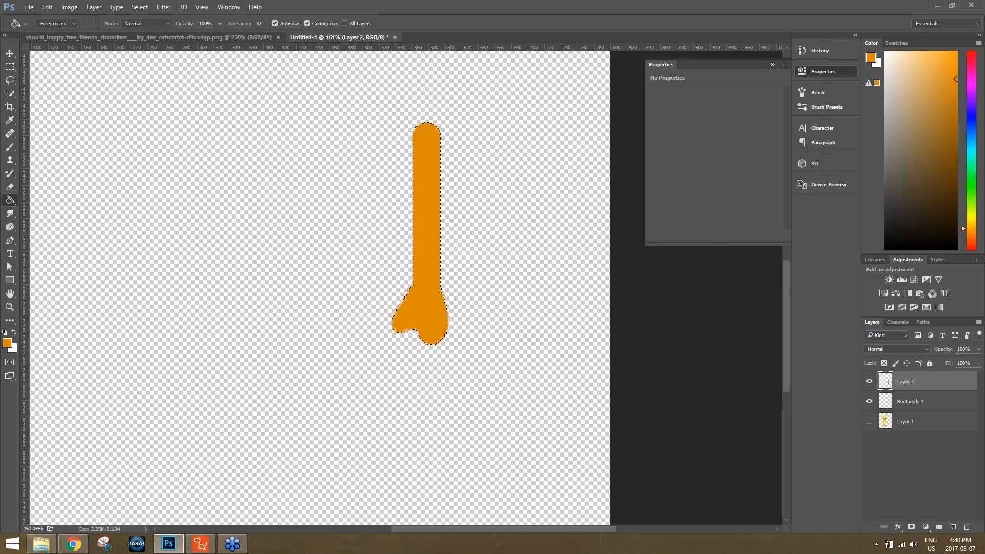
# Set Layer 2's fill to 0% and add a Stroke layer style in orange dc8608, sampled from the line beside the thumb.
pyautogui.click(978, 363)
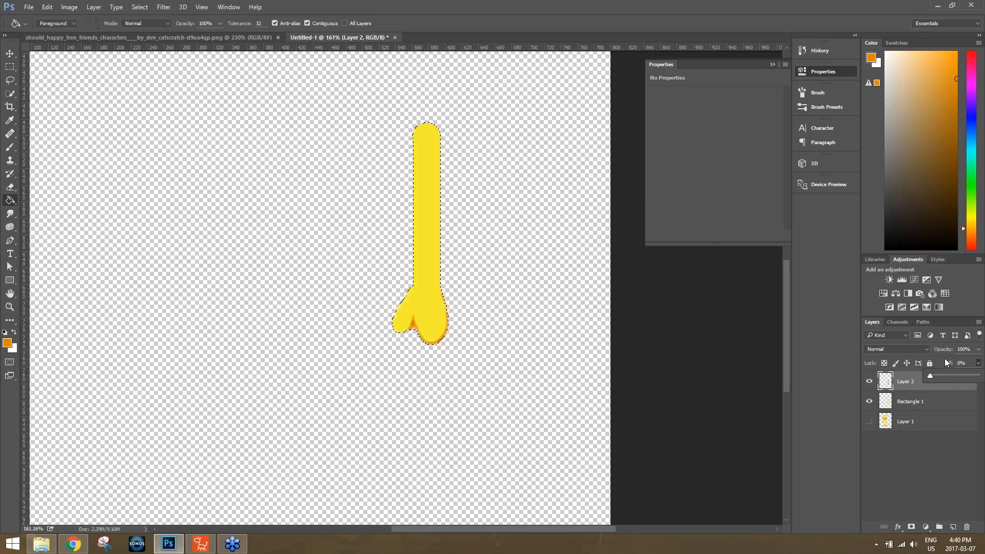
pyautogui.click(94, 6)
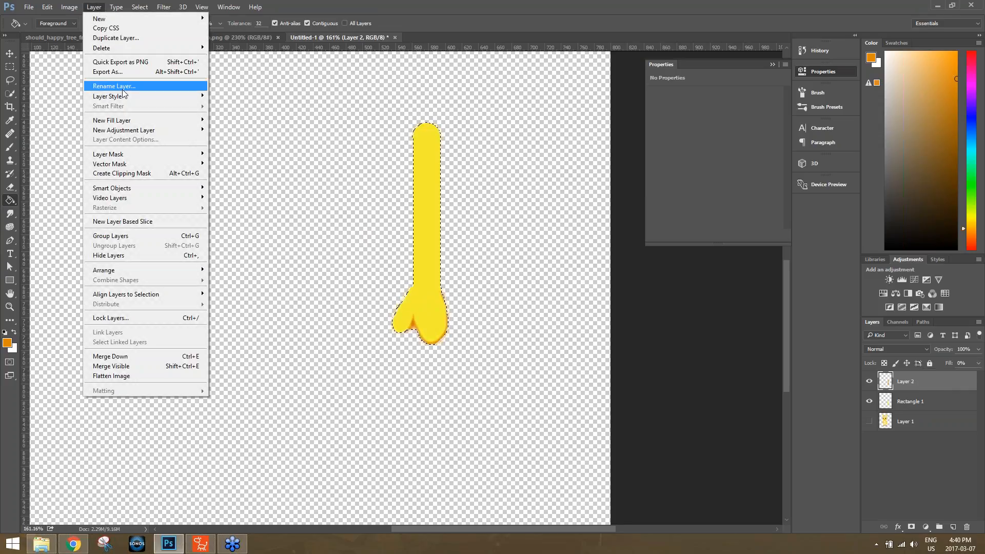
pyautogui.moveTo(195, 97)
pyautogui.click(250, 121)
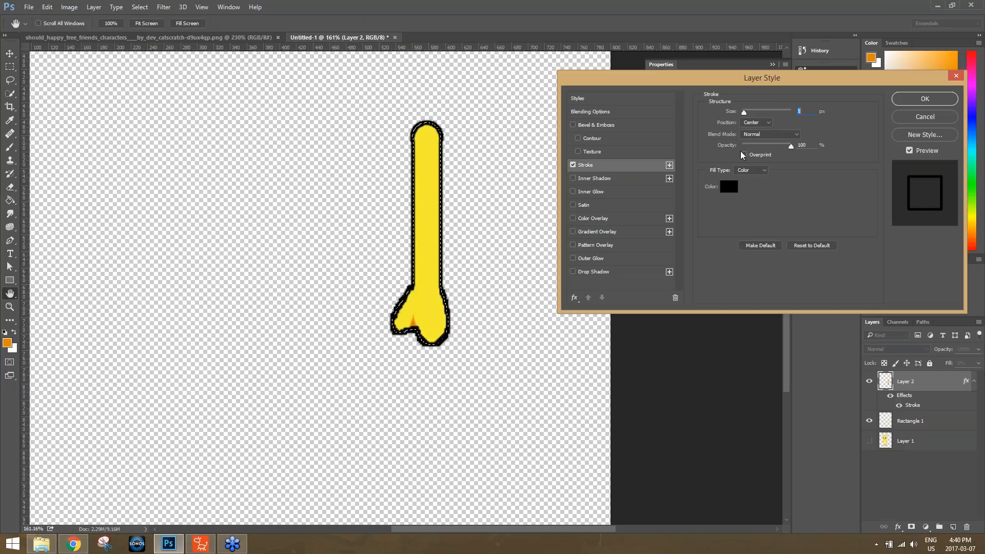
pyautogui.click(731, 189)
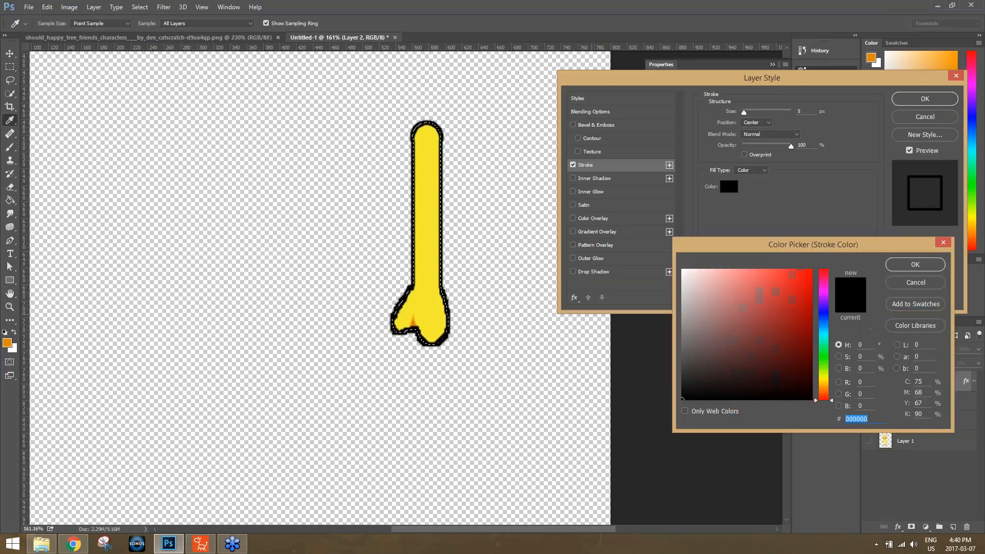
pyautogui.click(420, 347)
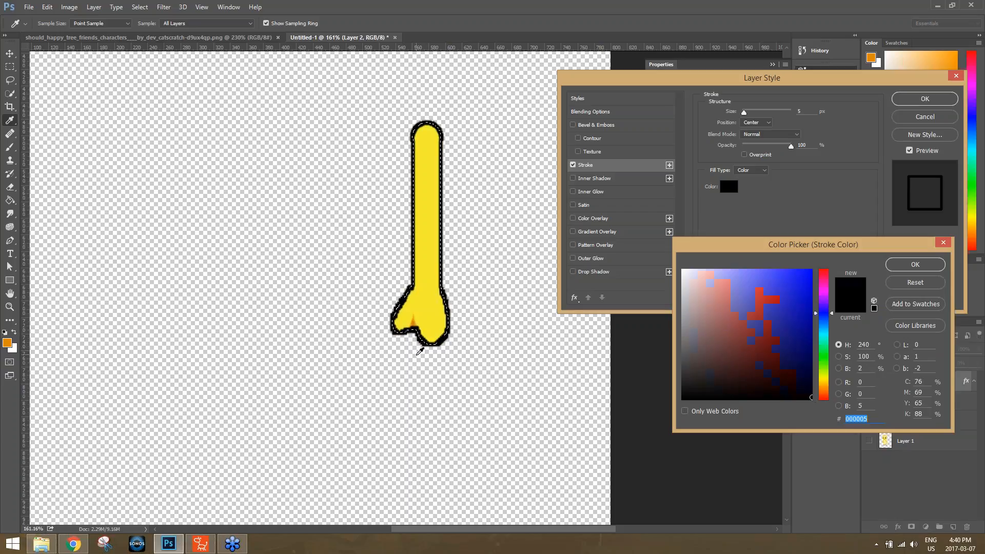
pyautogui.click(416, 322)
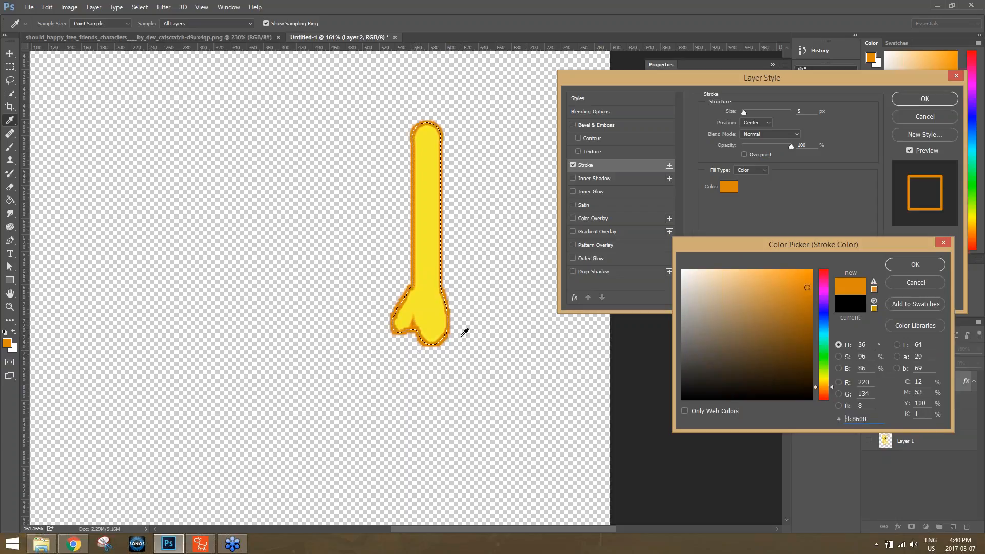
pyautogui.click(914, 264)
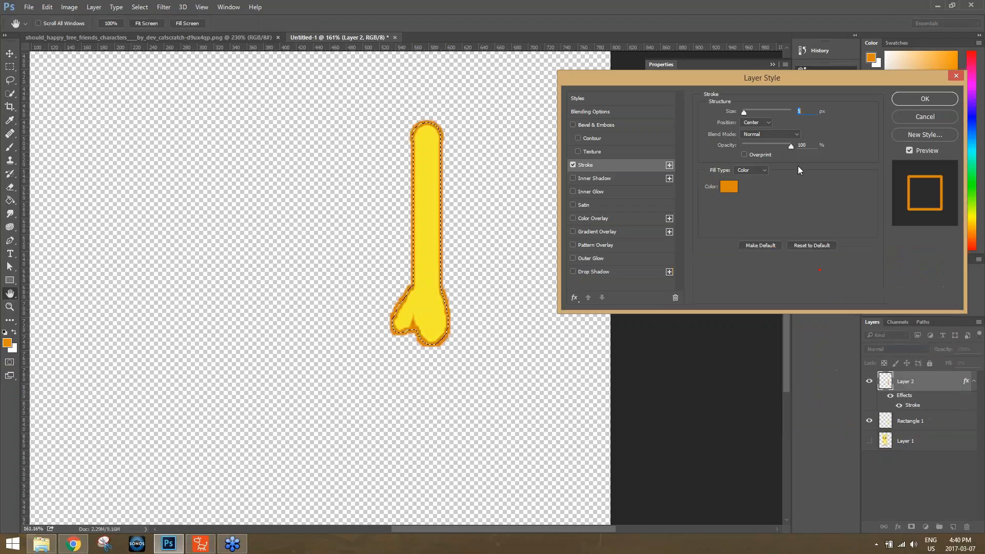
# Set the orange stroke's size to 3 px.
pyautogui.moveTo(747, 112); pyautogui.dragTo(744, 114)
pyautogui.press('alt')
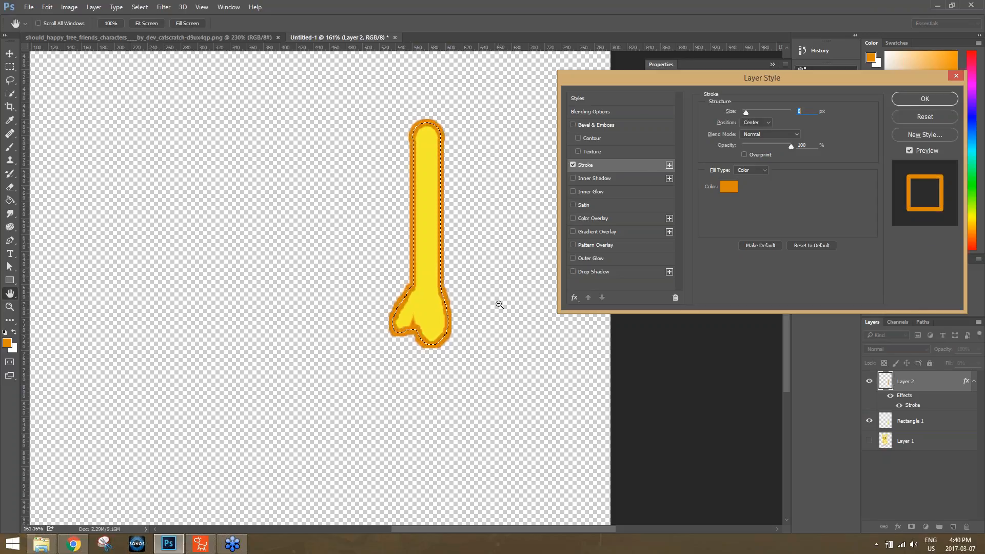
pyautogui.press('Down')
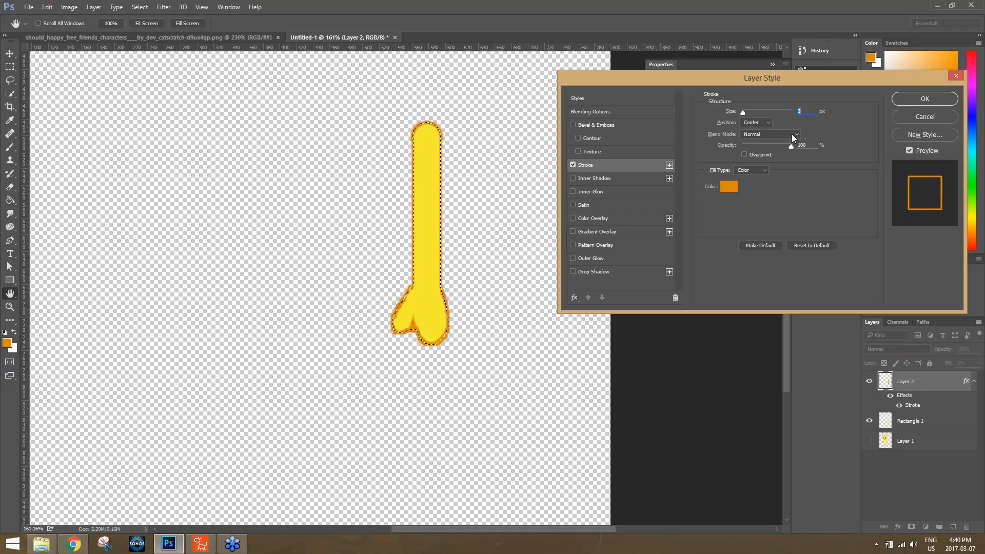
# Try the Outside and Inside positions for the stroke, and return it to Center.
pyautogui.click(796, 133)
pyautogui.click(789, 133)
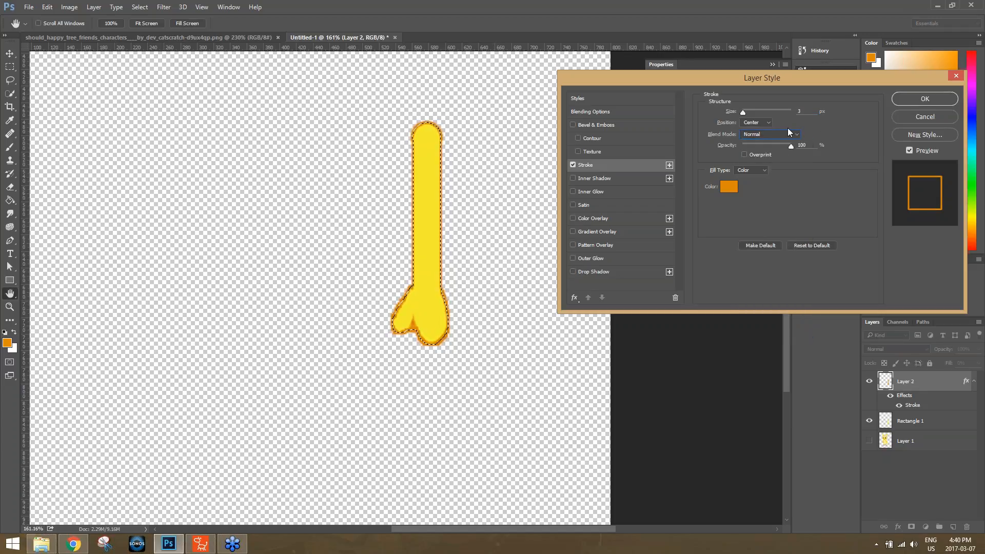
pyautogui.click(771, 122)
pyautogui.click(764, 133)
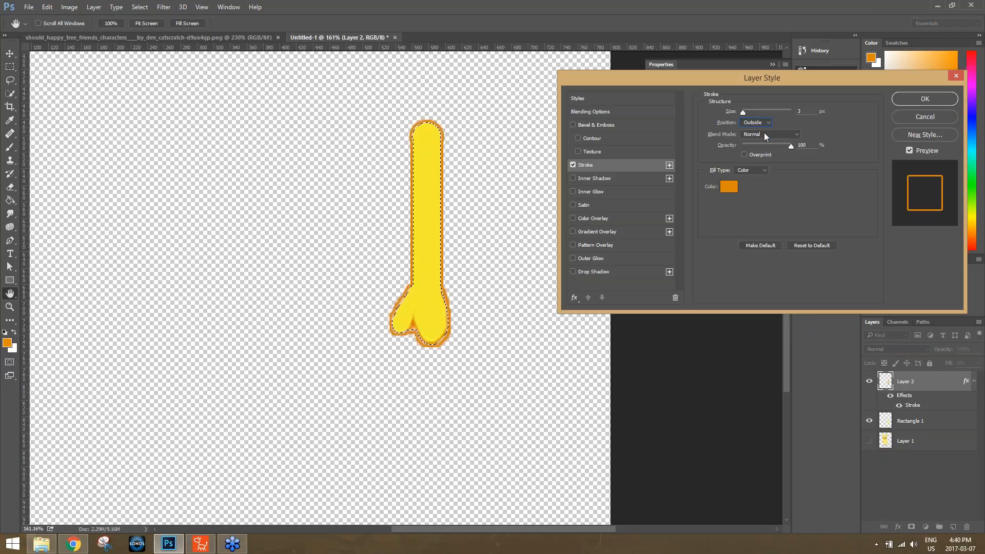
pyautogui.click(760, 124)
pyautogui.click(761, 137)
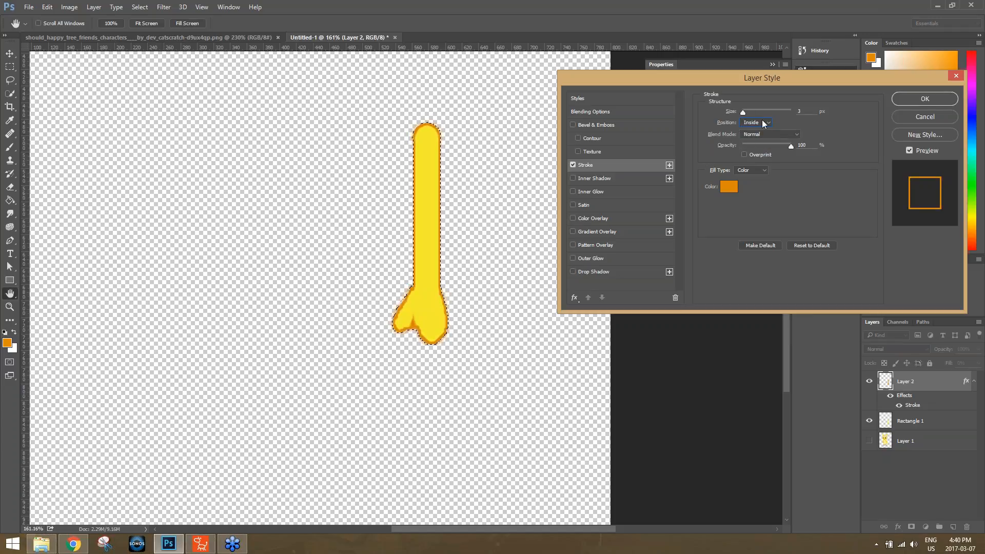
pyautogui.click(767, 123)
pyautogui.click(756, 143)
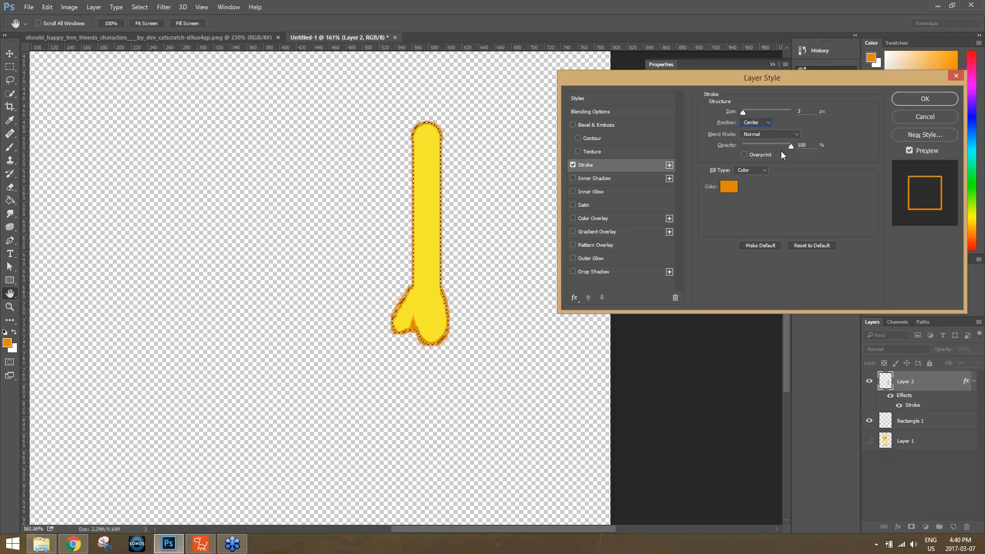
# Apply the stroke style to Layer 2 and clear the selection around the arm.
pyautogui.click(927, 100)
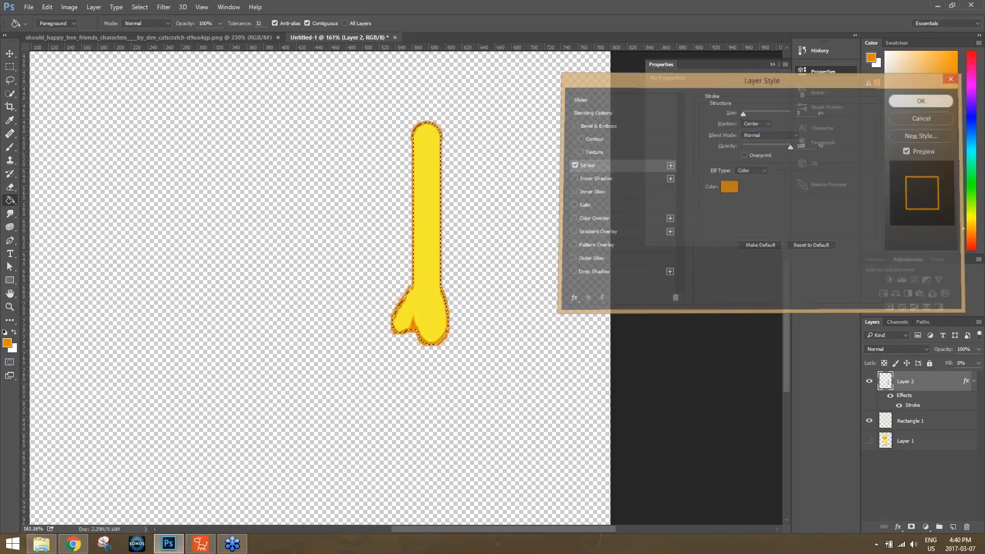
pyautogui.hotkey('ctrl', 'd')
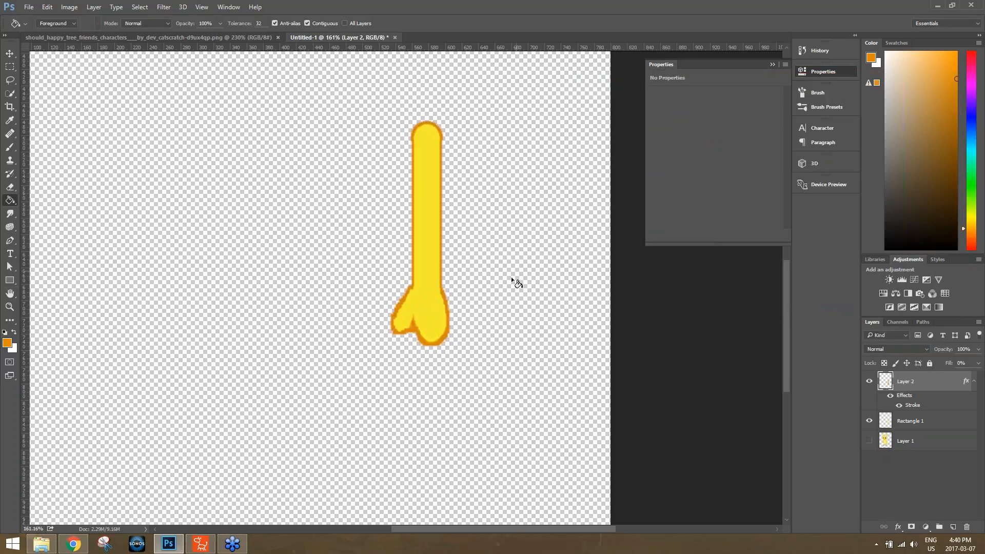
# Smooth the jagged outer edge of the orange outline around the hand and thumb with a 20 px eraser.
pyautogui.scroll(3, 487, 301)
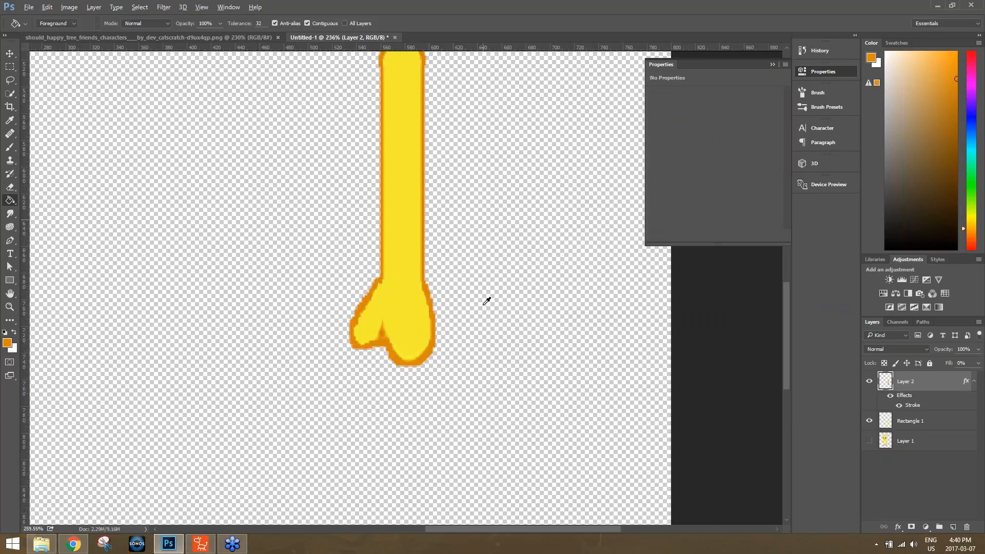
pyautogui.scroll(4, 487, 301)
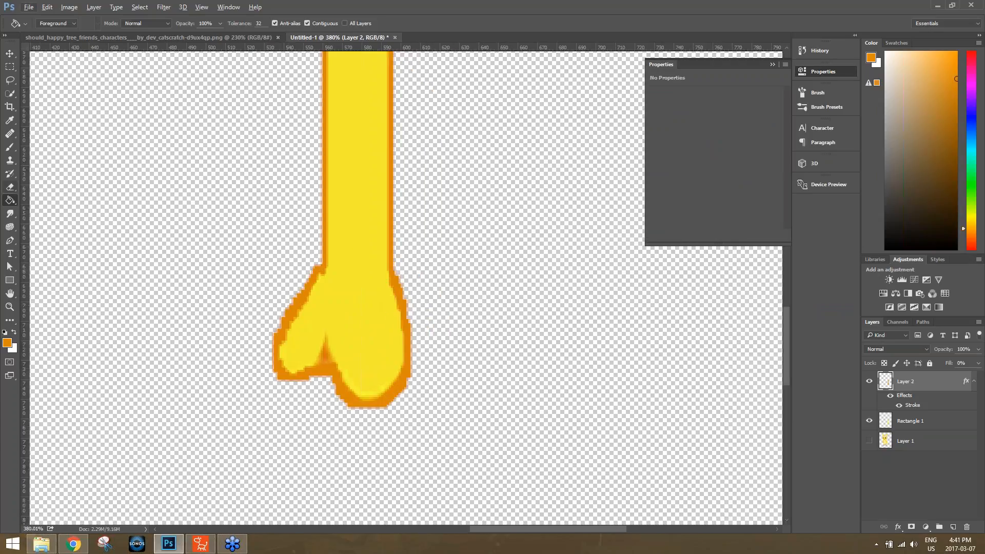
pyautogui.click(9, 187)
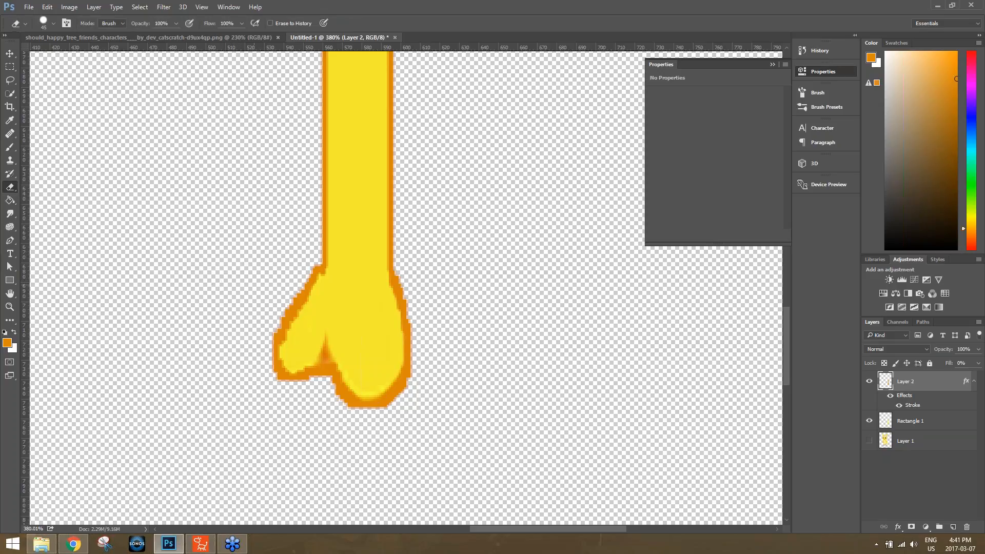
pyautogui.press('[')
pyautogui.press('[')
pyautogui.press('[')
pyautogui.moveTo(300, 261)
pyautogui.mouseDown()
pyautogui.moveTo(273, 393)
pyautogui.moveTo(325, 399)
pyautogui.moveTo(351, 417)
pyautogui.moveTo(393, 416)
pyautogui.moveTo(413, 402)
pyautogui.moveTo(429, 365)
pyautogui.moveTo(417, 271)
pyautogui.moveTo(425, 318)
pyautogui.mouseUp()
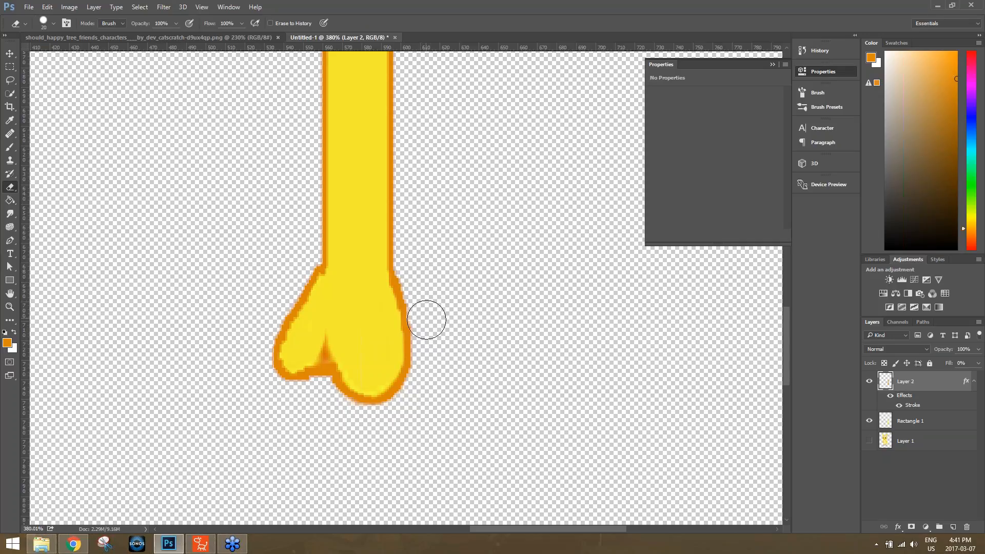
# Try erasing inside the upper hand beside the thumb, undo it, and check the artwork with Layer 2 hidden.
pyautogui.moveTo(333, 293); pyautogui.dragTo(331, 304)
pyautogui.hotkey('ctrl', 'z')
pyautogui.click(870, 381)
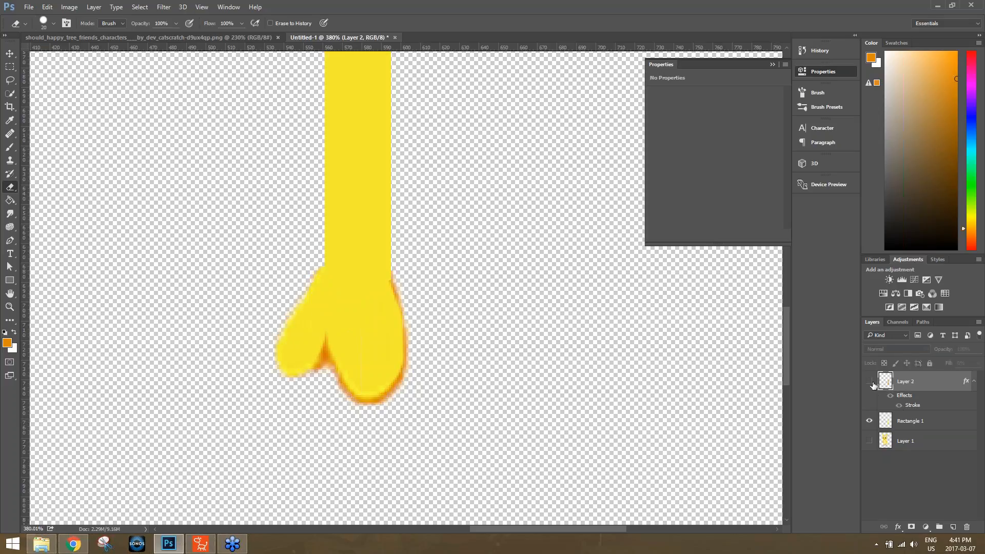
pyautogui.click(870, 381)
# Merge the orange outline on Layer 2 with the yellow arm on Rectangle 1 into one layer.
pyautogui.click(913, 427)
pyautogui.click(917, 389)
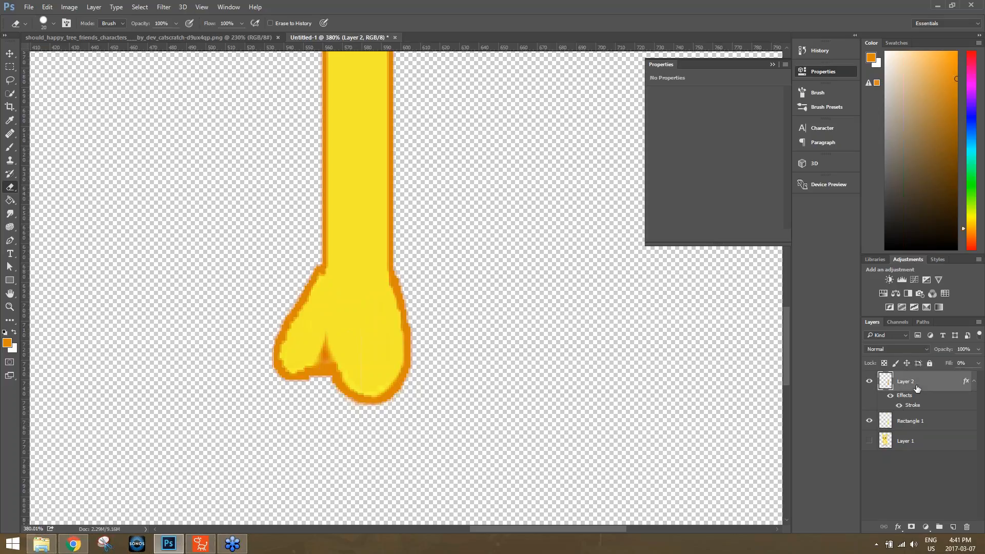
pyautogui.keyDown('shift'); pyautogui.click(918, 424); pyautogui.keyUp('shift')
pyautogui.rightClick(907, 391)
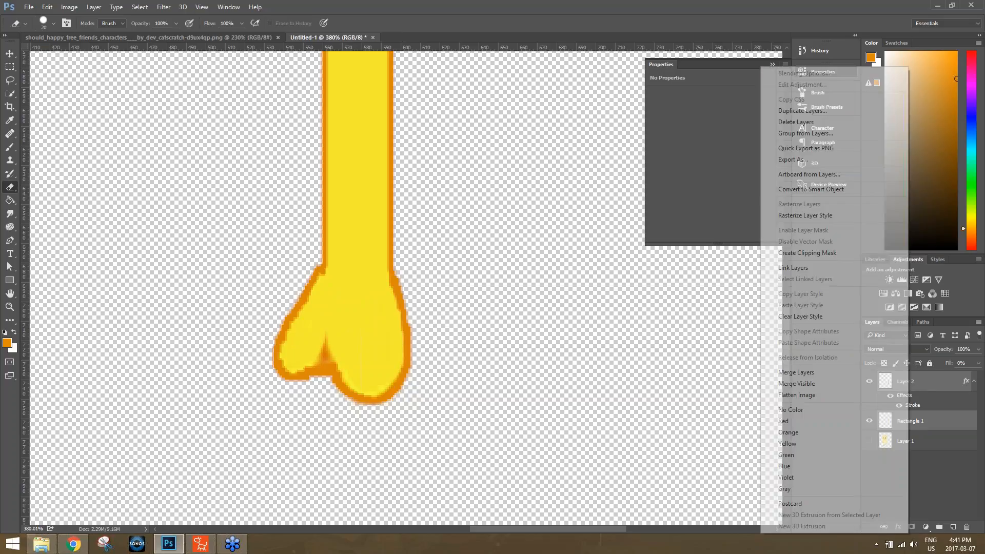
pyautogui.click(811, 374)
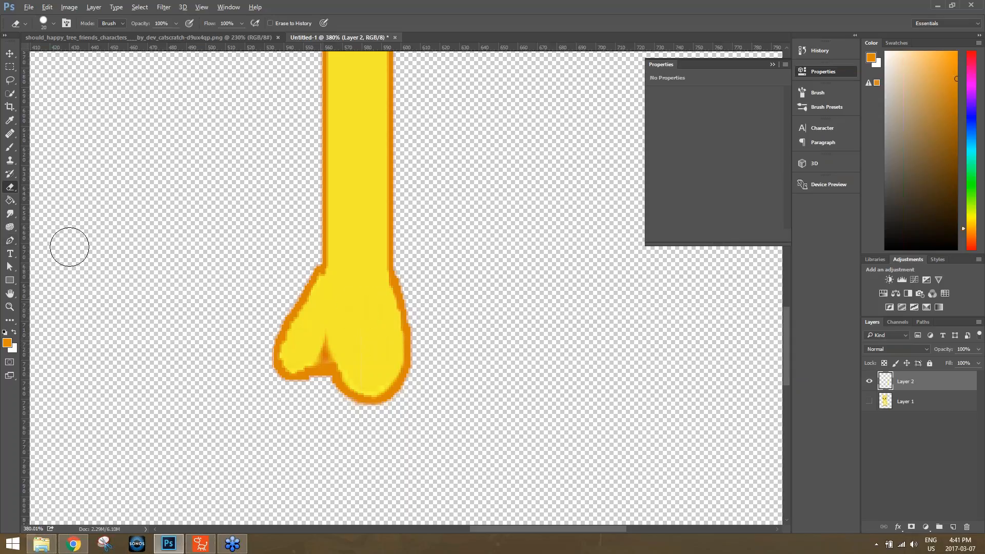
# Paint over the stray orange marks inside the wrist and thumb crease with yellow sampled from the hand.
pyautogui.click(10, 147)
pyautogui.keyDown('alt'); pyautogui.click(346, 311); pyautogui.keyUp('alt')
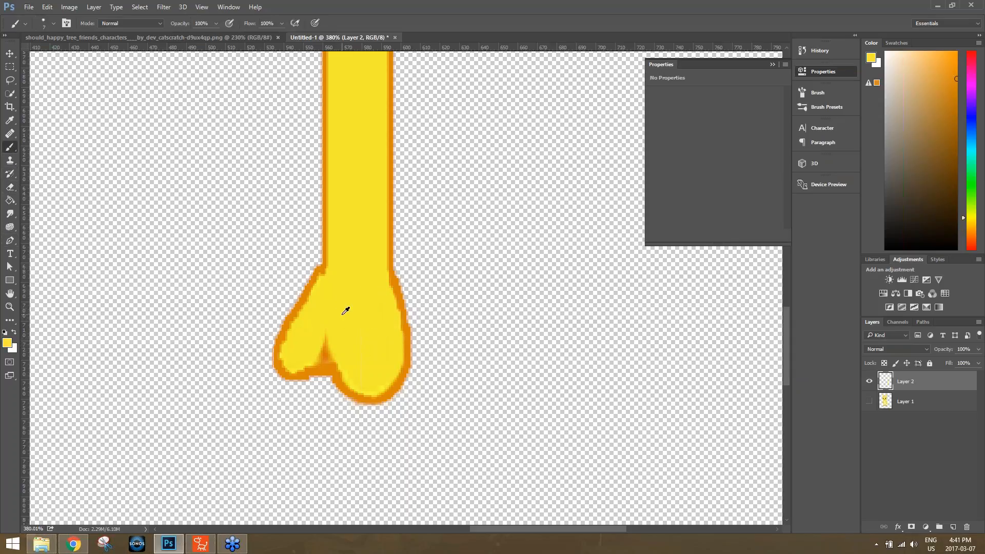
pyautogui.moveTo(323, 282)
pyautogui.mouseDown()
pyautogui.moveTo(289, 338)
pyautogui.moveTo(293, 365)
pyautogui.moveTo(324, 326)
pyautogui.moveTo(351, 377)
pyautogui.moveTo(328, 337)
pyautogui.moveTo(363, 325)
pyautogui.mouseUp()
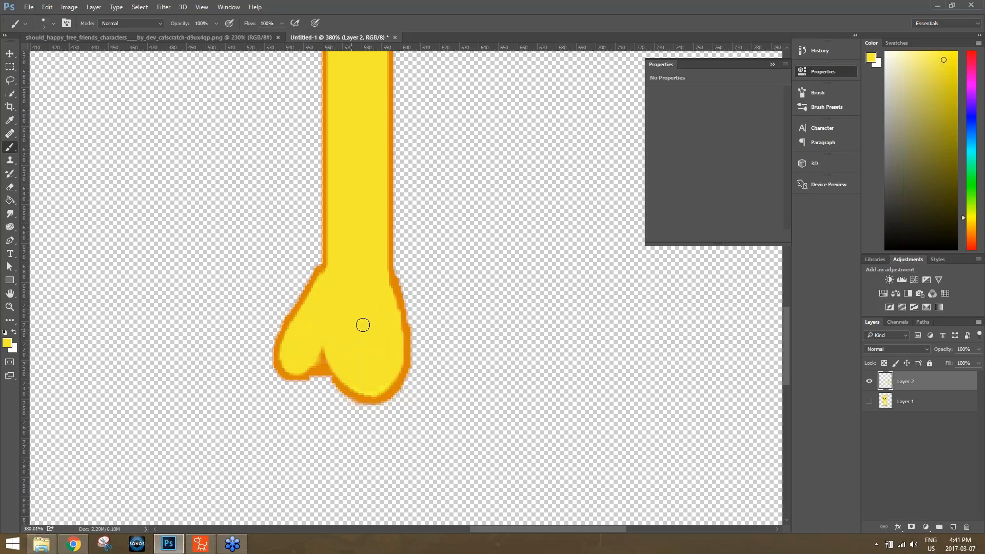
# Show Layer 1 and place the straight arm over the rabbit's arm beside the tail, rotated about -20° from the shoulder.
pyautogui.scroll(-3, 484, 251)
pyautogui.scroll(1, 496, 234)
pyautogui.moveTo(784, 377); pyautogui.dragTo(786, 345)
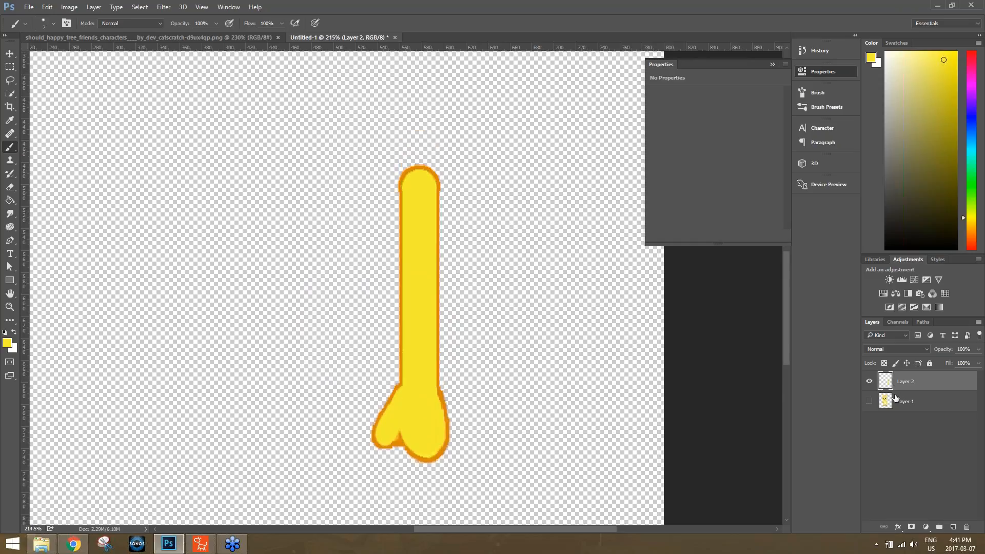
pyautogui.click(870, 402)
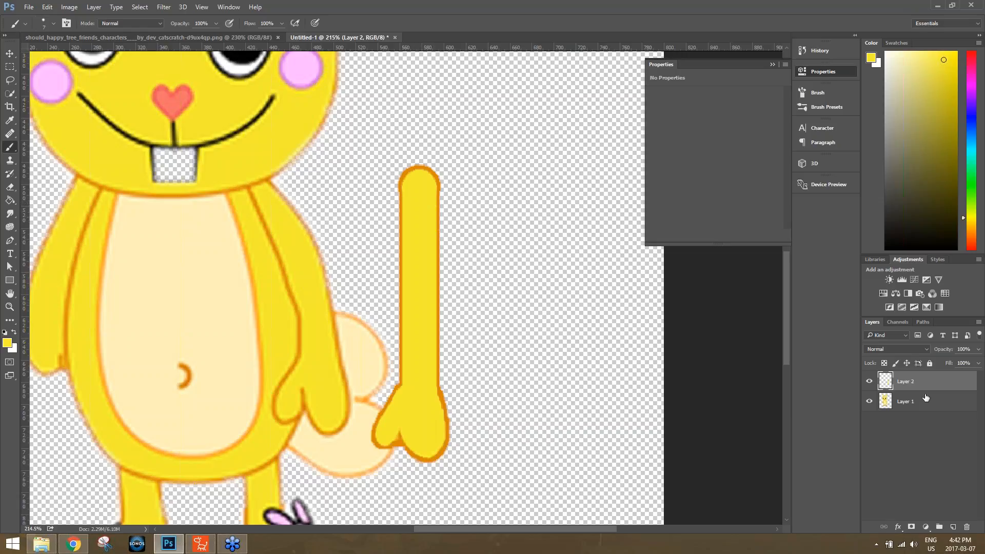
pyautogui.hotkey('ctrl', 't')
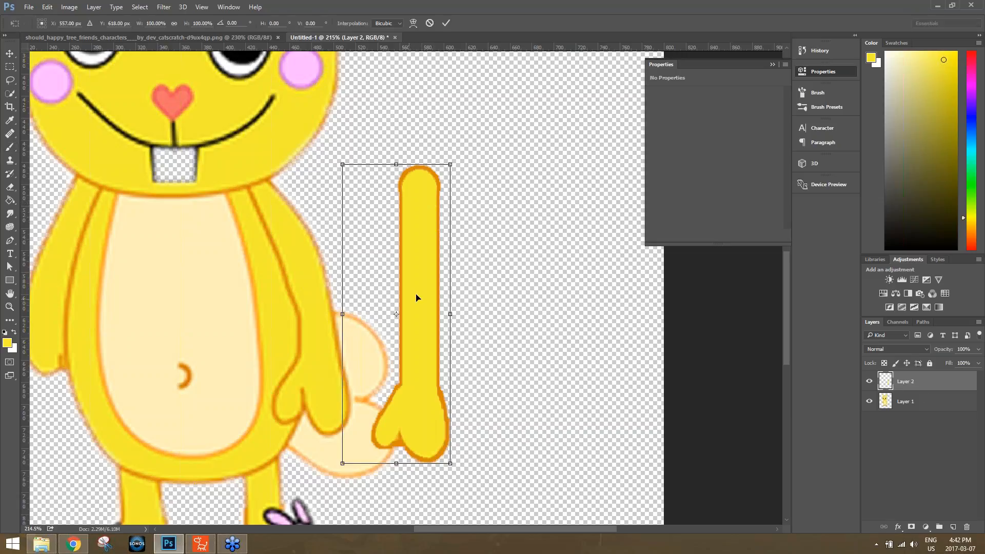
pyautogui.moveTo(424, 268); pyautogui.dragTo(262, 269)
pyautogui.moveTo(305, 469); pyautogui.dragTo(374, 426)
pyautogui.moveTo(268, 323); pyautogui.dragTo(303, 334)
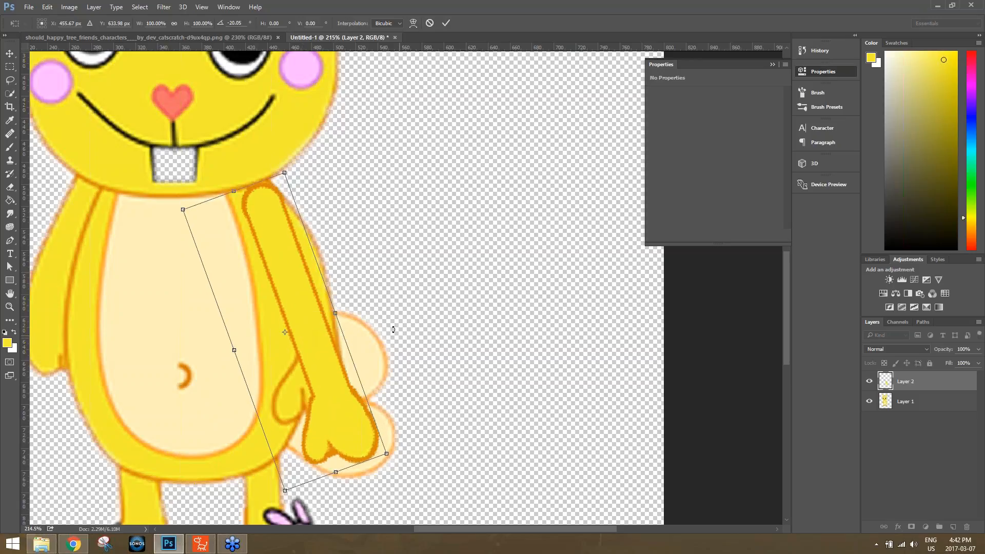
pyautogui.keyDown('alt'); pyautogui.click(520, 268); pyautogui.keyUp('alt')
pyautogui.press('Return')
pyautogui.press('b')
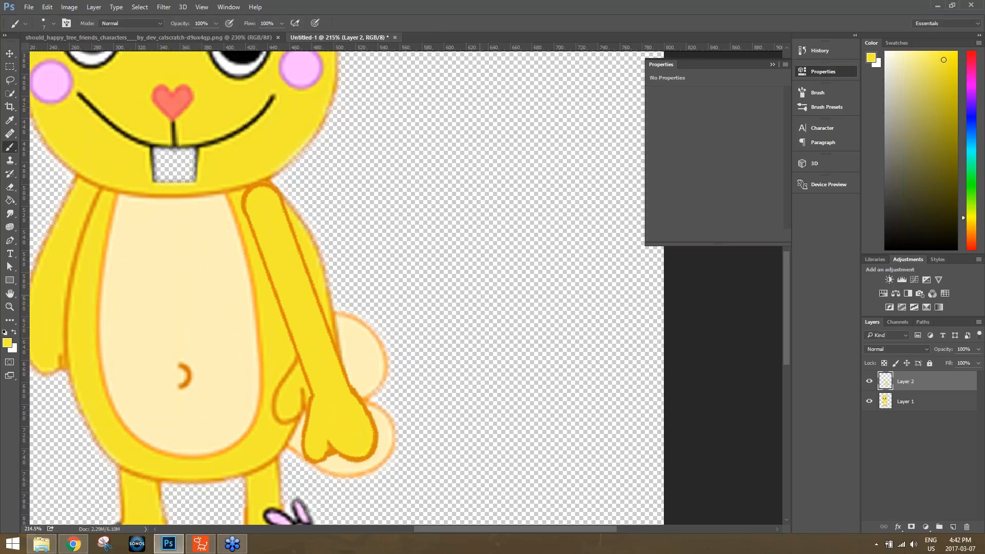
pyautogui.keyDown('alt'); pyautogui.click(529, 265); pyautogui.keyUp('alt')
# Hide Layer 2 and quick-select the rabbit's torso and belly on Layer 1, excluding both legs.
pyautogui.click(903, 402)
pyautogui.click(870, 382)
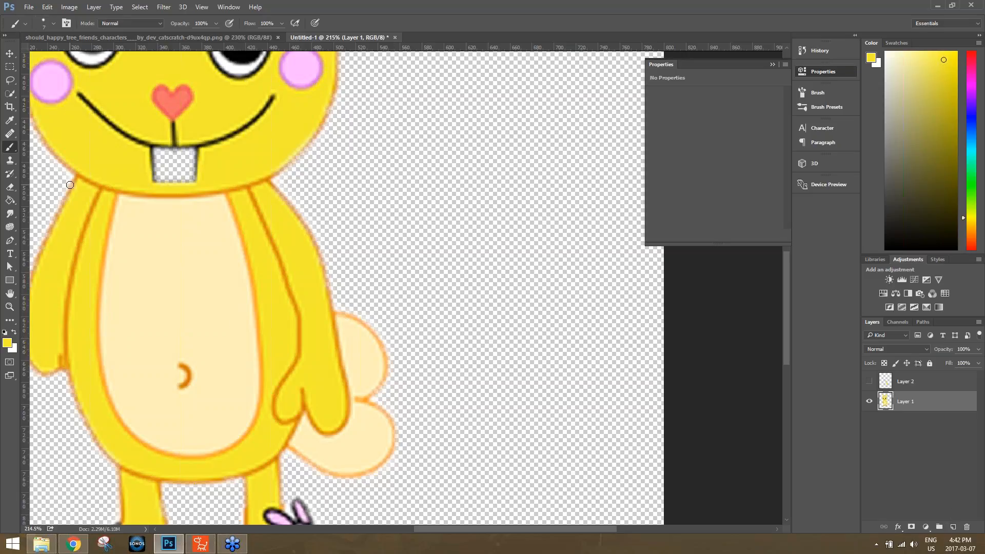
pyautogui.click(10, 93)
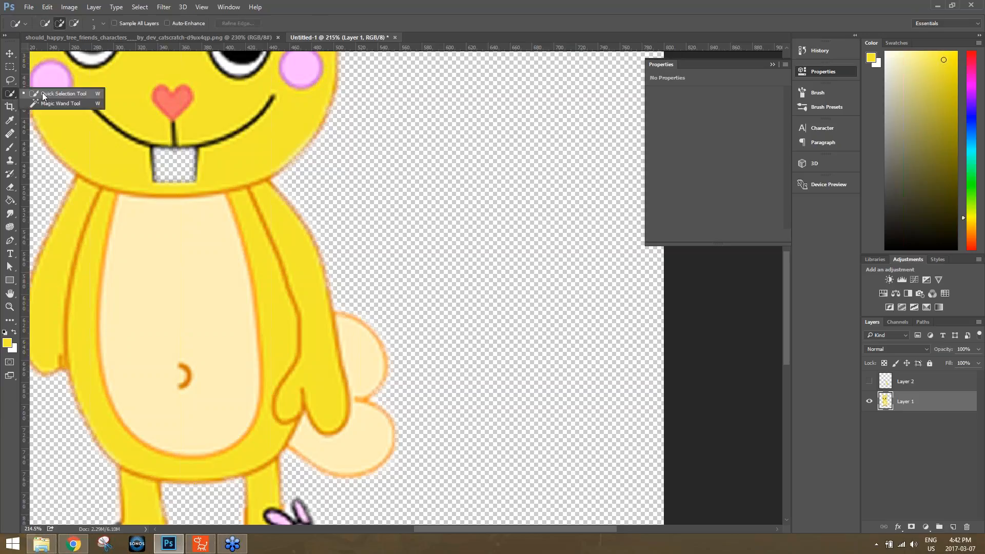
pyautogui.moveTo(109, 226)
pyautogui.mouseDown()
pyautogui.moveTo(93, 246)
pyautogui.moveTo(86, 329)
pyautogui.moveTo(102, 411)
pyautogui.moveTo(166, 455)
pyautogui.moveTo(232, 460)
pyautogui.mouseUp()
pyautogui.moveTo(268, 384)
pyautogui.mouseDown()
pyautogui.moveTo(264, 251)
pyautogui.moveTo(113, 252)
pyautogui.moveTo(111, 278)
pyautogui.moveTo(170, 304)
pyautogui.mouseUp()
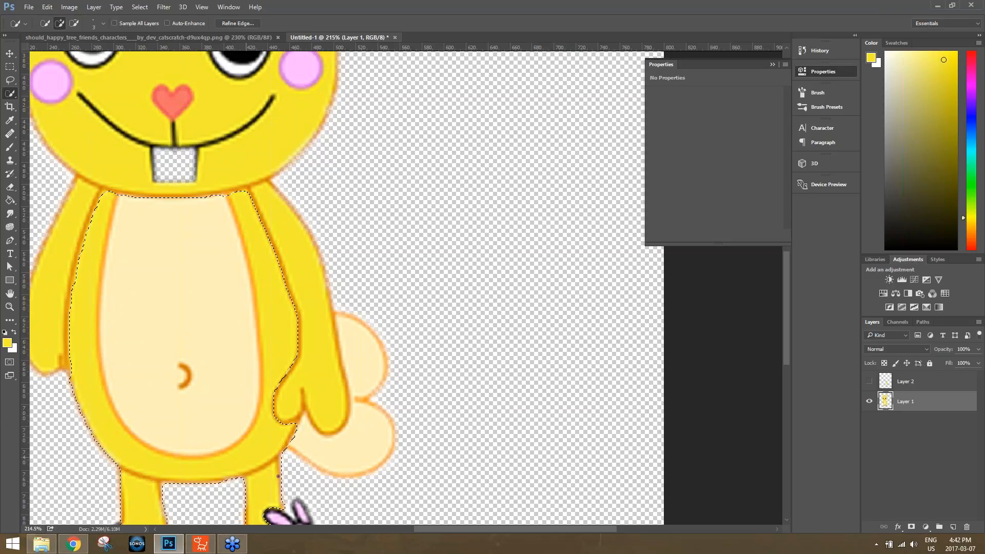
pyautogui.scroll(-3, 398, 359)
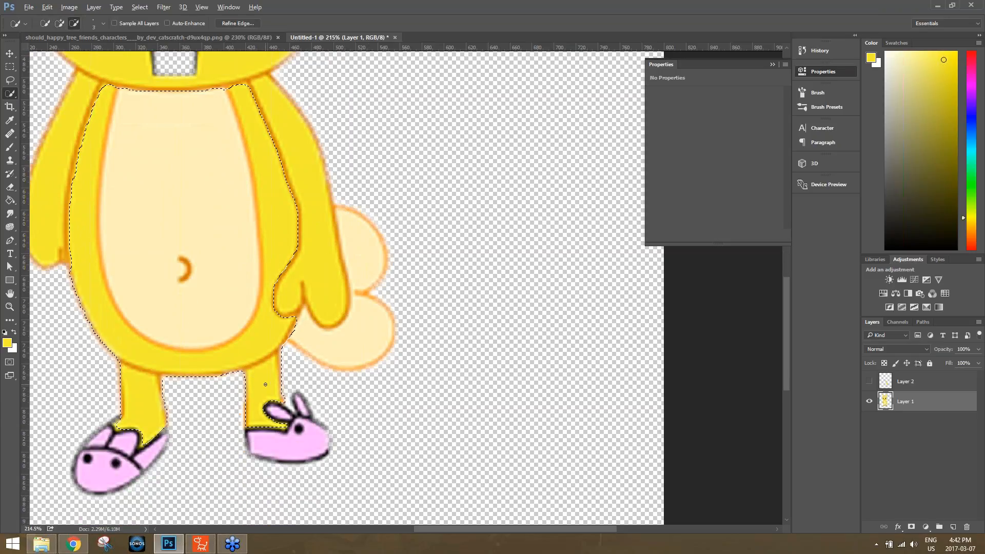
pyautogui.moveTo(272, 378); pyautogui.dragTo(273, 406)
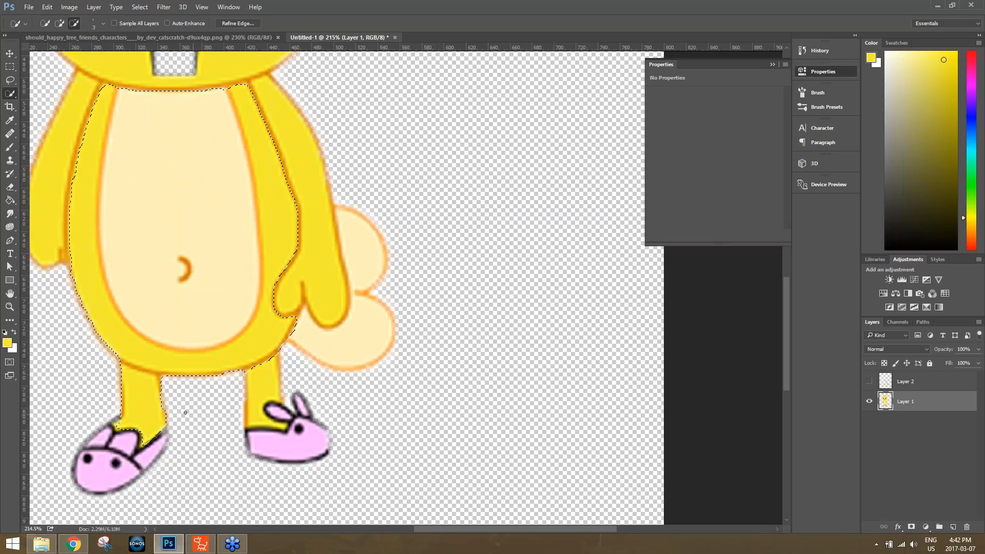
pyautogui.moveTo(158, 405)
pyautogui.mouseDown()
pyautogui.moveTo(135, 387)
pyautogui.moveTo(147, 429)
pyautogui.mouseUp()
# Cut the selected torso onto a new layer and hide Layer 1 to isolate it.
pyautogui.hotkey('ctrl', 'x')
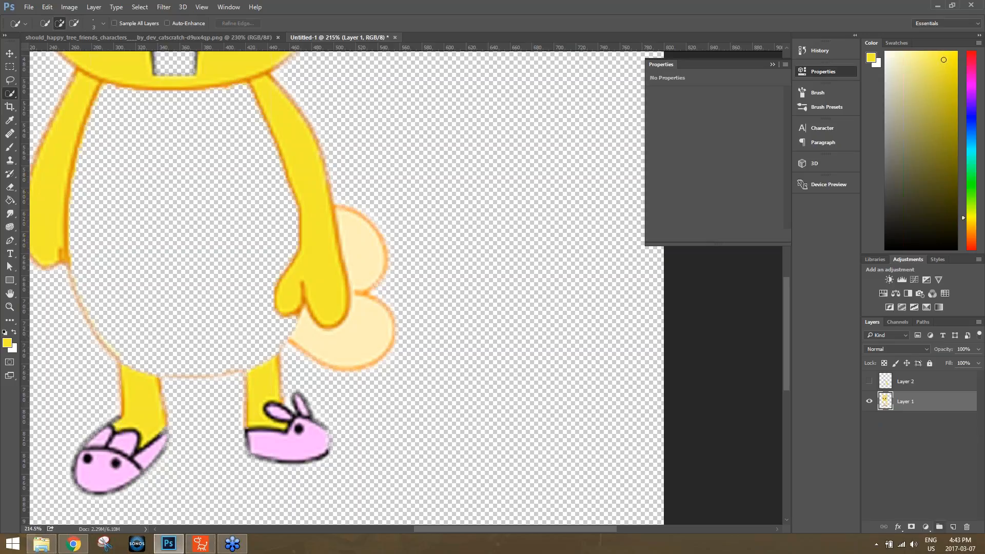
pyautogui.click(953, 527)
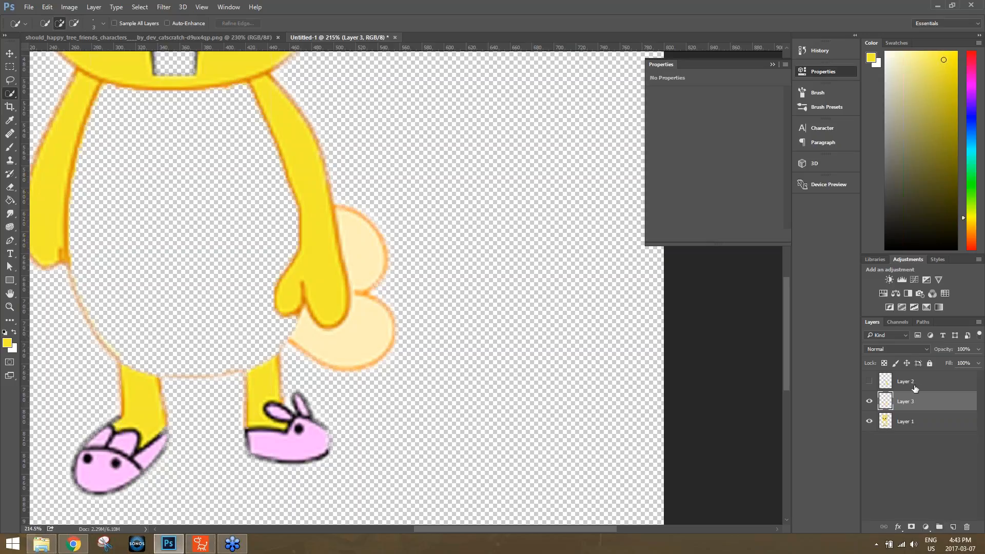
pyautogui.hotkey('ctrl', 'v')
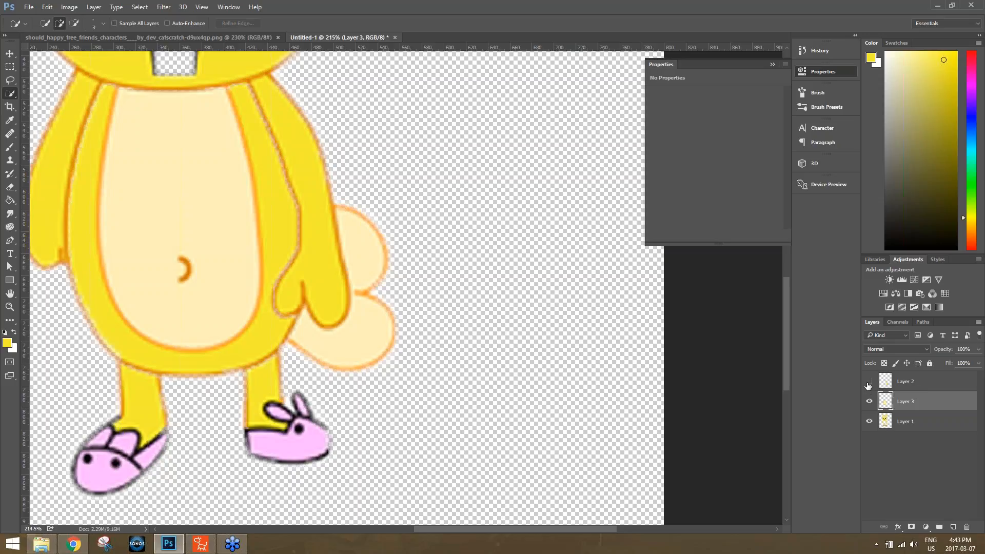
pyautogui.click(869, 421)
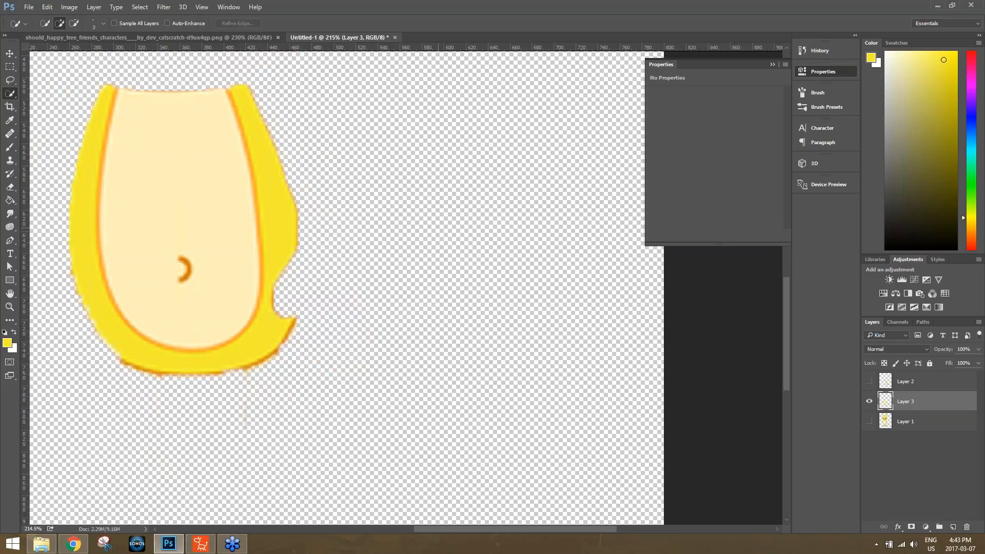
pyautogui.moveTo(315, 156); pyautogui.dragTo(489, 203)
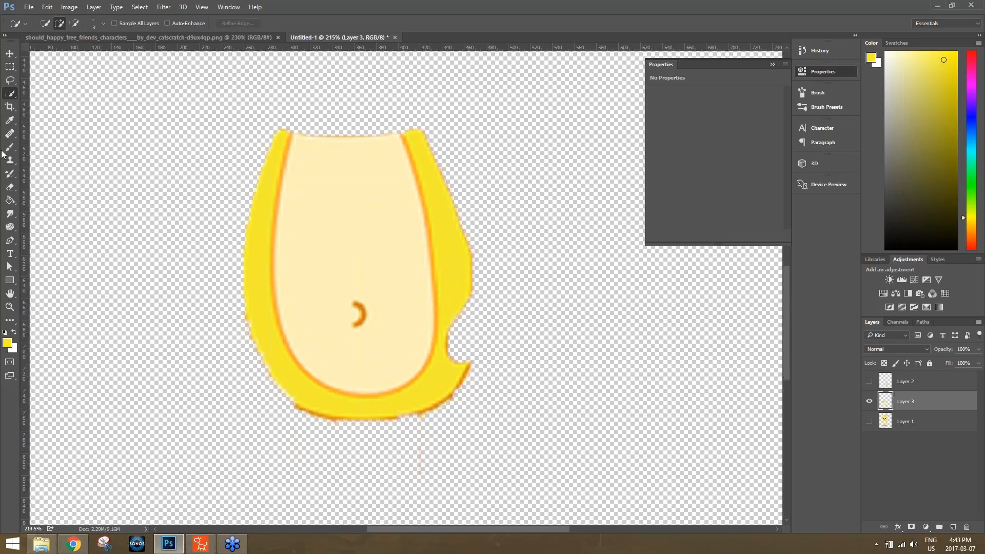
# Select the yellow border around the belly, fill it with the sampled yellow using the Paint Bucket, and clear the selection.
pyautogui.moveTo(255, 169)
pyautogui.mouseDown()
pyautogui.moveTo(266, 186)
pyautogui.moveTo(258, 246)
pyautogui.moveTo(277, 365)
pyautogui.moveTo(338, 400)
pyautogui.moveTo(415, 401)
pyautogui.mouseUp()
pyautogui.moveTo(447, 339); pyautogui.dragTo(457, 289)
pyautogui.moveTo(450, 224); pyautogui.dragTo(451, 224)
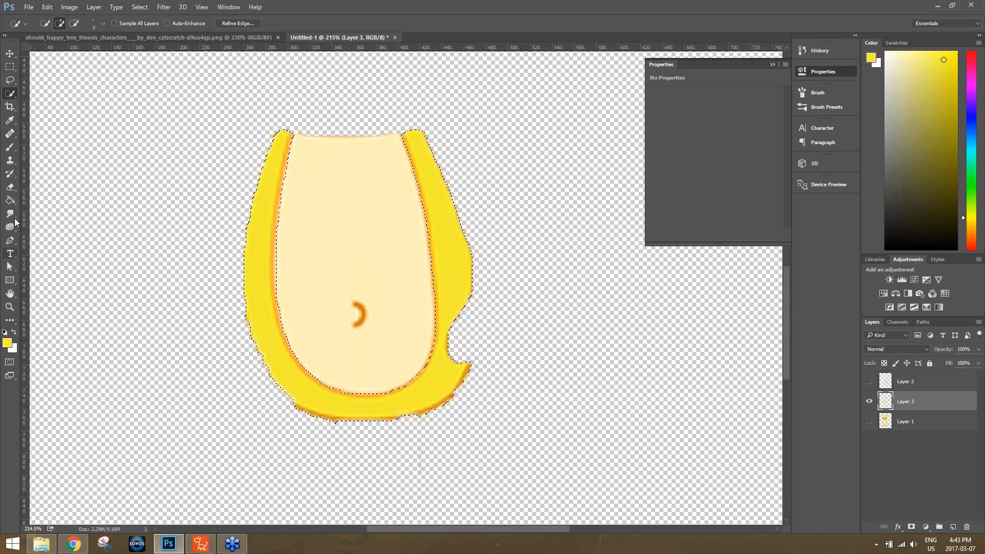
pyautogui.click(9, 148)
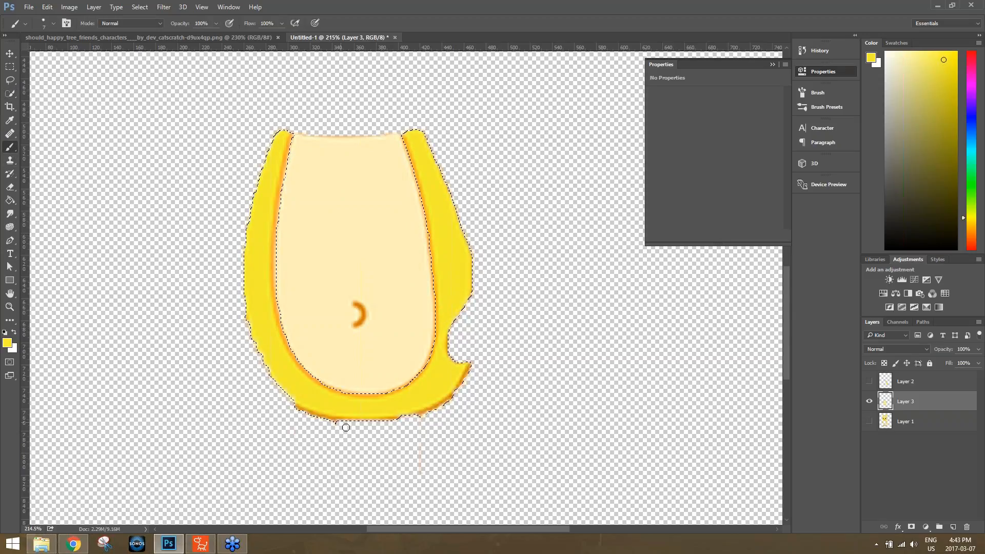
pyautogui.click(455, 268)
pyautogui.click(10, 200)
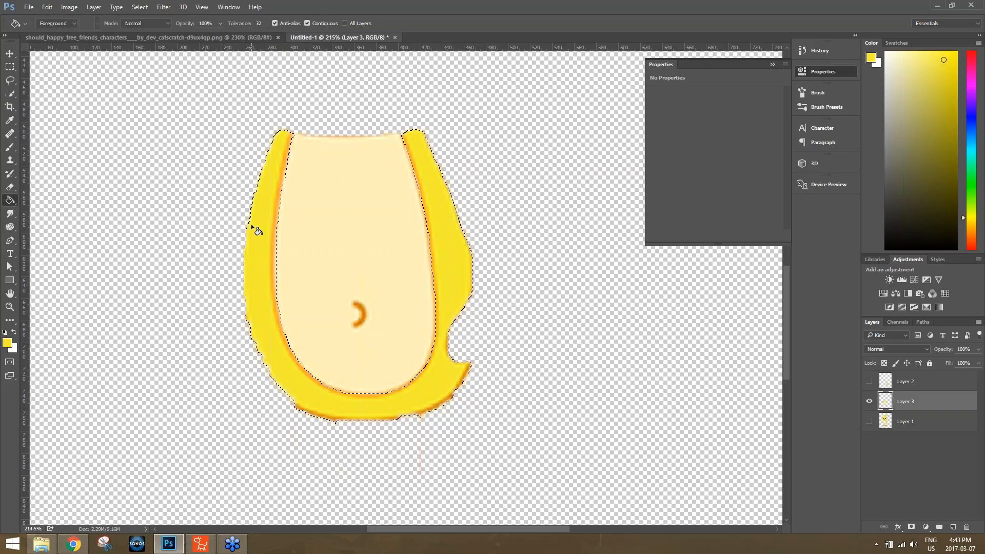
pyautogui.click(451, 247)
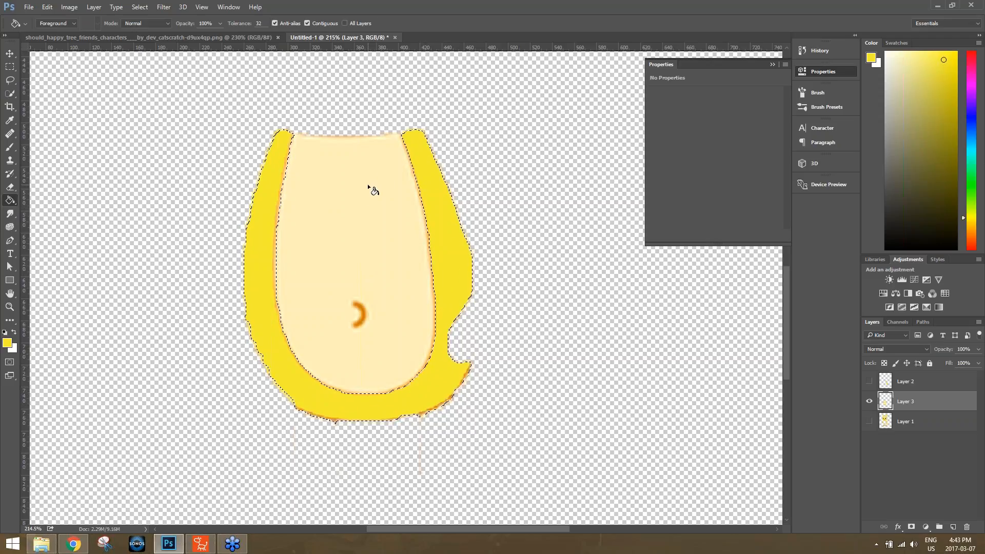
pyautogui.hotkey('ctrl', 'd')
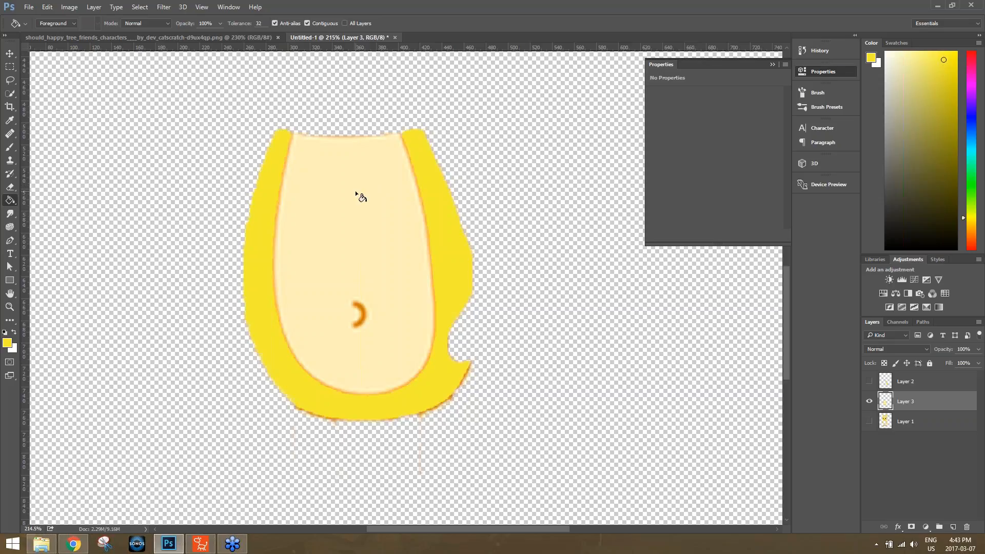
# Extend the belly upward into a rounded top with one dab of an enlarged brush in the sampled cream colour.
pyautogui.press('v')
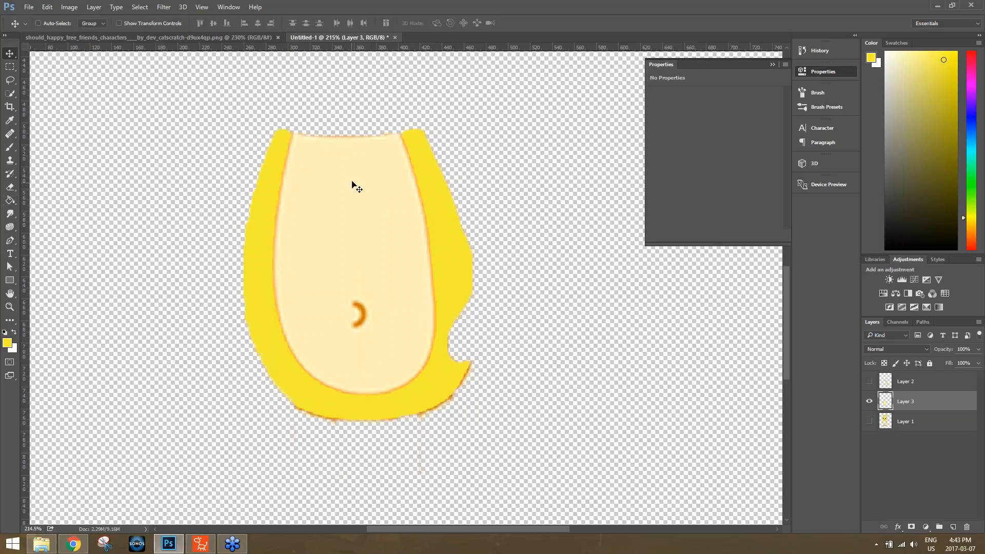
pyautogui.click(10, 147)
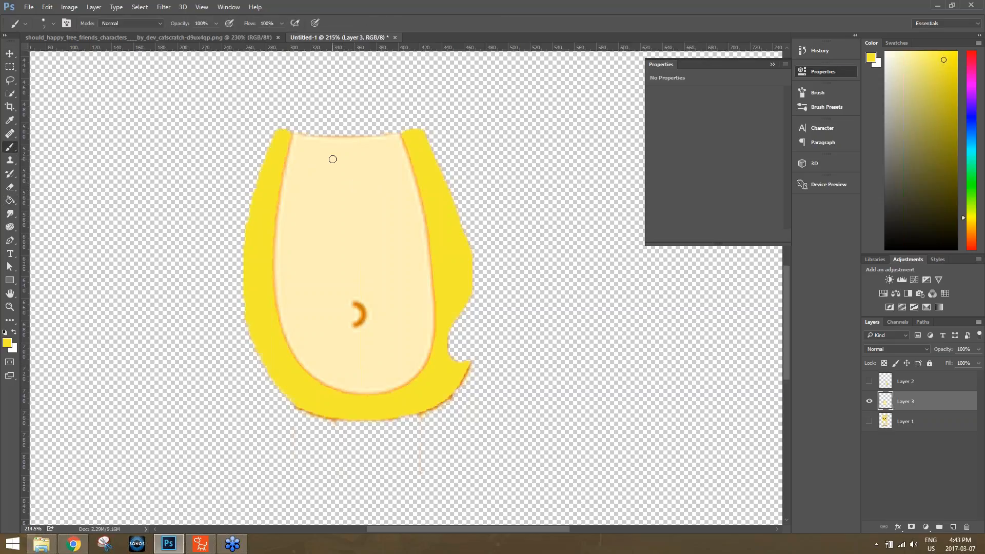
pyautogui.keyDown('alt'); pyautogui.click(332, 160); pyautogui.keyUp('alt')
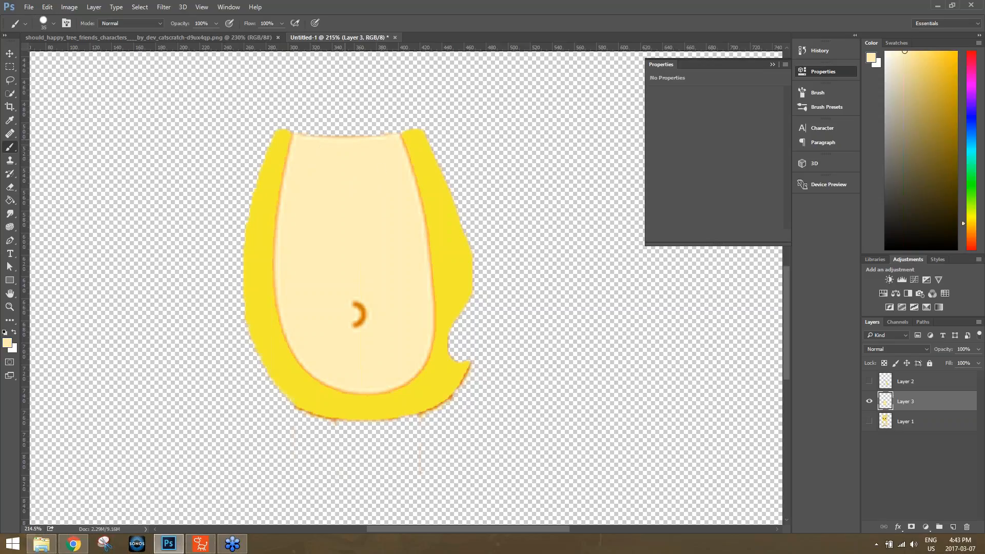
pyautogui.press(']')
pyautogui.press(']')
pyautogui.press(']')
pyautogui.press(']')
pyautogui.click(347, 150)
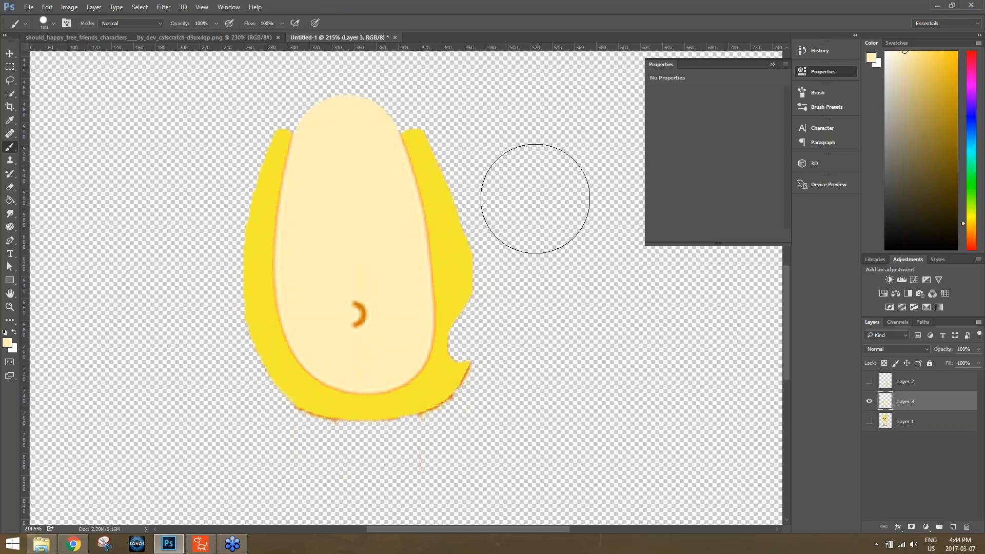
# Extend both yellow sides of the torso upward along the rounded belly top with a smaller brush in sampled yellow.
pyautogui.moveTo(485, 134); pyautogui.dragTo(515, 252)
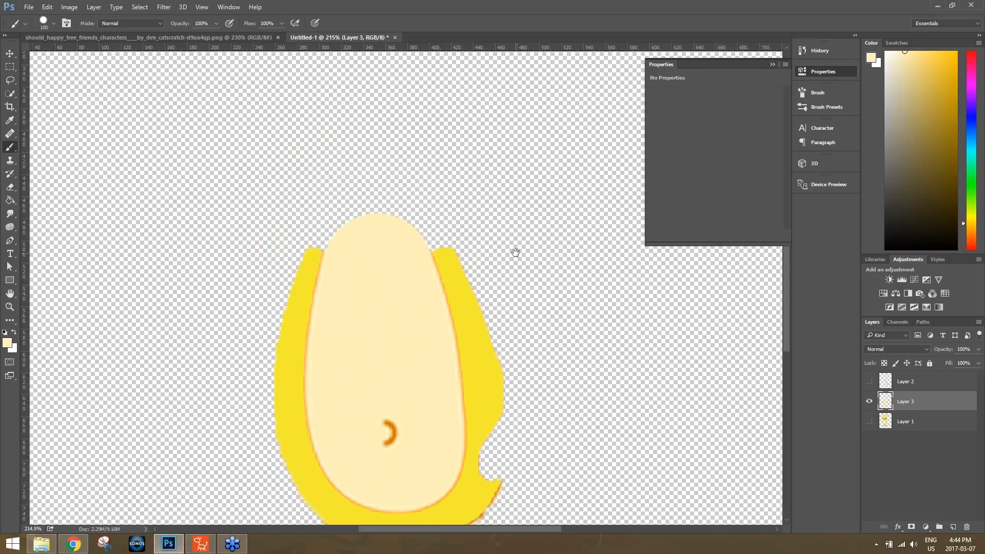
pyautogui.scroll(3, 506, 275)
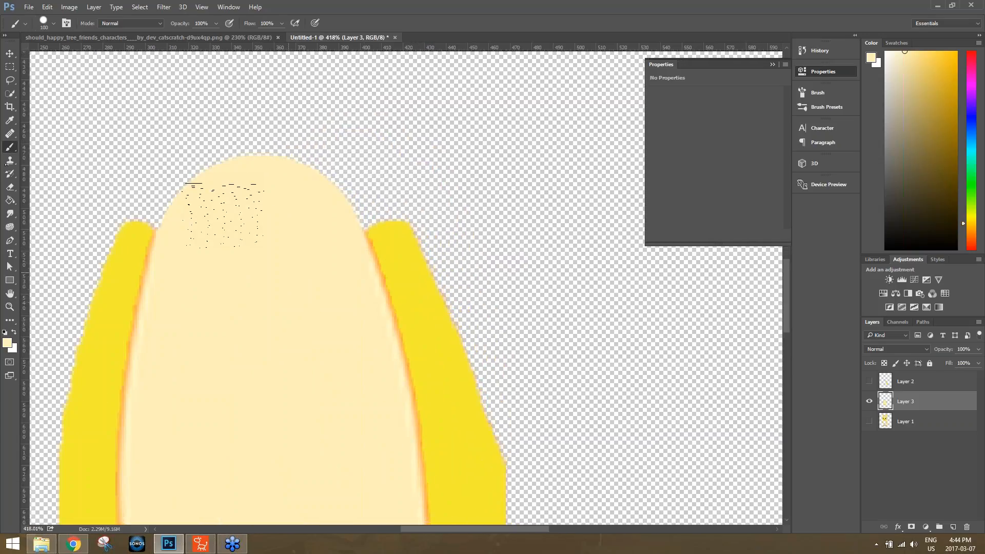
pyautogui.press('[')
pyautogui.keyDown('alt'); pyautogui.click(403, 264); pyautogui.keyUp('alt')
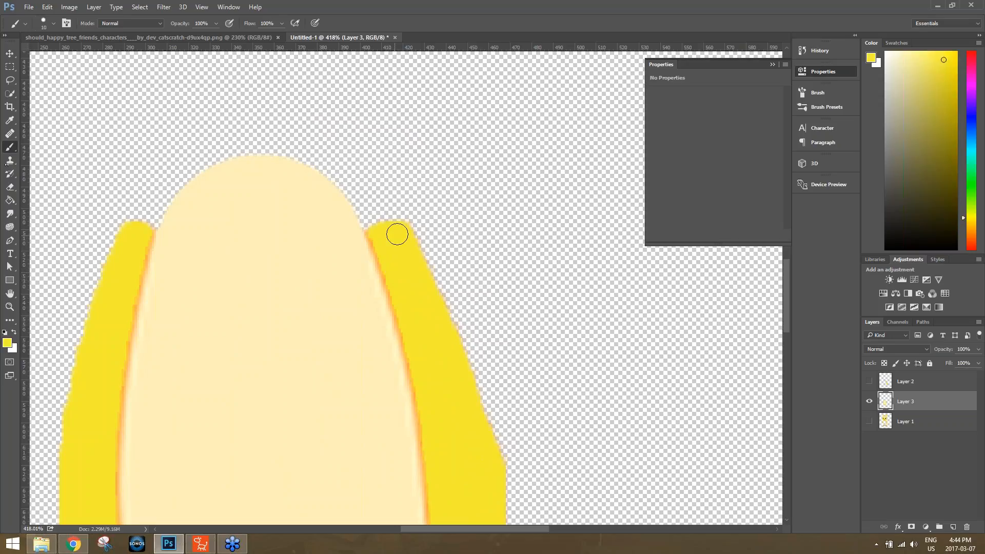
pyautogui.moveTo(399, 231)
pyautogui.mouseDown()
pyautogui.moveTo(354, 198)
pyautogui.moveTo(376, 230)
pyautogui.moveTo(356, 197)
pyautogui.moveTo(375, 231)
pyautogui.moveTo(360, 201)
pyautogui.mouseUp()
pyautogui.moveTo(136, 228)
pyautogui.mouseDown()
pyautogui.moveTo(181, 182)
pyautogui.moveTo(143, 236)
pyautogui.moveTo(178, 187)
pyautogui.mouseUp()
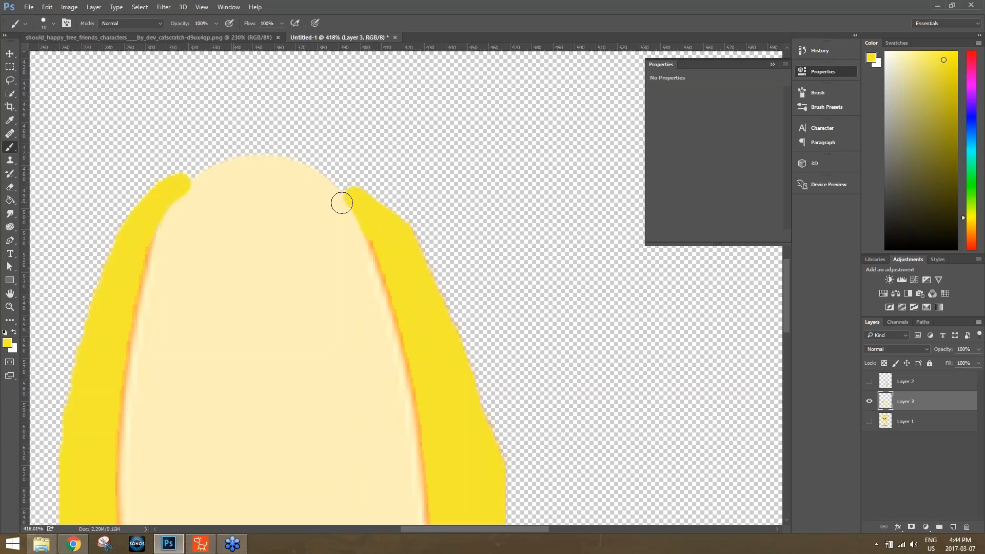
# Paint the hand-shaped notch in the torso's side yellow and show Layer 1 to compare with the full rabbit.
pyautogui.scroll(-3, 449, 251)
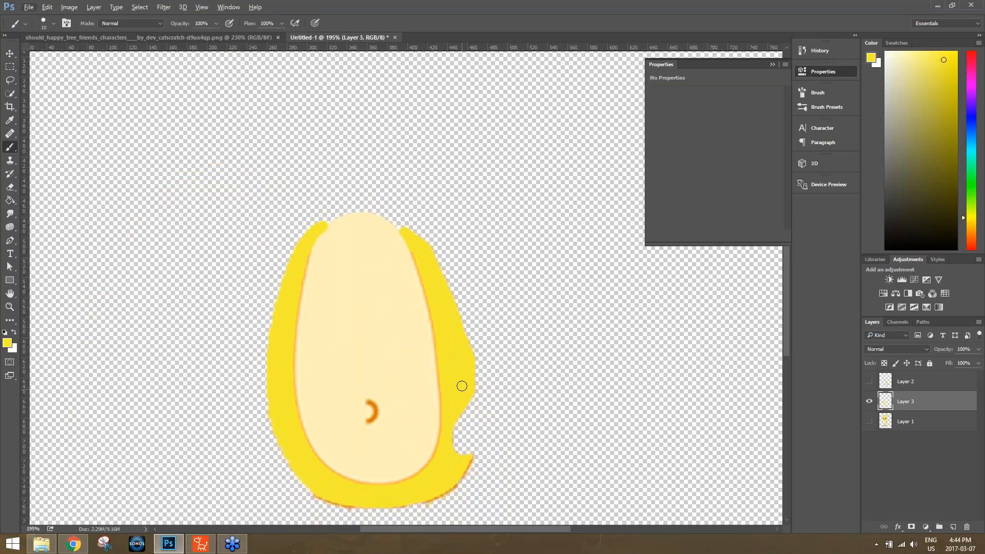
pyautogui.moveTo(467, 387)
pyautogui.mouseDown()
pyautogui.moveTo(464, 463)
pyautogui.moveTo(457, 436)
pyautogui.mouseUp()
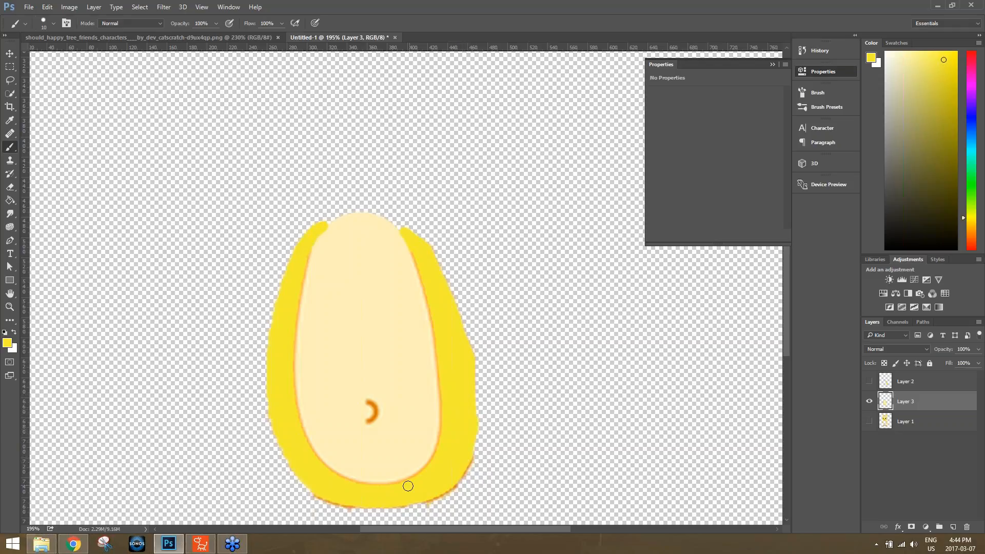
pyautogui.scroll(-3, 453, 306)
pyautogui.scroll(1, 452, 308)
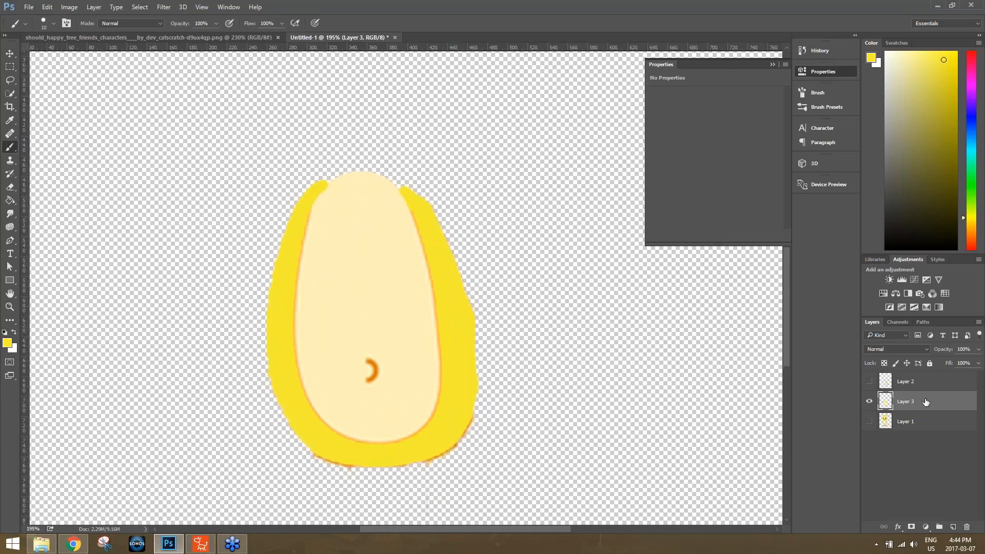
pyautogui.click(870, 422)
pyautogui.click(869, 421)
pyautogui.click(869, 422)
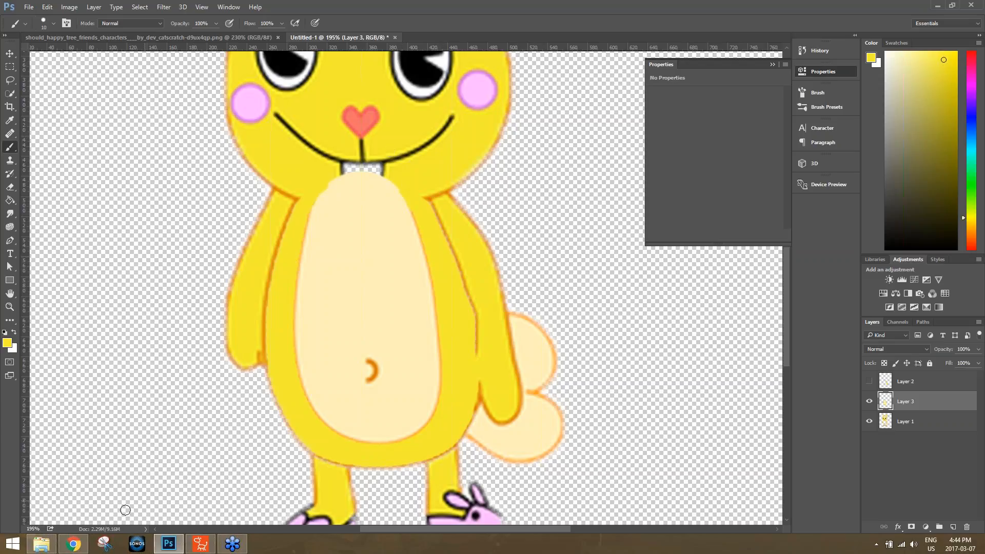
# Open Step_1.psd from the CTA Class folder and fit the rabbit to the screen.
pyautogui.click(48, 541)
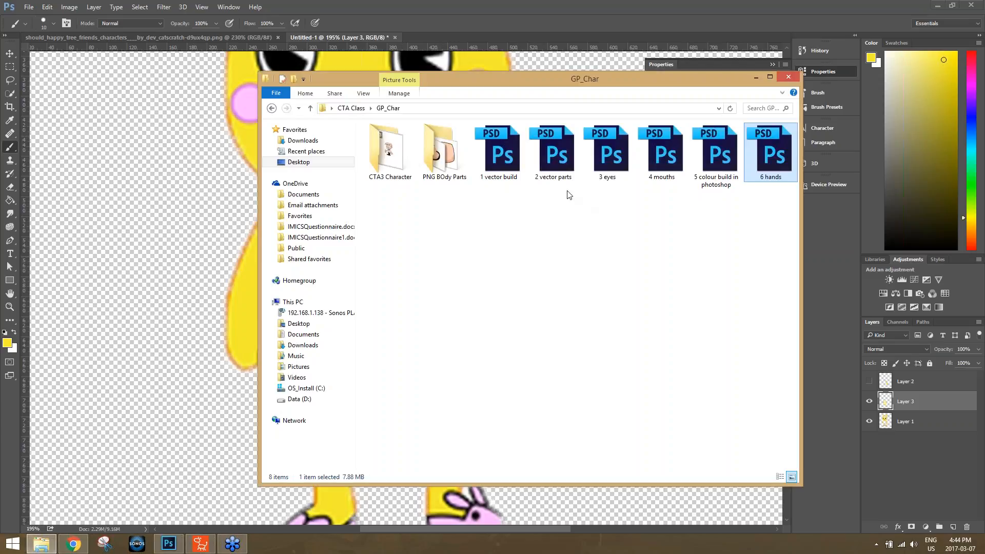
pyautogui.click(351, 108)
pyautogui.moveTo(797, 285); pyautogui.dragTo(802, 436)
pyautogui.doubleClick(533, 423)
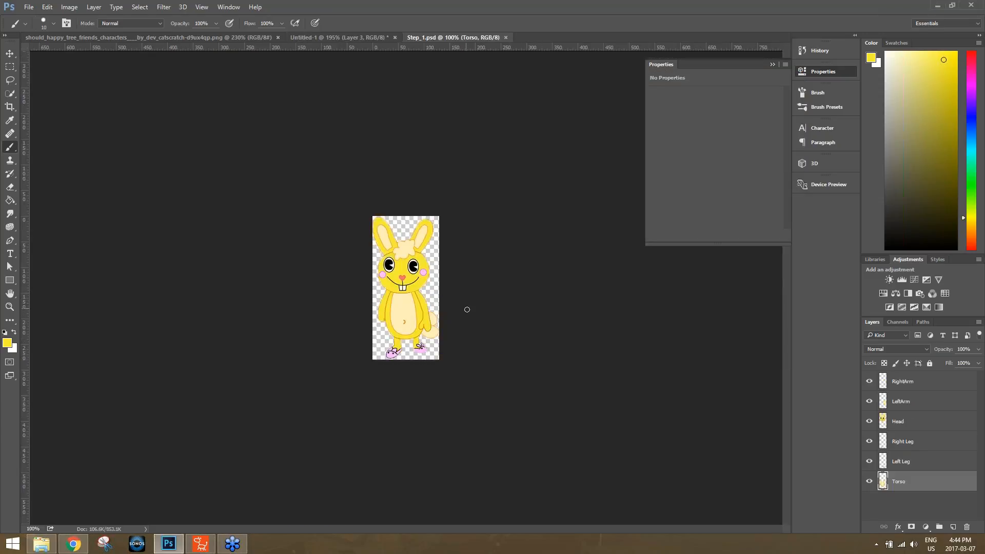
pyautogui.hotkey('ctrl', '0')
pyautogui.scroll(-2, 477, 326)
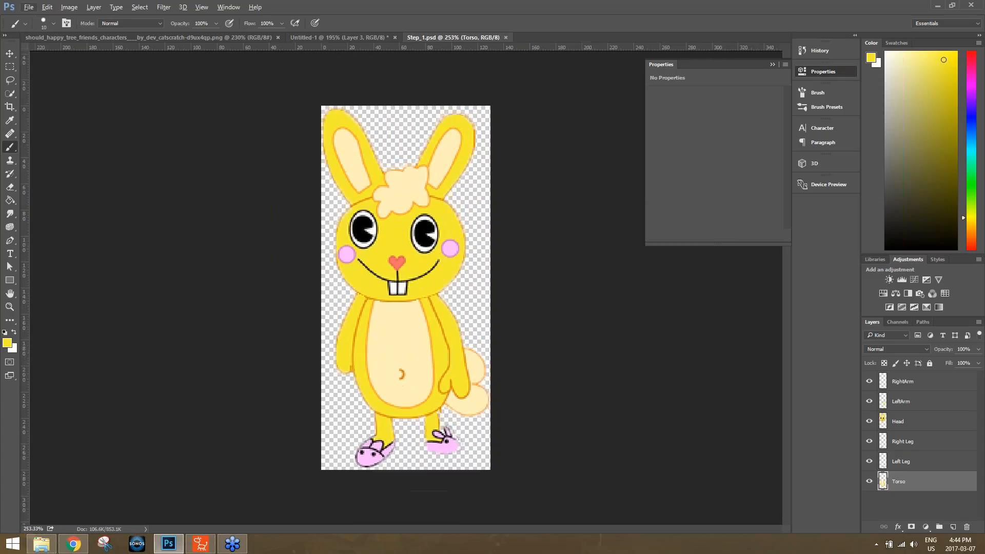
# Hide and show the RightArm, LeftArm, Head, Right Leg, Left Leg and Torso layers one by one to check each body part.
pyautogui.click(869, 381)
pyautogui.click(869, 381)
pyautogui.click(869, 401)
pyautogui.click(869, 401)
pyautogui.click(870, 422)
pyautogui.click(870, 421)
pyautogui.click(869, 441)
pyautogui.click(869, 441)
pyautogui.click(870, 461)
pyautogui.click(870, 461)
pyautogui.click(871, 483)
pyautogui.click(870, 482)
# Open Step_2.psd from the CTA Class folder and inspect its Head and RightArm layers.
pyautogui.click(41, 544)
pyautogui.doubleClick(690, 418)
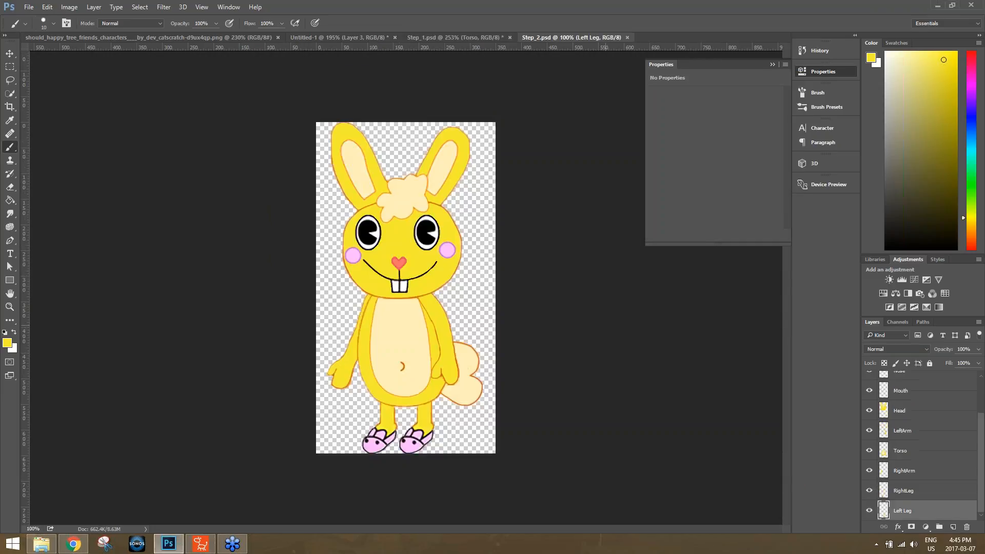
pyautogui.click(908, 412)
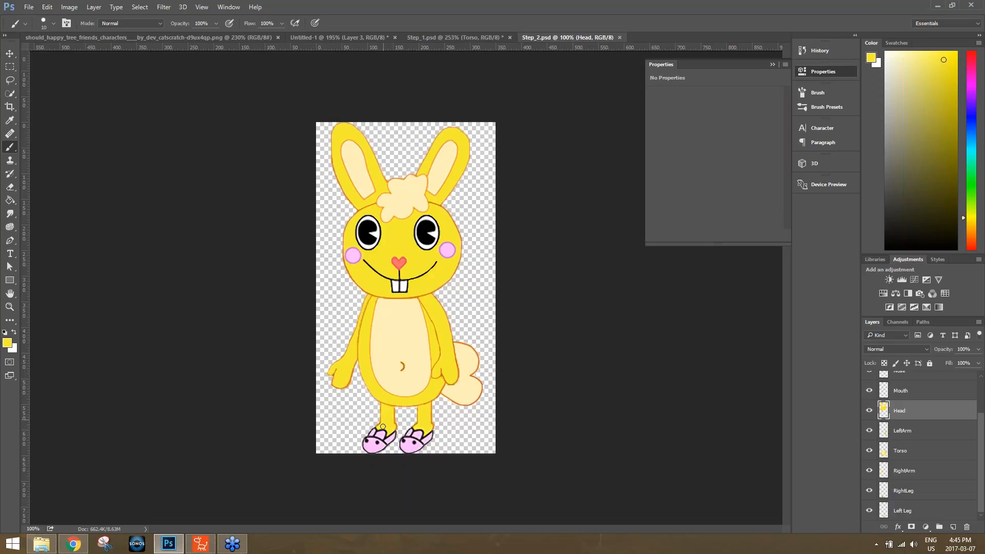
pyautogui.click(919, 472)
pyautogui.moveTo(916, 474)
pyautogui.mouseDown()
pyautogui.moveTo(909, 442)
pyautogui.moveTo(916, 454)
pyautogui.moveTo(867, 471)
pyautogui.mouseUp()
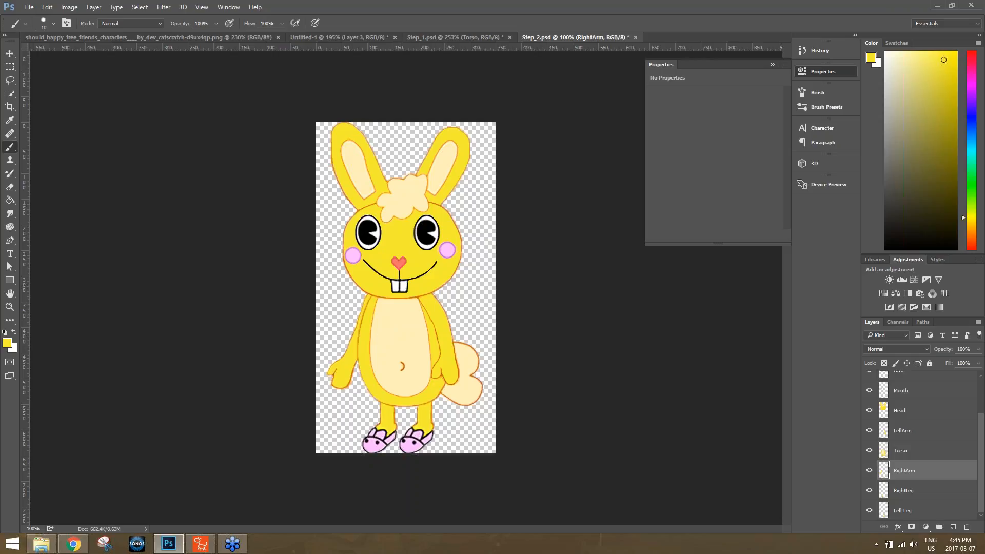
# Hide and show the Right Eye, LeftEye and Nose layers in turn to examine the separated face parts.
pyautogui.moveTo(980, 431); pyautogui.dragTo(980, 399)
pyautogui.click(870, 402)
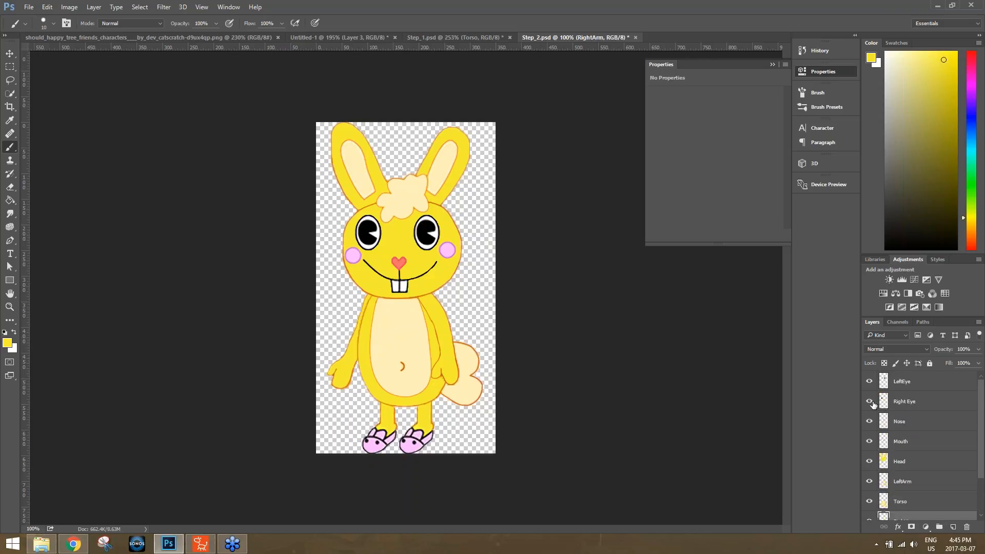
pyautogui.click(870, 402)
pyautogui.click(869, 381)
pyautogui.click(870, 381)
pyautogui.click(870, 422)
pyautogui.click(871, 422)
# Switch to CrazyTalk Animator and start a new empty project.
pyautogui.click(200, 543)
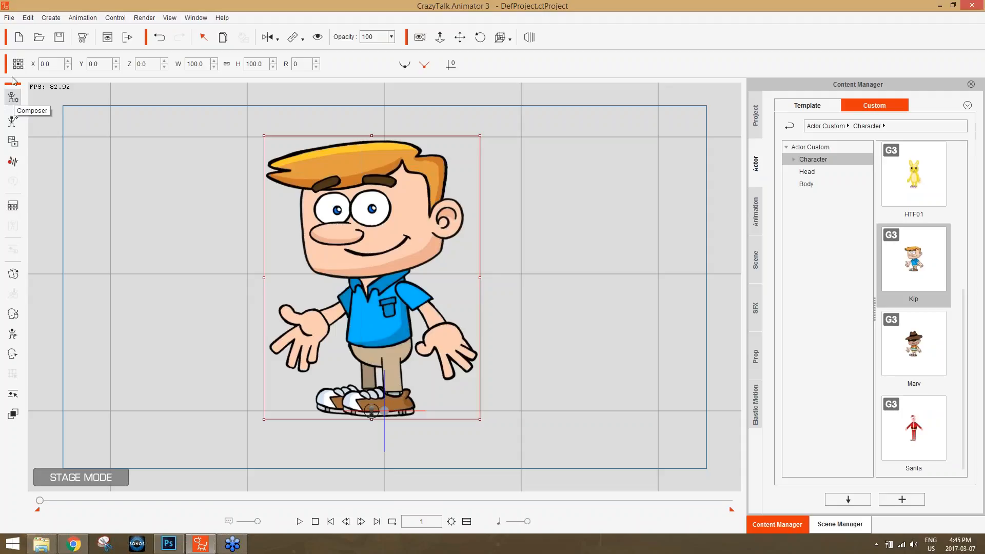
pyautogui.click(18, 37)
pyautogui.click(498, 304)
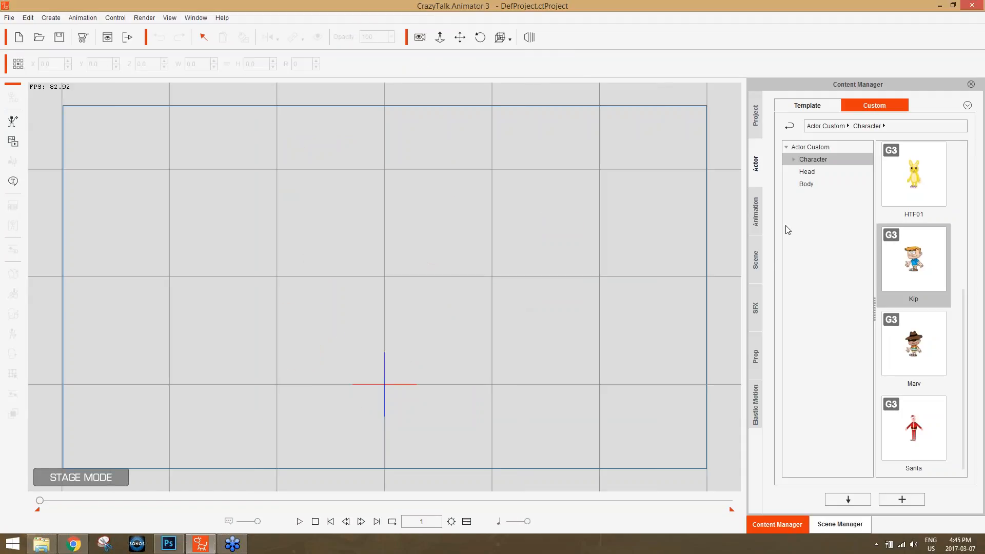
# Add the Human Motion Bone_S template from 1_G3 Human to the stage and open it in the Composer.
pyautogui.click(810, 105)
pyautogui.click(826, 173)
pyautogui.moveTo(962, 199); pyautogui.dragTo(975, 342)
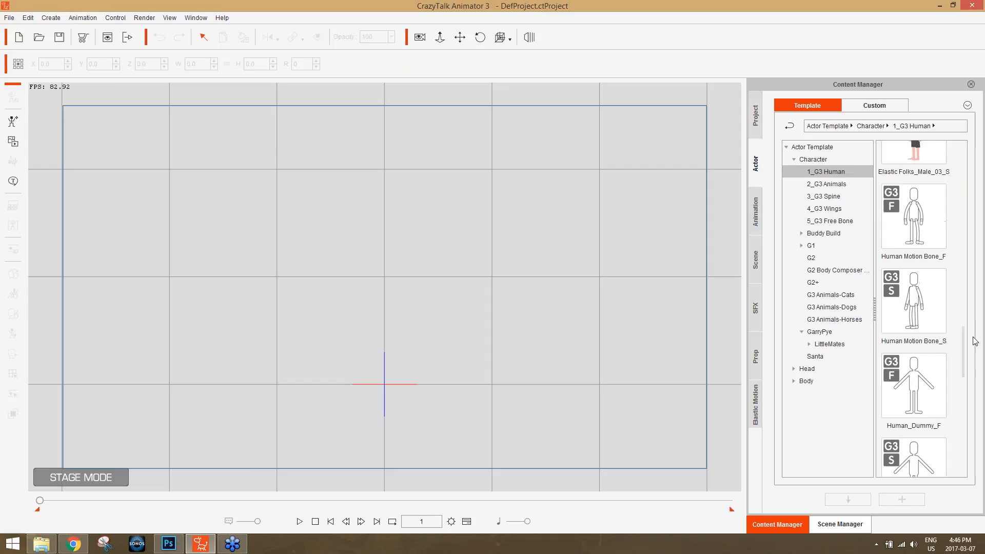
pyautogui.moveTo(923, 308); pyautogui.dragTo(384, 319)
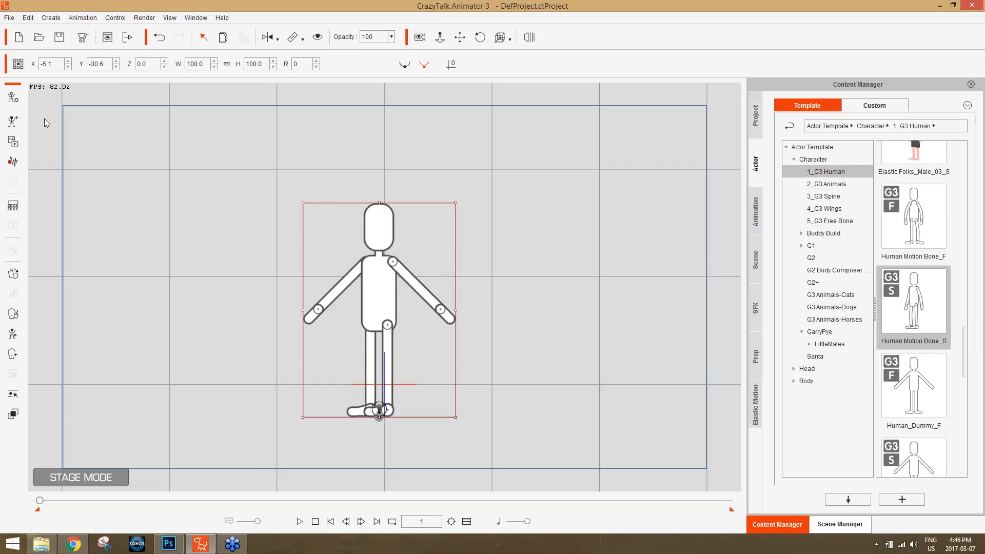
pyautogui.click(14, 97)
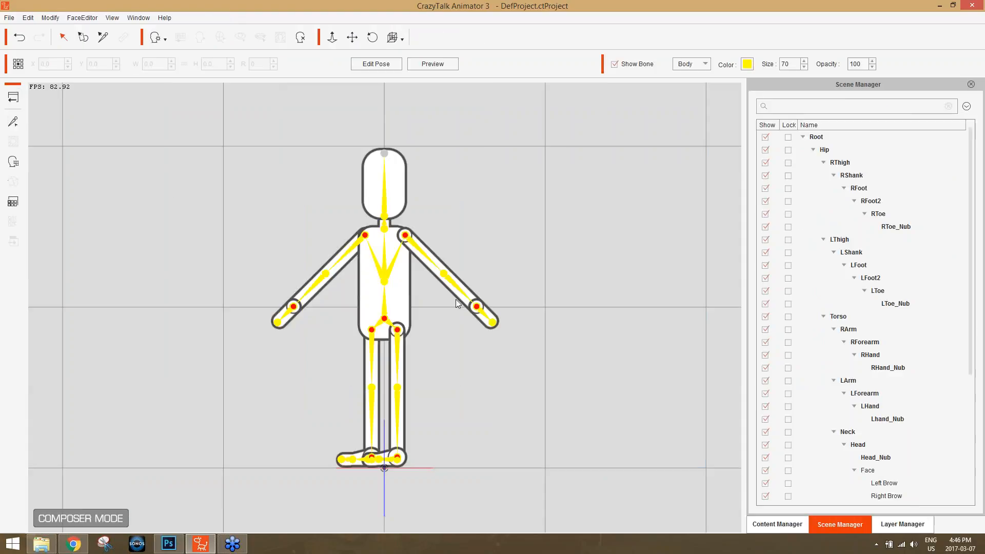
# Replace the dummy's Hip sprite with the Torso image from the Custom_Char folder in the Sprite Editor.
pyautogui.scroll(3, 515, 389)
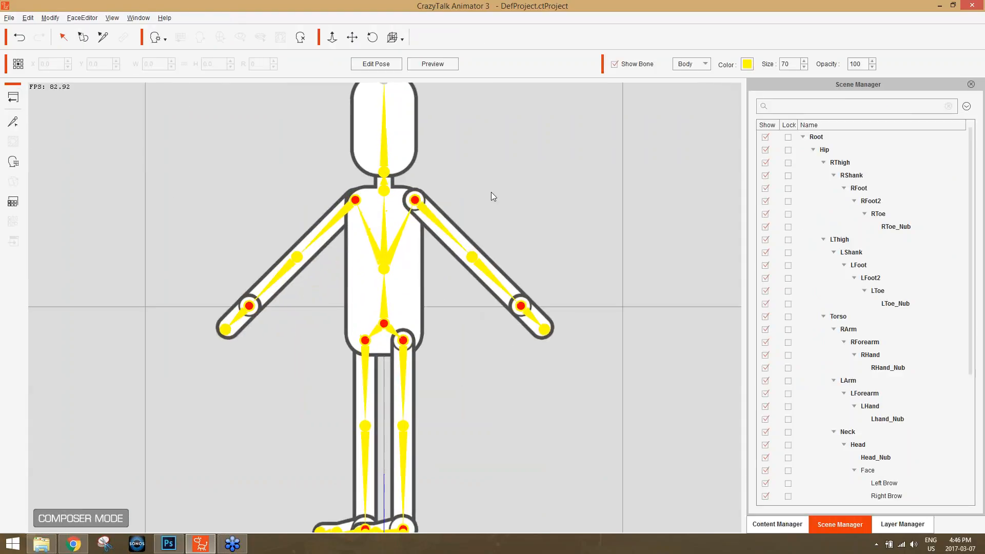
pyautogui.click(387, 279)
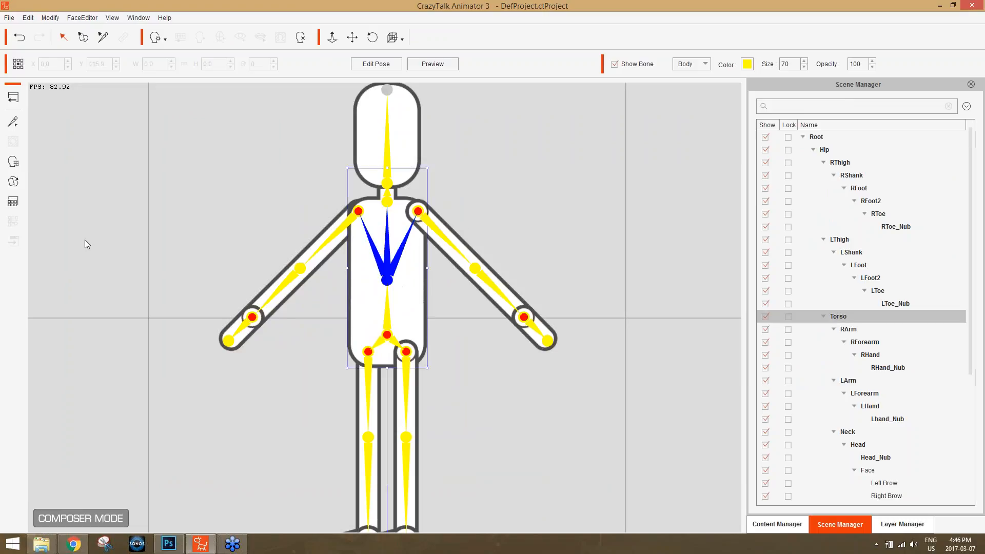
pyautogui.click(13, 182)
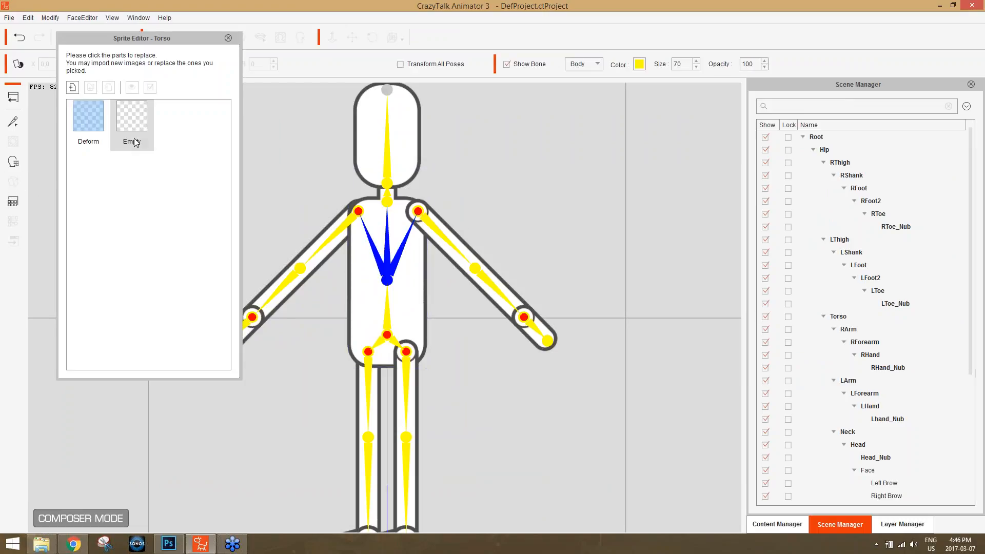
pyautogui.click(403, 295)
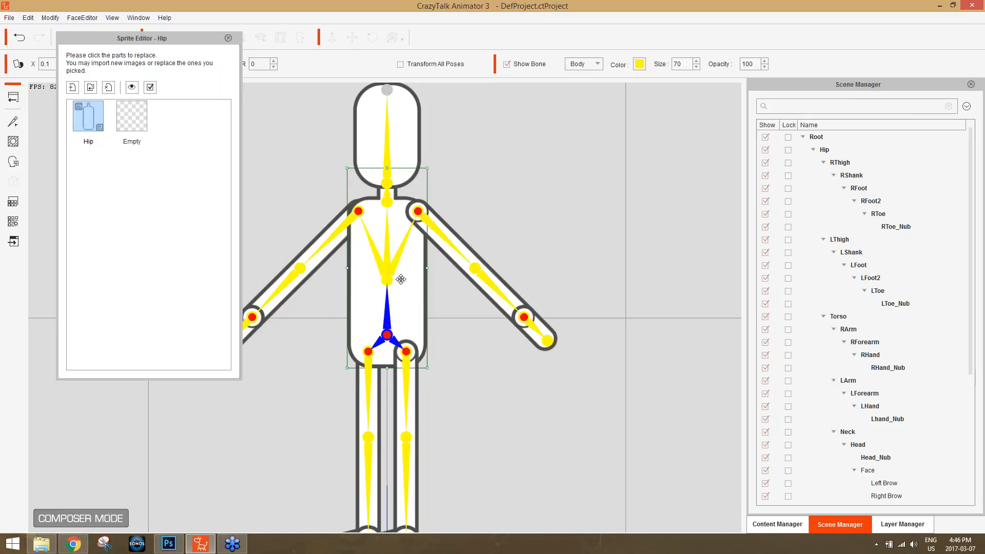
pyautogui.click(91, 87)
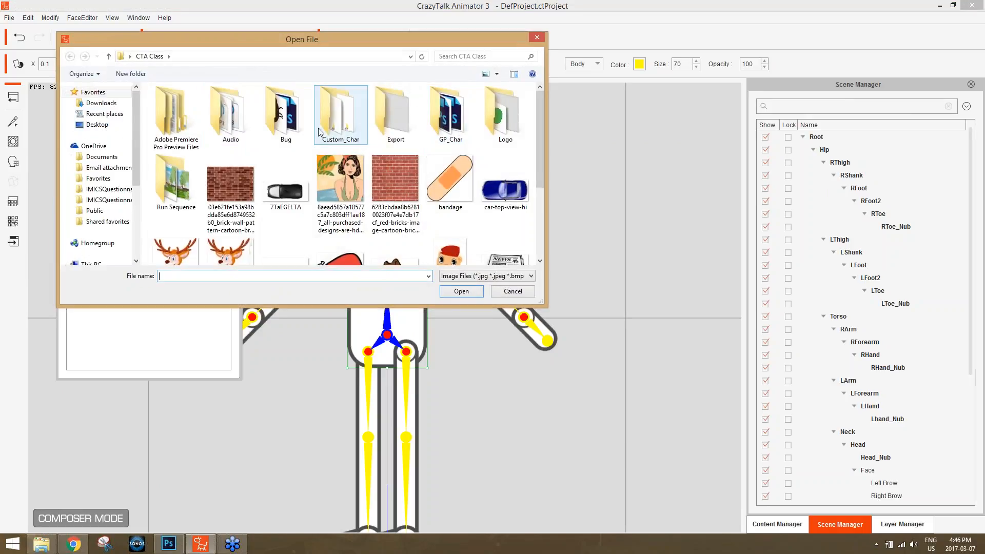
pyautogui.doubleClick(355, 120)
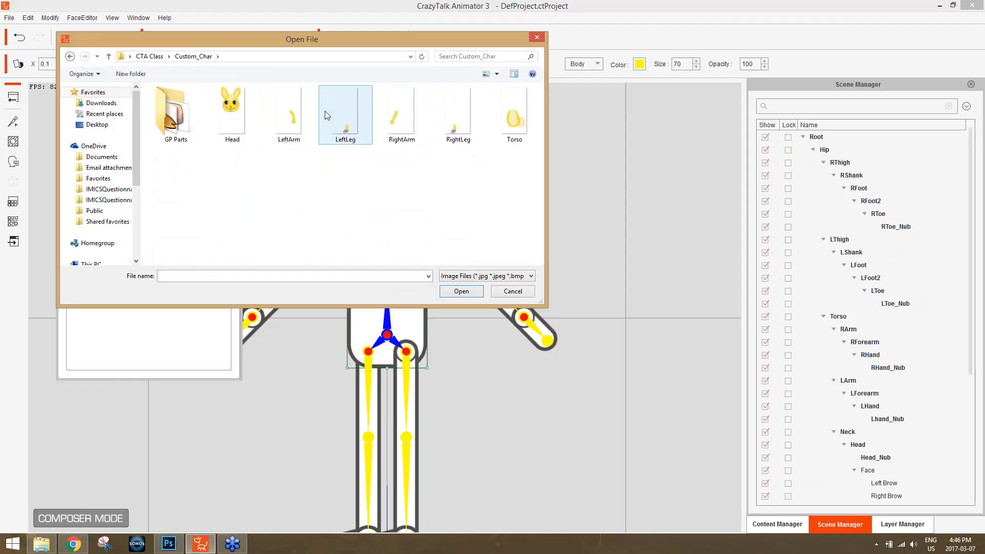
pyautogui.doubleClick(509, 122)
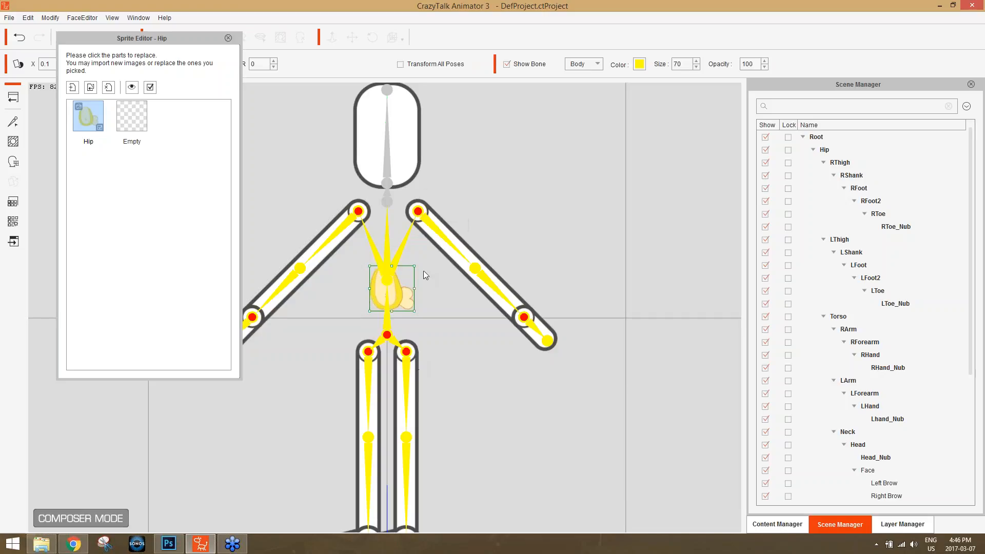
# Close the Sprite Editor, try to adjust the small torso directly in the Composer, and undo the sprite replacement.
pyautogui.click(228, 39)
pyautogui.click(402, 288)
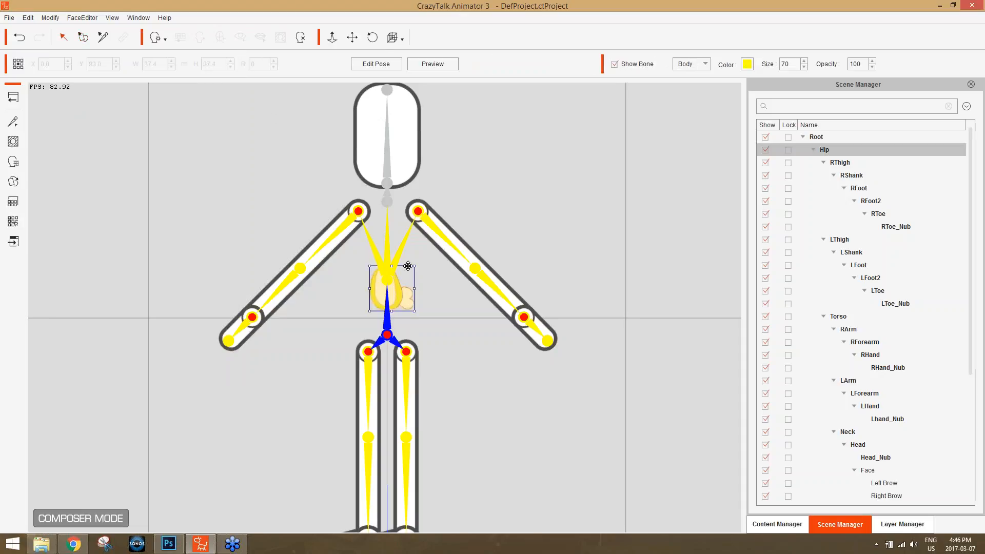
pyautogui.moveTo(417, 257); pyautogui.dragTo(402, 281)
pyautogui.hotkey('ctrl', 'z')
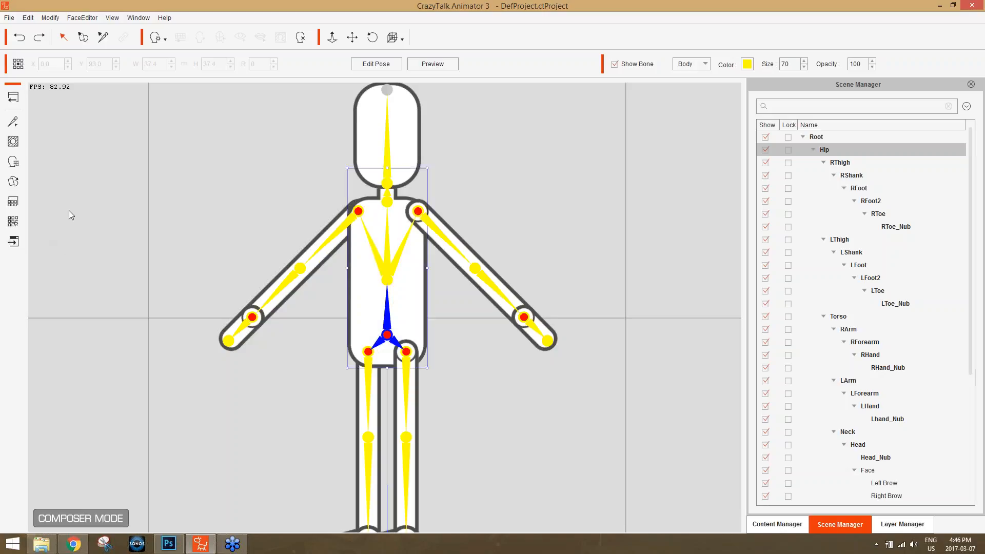
# Reopen the Sprite Editor and swap the Hip sprite for the Torso image in Custom_Char.
pyautogui.click(13, 182)
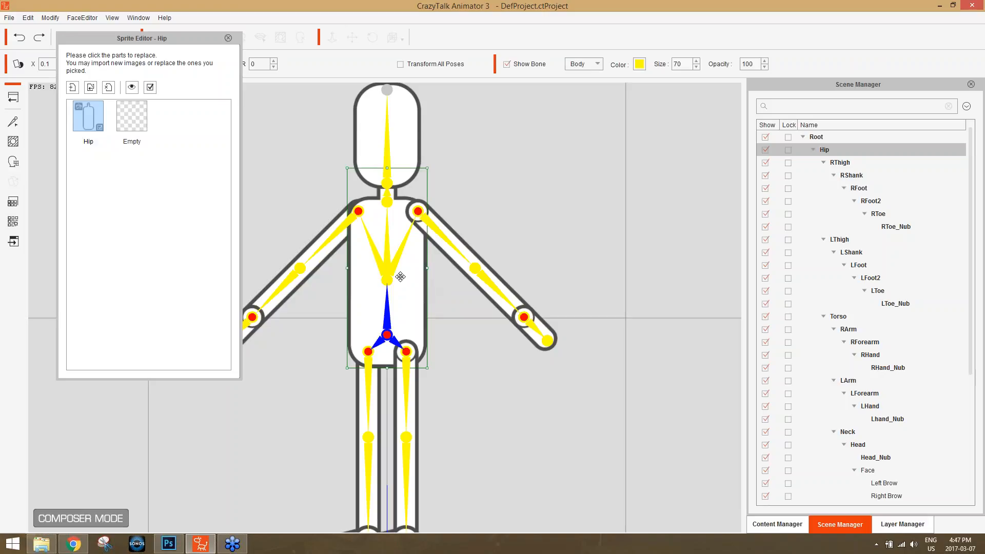
pyautogui.click(404, 277)
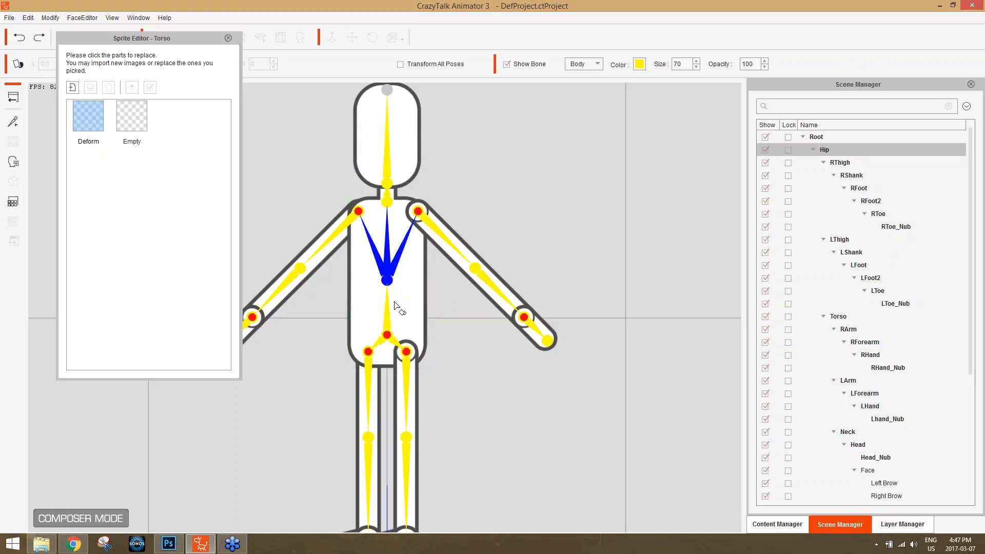
pyautogui.doubleClick(102, 129)
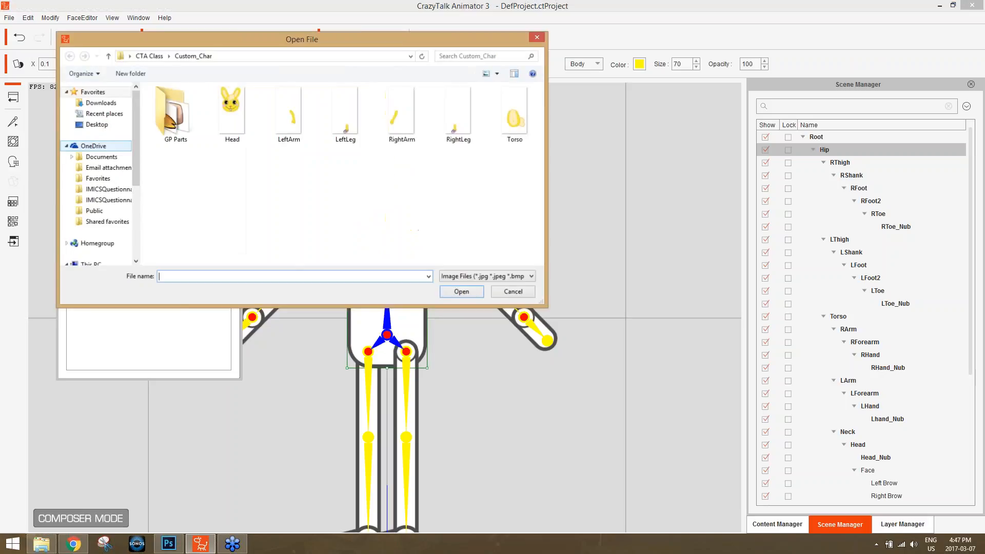
pyautogui.click(519, 116)
pyautogui.doubleClick(519, 116)
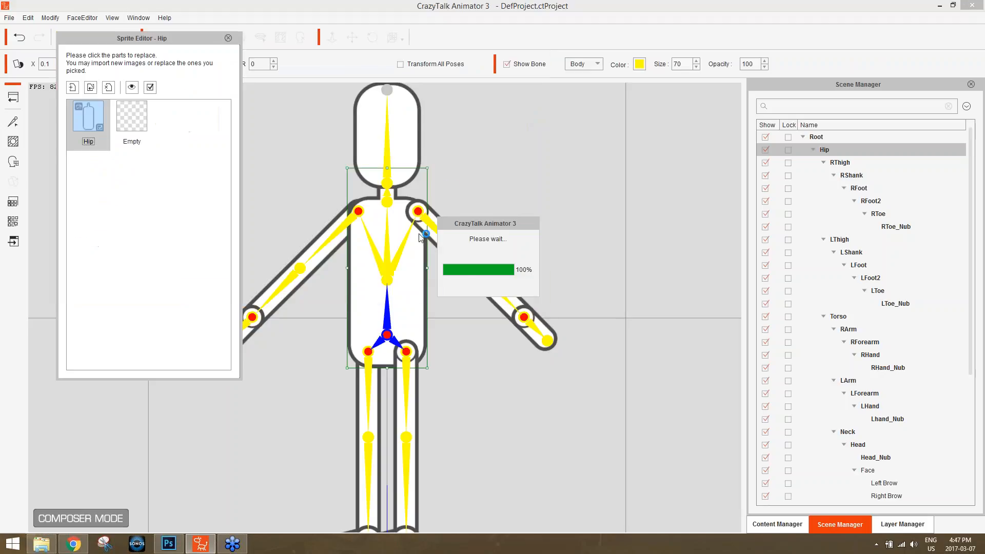
# Enlarge and reposition the torso sprite so it spans the bones from neck to hips, and close the Sprite Editor.
pyautogui.moveTo(434, 264); pyautogui.dragTo(473, 196)
pyautogui.moveTo(413, 306); pyautogui.dragTo(416, 260)
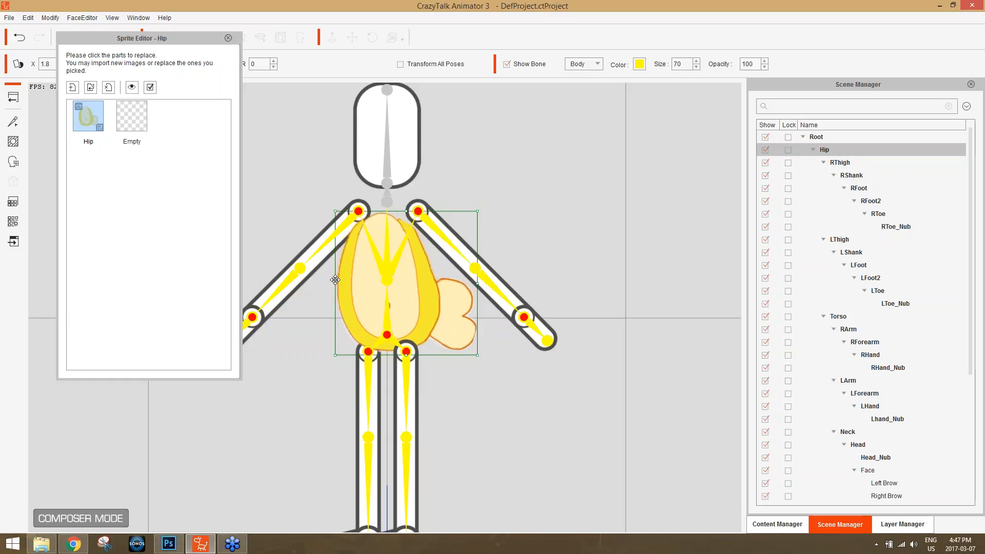
pyautogui.moveTo(481, 207); pyautogui.dragTo(495, 204)
pyautogui.moveTo(418, 273)
pyautogui.mouseDown()
pyautogui.moveTo(411, 260)
pyautogui.moveTo(420, 257)
pyautogui.mouseUp()
pyautogui.moveTo(492, 191); pyautogui.dragTo(503, 188)
pyautogui.moveTo(436, 284); pyautogui.dragTo(439, 276)
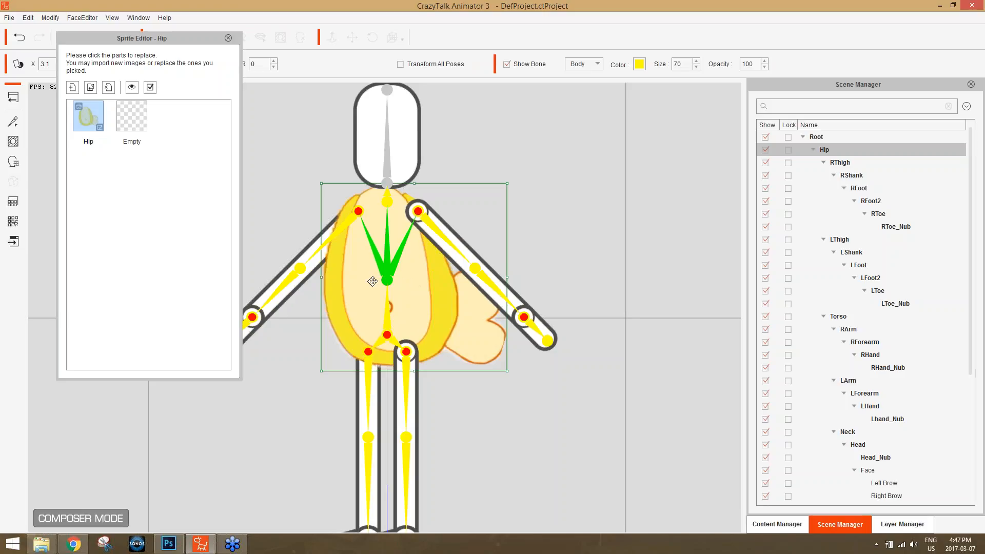
pyautogui.click(228, 38)
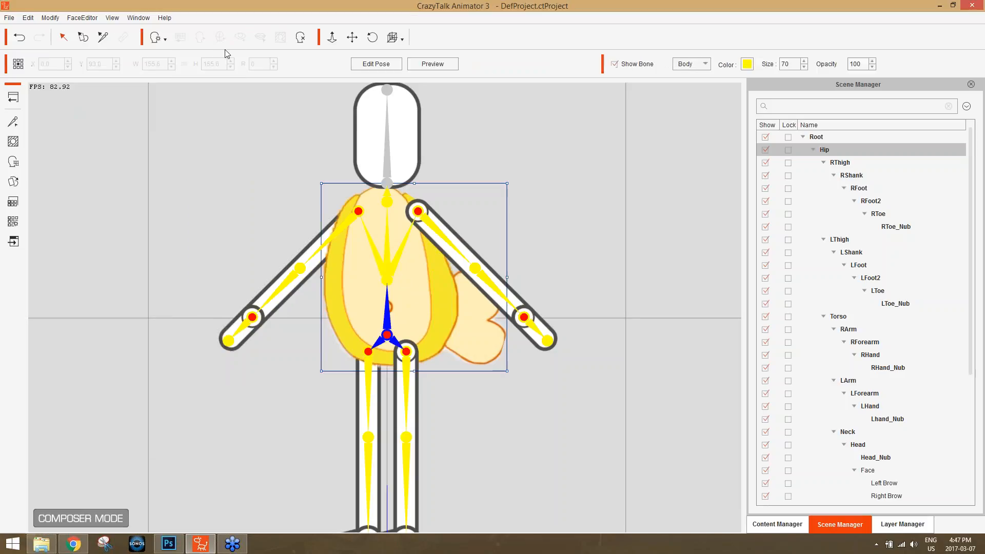
# Send the dummy's head sprite to Photoshop for editing and select its entire canvas.
pyautogui.click(401, 114)
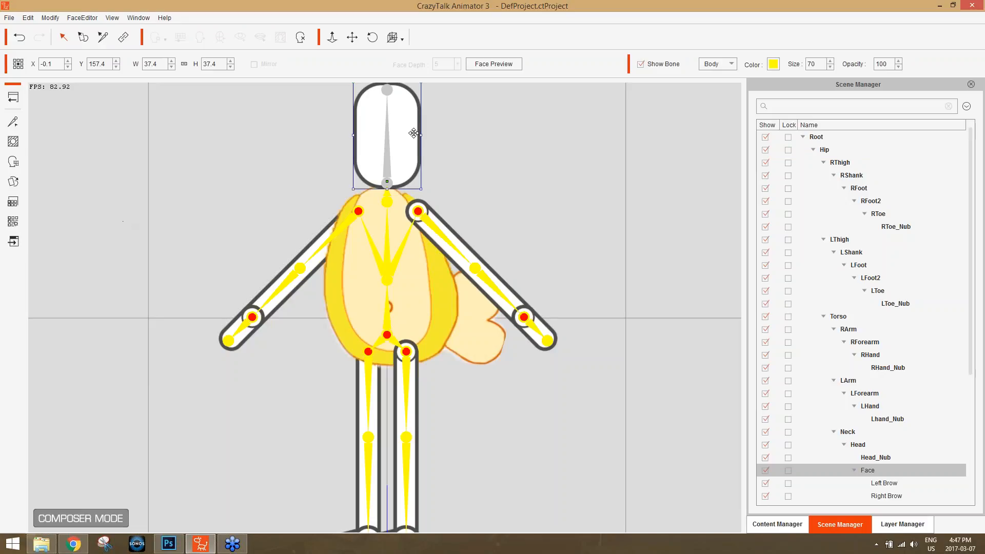
pyautogui.hotkey('alt', 'Tab')
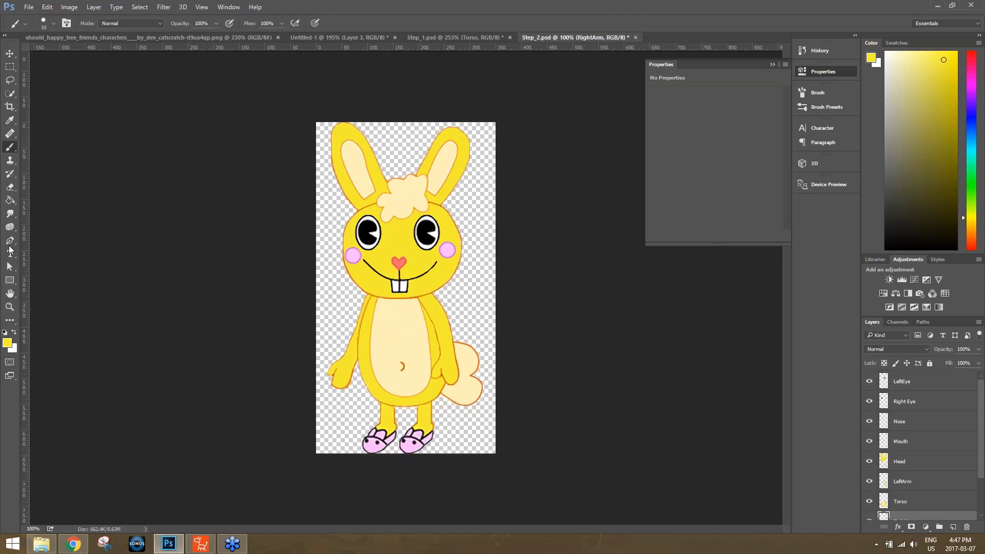
pyautogui.hotkey('ctrl', 'a')
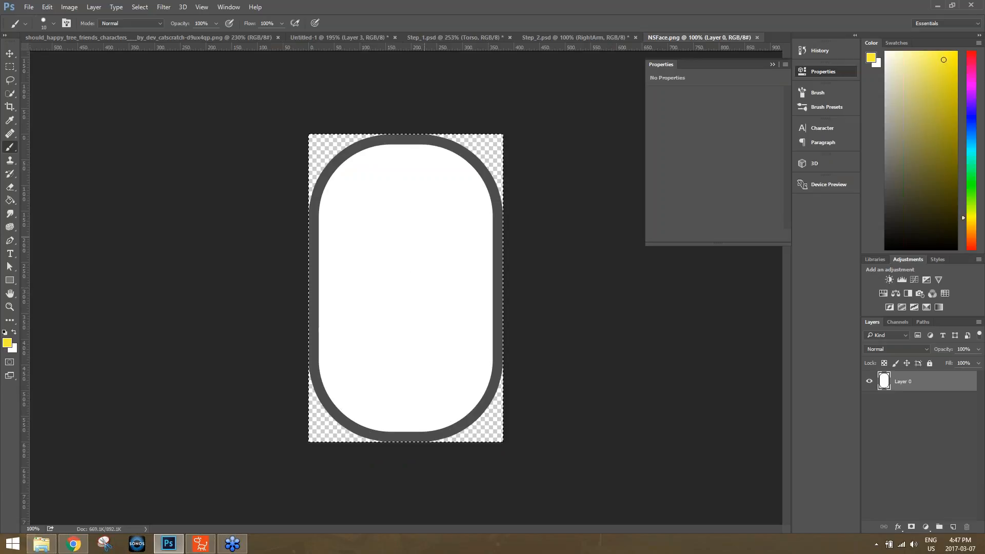
# Check the rabbit in Untitled-1, and paste the copied head shape into Step_1.psd as a layer above Torso.
pyautogui.click(428, 36)
pyautogui.click(353, 40)
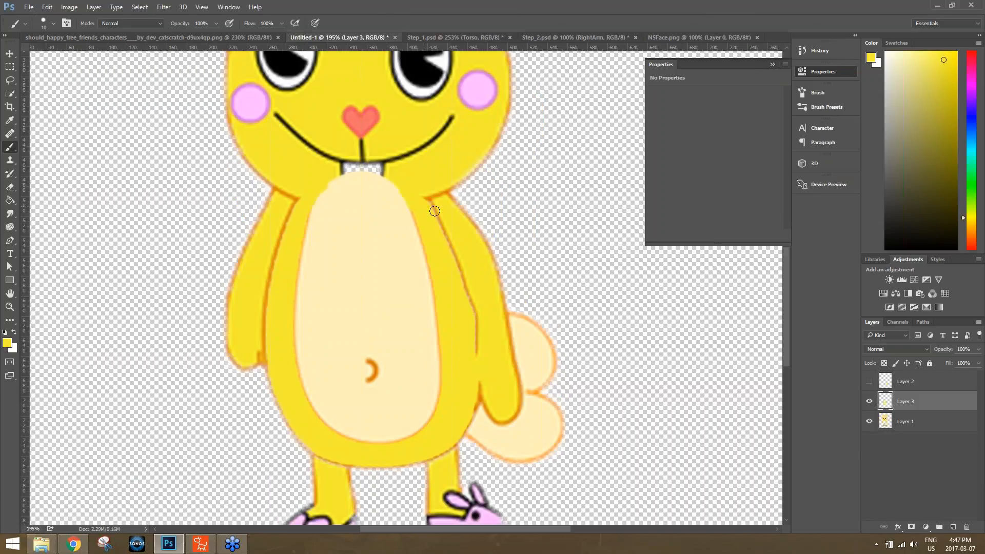
pyautogui.hotkey('ctrl', '0')
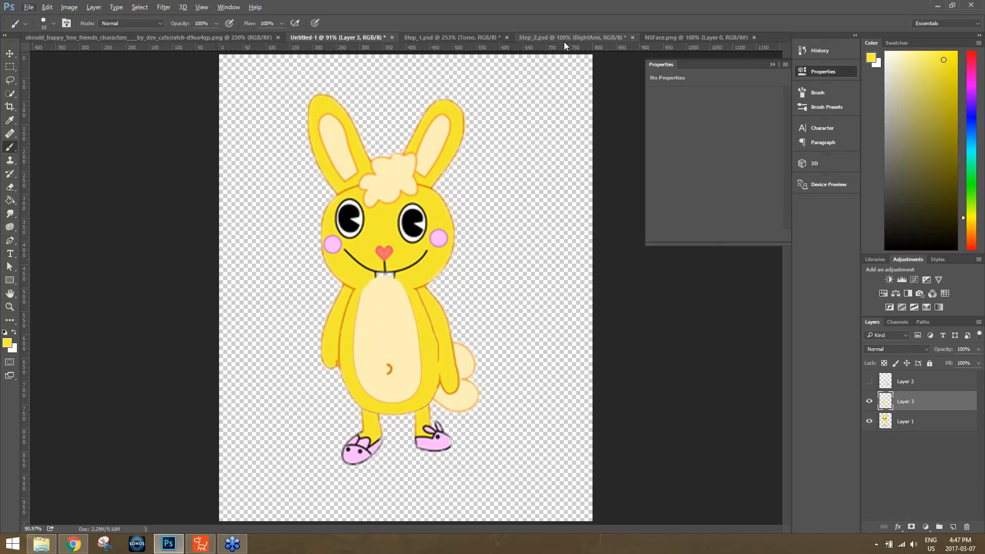
pyautogui.click(467, 38)
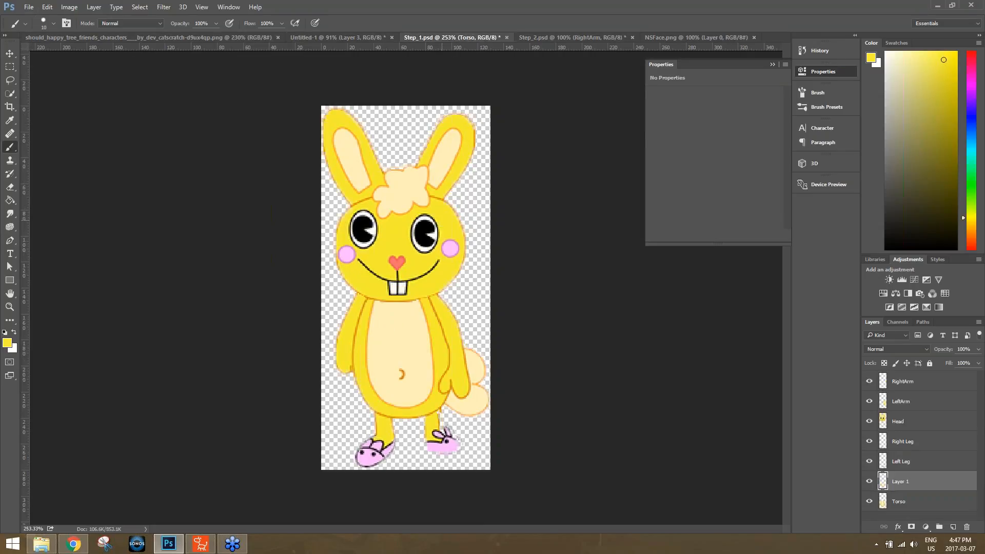
pyautogui.hotkey('ctrl', 'v')
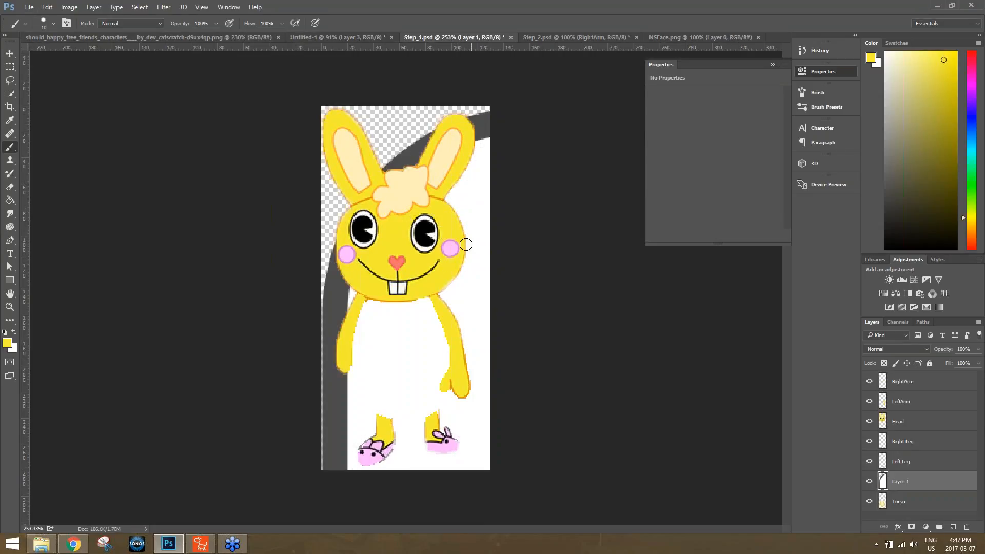
# Enlarge the canvas of Step_1.psd to 1000 by 1000 pixels.
pyautogui.click(68, 7)
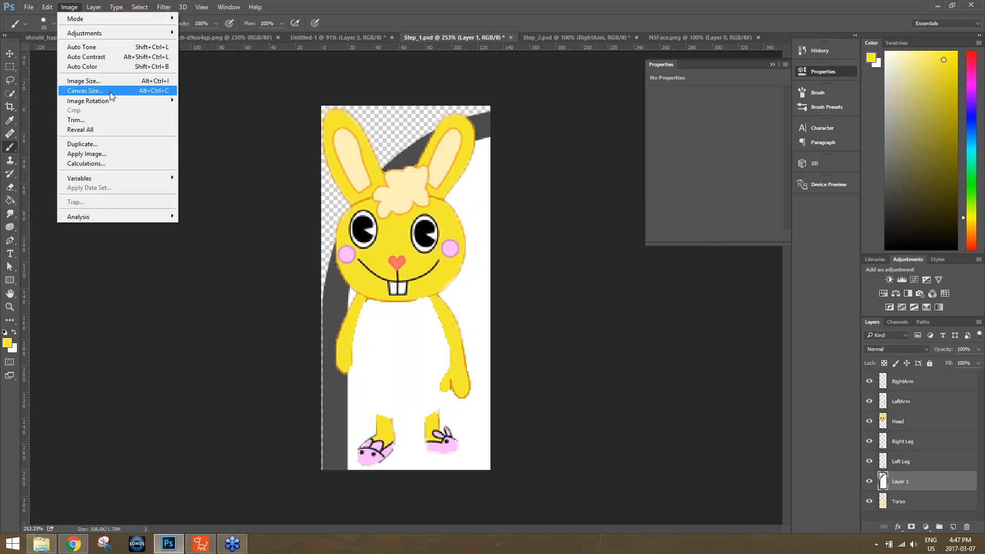
pyautogui.click(110, 91)
pyautogui.write('100')
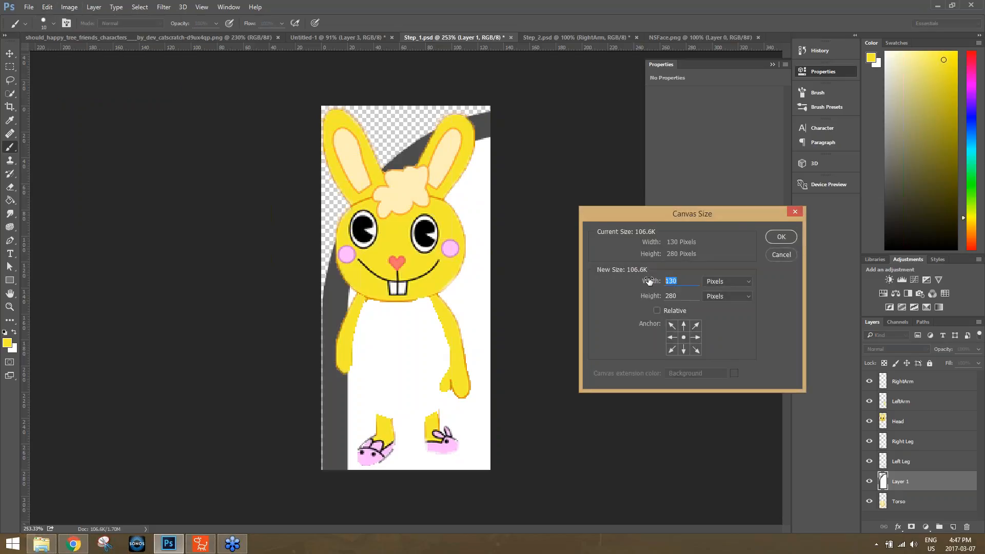
pyautogui.write('0')
pyautogui.doubleClick(671, 297)
pyautogui.write('1000')
pyautogui.click(781, 237)
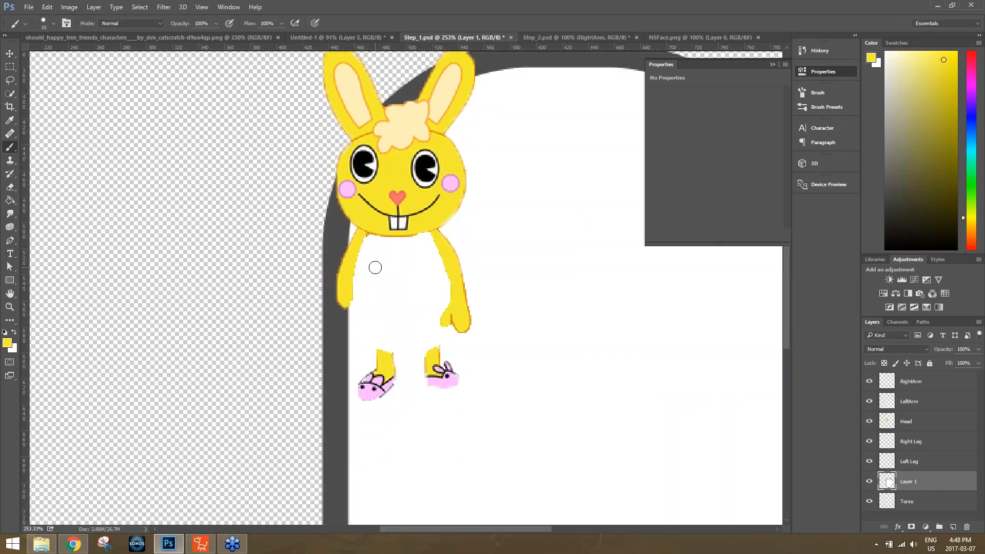
pyautogui.hotkey('ctrl', '0')
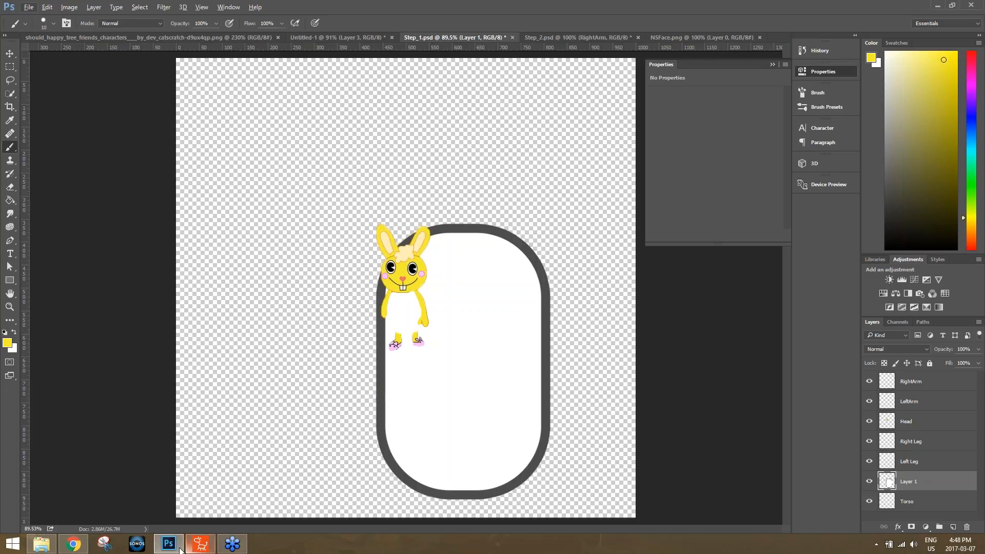
# After checking the dummy in CrazyTalk Animator, scale up all rabbit layers except Layer 1 in Photoshop so the face covers the dummy's head shape.
pyautogui.click(200, 543)
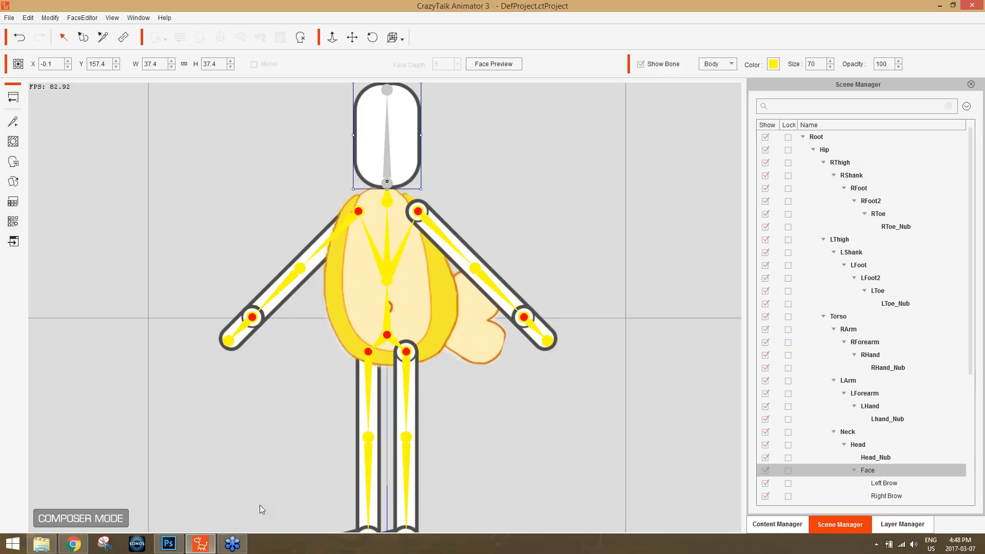
pyautogui.click(181, 545)
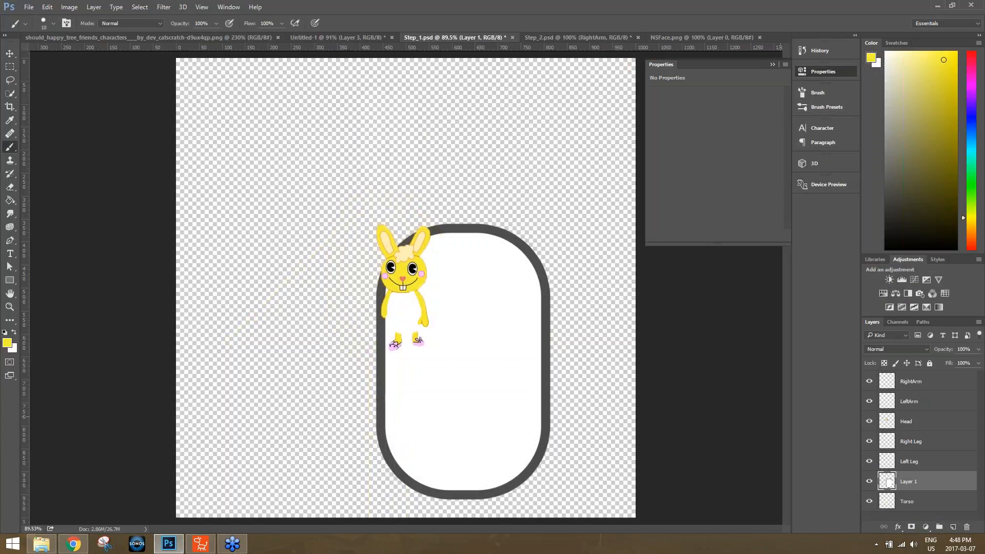
pyautogui.click(918, 386)
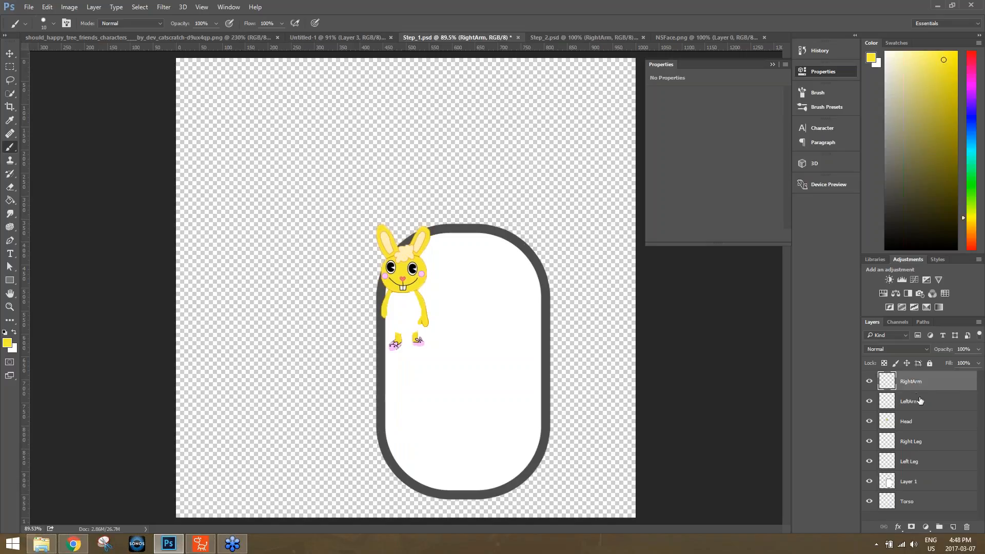
pyautogui.keyDown('ctrl'); pyautogui.click(920, 401); pyautogui.keyUp('ctrl')
pyautogui.keyDown('ctrl'); pyautogui.click(924, 422); pyautogui.keyUp('ctrl')
pyautogui.keyDown('ctrl'); pyautogui.click(931, 445); pyautogui.keyUp('ctrl')
pyautogui.keyDown('ctrl'); pyautogui.click(924, 466); pyautogui.keyUp('ctrl')
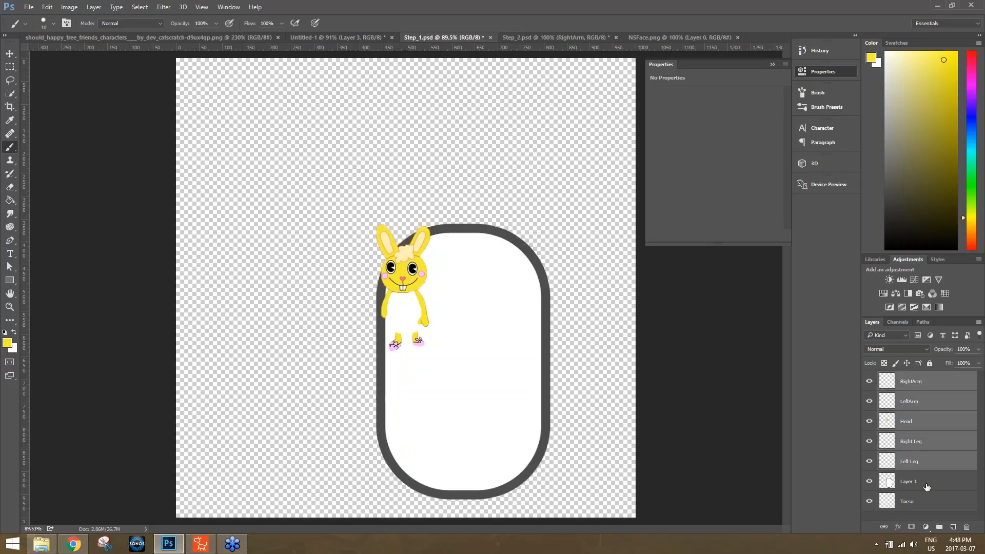
pyautogui.keyDown('ctrl'); pyautogui.click(929, 505); pyautogui.keyUp('ctrl')
pyautogui.hotkey('ctrl', 't')
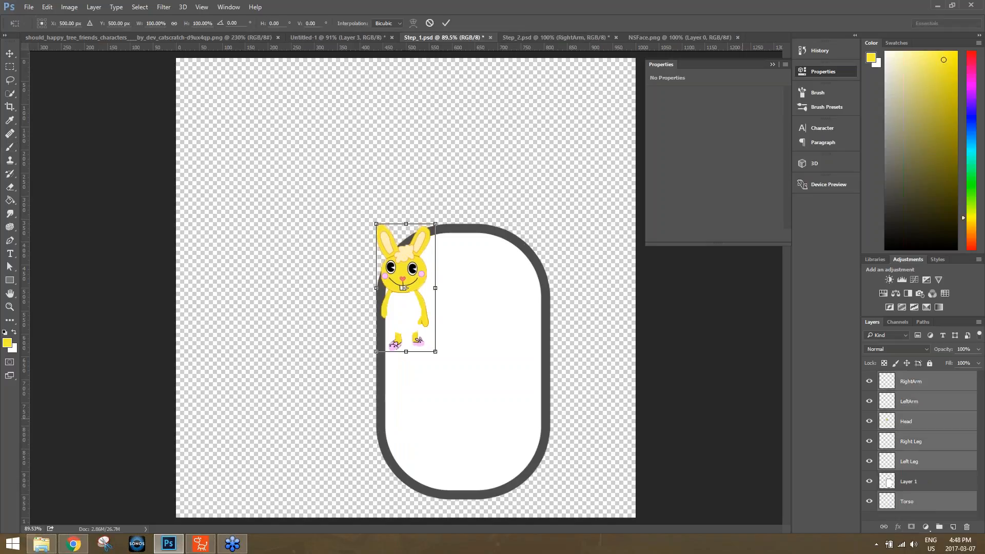
pyautogui.moveTo(435, 223); pyautogui.dragTo(601, 2)
pyautogui.moveTo(514, 184); pyautogui.dragTo(493, 453)
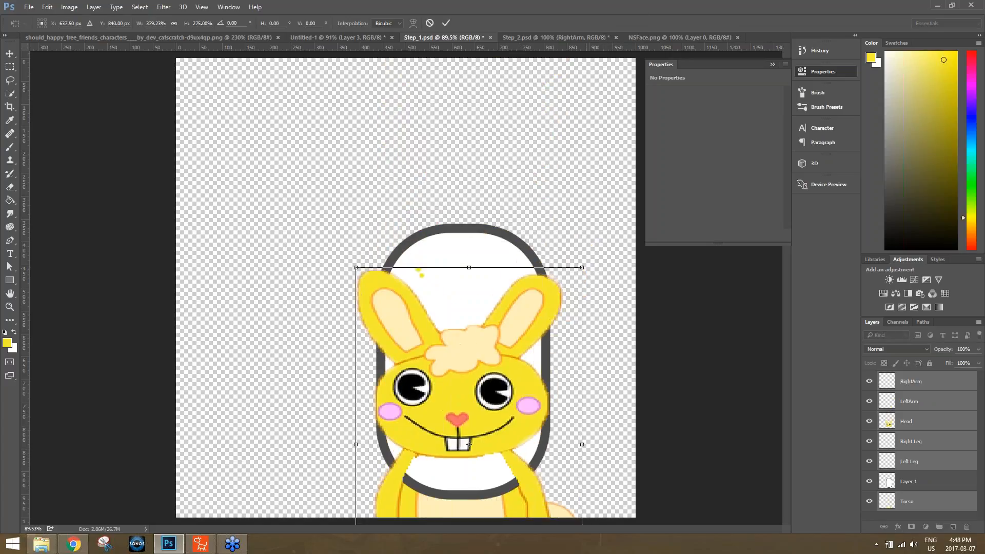
pyautogui.moveTo(583, 270); pyautogui.dragTo(637, 43)
pyautogui.moveTo(542, 274); pyautogui.dragTo(521, 410)
pyautogui.moveTo(616, 178); pyautogui.dragTo(598, 173)
pyautogui.press('Return')
pyautogui.press('b')
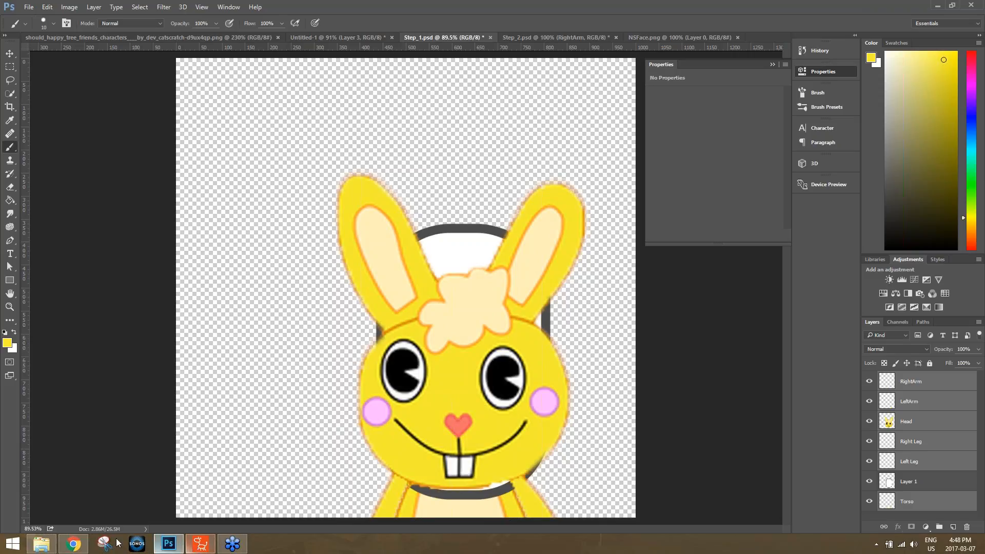
# Switch to CrazyTalk Animator, delete the dummy actor from the stage, and load the custom HTF01 rabbit character.
pyautogui.click(200, 544)
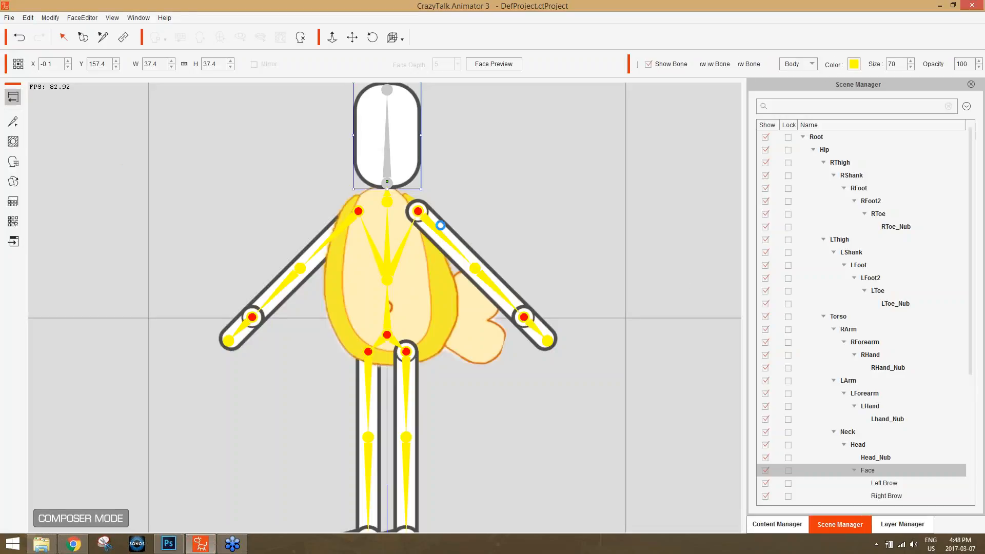
pyautogui.click(385, 292)
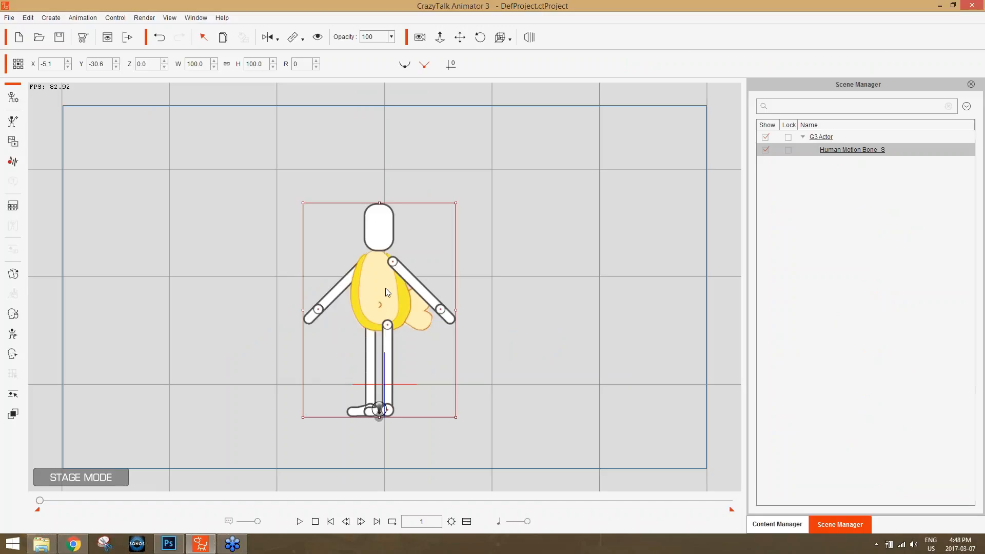
pyautogui.press('Delete')
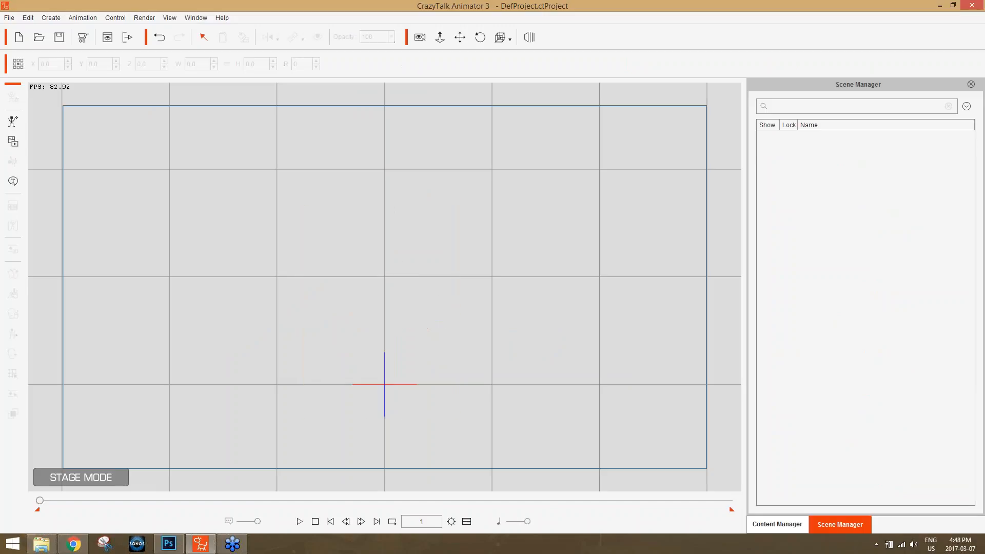
pyautogui.click(794, 518)
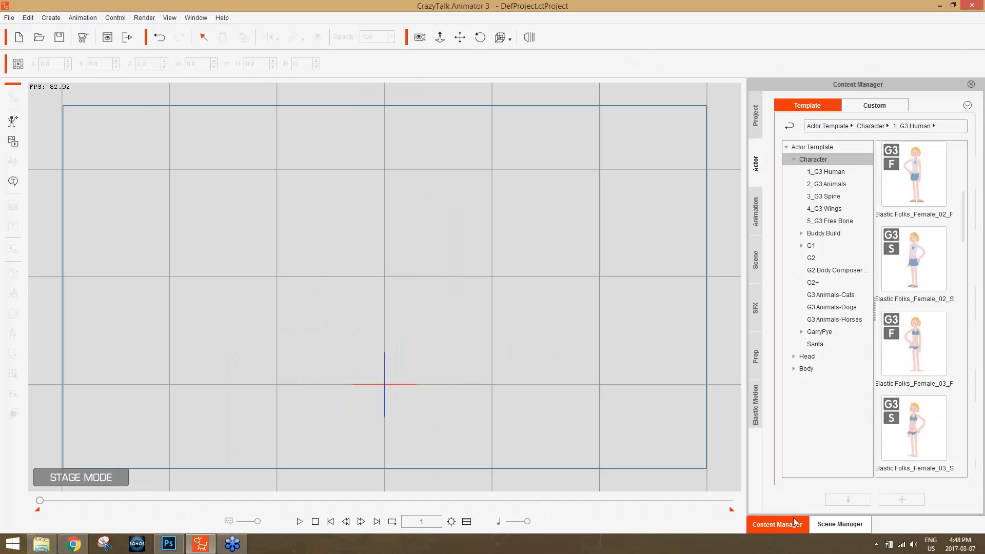
pyautogui.click(863, 105)
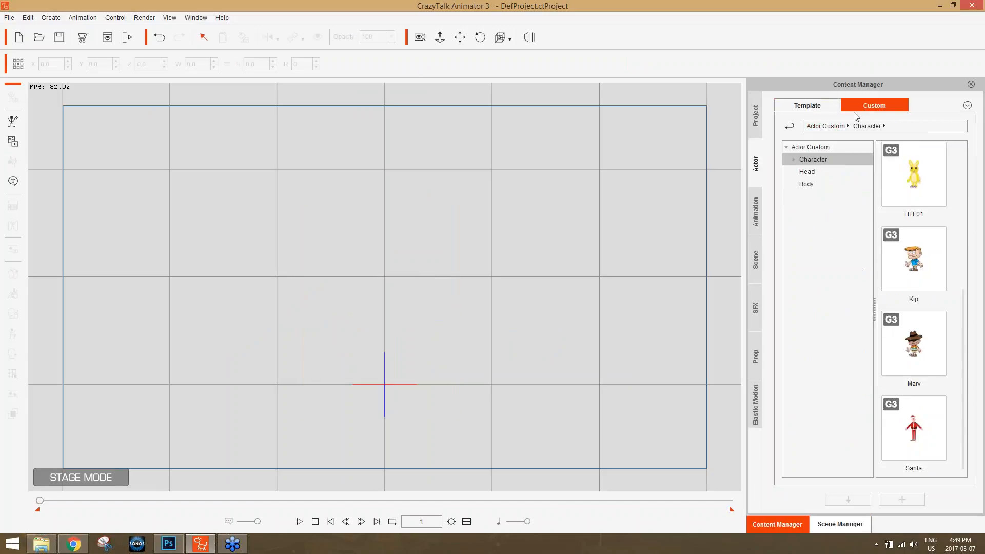
pyautogui.doubleClick(926, 184)
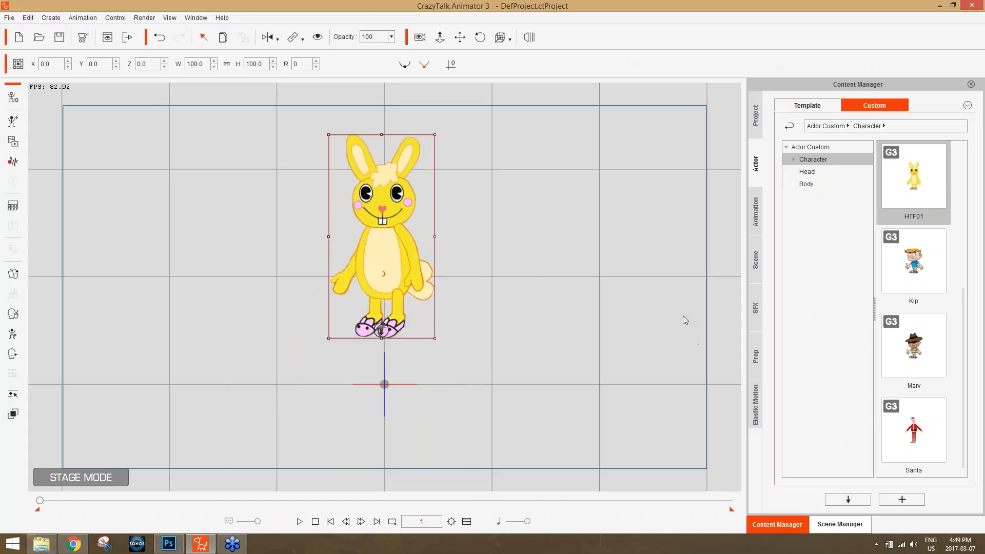
pyautogui.scroll(5, 453, 292)
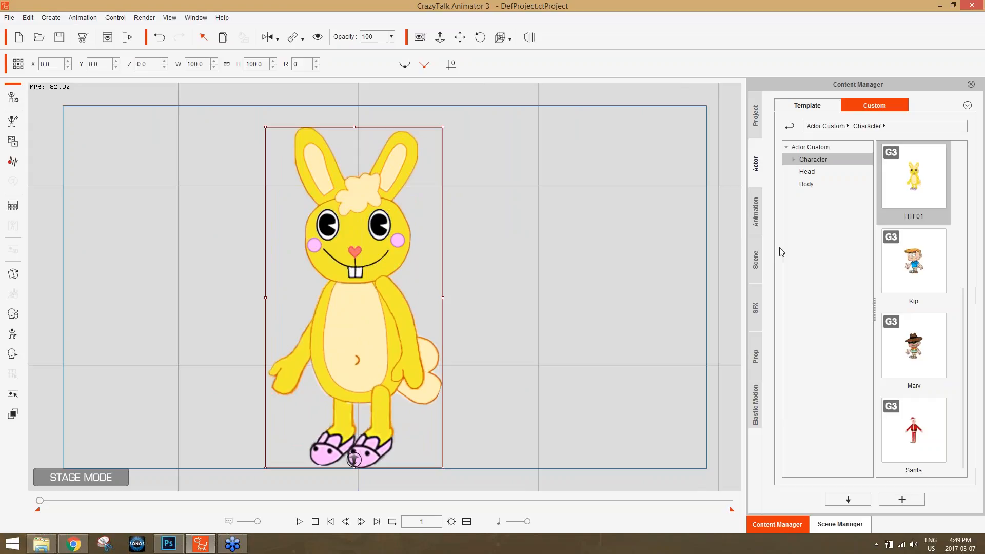
# Browse the 1_G3 Human actor templates down to the Human Motion Bone skeletons.
pyautogui.click(755, 213)
pyautogui.click(755, 172)
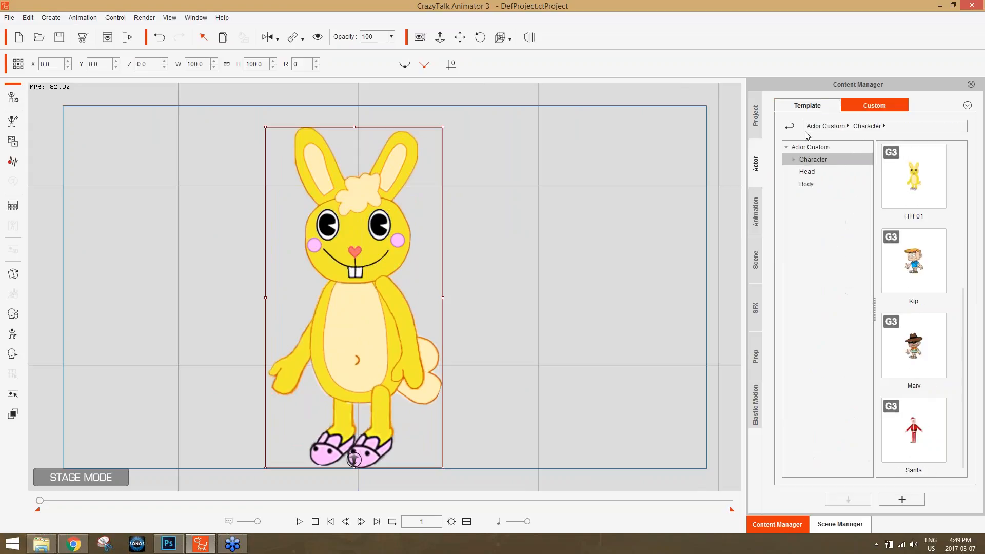
pyautogui.click(812, 107)
pyautogui.click(825, 171)
pyautogui.moveTo(973, 219); pyautogui.dragTo(971, 351)
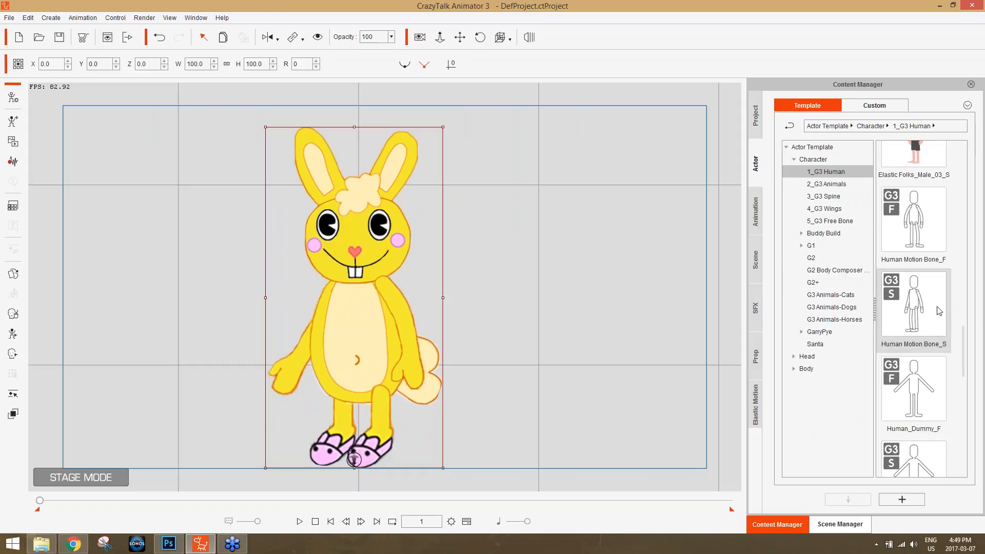
# Apply the Elastic Folks Perform motions Dance_02 and Dance_01 to the rabbit, and stop playback.
pyautogui.click(755, 213)
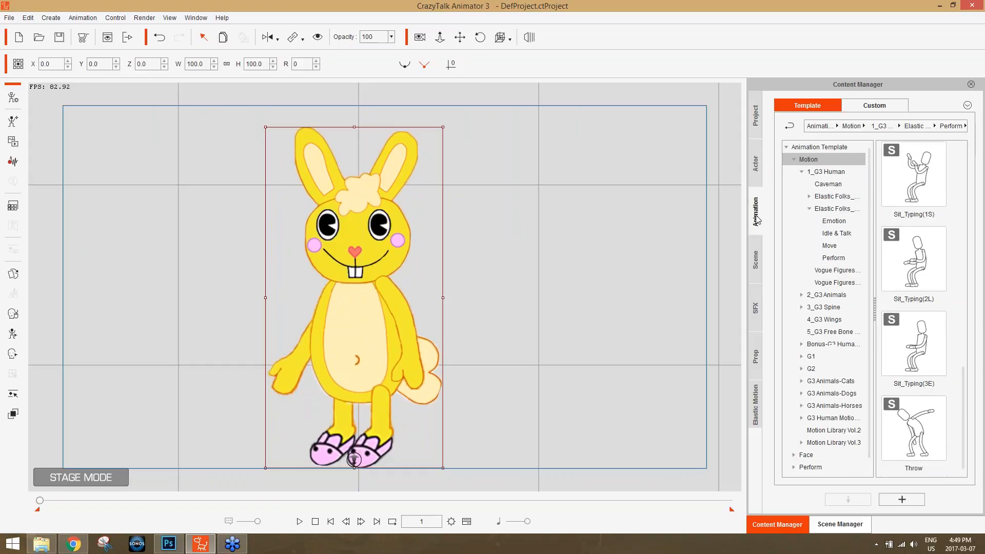
pyautogui.click(830, 210)
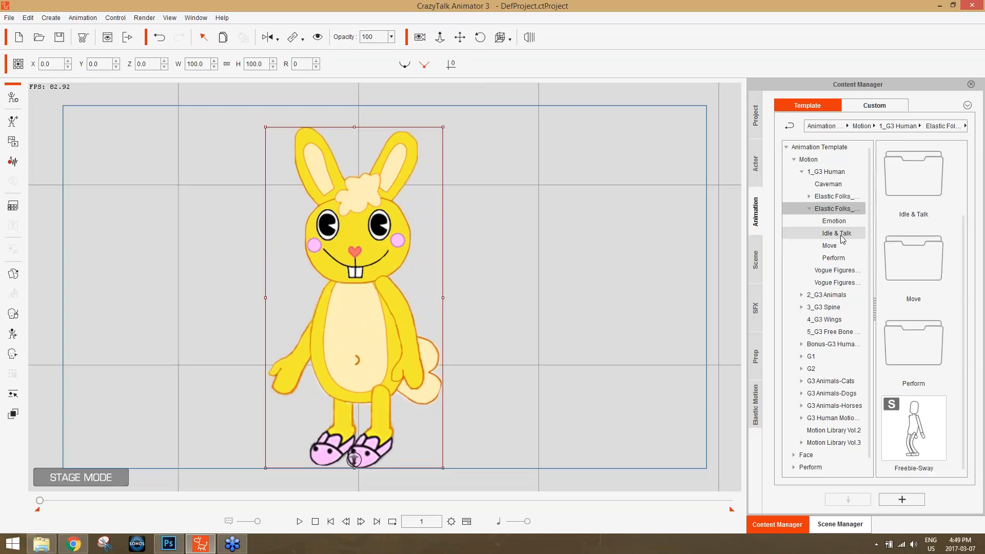
pyautogui.click(834, 257)
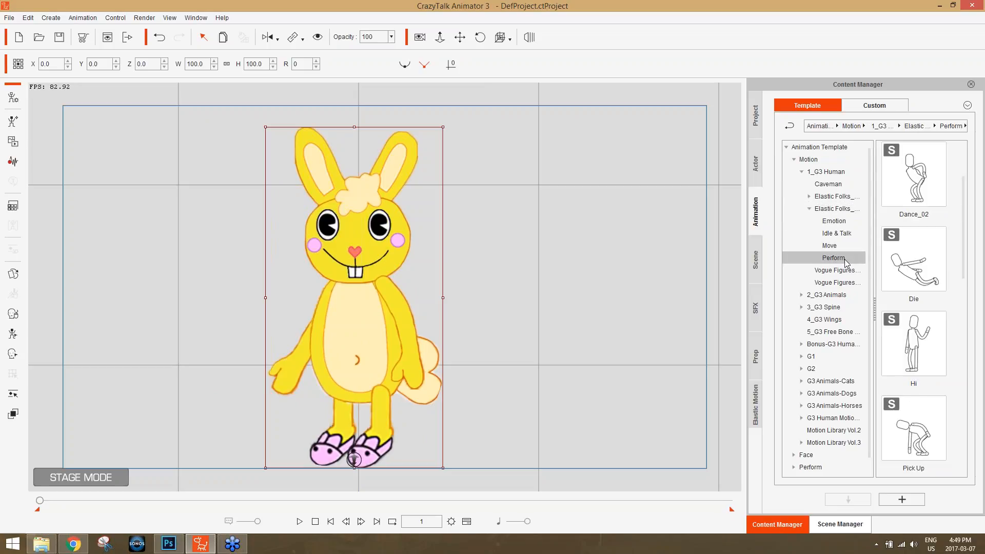
pyautogui.click(908, 189)
pyautogui.doubleClick(907, 185)
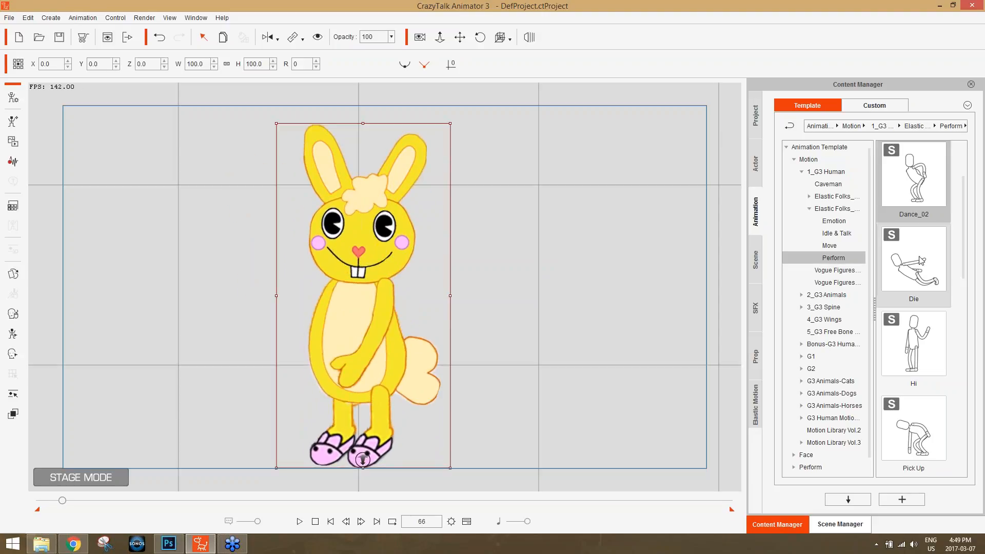
pyautogui.scroll(2, 913, 267)
pyautogui.doubleClick(915, 194)
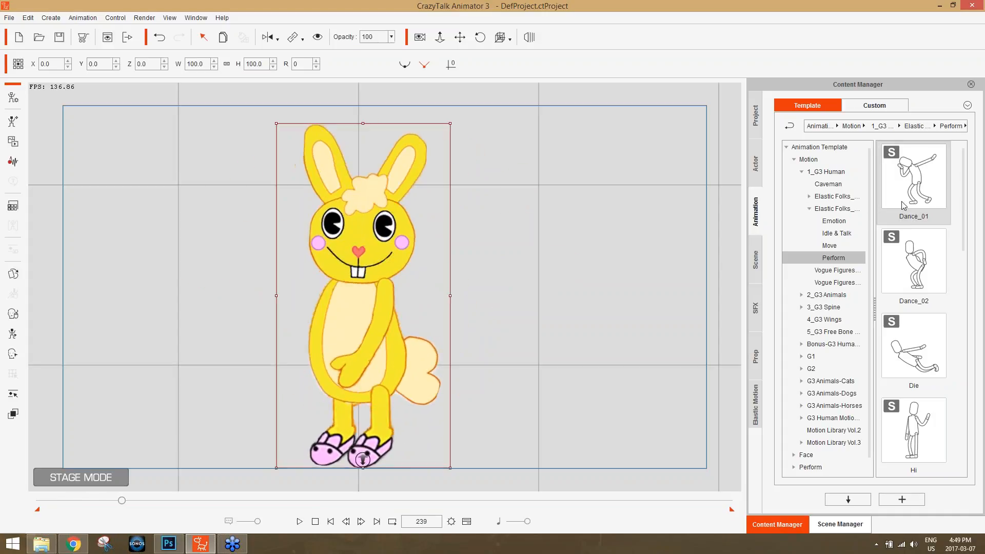
pyautogui.click(315, 522)
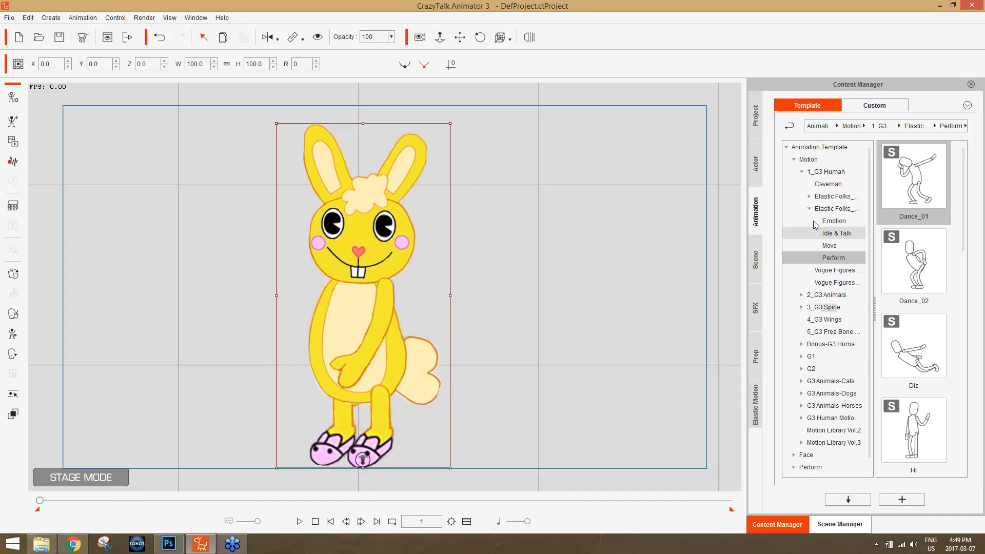
# Look through the G3 Human actor templates again and delete the rabbit from the stage.
pyautogui.click(754, 165)
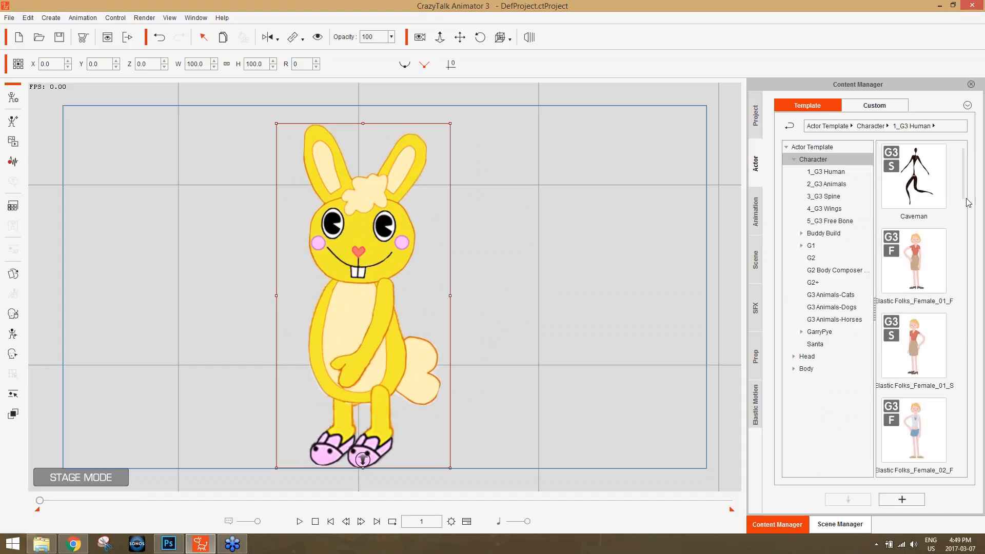
pyautogui.moveTo(963, 190); pyautogui.dragTo(975, 276)
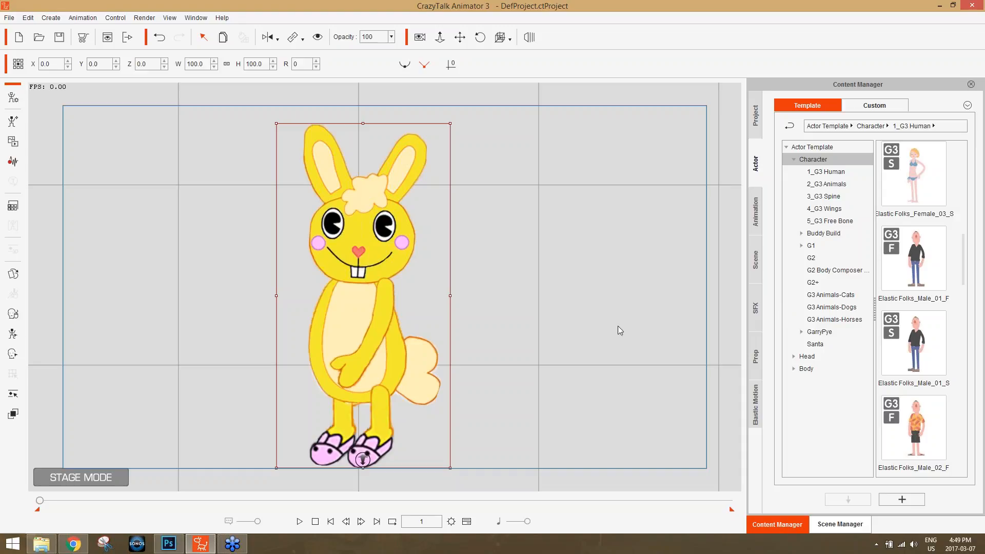
pyautogui.press('Delete')
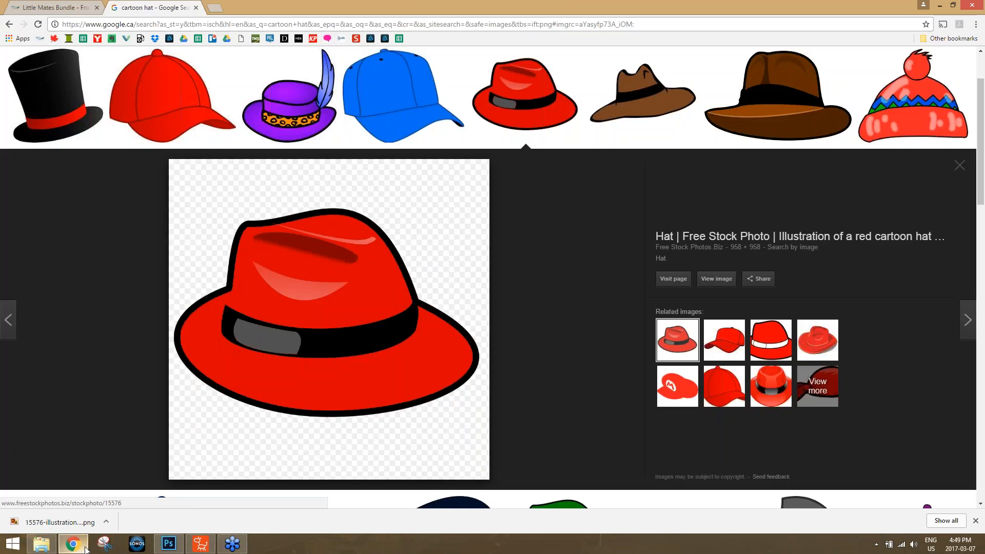
# Switch to Chrome and search Google Images for "cartoon worm".
pyautogui.click(72, 544)
pyautogui.click(131, 24)
pyautogui.write('cartoon worm')
pyautogui.press('Return')
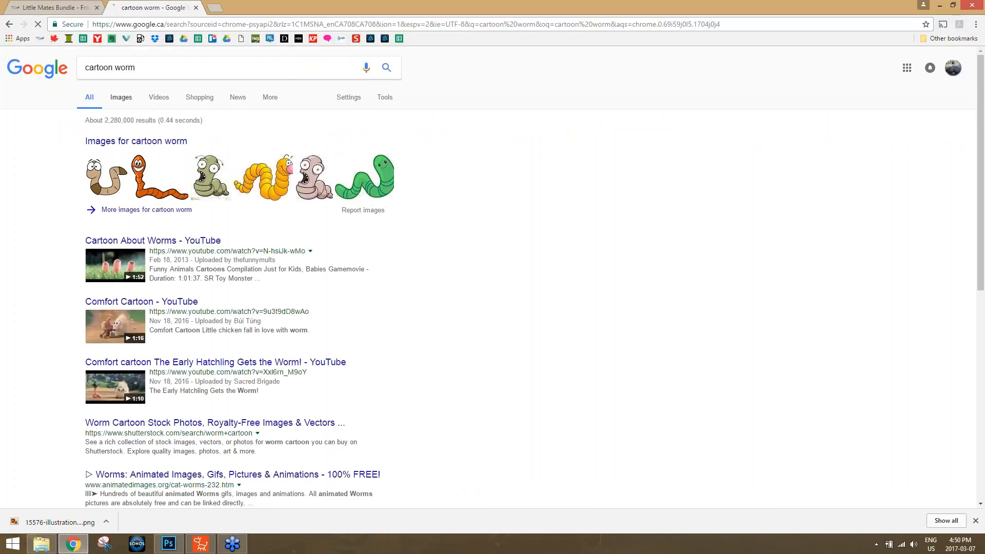
pyautogui.click(121, 97)
# Restrict the cartoon worm image search to PNG files and open the preview of the smiling green worm.
pyautogui.click(348, 97)
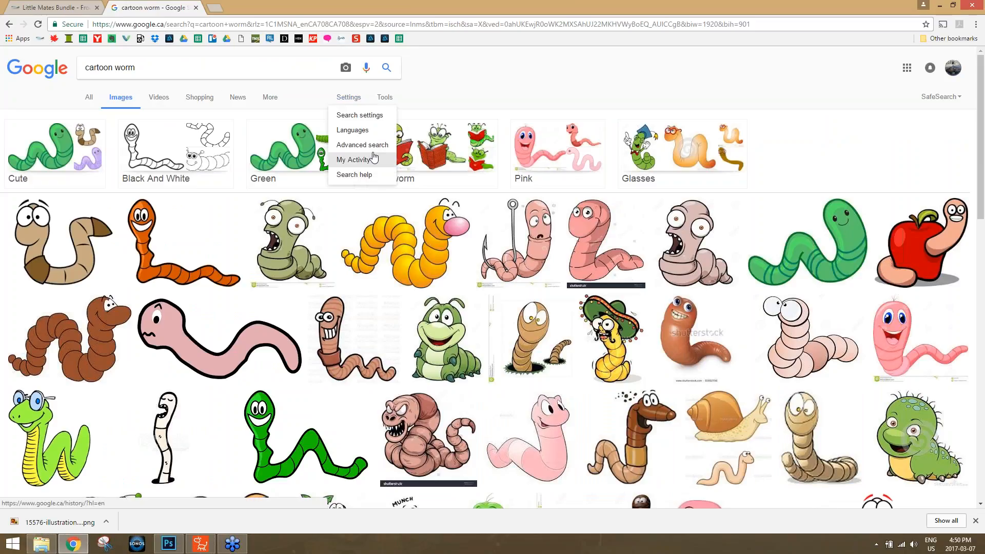
pyautogui.click(365, 145)
pyautogui.click(165, 466)
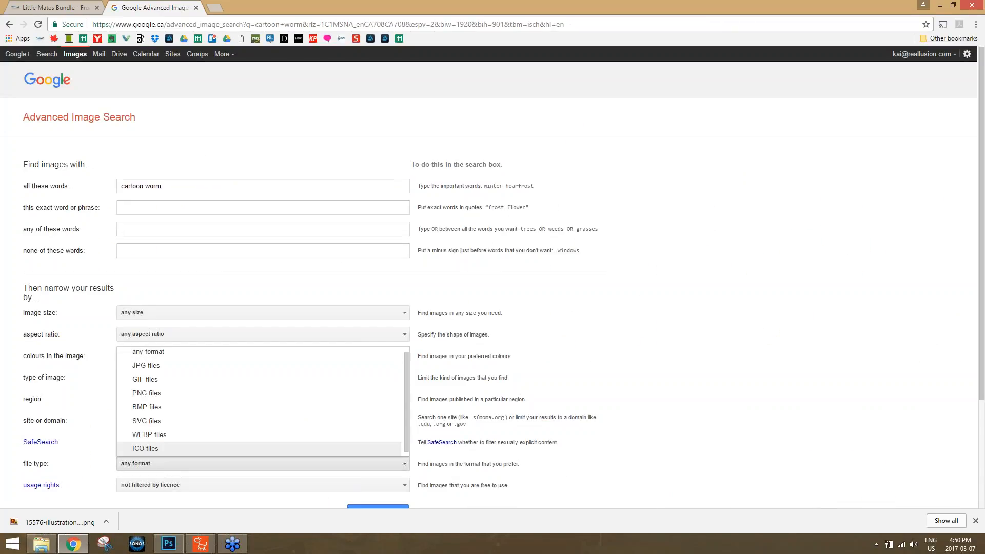
pyautogui.click(154, 400)
pyautogui.scroll(-1, 386, 506)
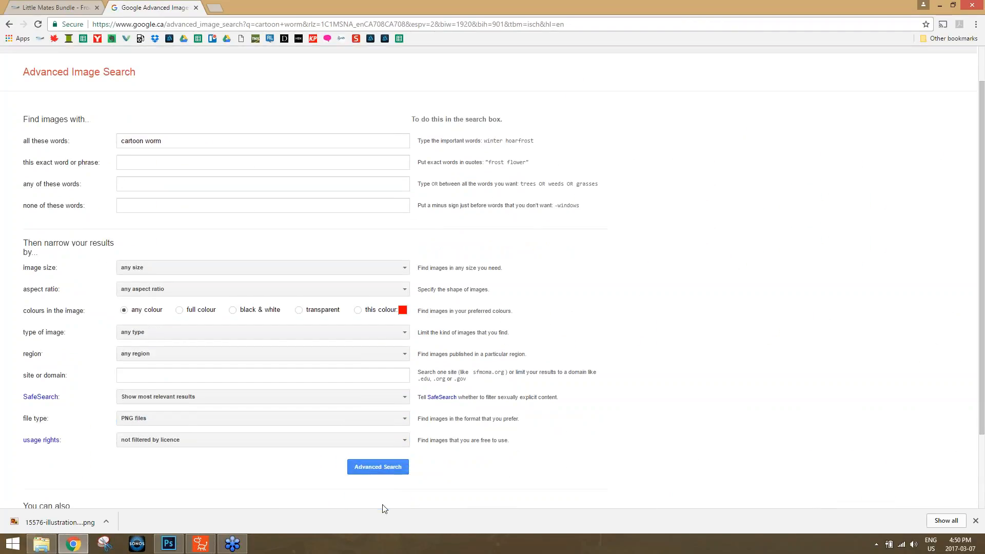
pyautogui.click(380, 469)
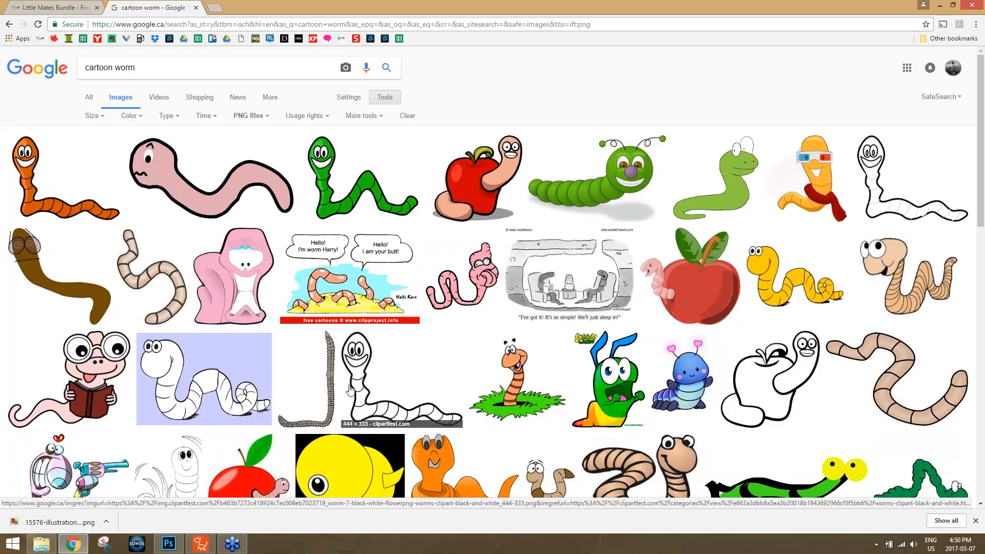
pyautogui.click(344, 196)
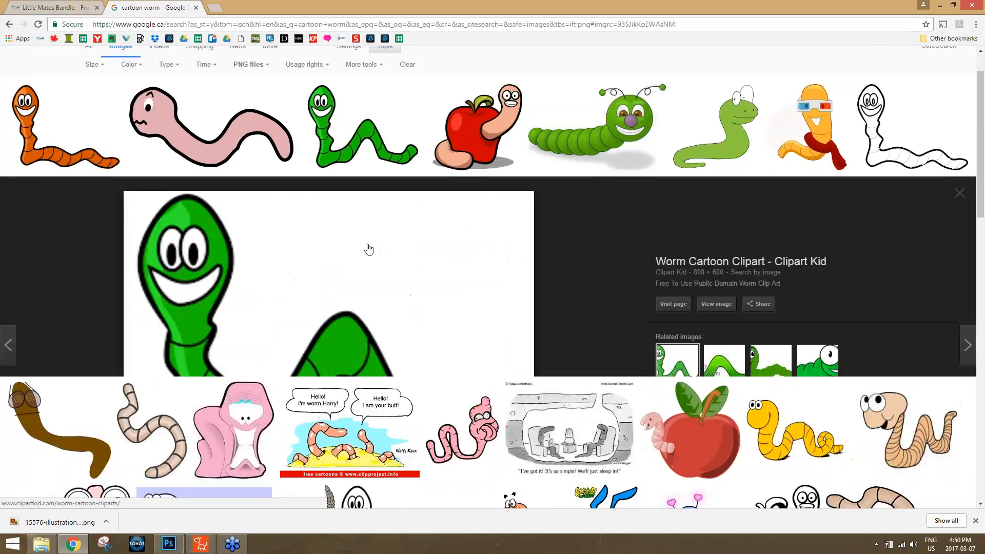
# Save the previewed green worm image to the Desktop as a PNG under its suggested file name.
pyautogui.rightClick(248, 368)
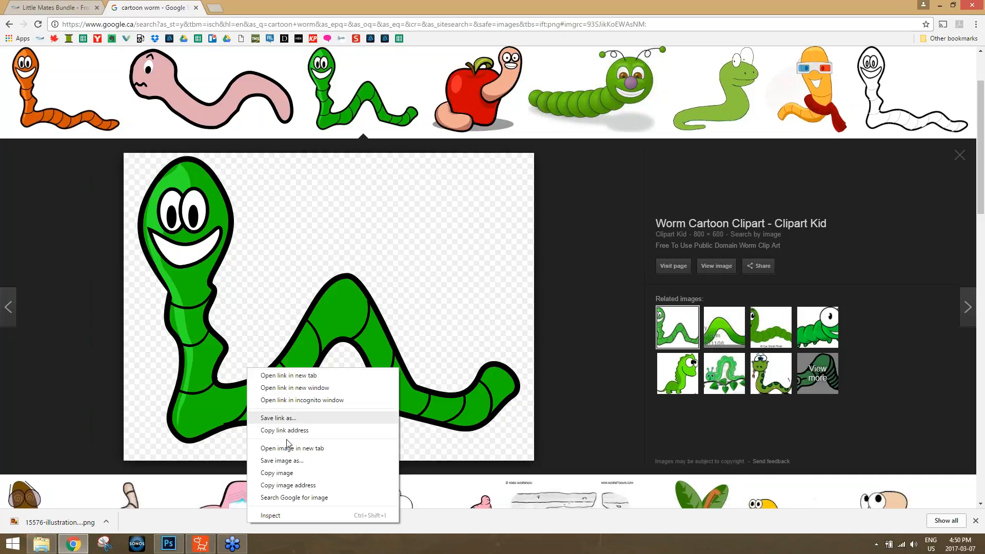
pyautogui.click(295, 461)
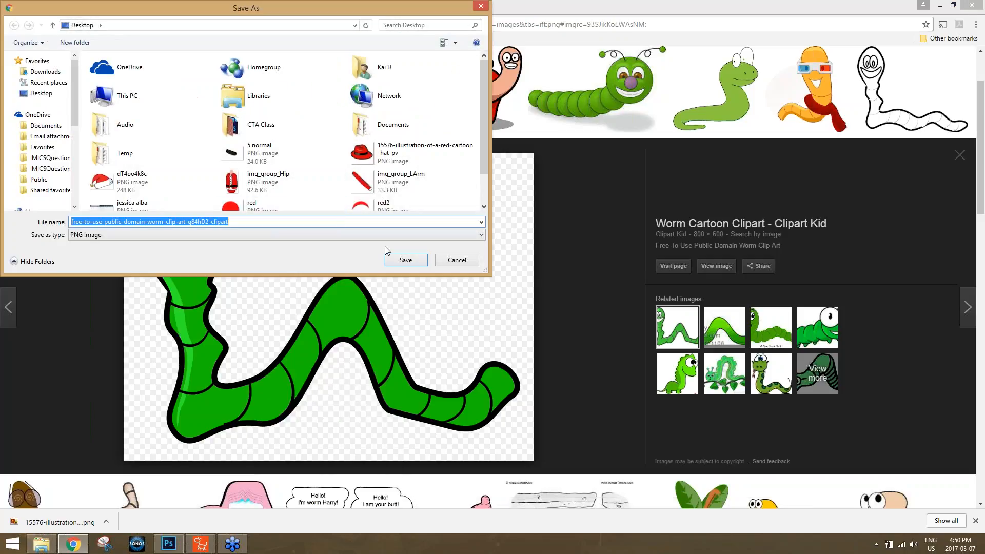
pyautogui.click(406, 260)
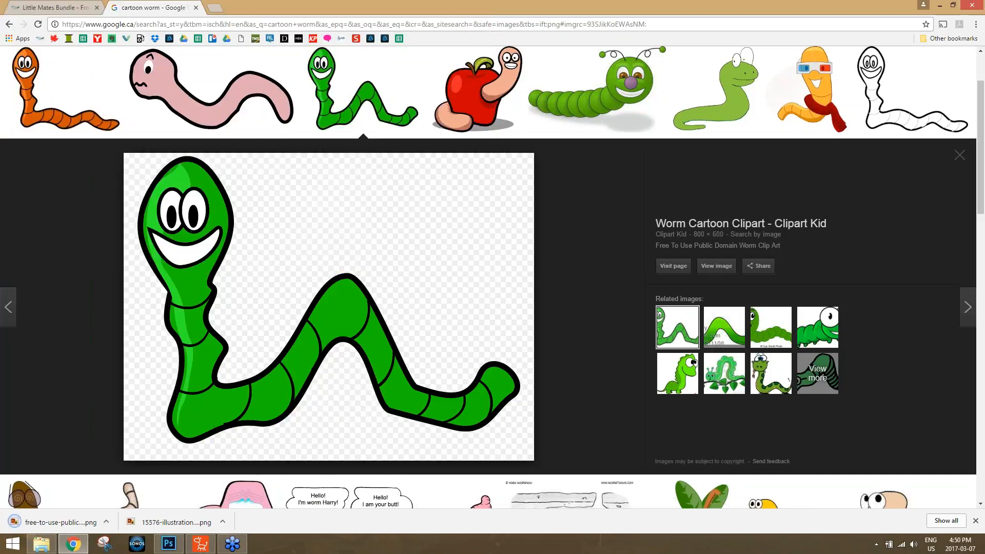
pyautogui.moveTo(65, 526); pyautogui.dragTo(381, 300)
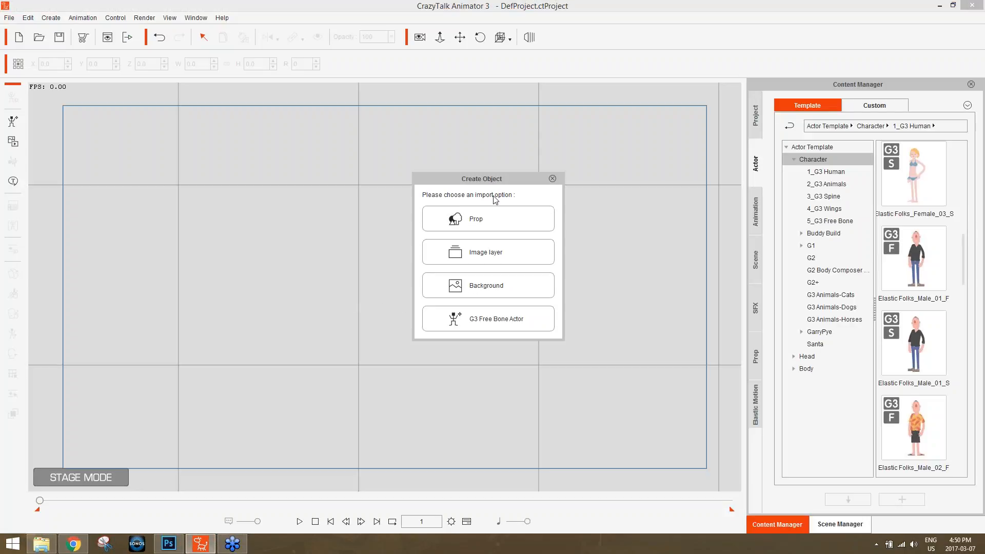
pyautogui.click(491, 220)
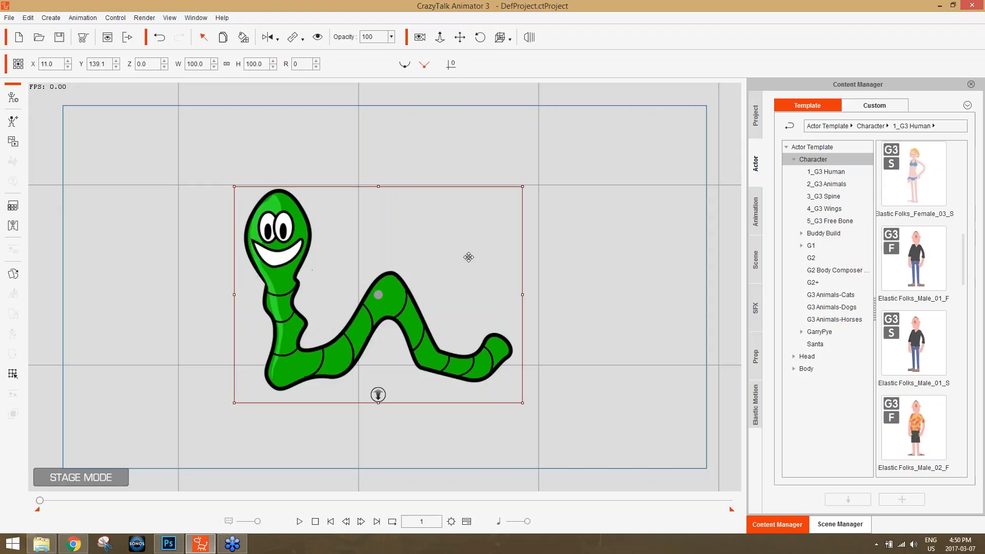
pyautogui.click(10, 99)
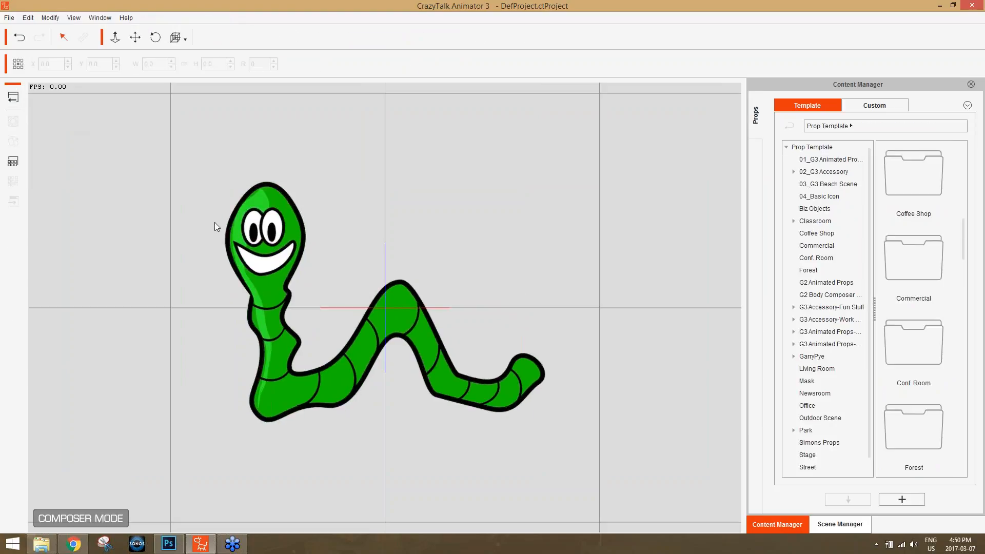
pyautogui.click(263, 270)
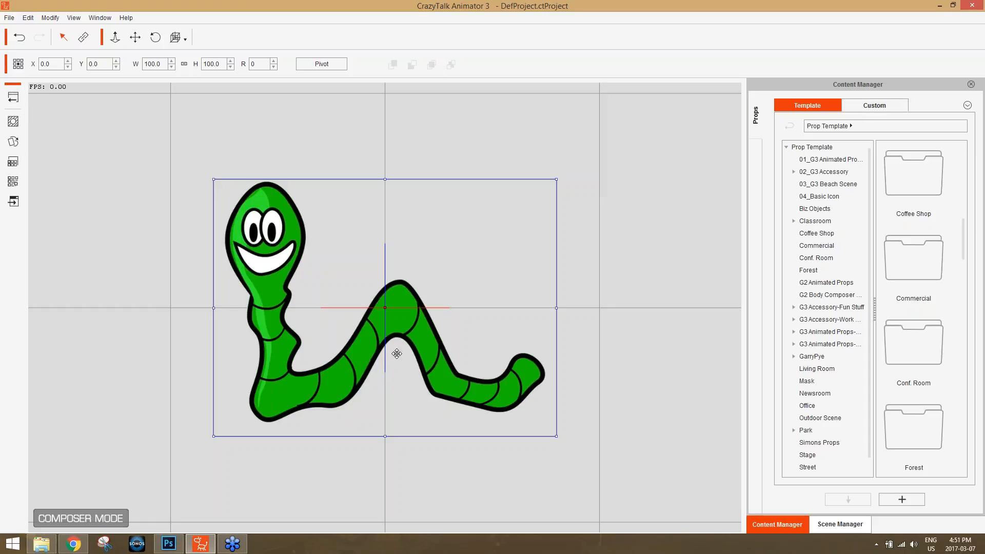
pyautogui.click(13, 97)
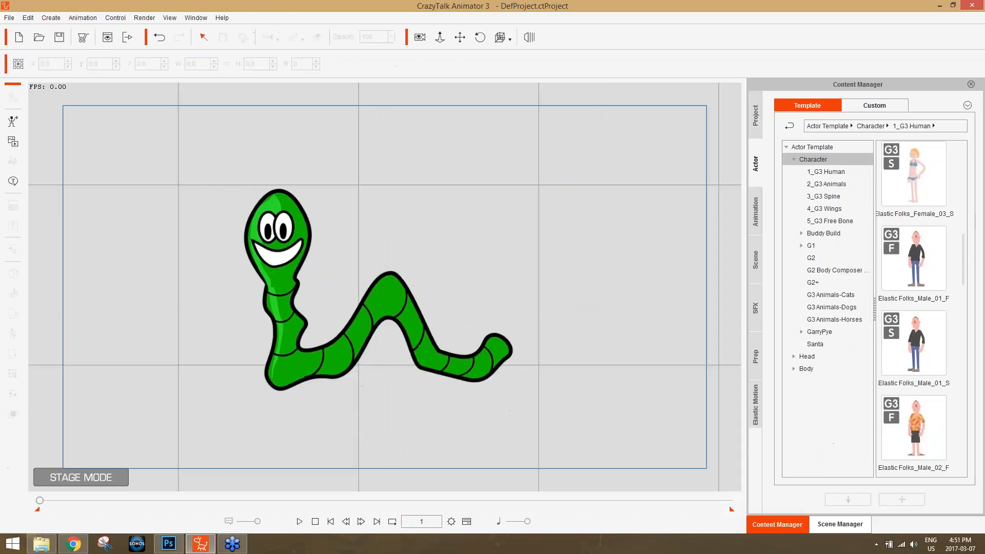
pyautogui.click(291, 292)
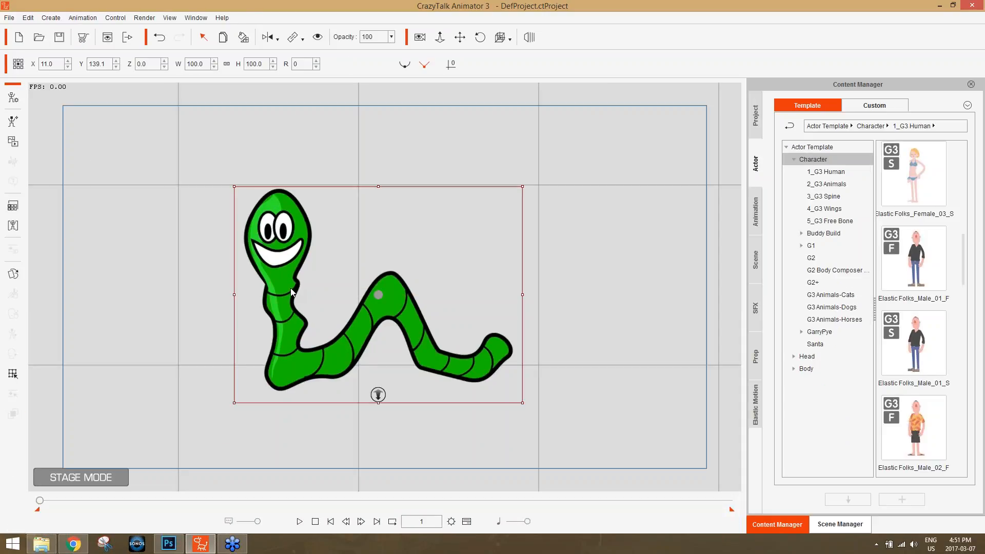
pyautogui.press('Delete')
# Import the downloaded worm PNG from Chrome into CrazyTalk Animator as a G3 Free Bone Actor.
pyautogui.click(41, 544)
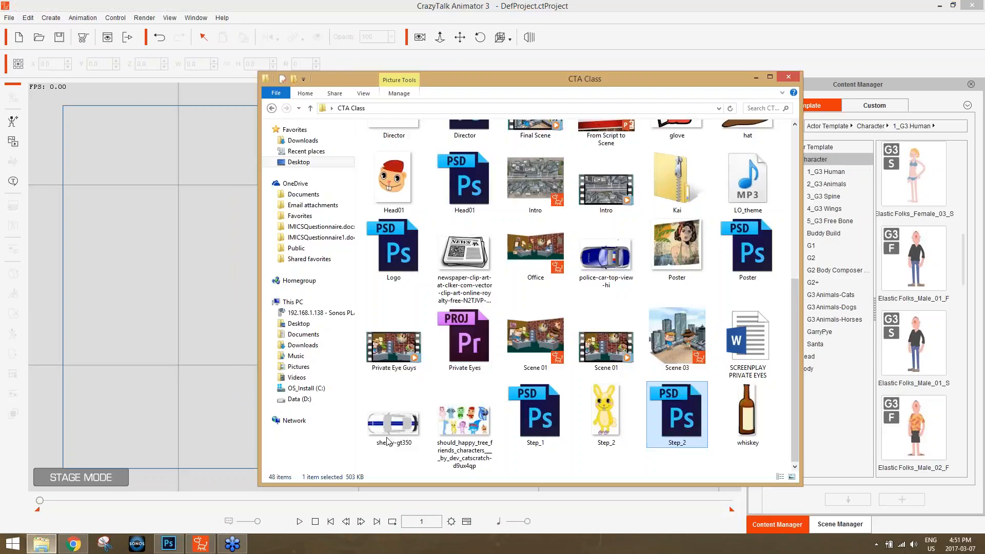
pyautogui.click(73, 544)
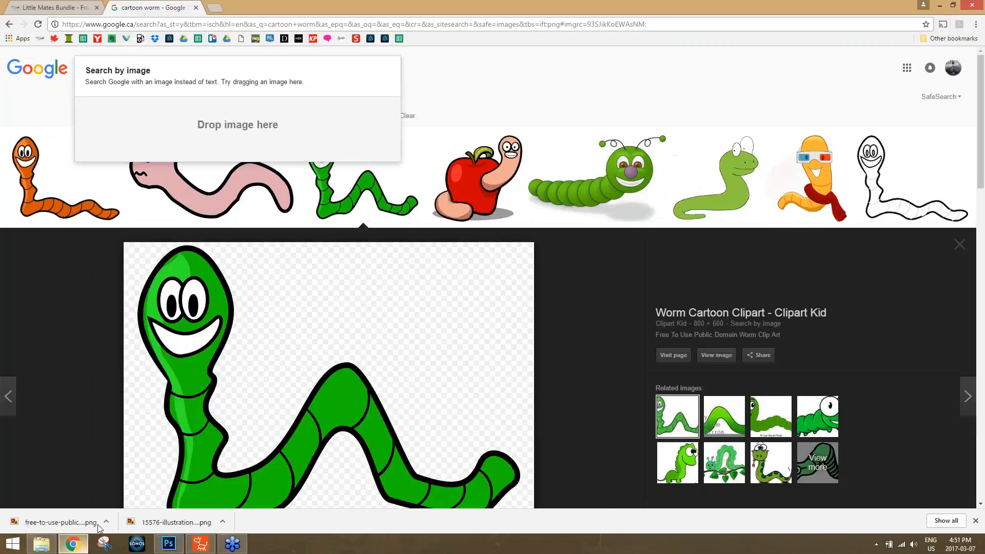
pyautogui.moveTo(57, 523); pyautogui.dragTo(425, 300)
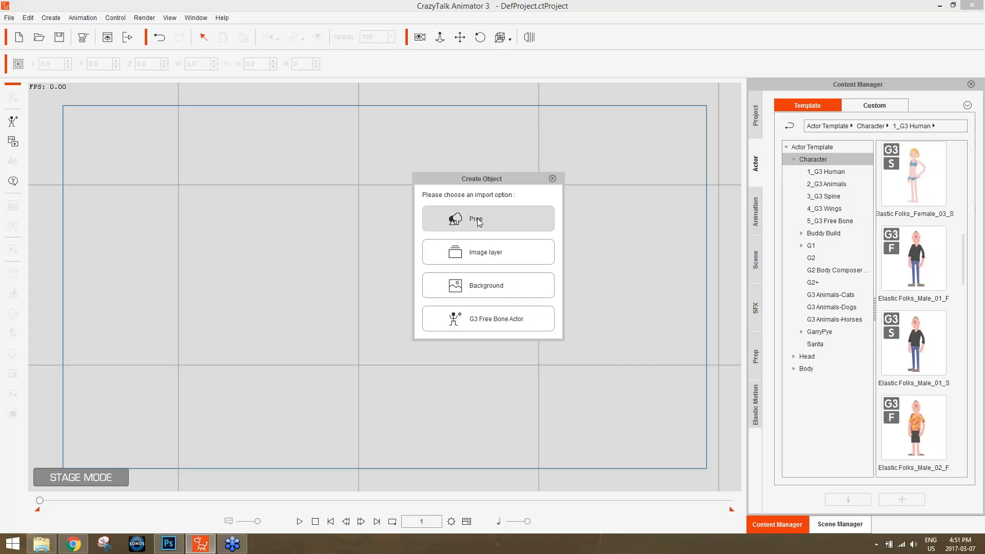
pyautogui.click(518, 321)
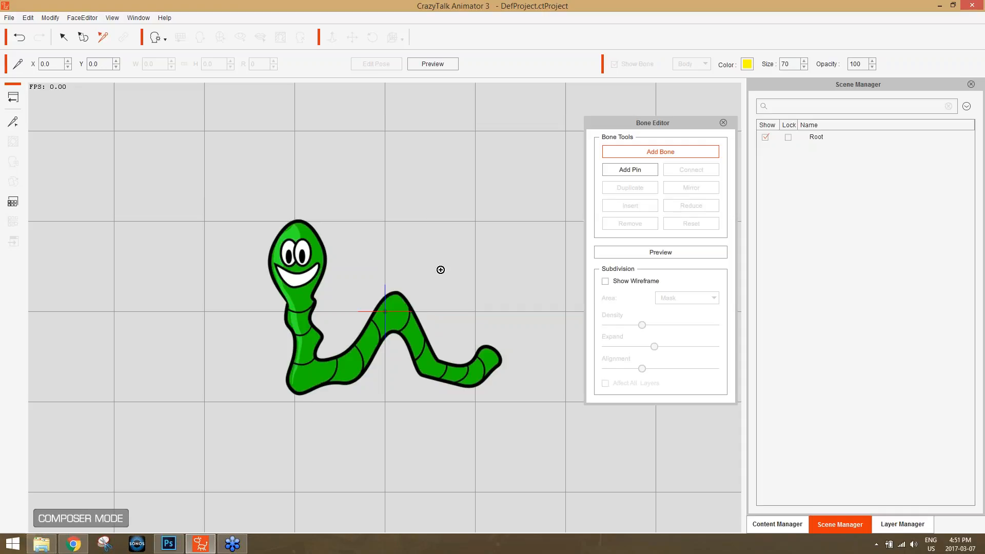
# Add a chain of nine bones along the worm's body, from the tail tip up to the top of the head.
pyautogui.click(674, 153)
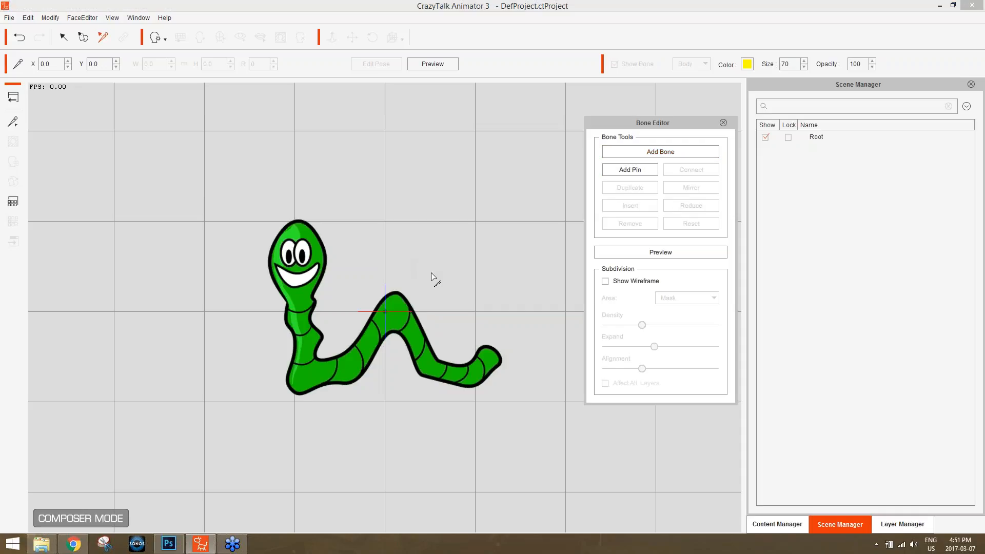
pyautogui.click(484, 362)
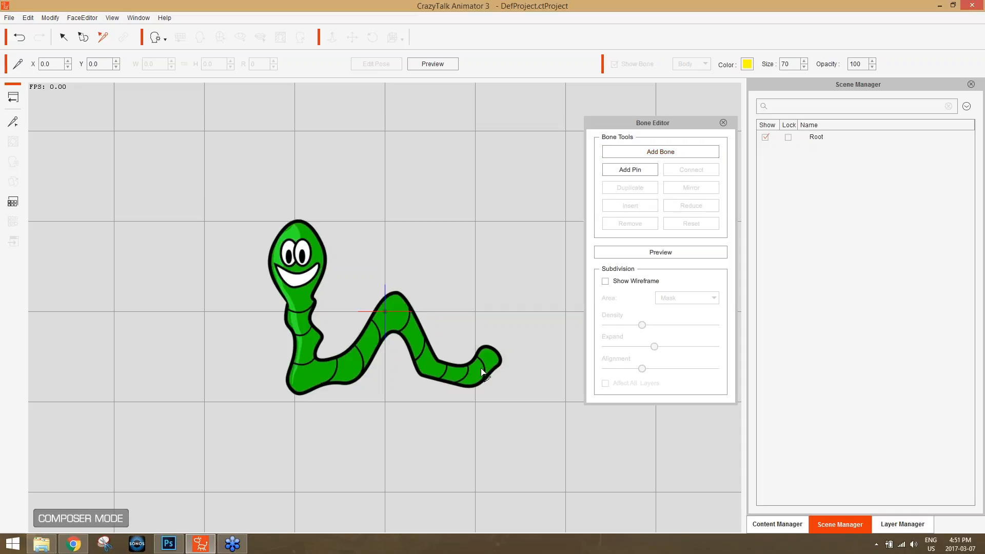
pyautogui.click(667, 147)
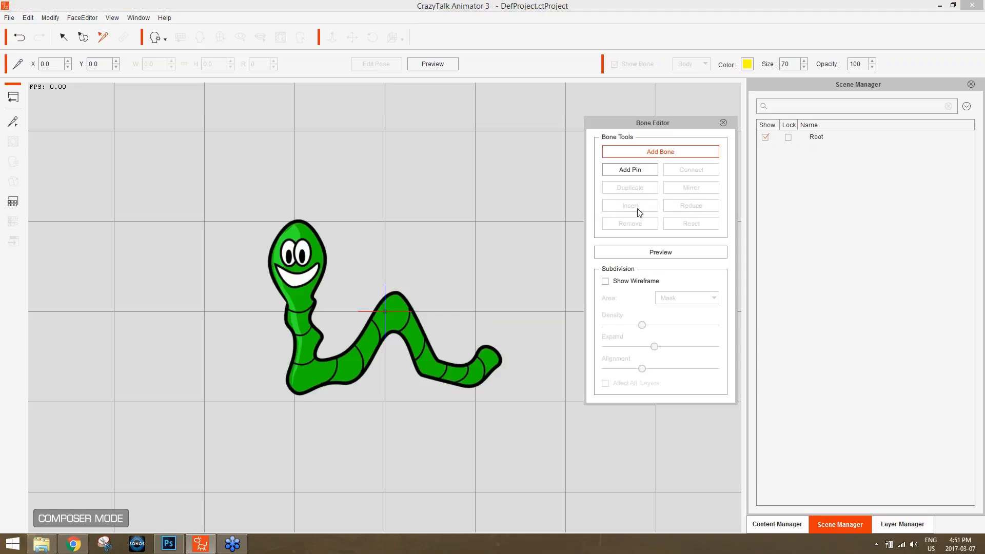
pyautogui.click(487, 361)
pyautogui.click(469, 376)
pyautogui.click(427, 364)
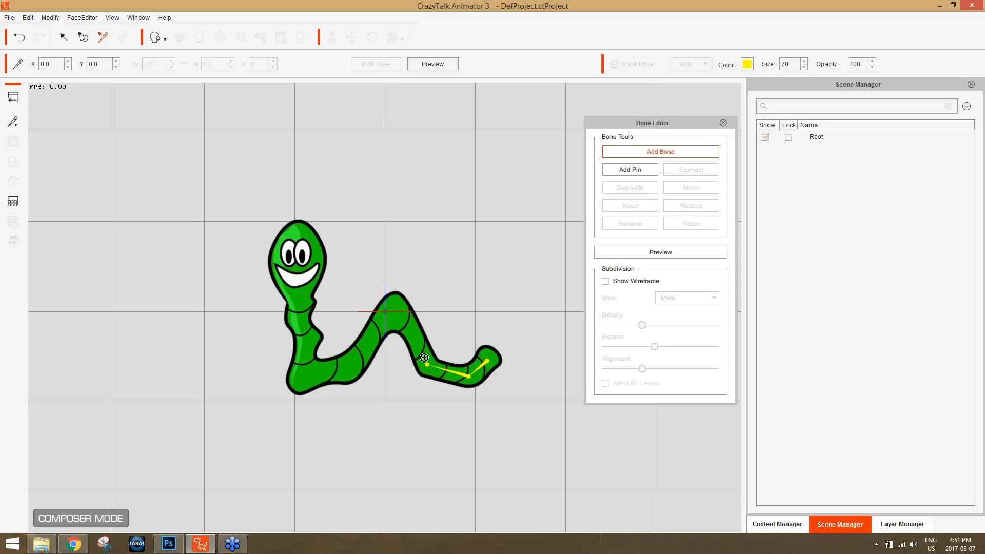
pyautogui.click(393, 311)
pyautogui.click(348, 365)
pyautogui.click(301, 375)
pyautogui.click(302, 332)
pyautogui.click(295, 272)
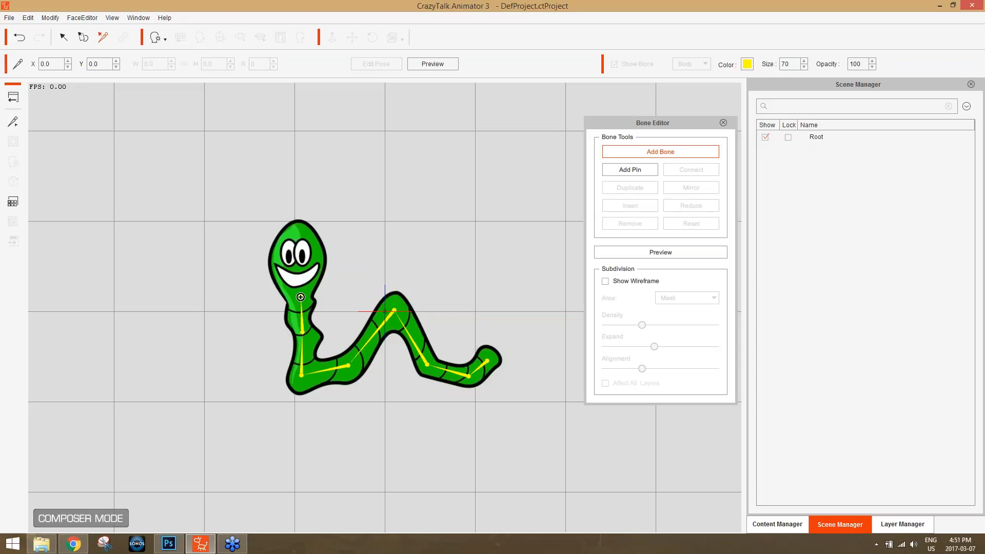
pyautogui.click(301, 299)
pyautogui.click(297, 230)
pyautogui.rightClick(297, 231)
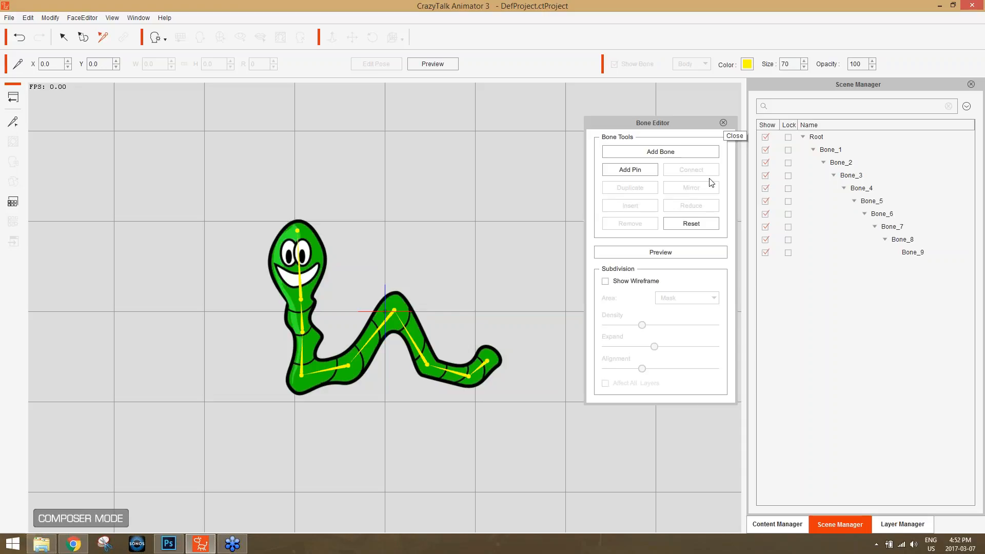
# Show the worm's mesh wireframe and look through the preferences and the other available commands.
pyautogui.click(644, 282)
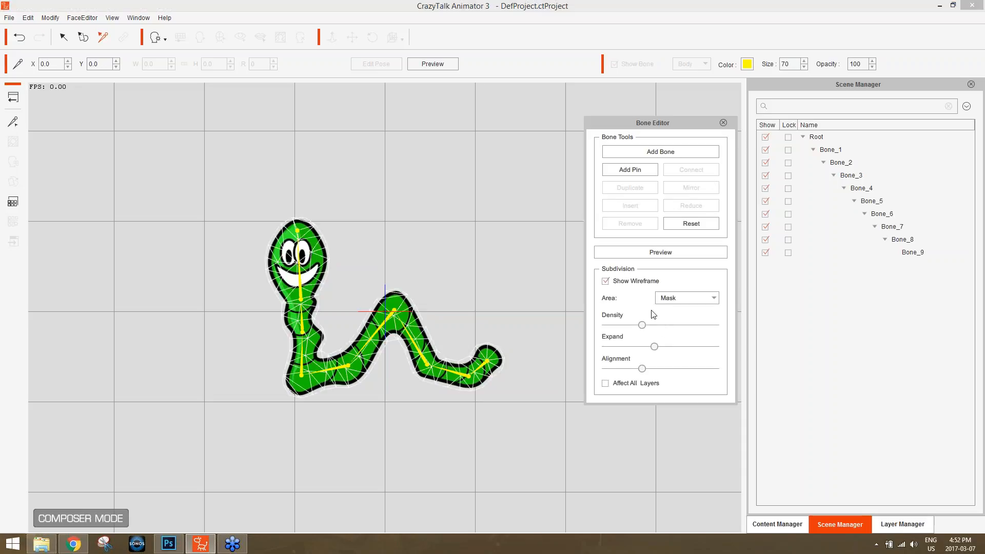
pyautogui.click(28, 17)
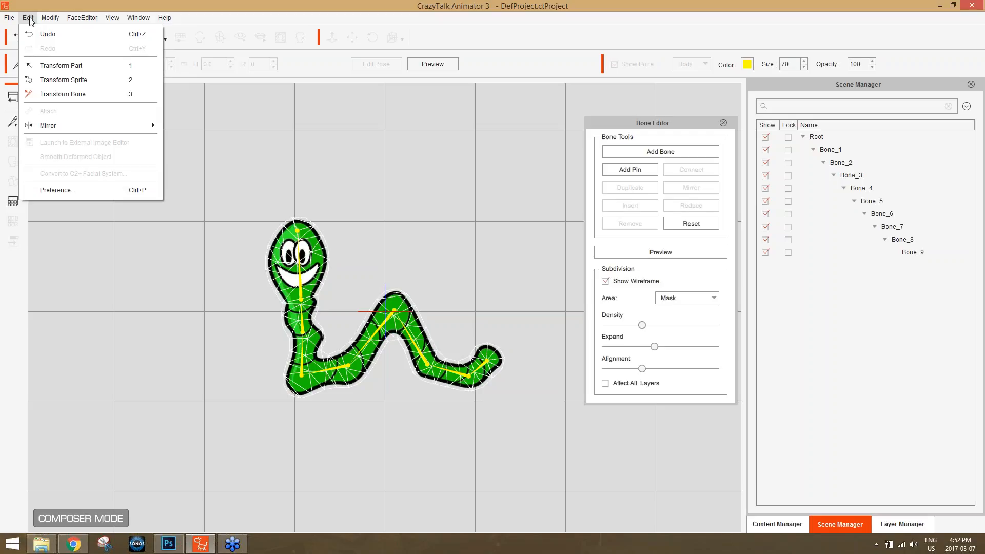
pyautogui.click(72, 189)
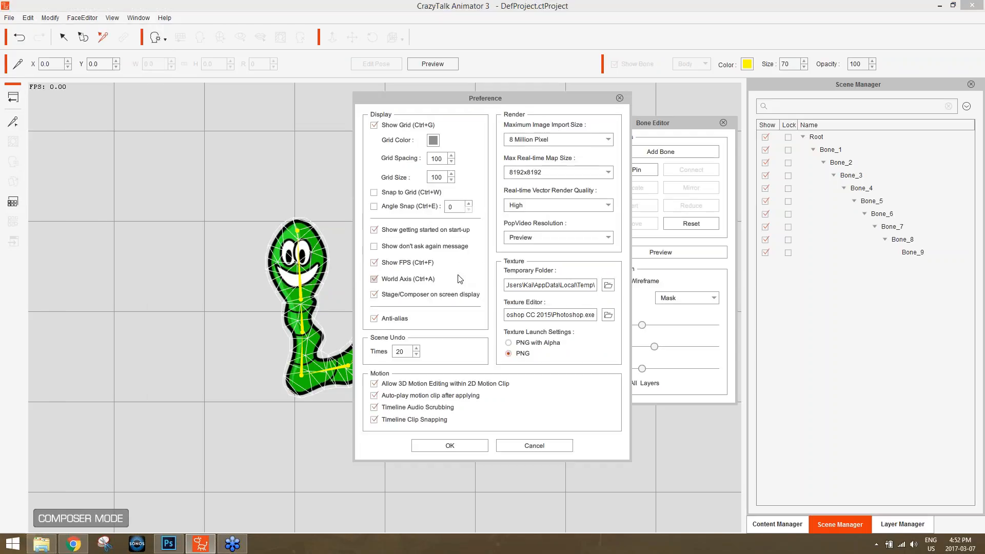
pyautogui.click(544, 450)
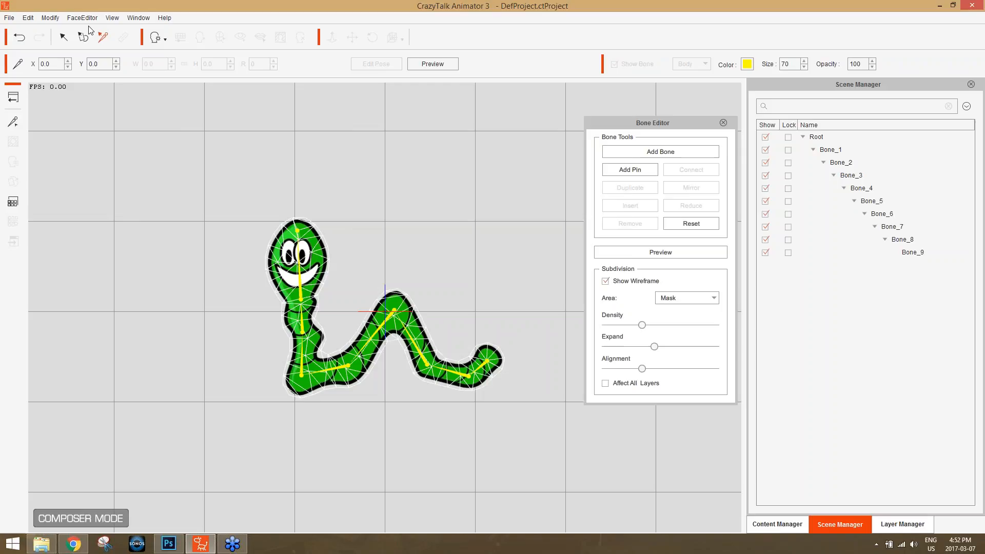
pyautogui.click(82, 18)
pyautogui.moveTo(37, 20)
pyautogui.moveTo(59, 17)
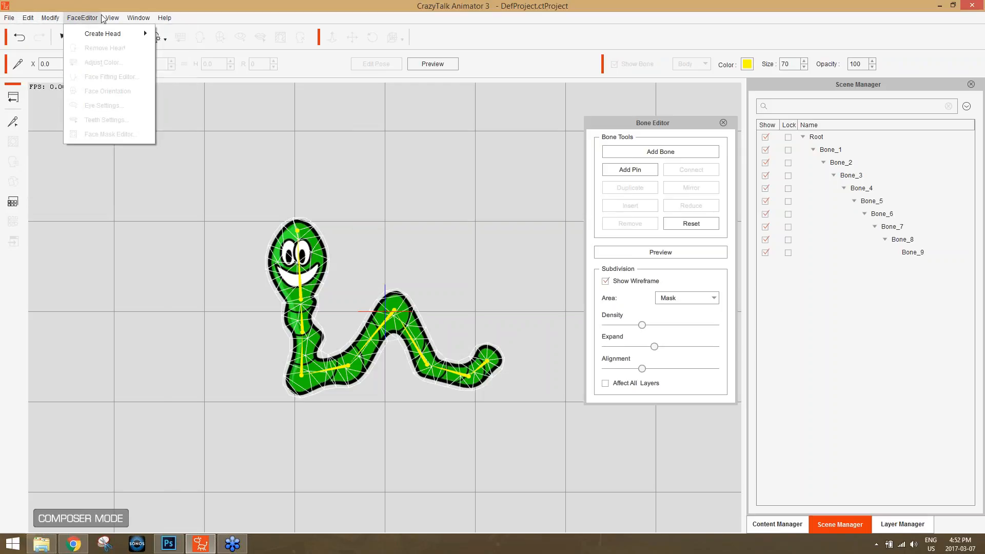
pyautogui.moveTo(165, 17)
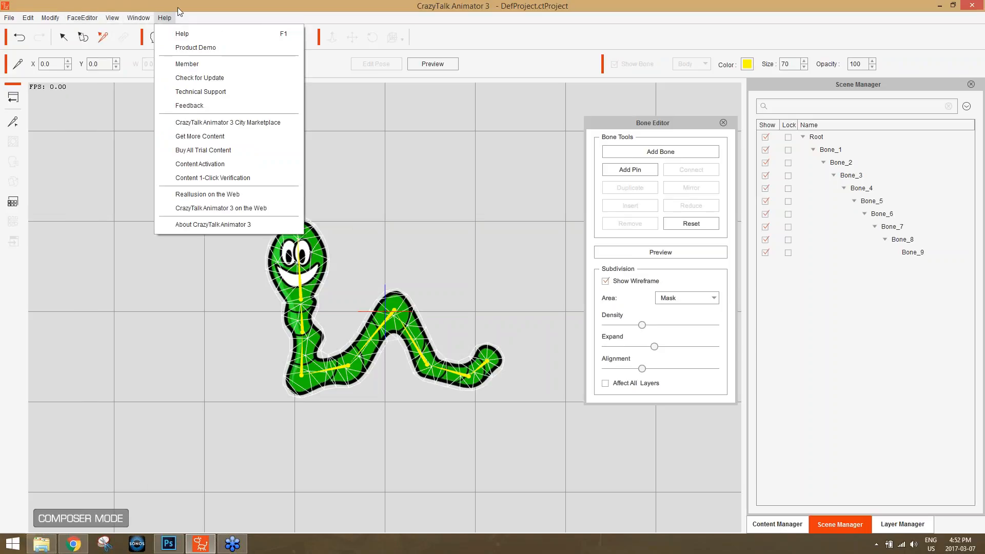
pyautogui.click(213, 2)
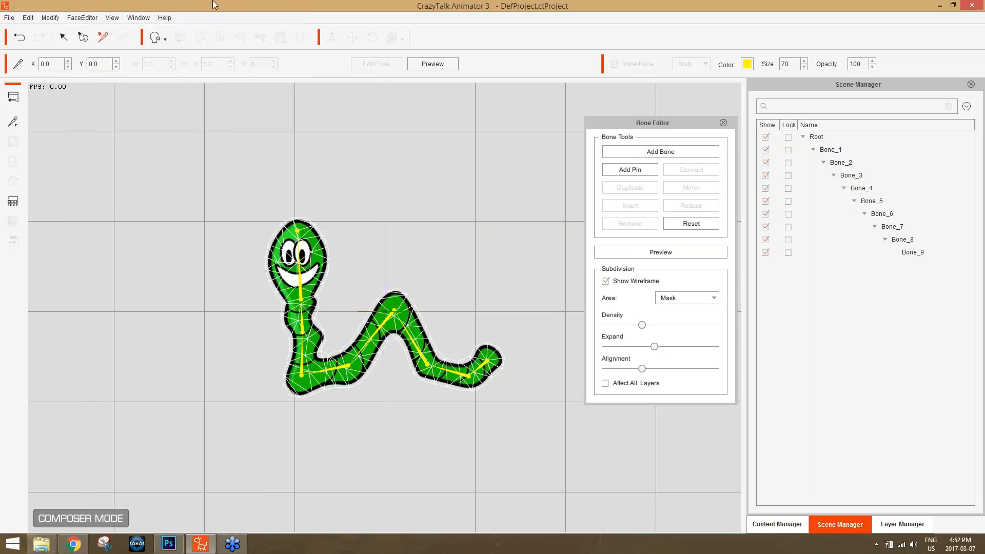
# Close the Bone Editor and return from Composer mode to the stage with the boned worm.
pyautogui.click(724, 123)
pyautogui.click(312, 269)
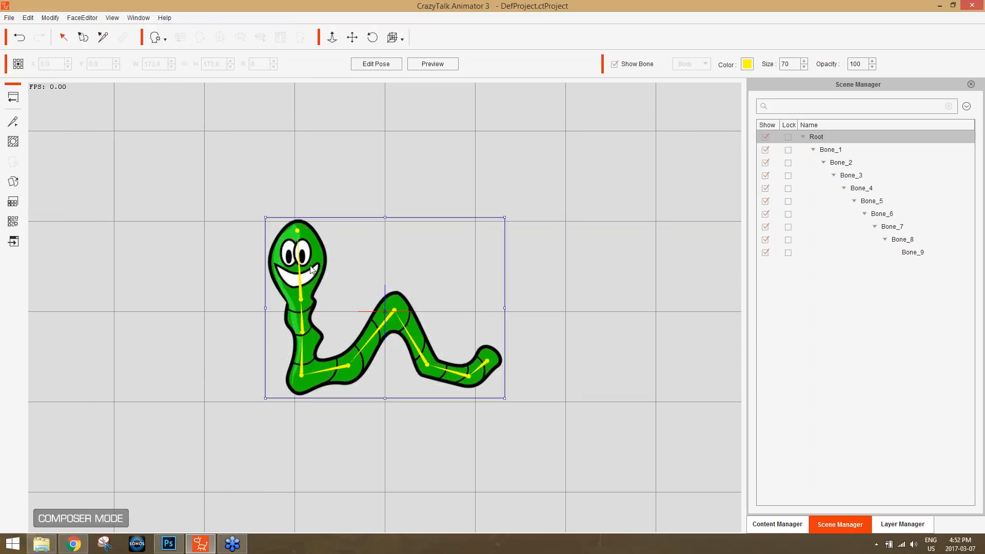
pyautogui.click(30, 18)
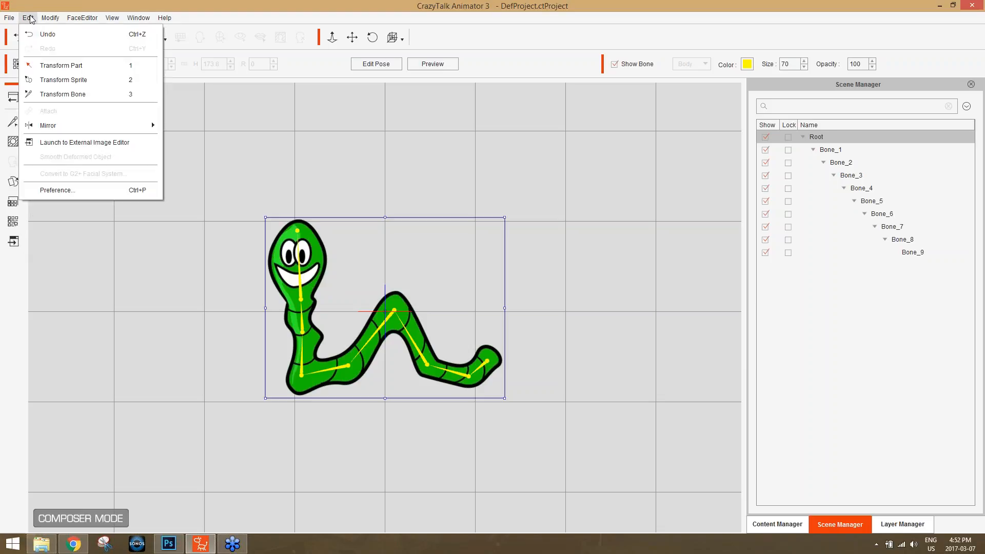
pyautogui.moveTo(45, 19)
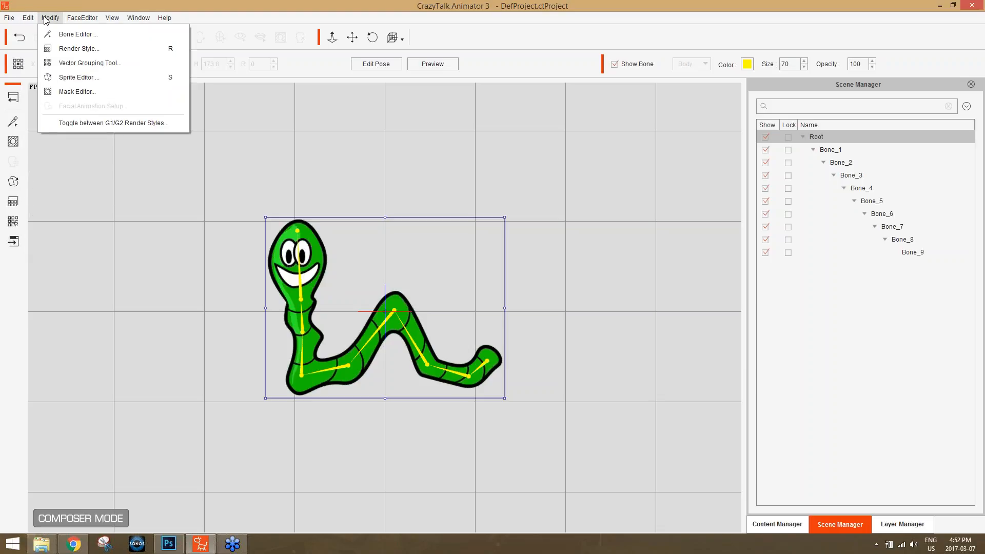
pyautogui.moveTo(139, 18)
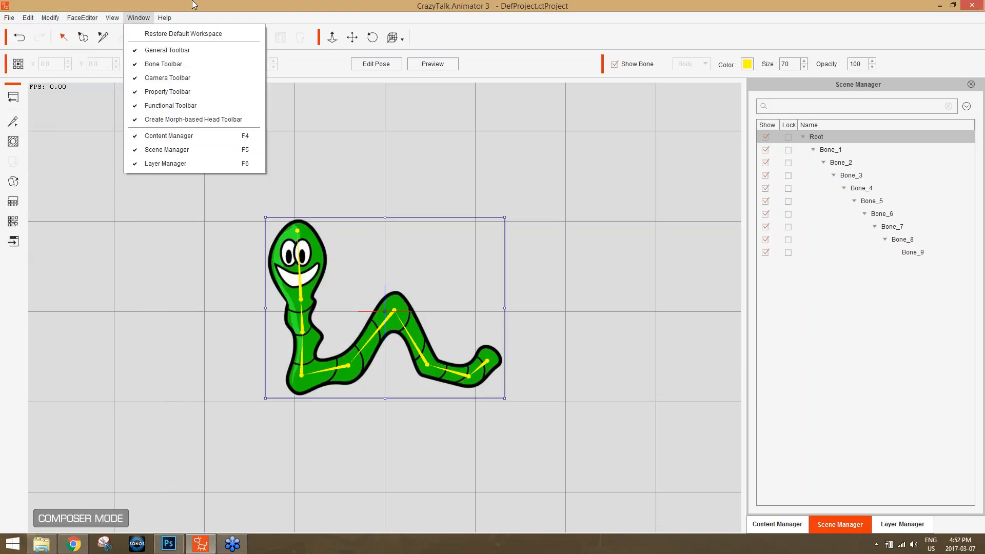
pyautogui.click(243, 4)
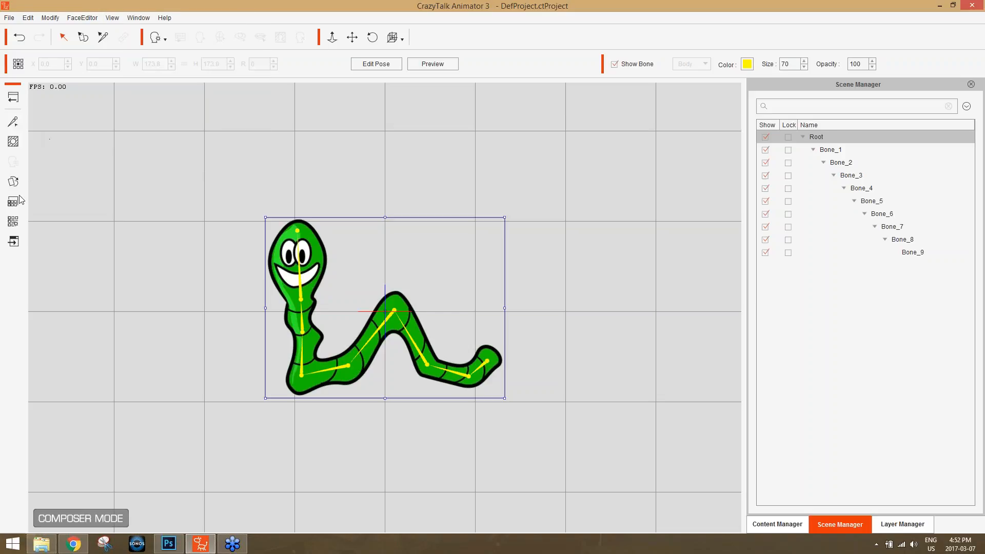
pyautogui.click(13, 98)
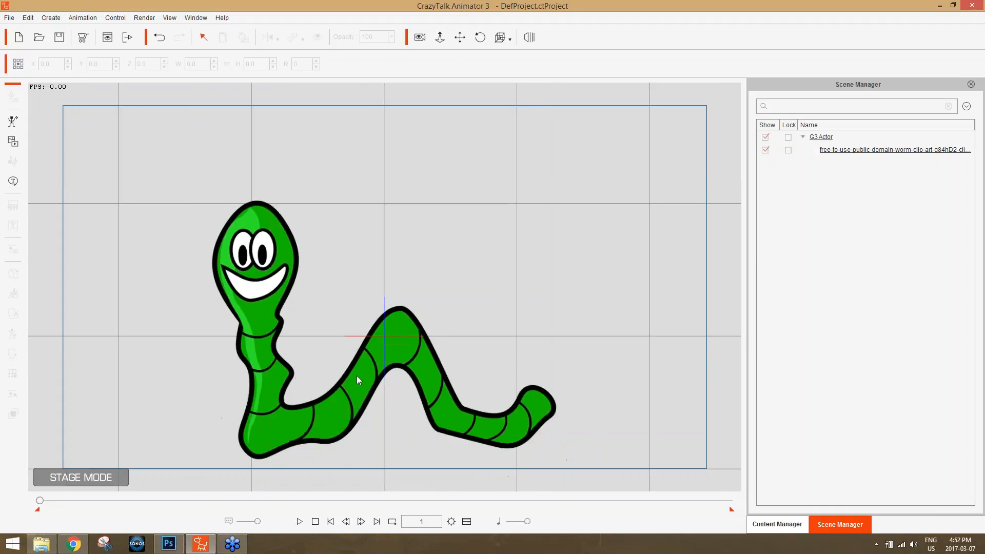
# Apply the G3 Human Elastic Folks Idle & Talk motion _Pose_Ride Scooter to the worm.
pyautogui.click(356, 375)
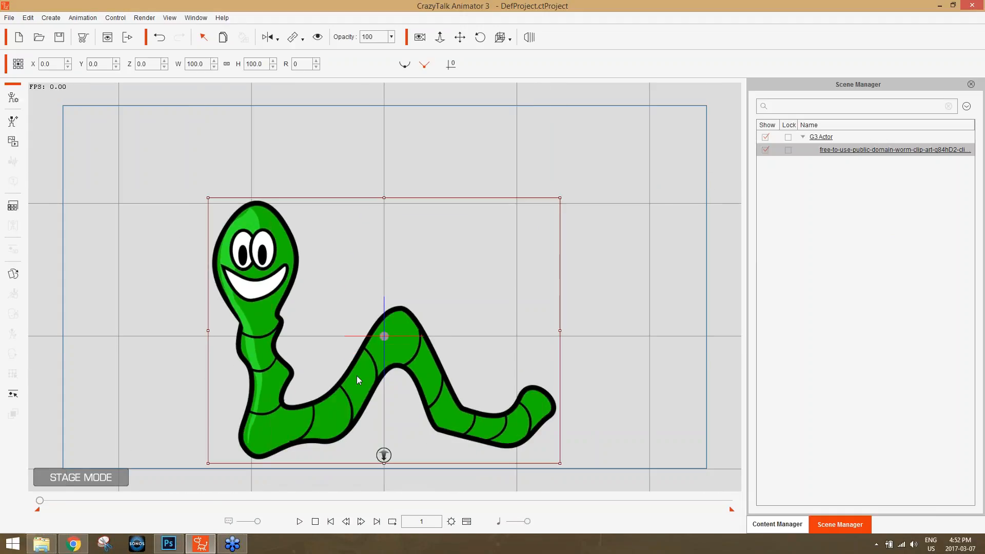
pyautogui.click(792, 524)
pyautogui.click(759, 209)
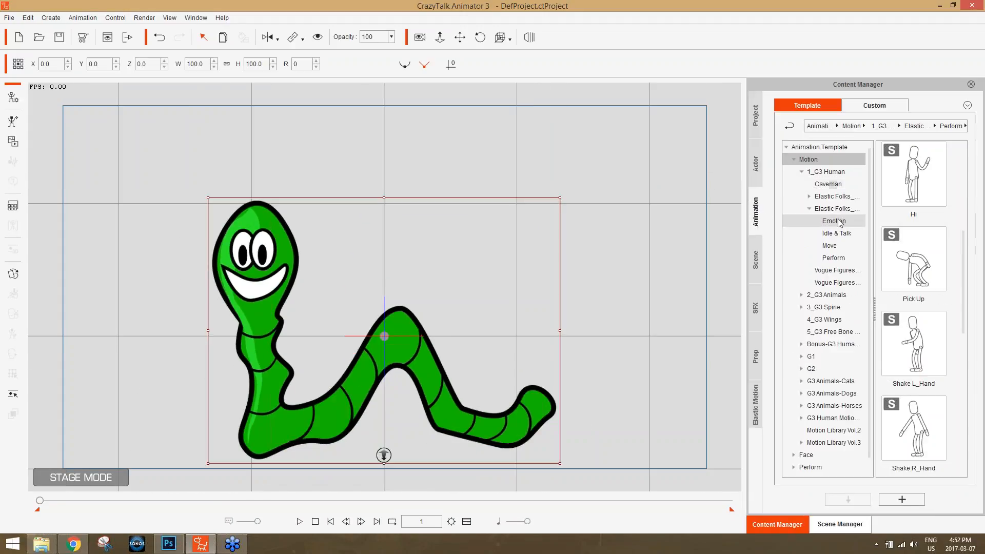
pyautogui.click(842, 234)
pyautogui.moveTo(913, 175); pyautogui.dragTo(399, 363)
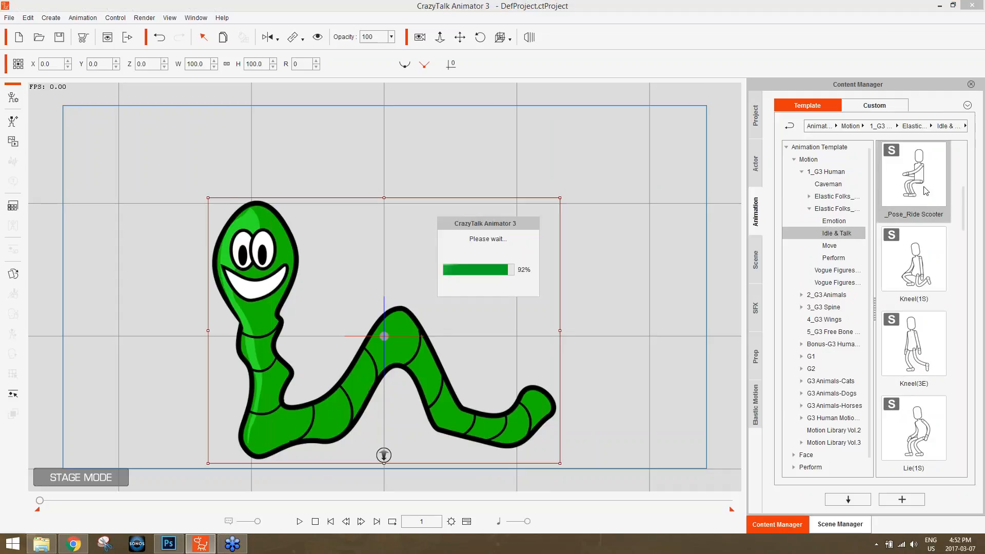
# Pose the worm at frame 1 in the Motion Key Editor by moving Bone_4 at the body arch and Bone_8 at the neck.
pyautogui.click(315, 521)
pyautogui.scroll(-3, 389, 479)
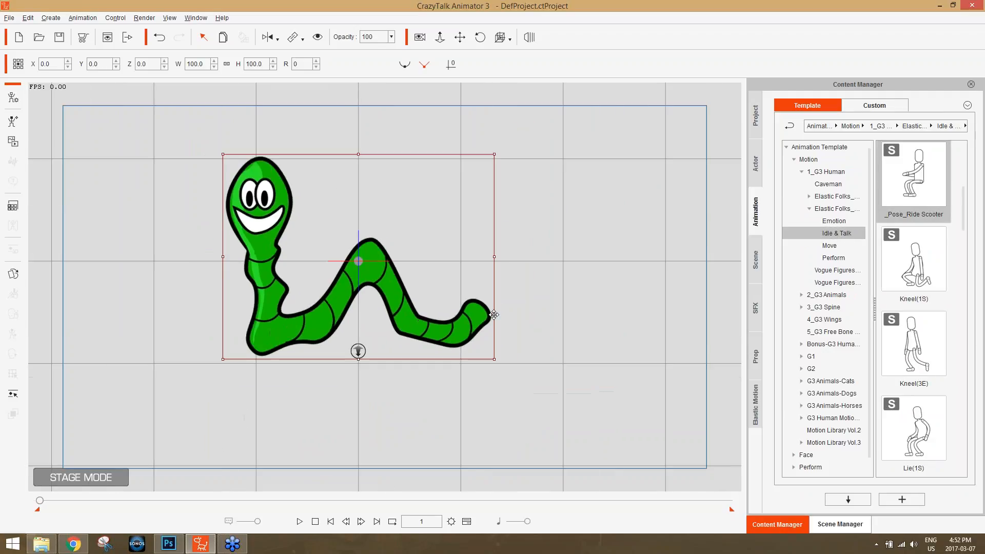
pyautogui.click(12, 395)
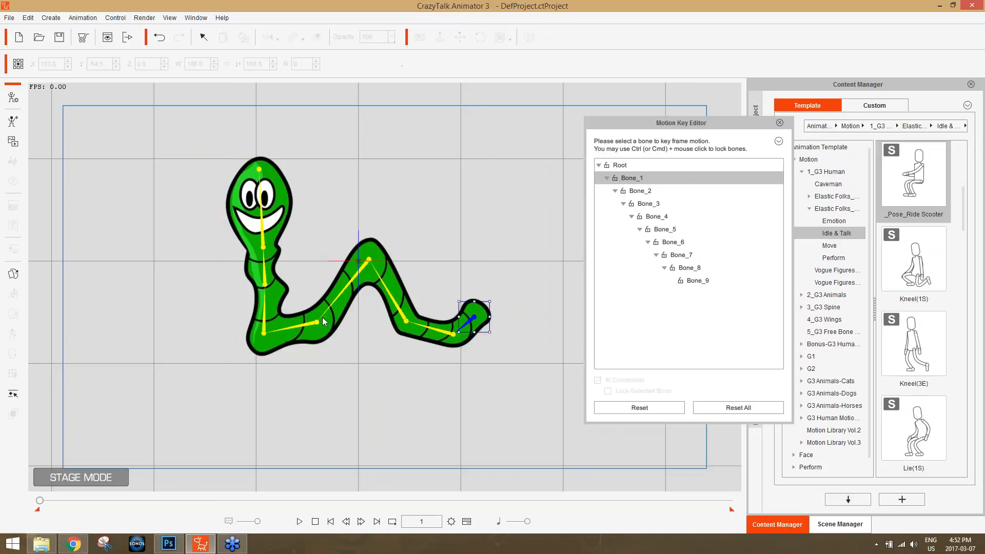
pyautogui.click(362, 270)
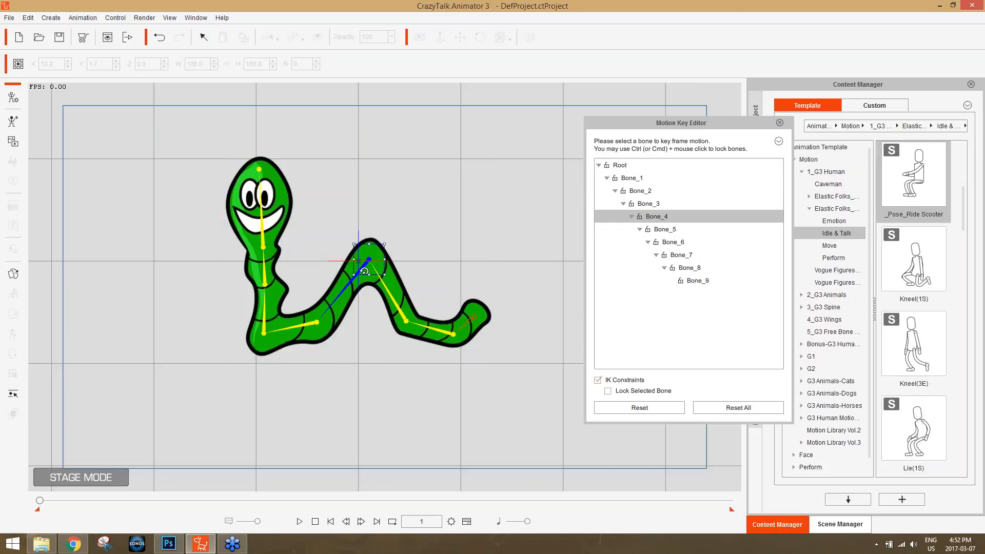
pyautogui.moveTo(364, 276)
pyautogui.mouseDown()
pyautogui.moveTo(330, 268)
pyautogui.moveTo(350, 264)
pyautogui.moveTo(352, 275)
pyautogui.moveTo(385, 241)
pyautogui.moveTo(336, 277)
pyautogui.moveTo(405, 272)
pyautogui.moveTo(363, 253)
pyautogui.moveTo(354, 256)
pyautogui.moveTo(370, 285)
pyautogui.moveTo(363, 270)
pyautogui.moveTo(354, 283)
pyautogui.mouseUp()
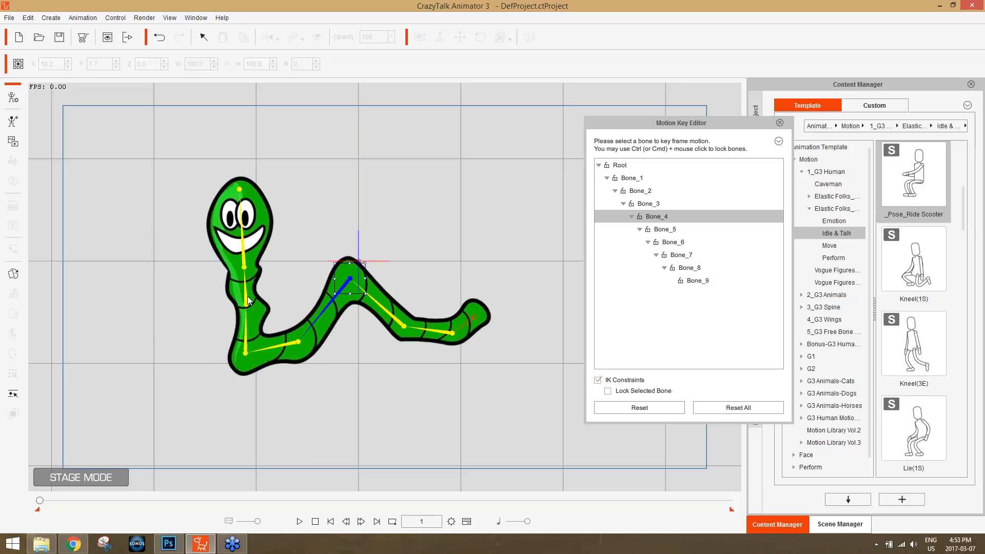
pyautogui.click(245, 272)
pyautogui.moveTo(245, 255); pyautogui.dragTo(205, 238)
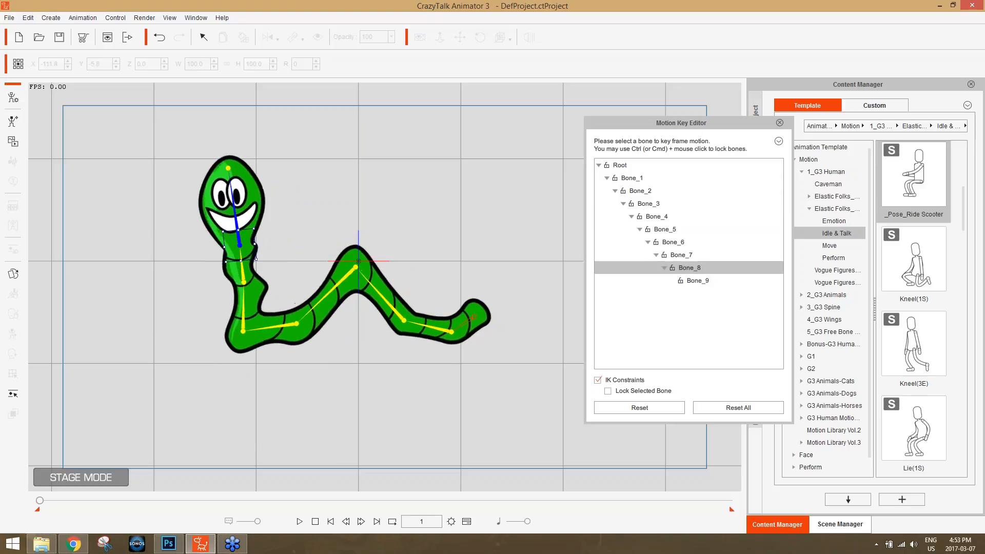
pyautogui.moveTo(263, 230)
pyautogui.mouseDown()
pyautogui.moveTo(281, 246)
pyautogui.moveTo(234, 224)
pyautogui.moveTo(275, 231)
pyautogui.mouseUp()
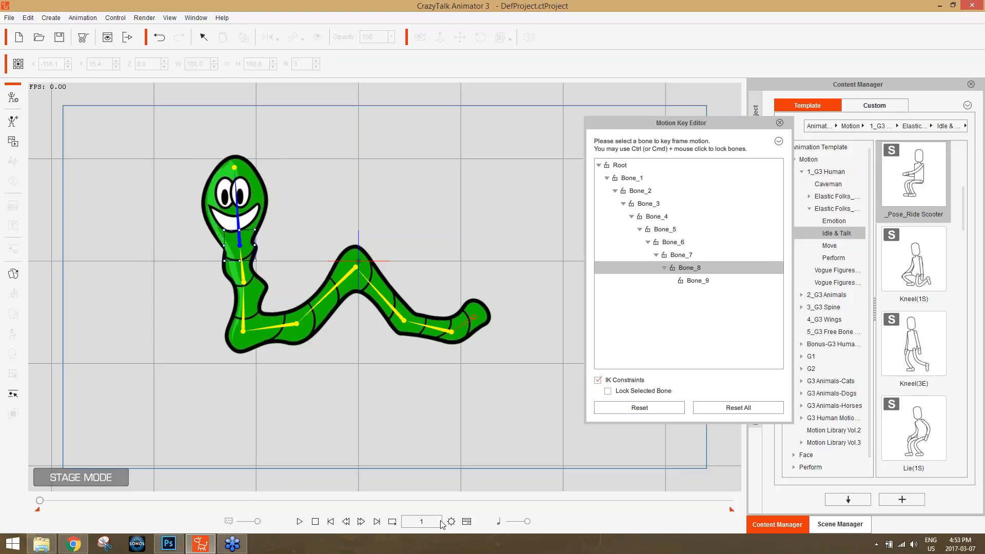
# At frame 10, pull the worm's body forward with Bone_4 and straighten the neck and head with Bone_7.
pyautogui.click(361, 521)
pyautogui.click(361, 521)
pyautogui.click(361, 522)
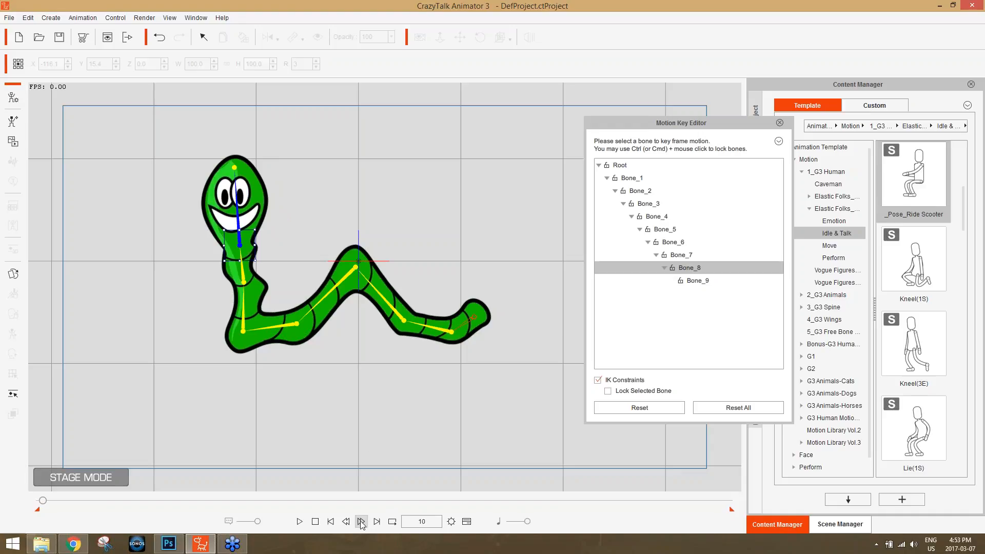
pyautogui.click(333, 286)
pyautogui.moveTo(340, 287); pyautogui.dragTo(387, 264)
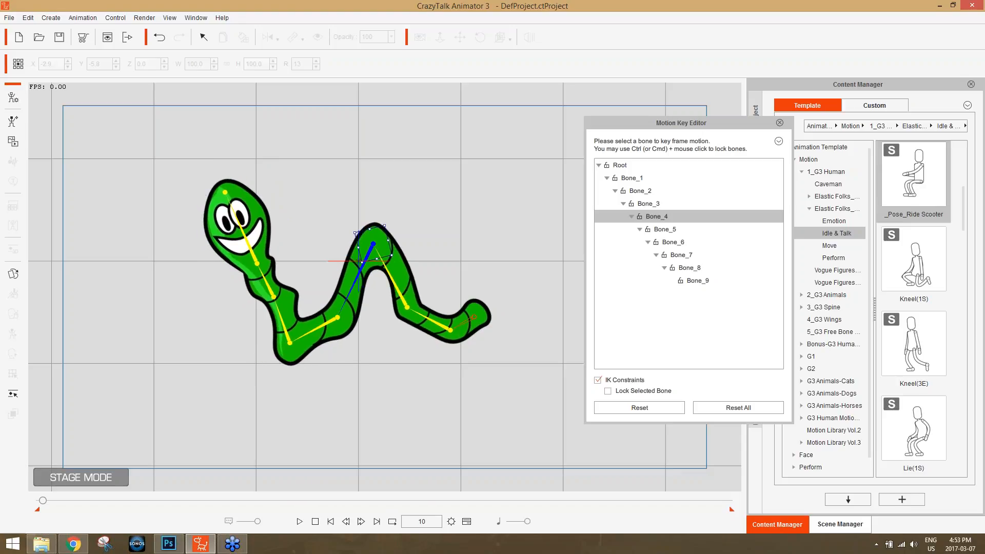
pyautogui.click(272, 288)
pyautogui.moveTo(279, 283); pyautogui.dragTo(311, 278)
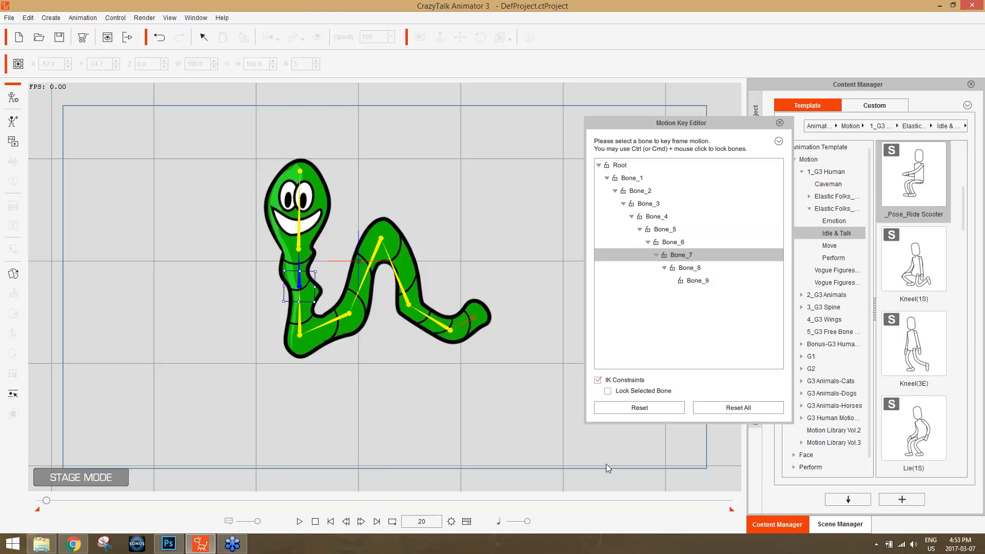
# Reset all of the worm's bones at frame 20, then leave the Motion Key Editor and show the Collect Clip track.
pyautogui.click(721, 409)
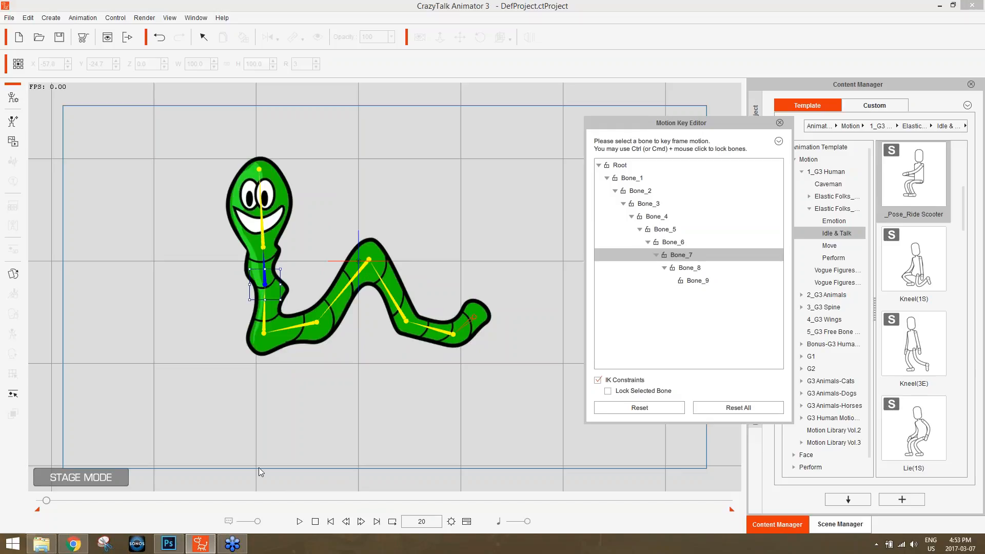
pyautogui.moveTo(46, 500); pyautogui.dragTo(25, 496)
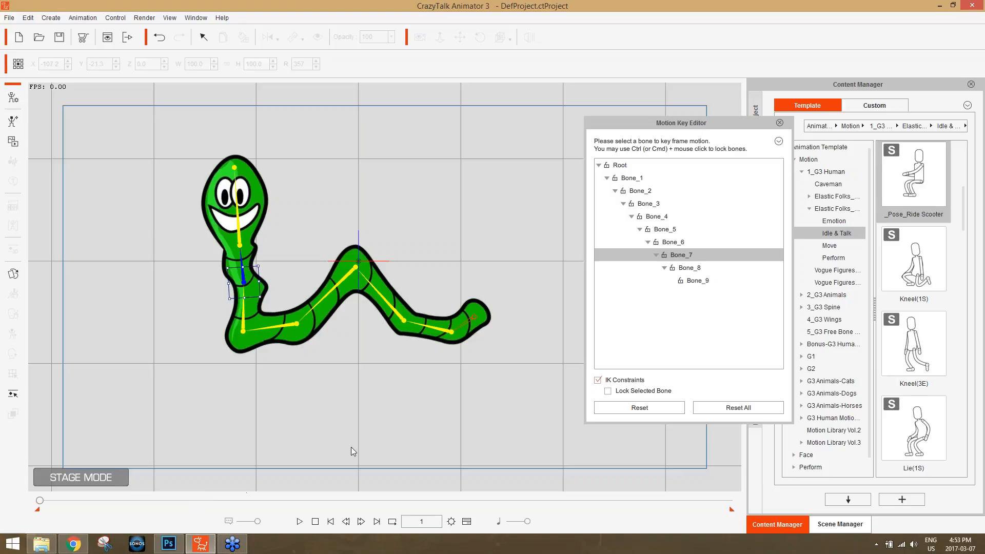
pyautogui.press('F3')
pyautogui.click(780, 123)
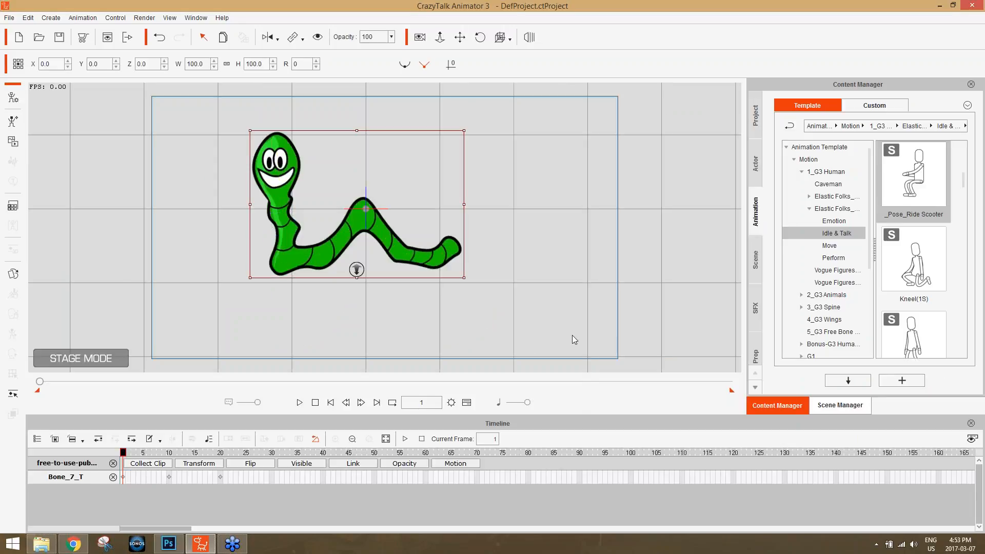
pyautogui.click(157, 467)
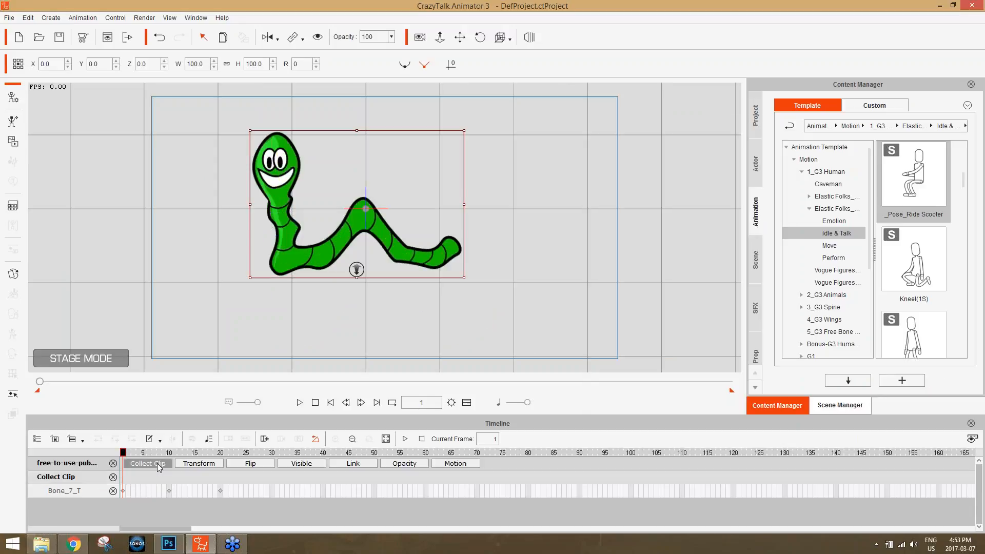
# Try to repeat the worm's bone keyframes by pasting copies of them at about frames 30 and 50.
pyautogui.click(222, 478)
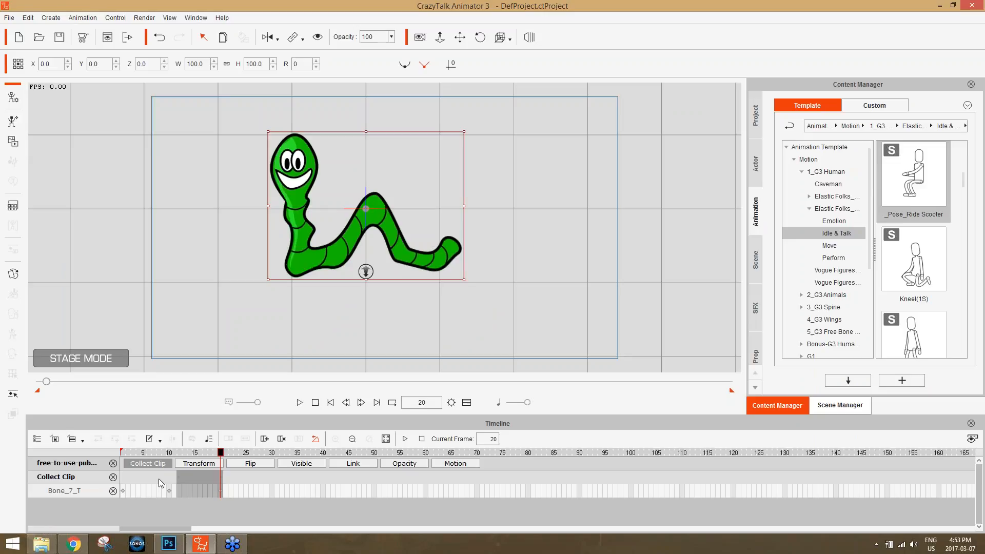
pyautogui.click(241, 488)
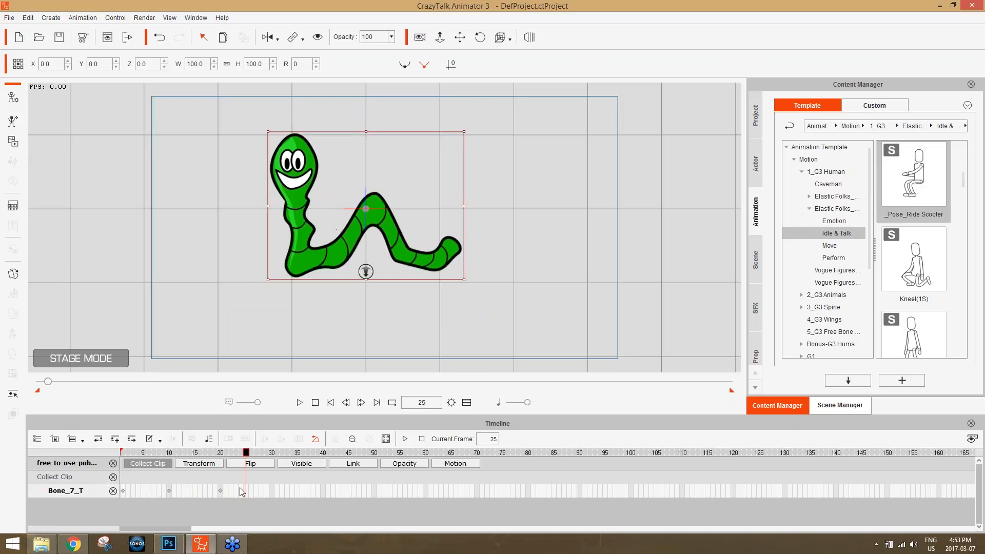
pyautogui.moveTo(158, 487); pyautogui.dragTo(236, 493)
pyautogui.click(271, 490)
pyautogui.hotkey('ctrl', 'v')
pyautogui.click(374, 490)
pyautogui.hotkey('ctrl', 'v')
pyautogui.moveTo(169, 453); pyautogui.dragTo(219, 441)
pyautogui.hotkey('ctrl', 'z')
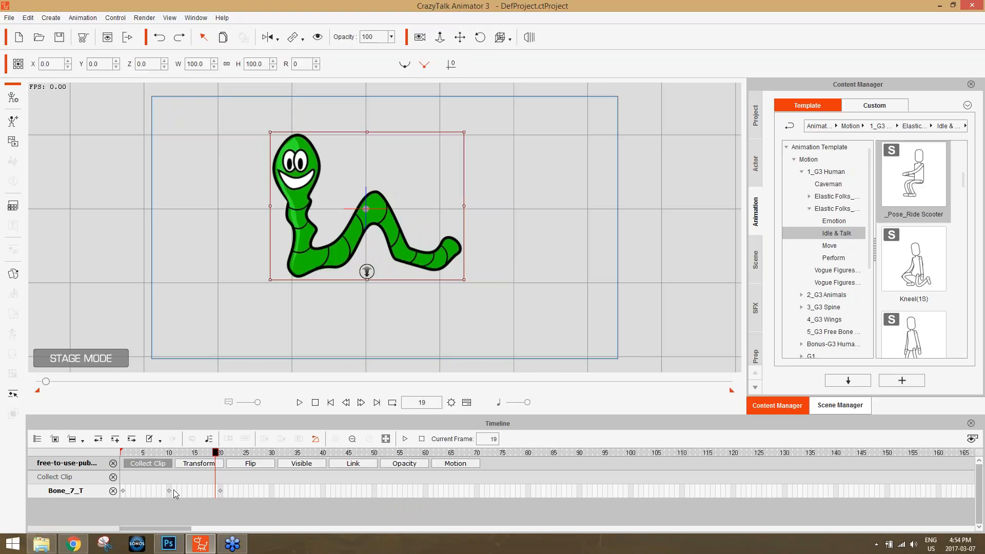
# Collect frames 1 to 20 of the worm's animation as a clip and add it to the Action Menu as Crawl.
pyautogui.moveTo(220, 478); pyautogui.dragTo(99, 487)
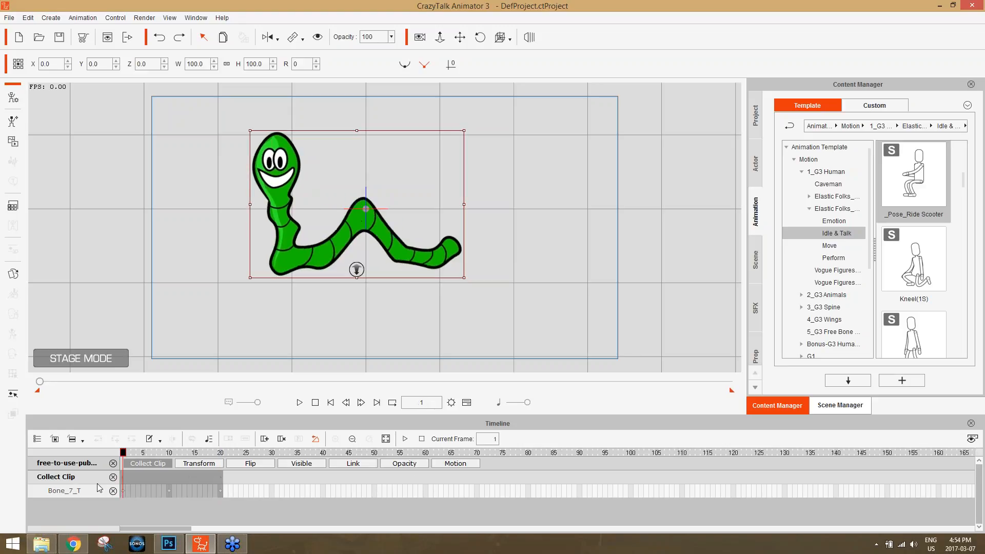
pyautogui.rightClick(166, 476)
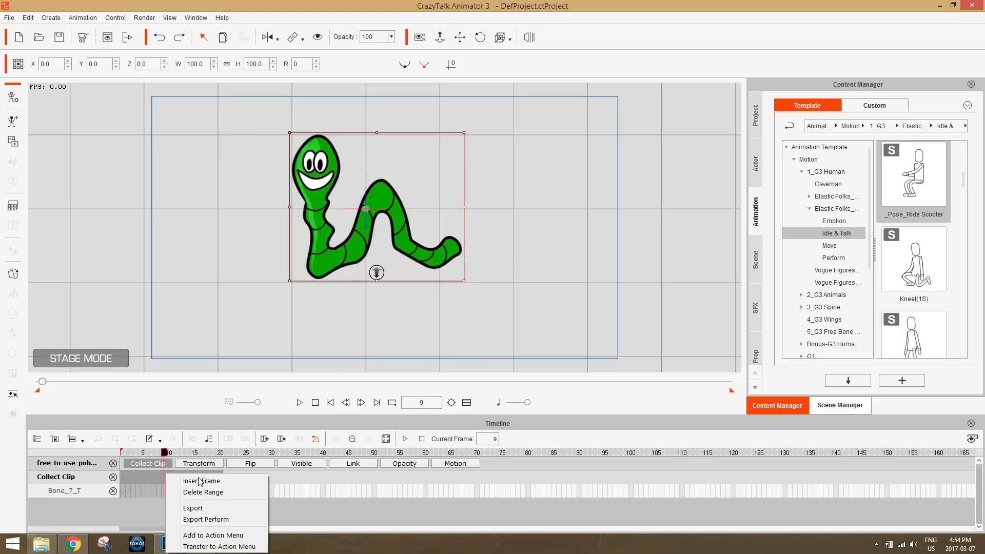
pyautogui.click(215, 535)
pyautogui.write('Crawl')
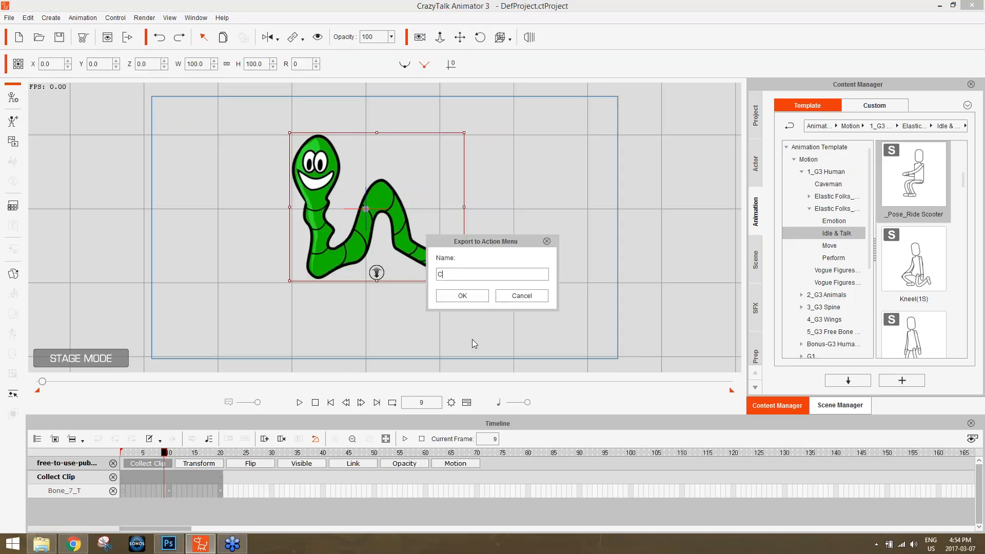
pyautogui.press('Return')
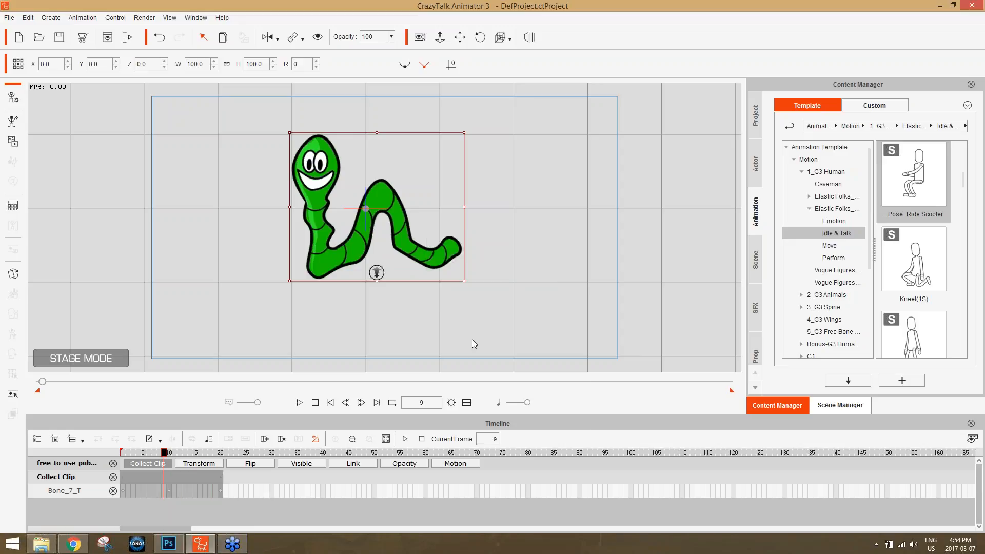
pyautogui.rightClick(472, 339)
pyautogui.moveTo(164, 455); pyautogui.dragTo(120, 466)
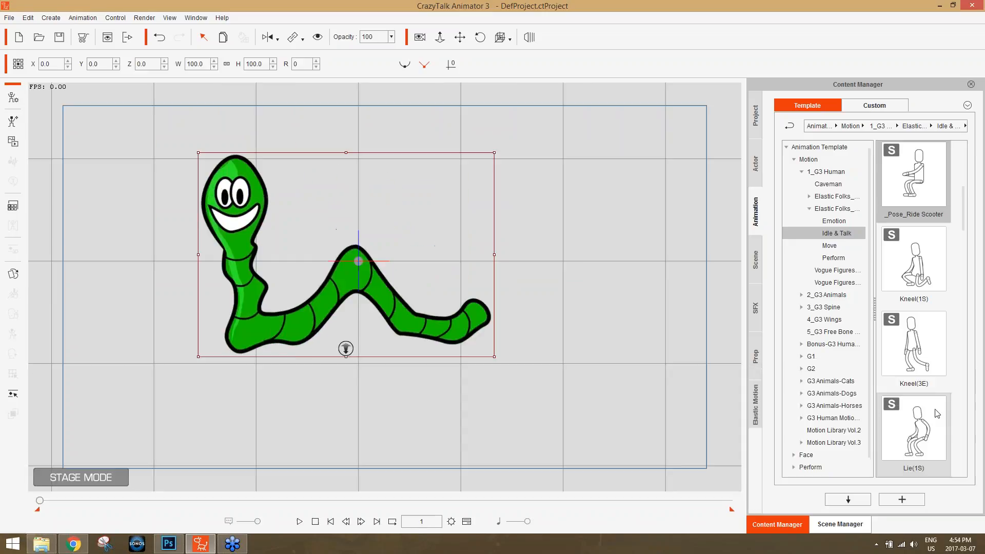
pyautogui.click(971, 423)
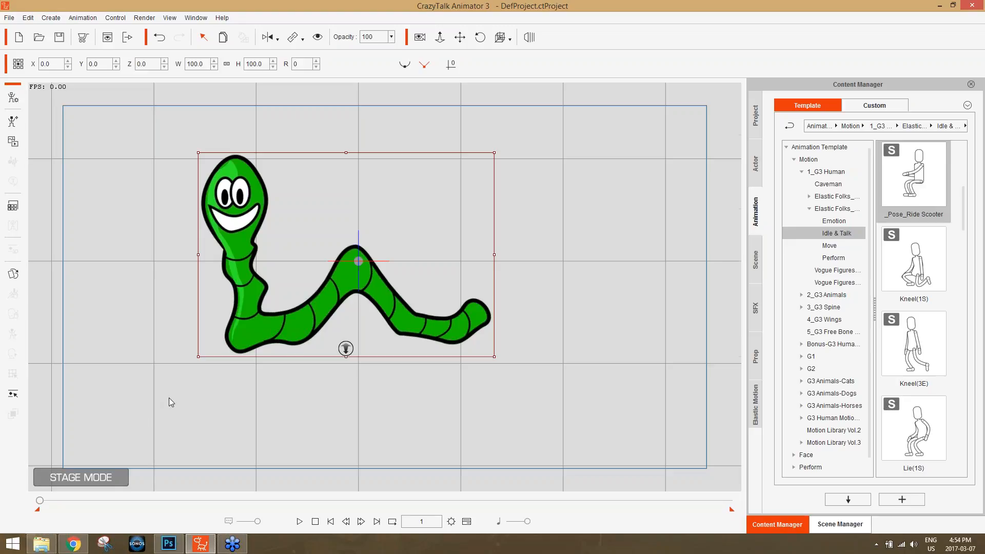
# Show the worm's Motion track and apply the Crawl action at frame 9, looping the clip out to about frame 123.
pyautogui.press('F3')
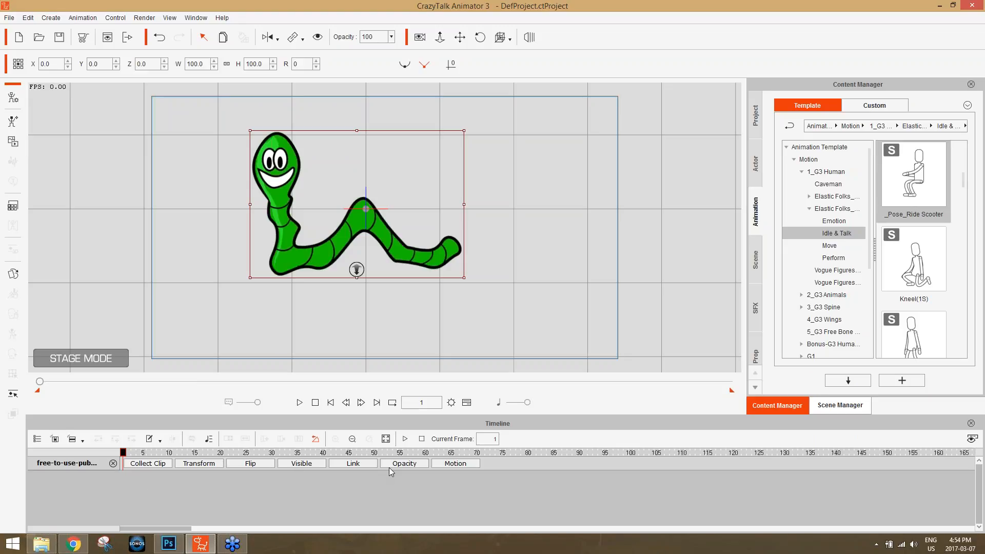
pyautogui.click(448, 468)
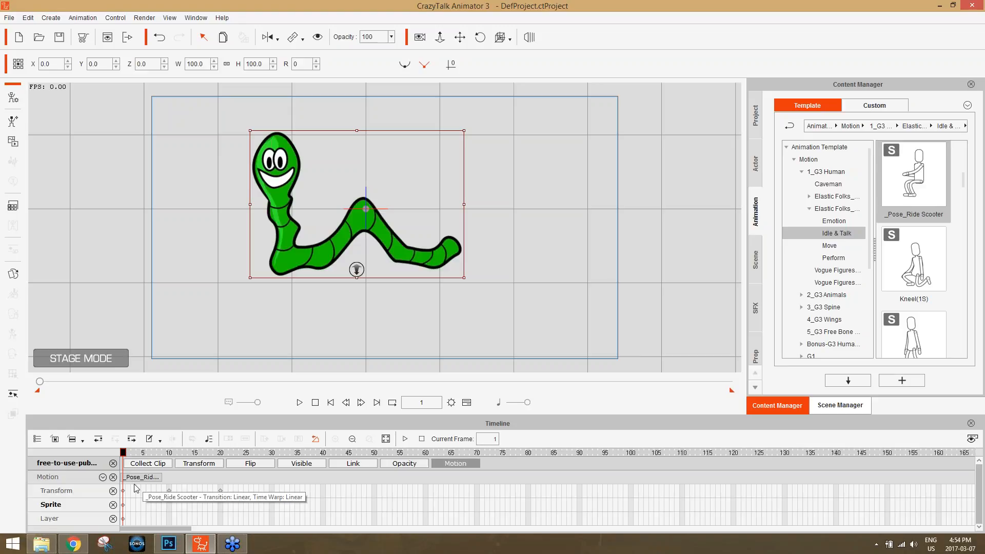
pyautogui.moveTo(142, 454)
pyautogui.mouseDown()
pyautogui.moveTo(132, 454)
pyautogui.moveTo(159, 453)
pyautogui.mouseUp()
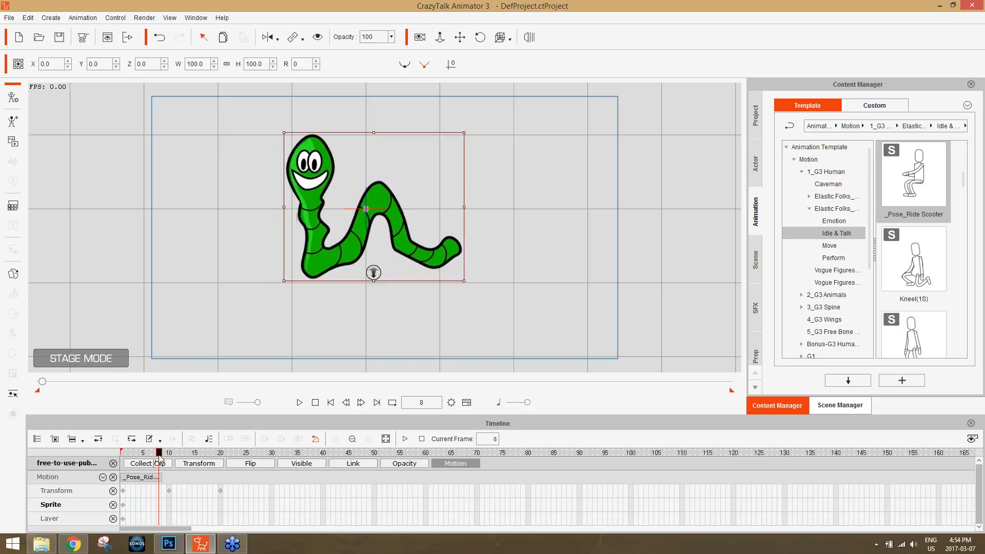
pyautogui.click(149, 477)
pyautogui.click(166, 476)
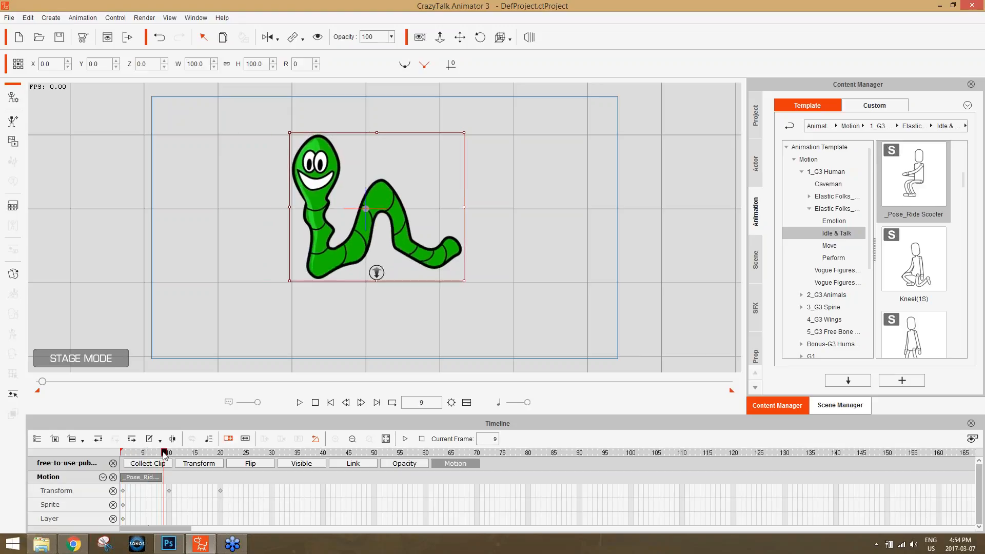
pyautogui.rightClick(331, 239)
pyautogui.moveTo(384, 249)
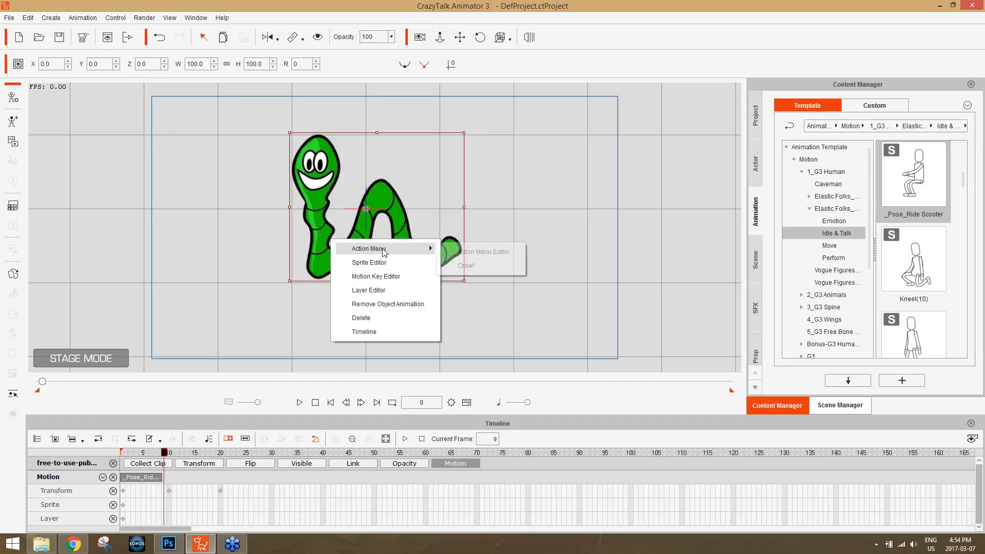
pyautogui.click(466, 266)
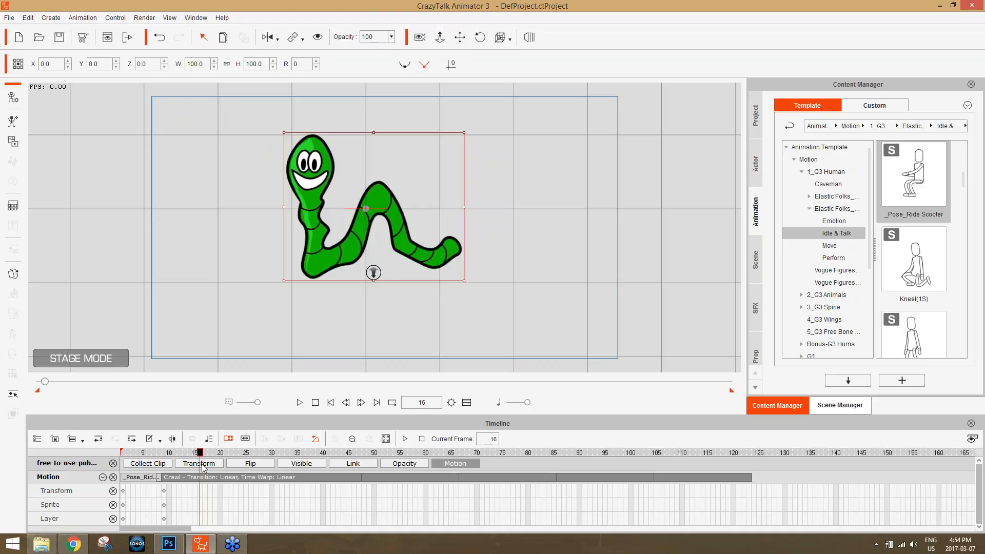
# Play and scrub through the looped Crawl motion to check the worm's movement, and close the timeline.
pyautogui.press('space')
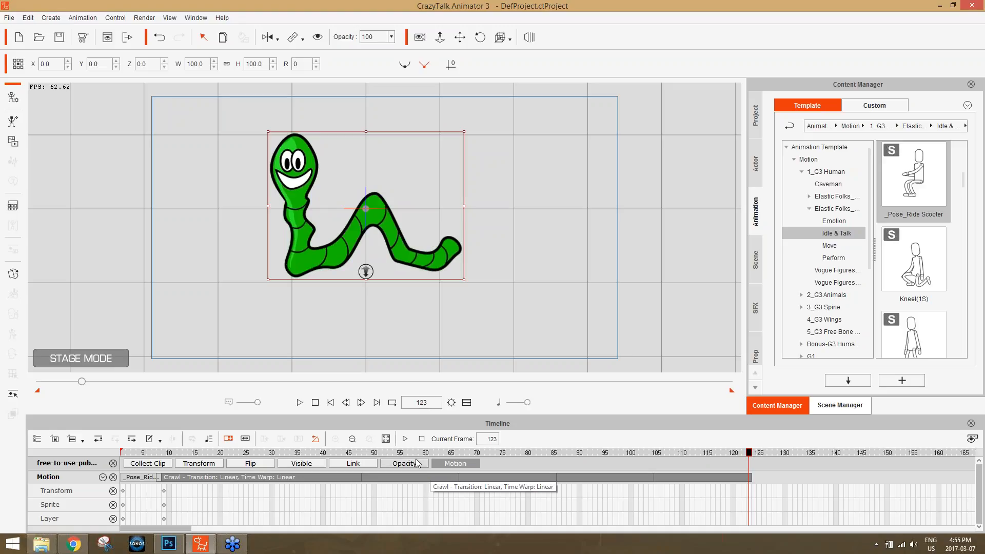
pyautogui.moveTo(411, 454); pyautogui.dragTo(664, 444)
pyautogui.click(971, 424)
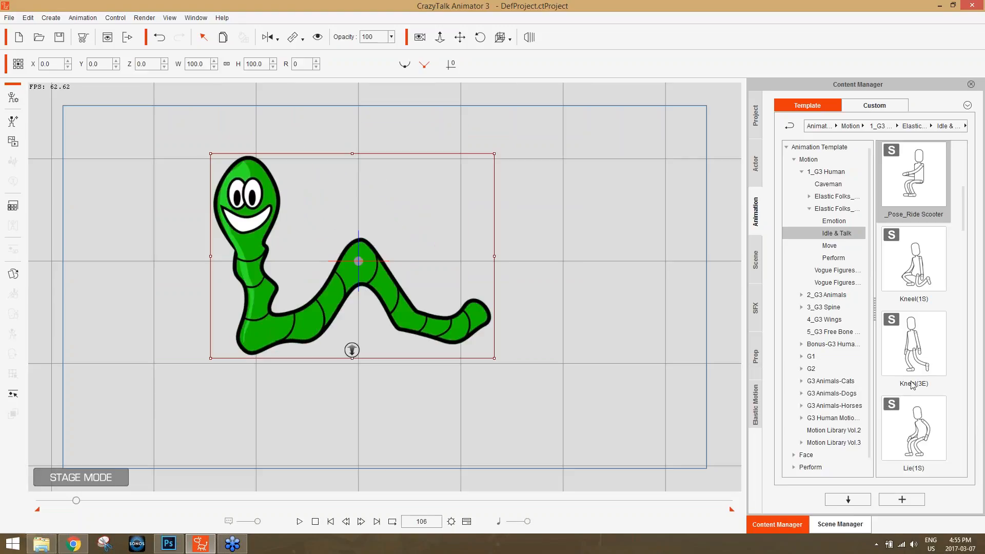
# Open the G3 Human character templates in the actor library.
pyautogui.click(757, 165)
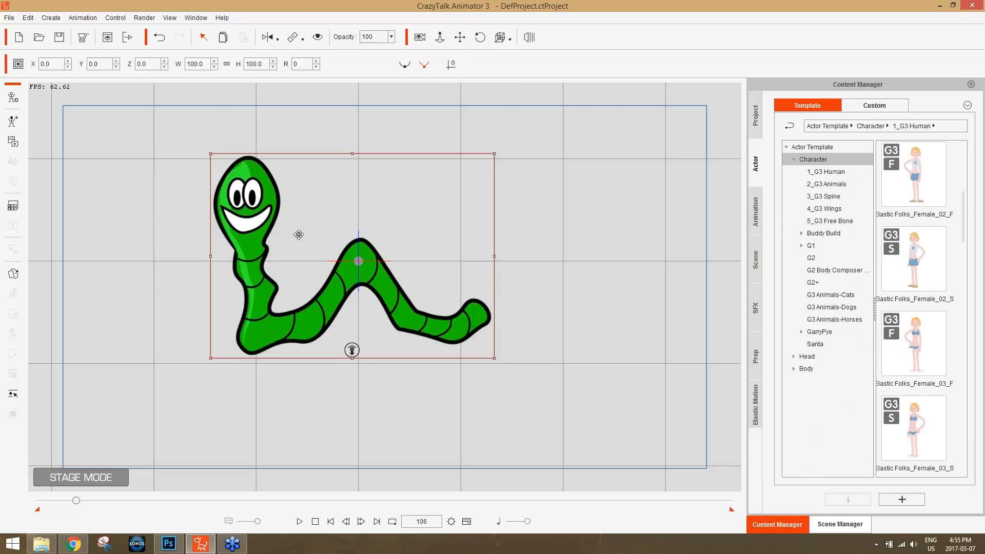
# Add the Penguin character from the 3_G3 Spine actor templates to the stage beside the worm's tail.
pyautogui.click(835, 196)
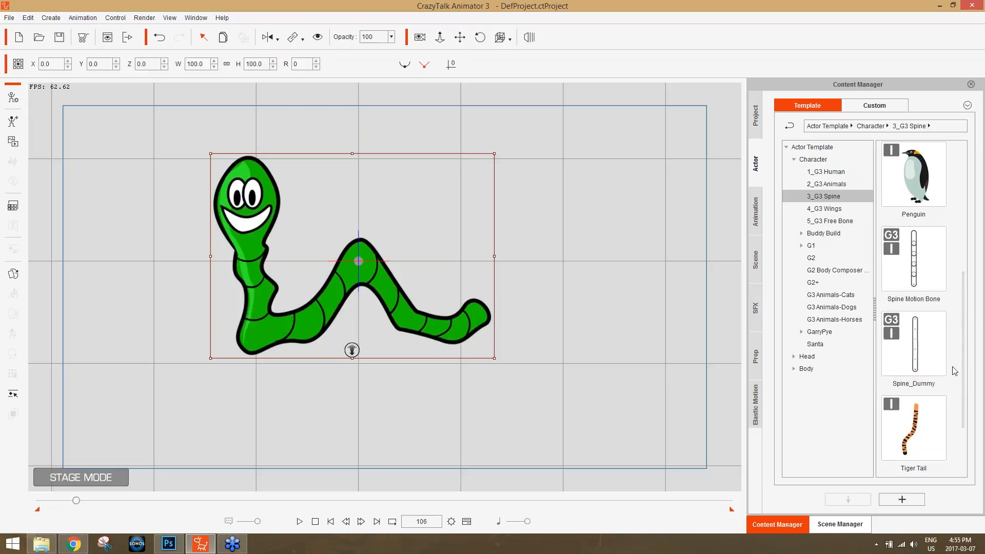
pyautogui.scroll(-2, 963, 370)
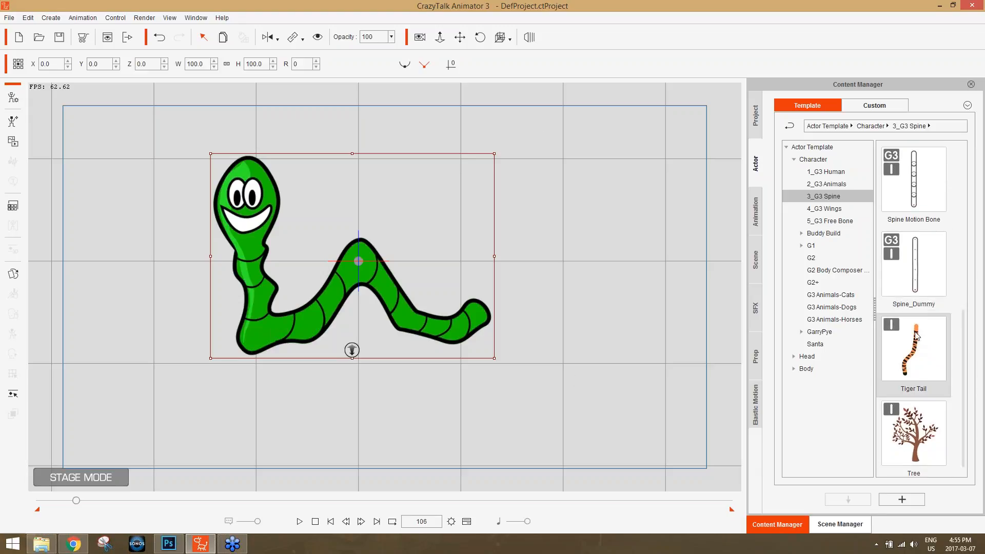
pyautogui.scroll(1, 961, 343)
pyautogui.moveTo(961, 340); pyautogui.dragTo(961, 232)
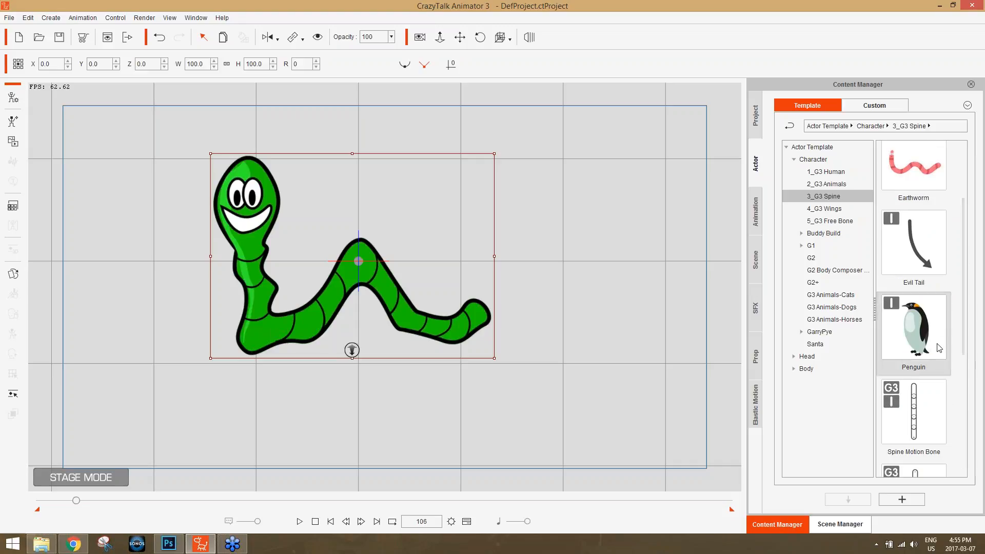
pyautogui.doubleClick(937, 345)
pyautogui.moveTo(937, 345); pyautogui.dragTo(579, 255)
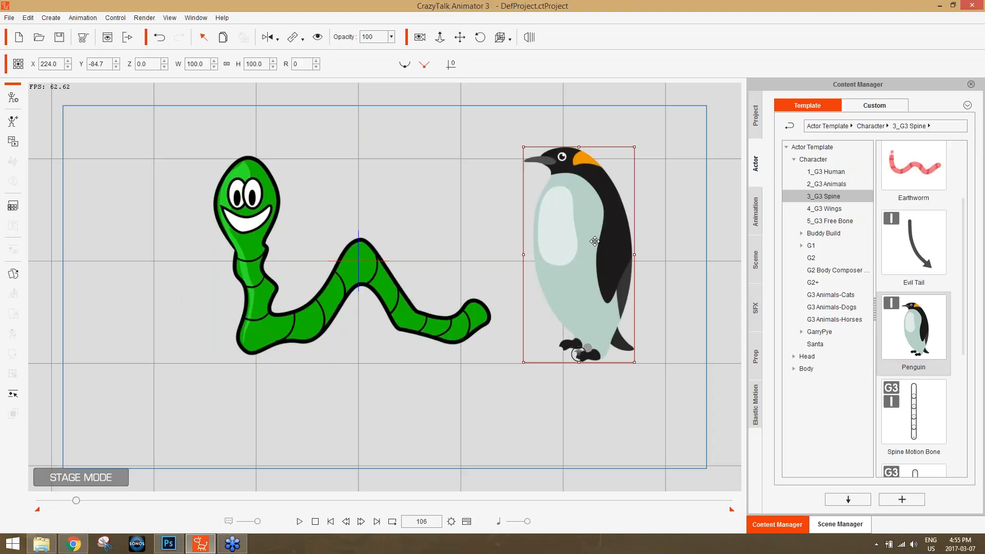
# Bend the penguin's body backward by posing Bone_5 and Bone_3 in the Motion Key Editor, and close the editor.
pyautogui.click(13, 394)
pyautogui.moveTo(700, 124); pyautogui.dragTo(830, 118)
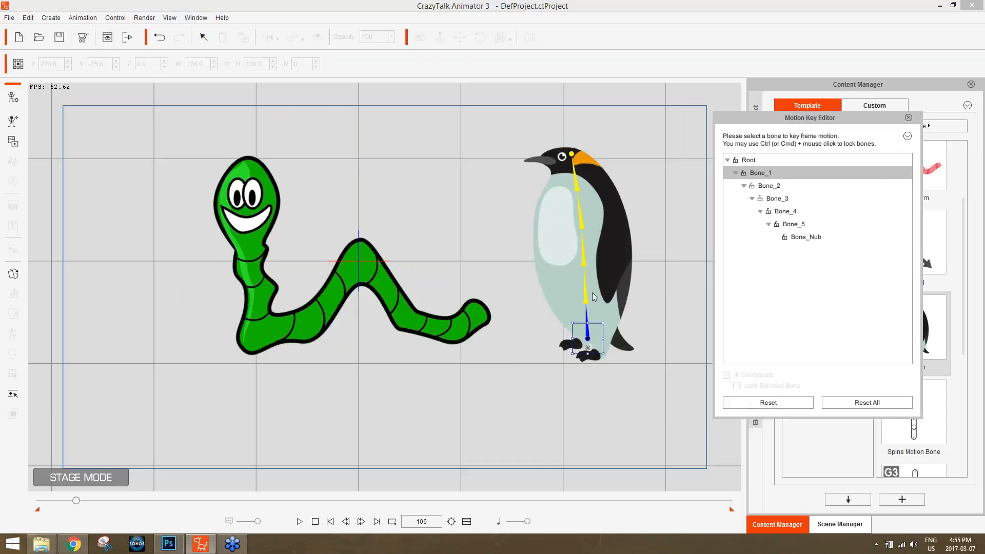
pyautogui.moveTo(575, 177); pyautogui.dragTo(553, 200)
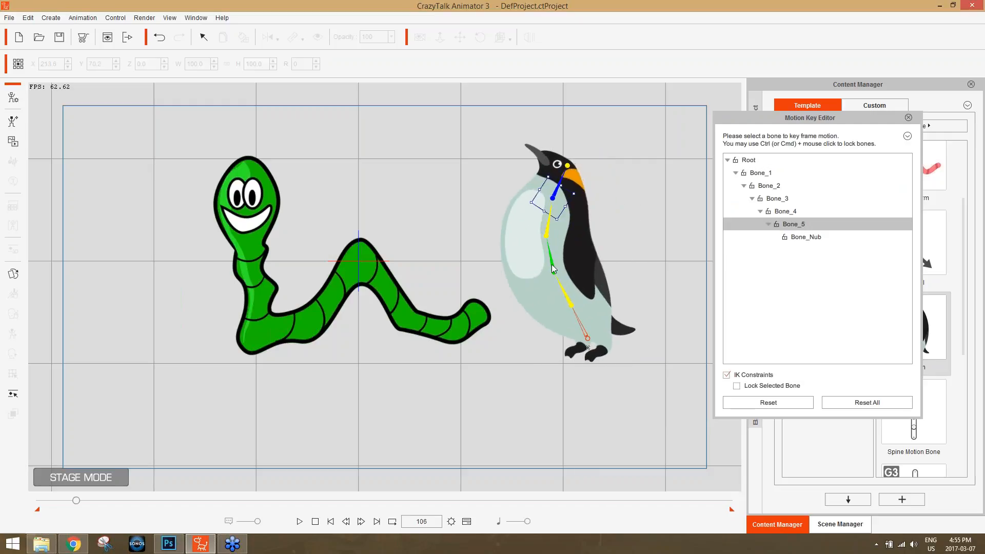
pyautogui.click(552, 264)
pyautogui.moveTo(552, 264); pyautogui.dragTo(472, 319)
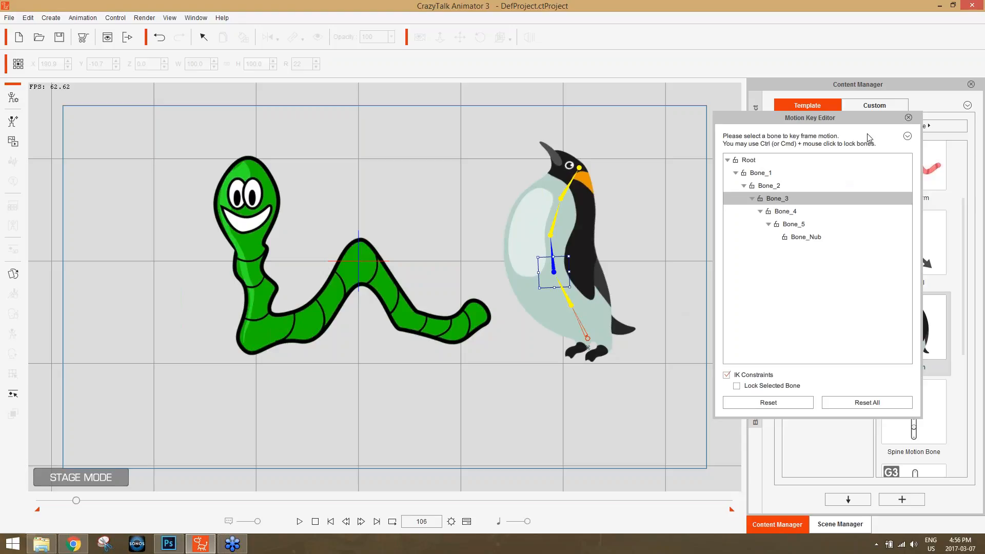
pyautogui.click(909, 118)
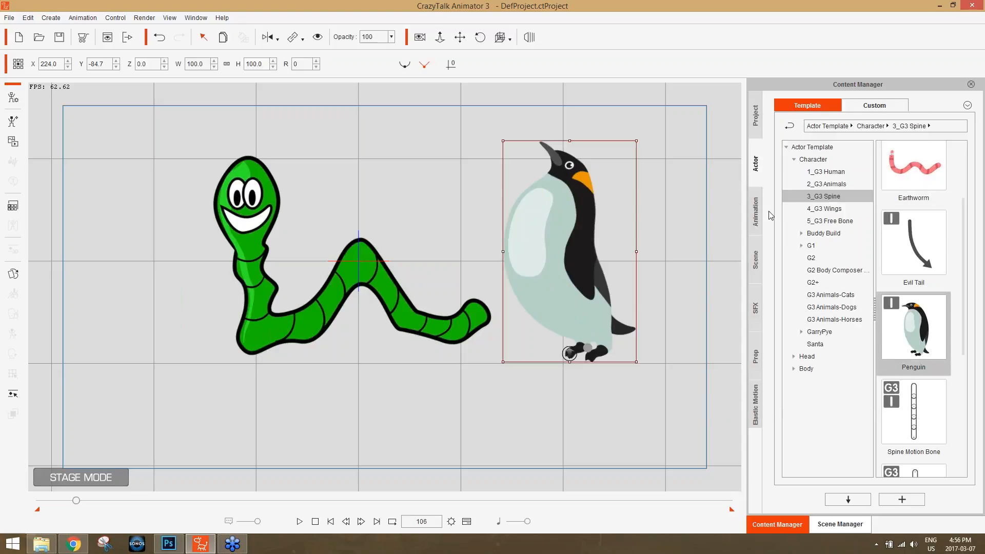
pyautogui.click(833, 186)
pyautogui.click(835, 174)
pyautogui.click(842, 194)
pyautogui.click(841, 188)
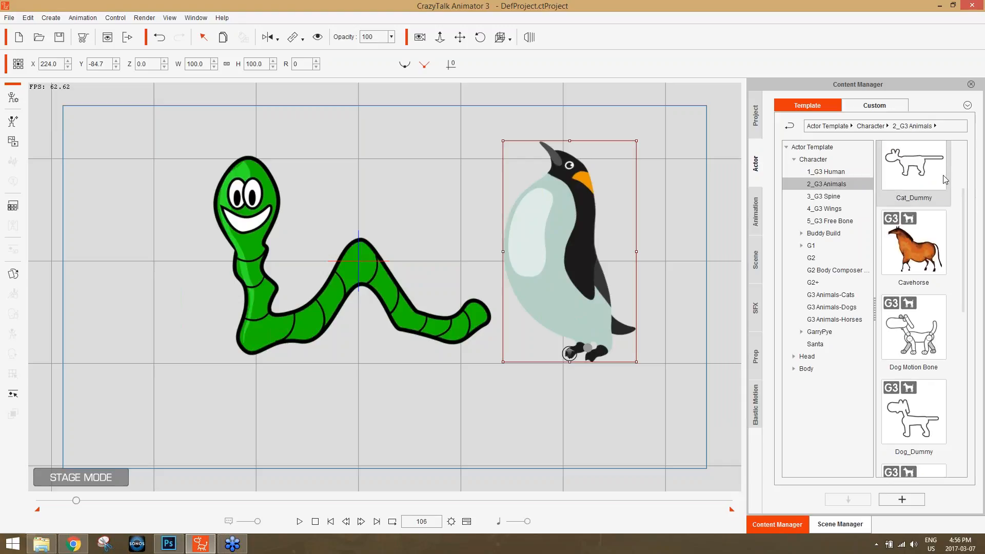
# Apply the 3_G3 Spine motions Catapult and Die to the penguin, and the Die motion to the worm.
pyautogui.click(755, 214)
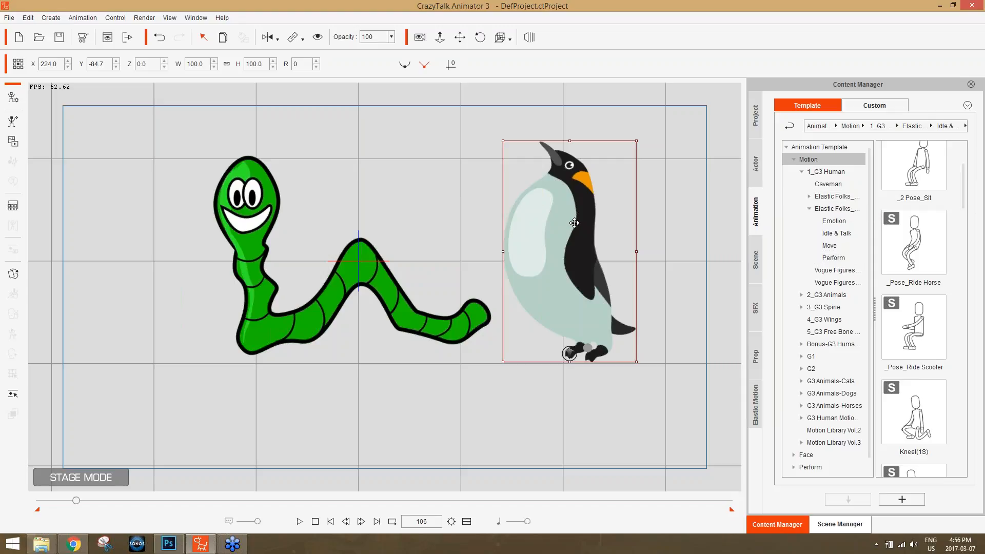
pyautogui.click(802, 307)
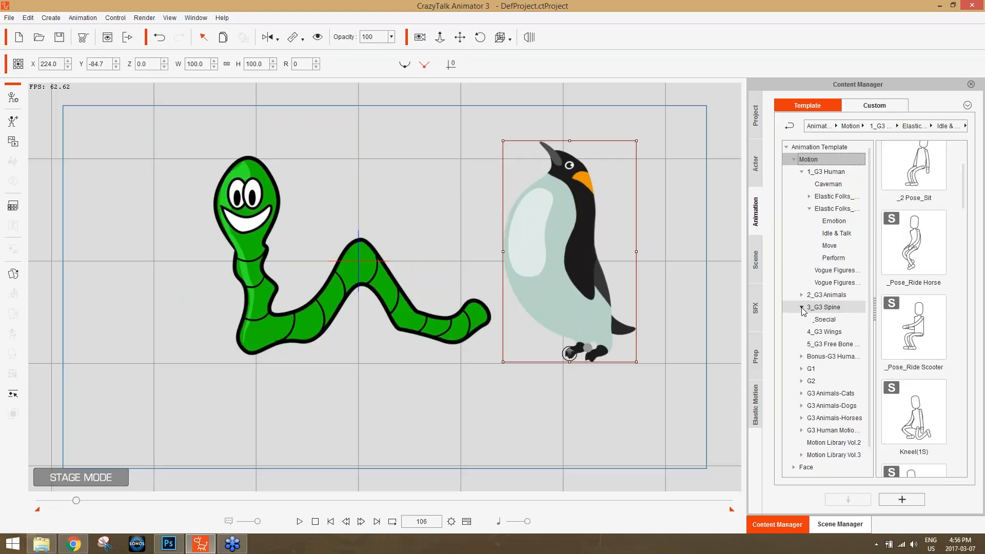
pyautogui.click(825, 319)
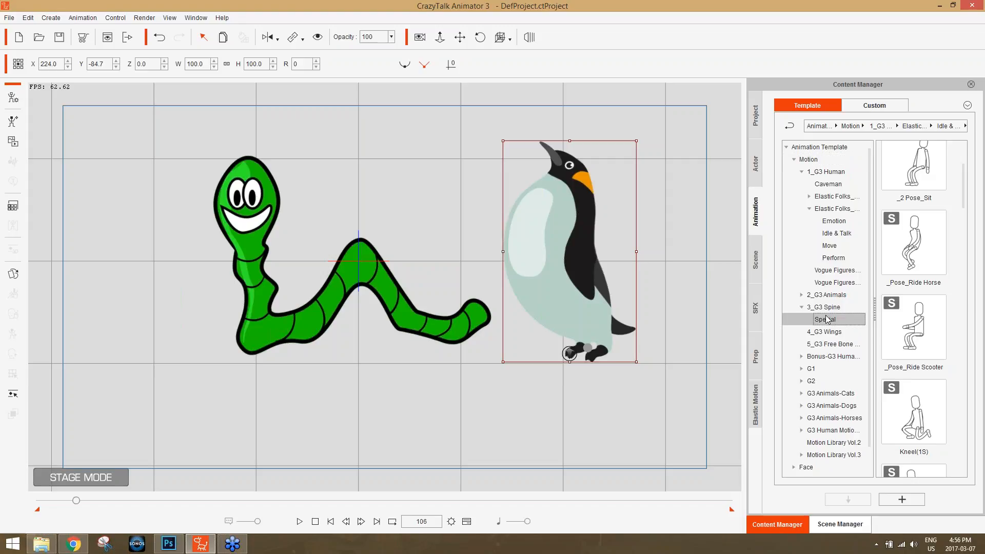
pyautogui.click(823, 307)
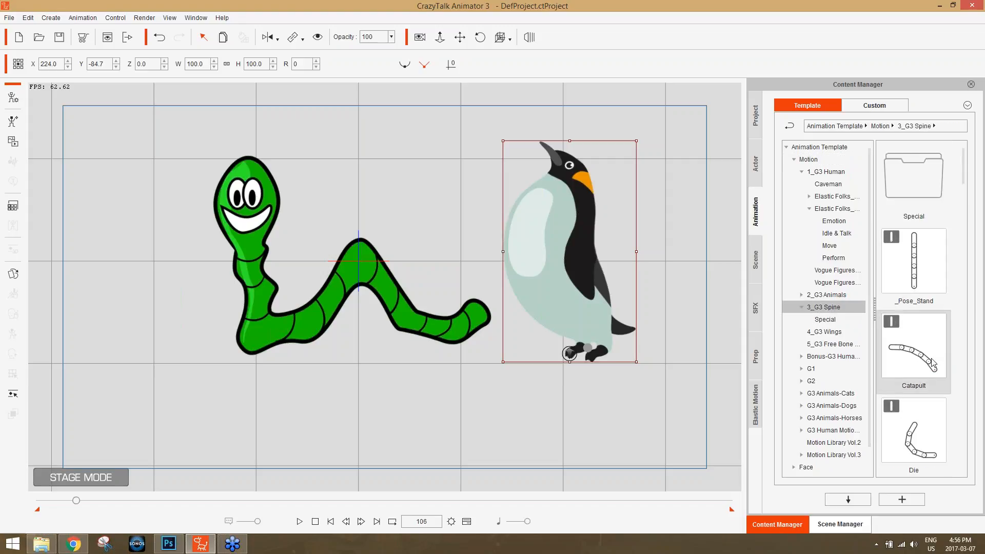
pyautogui.doubleClick(933, 364)
pyautogui.doubleClick(921, 442)
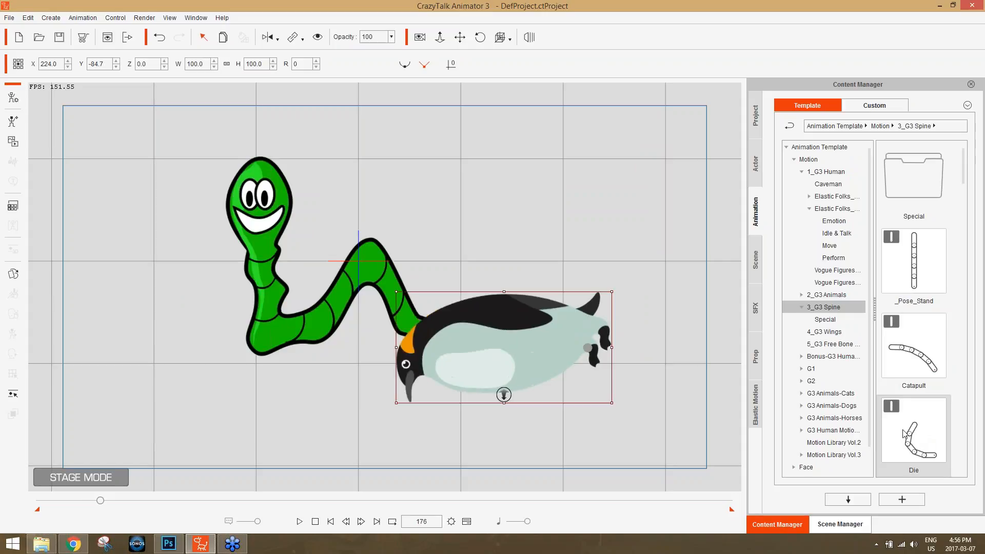
pyautogui.click(262, 256)
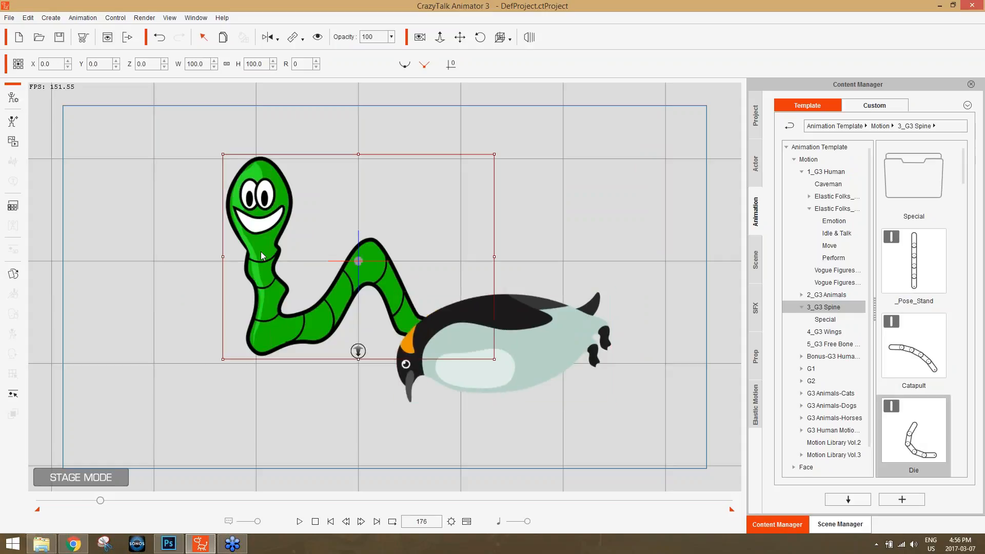
pyautogui.doubleClick(942, 431)
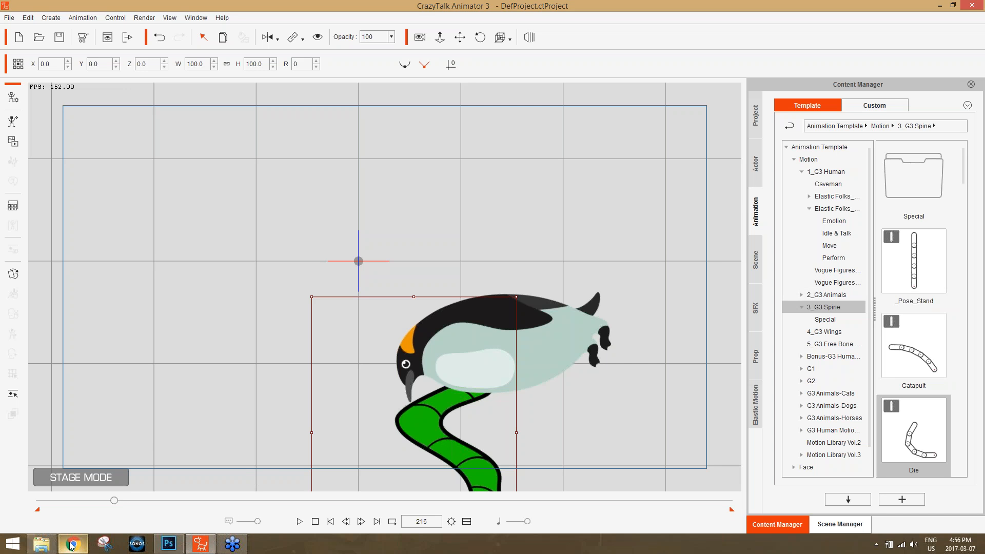
pyautogui.click(202, 545)
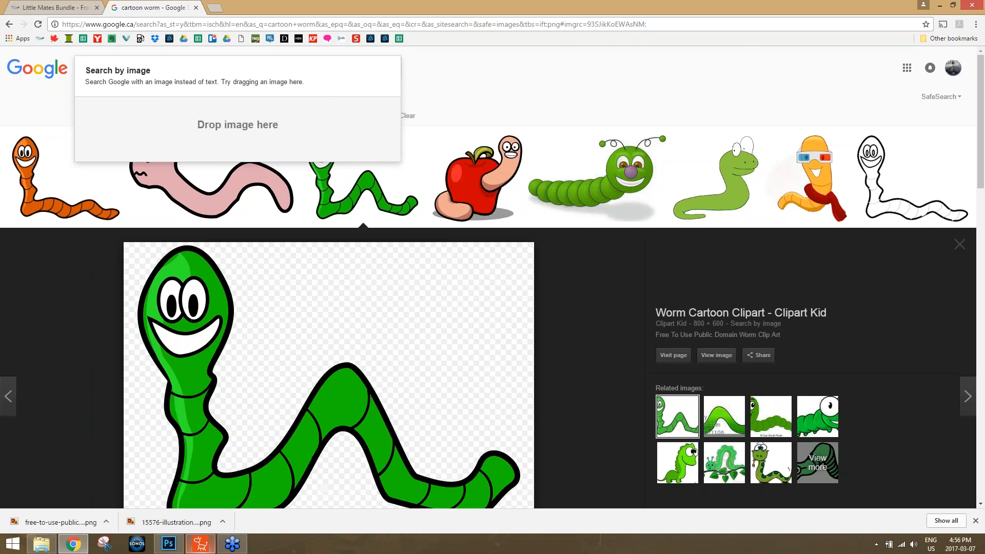
pyautogui.scroll(-1, 230, 331)
pyautogui.scroll(-1, 230, 331)
pyautogui.hotkey('alt', 'Tab')
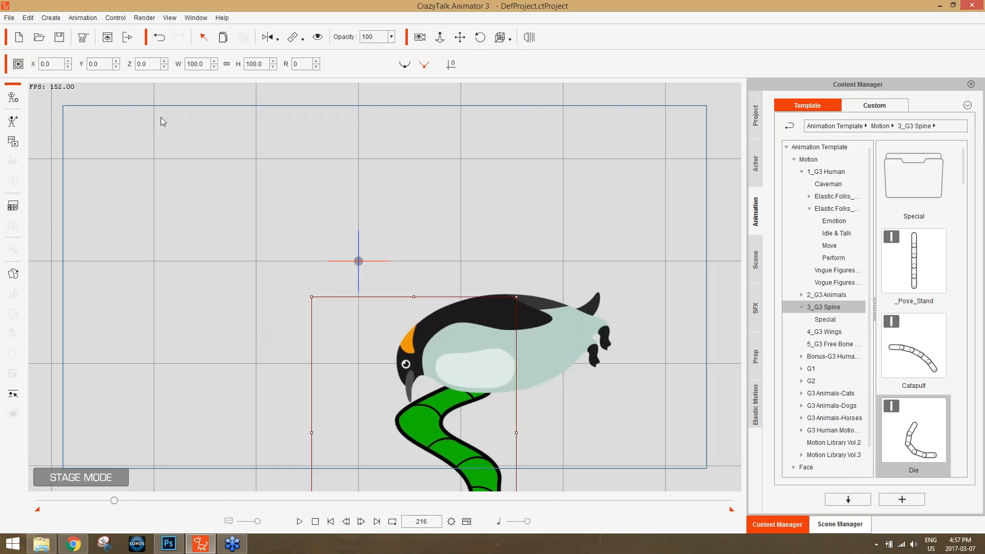
# Open project 02 from the Run Sequence folder, discarding the current project without saving.
pyautogui.click(10, 21)
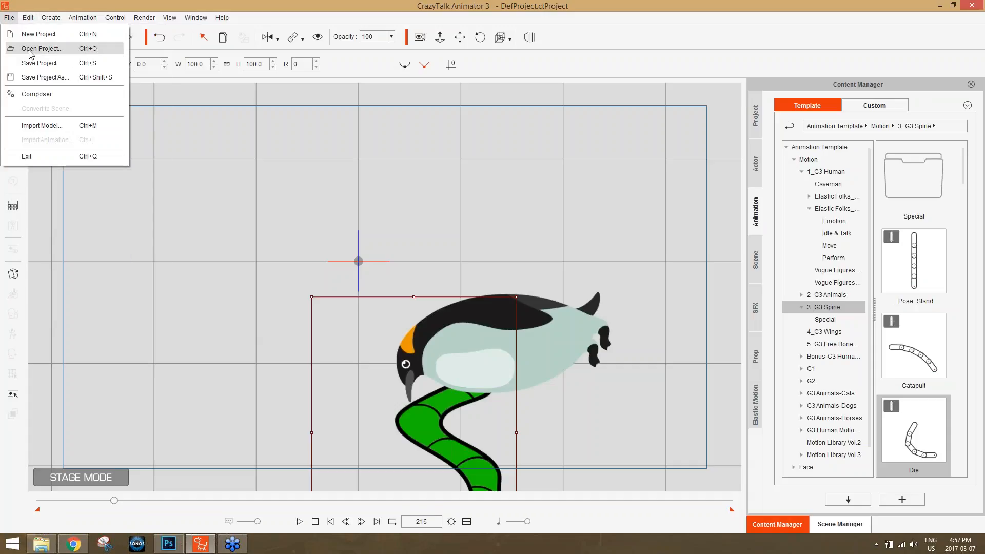
pyautogui.click(41, 48)
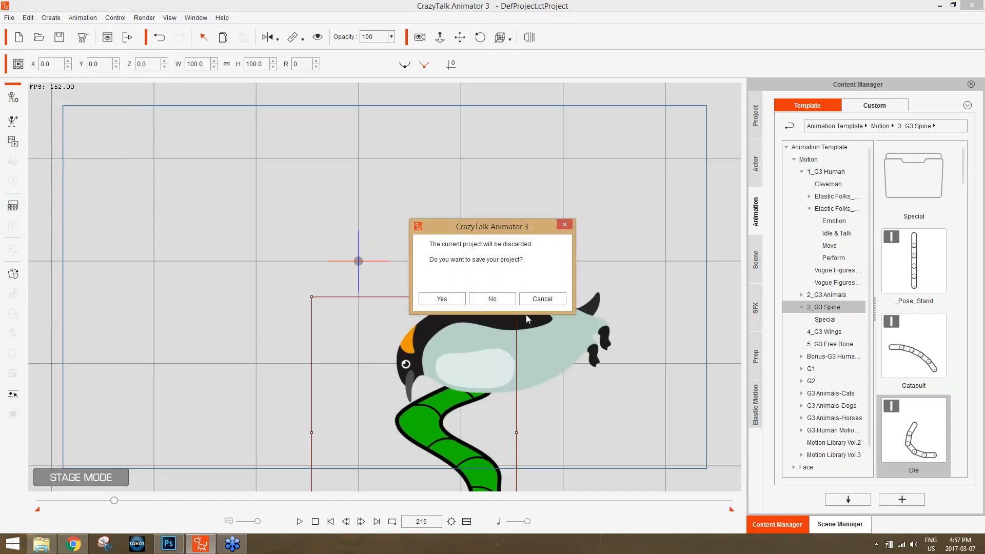
pyautogui.click(492, 298)
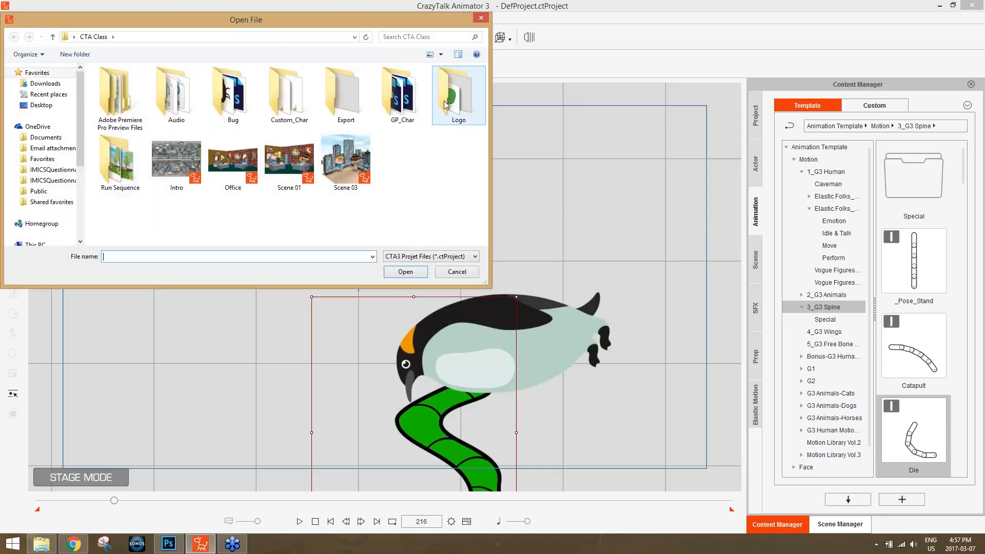
pyautogui.doubleClick(130, 164)
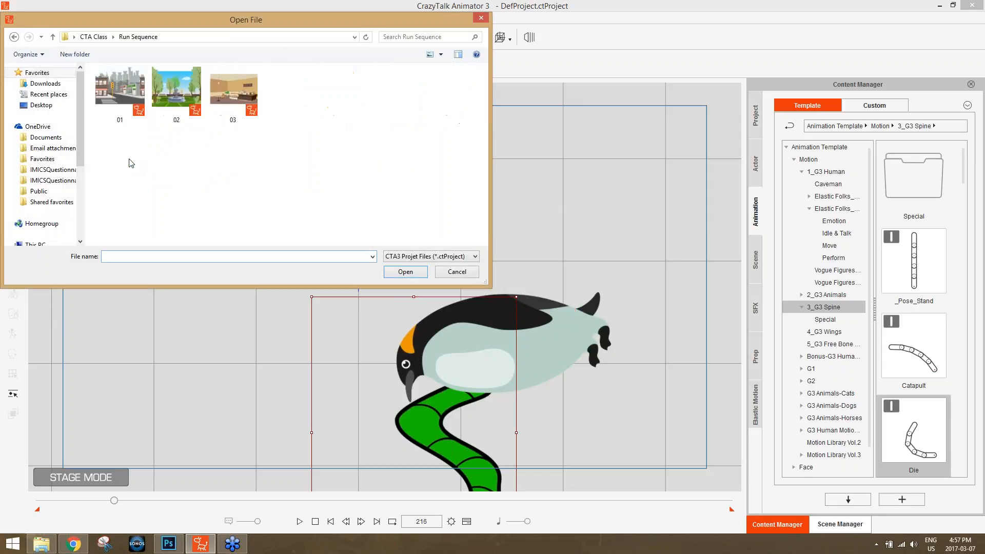
pyautogui.doubleClick(177, 94)
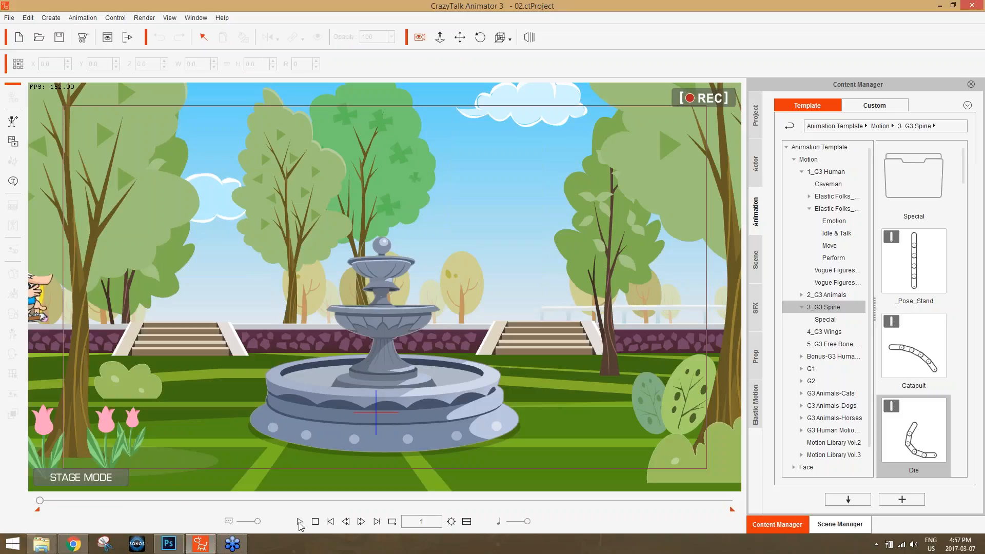
# Play the park scene's animation to review how the characters move, and stop the playback.
pyautogui.click(299, 522)
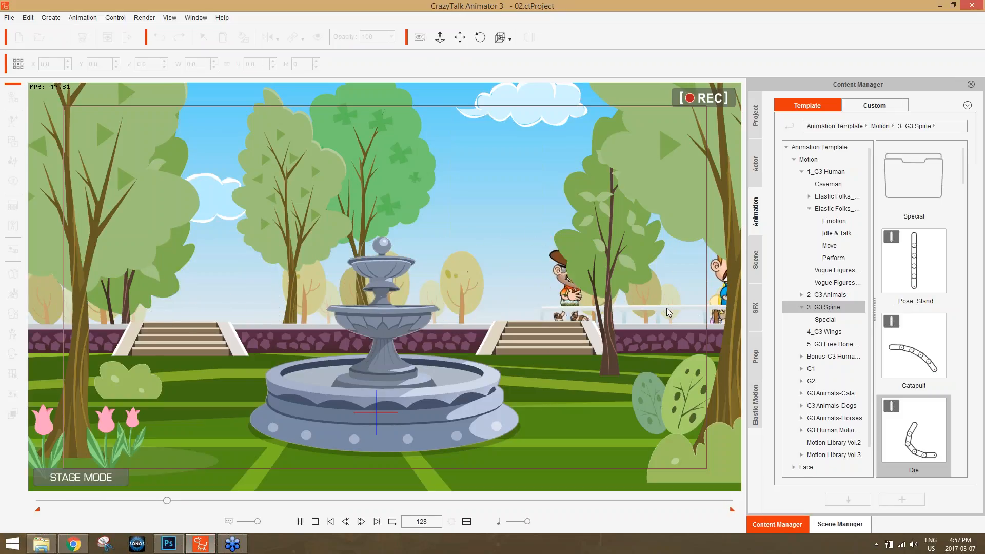
pyautogui.moveTo(681, 387)
pyautogui.mouseDown()
pyautogui.moveTo(506, 436)
pyautogui.moveTo(374, 424)
pyautogui.moveTo(405, 342)
pyautogui.mouseUp()
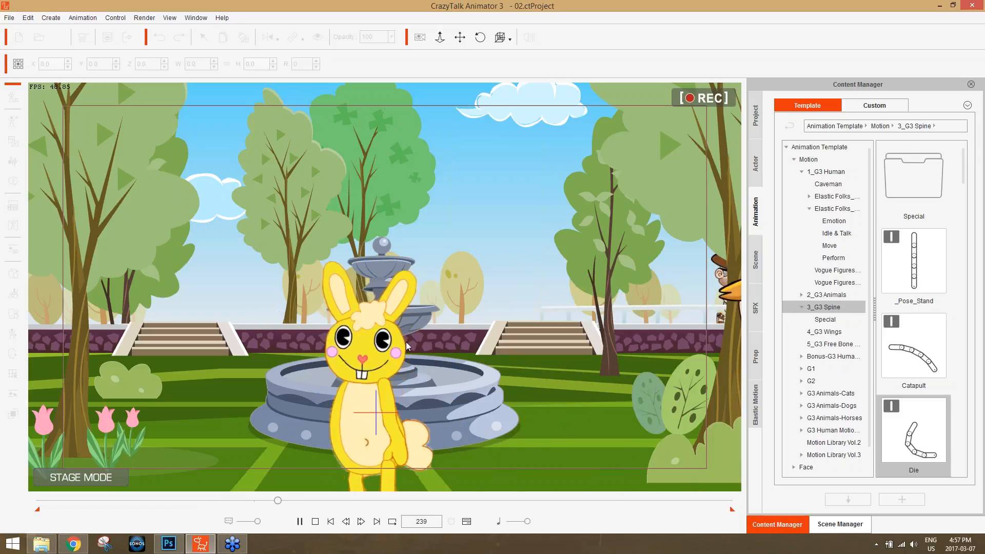
pyautogui.moveTo(396, 399)
pyautogui.mouseDown()
pyautogui.moveTo(116, 355)
pyautogui.moveTo(93, 377)
pyautogui.mouseUp()
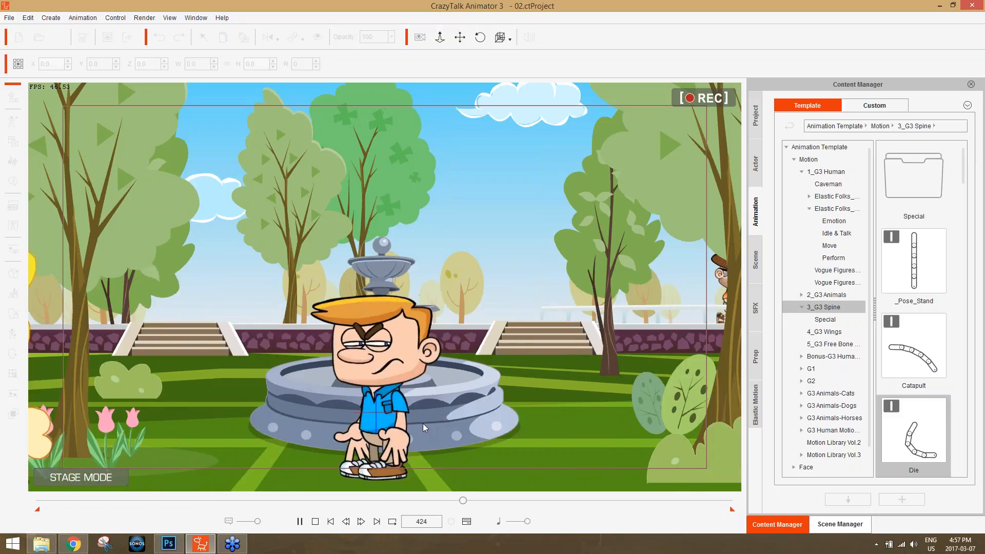
pyautogui.click(316, 522)
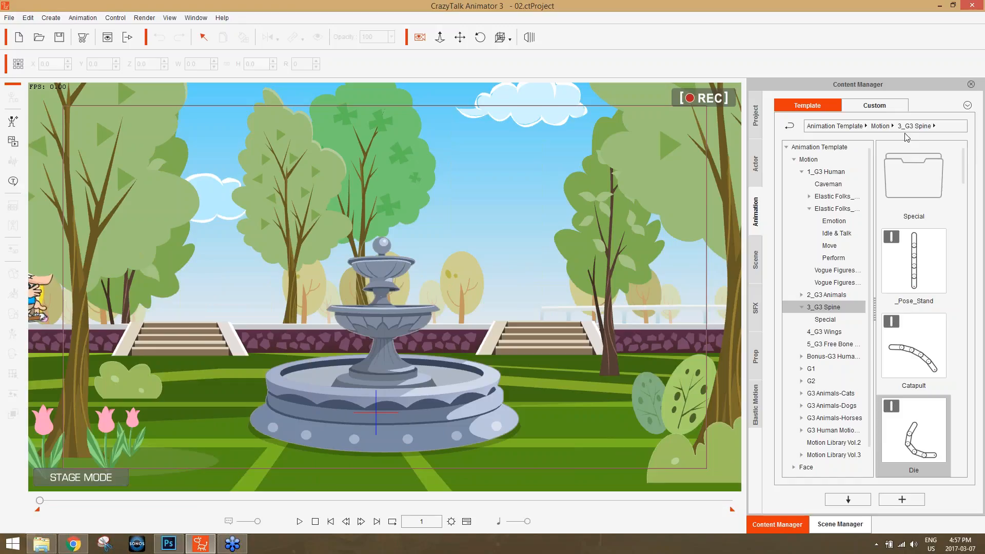
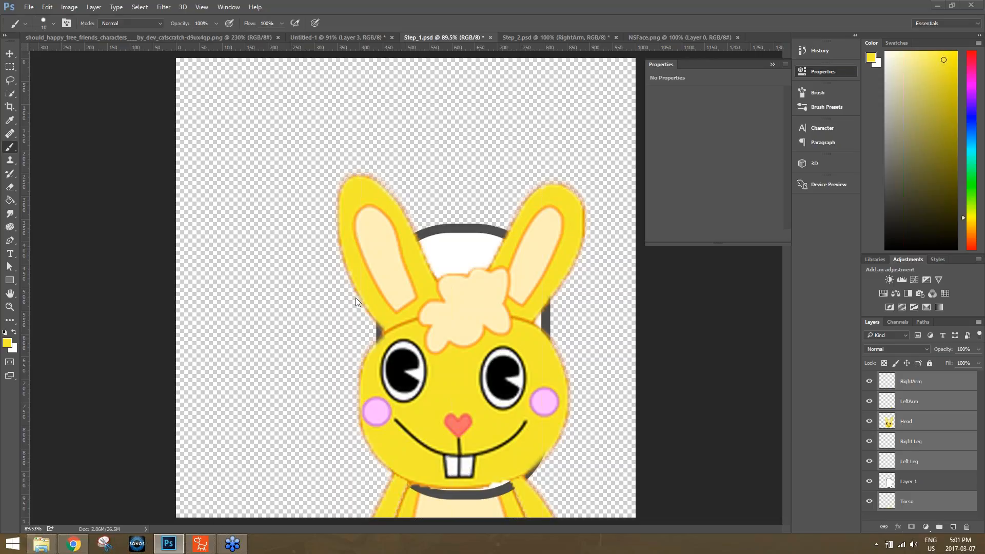
# Switch back to CrazyTalk Animator and start a new empty project.
pyautogui.click(200, 544)
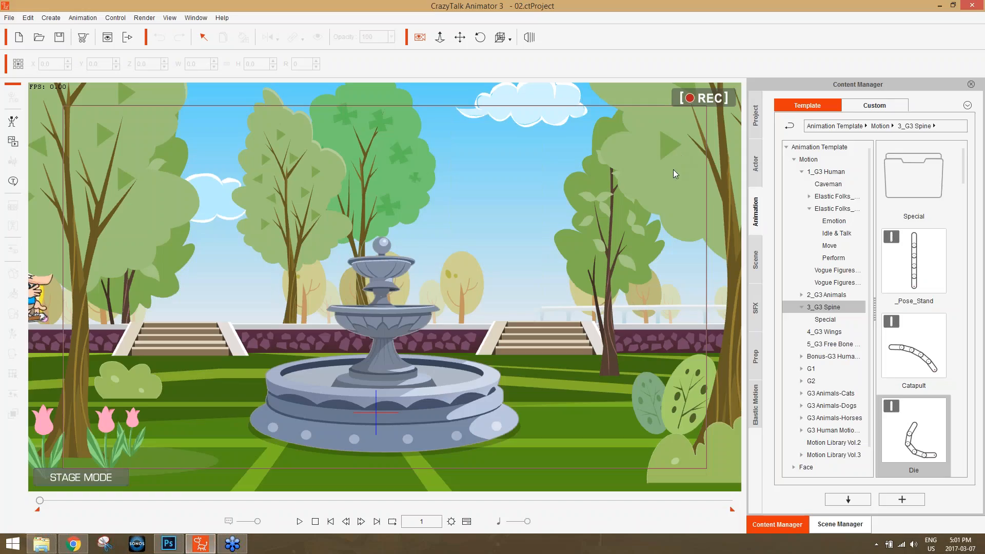
pyautogui.click(19, 38)
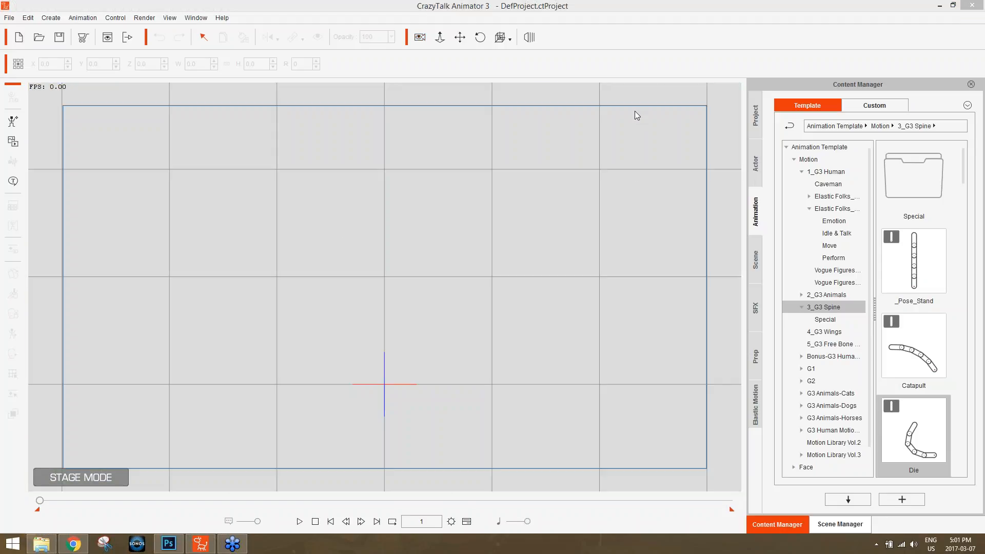
# Add the Elastic Folks_Male_01_F character from the 1_G3 Human templates to the stage and open it in Composer.
pyautogui.click(754, 165)
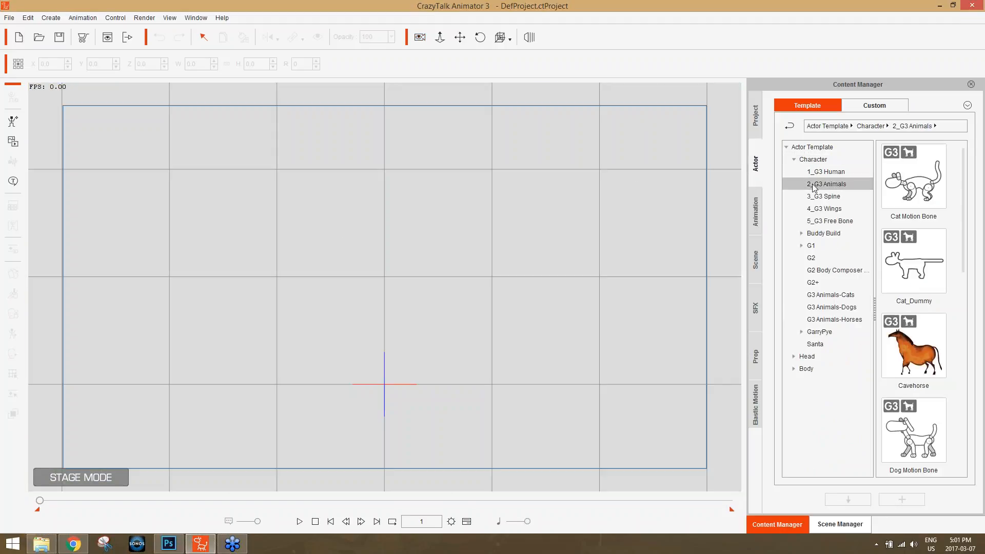
pyautogui.click(820, 172)
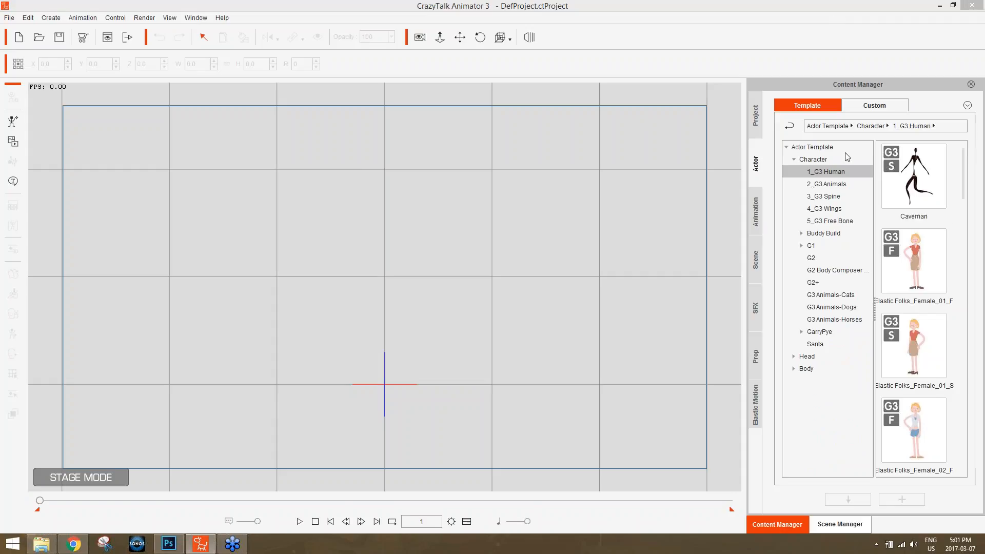
pyautogui.scroll(-10, 952, 308)
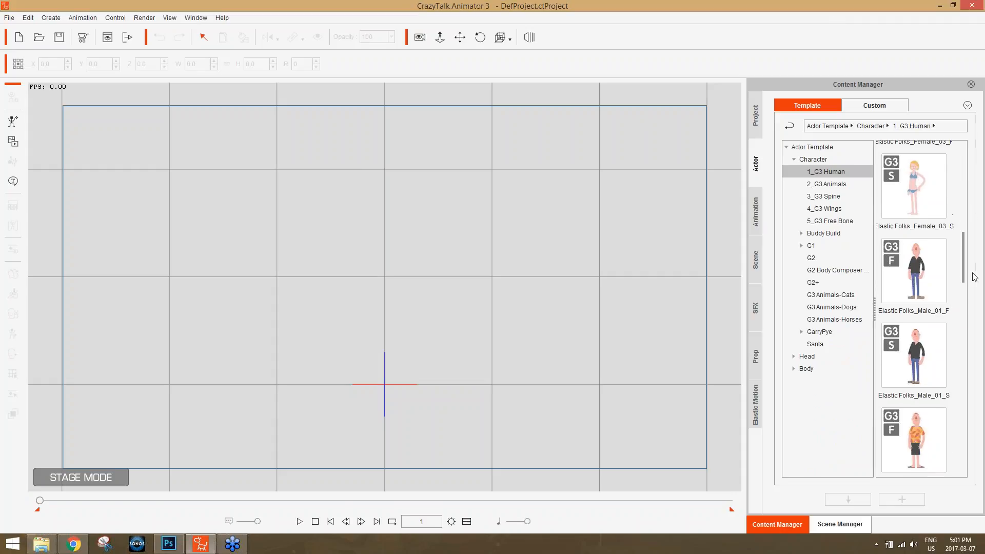
pyautogui.moveTo(933, 250); pyautogui.dragTo(525, 112)
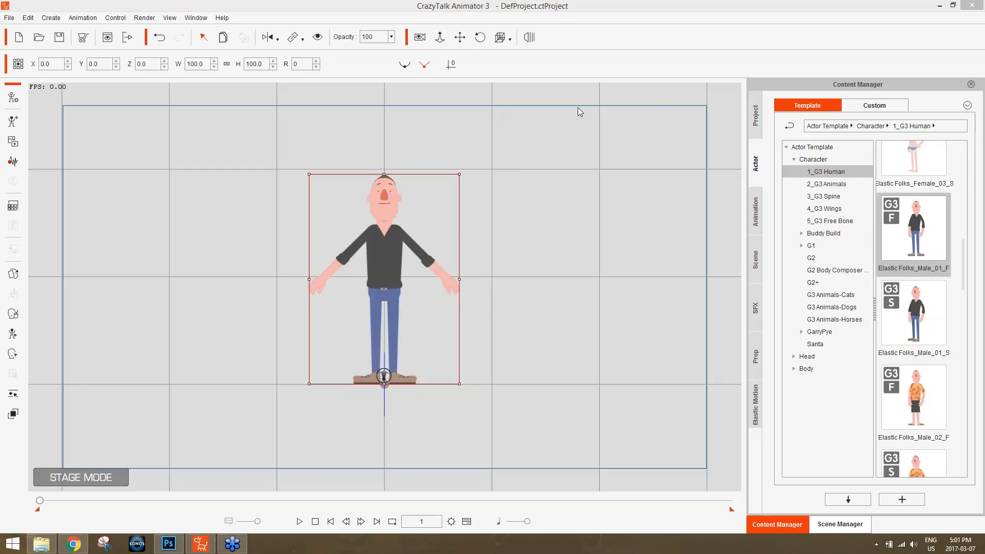
pyautogui.click(13, 98)
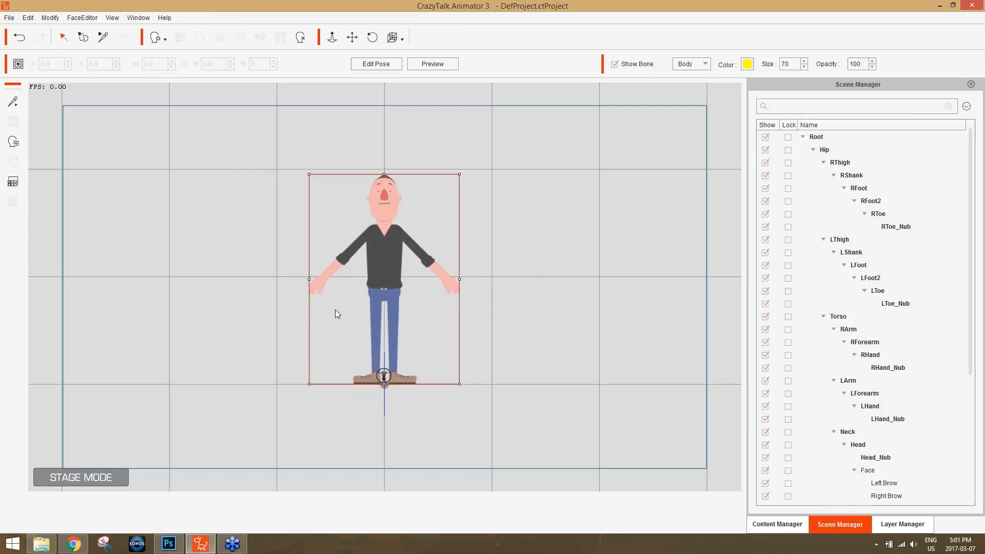
# Select the hip sprite, nose, left eye and right eye in turn to examine the character's separate parts.
pyautogui.scroll(3, 439, 242)
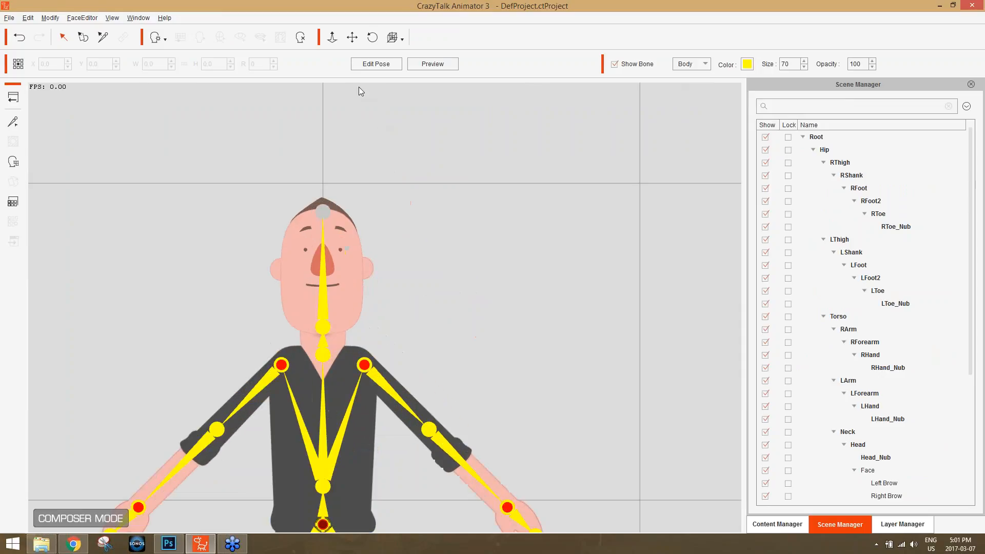
pyautogui.scroll(2, 414, 310)
pyautogui.click(378, 444)
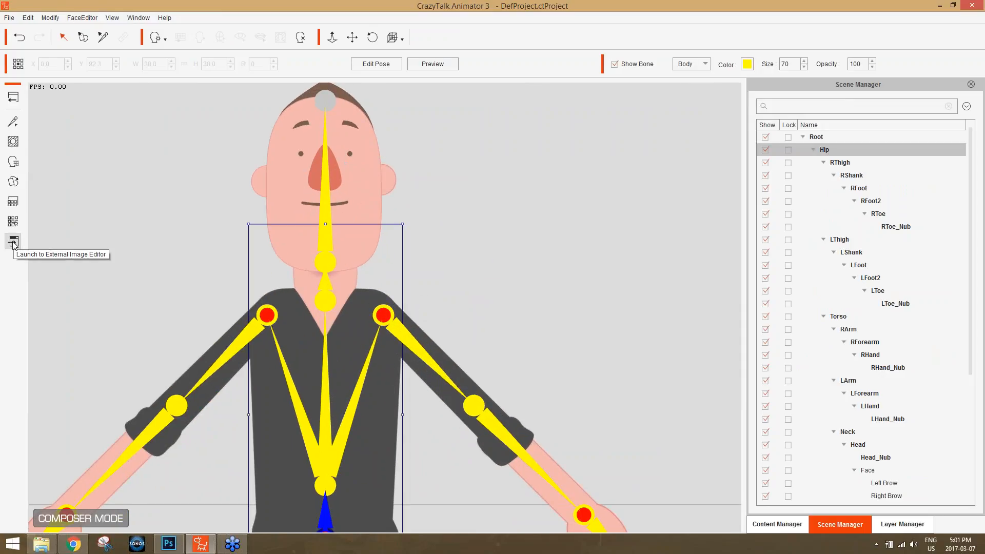
pyautogui.click(14, 241)
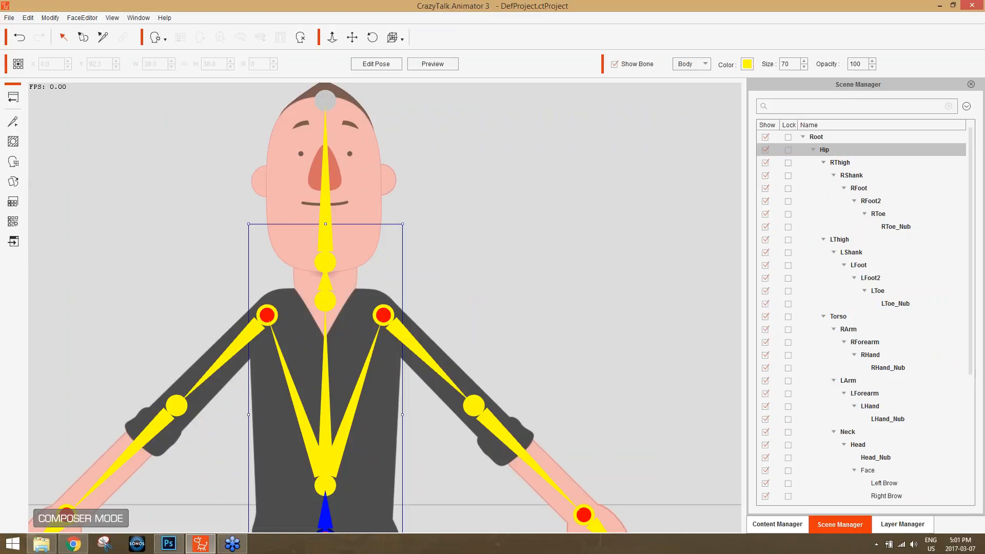
pyautogui.click(335, 177)
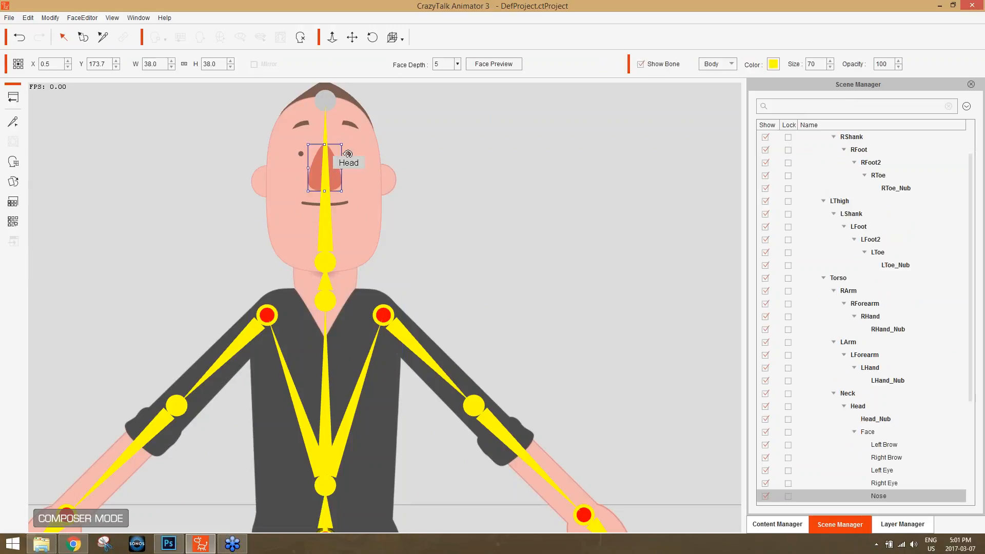
pyautogui.click(349, 155)
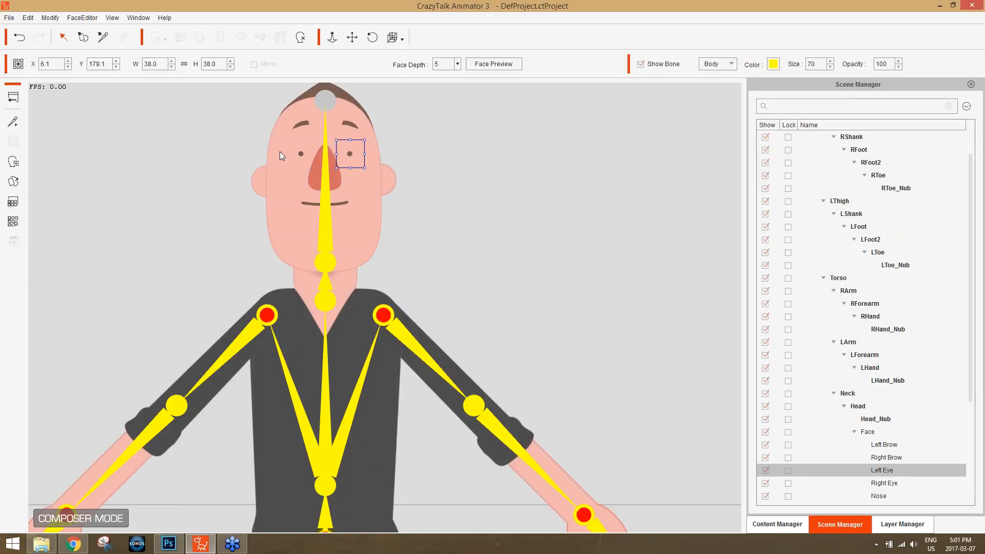
pyautogui.click(300, 153)
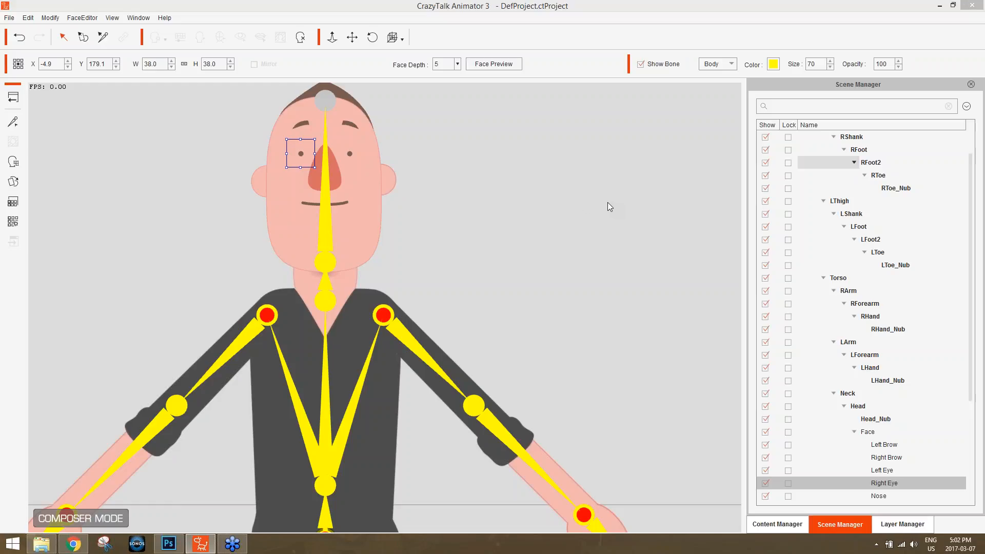
# Examine the sprites of the LForearm bone in the Sprite Editor and close the editor.
pyautogui.click(421, 357)
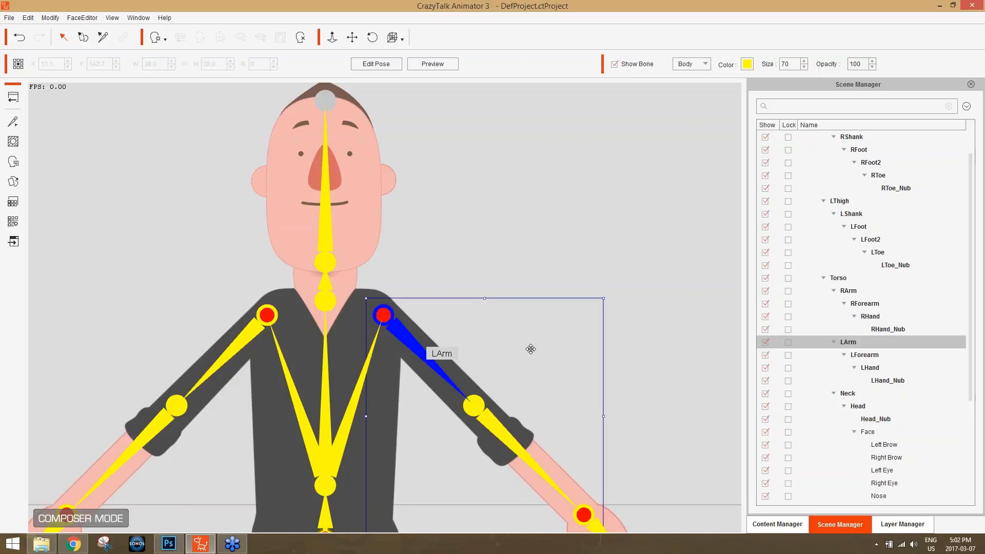
pyautogui.scroll(-4, 536, 333)
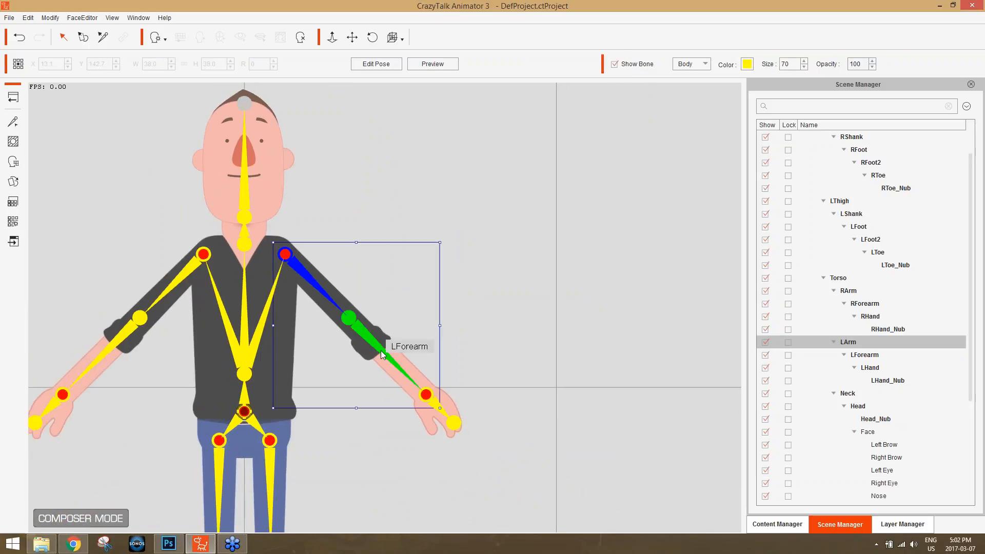
pyautogui.click(348, 349)
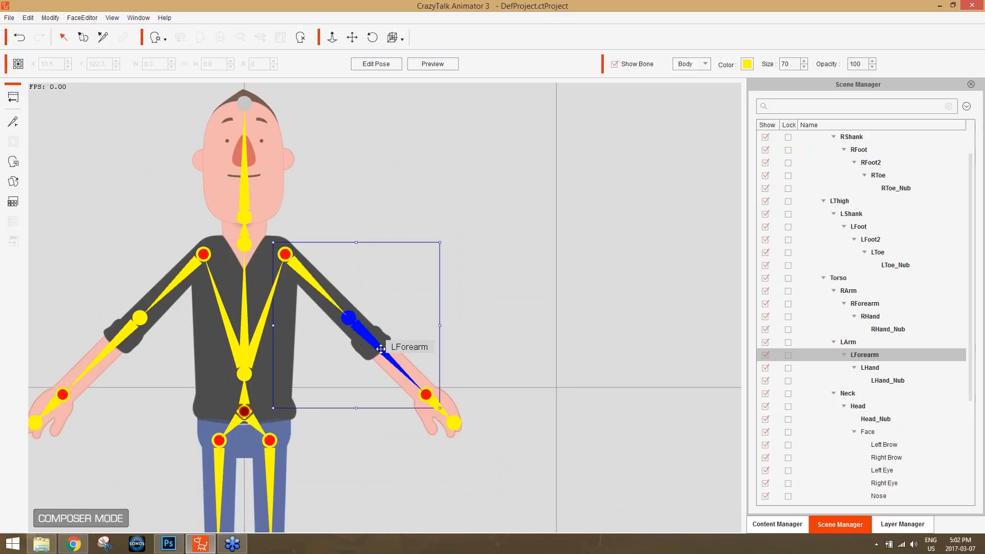
pyautogui.click(13, 181)
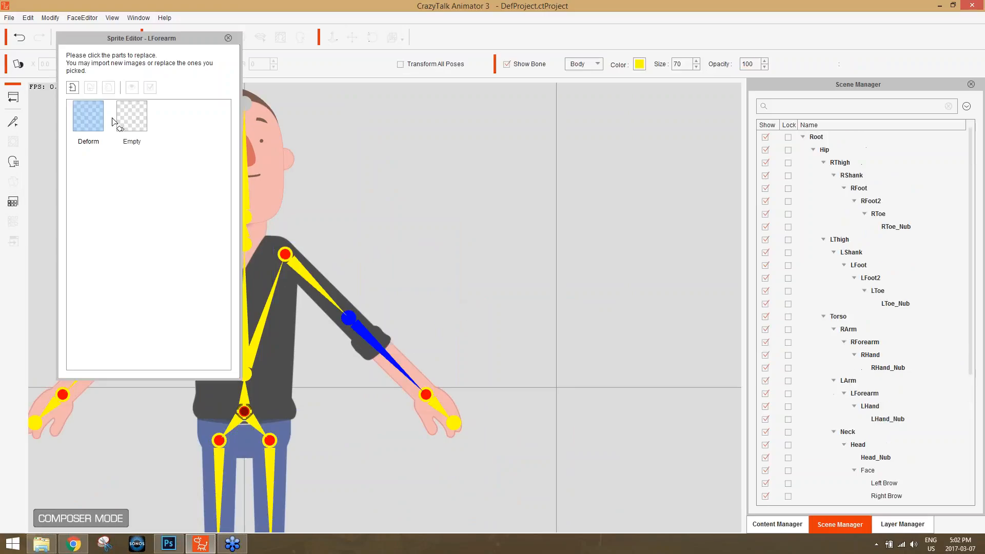
pyautogui.click(228, 38)
# Inspect the LArm bone's sprite in the Sprite Editor, select the LForearm bone, and close the editor.
pyautogui.click(322, 295)
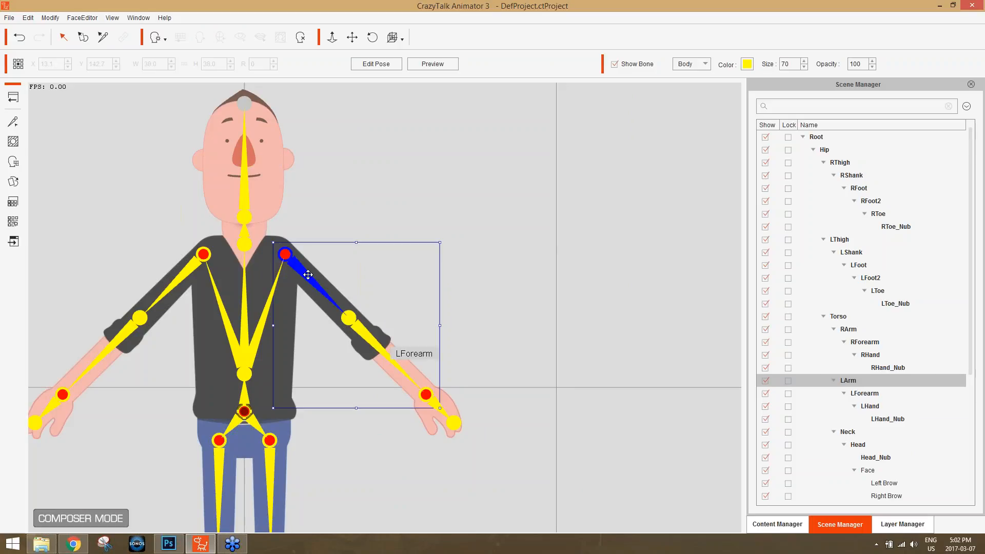
pyautogui.click(14, 182)
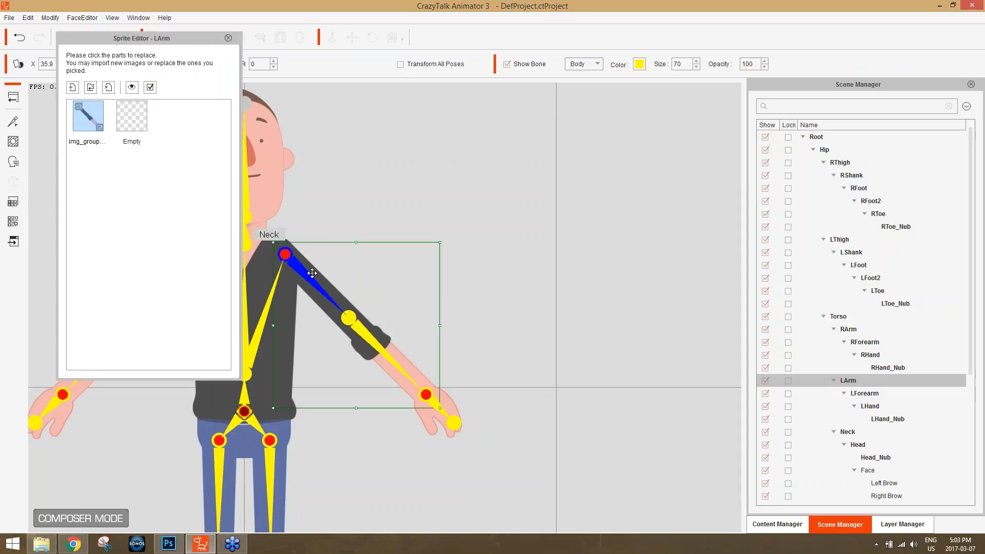
pyautogui.click(399, 365)
pyautogui.click(228, 39)
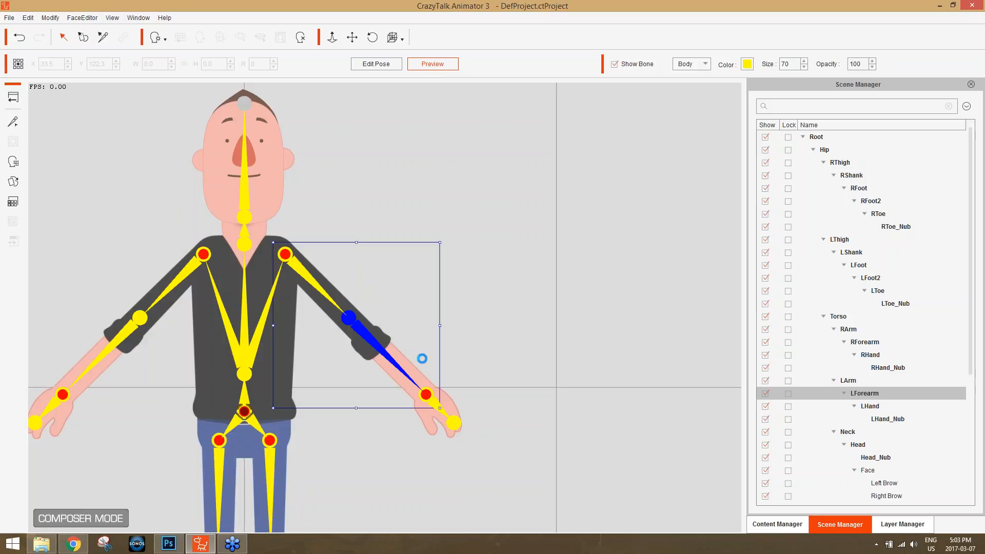
# Preview the rig by pulling the LHand bone outward and raising it to bend the arm, and end the preview.
pyautogui.click(436, 398)
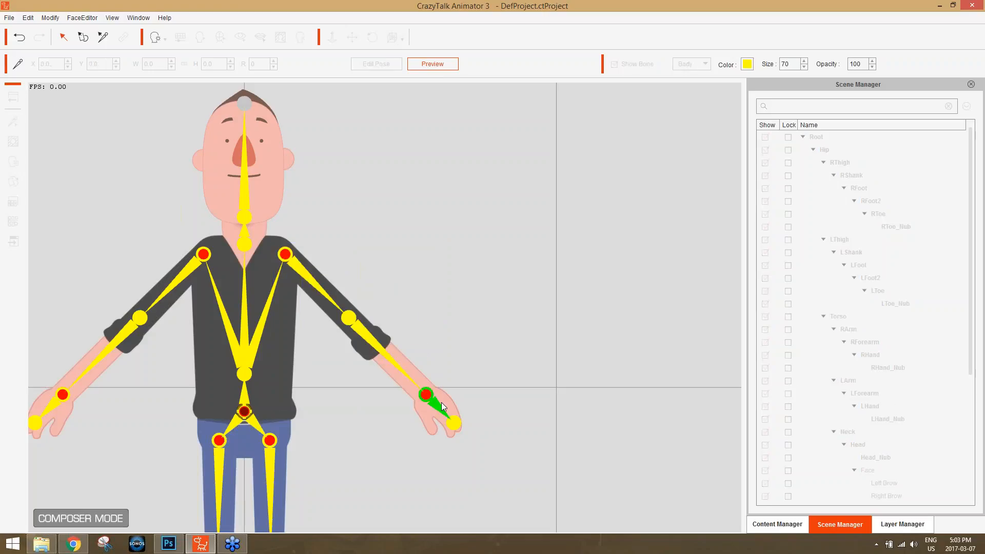
pyautogui.click(438, 408)
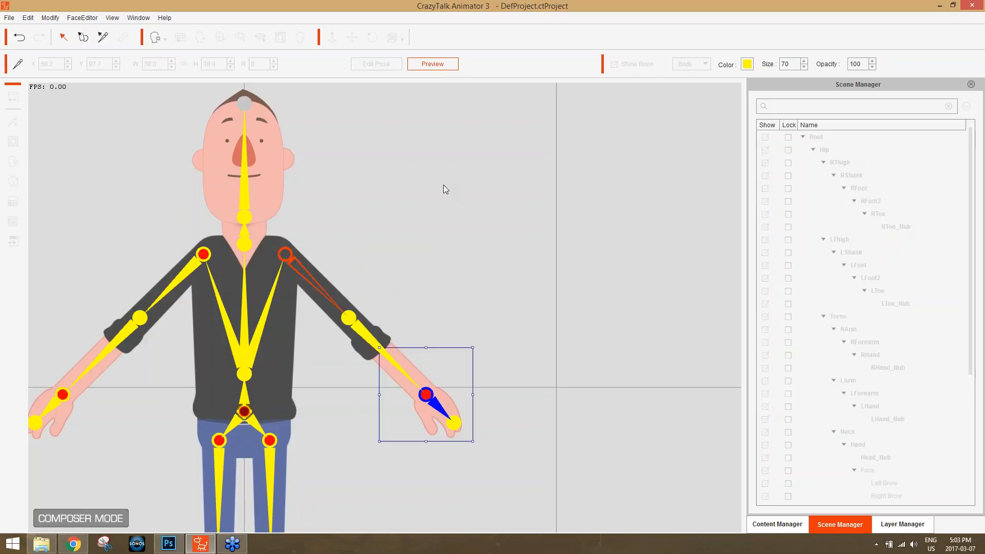
pyautogui.moveTo(440, 415); pyautogui.dragTo(558, 503)
pyautogui.moveTo(467, 270); pyautogui.dragTo(493, 340)
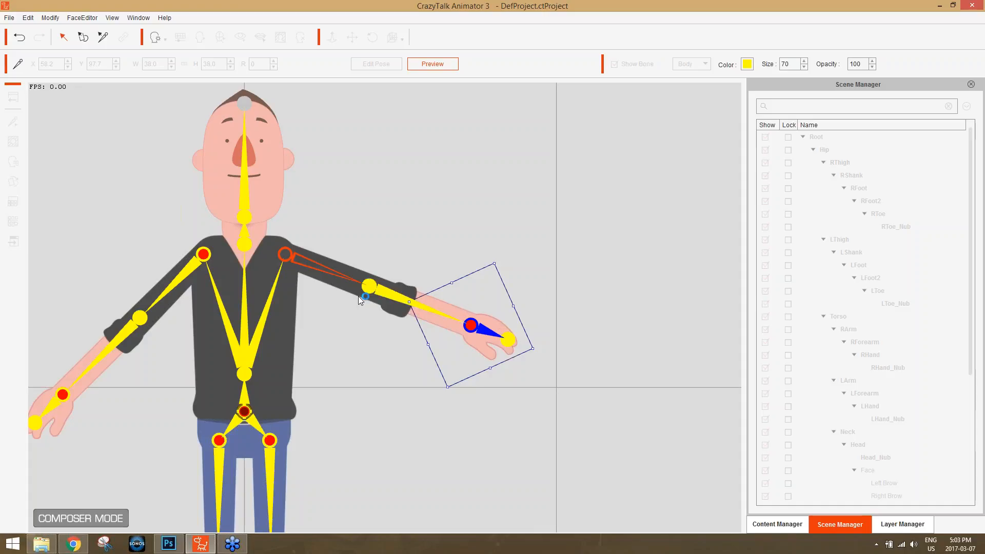
pyautogui.moveTo(508, 339); pyautogui.dragTo(428, 171)
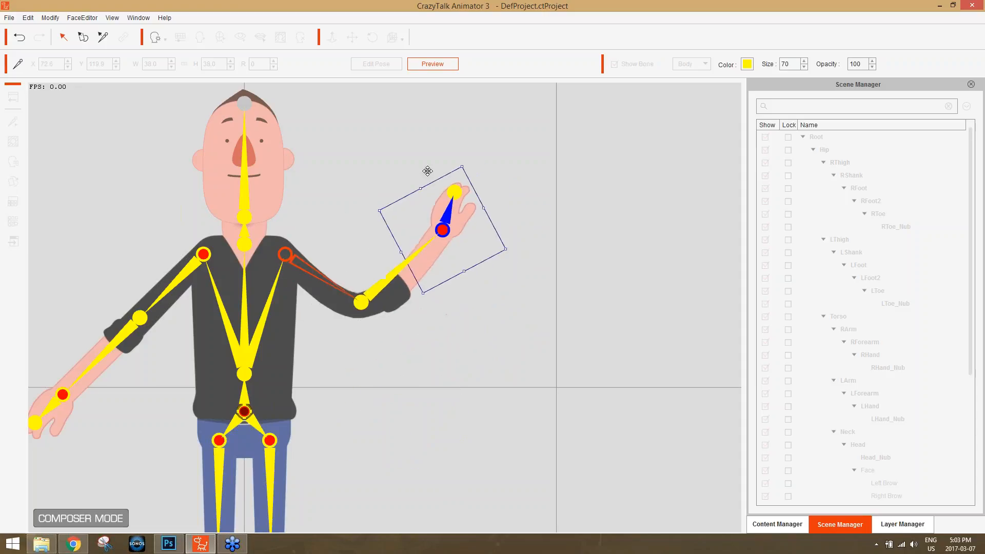
pyautogui.click(432, 65)
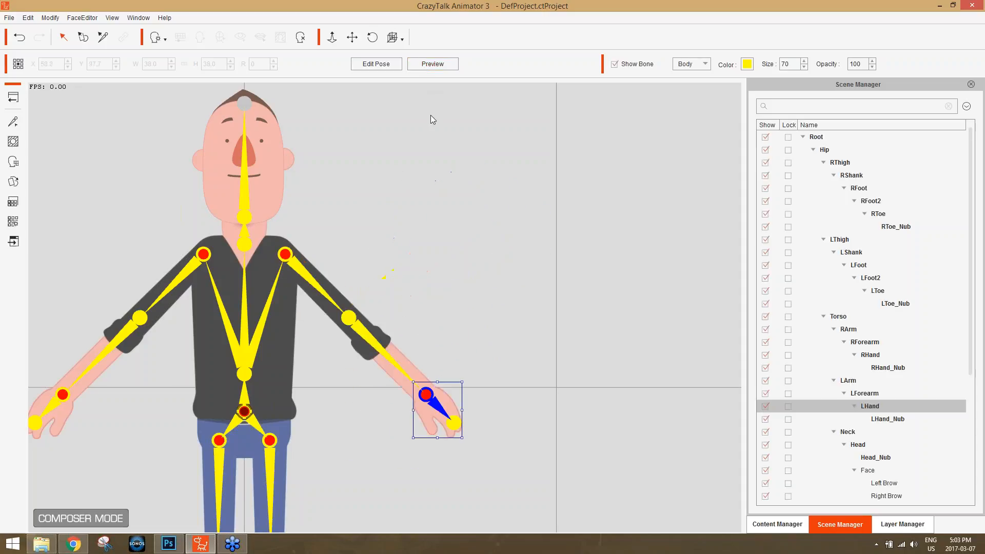
# Add a bone in the middle of the character's left forearm with the Bone Editor.
pyautogui.click(13, 122)
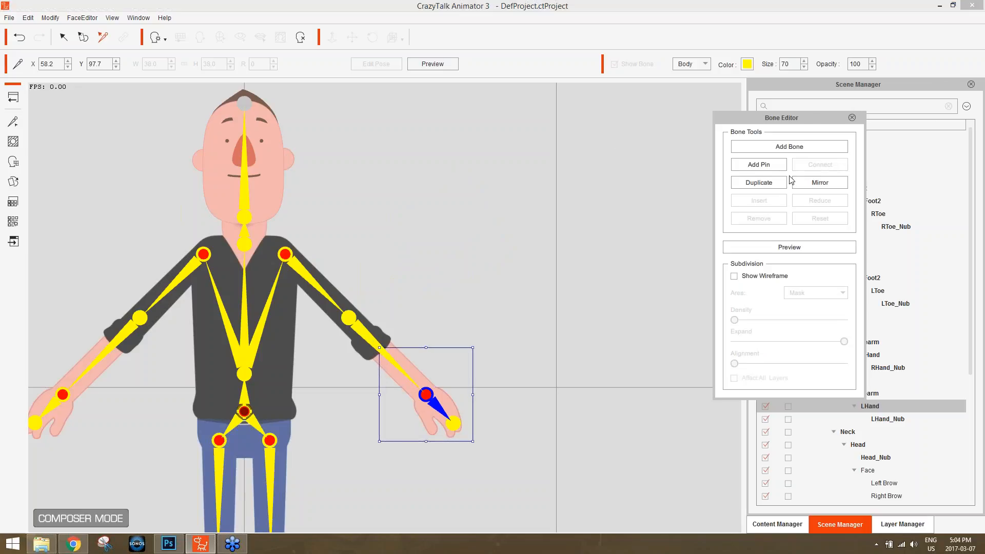
pyautogui.click(791, 147)
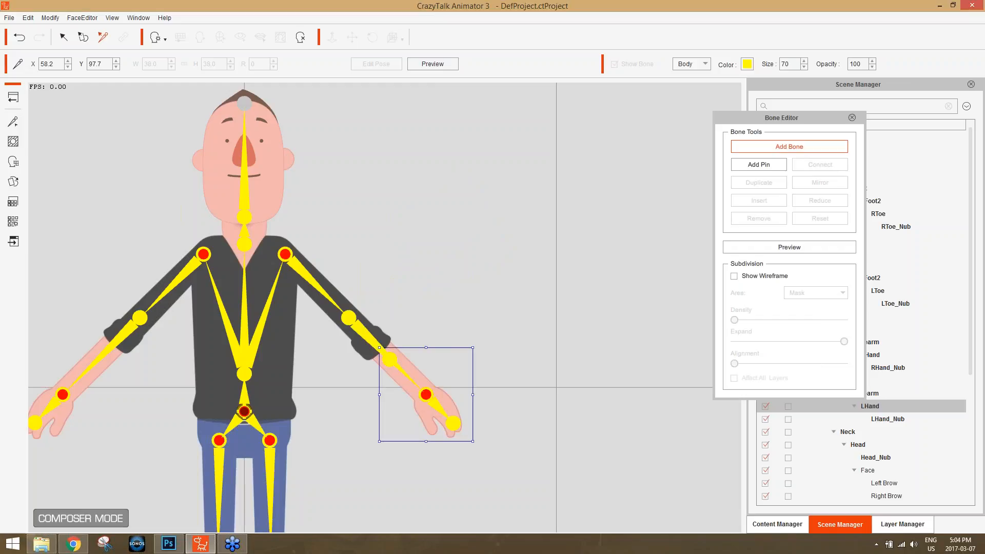
pyautogui.click(391, 361)
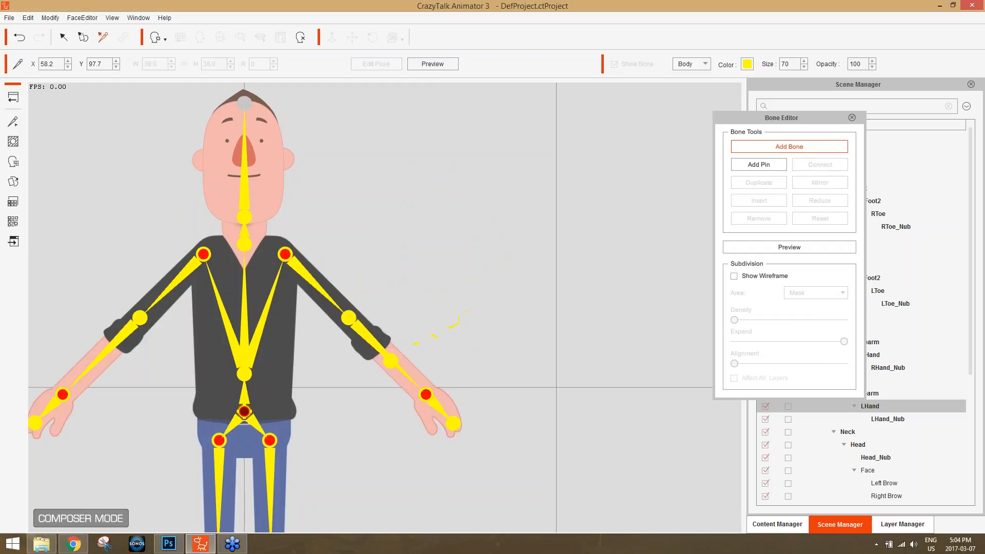
pyautogui.rightClick(541, 298)
# Move the added forearm bone off the arm, undo the move, and delete the bone.
pyautogui.moveTo(391, 361); pyautogui.dragTo(434, 315)
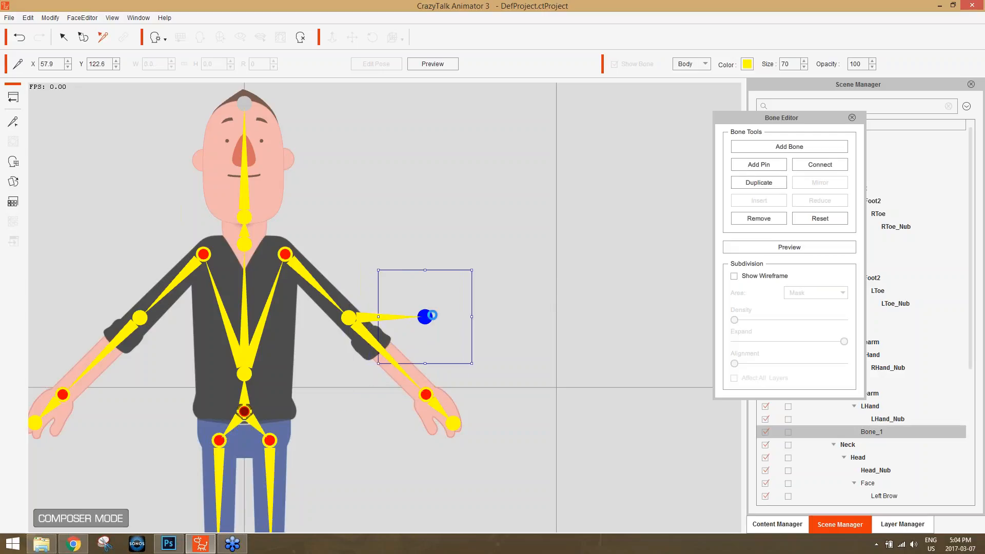
pyautogui.hotkey('ctrl', 'z')
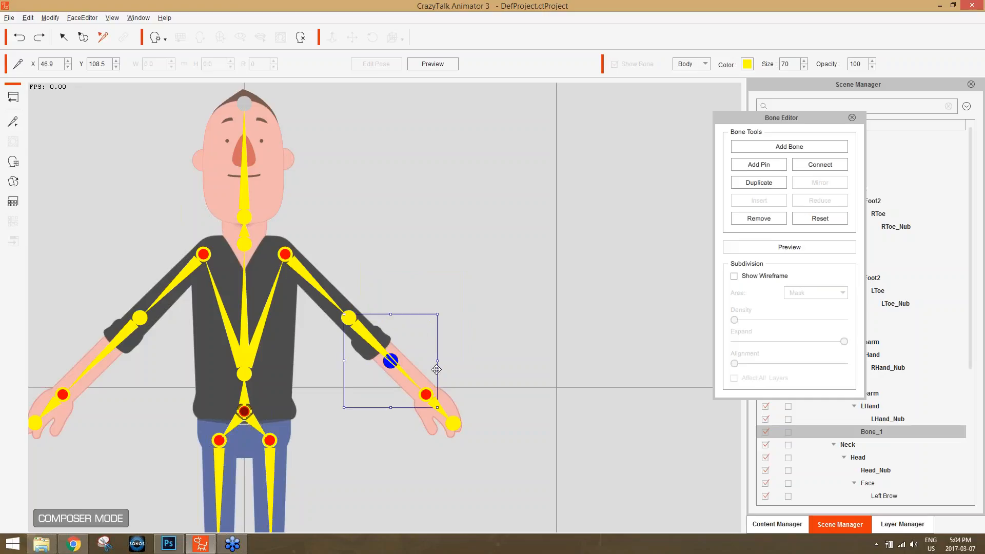
pyautogui.press('Delete')
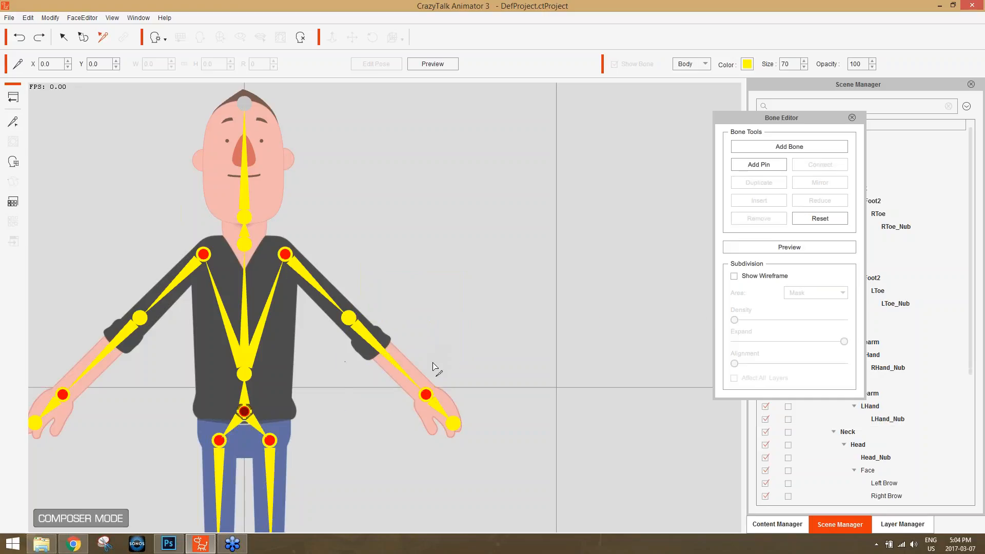
# Select the LForearm bone and try to add a pin partway along it.
pyautogui.moveTo(414, 390); pyautogui.dragTo(408, 379)
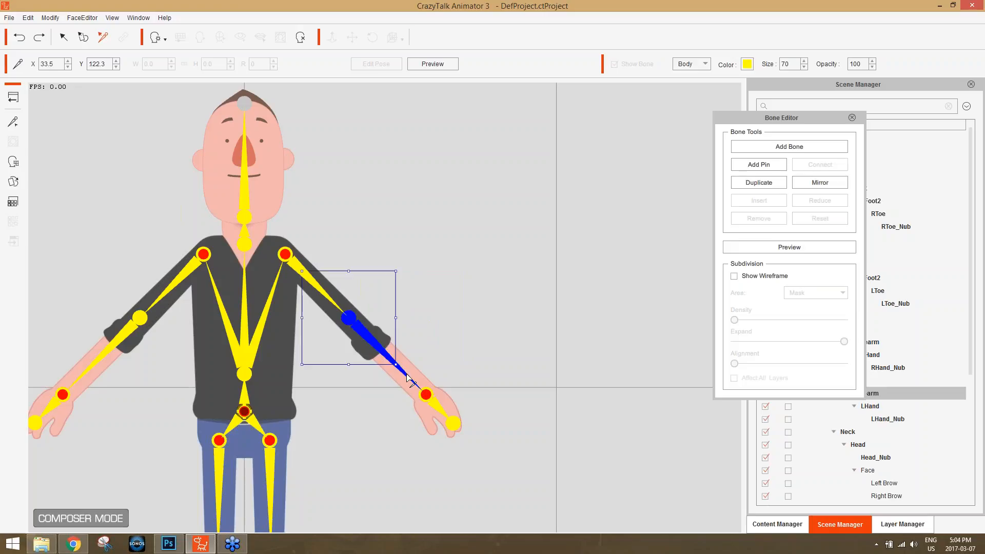
pyautogui.click(423, 393)
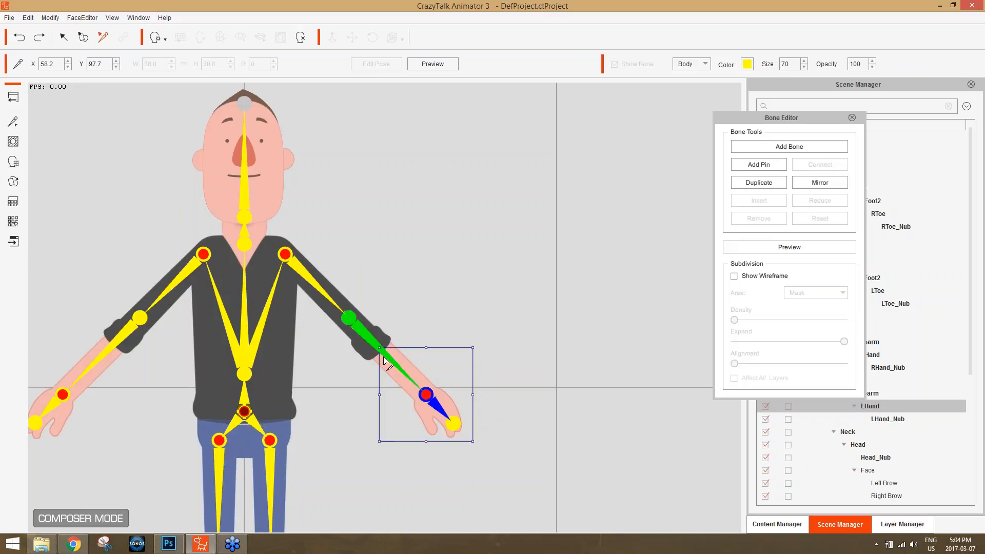
pyautogui.click(361, 340)
pyautogui.click(759, 165)
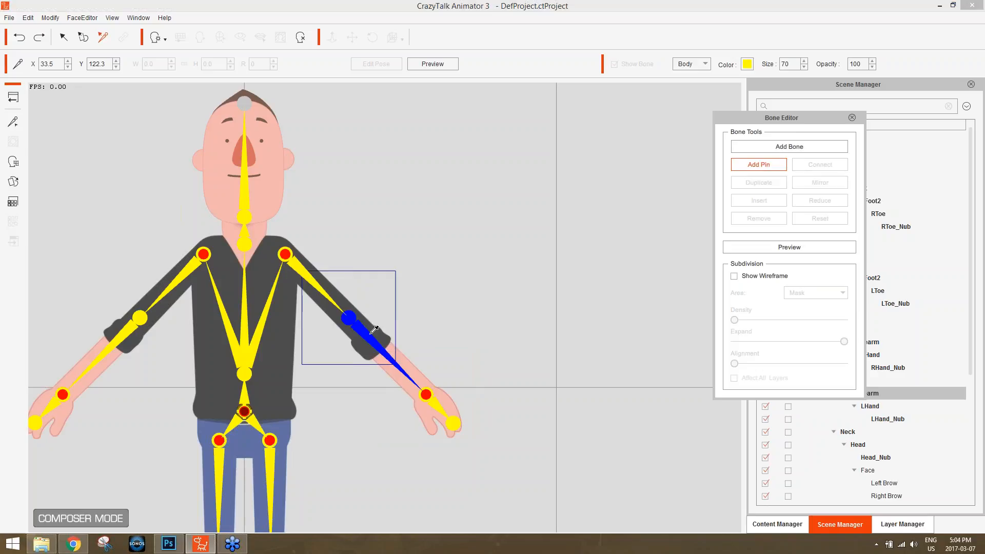
pyautogui.click(383, 349)
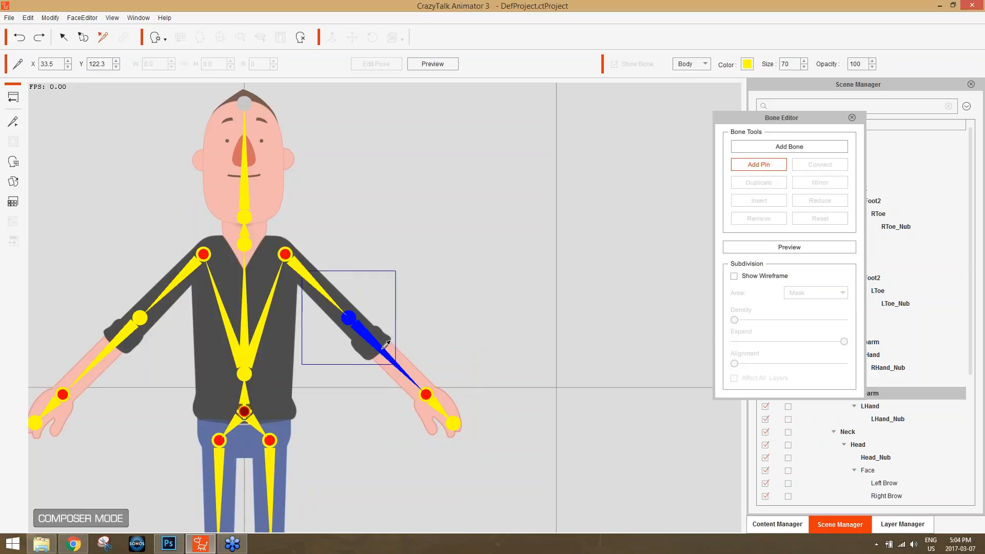
pyautogui.click(457, 274)
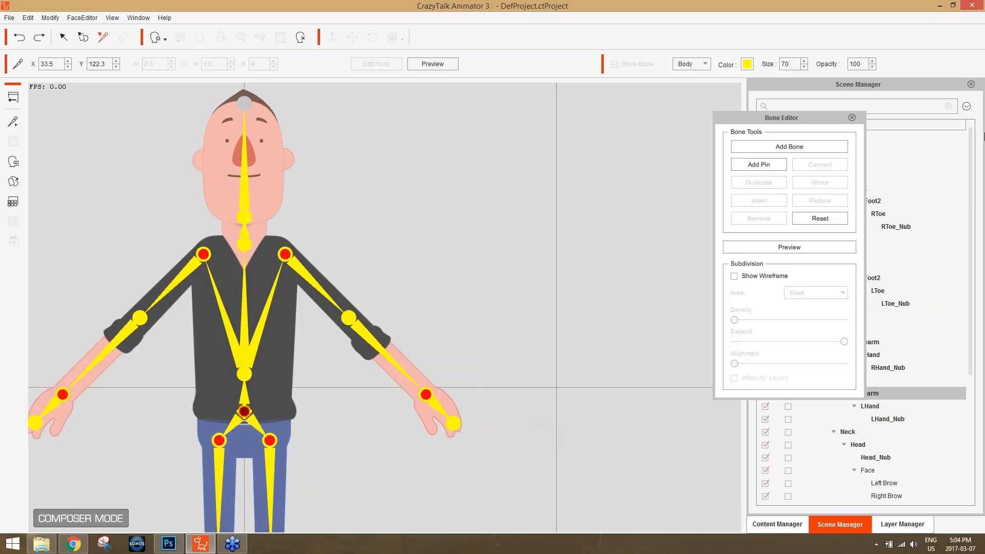
pyautogui.click(978, 188)
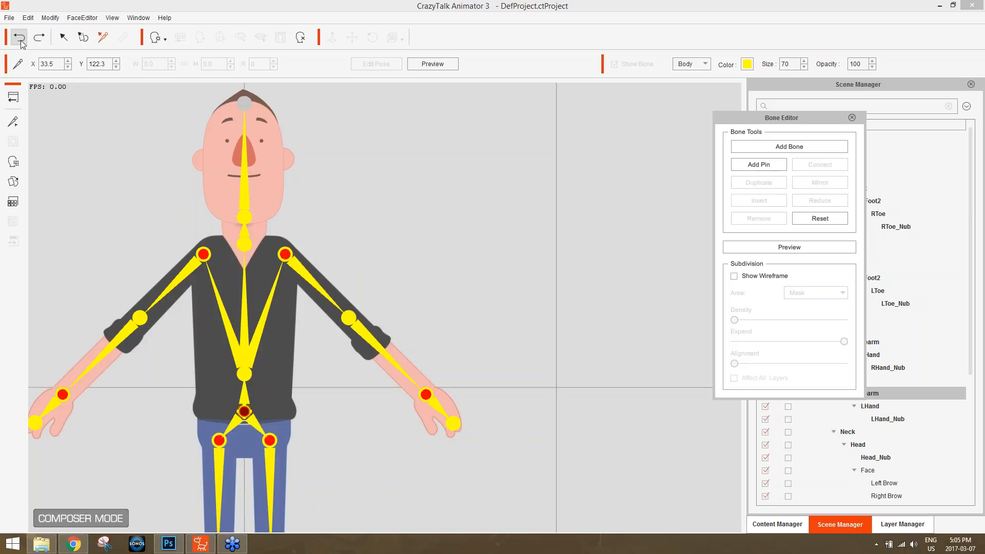
# Leave Composer mode and start a new empty project.
pyautogui.click(20, 98)
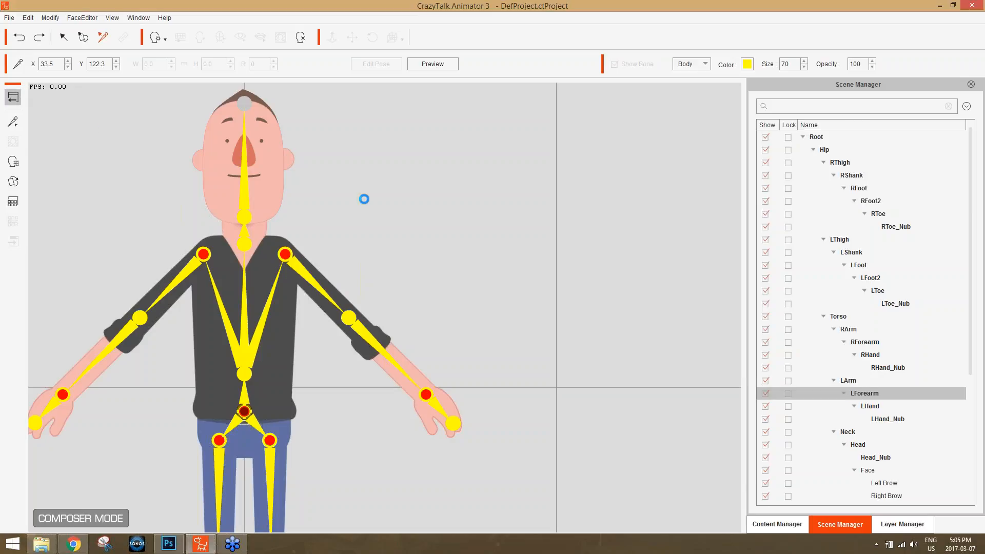
pyautogui.click(19, 37)
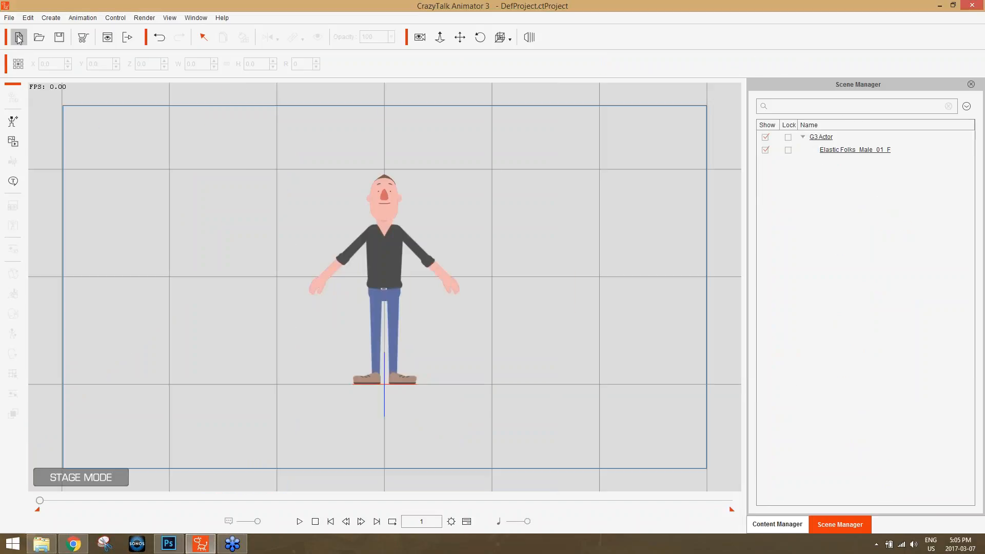
pyautogui.click(487, 300)
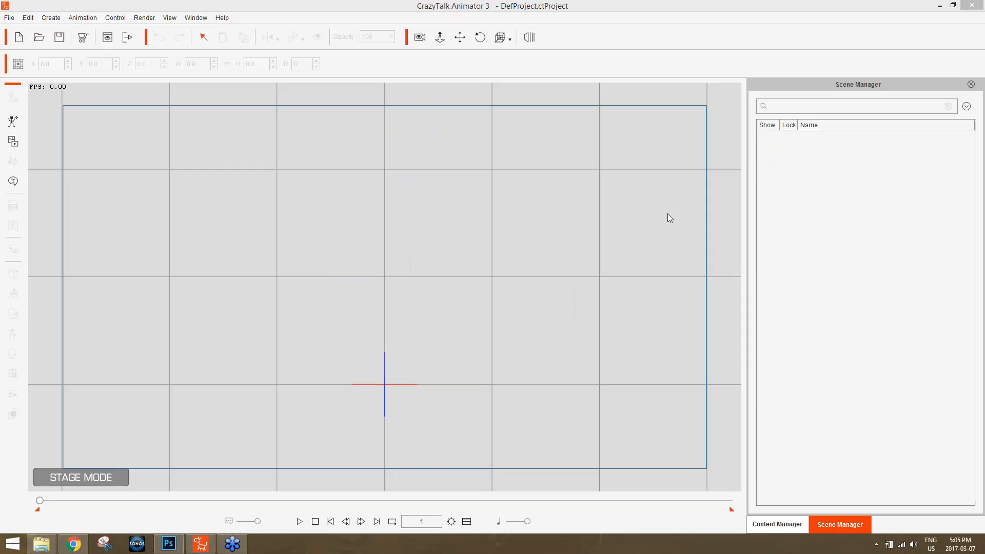
# Load the Conf. Room scene template into the empty project.
pyautogui.click(785, 524)
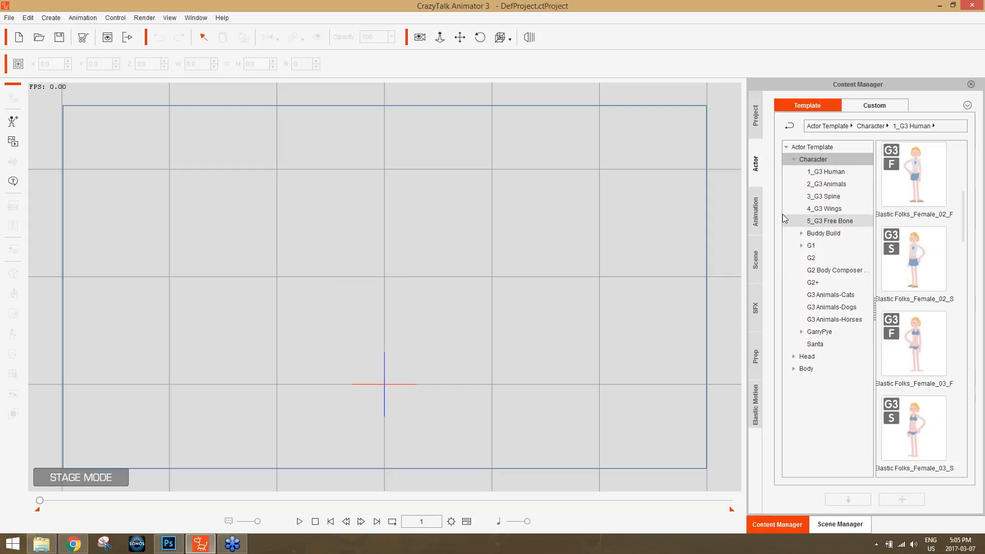
pyautogui.click(756, 262)
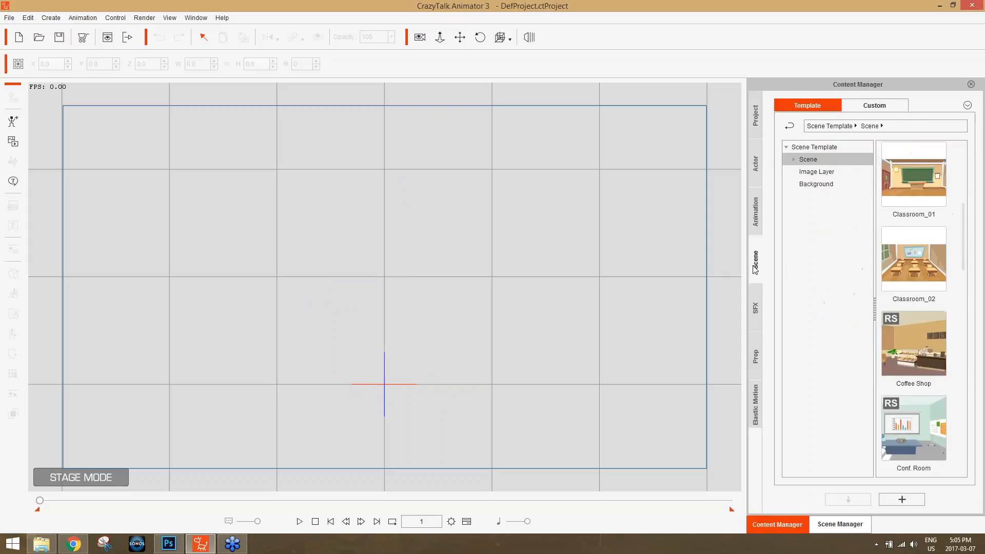
pyautogui.moveTo(961, 257); pyautogui.dragTo(959, 290)
pyautogui.doubleClick(920, 236)
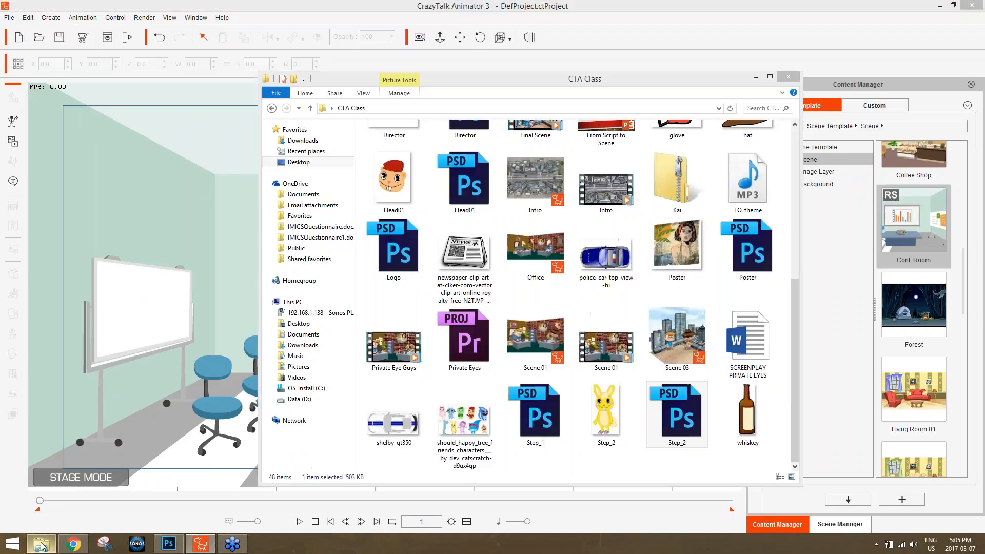
# Switch to File Explorer and browse to the Video folder inside Production Resources on the Data (D:) drive.
pyautogui.click(41, 544)
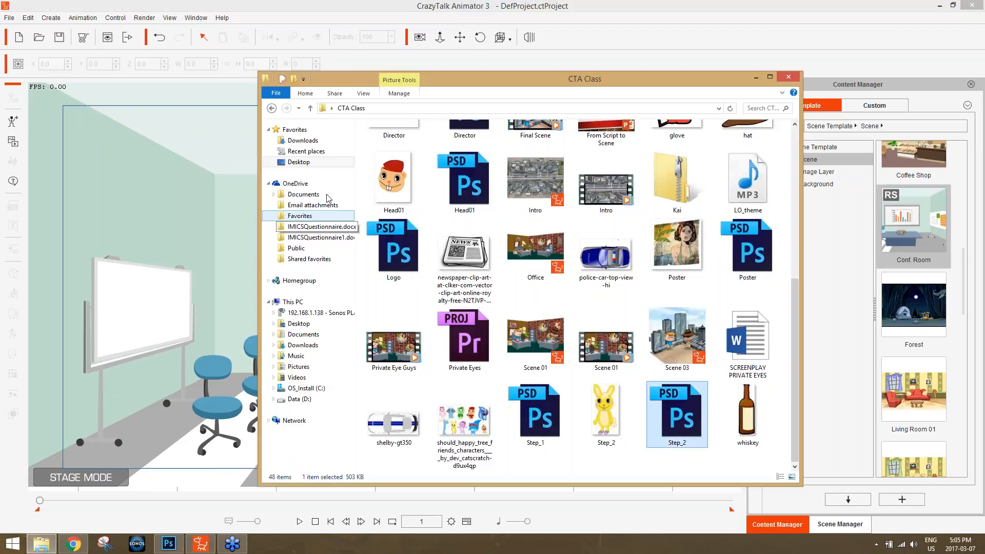
pyautogui.moveTo(462, 78); pyautogui.dragTo(333, 74)
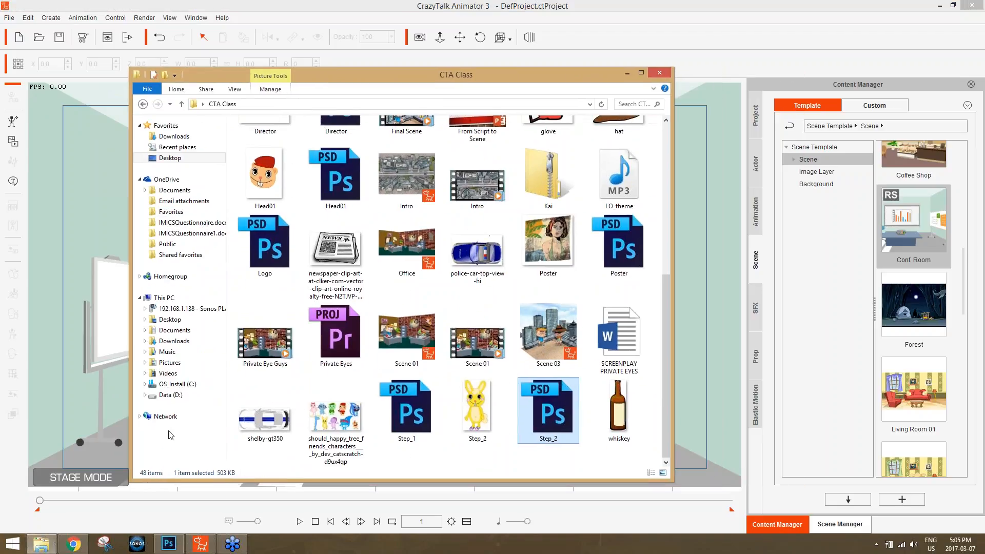
pyautogui.click(180, 396)
pyautogui.doubleClick(287, 245)
pyautogui.doubleClick(255, 330)
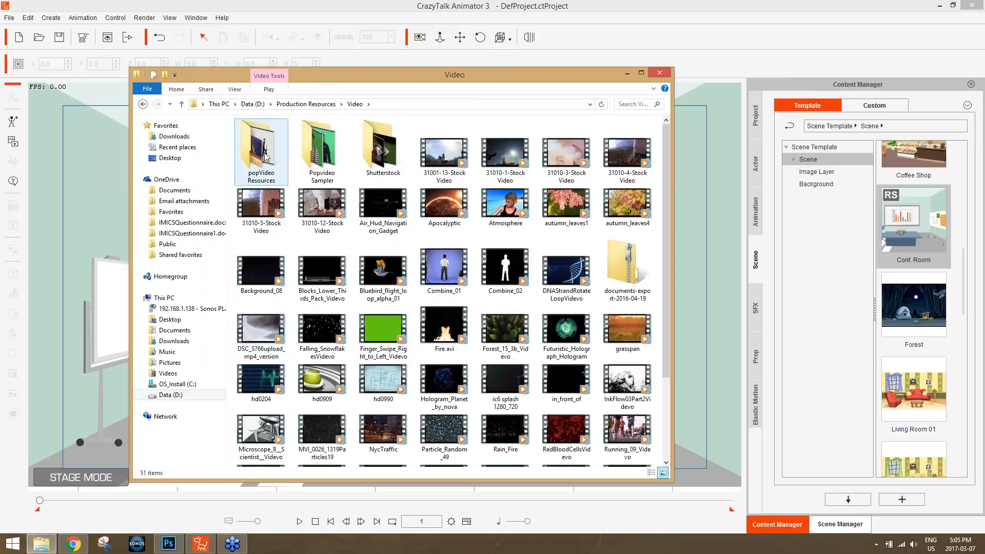
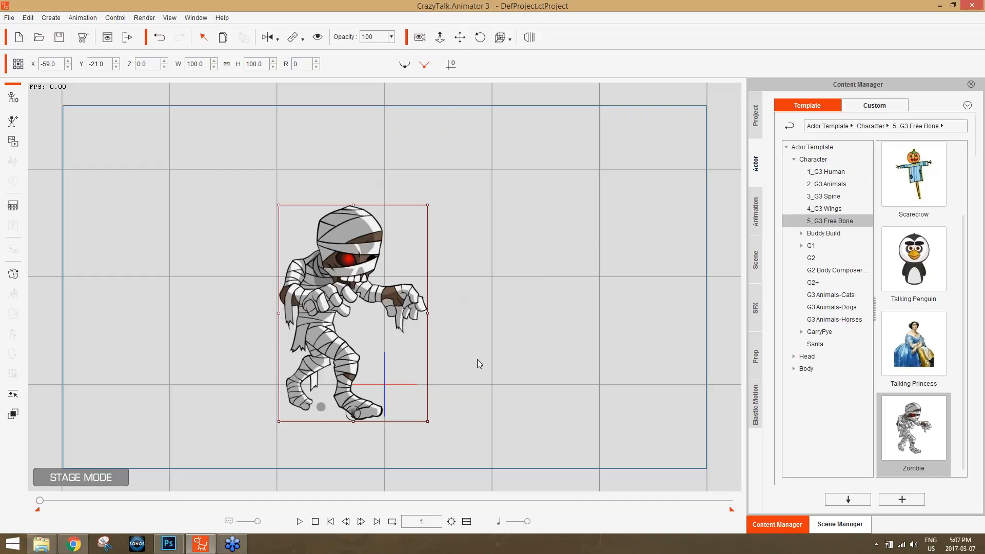
# Try to open the Action Menu Editor for the Zombie character.
pyautogui.moveTo(519, 378); pyautogui.dragTo(484, 214)
pyautogui.scroll(1, 492, 218)
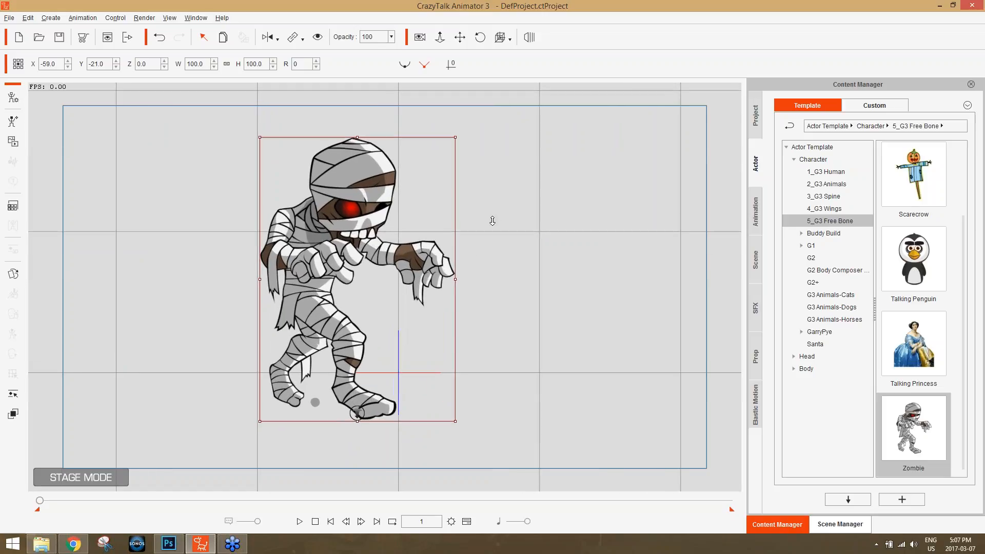
pyautogui.rightClick(331, 238)
pyautogui.moveTo(368, 249)
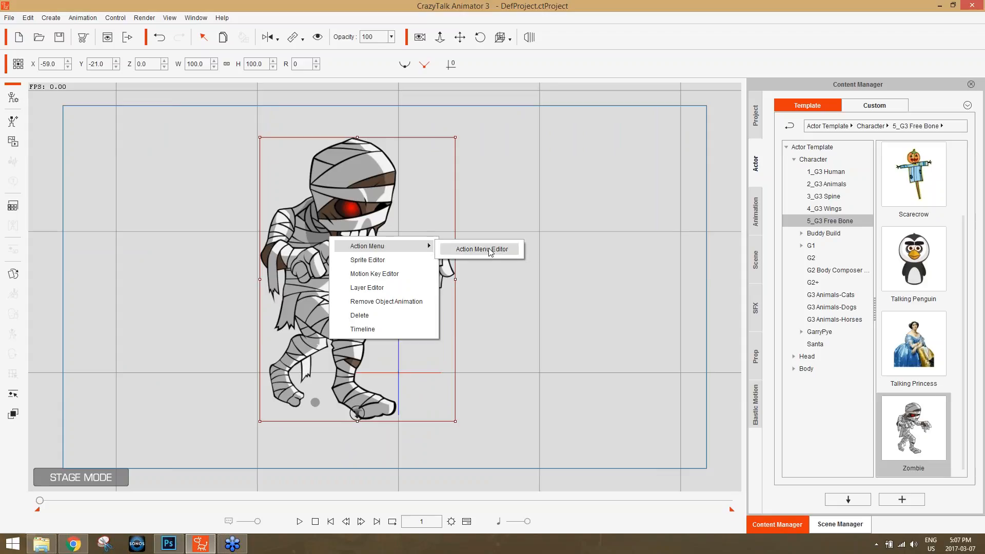
pyautogui.click(480, 248)
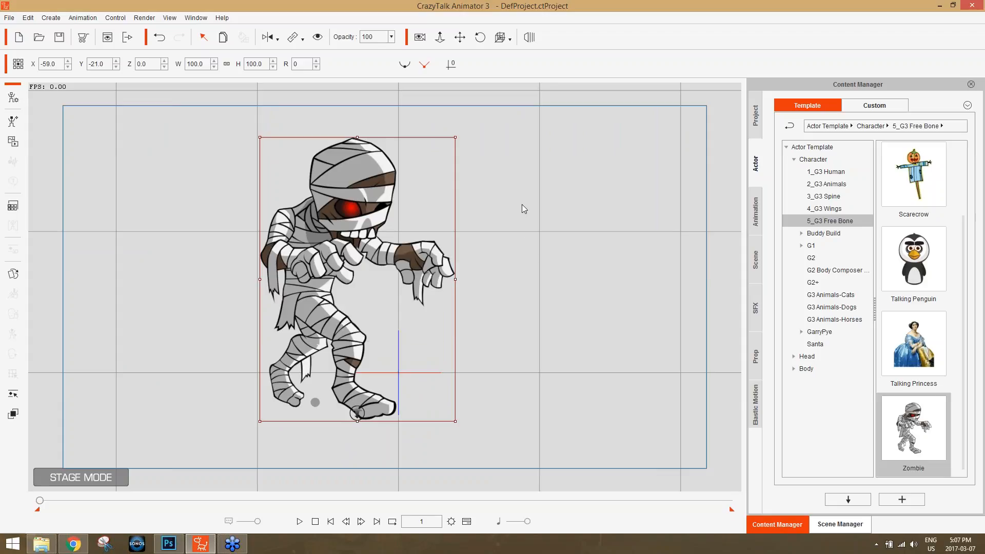
# Open the Zombie in the Motion Key Editor and rotate its front thigh, Bone_14, slightly forward at frame 1.
pyautogui.click(14, 396)
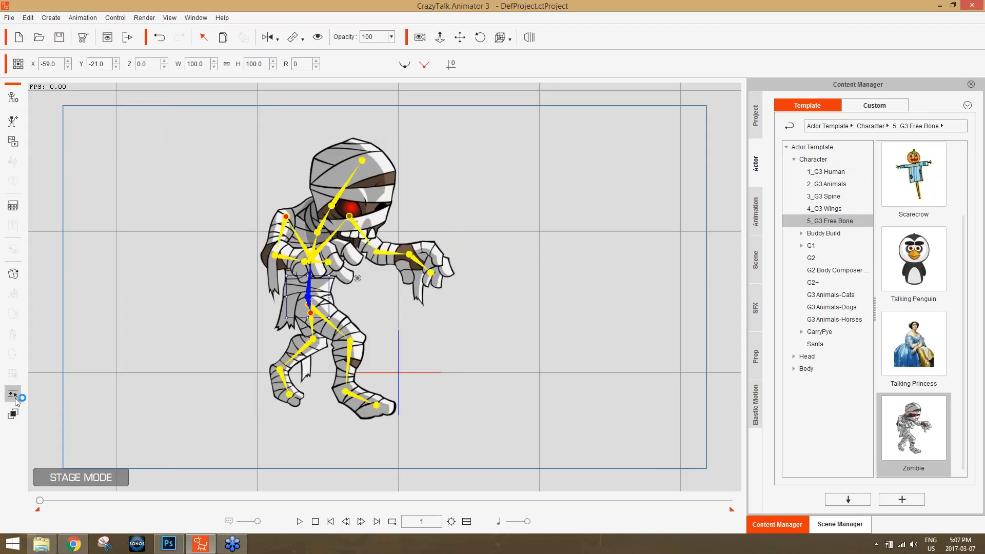
pyautogui.click(330, 324)
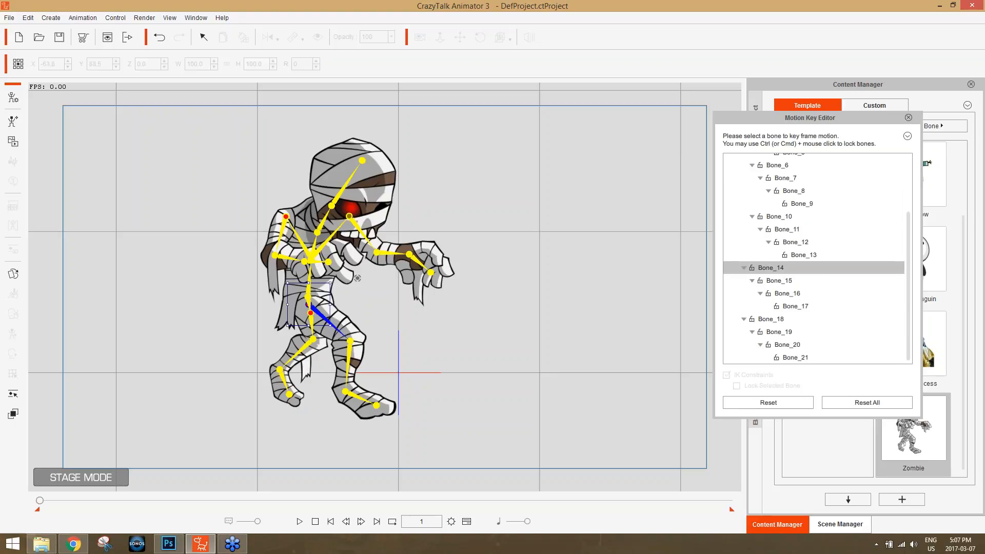
pyautogui.moveTo(330, 327)
pyautogui.mouseDown()
pyautogui.moveTo(314, 340)
pyautogui.moveTo(338, 319)
pyautogui.moveTo(331, 330)
pyautogui.mouseUp()
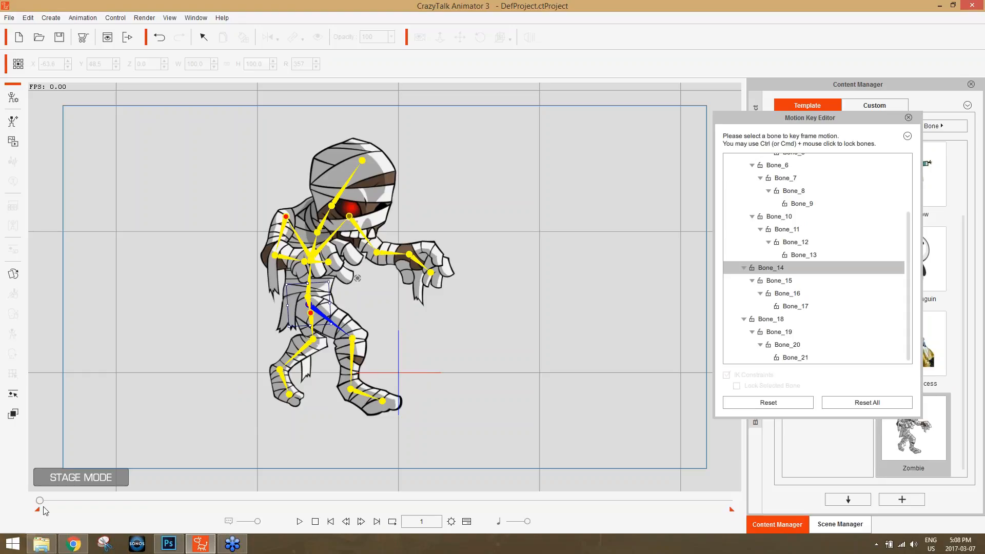
# At frame 20, rotate the Zombie's front thigh bone farther forward and its rear thigh bone slightly forward.
pyautogui.moveTo(40, 502); pyautogui.dragTo(46, 506)
pyautogui.moveTo(335, 314); pyautogui.dragTo(340, 309)
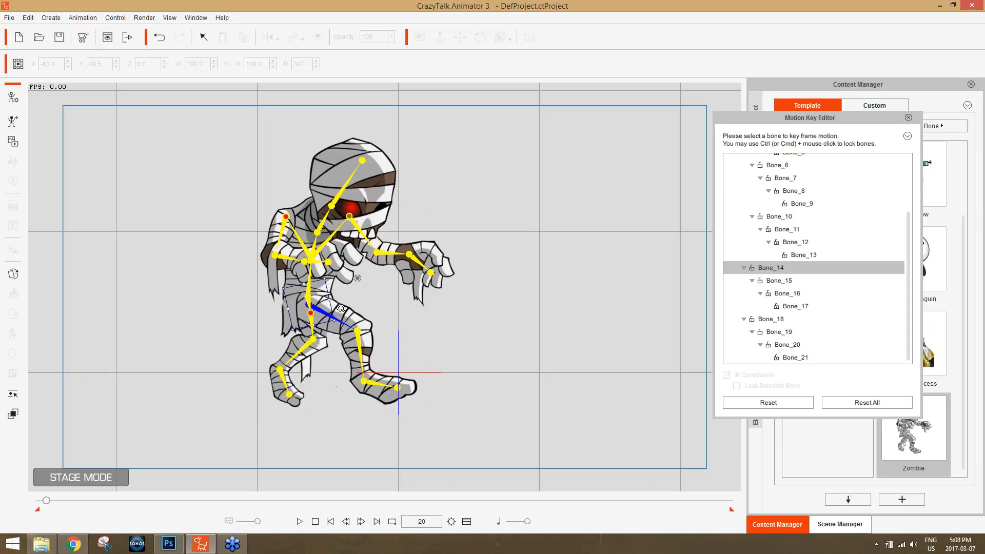
pyautogui.click(309, 328)
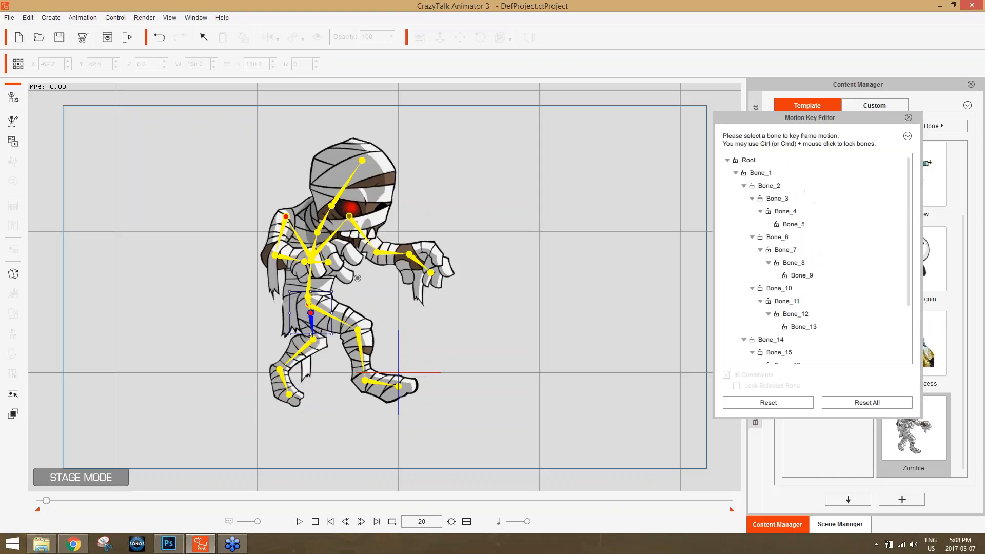
pyautogui.moveTo(337, 336)
pyautogui.mouseDown()
pyautogui.moveTo(333, 344)
pyautogui.moveTo(342, 338)
pyautogui.mouseUp()
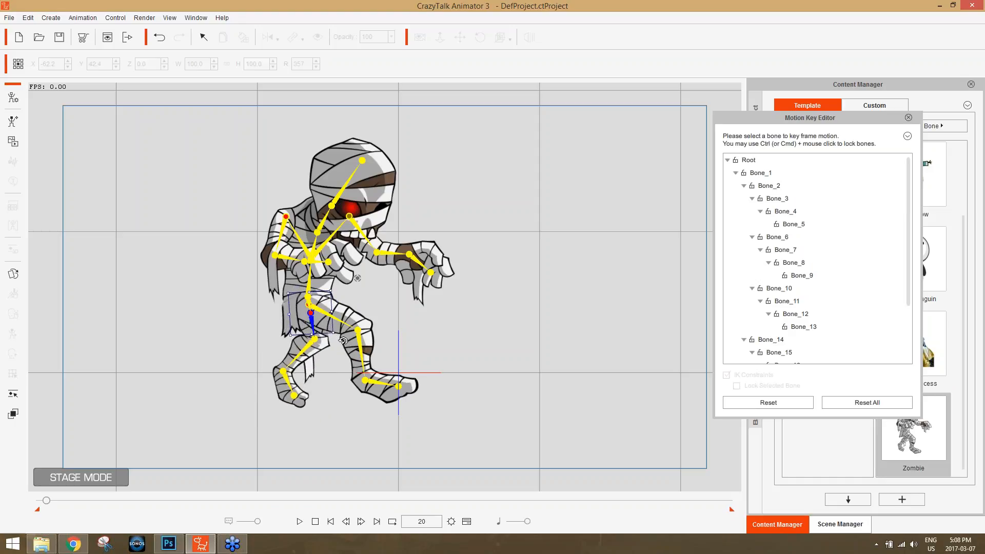
# At frame 47, swing the Zombie's rear thigh forward and its front thigh, Bone_14, backward.
pyautogui.moveTo(46, 501); pyautogui.dragTo(56, 506)
pyautogui.moveTo(337, 341); pyautogui.dragTo(358, 326)
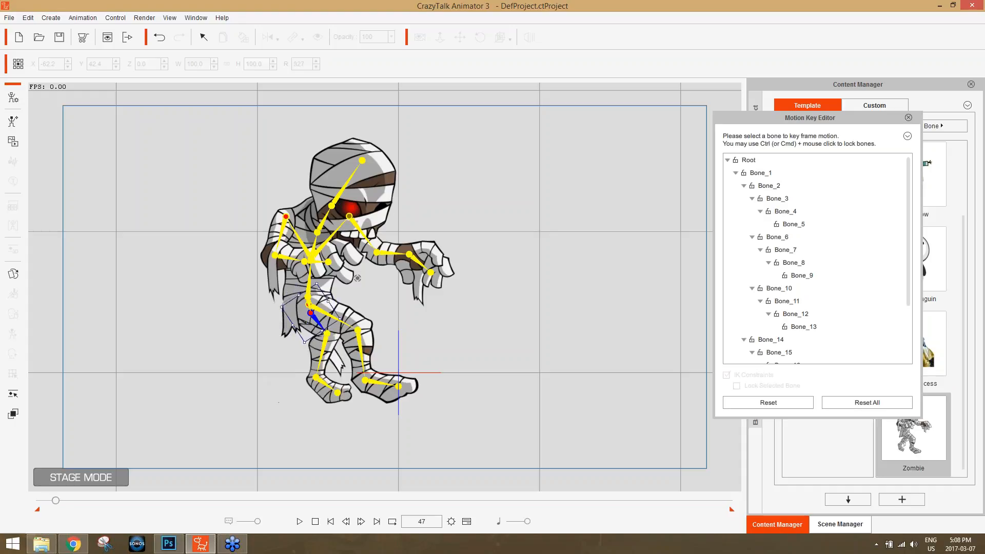
pyautogui.click(327, 318)
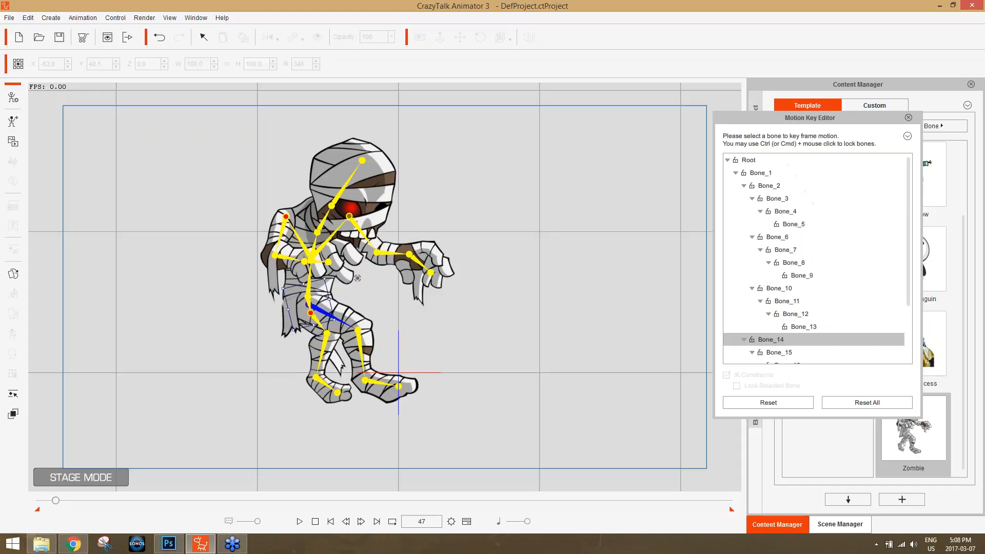
pyautogui.moveTo(342, 324); pyautogui.dragTo(326, 337)
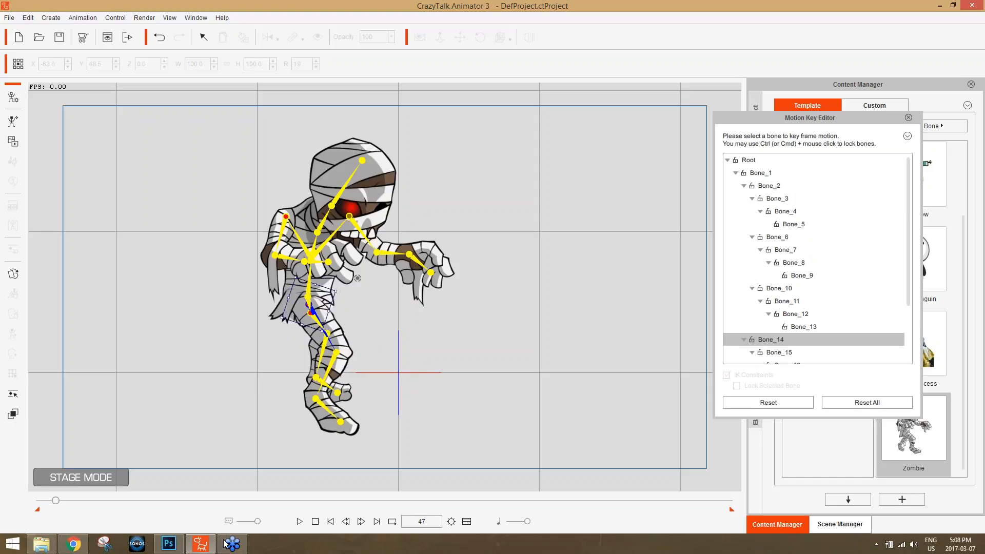
# At frame 83, swing Bone_14 far back and Bone_18 farther forward, and scrub the timeline back to frame 1.
pyautogui.moveTo(58, 506); pyautogui.dragTo(70, 506)
pyautogui.moveTo(340, 313)
pyautogui.mouseDown()
pyautogui.moveTo(322, 335)
pyautogui.moveTo(327, 319)
pyautogui.mouseUp()
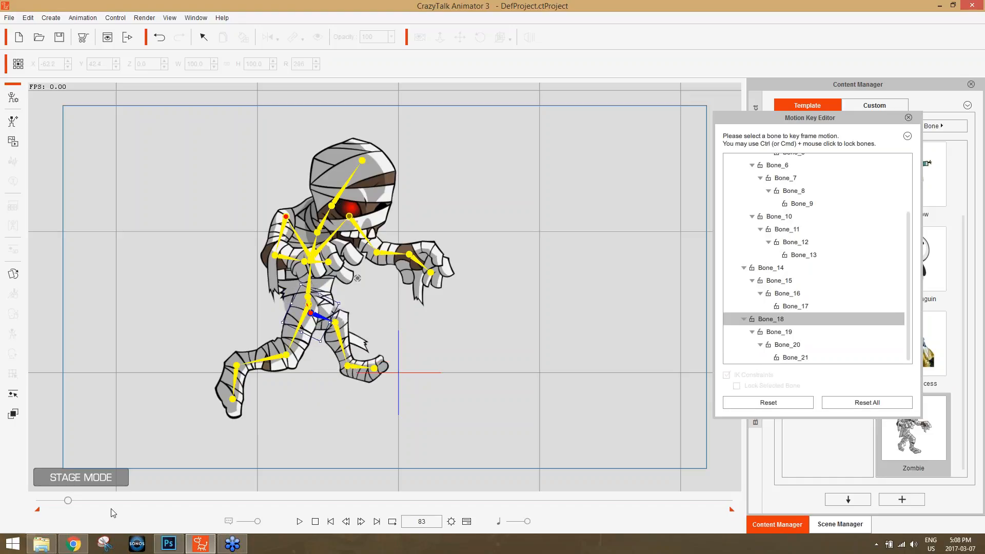
pyautogui.moveTo(67, 504)
pyautogui.mouseDown()
pyautogui.moveTo(35, 508)
pyautogui.moveTo(61, 506)
pyautogui.mouseUp()
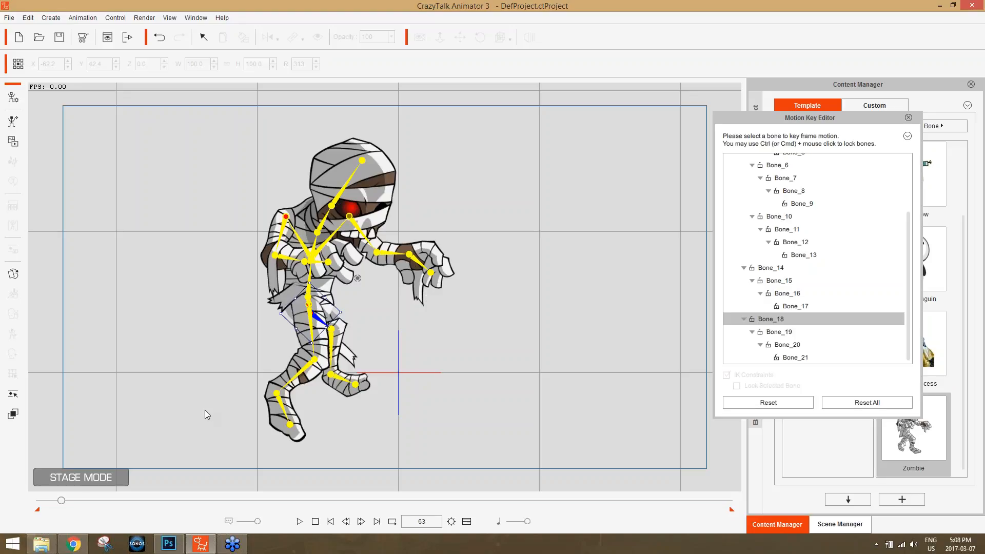
pyautogui.moveTo(62, 501); pyautogui.dragTo(20, 502)
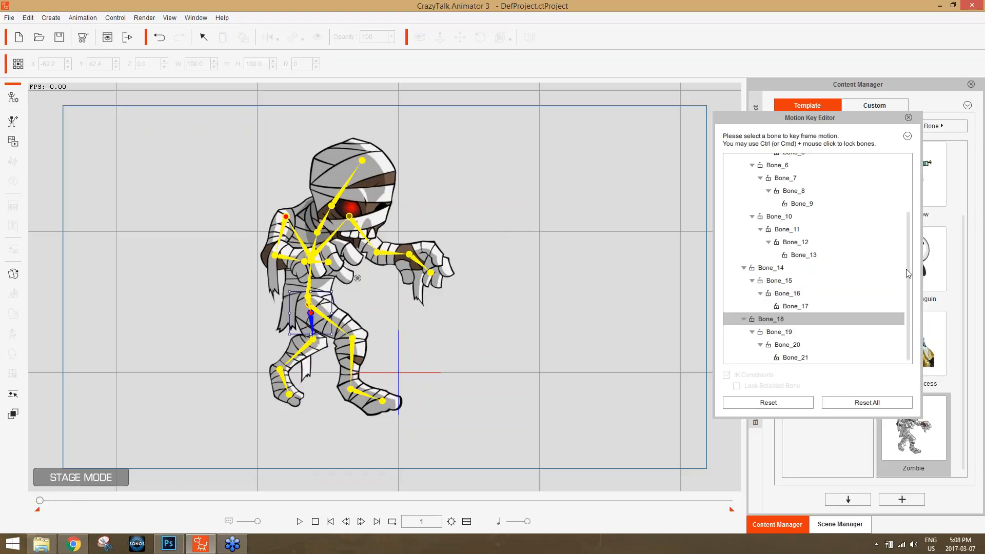
pyautogui.click(982, 170)
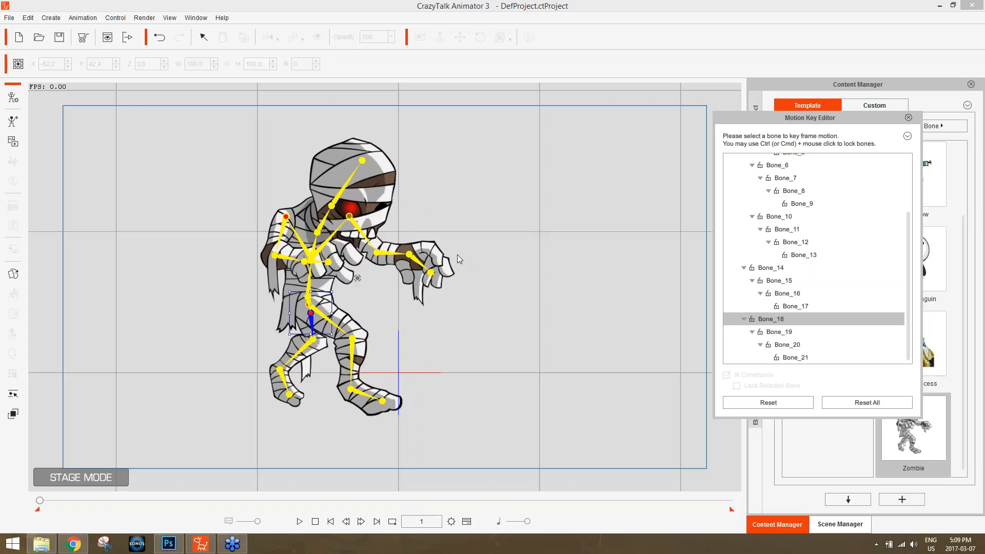
pyautogui.click(518, 7)
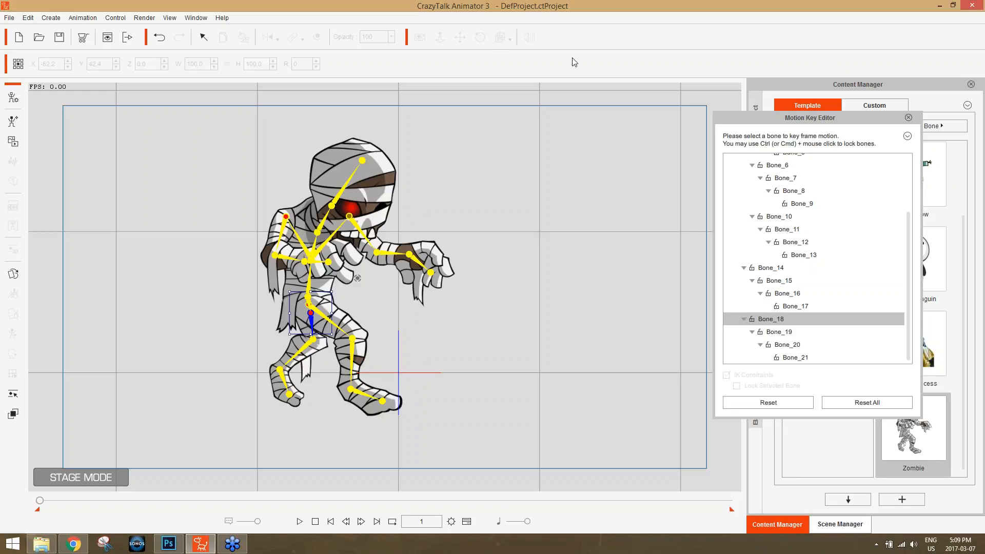
pyautogui.click(681, 132)
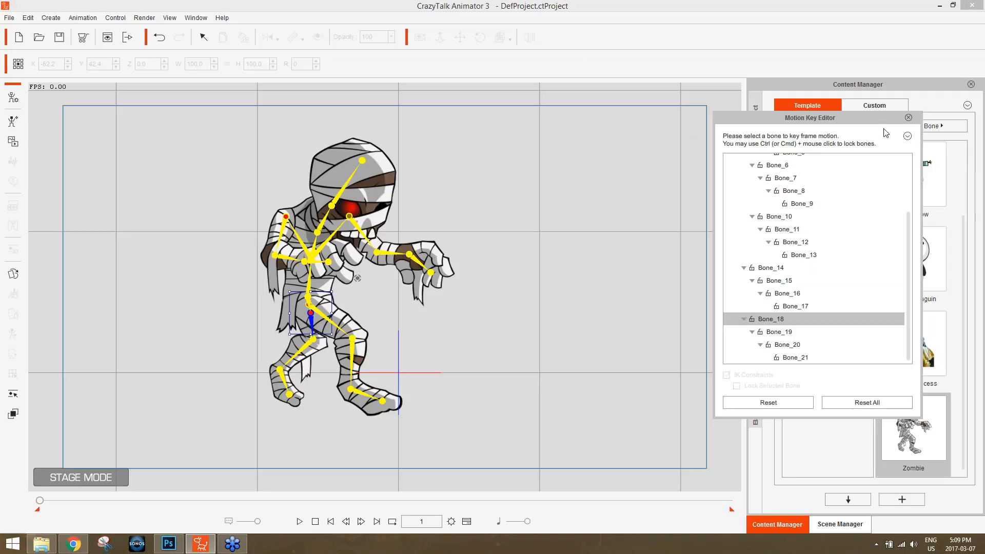
# Close the Motion Key Editor and place the Elastic Folks_Male_01_F character from the G3 Human templates in front of the Zombie.
pyautogui.click(908, 119)
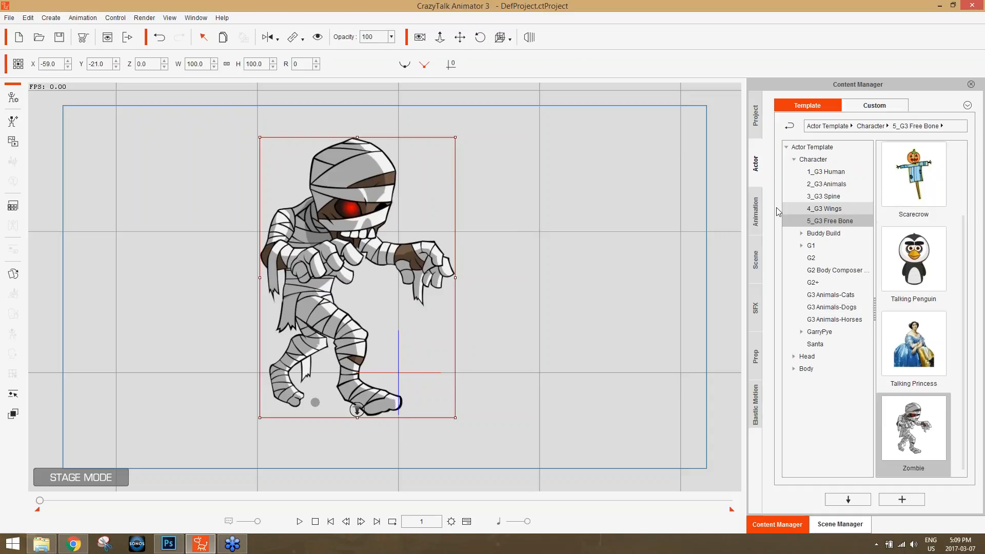
pyautogui.click(826, 184)
pyautogui.click(826, 172)
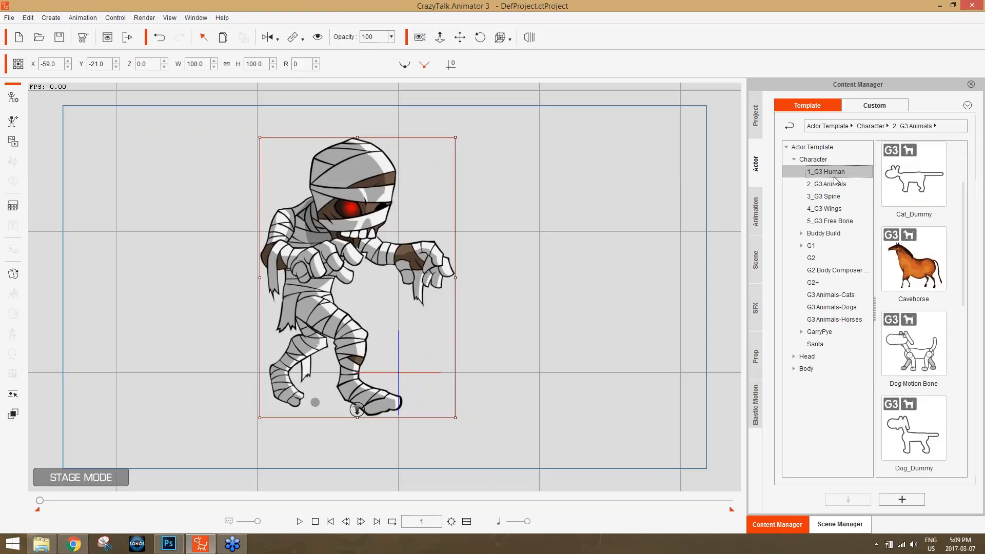
pyautogui.scroll(-5, 918, 308)
pyautogui.click(915, 279)
pyautogui.moveTo(914, 280); pyautogui.dragTo(617, 304)
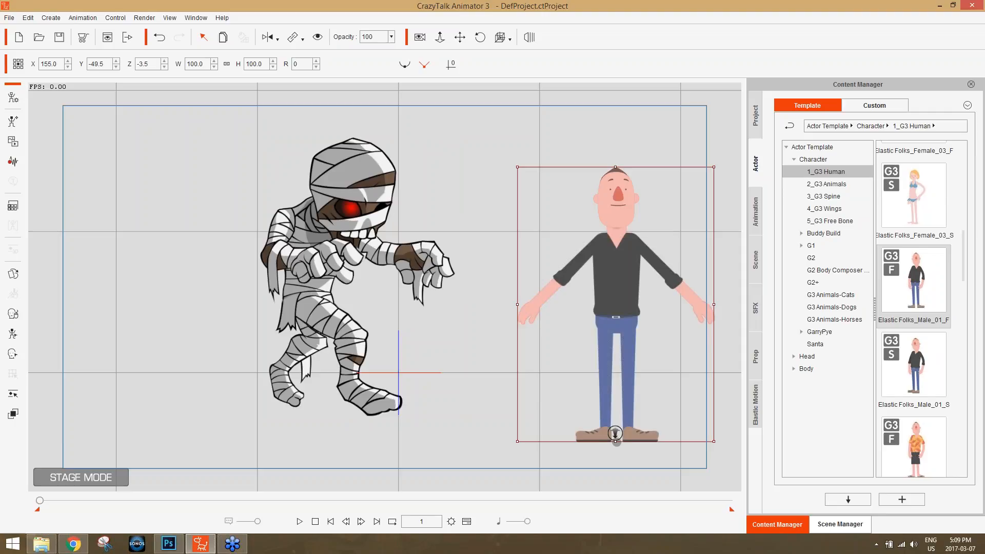
# Open the Elastic Folks male character in Composer mode for a close look at his upper body.
pyautogui.click(11, 97)
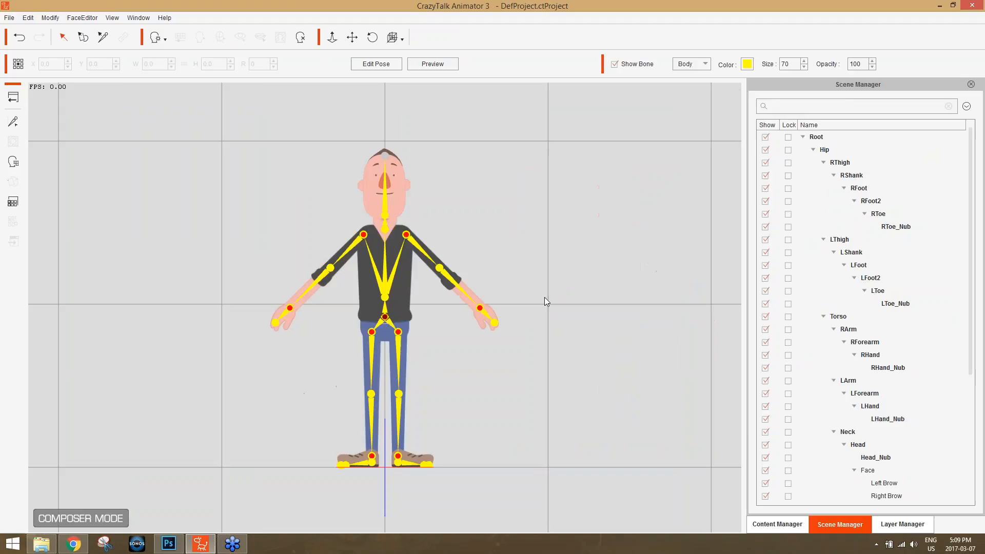
pyautogui.moveTo(550, 362); pyautogui.dragTo(479, 108)
pyautogui.moveTo(546, 149); pyautogui.dragTo(560, 315)
pyautogui.scroll(-5, 561, 315)
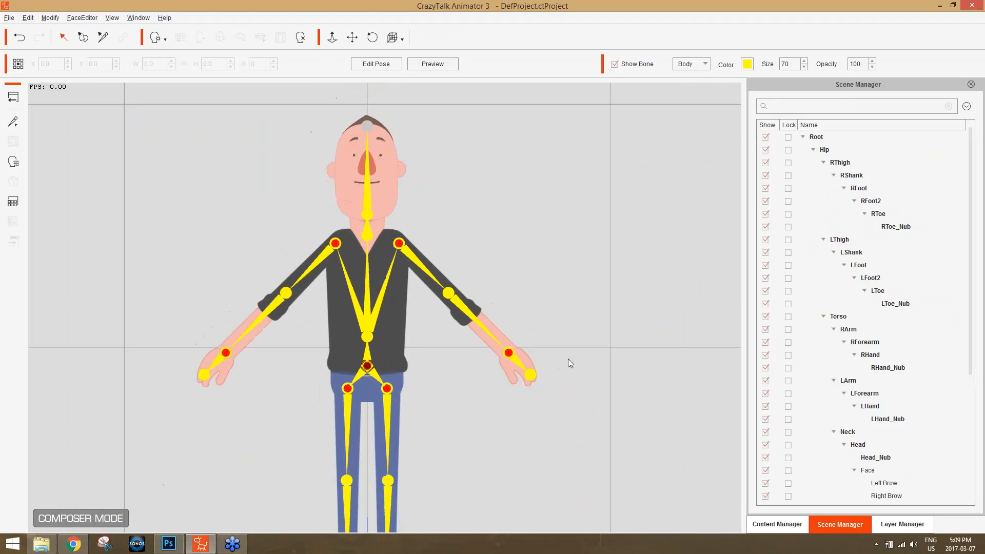
# Attach the custom Glove prop to the character's left hand bone.
pyautogui.click(790, 526)
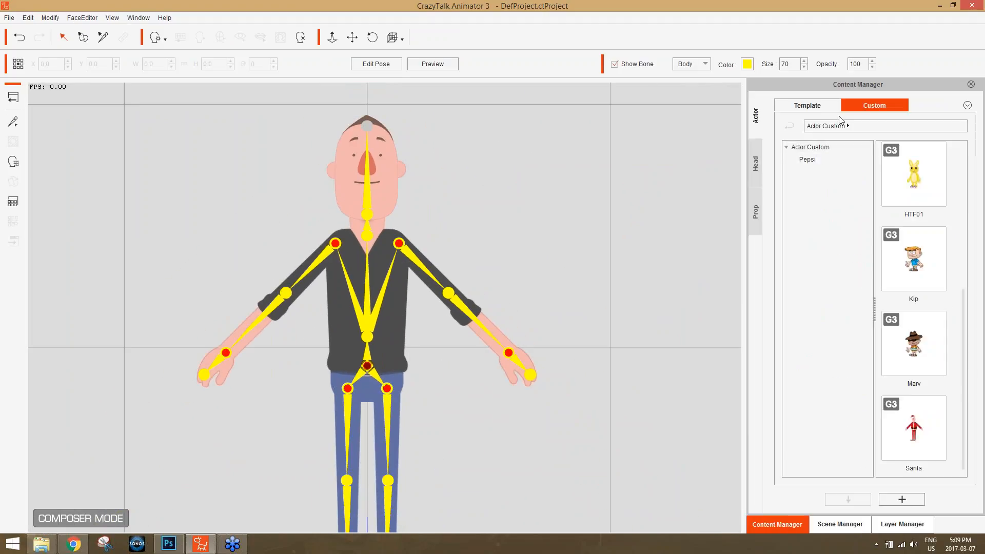
pyautogui.click(762, 209)
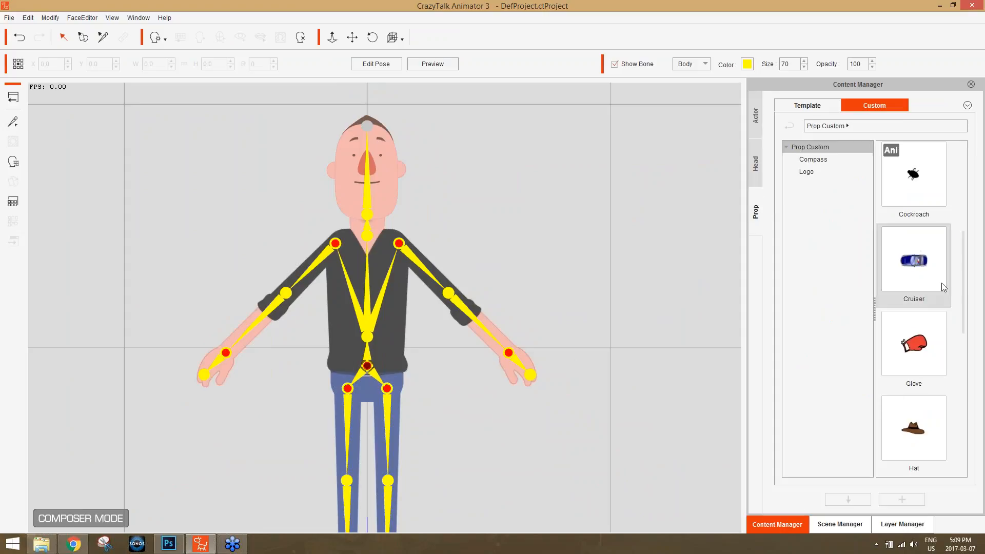
pyautogui.scroll(-3, 950, 271)
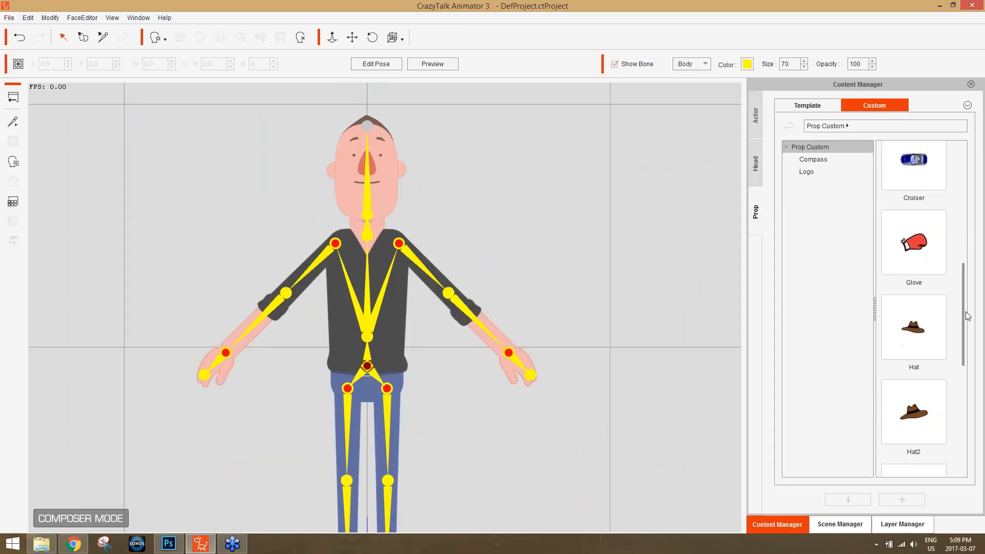
pyautogui.click(921, 245)
pyautogui.moveTo(921, 245); pyautogui.dragTo(520, 363)
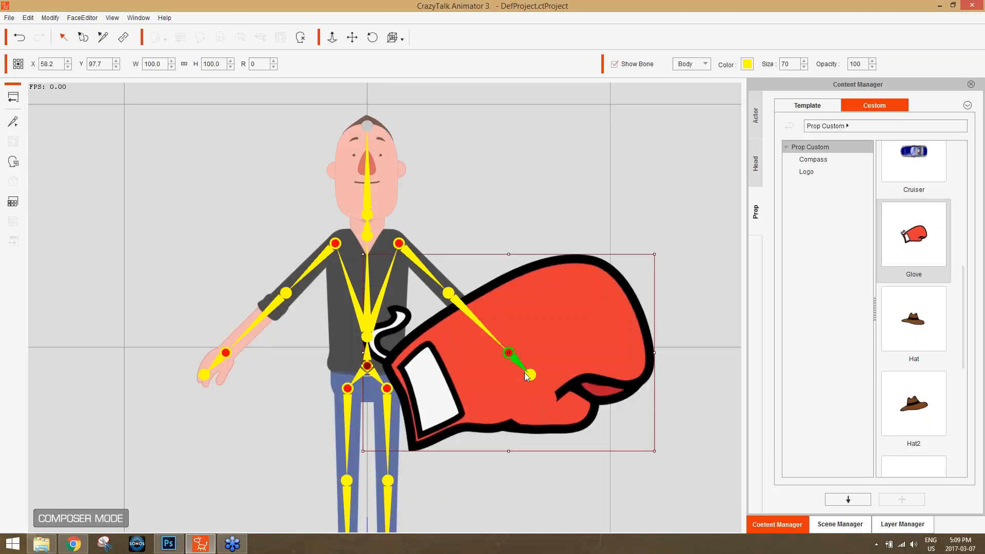
# Scale the boxing glove to 22.2 in width and height, rotate it to 56 degrees, and position it over the left hand.
pyautogui.moveTo(667, 456); pyautogui.dragTo(487, 506)
pyautogui.moveTo(668, 418); pyautogui.dragTo(533, 404)
pyautogui.moveTo(530, 360); pyautogui.dragTo(553, 375)
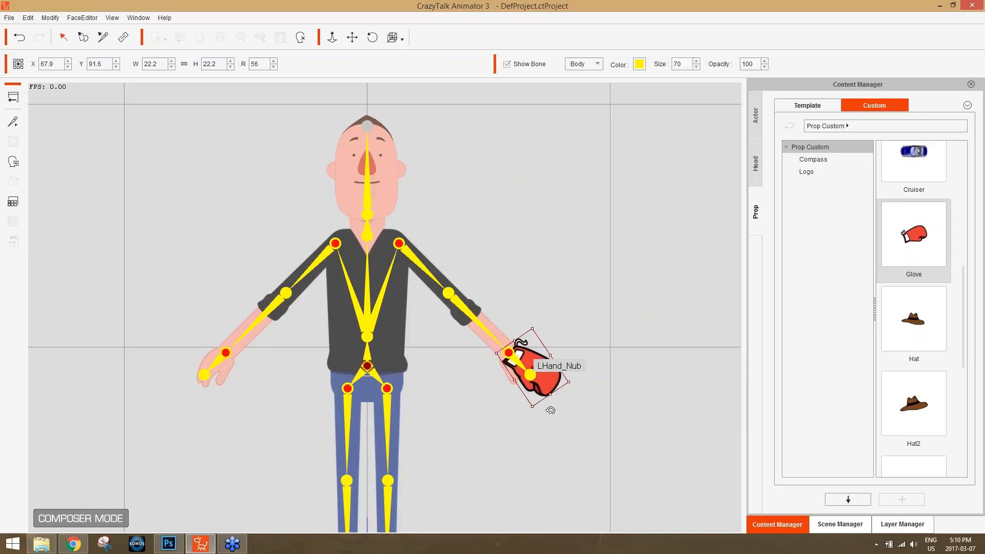
# Scale the boxing glove to 26.0 in width and height, rotate it to 69 degrees, center it over the left hand, and hide the bones.
pyautogui.moveTo(550, 409); pyautogui.dragTo(539, 408)
pyautogui.moveTo(547, 375)
pyautogui.mouseDown()
pyautogui.moveTo(536, 374)
pyautogui.moveTo(565, 392)
pyautogui.moveTo(544, 384)
pyautogui.mouseUp()
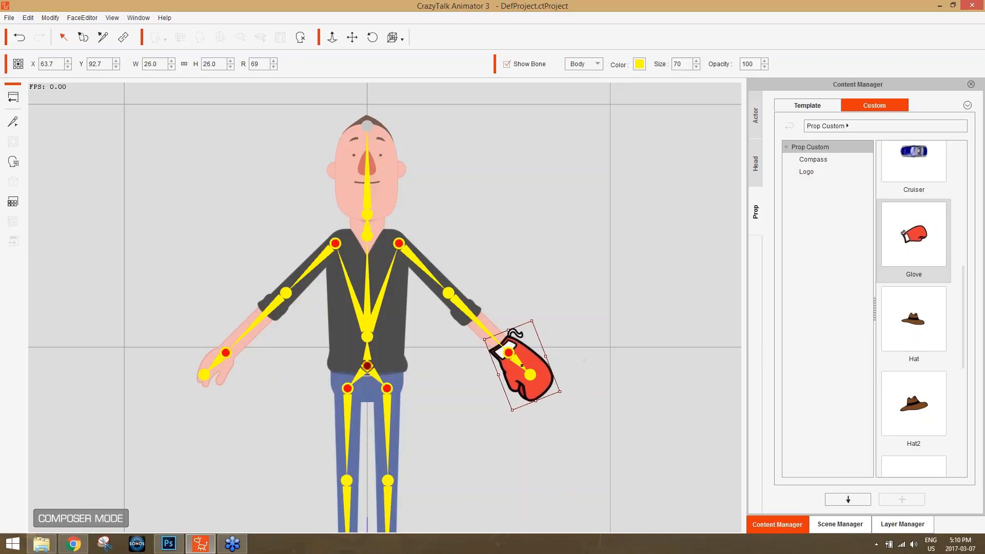
pyautogui.click(507, 65)
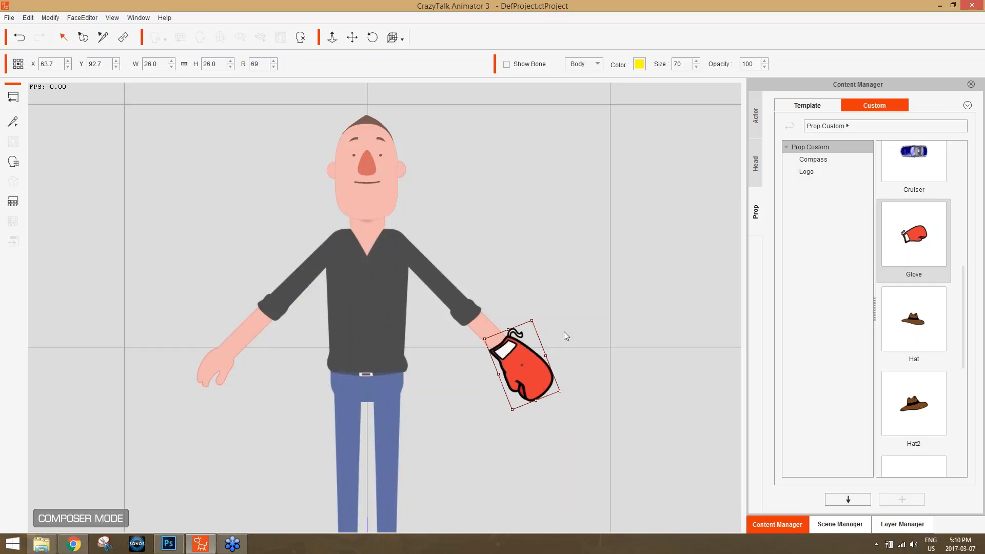
# Preview the rig by pulling the gloved left hand outward and upward to test the attachment, and exit the preview.
pyautogui.click(457, 292)
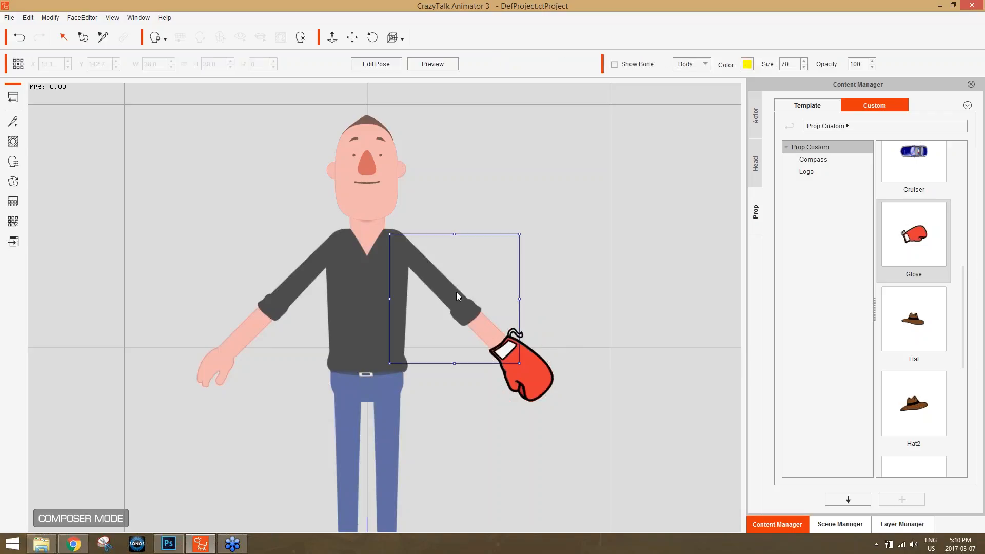
pyautogui.click(427, 64)
pyautogui.moveTo(520, 367); pyautogui.dragTo(589, 353)
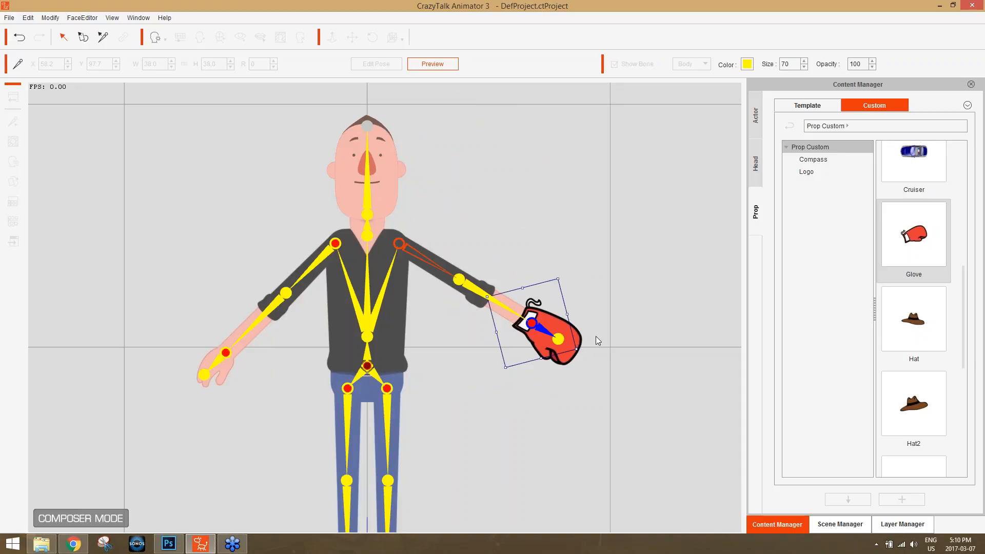
pyautogui.click(432, 64)
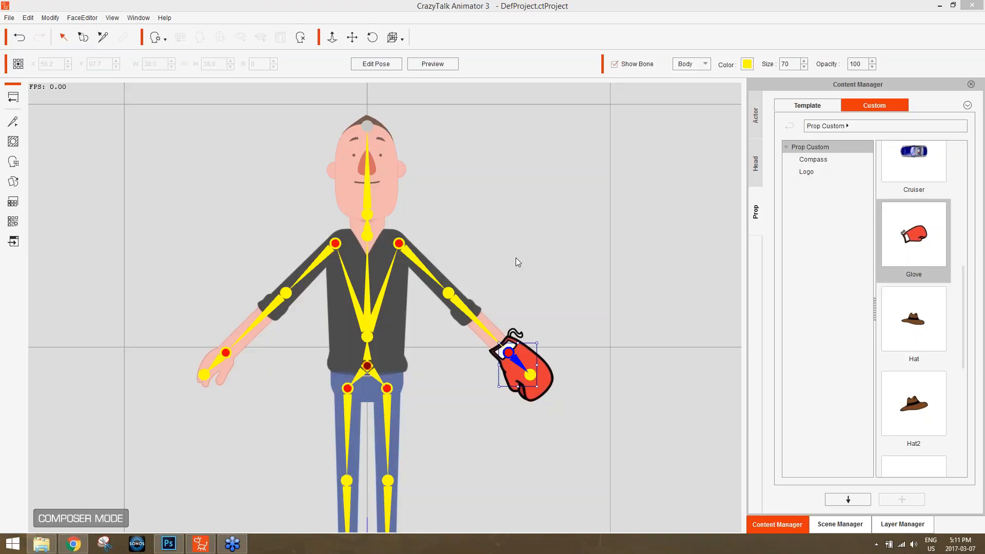
# Switch to Chrome, open YouTube, and search for "reallusion".
pyautogui.click(74, 544)
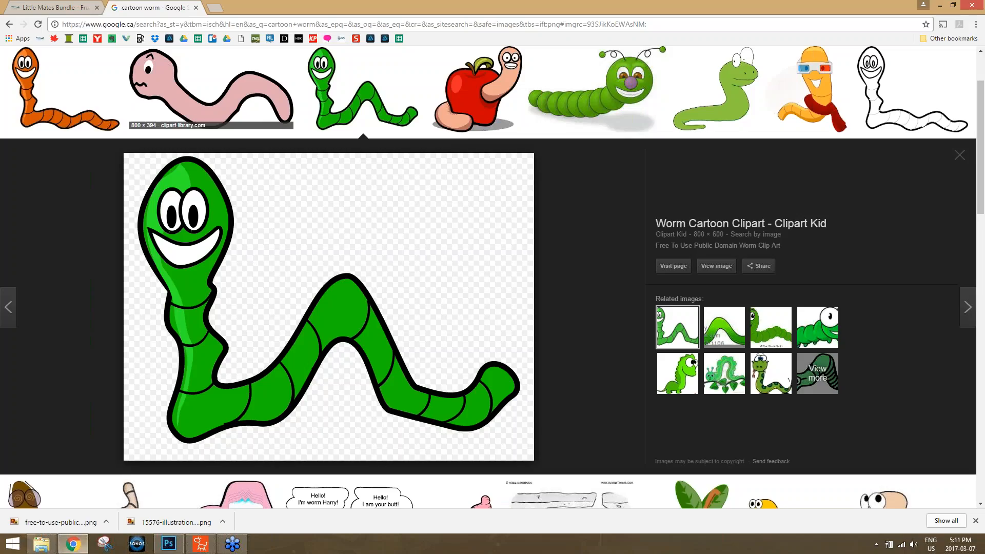
pyautogui.hotkey('ctrl', 'l')
pyautogui.write('you')
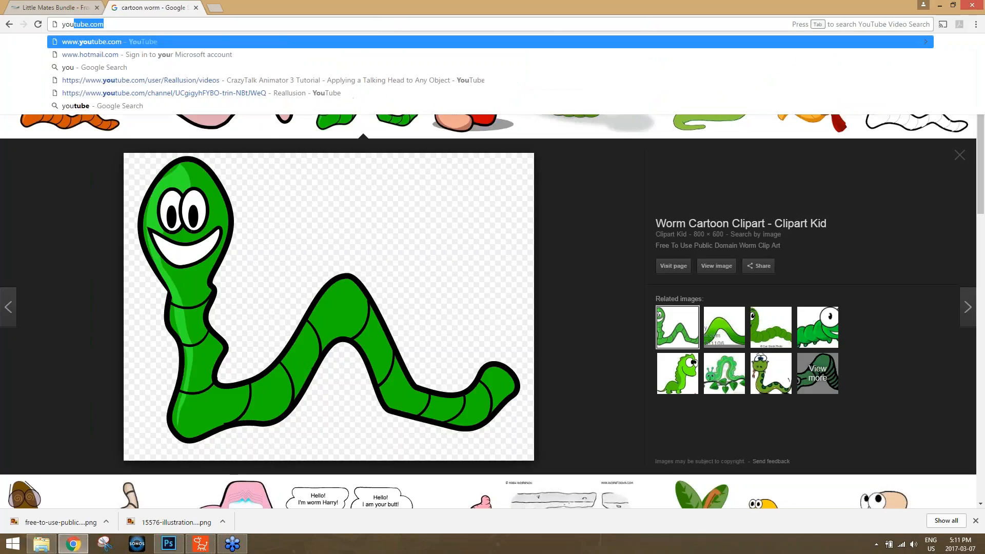
pyautogui.press('Return')
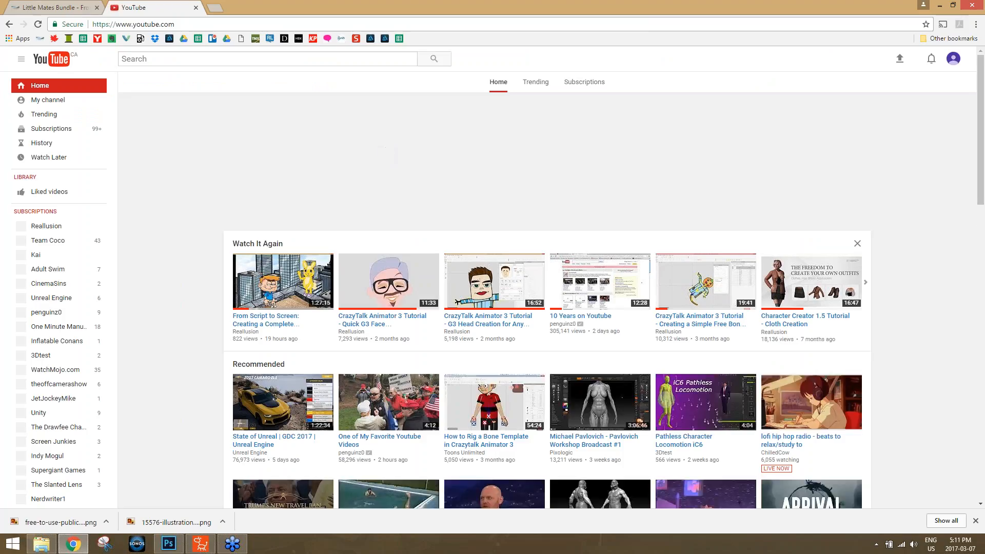
pyautogui.write('reallusion')
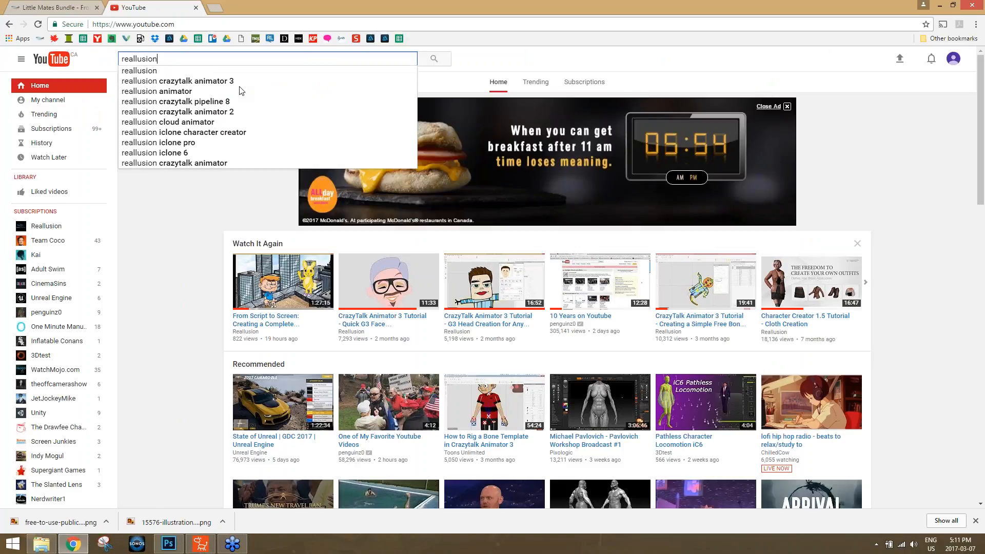
pyautogui.press('Return')
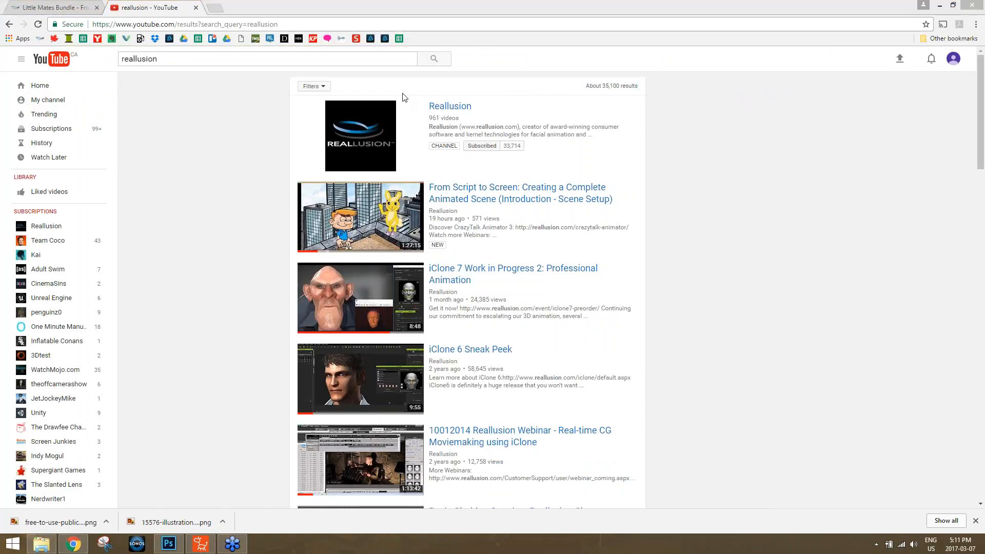
# Open the Reallusion channel's video list, load more uploads, and locate the tutorial on creating a simple free bone character.
pyautogui.click(446, 108)
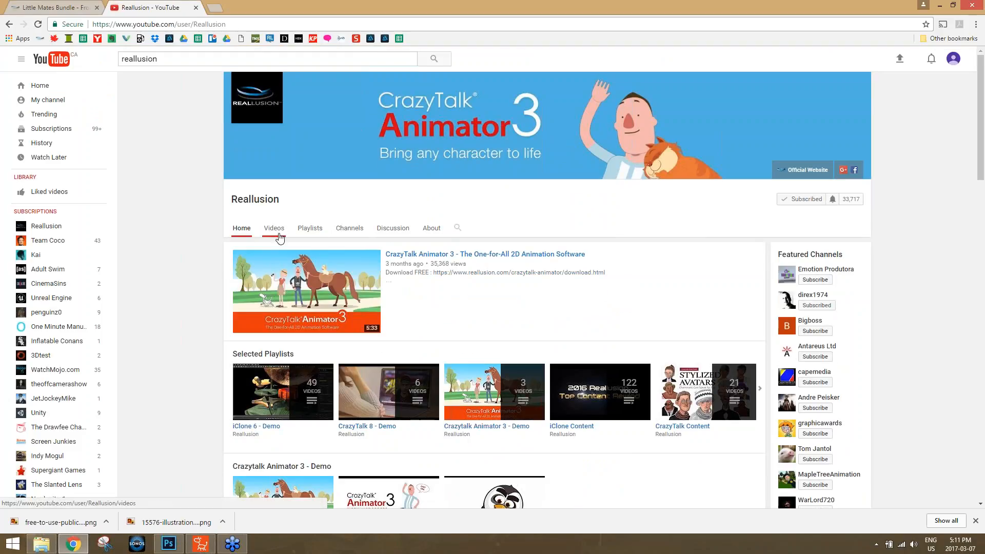
pyautogui.click(280, 237)
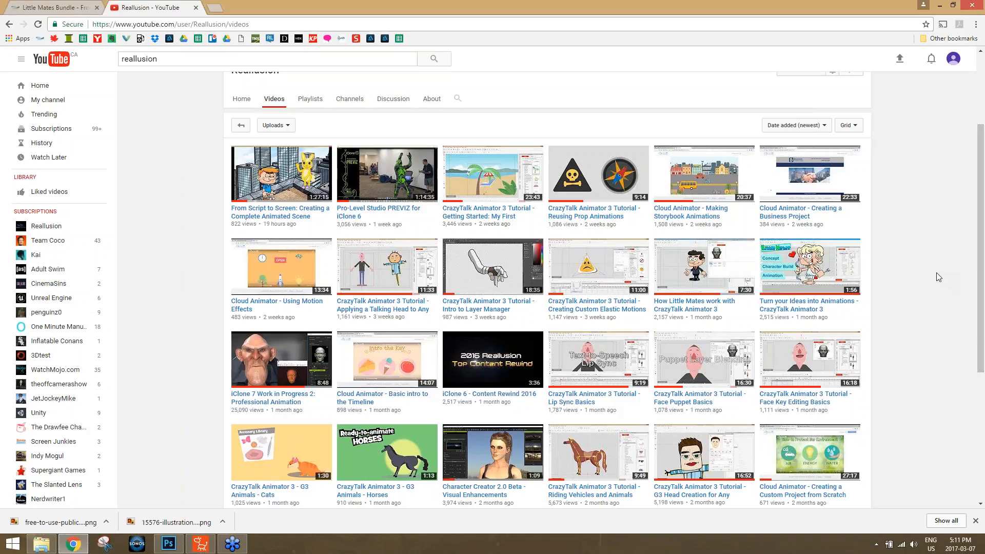
pyautogui.scroll(-3, 924, 280)
pyautogui.scroll(-1, 923, 281)
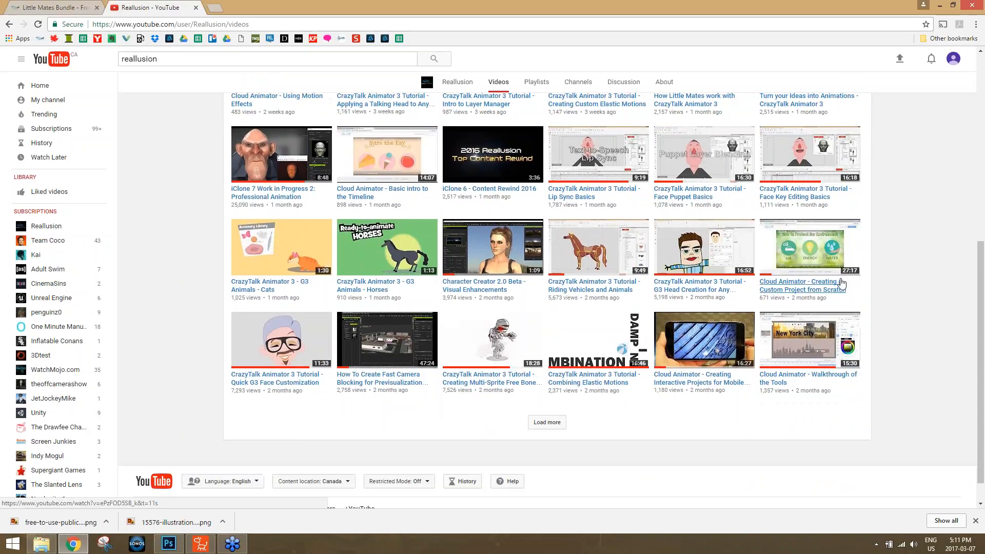
pyautogui.click(549, 424)
pyautogui.scroll(-3, 955, 272)
pyautogui.scroll(-1, 924, 278)
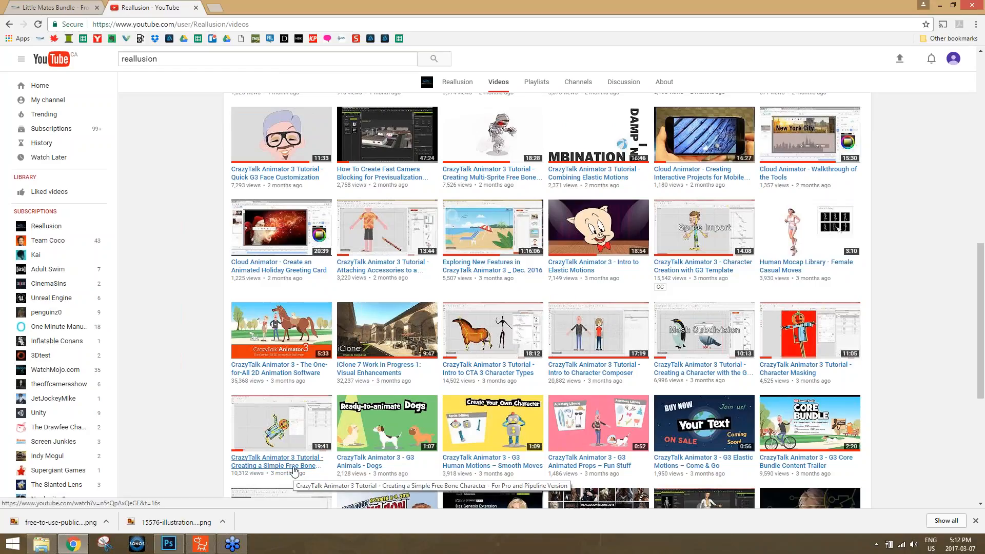
pyautogui.scroll(-3, 202, 394)
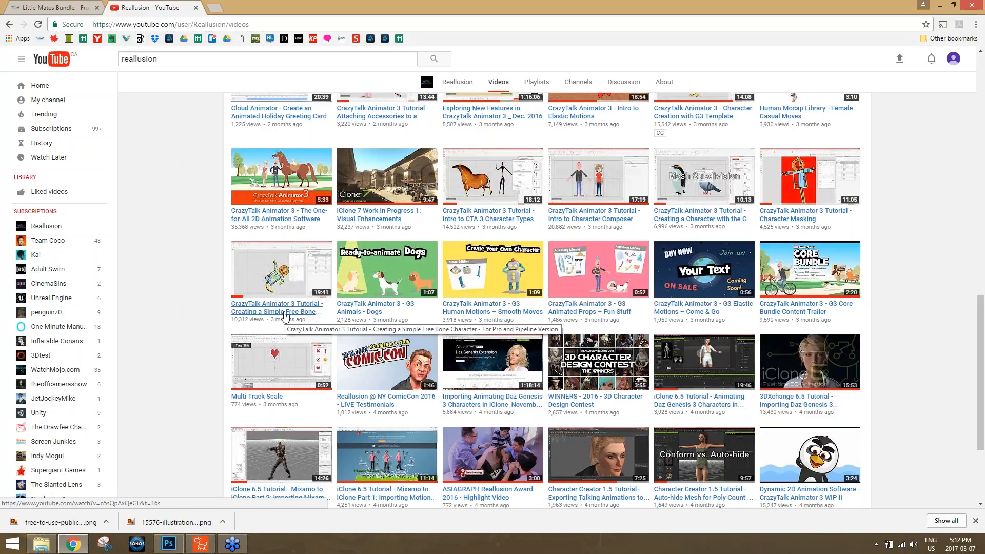
pyautogui.scroll(1, 285, 315)
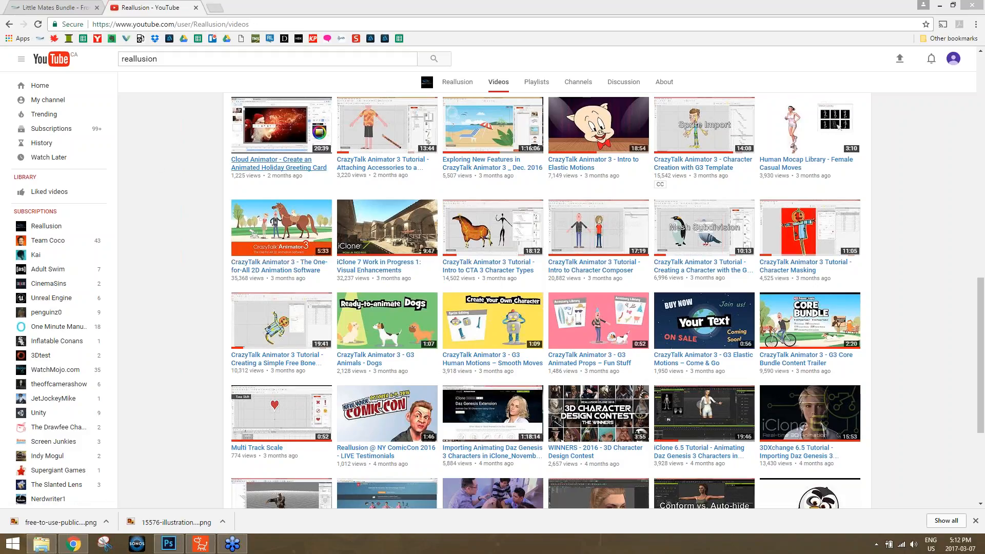
# Open the channel's CrazyTalk Animator 3 Tutorials playlist and play "Photo Viking G3 front character - Part I", skipping the ad.
pyautogui.click(536, 84)
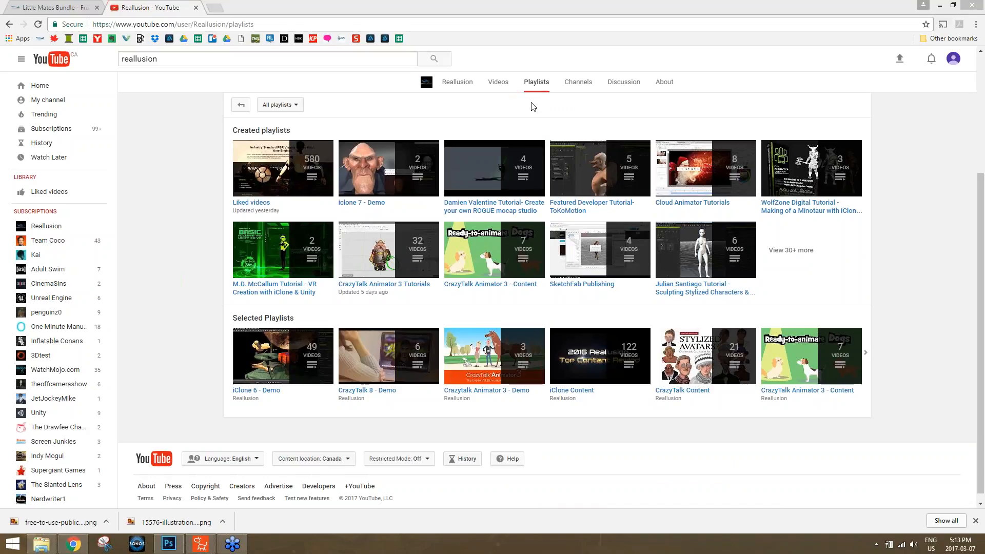
pyautogui.click(391, 286)
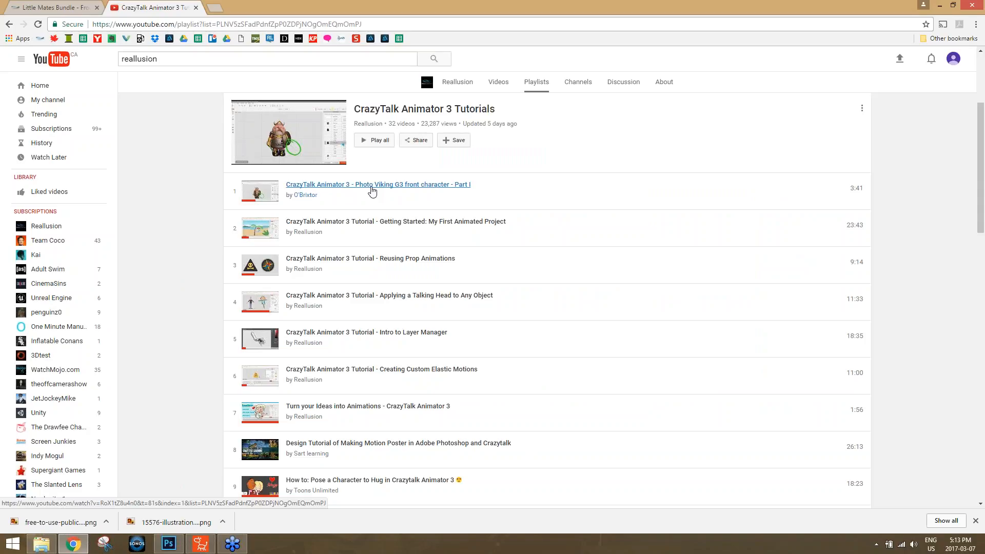
pyautogui.click(372, 186)
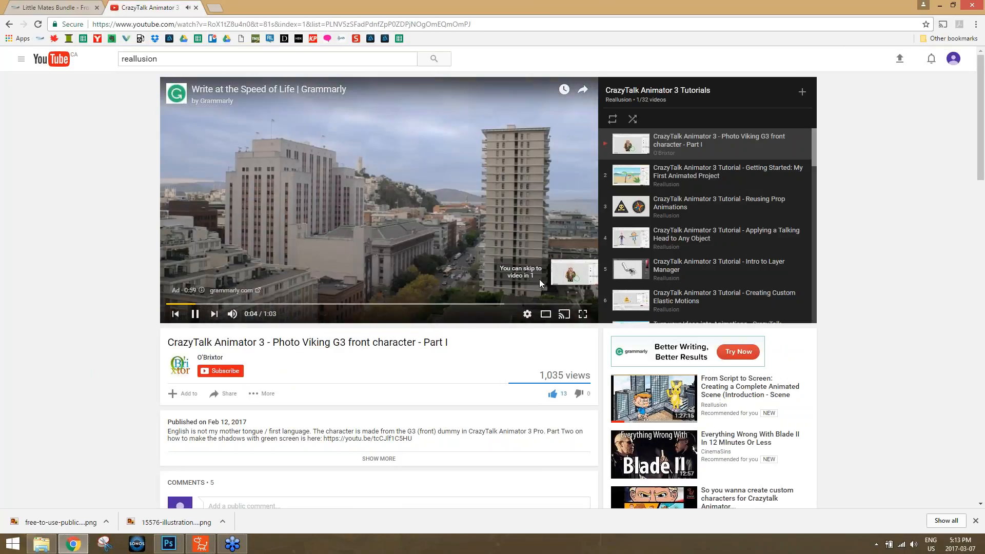
pyautogui.click(566, 273)
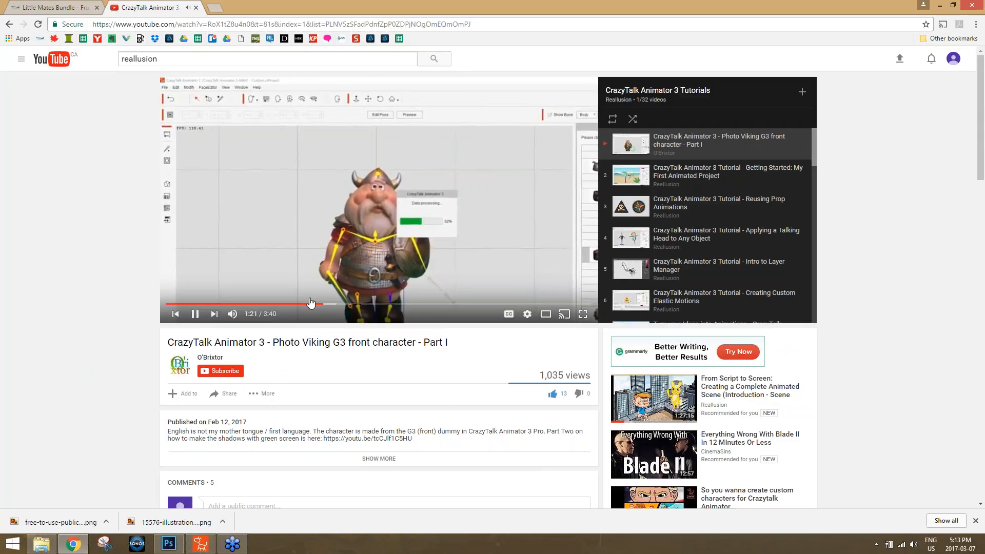
# Mute the Viking character video and jump to 0:42, followed by a point further ahead.
pyautogui.click(226, 314)
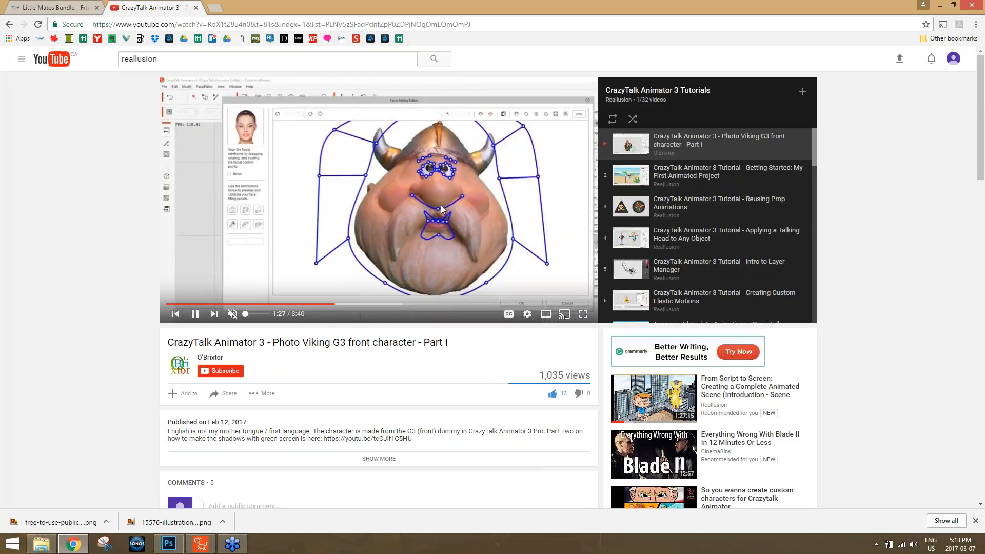
pyautogui.click(248, 304)
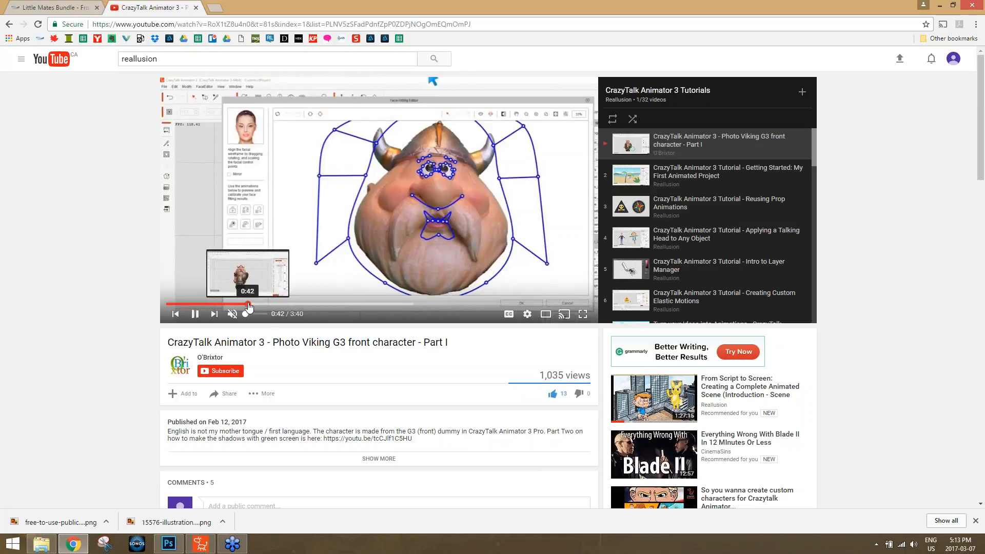
pyautogui.click(392, 304)
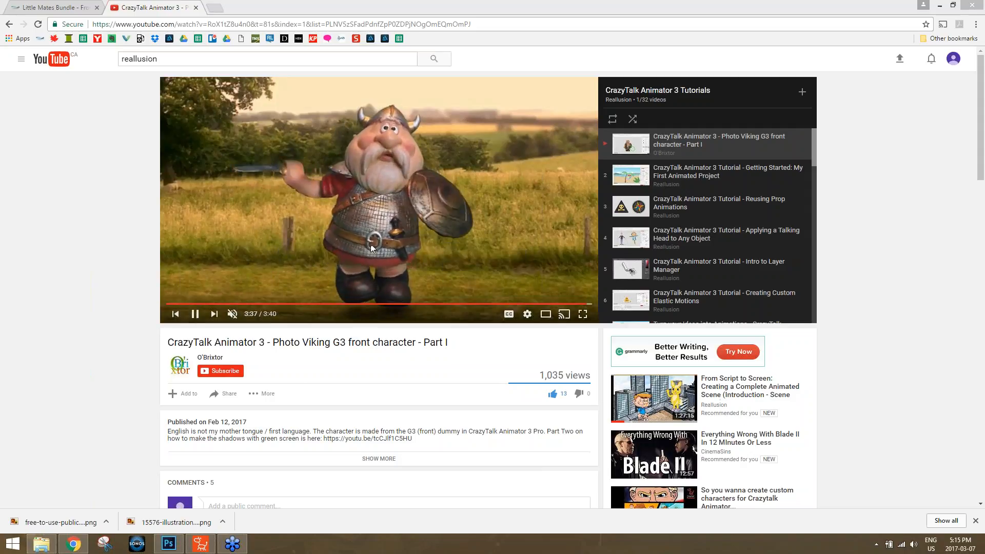
# Switch to Photoshop and view the rabbit character in the Untitled-1 and Step_2.psd documents.
pyautogui.moveTo(173, 546)
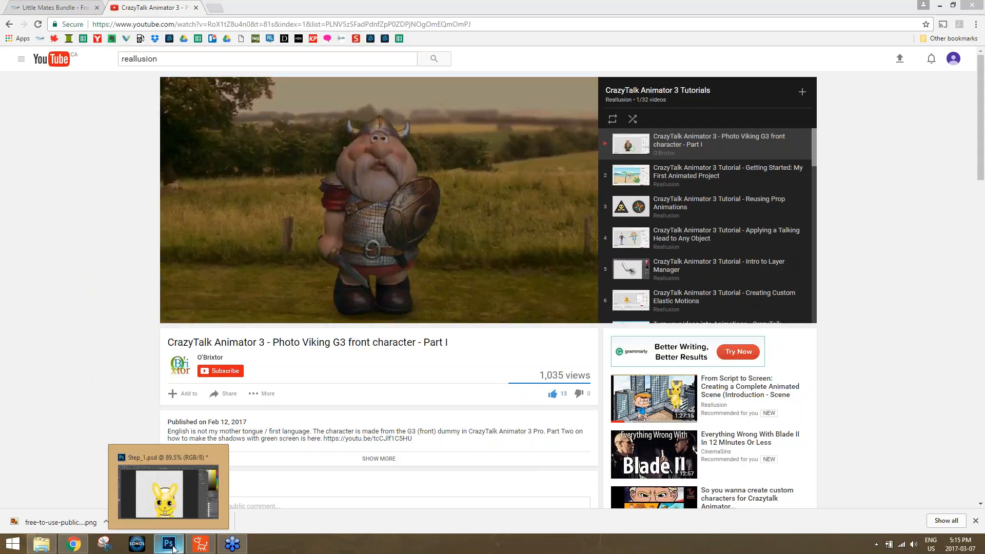
pyautogui.click(173, 544)
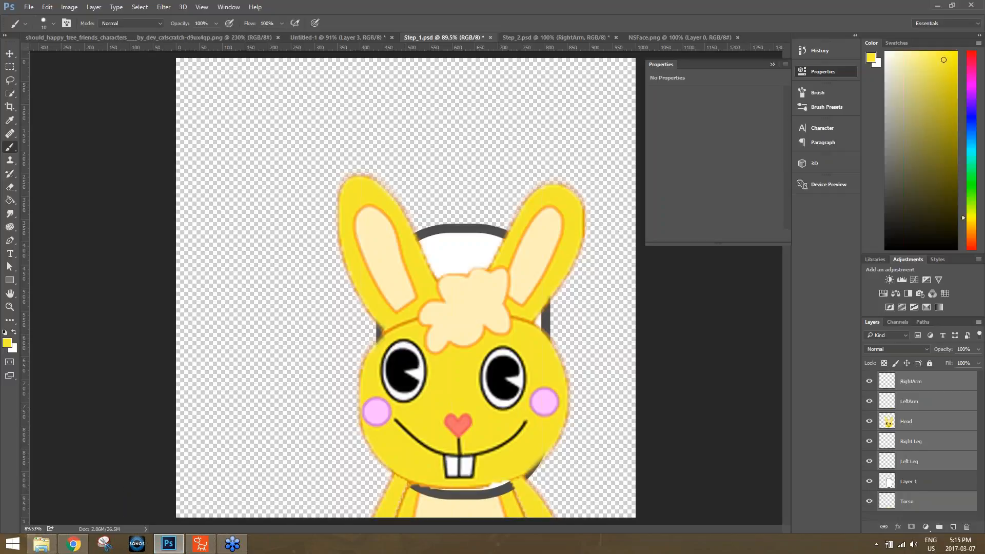
pyautogui.click(336, 38)
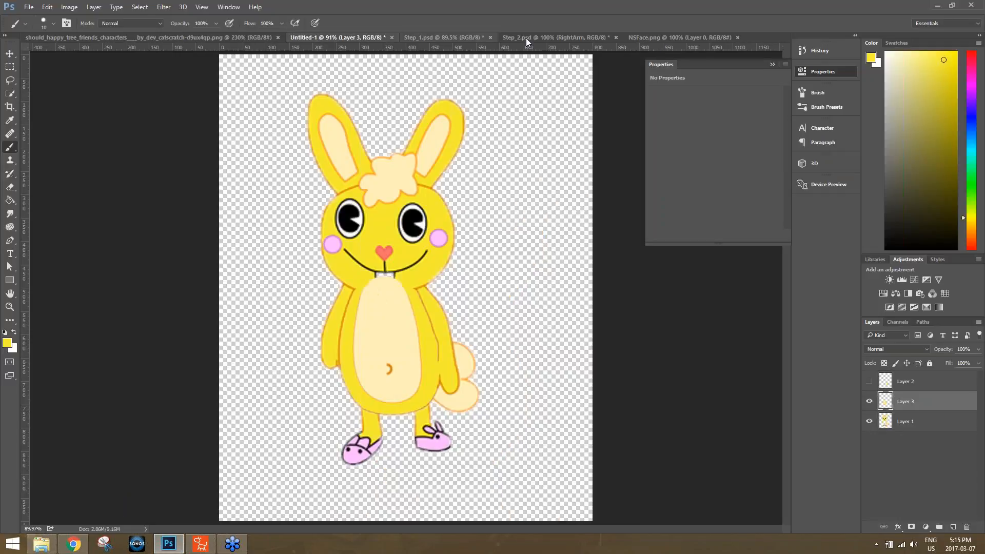
pyautogui.click(543, 38)
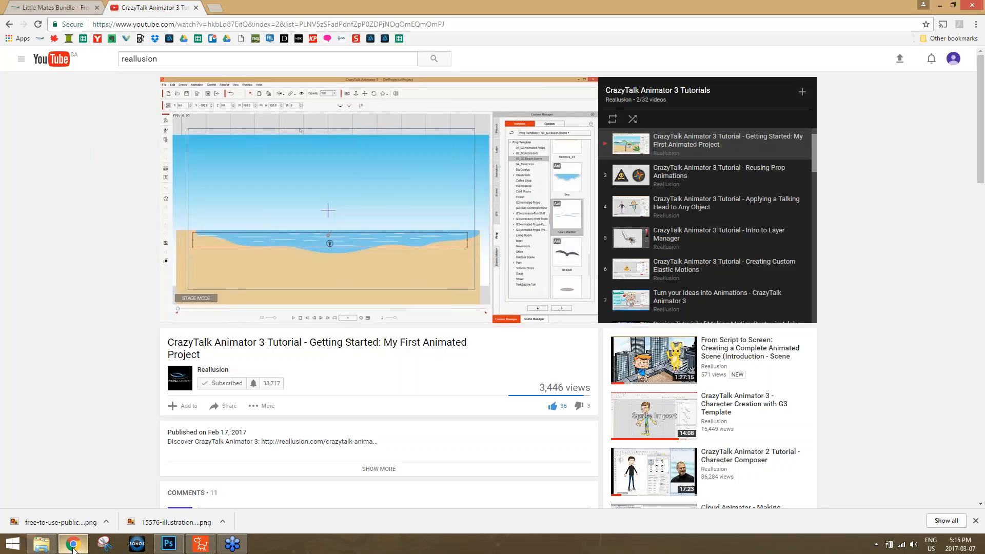
# Switch back to Chrome and return to the CrazyTalk Animator 3 Tutorials playlist page.
pyautogui.click(74, 544)
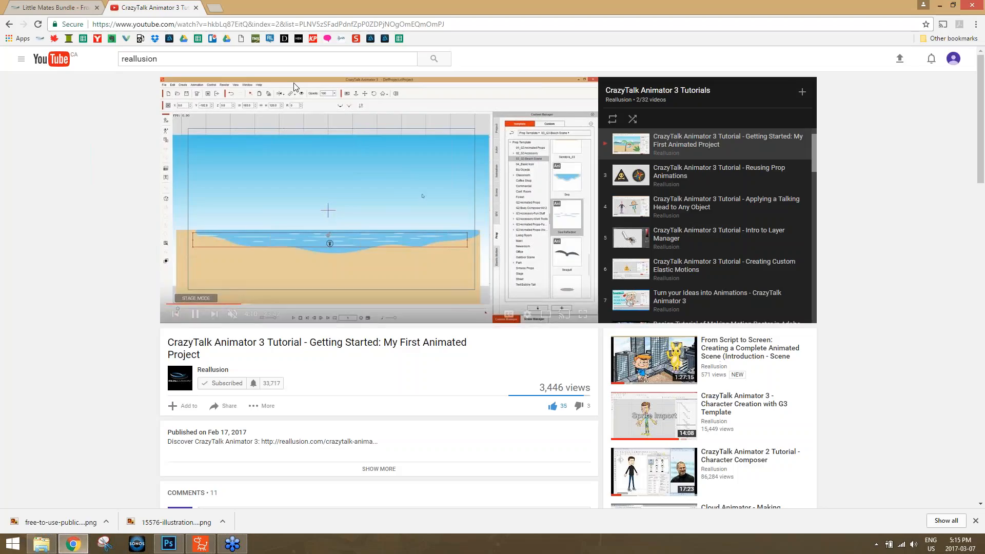
pyautogui.click(9, 25)
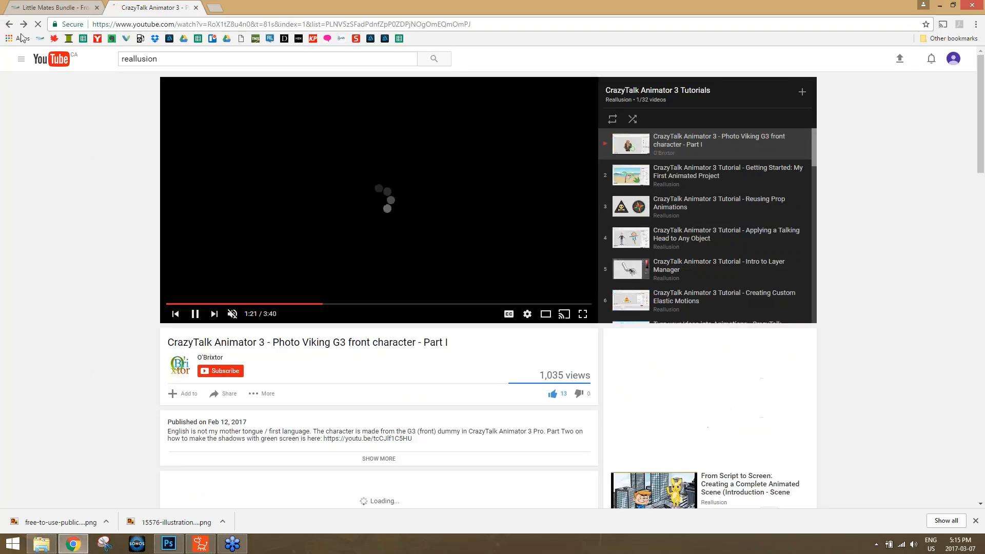
pyautogui.click(9, 25)
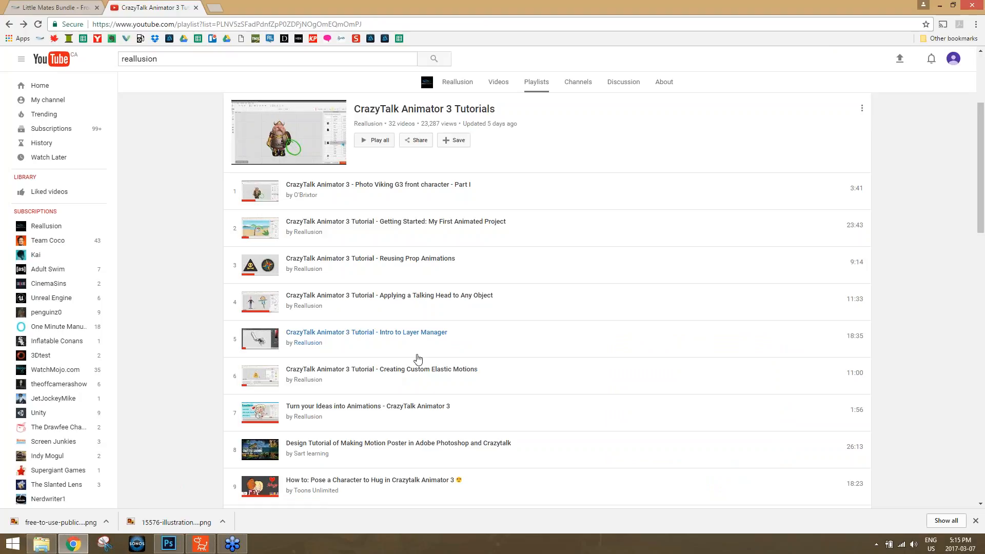
# Find "CrazyTalk Animator 3 - Character Creation with G3 Template" in the playlist, open it in a new browser tab, and pause it.
pyautogui.scroll(-5, 441, 356)
pyautogui.scroll(-4, 441, 360)
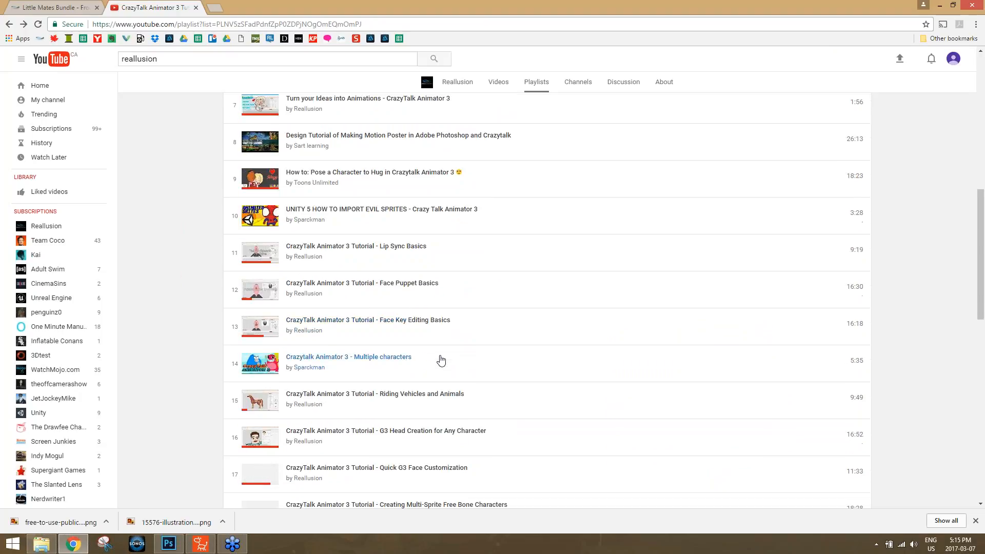
pyautogui.scroll(-5, 392, 329)
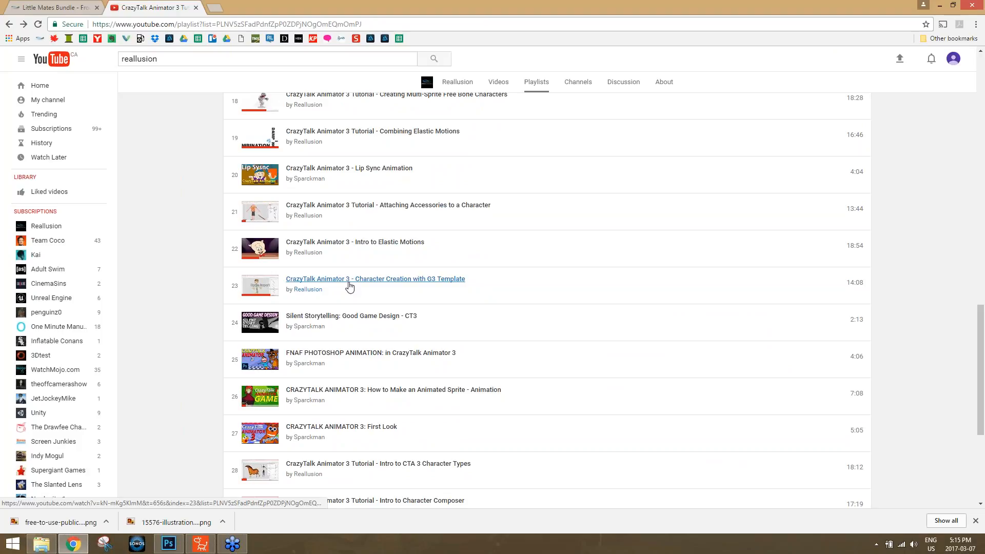
pyautogui.rightClick(349, 286)
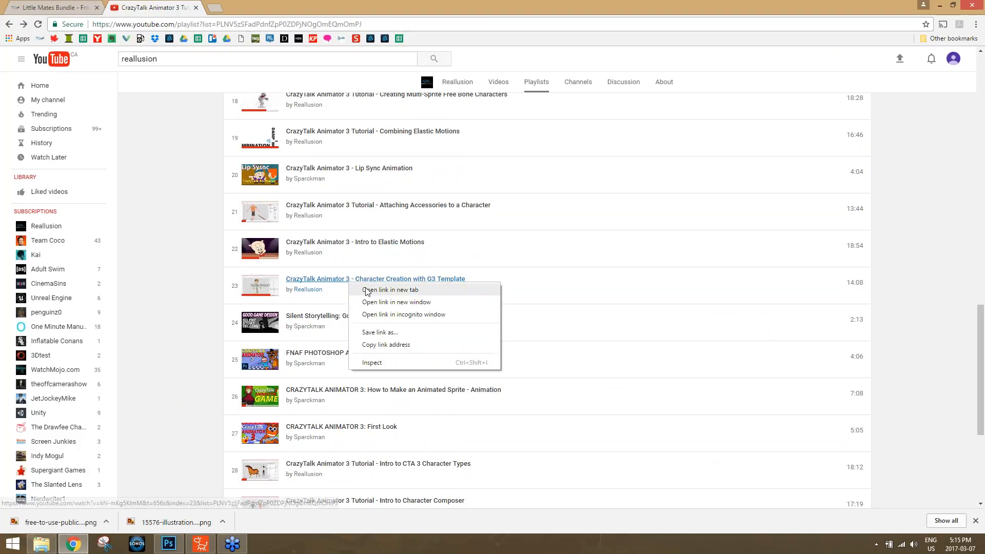
pyautogui.click(380, 289)
pyautogui.hotkey('ctrl', 'Tab')
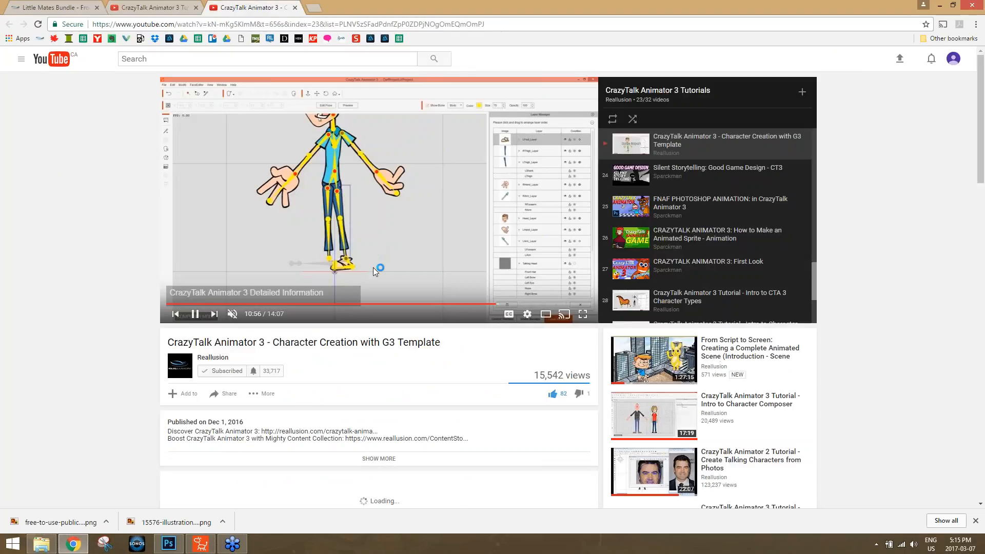
pyautogui.click(194, 315)
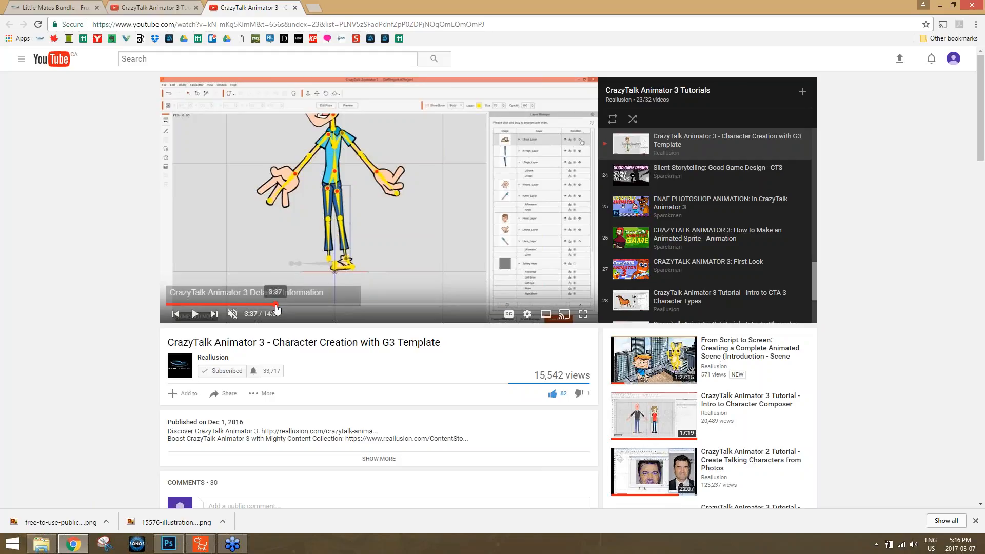
# Play the G3 Template character creation video and skip through its bone setup section up to about 4:57.
pyautogui.click(278, 304)
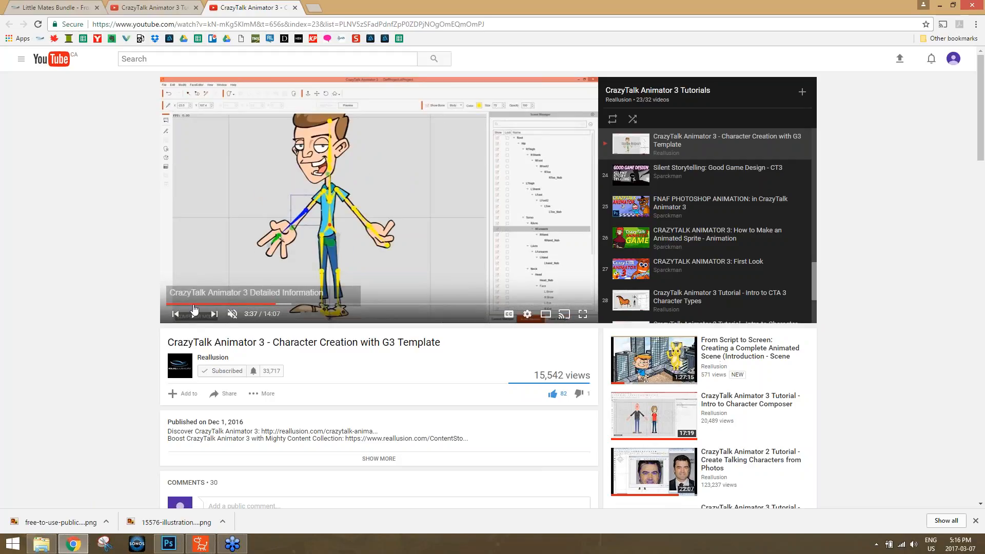
pyautogui.click(194, 305)
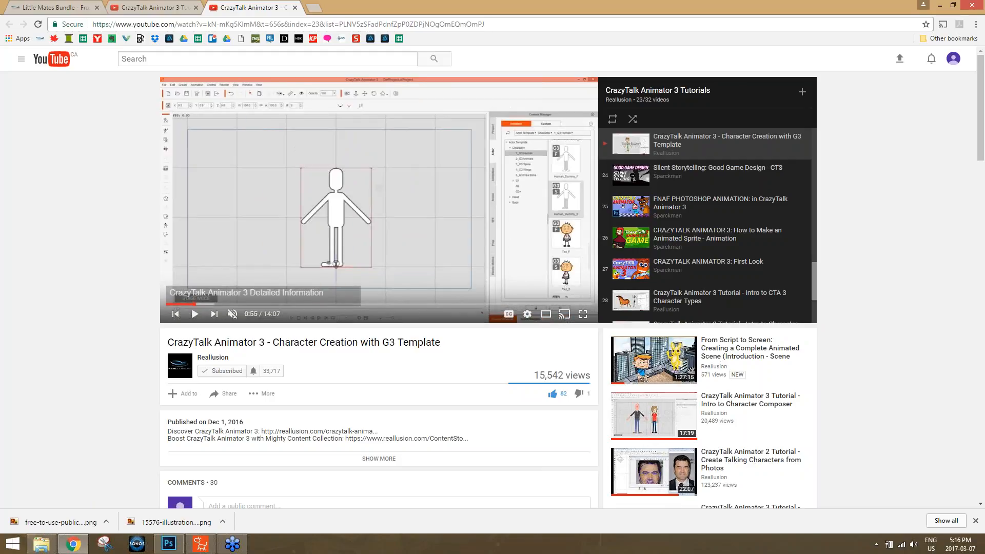
pyautogui.click(195, 314)
pyautogui.click(227, 304)
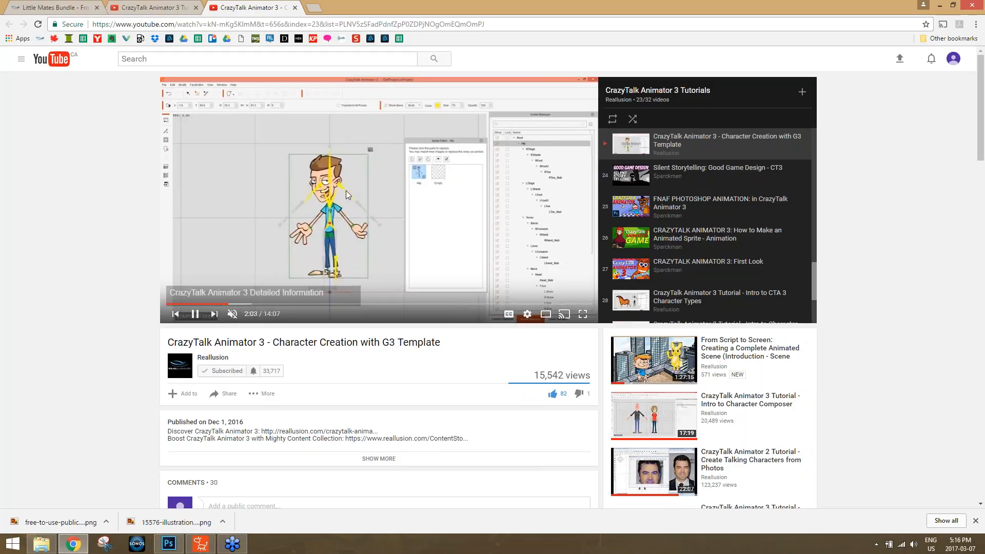
pyautogui.click(258, 304)
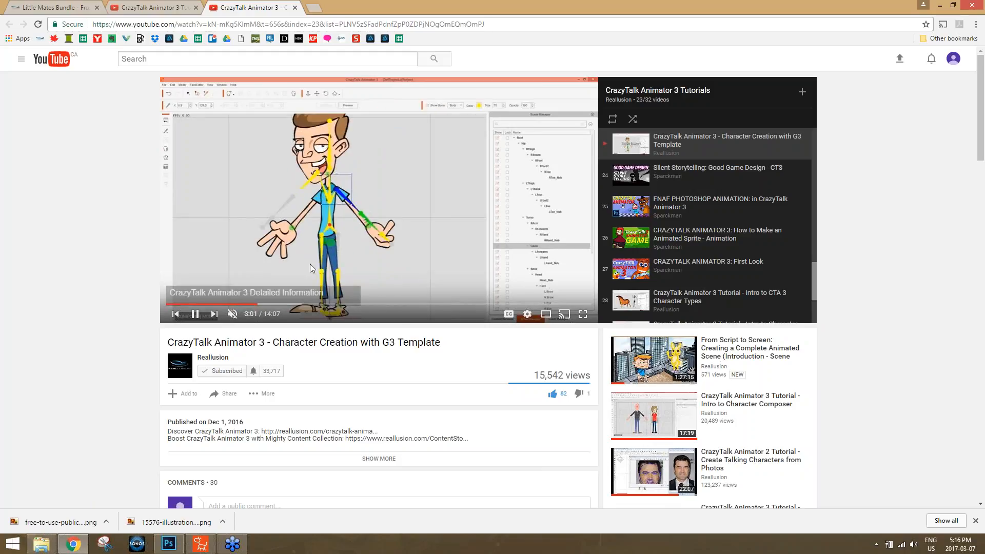
pyautogui.click(281, 304)
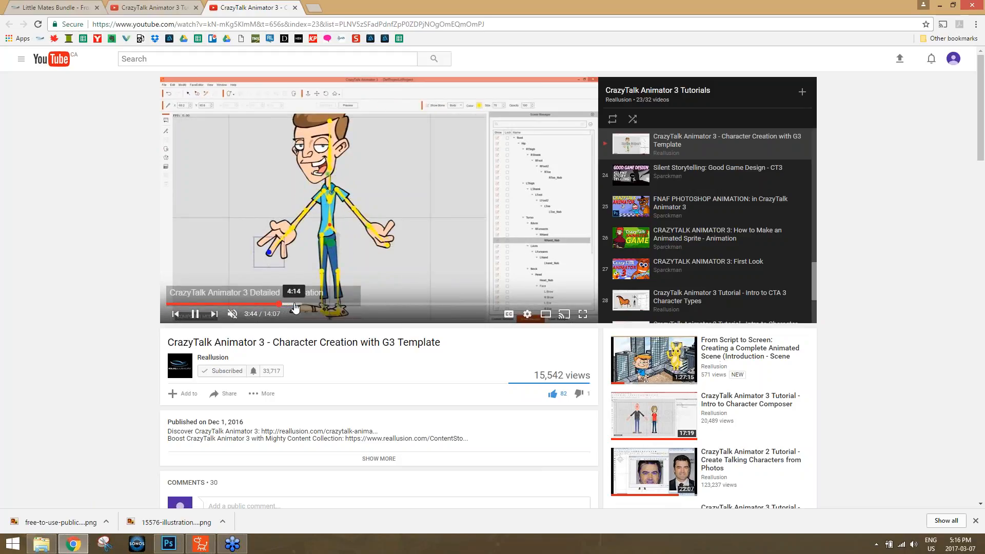
pyautogui.click(294, 305)
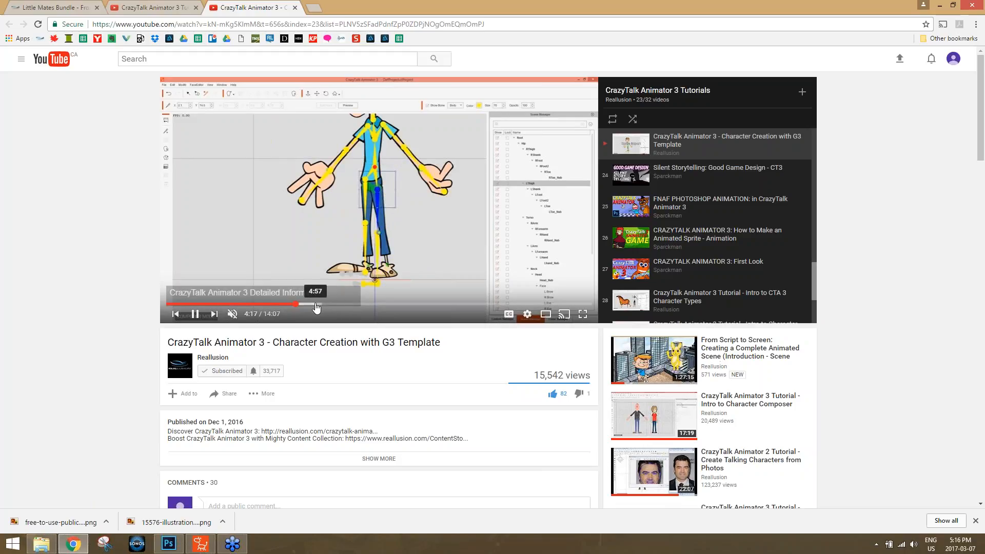
pyautogui.click(317, 304)
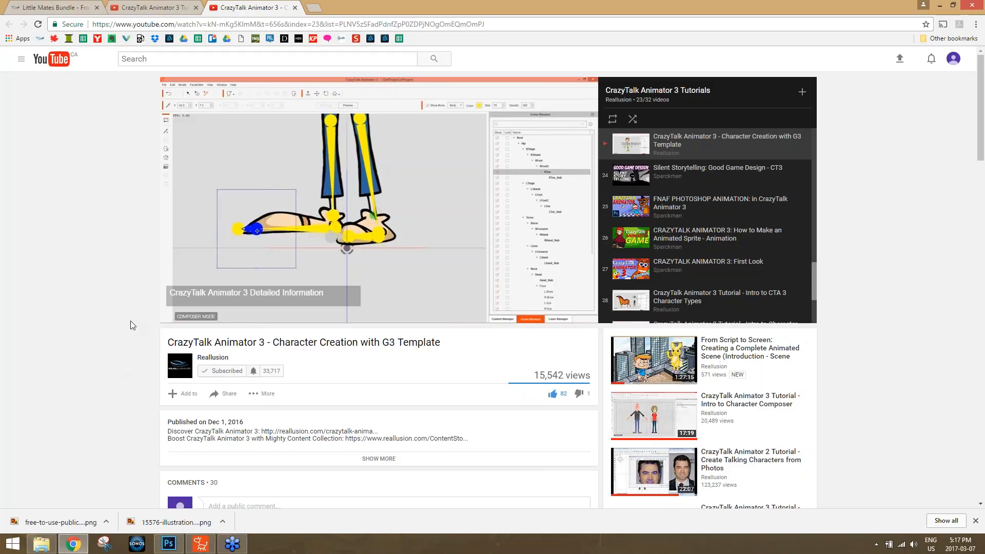
# Open the Reallusion channel from the video page and display its uploaded videos.
pyautogui.scroll(-2, 134, 349)
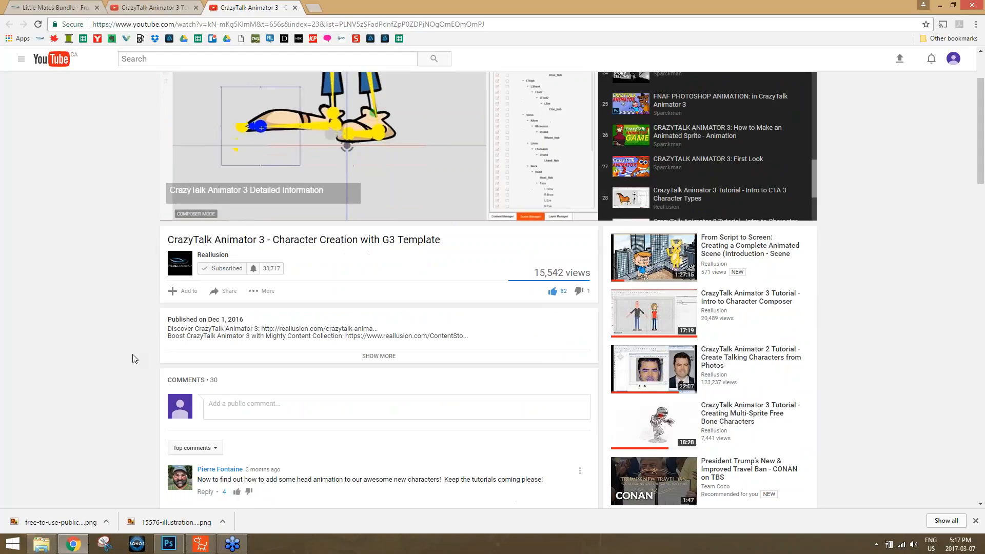
pyautogui.scroll(2, 144, 333)
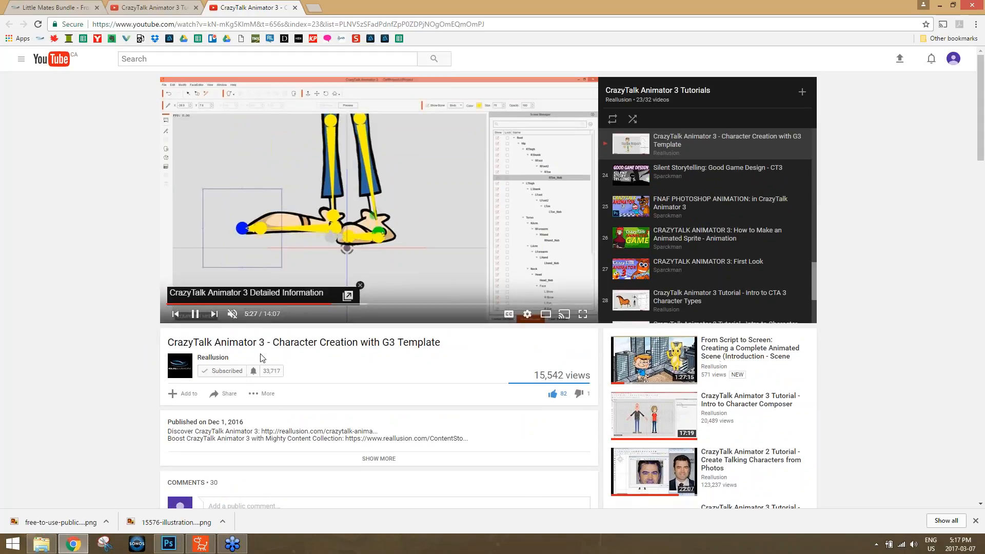
pyautogui.scroll(-4, 488, 290)
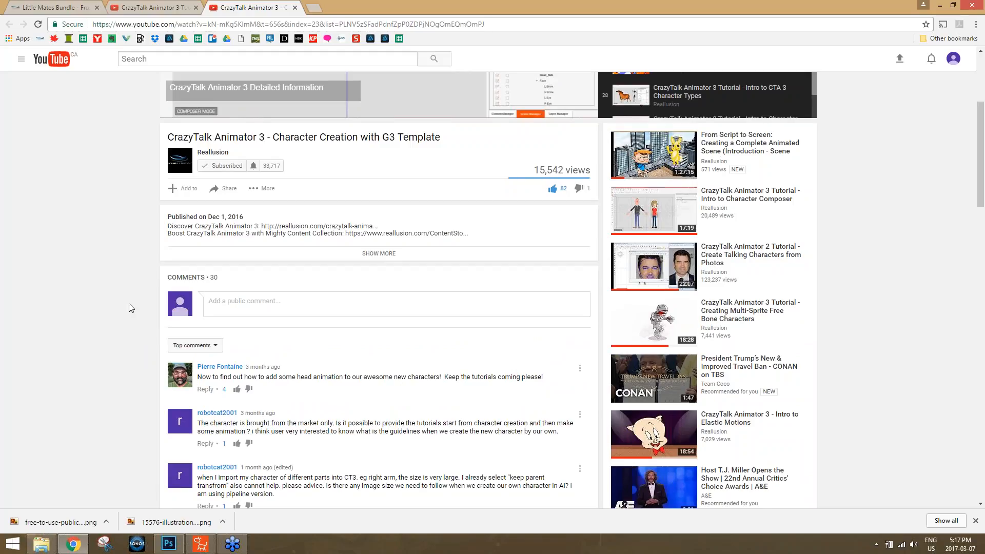
pyautogui.scroll(4, 129, 308)
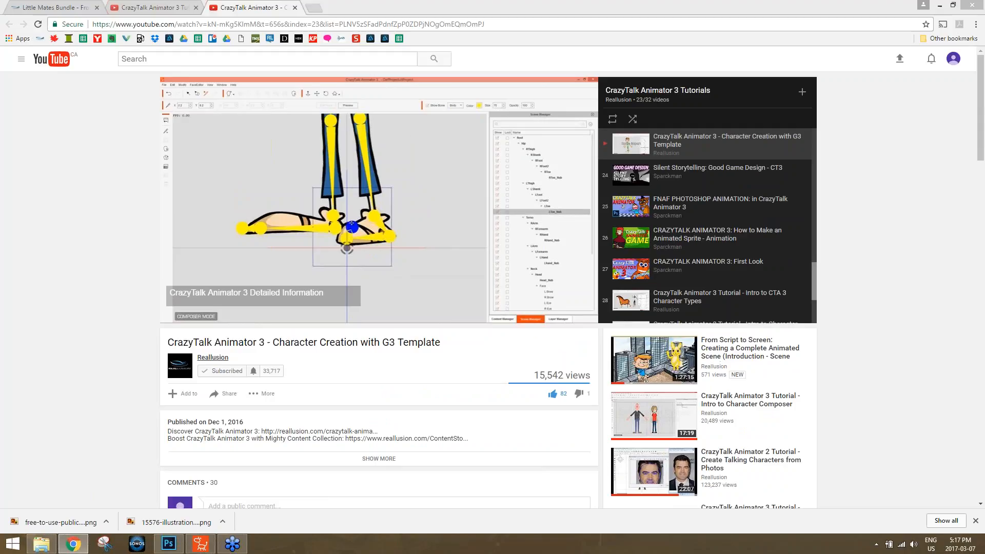
pyautogui.click(225, 357)
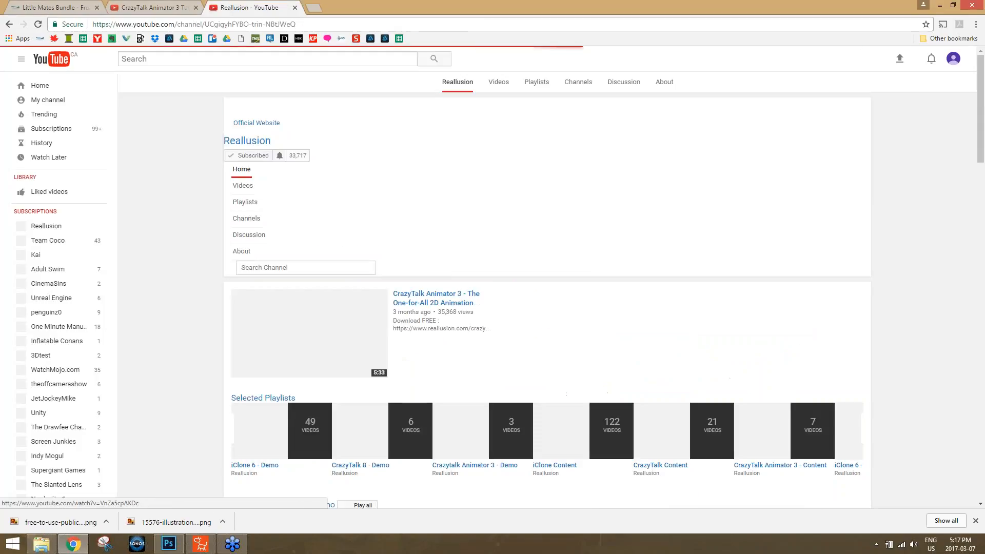
pyautogui.click(280, 232)
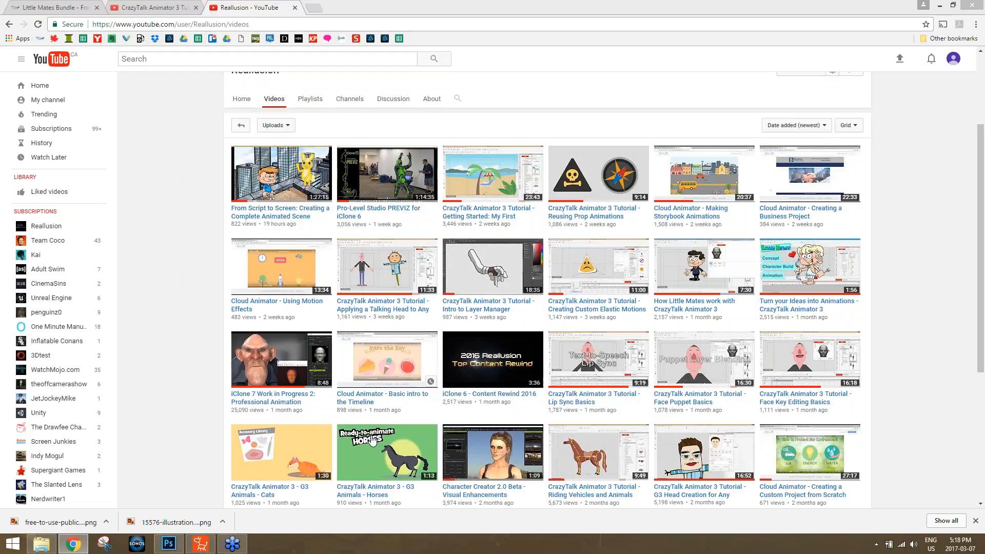
# Switch to CrazyTalk Animator 3, leave Composer Mode for the stage, and open the 1_G3 Human actor templates.
pyautogui.click(200, 546)
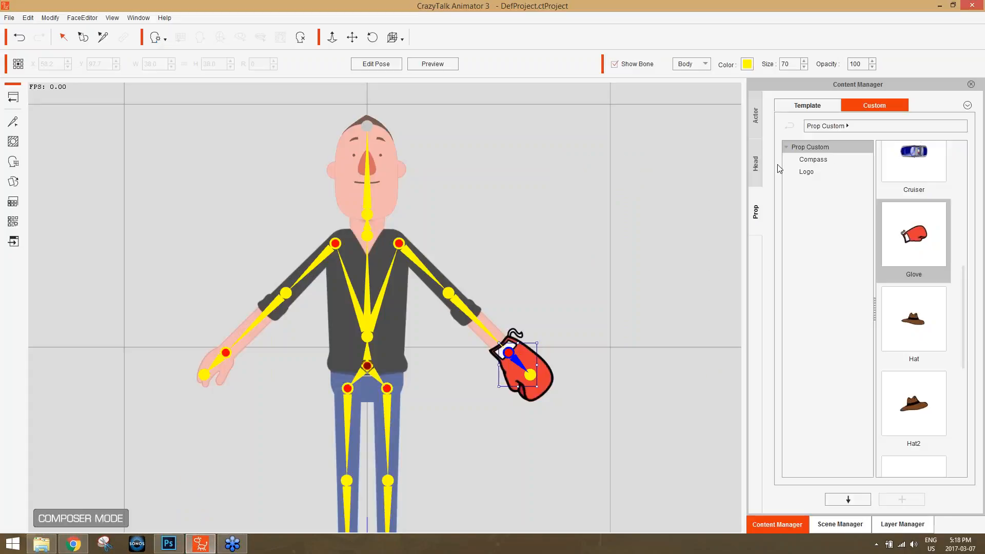
pyautogui.click(485, 67)
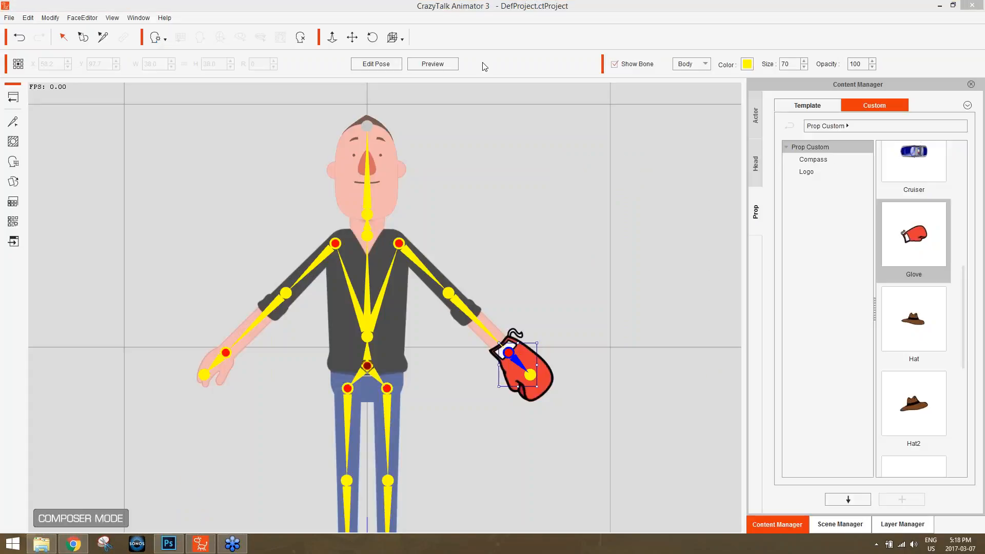
pyautogui.click(754, 123)
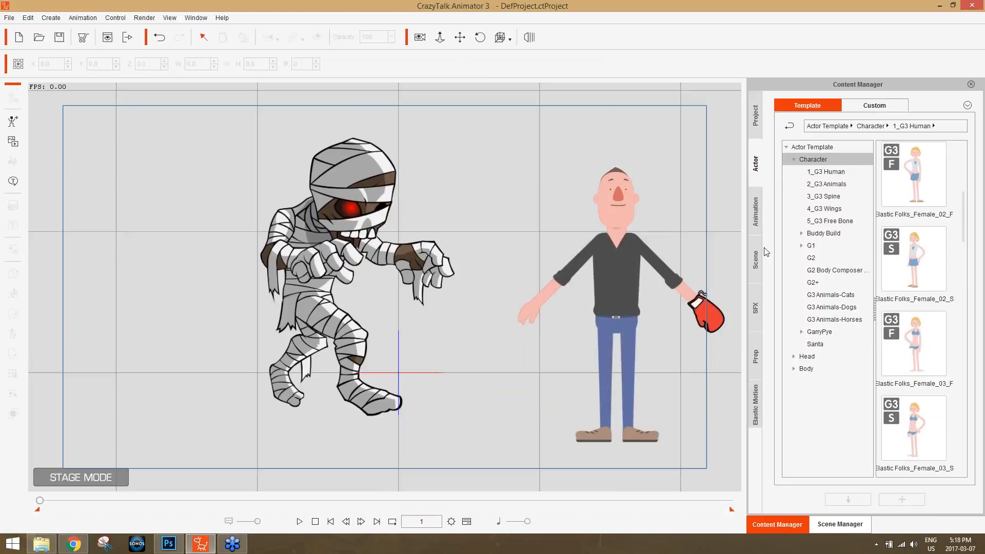
pyautogui.click(827, 172)
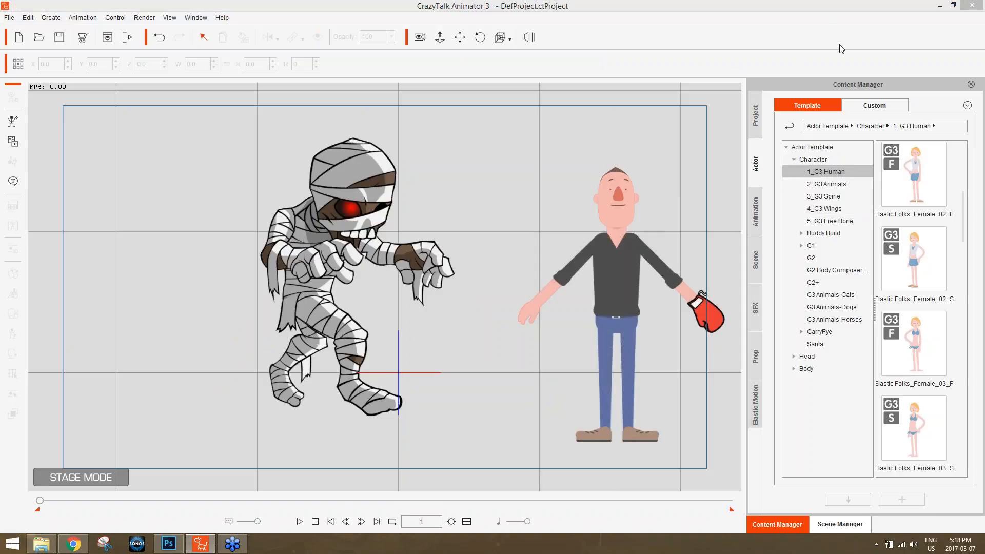
# Find the Human Motion Bone_F and Human Motion Bone_S templates among the G3 Human actors and compare them.
pyautogui.moveTo(964, 228); pyautogui.dragTo(978, 365)
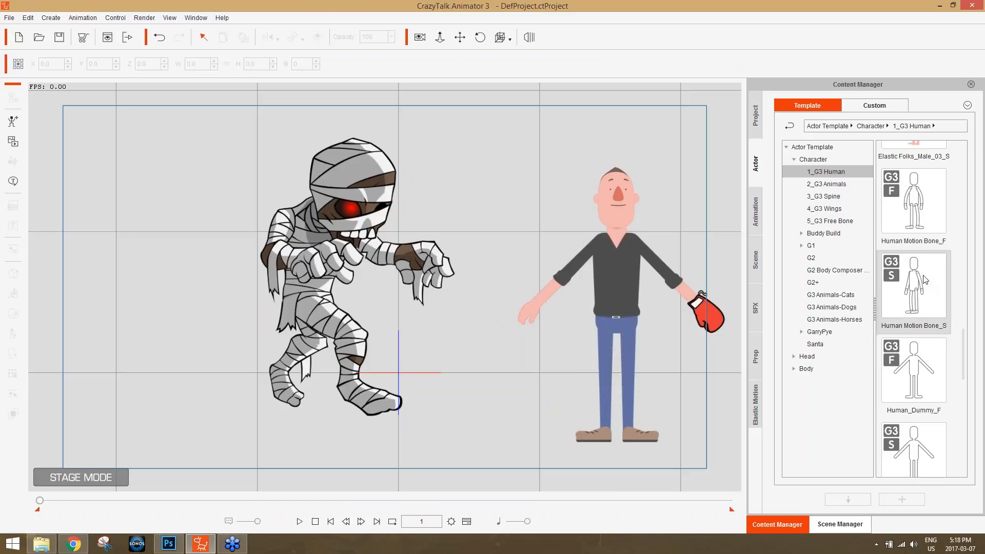
pyautogui.click(920, 214)
pyautogui.click(921, 283)
pyautogui.click(913, 224)
pyautogui.click(915, 289)
pyautogui.click(909, 205)
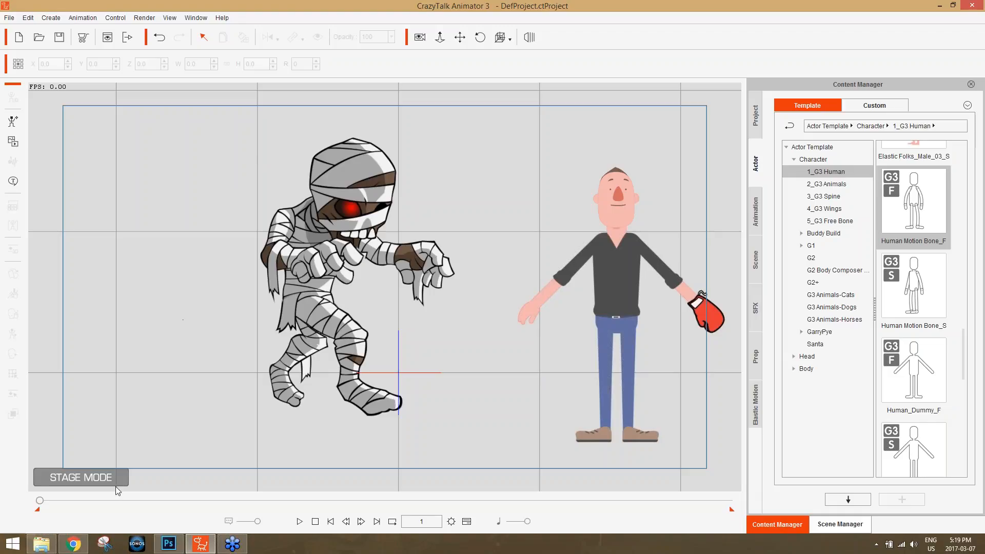
# Switch to Chrome and search YouTube for "g2 character creation crazytalk".
pyautogui.click(73, 544)
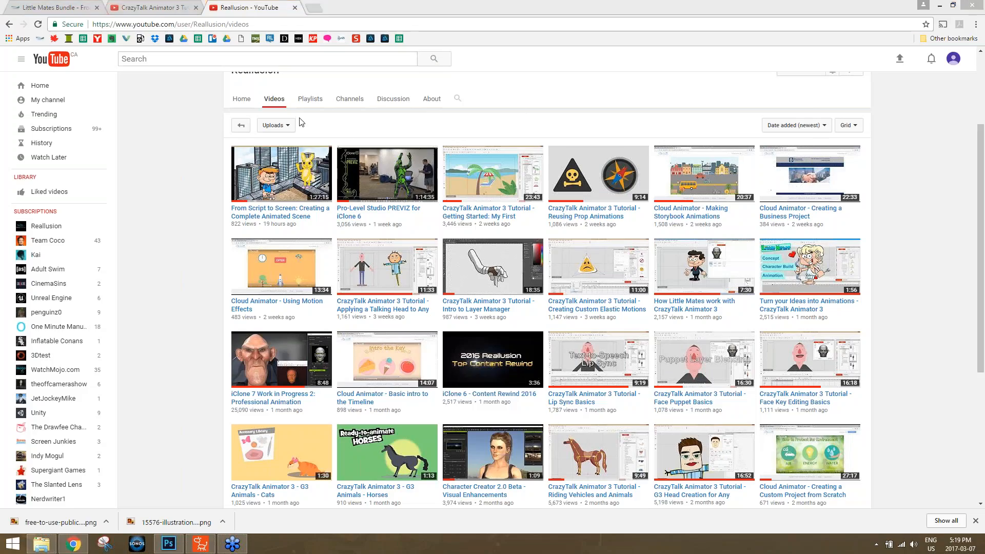
pyautogui.scroll(3, 522, 133)
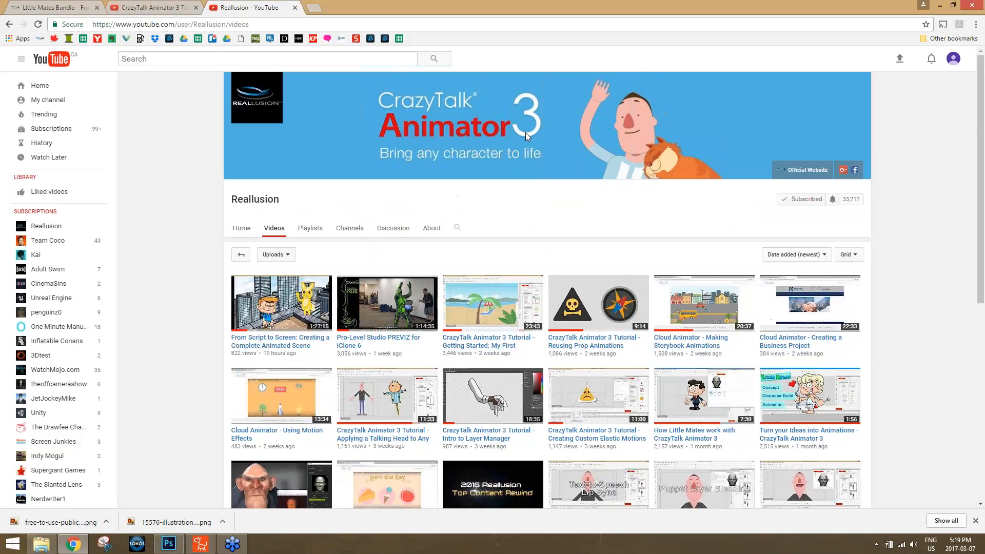
pyautogui.scroll(-3, 524, 133)
pyautogui.scroll(2, 524, 133)
pyautogui.click(208, 59)
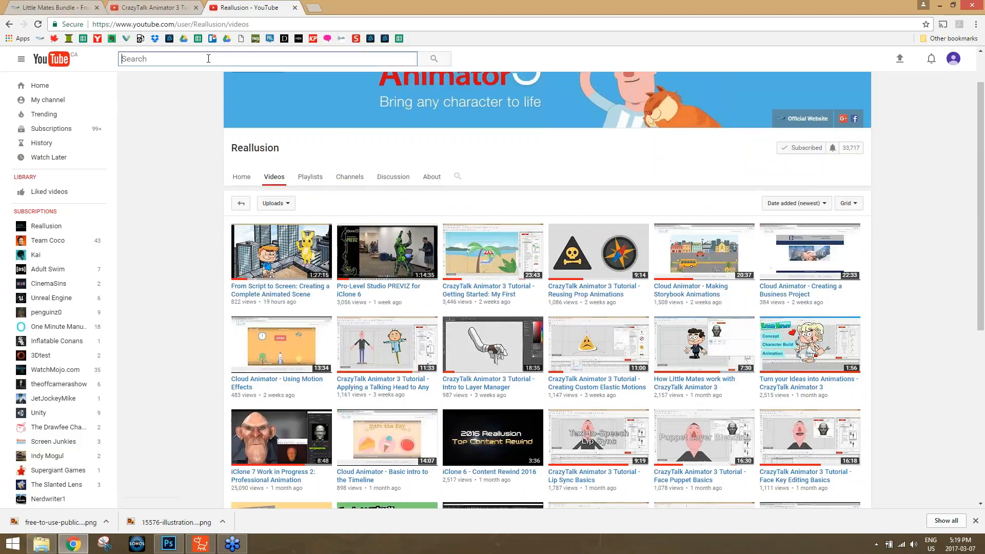
pyautogui.write('g2 character')
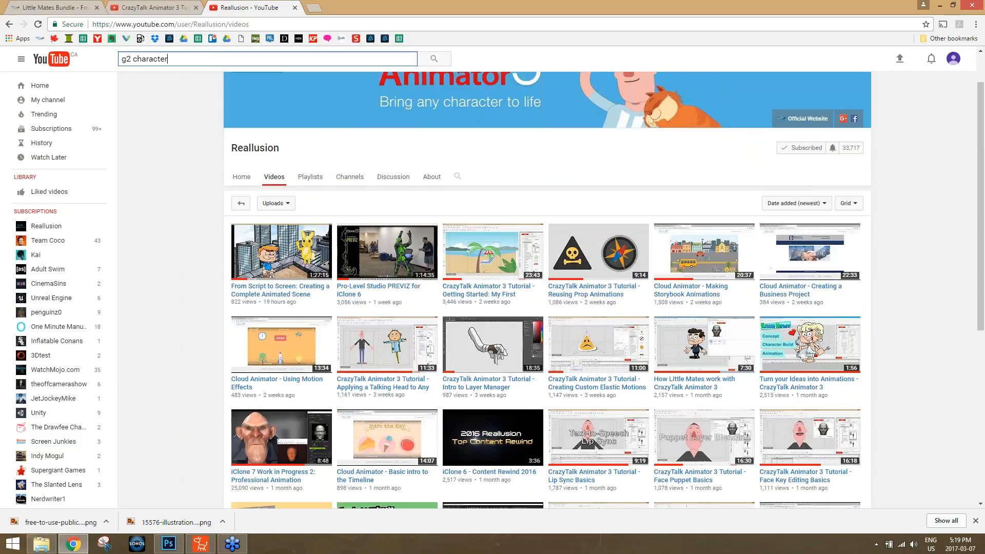
pyautogui.write(' creation crazytalk')
pyautogui.press('Return')
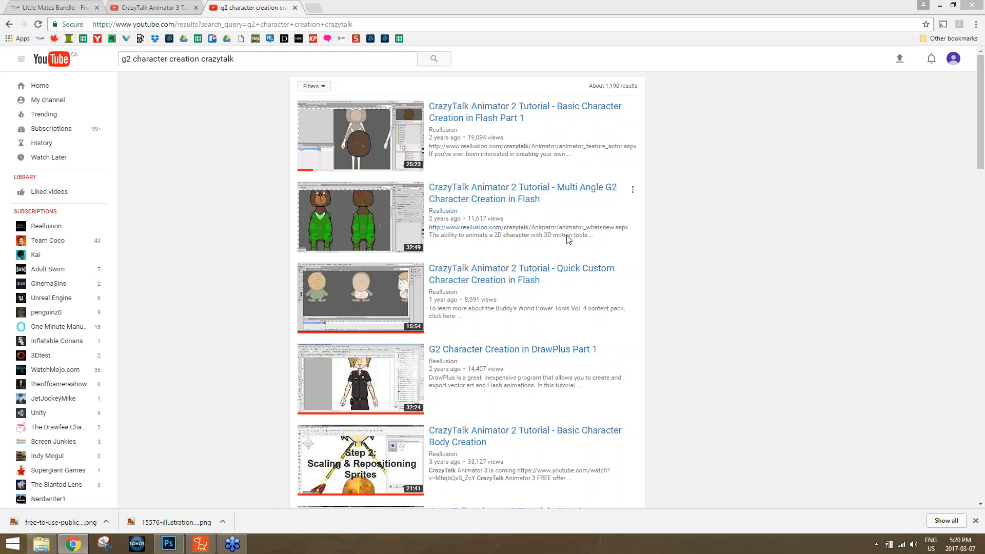
# Switch back to CrazyTalk Animator 3 and delete the mummy character from the stage.
pyautogui.click(207, 547)
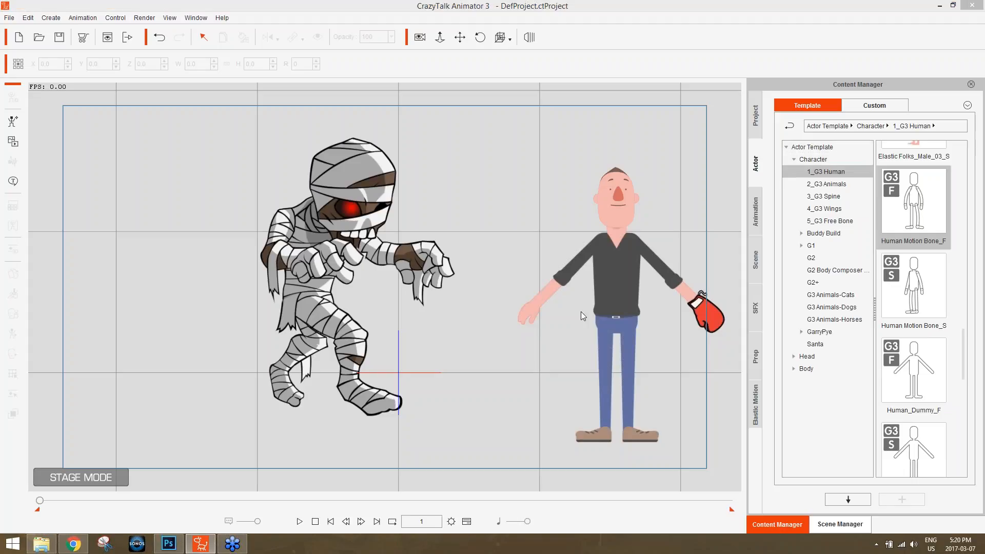
pyautogui.moveTo(496, 344); pyautogui.dragTo(460, 294)
pyautogui.scroll(-2, 461, 294)
pyautogui.click(331, 206)
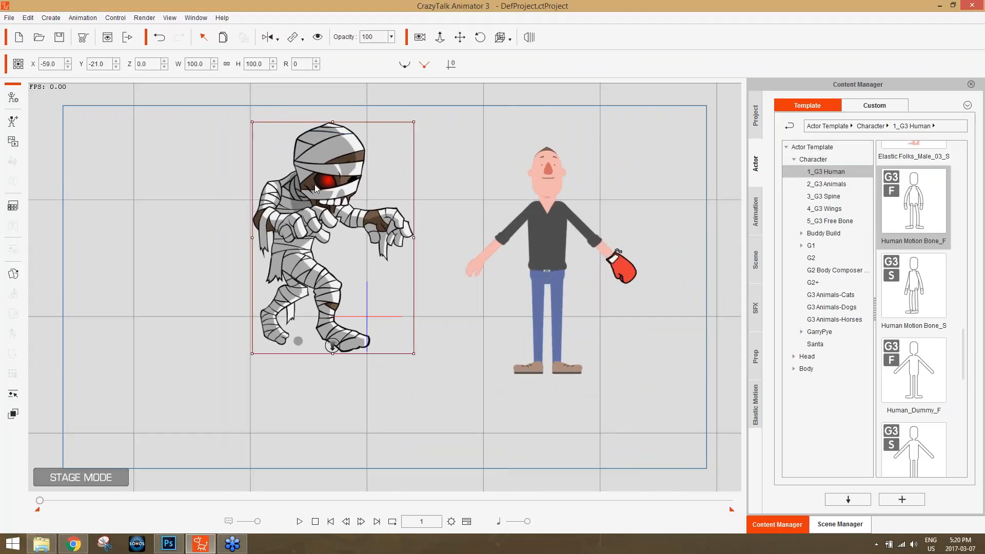
pyautogui.press('Delete')
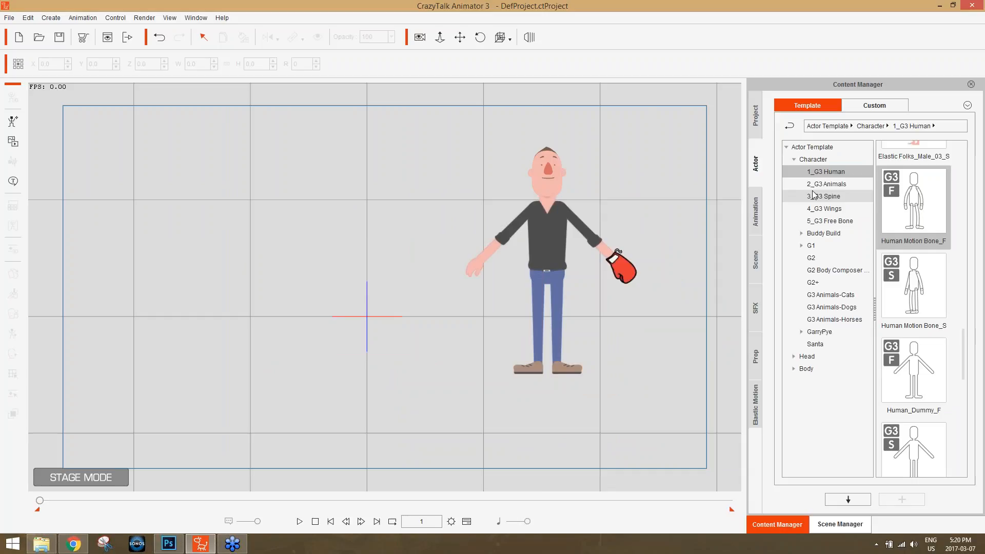
# Add the G2+_Saul character from the G2+ templates to the stage and move the boxing-glove man to X 140.0, Y -56.1.
pyautogui.click(831, 283)
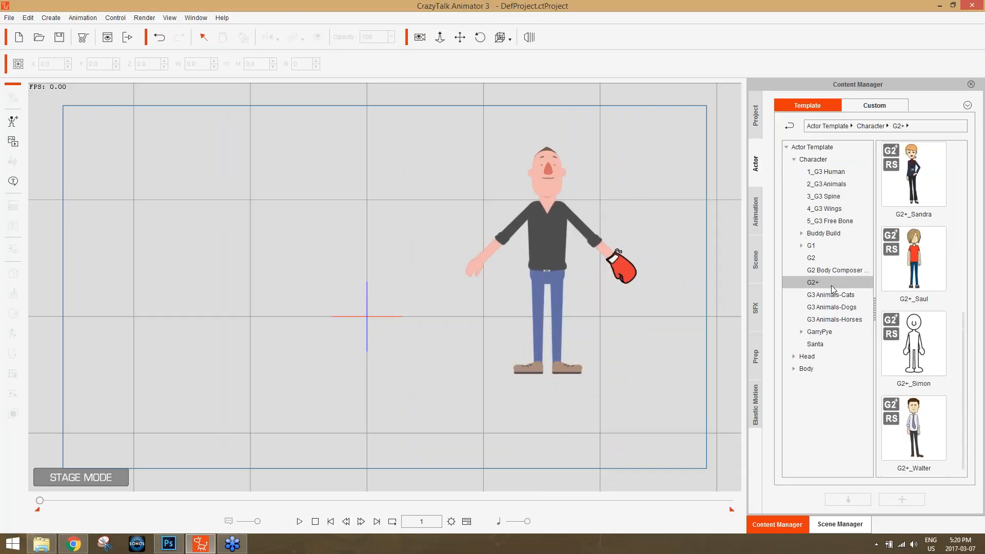
pyautogui.click(823, 261)
pyautogui.click(820, 283)
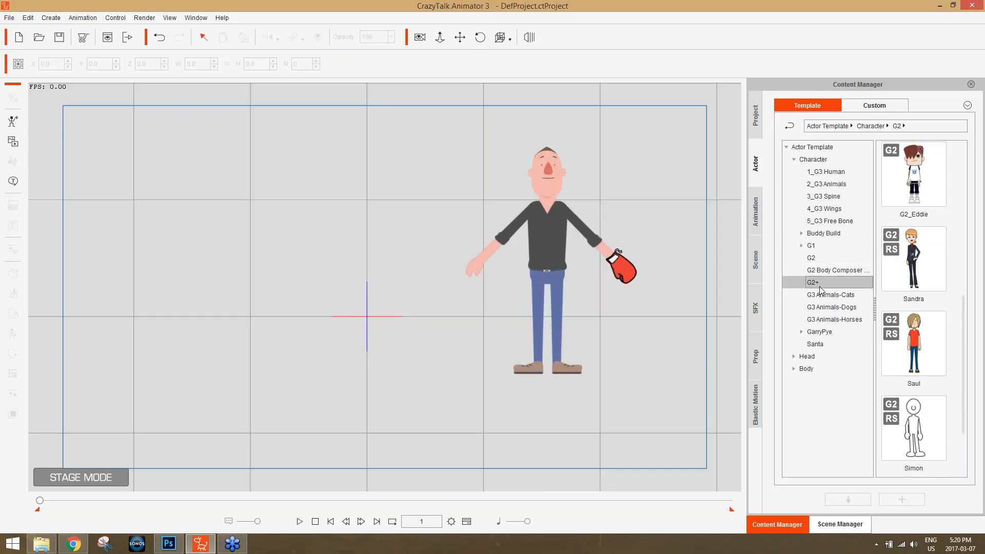
pyautogui.moveTo(921, 267); pyautogui.dragTo(341, 272)
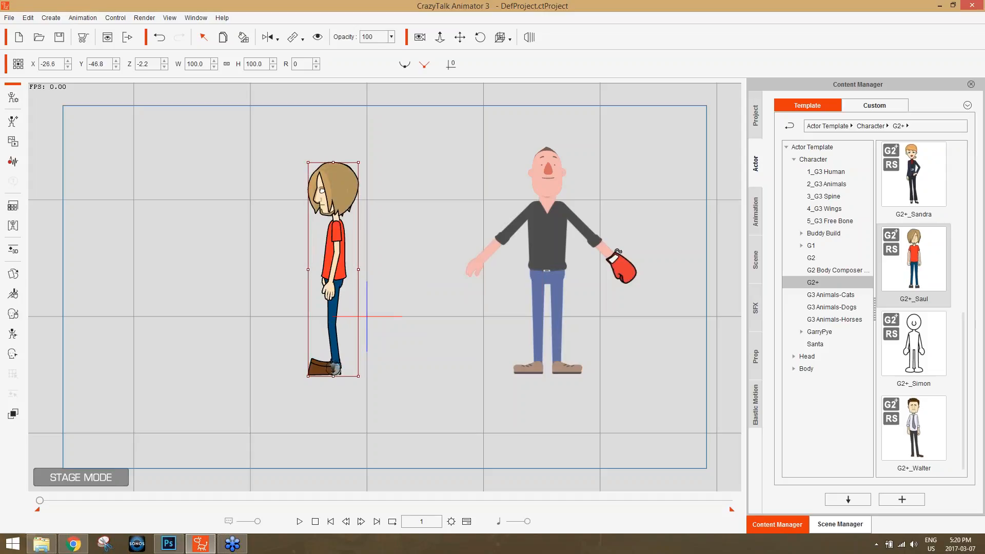
pyautogui.click(556, 240)
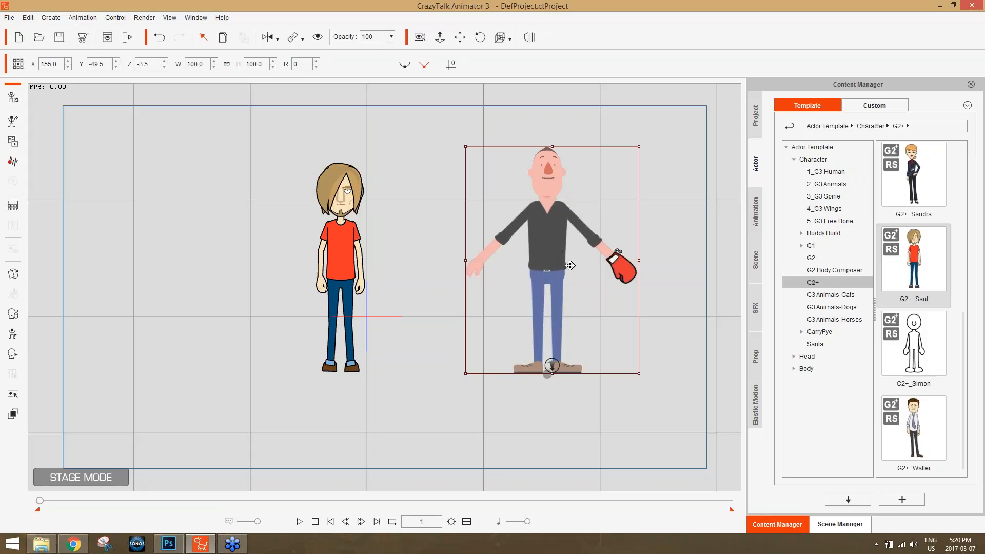
pyautogui.moveTo(548, 254); pyautogui.dragTo(531, 262)
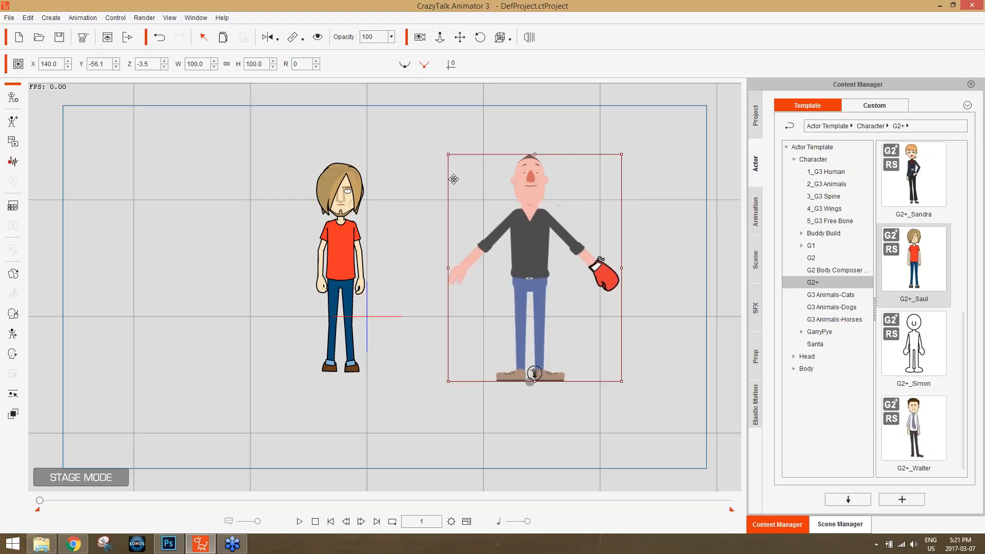
# Turn the G2+_Saul character from the front through its side angles to the back view.
pyautogui.click(341, 240)
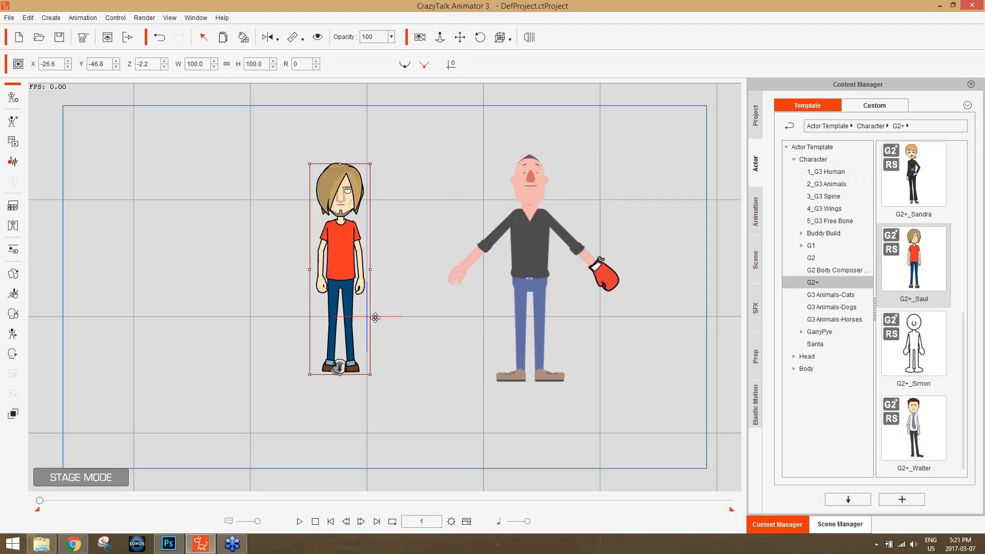
pyautogui.press('Left')
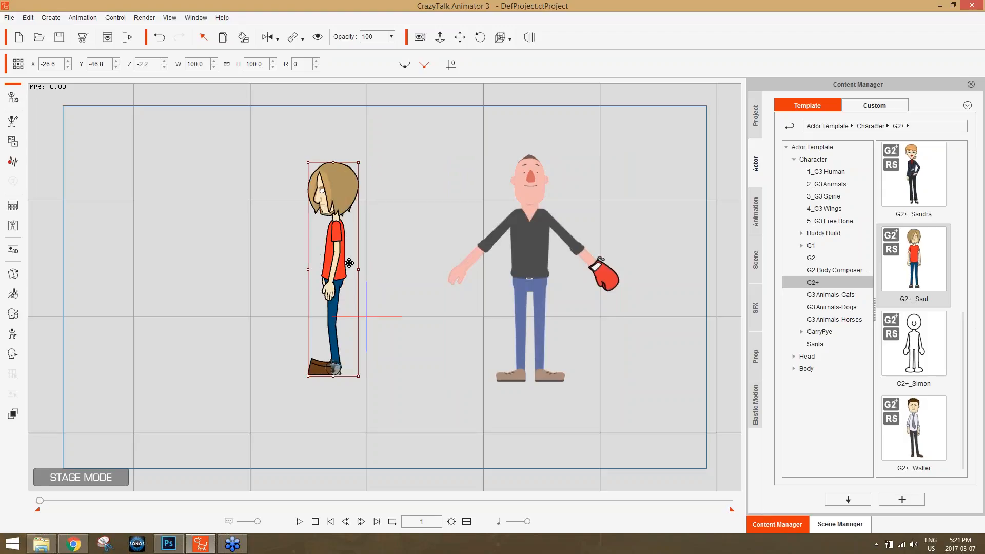
pyautogui.press('Left')
pyautogui.press('Left')
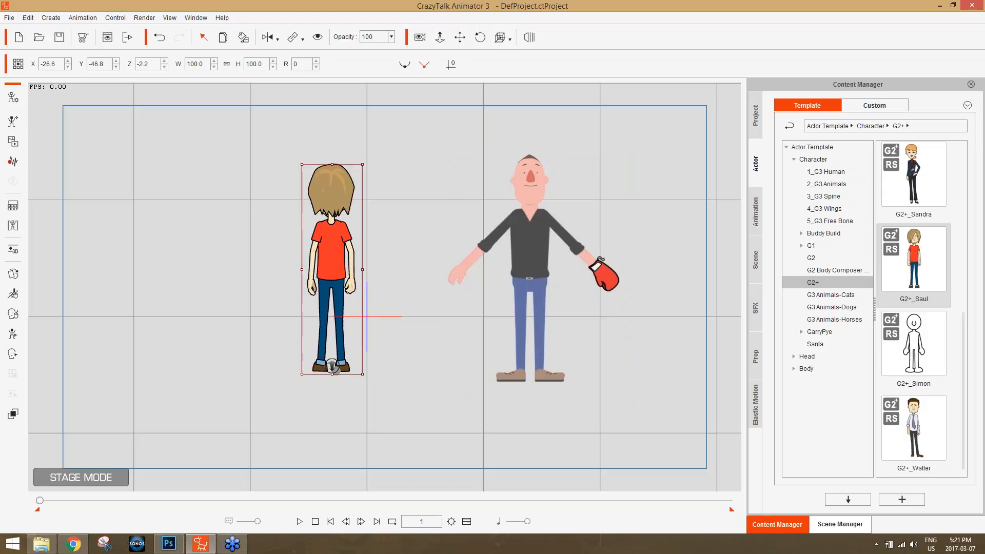
# Turn the G2+_Saul character from the back view through its side angle to face the front.
pyautogui.press('Left')
pyautogui.press('Left')
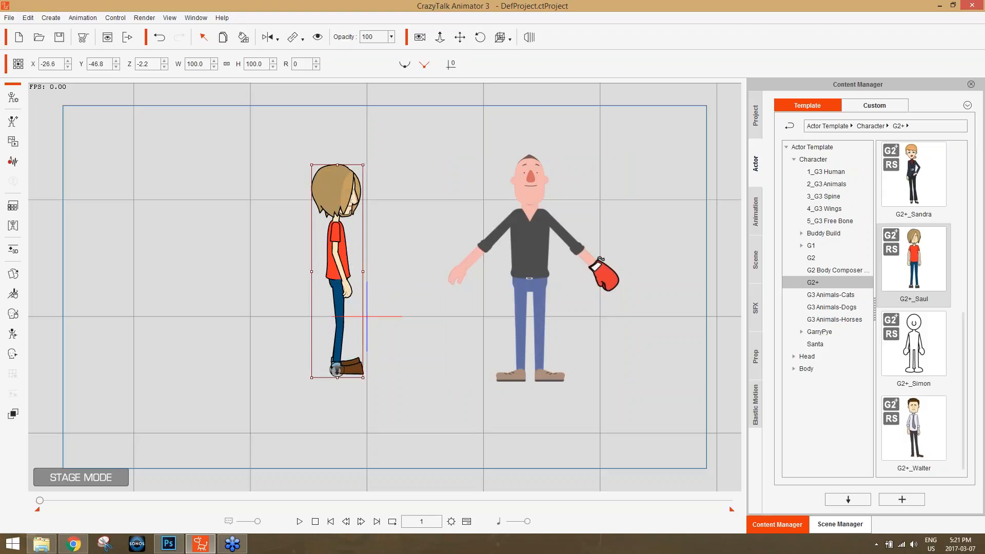
pyautogui.press('Left')
pyautogui.press('Left')
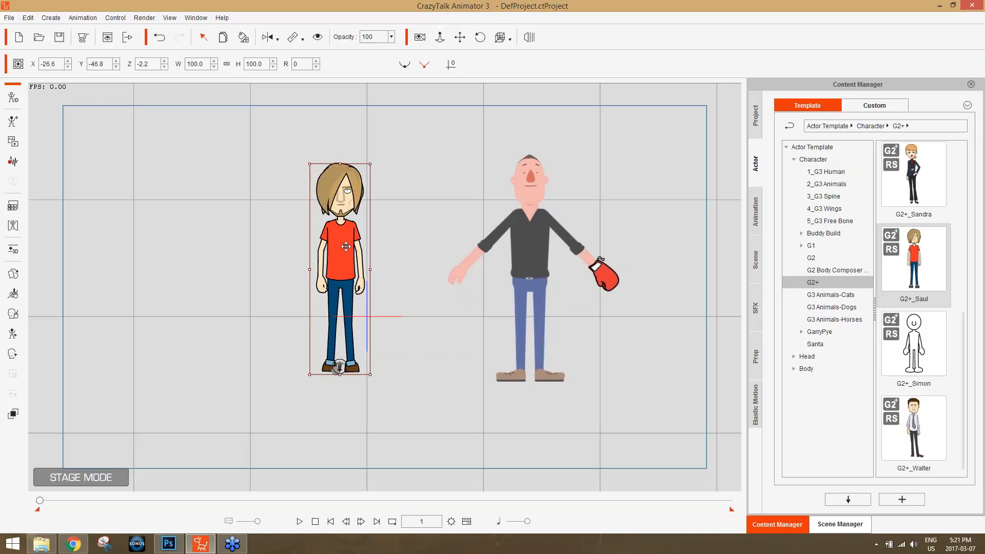
pyautogui.click(76, 549)
pyautogui.click(75, 548)
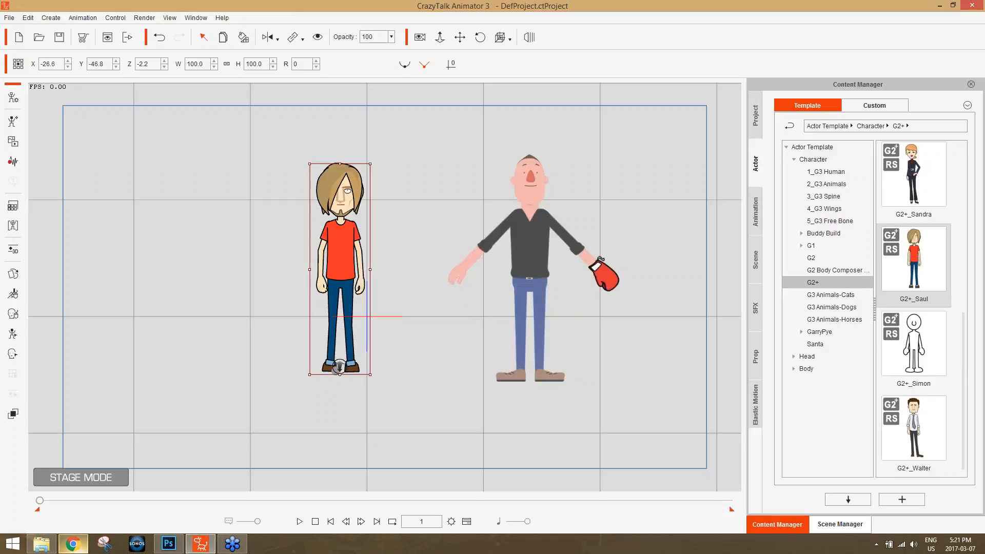
pyautogui.click(230, 547)
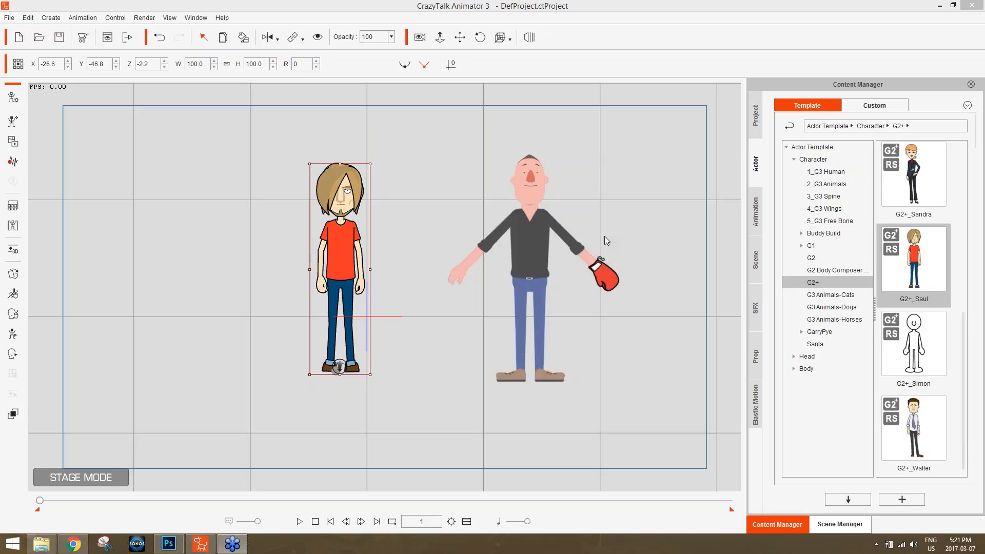
# Delete the G2+_Saul character and the boxing-glove man from the stage.
pyautogui.click(330, 247)
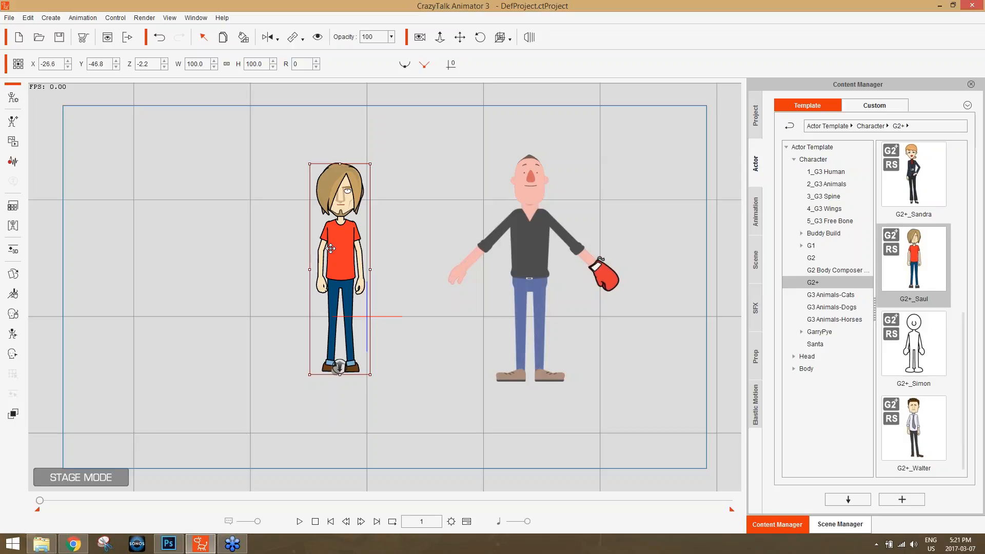
pyautogui.press('Delete')
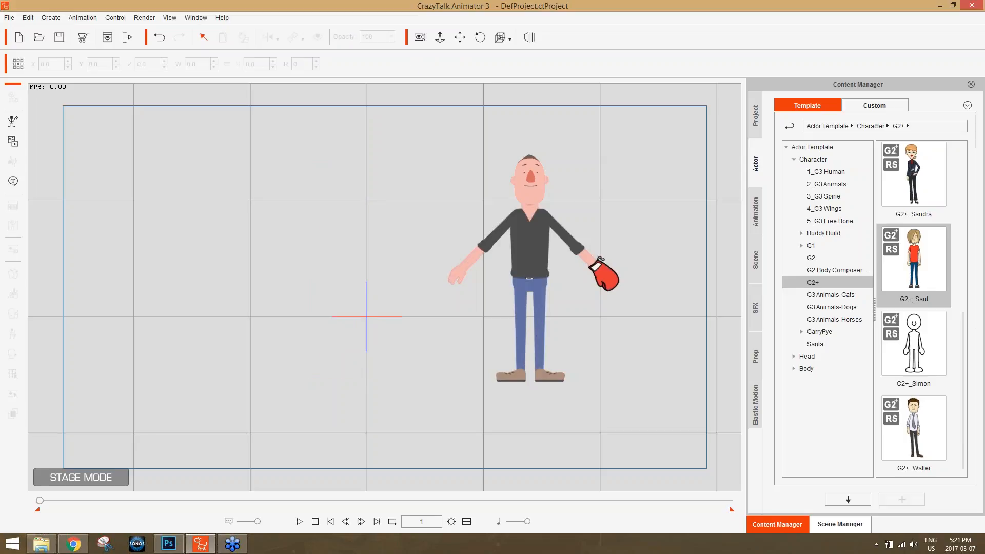
pyautogui.click(540, 365)
pyautogui.press('Delete')
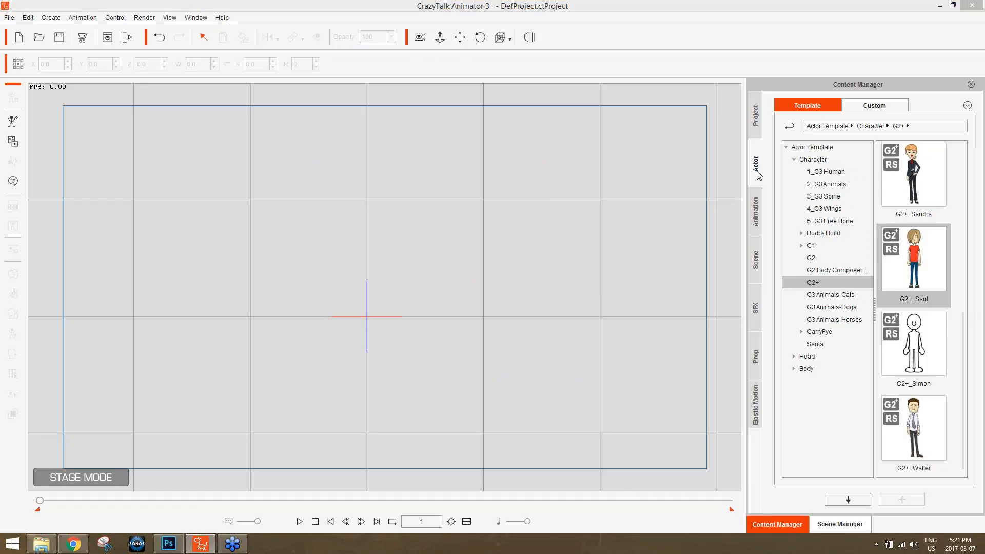
# Add the Gun_Side prop from the prop templates to the stage and move it to X -16.7, Y 18.7.
pyautogui.click(754, 358)
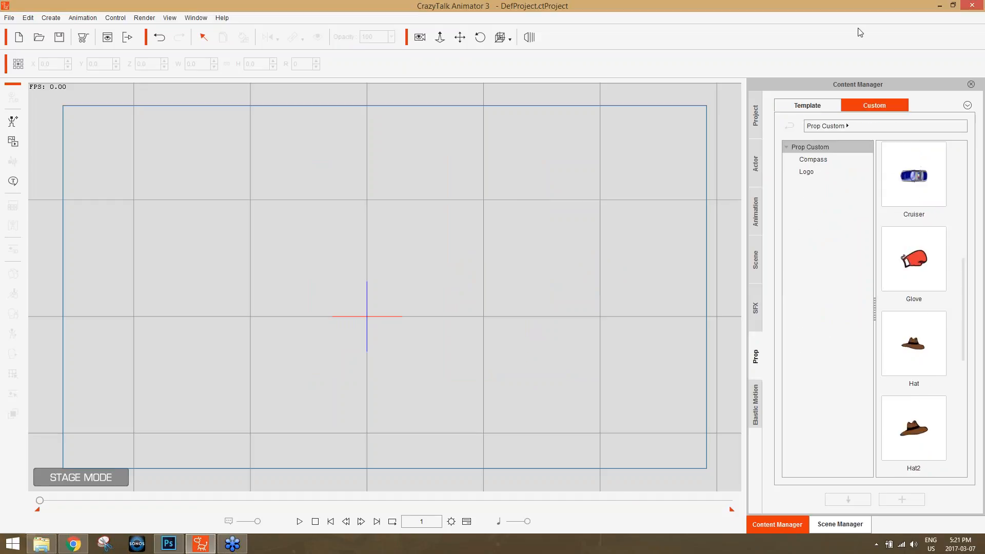
pyautogui.click(810, 106)
pyautogui.moveTo(926, 254); pyautogui.dragTo(369, 305)
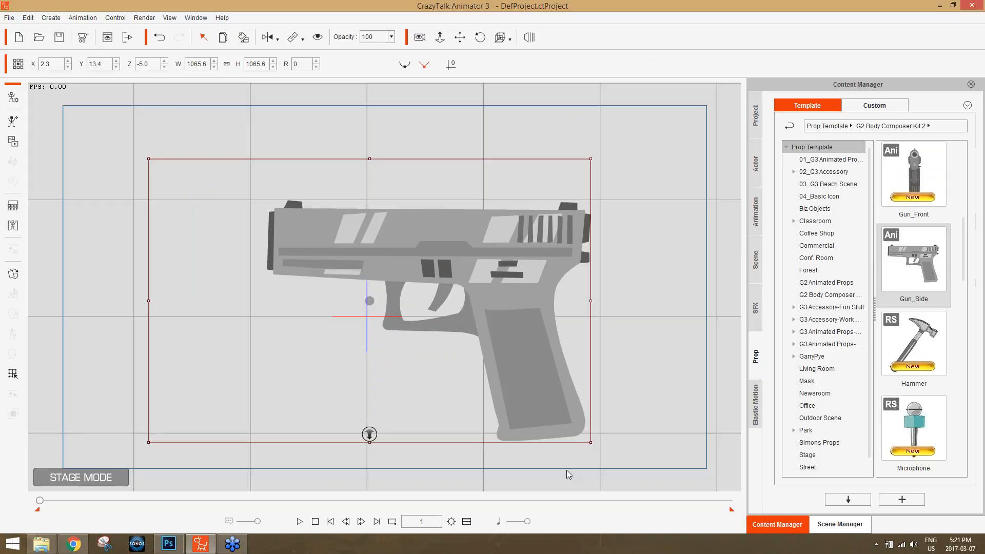
pyautogui.moveTo(506, 292); pyautogui.dragTo(484, 287)
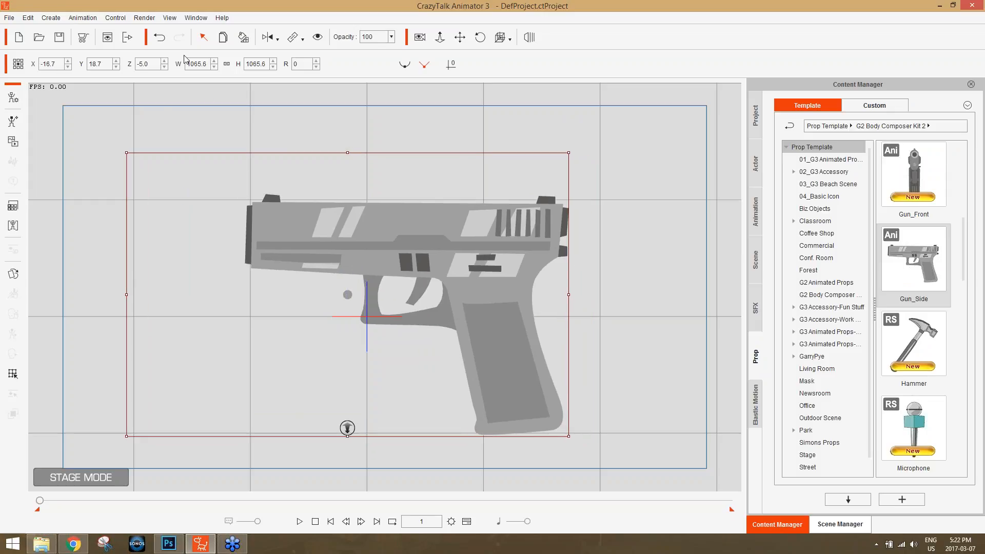
# Configure the image render settings to PNG format and the current frame only.
pyautogui.click(128, 37)
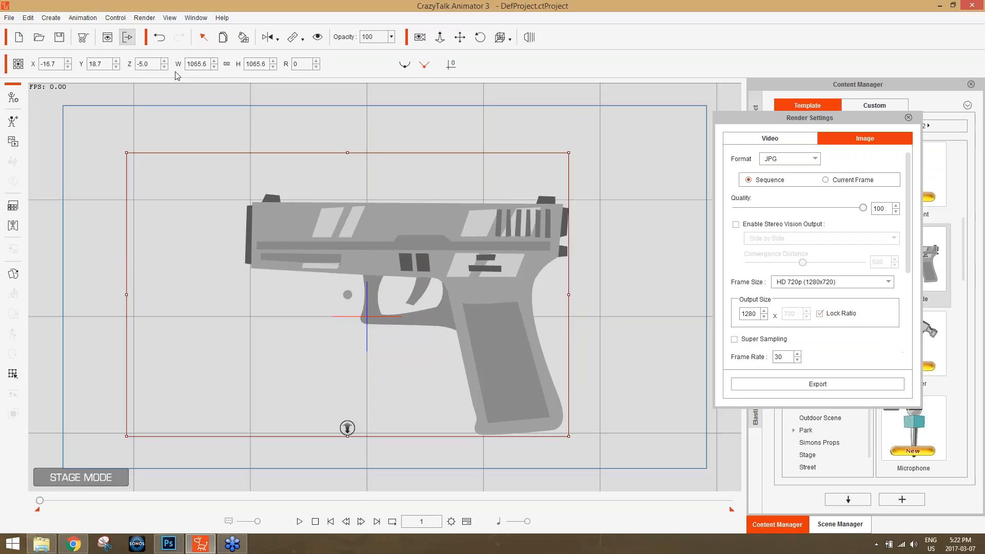
pyautogui.click(814, 160)
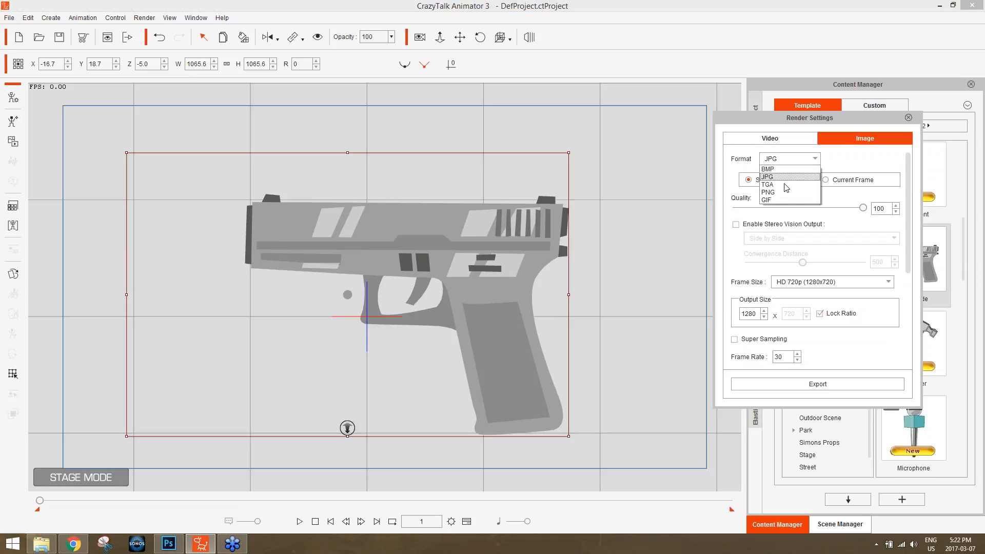
pyautogui.click(815, 191)
pyautogui.click(838, 183)
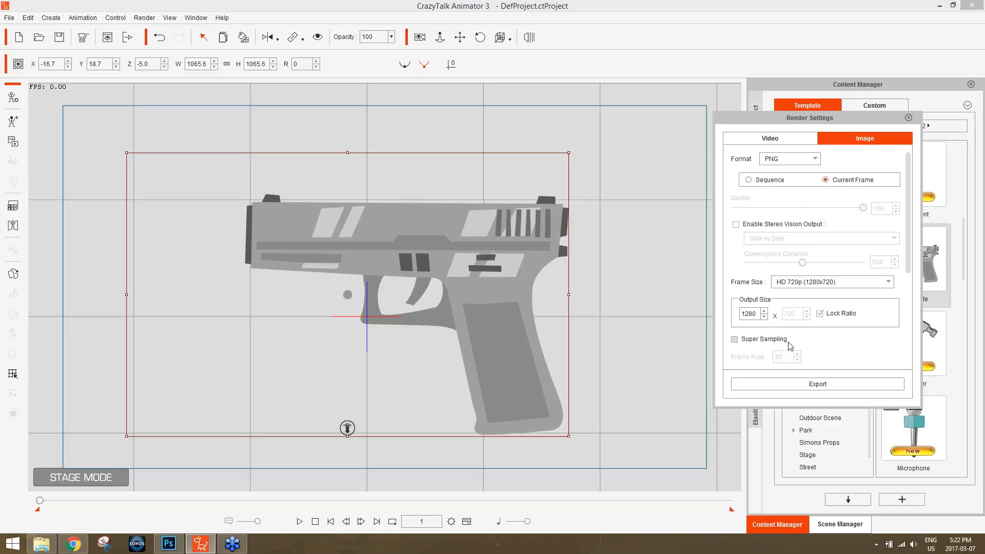
# Export the pistol image to the Desktop with the file name gun.
pyautogui.click(821, 386)
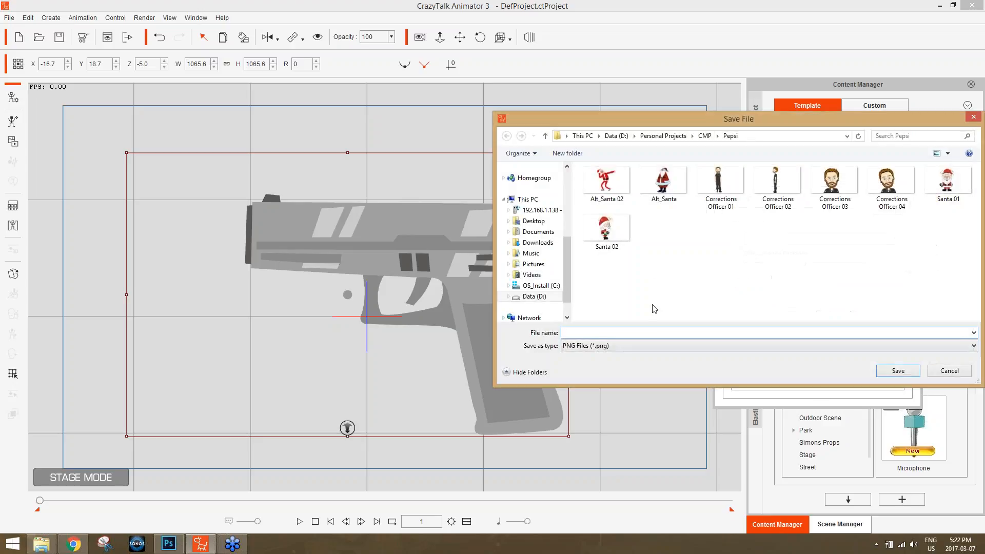
pyautogui.moveTo(571, 201); pyautogui.dragTo(566, 201)
pyautogui.scroll(4, 560, 212)
pyautogui.click(534, 188)
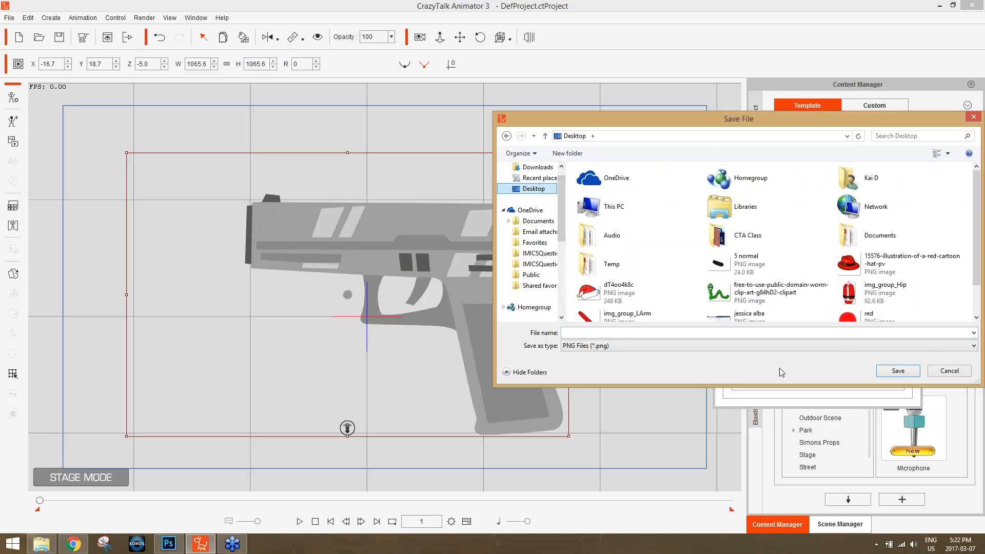
pyautogui.click(843, 334)
pyautogui.write('gun')
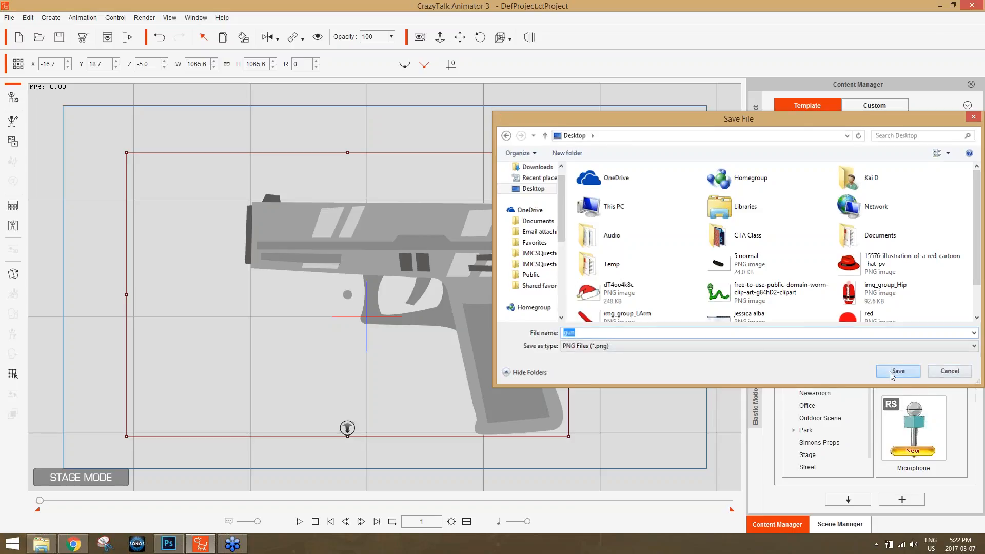
pyautogui.click(891, 374)
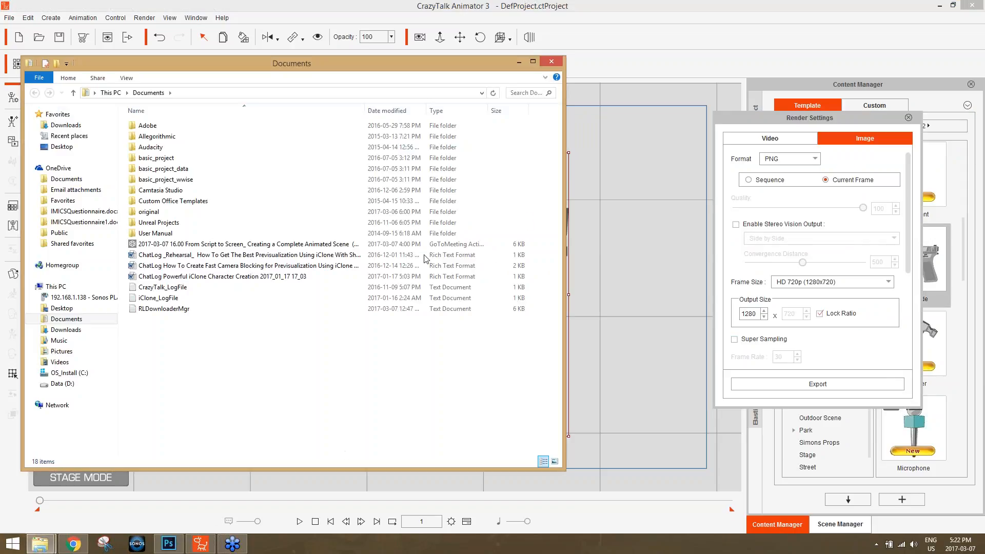
# Open the exported gun image from the Desktop folder to check its transparent background, and close the viewer.
pyautogui.click(62, 146)
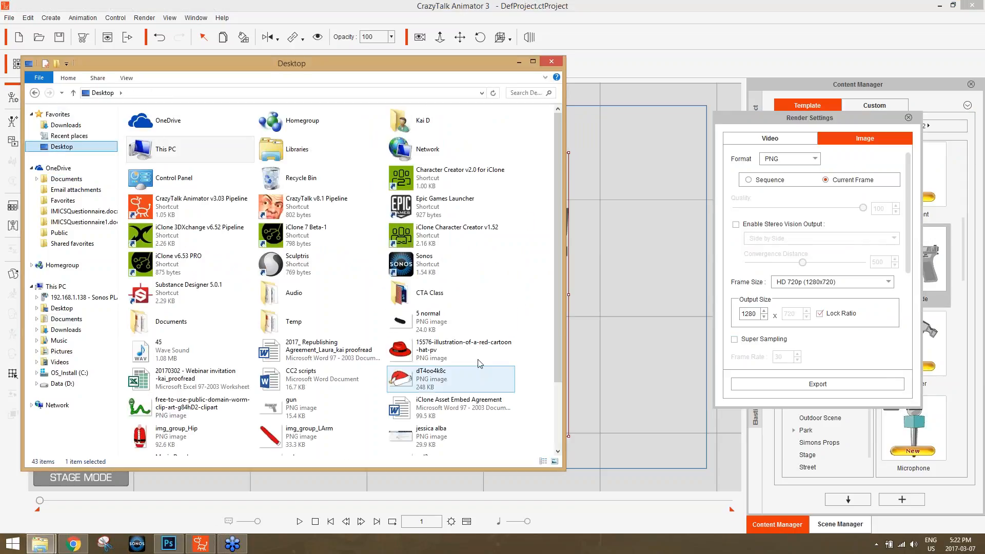
pyautogui.scroll(-3, 560, 319)
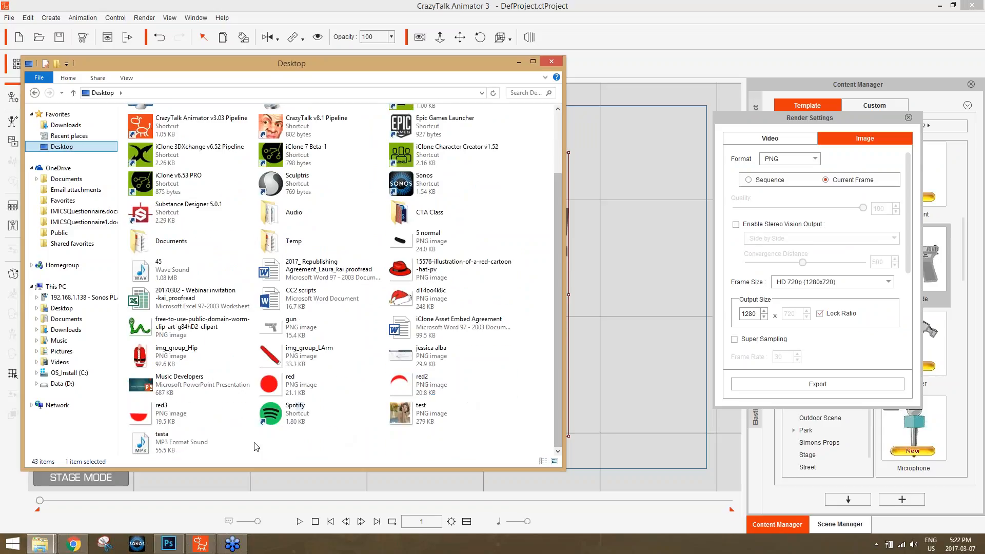
pyautogui.doubleClick(313, 324)
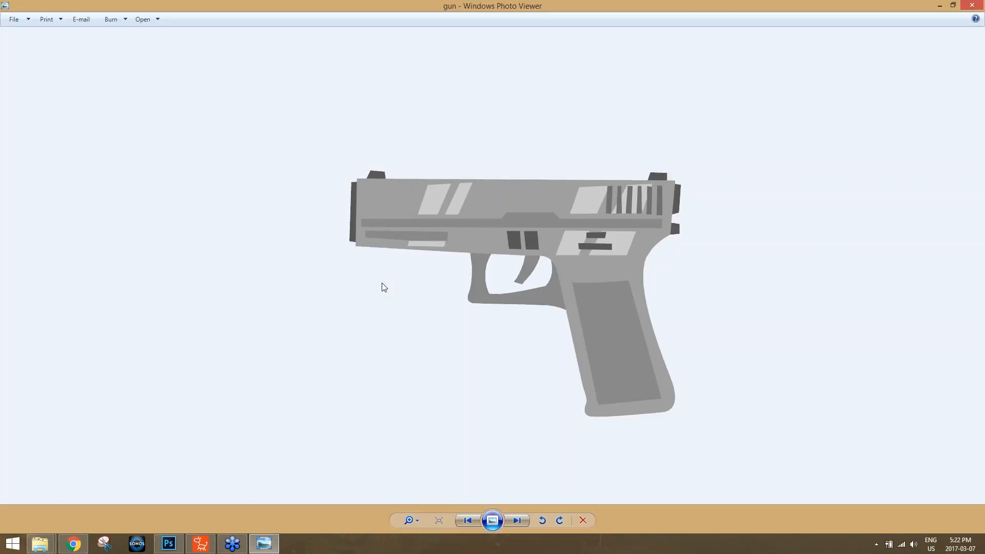
pyautogui.click(971, 9)
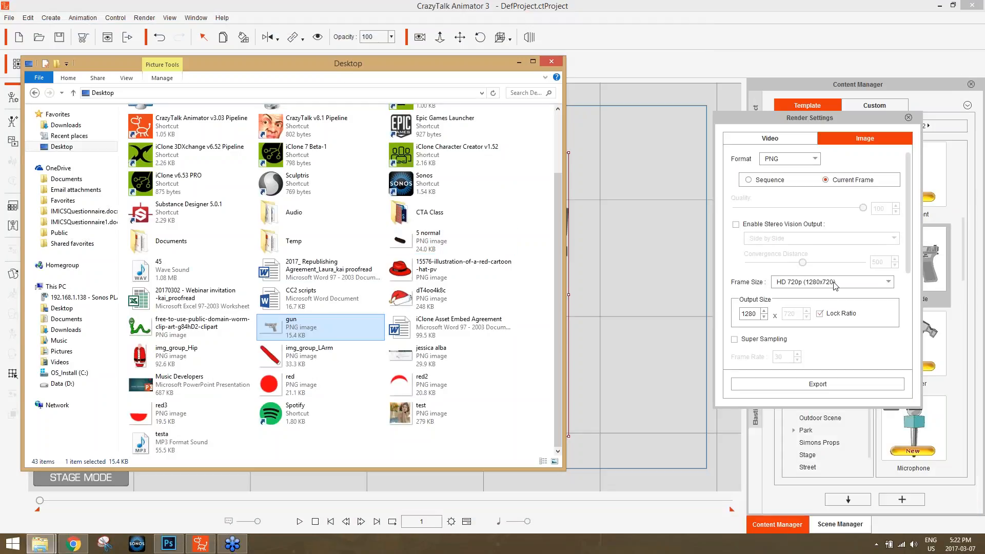
# Review the available frame sizes for the image render and close the render settings.
pyautogui.click(835, 285)
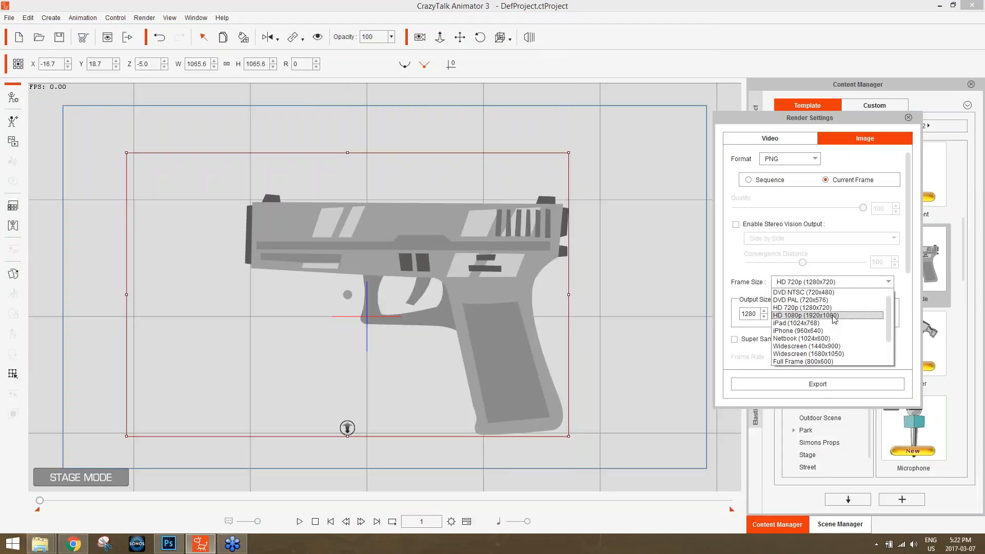
pyautogui.click(908, 248)
pyautogui.click(908, 118)
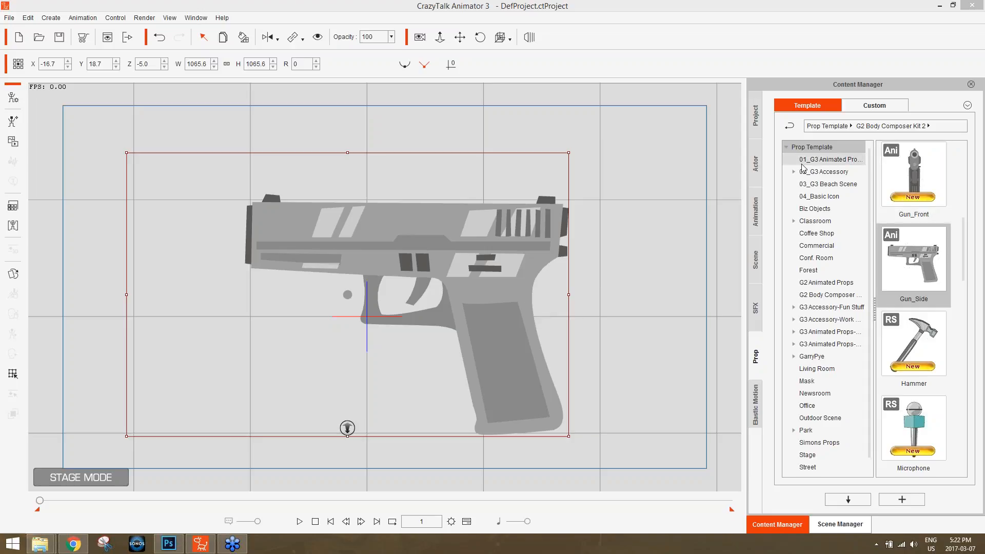
# Add the Elastic Folks_Male_01_F character from the 1_G3 Human templates to the stage beside the pistol, at X -190.9, Y -37.3.
pyautogui.click(757, 165)
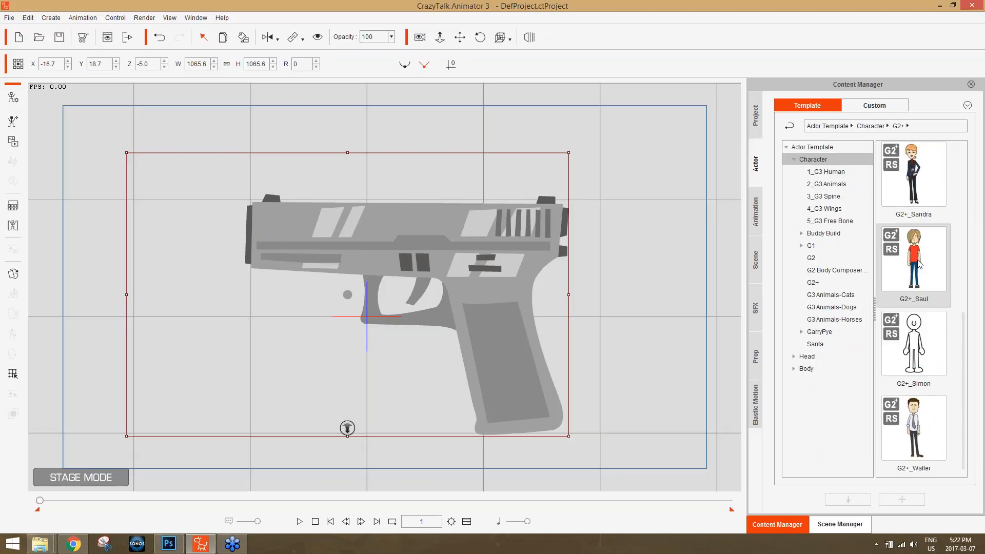
pyautogui.click(840, 186)
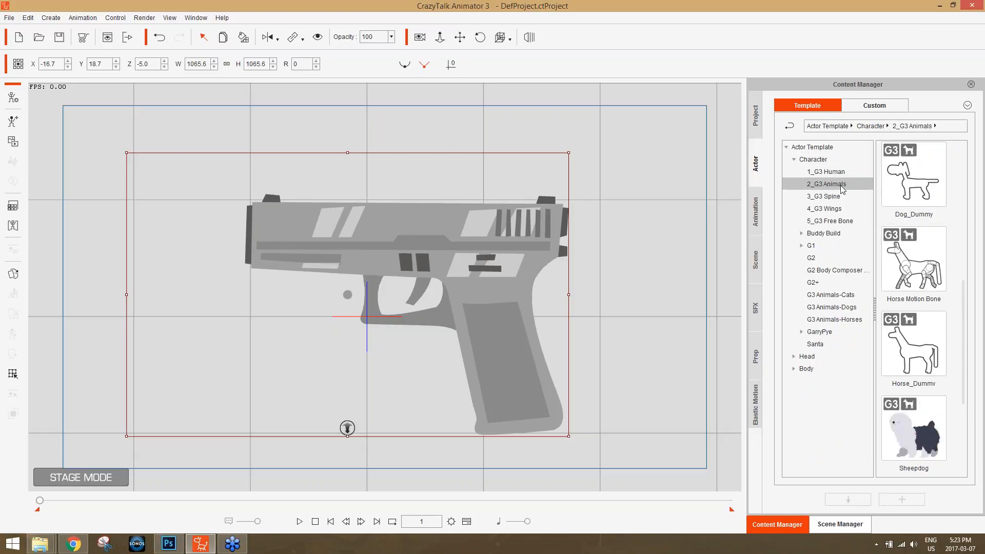
pyautogui.click(838, 175)
pyautogui.moveTo(916, 429); pyautogui.dragTo(144, 250)
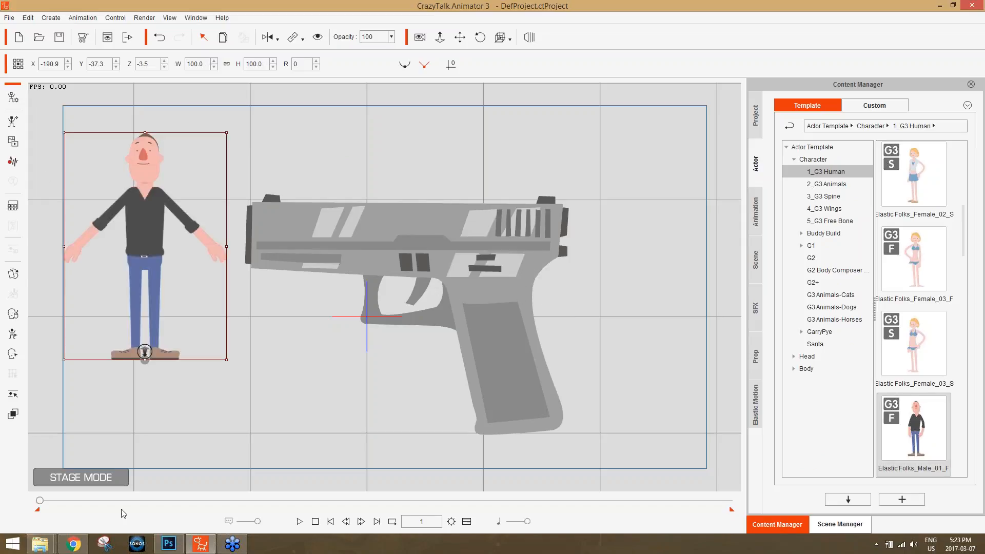
# Open the Elastic Folks_Male_01_F character in Composer mode and browse the G3 and G2+ head templates.
pyautogui.click(12, 100)
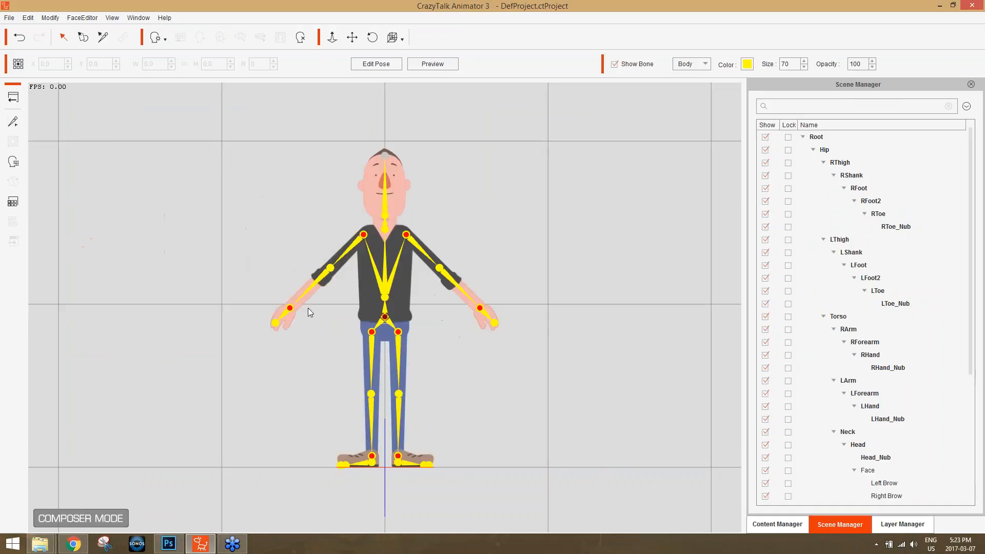
pyautogui.scroll(10, 271, 240)
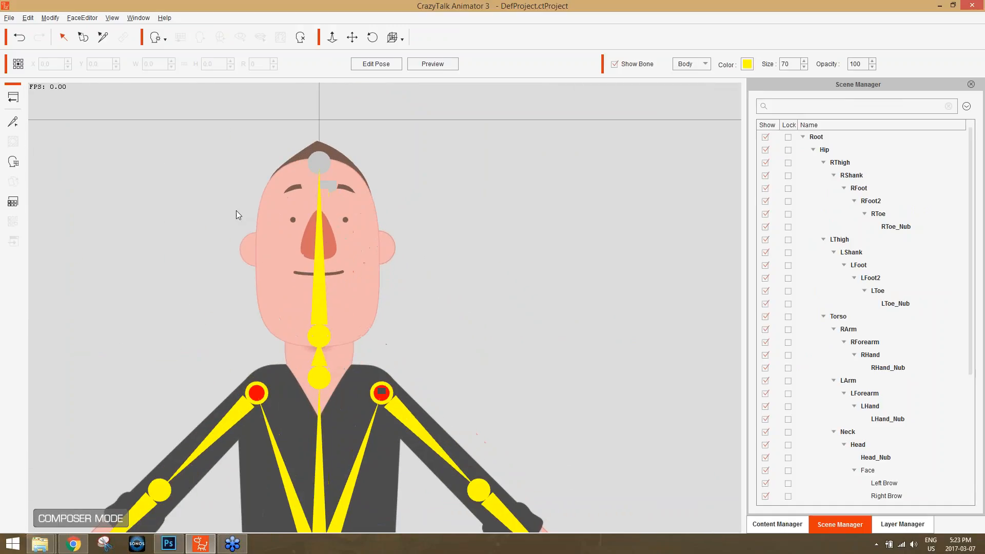
pyautogui.click(793, 523)
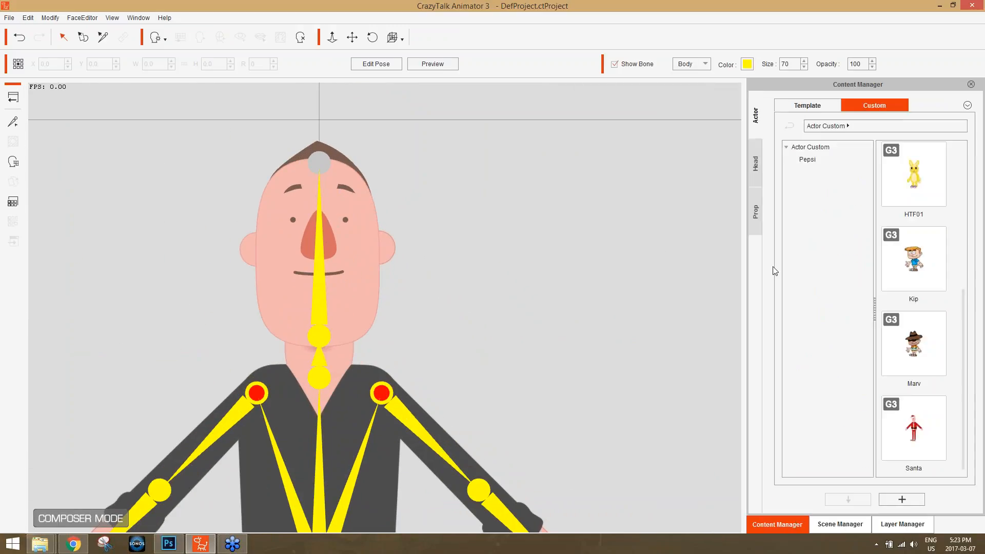
pyautogui.click(755, 167)
pyautogui.click(826, 196)
pyautogui.click(827, 208)
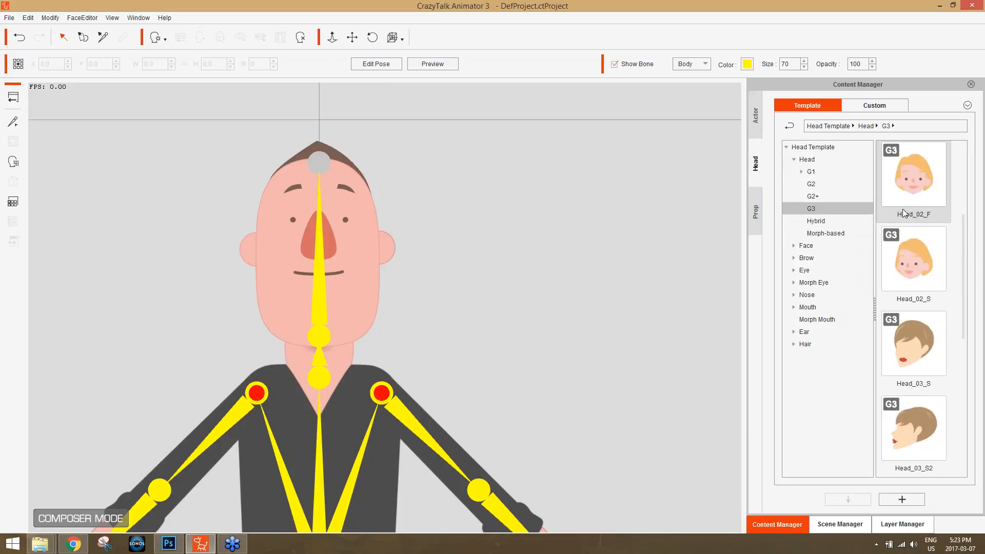
pyautogui.click(830, 197)
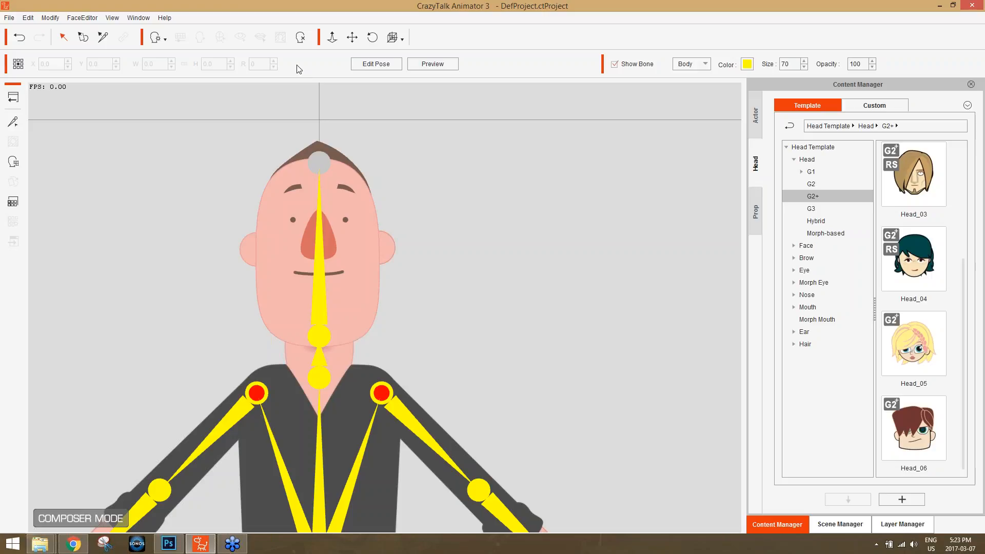
# Replace the man's head with a new sprite-based head at head angle 0.
pyautogui.click(164, 42)
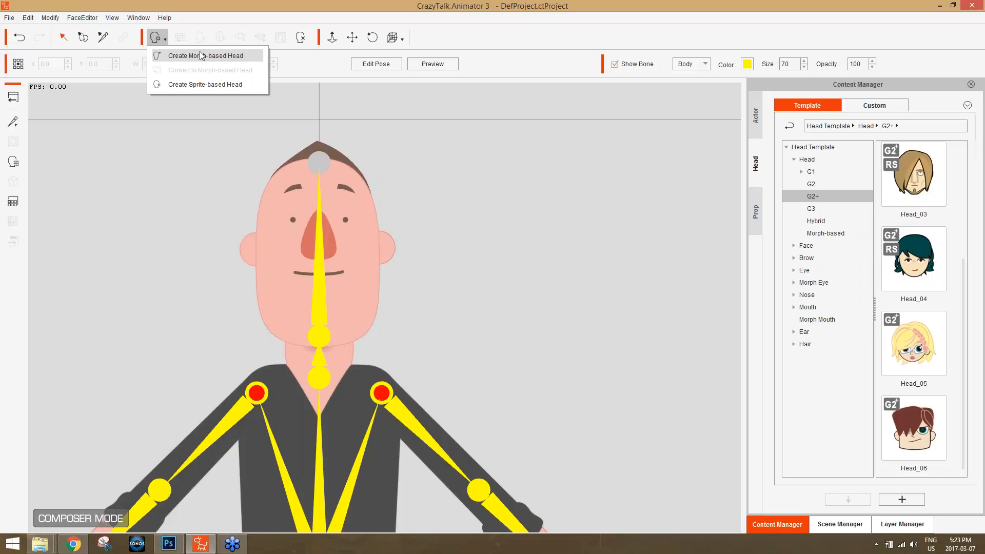
pyautogui.click(199, 85)
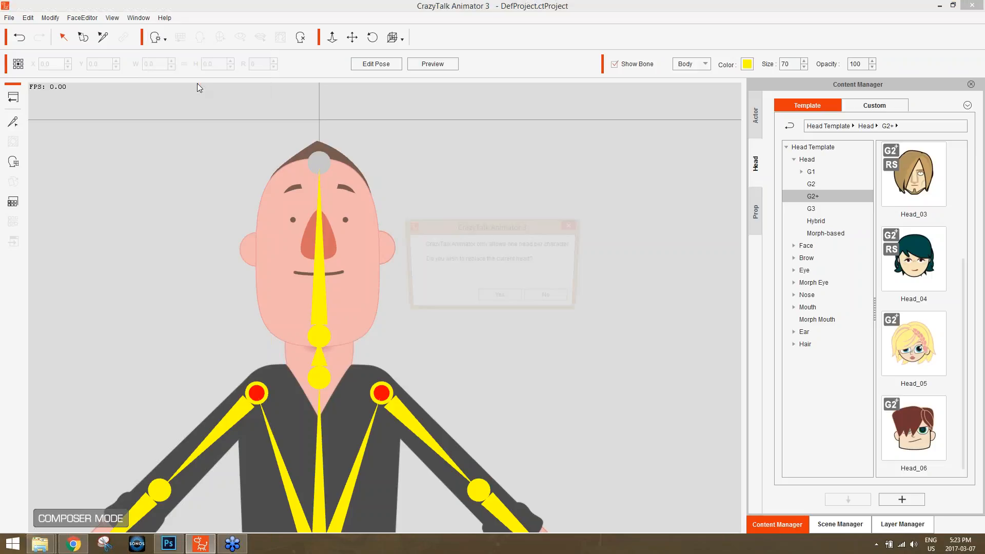
pyautogui.click(518, 303)
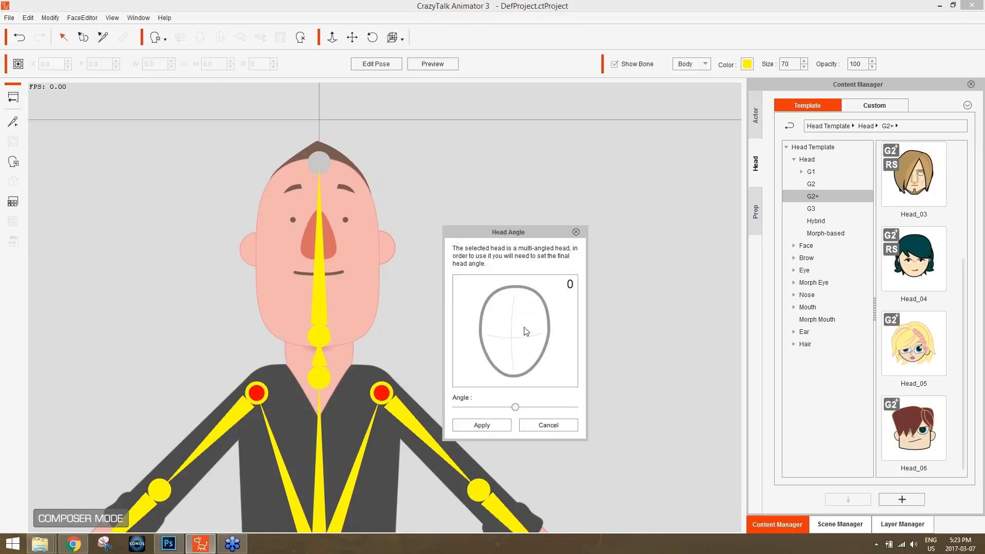
pyautogui.click(482, 425)
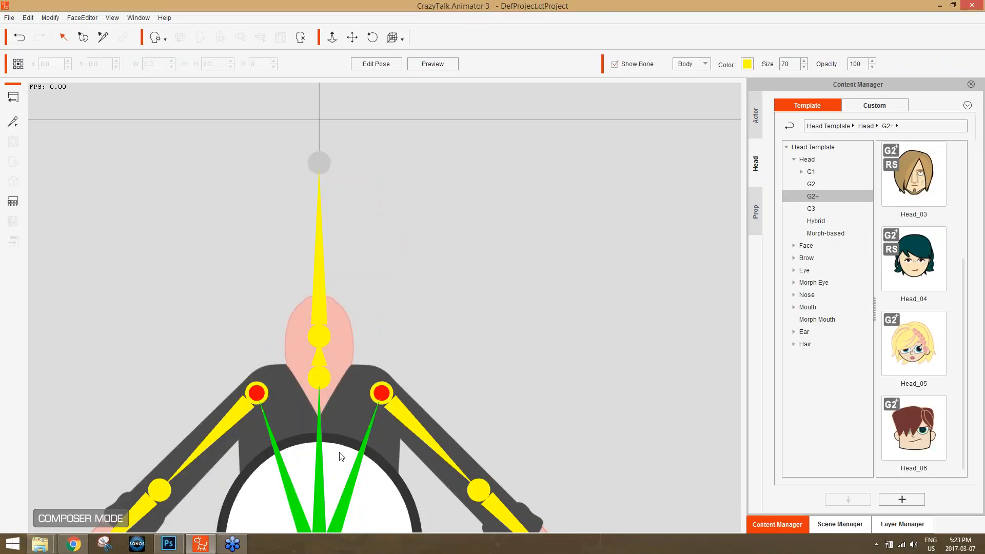
# Move the sprite-based head up onto the man's neck, at about X -0.7, Y 155.2.
pyautogui.scroll(-5, 516, 374)
pyautogui.moveTo(511, 380); pyautogui.dragTo(506, 326)
pyautogui.moveTo(378, 387); pyautogui.dragTo(379, 224)
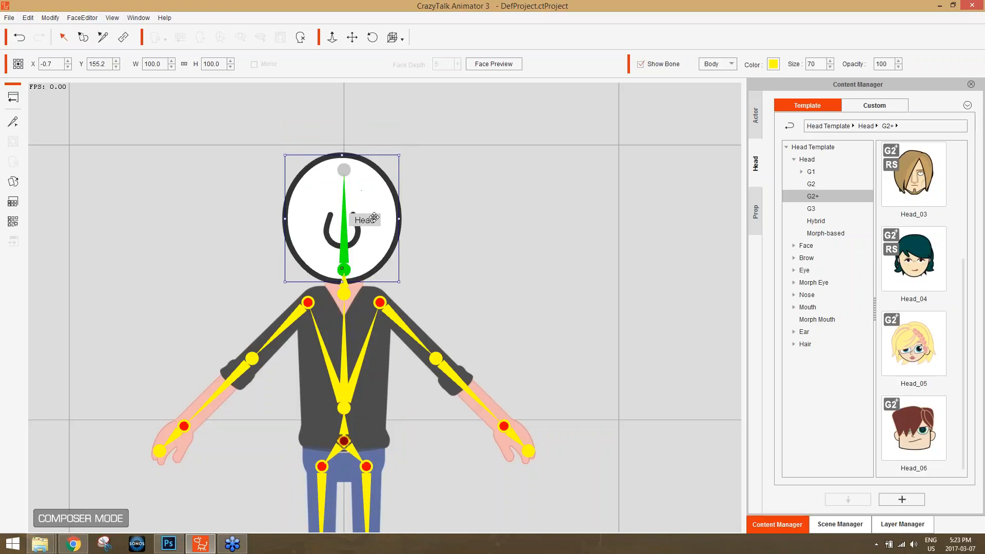
# Examine the face parts listed under Face in the Scene Manager, selecting the brows and eyes one by one.
pyautogui.click(844, 523)
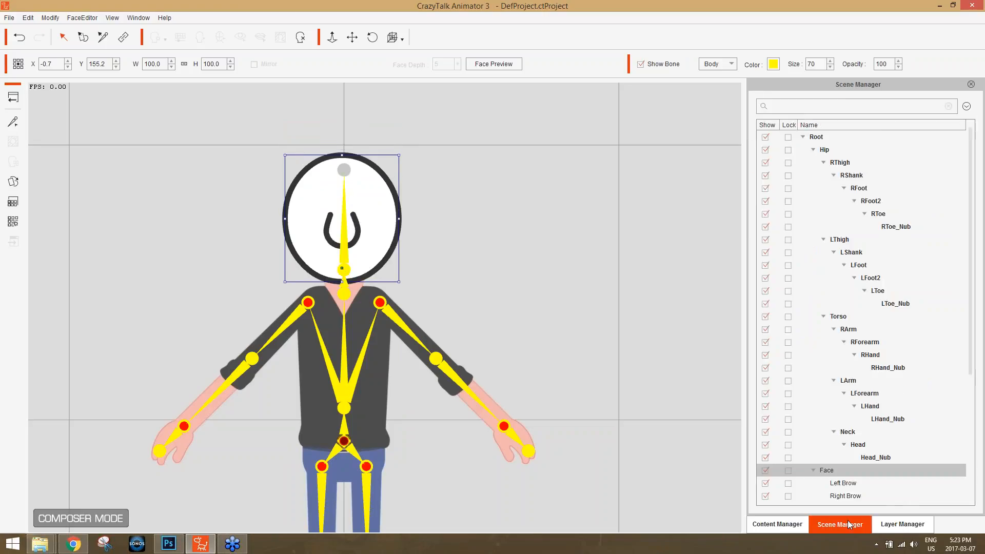
pyautogui.scroll(-5, 881, 392)
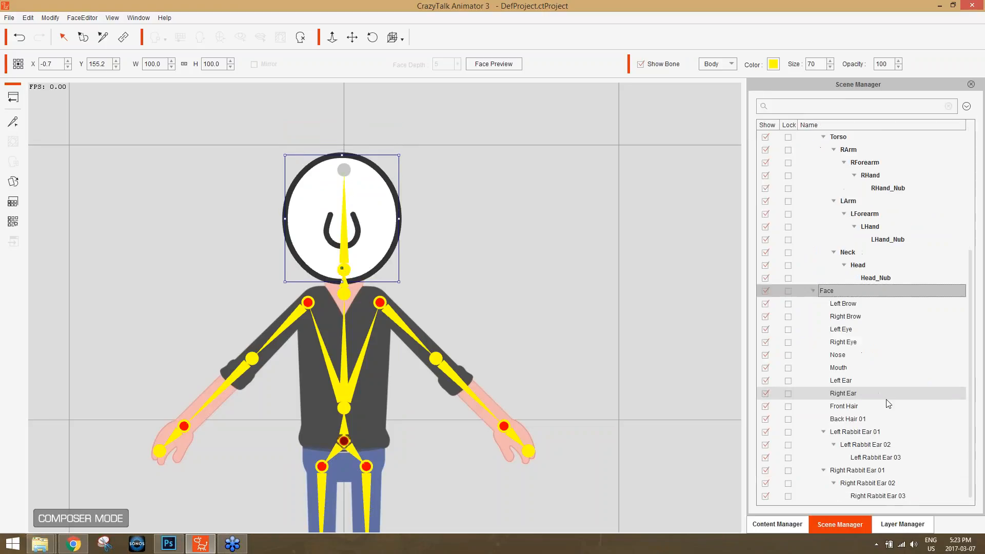
pyautogui.click(852, 307)
pyautogui.click(860, 318)
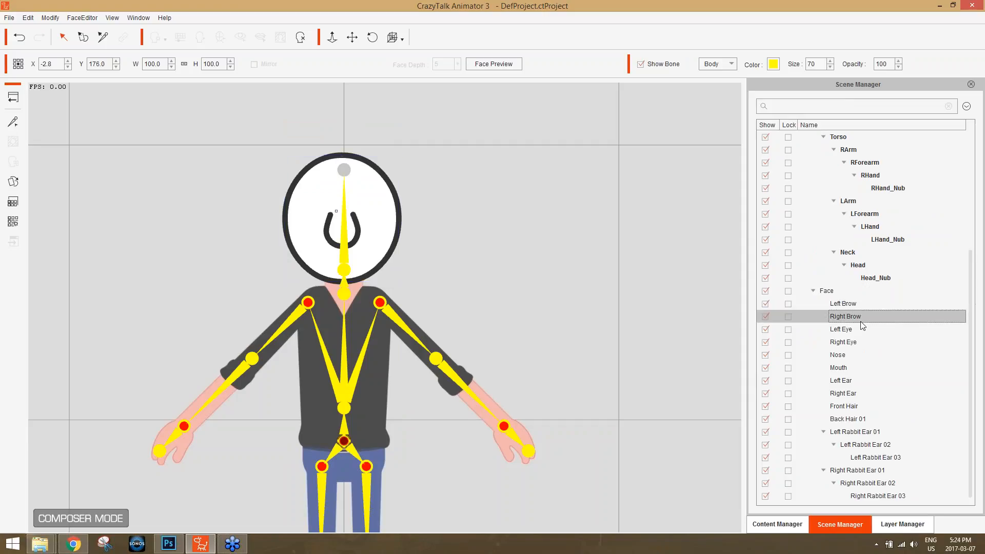
pyautogui.click(851, 332)
pyautogui.click(851, 341)
# Open the Left Brow in the Sprite Editor and browse its expression sprites, including 01_Normal, 02_Shrink, 03_Happy and the raised variants.
pyautogui.click(848, 305)
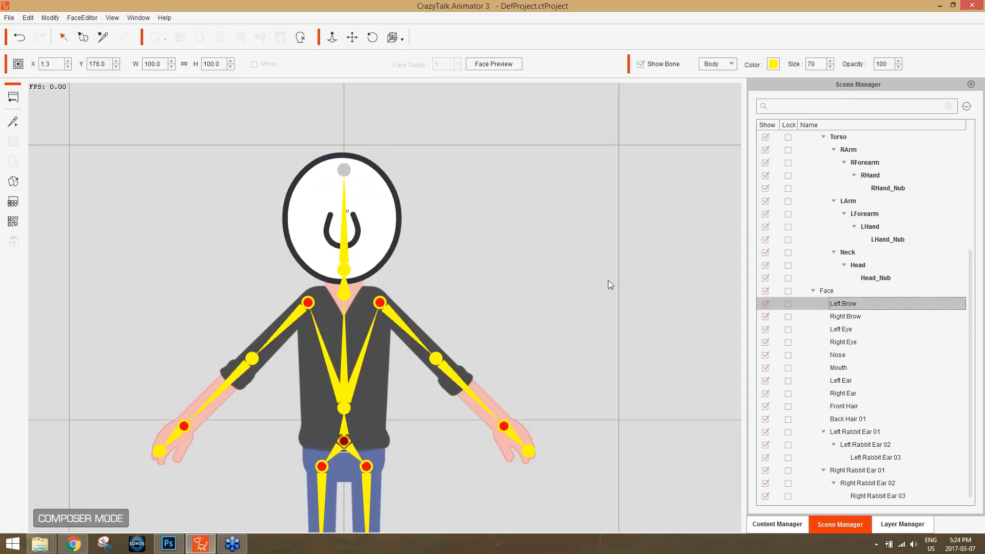
pyautogui.click(13, 182)
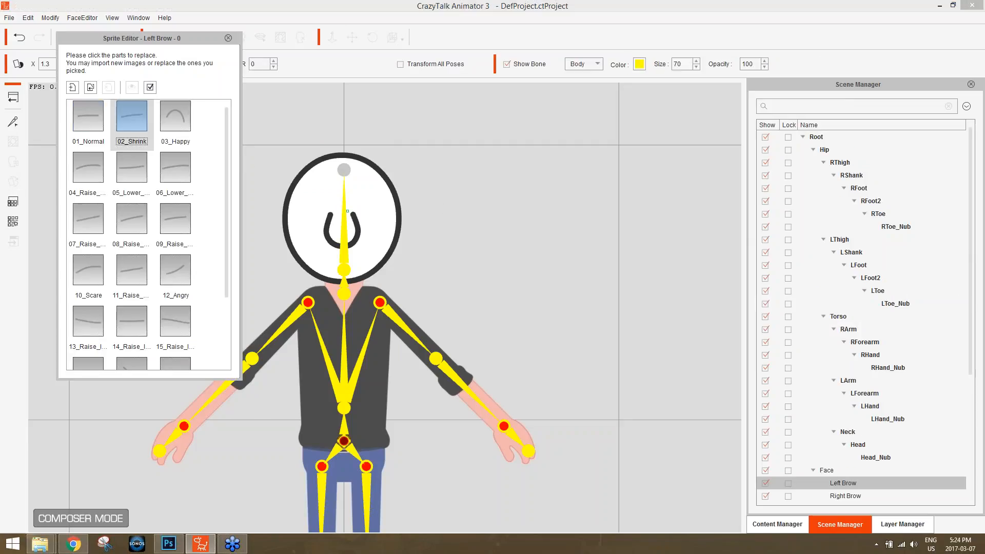
pyautogui.click(131, 168)
pyautogui.click(88, 167)
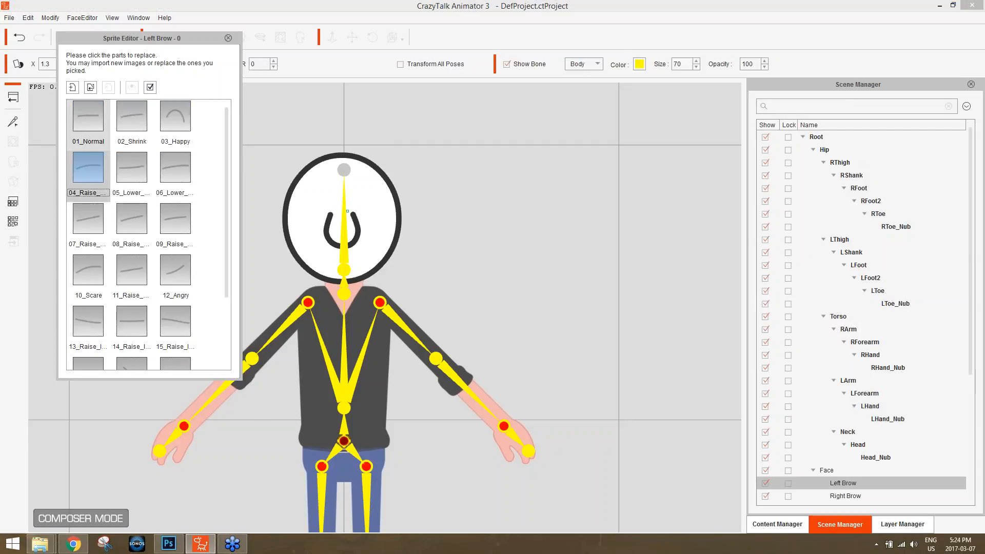
pyautogui.click(88, 118)
pyautogui.click(132, 118)
pyautogui.click(179, 121)
pyautogui.click(99, 124)
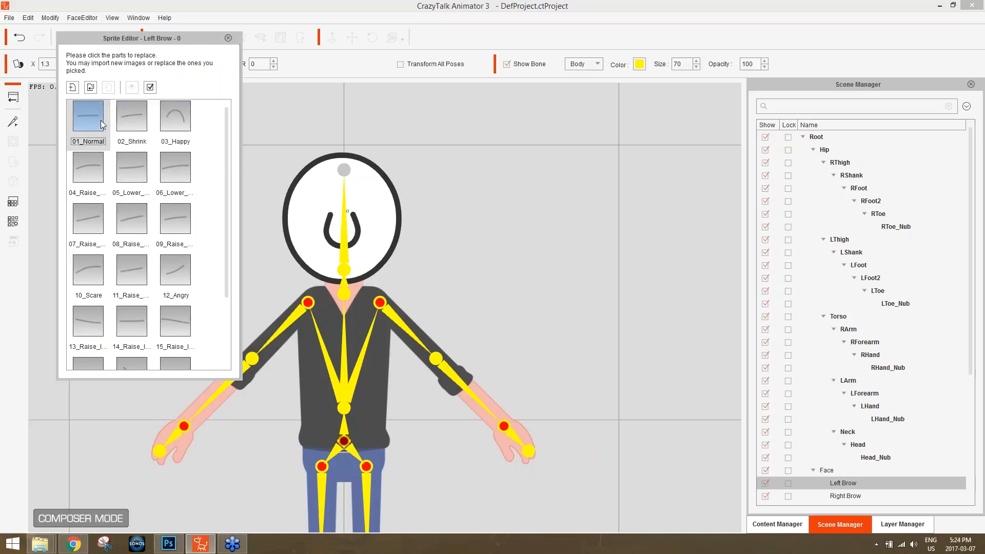
pyautogui.click(86, 194)
pyautogui.click(87, 232)
pyautogui.click(132, 270)
pyautogui.click(127, 219)
pyautogui.click(167, 212)
pyautogui.click(106, 142)
# Replace the left brow's 01_Normal sprite with the thick black brow image from the GP Parts folder.
pyautogui.doubleClick(93, 114)
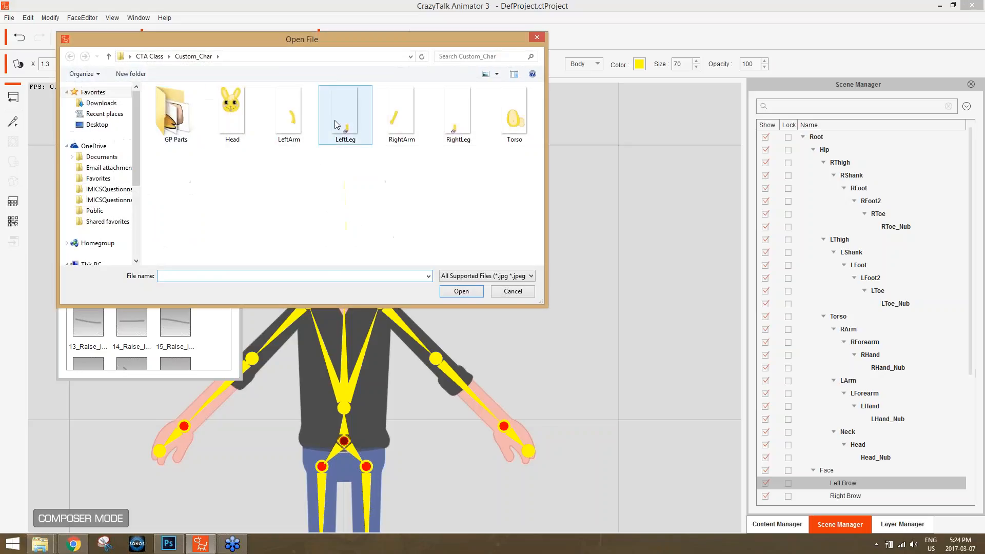
pyautogui.doubleClick(185, 123)
pyautogui.doubleClick(263, 126)
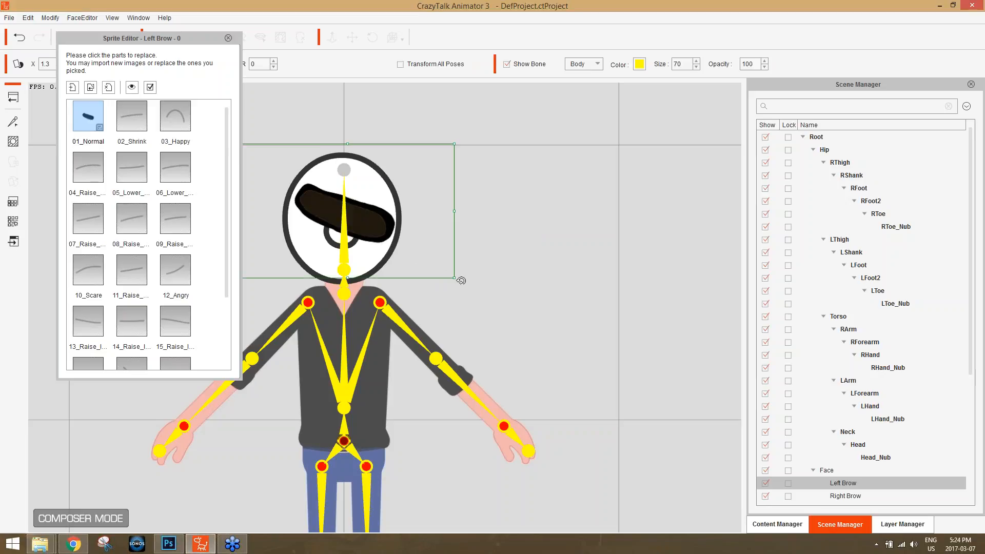
# Shrink the black brow, place it on the upper side of the face and level it with a rotation of 340.
pyautogui.moveTo(455, 278); pyautogui.dragTo(388, 237)
pyautogui.moveTo(346, 210); pyautogui.dragTo(315, 190)
pyautogui.moveTo(367, 206); pyautogui.dragTo(365, 186)
# View the sprite sets of the left eye, right eye and nose and close the Sprite Editor.
pyautogui.scroll(-5, 872, 426)
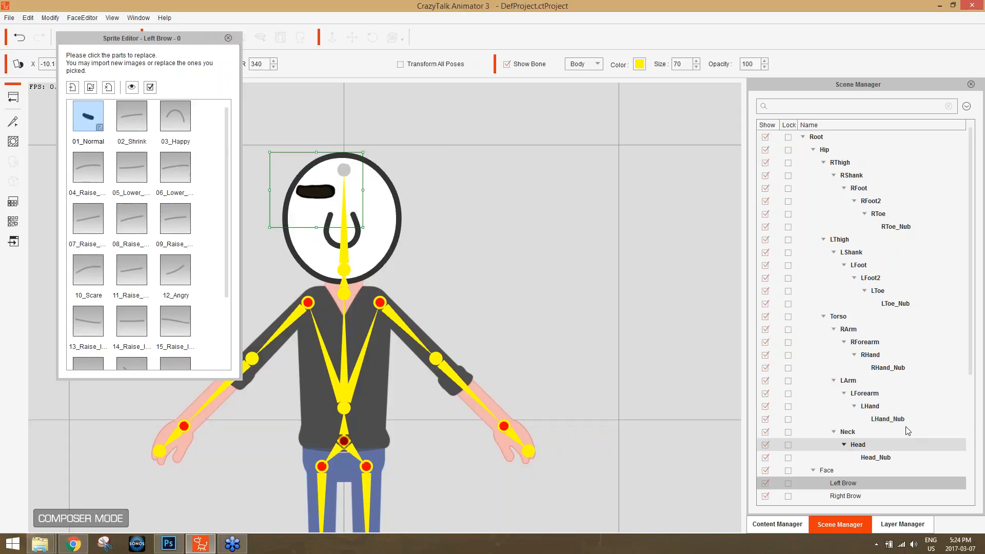
pyautogui.click(841, 330)
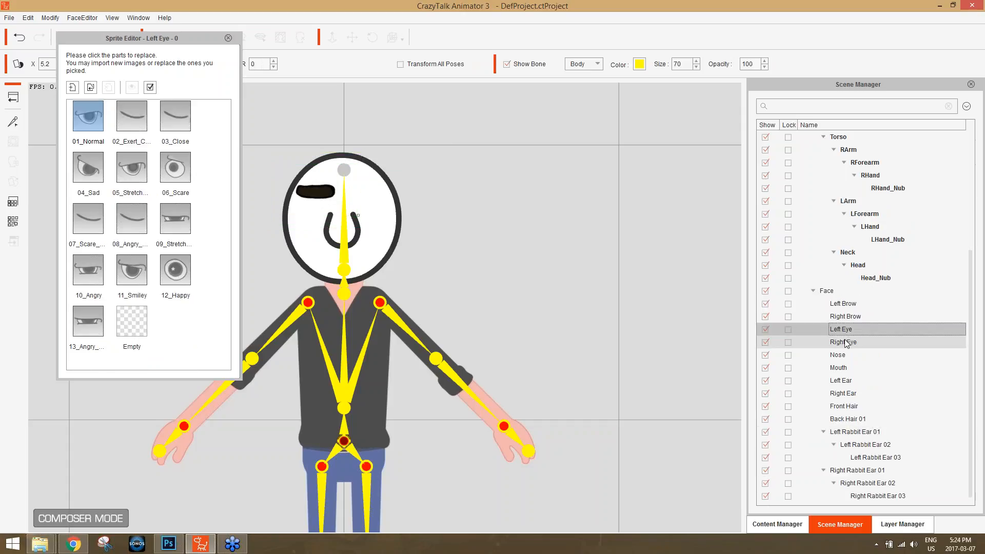
pyautogui.click(844, 342)
pyautogui.click(847, 355)
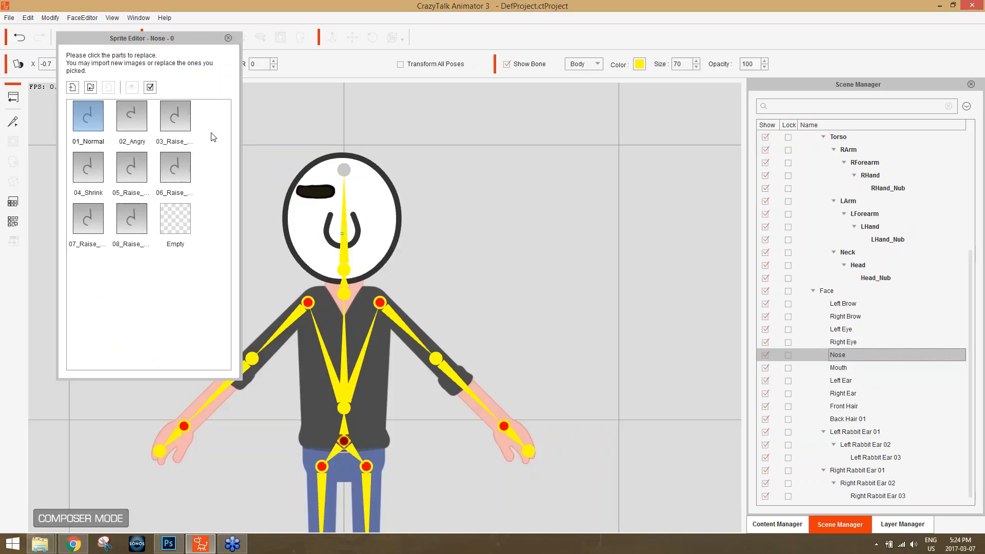
pyautogui.click(229, 38)
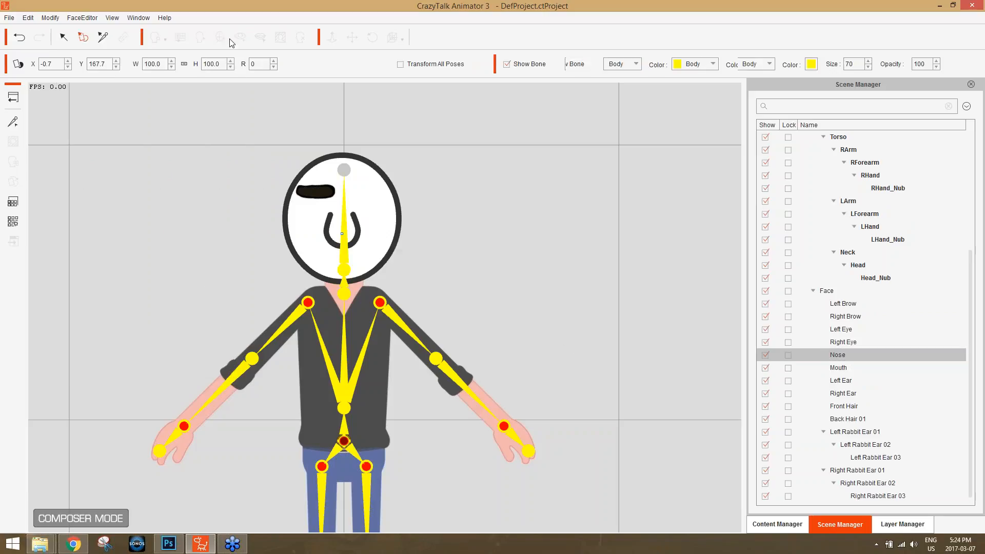
# Try to replace the man's sprite-based head with one created from a Desktop image, without saving the face file.
pyautogui.click(390, 255)
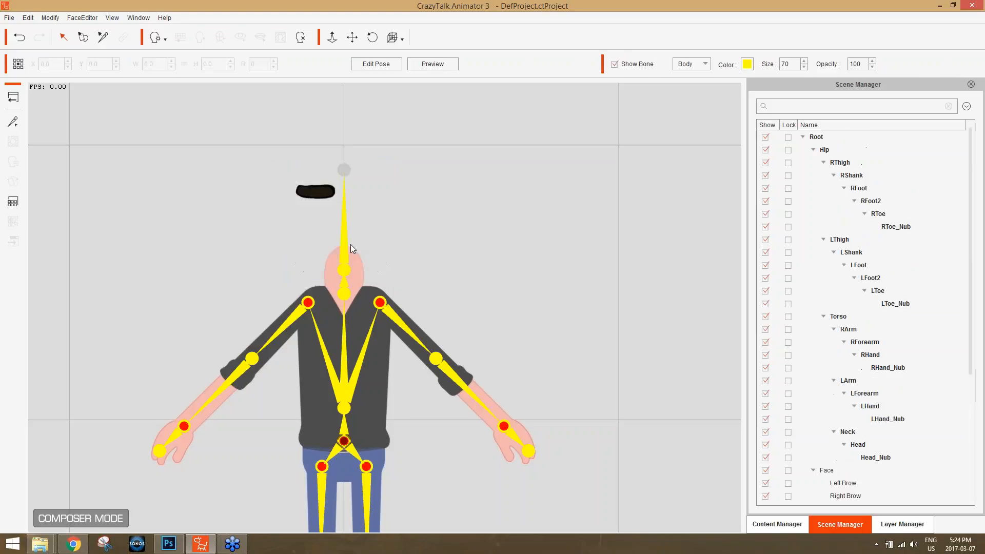
pyautogui.click(346, 224)
pyautogui.click(160, 38)
pyautogui.click(194, 58)
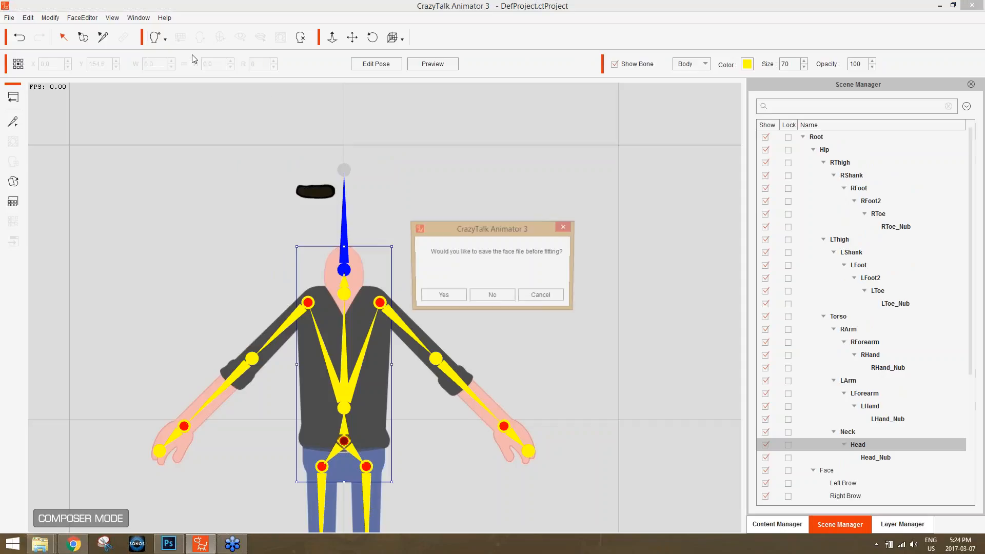
pyautogui.click(509, 296)
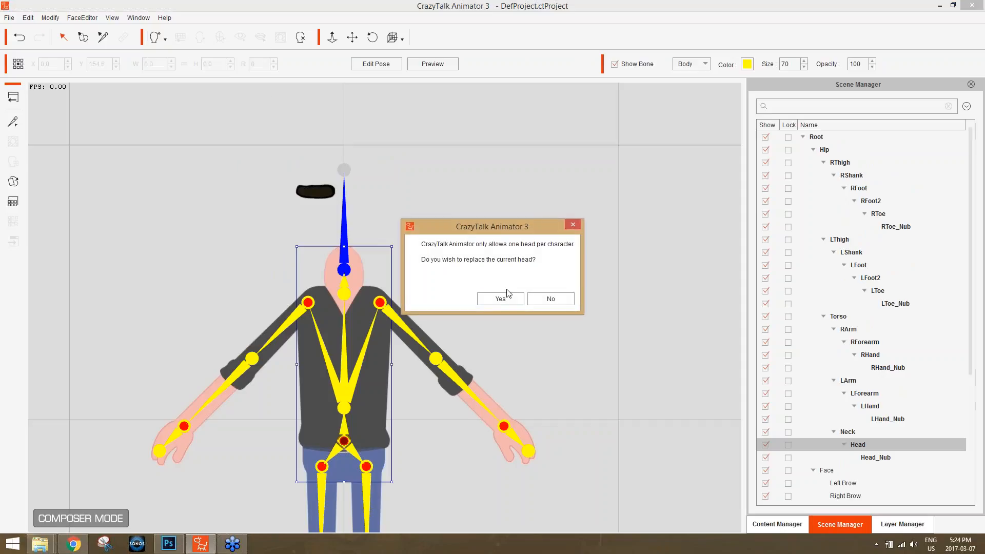
pyautogui.click(507, 296)
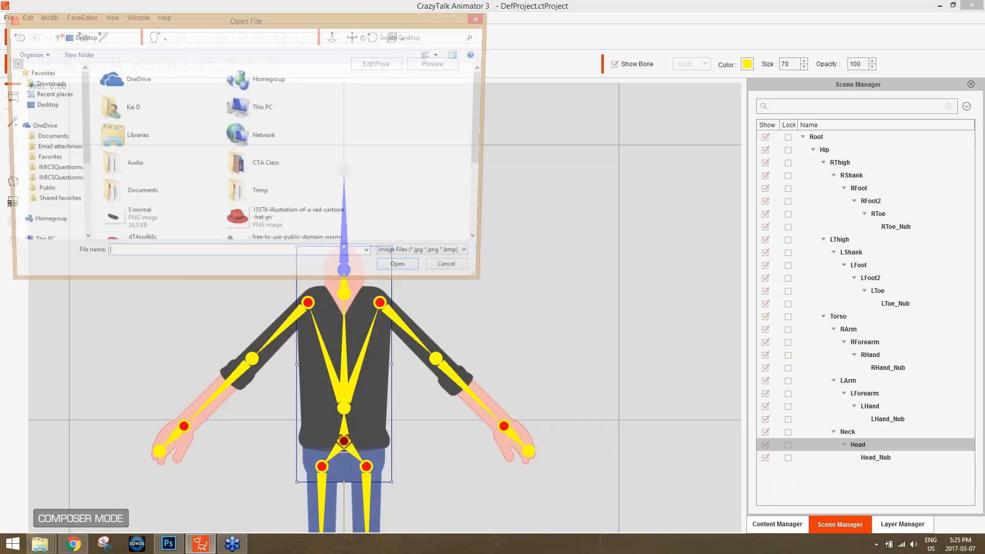
pyautogui.click(299, 222)
pyautogui.scroll(-3, 297, 221)
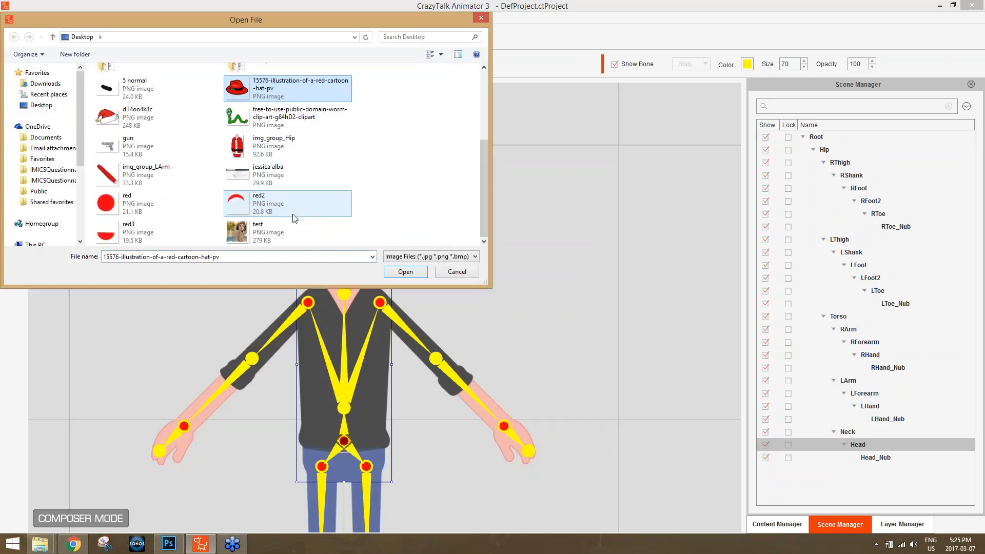
pyautogui.click(461, 276)
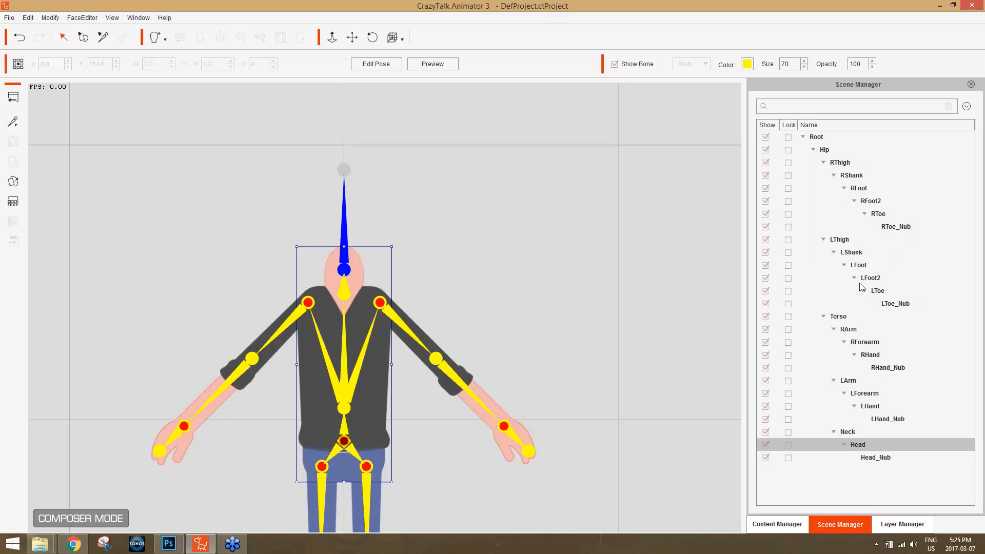
# Add the morph-based Mr. Rosenberg head template to the body, position it at X -0.4, Y 163.2, and return to Stage mode.
pyautogui.click(779, 523)
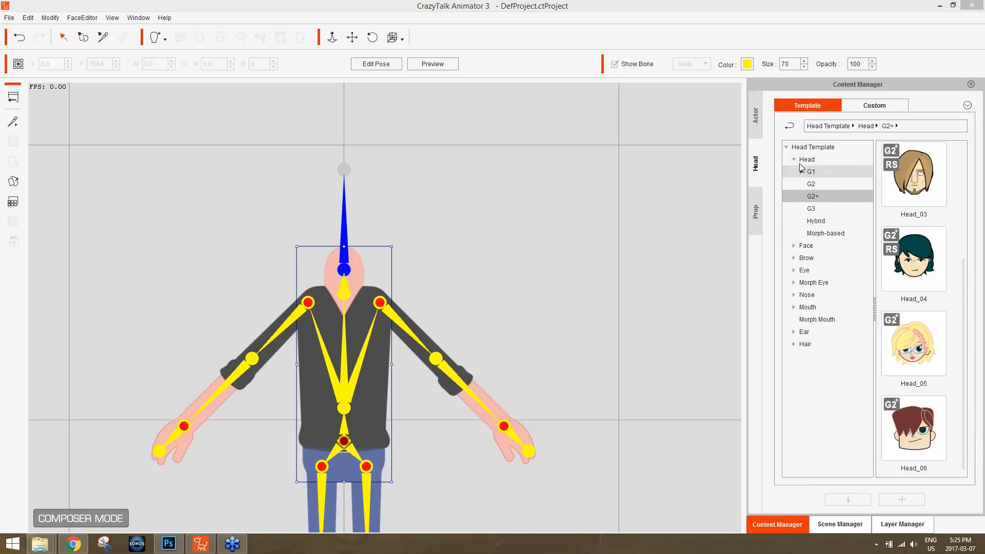
pyautogui.click(824, 234)
pyautogui.moveTo(919, 272); pyautogui.dragTo(343, 241)
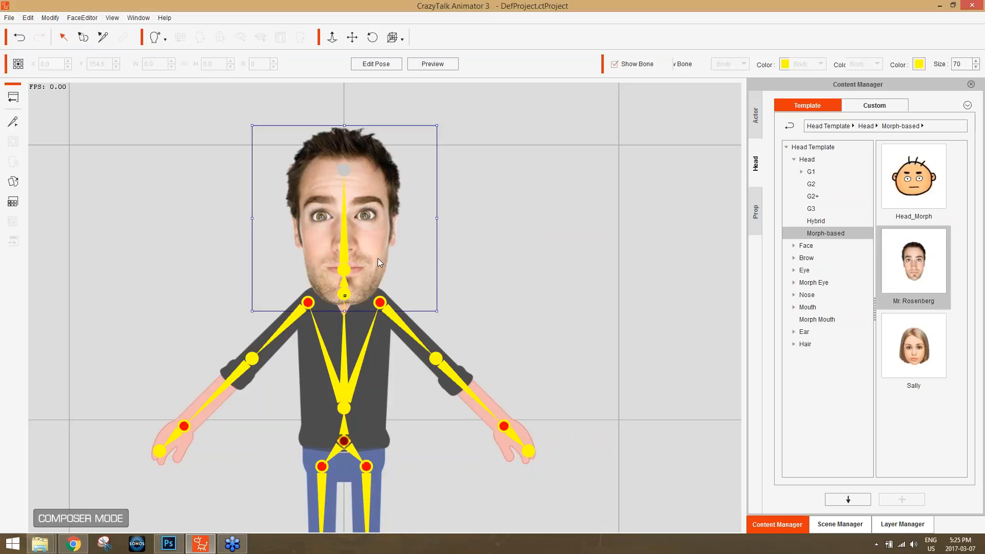
pyautogui.moveTo(377, 243)
pyautogui.mouseDown()
pyautogui.moveTo(375, 223)
pyautogui.moveTo(377, 239)
pyautogui.mouseUp()
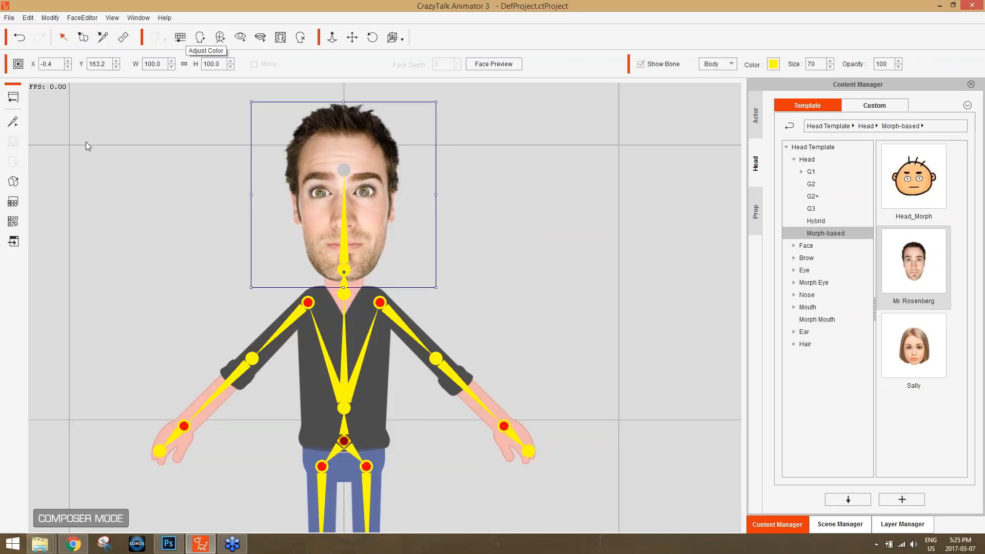
pyautogui.click(13, 99)
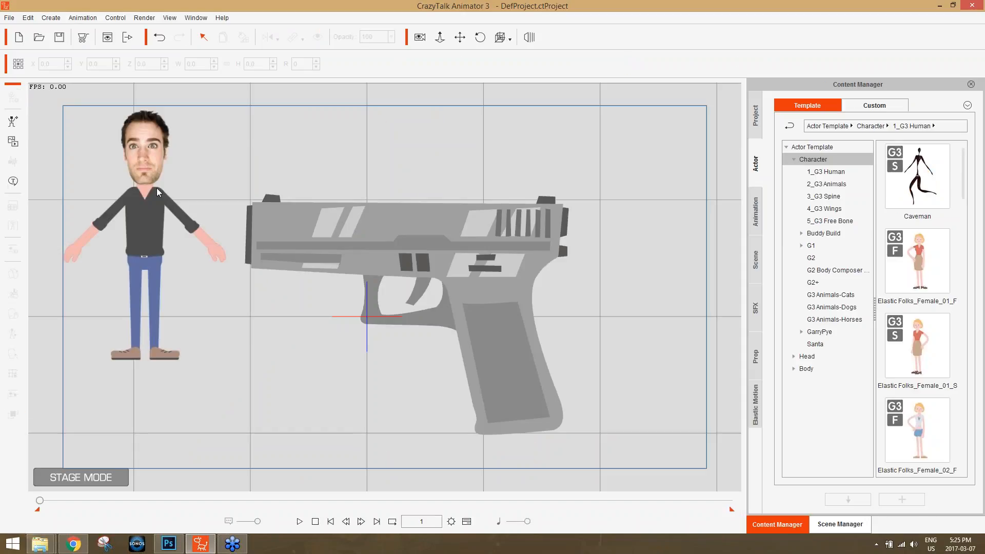
# Preview the third visible face animation profile on the man's photo head in Face Puppet, and stop the preview.
pyautogui.click(146, 220)
pyautogui.moveTo(150, 232); pyautogui.dragTo(301, 333)
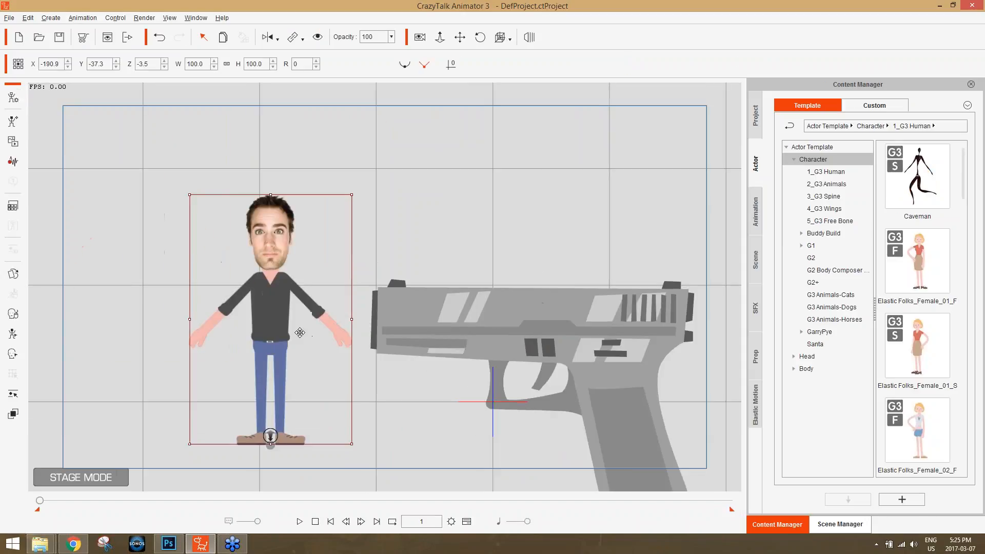
pyautogui.scroll(4, 302, 333)
pyautogui.moveTo(207, 81); pyautogui.dragTo(204, 59)
pyautogui.moveTo(254, 277); pyautogui.dragTo(312, 320)
pyautogui.moveTo(312, 320); pyautogui.dragTo(202, 56)
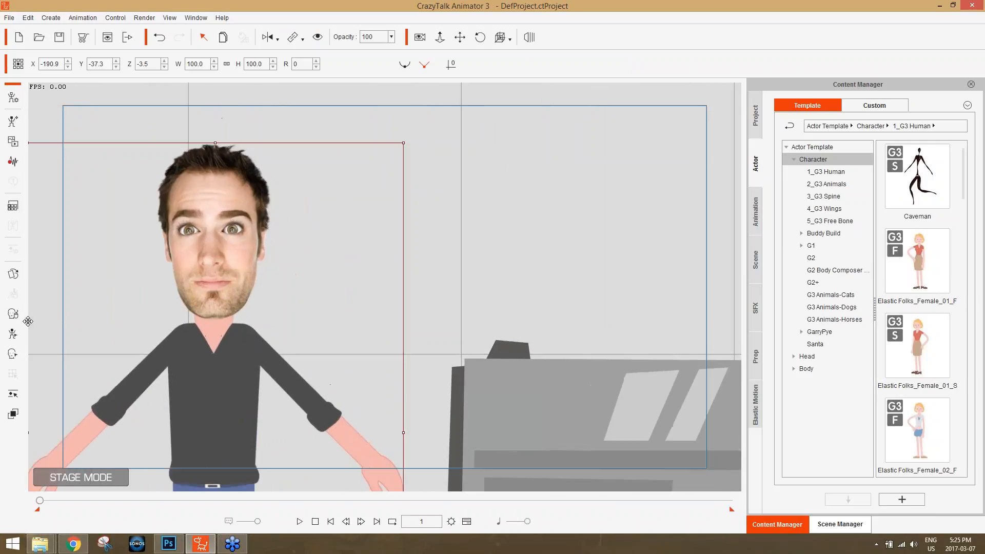
pyautogui.click(13, 313)
pyautogui.click(624, 281)
pyautogui.press('space')
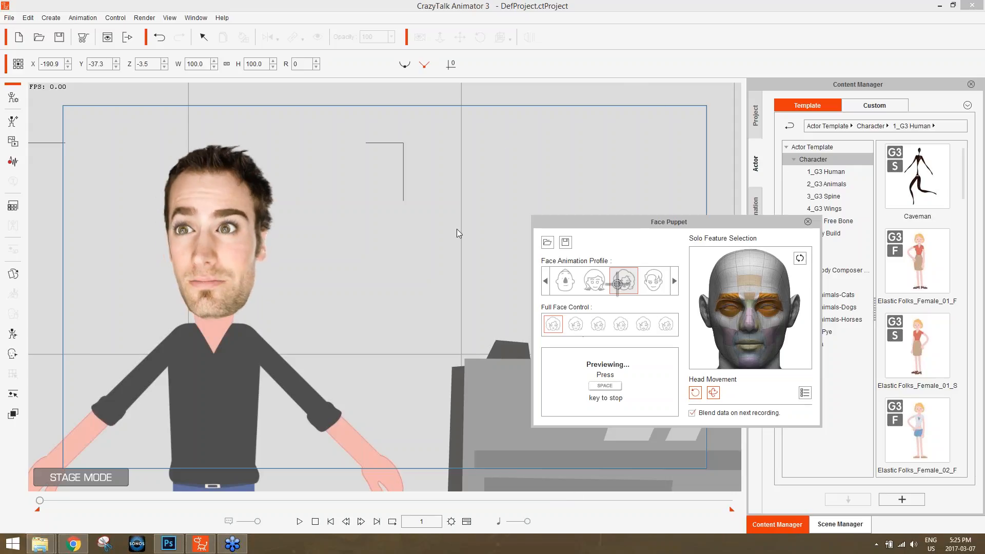
pyautogui.press('space')
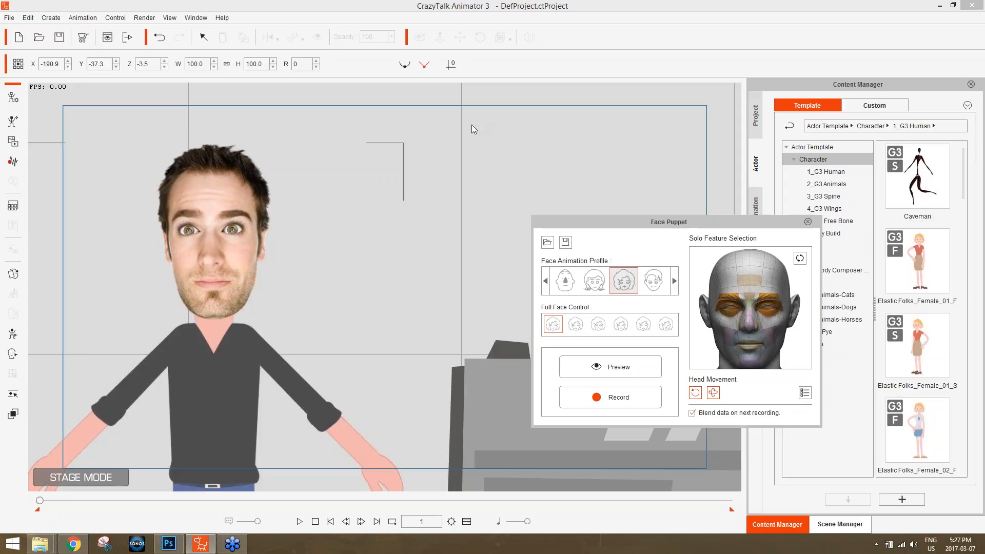
# Open the online user manual and examine the Global Shortcuts and Timeline Shortcuts pages under Keyboard Shortcuts.
pyautogui.click(222, 18)
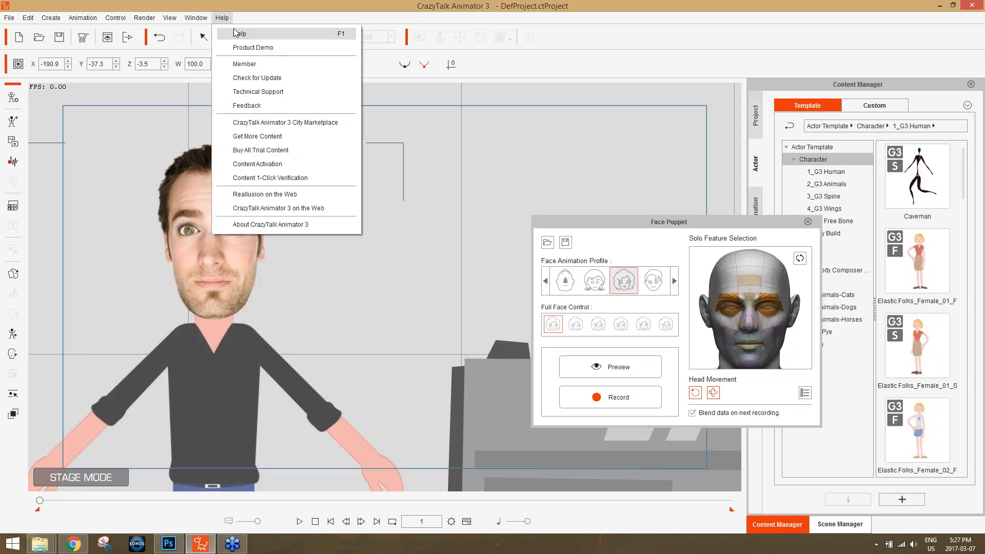
pyautogui.click(239, 33)
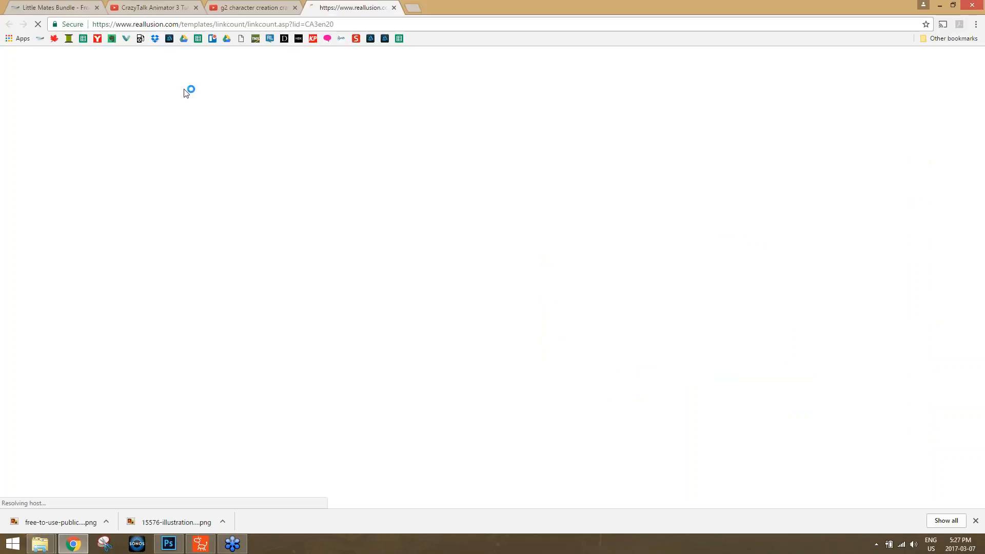
pyautogui.click(59, 443)
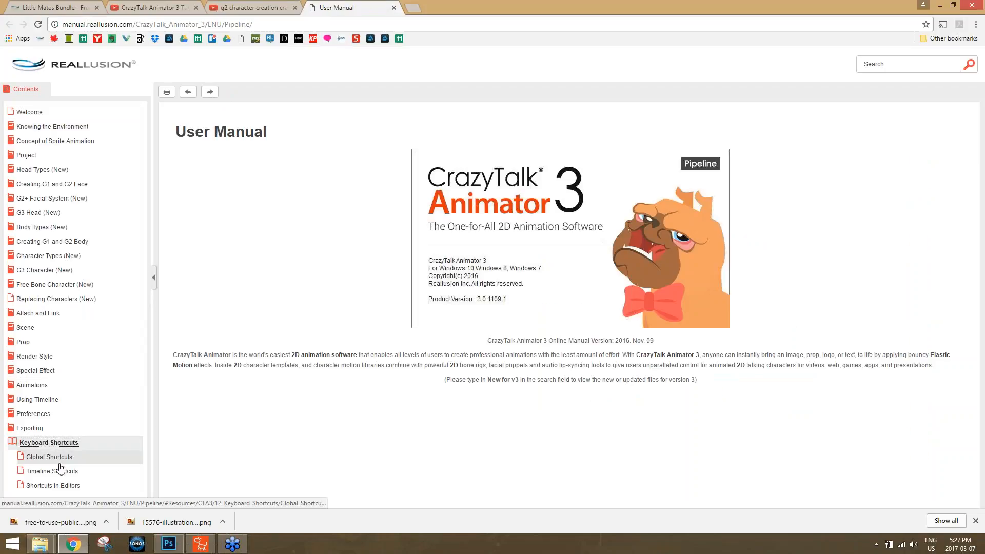
pyautogui.click(57, 460)
pyautogui.scroll(-3, 289, 298)
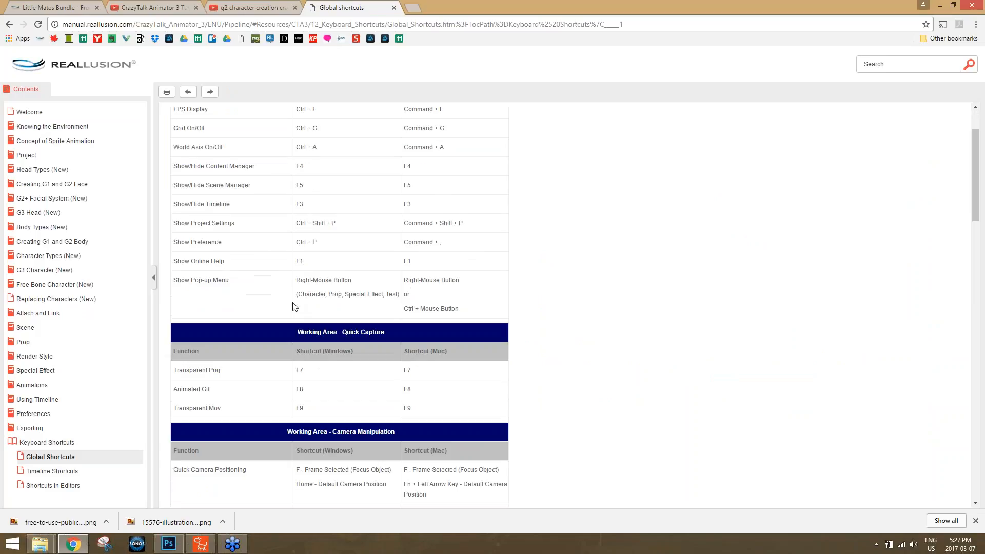
pyautogui.scroll(3, 440, 328)
pyautogui.scroll(-2, 431, 266)
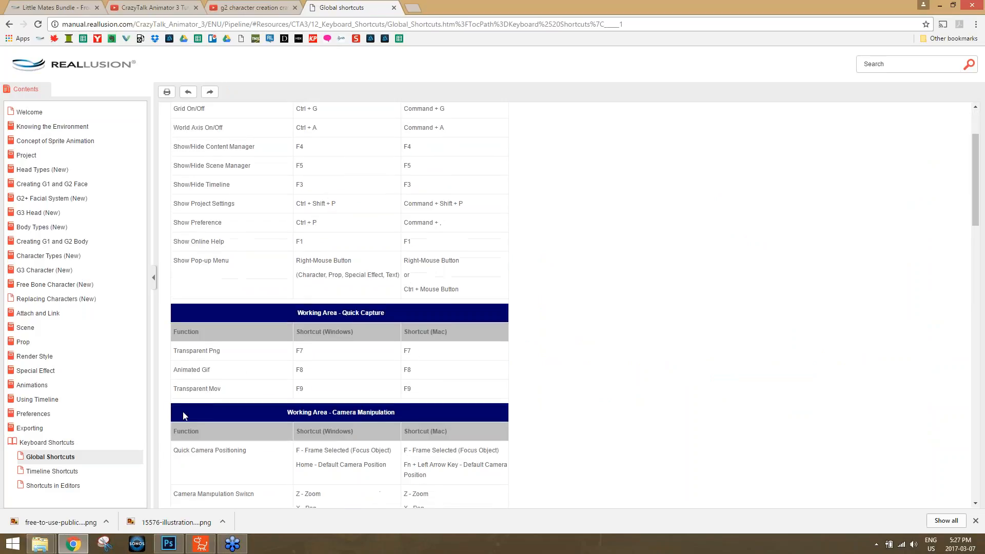
pyautogui.scroll(-3, 430, 329)
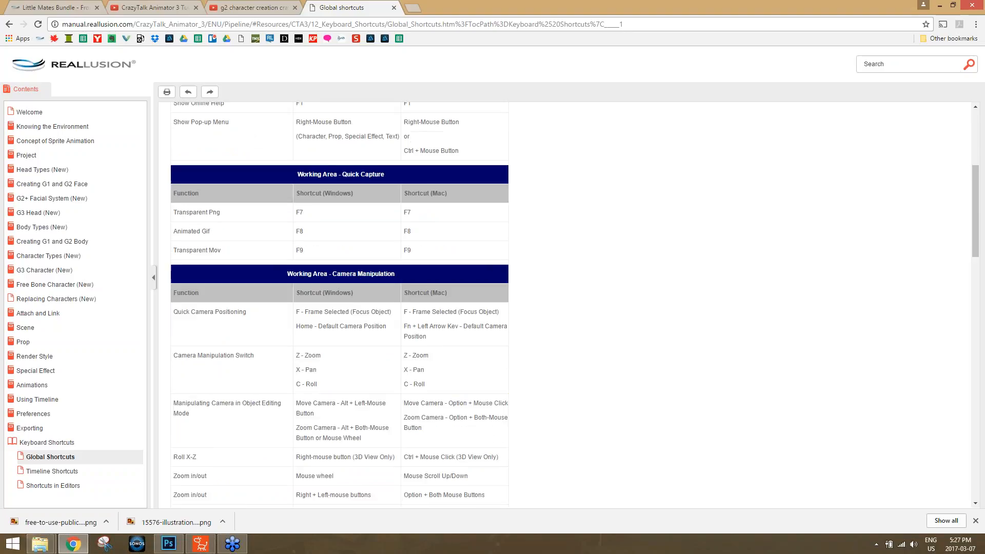
pyautogui.click(53, 471)
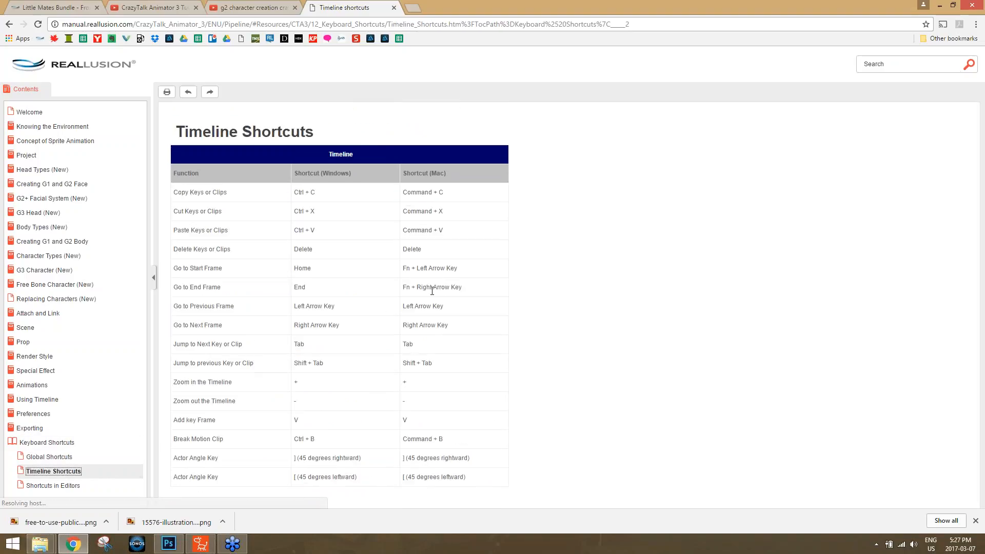
# Examine the Shortcuts in Editors page under Keyboard Shortcuts in the online manual.
pyautogui.click(53, 486)
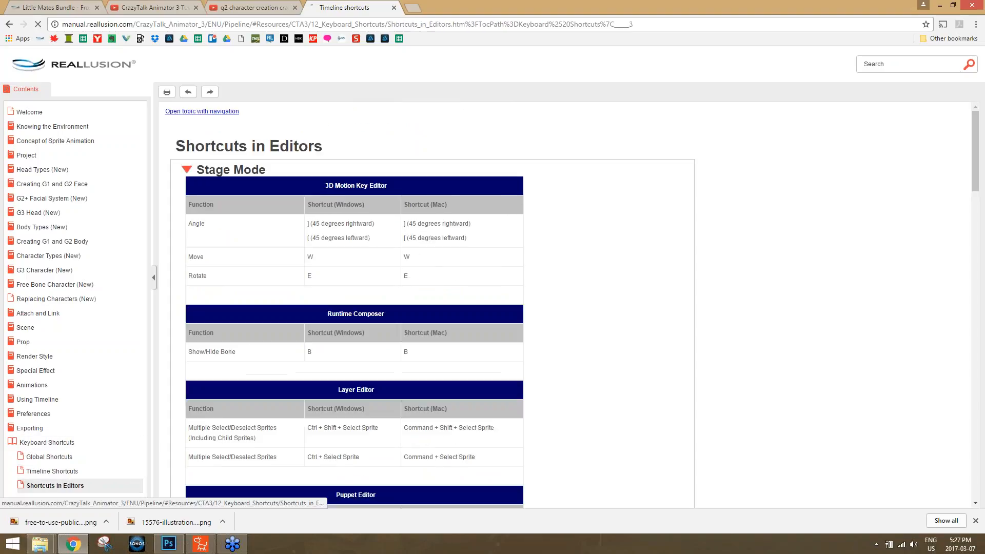
pyautogui.click(231, 155)
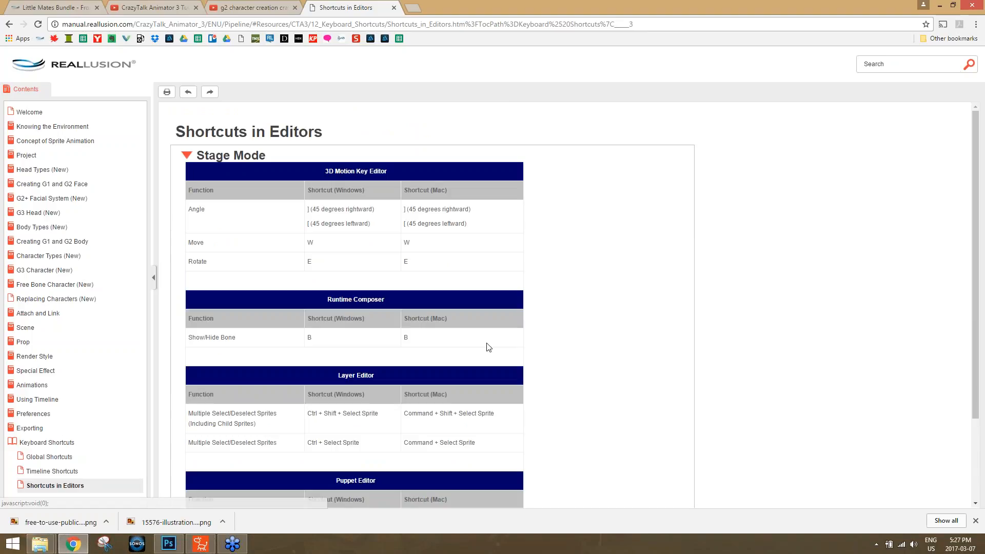
pyautogui.click(46, 442)
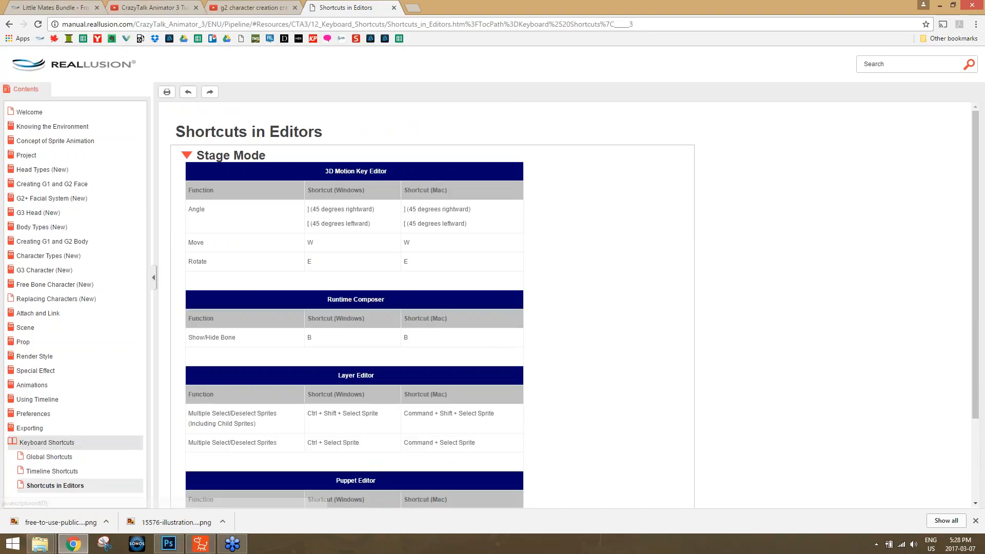
pyautogui.click(41, 445)
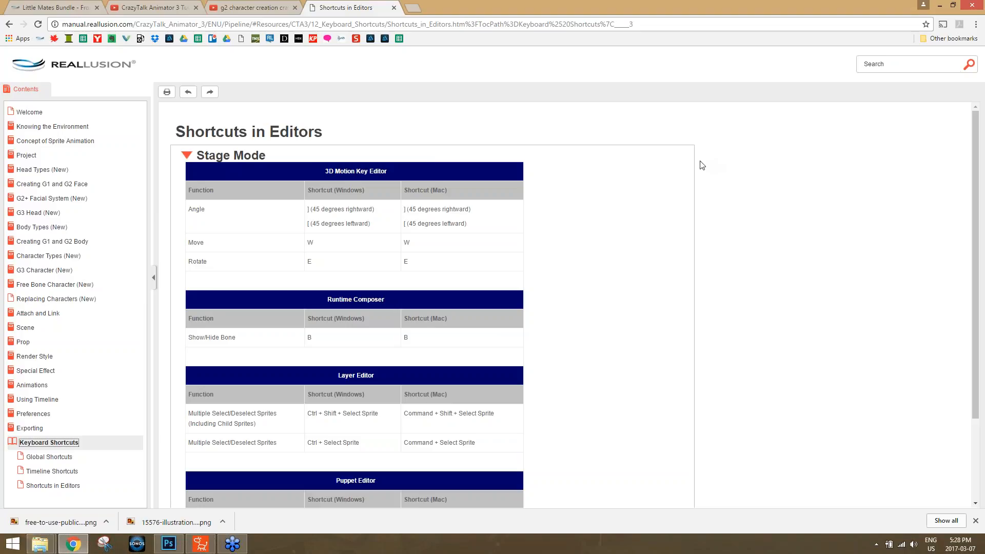
# Switch to CrazyTalk Animator 3 and start a new project without saving the current one.
pyautogui.hotkey('alt', 'Tab')
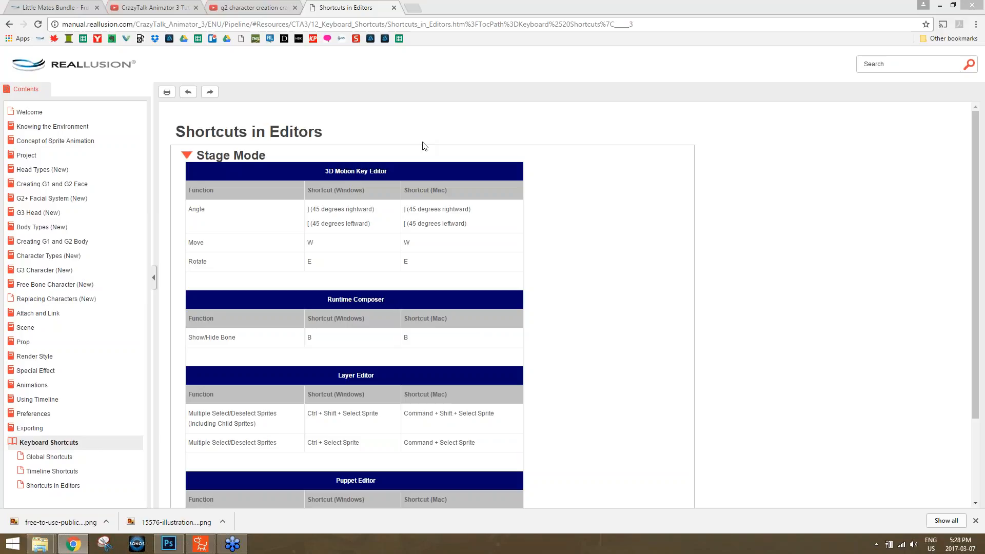
pyautogui.click(201, 543)
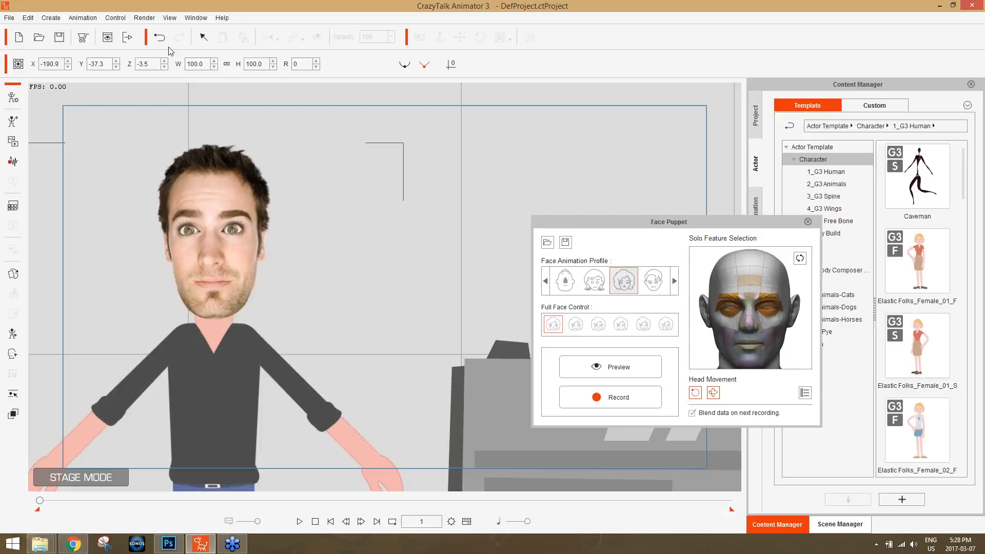
pyautogui.click(19, 37)
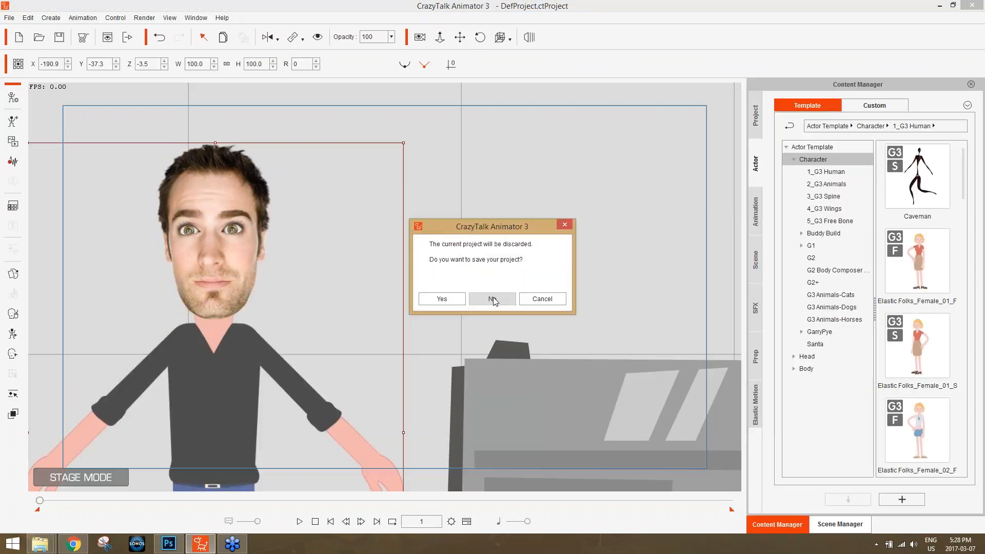
pyautogui.click(493, 299)
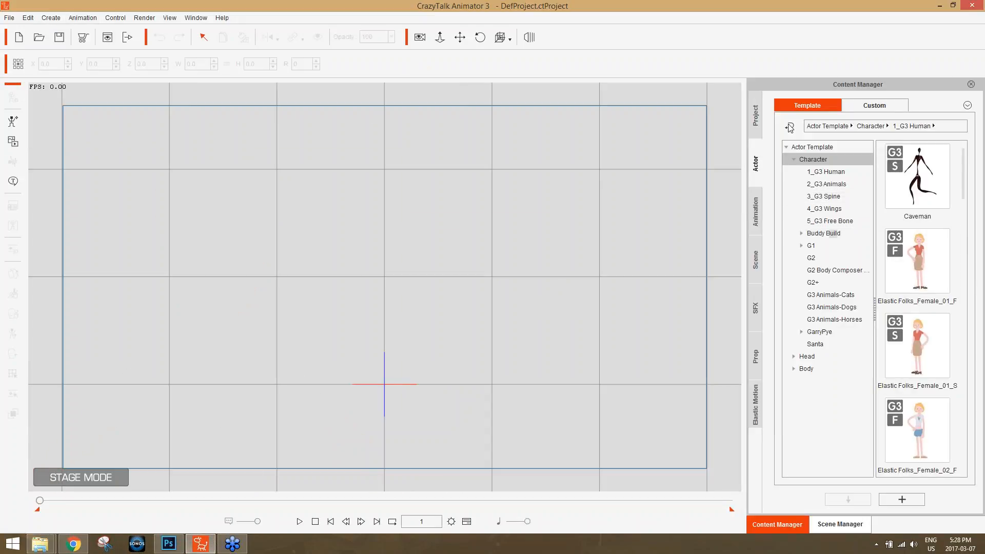
# Add the custom HTF01 rabbit character to the stage at about X -4.6, Y -115.7.
pyautogui.click(856, 104)
pyautogui.moveTo(914, 430); pyautogui.dragTo(376, 361)
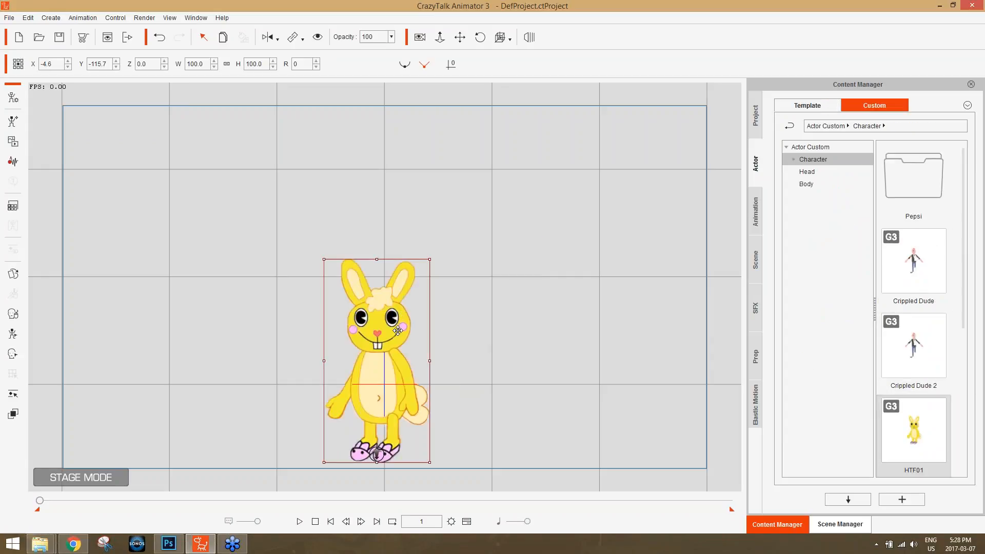
pyautogui.scroll(3, 463, 342)
pyautogui.scroll(2, 464, 342)
pyautogui.moveTo(428, 357); pyautogui.dragTo(306, 312)
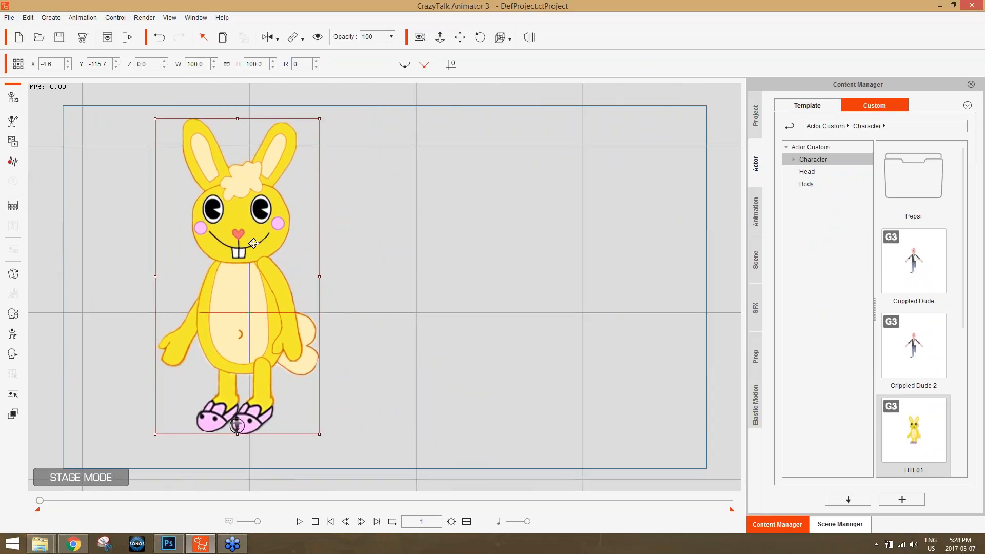
# Open the rabbit in Composer mode and select its LArm bone.
pyautogui.click(14, 98)
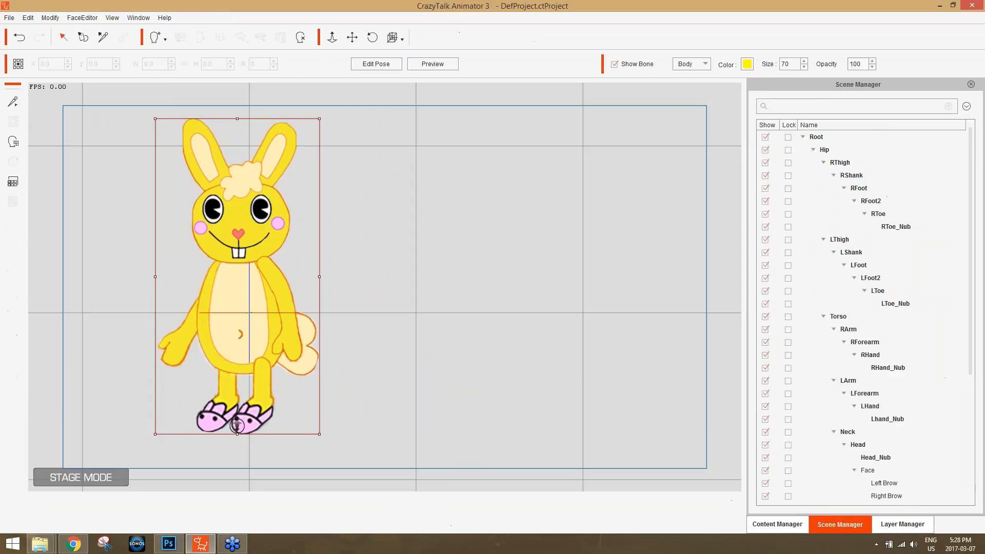
pyautogui.scroll(1, 564, 389)
pyautogui.moveTo(578, 402); pyautogui.dragTo(434, 352)
pyautogui.click(292, 259)
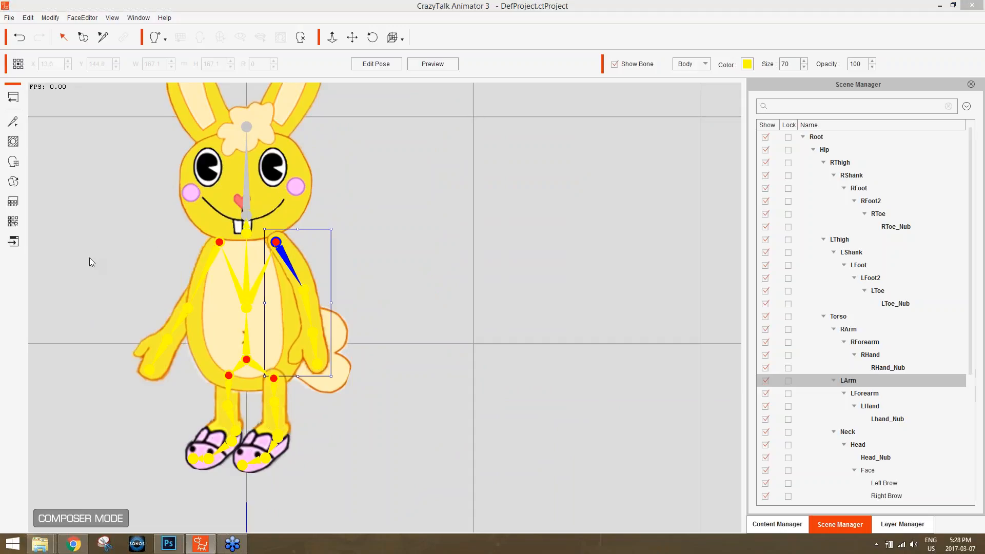
# Move LArm_Layer below Hip_Layer in the layer order and hide the bones.
pyautogui.click(914, 522)
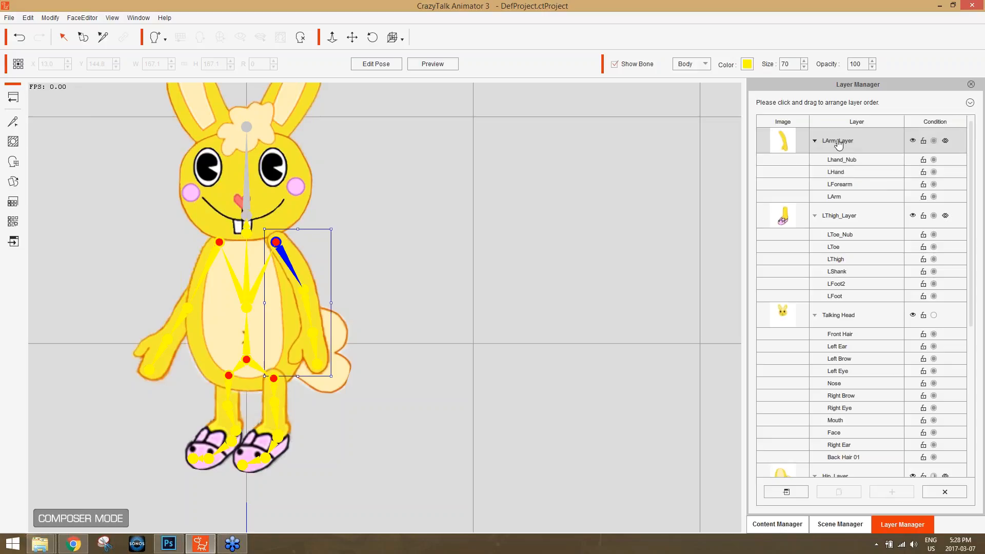
pyautogui.moveTo(842, 150); pyautogui.dragTo(844, 447)
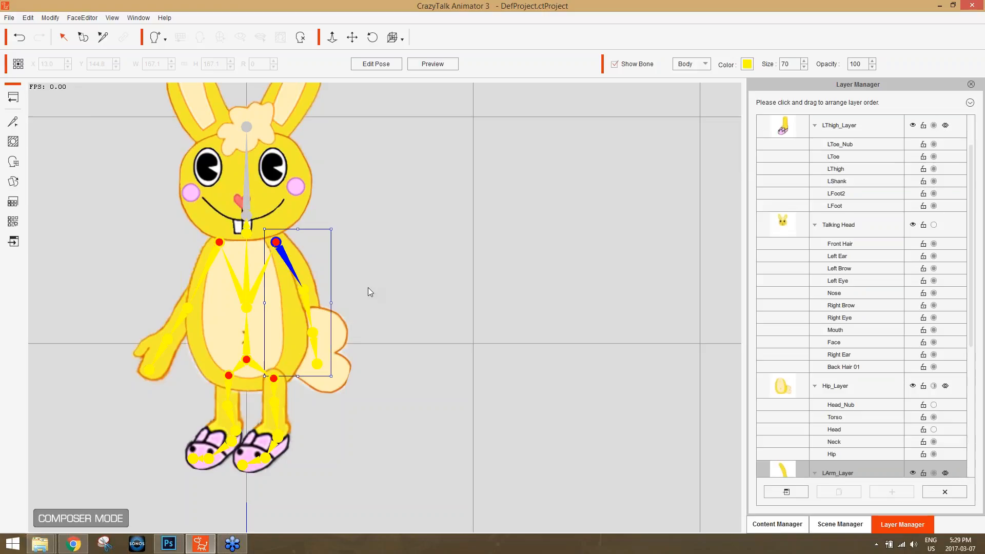
pyautogui.click(614, 65)
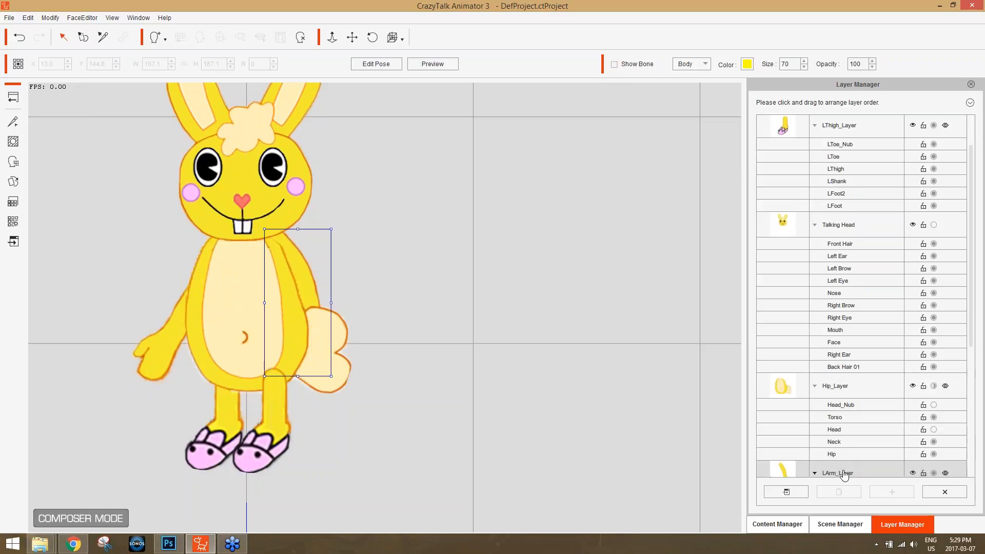
# Move LArm_Layer directly above Hip_Layer in the layer order and return to Stage mode.
pyautogui.moveTo(853, 476); pyautogui.dragTo(856, 385)
pyautogui.scroll(-1, 866, 473)
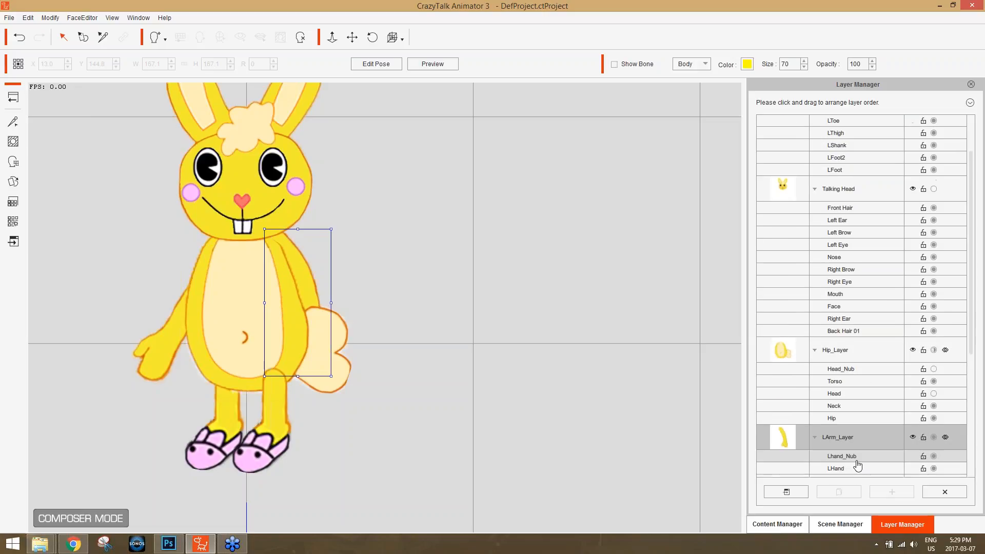
pyautogui.moveTo(843, 447); pyautogui.dragTo(839, 351)
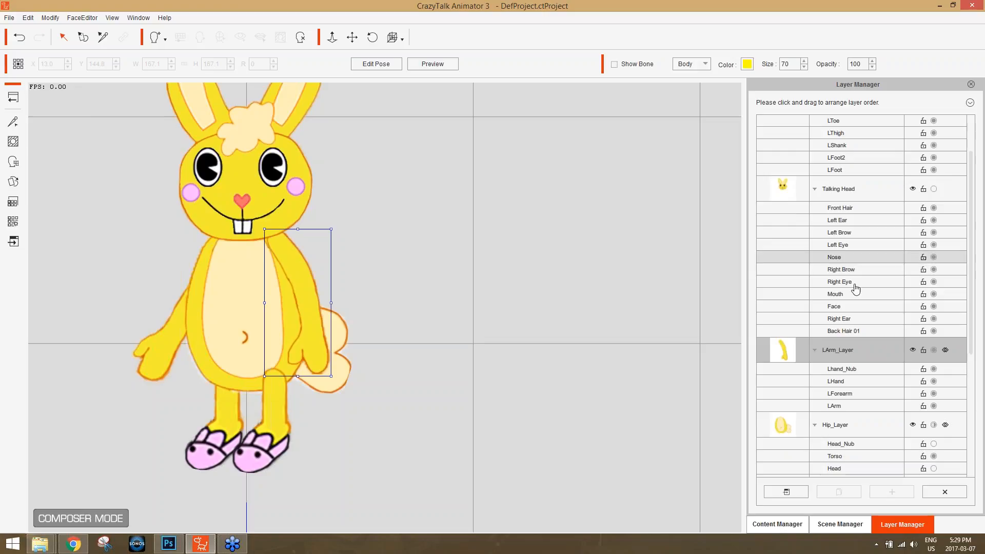
pyautogui.click(12, 100)
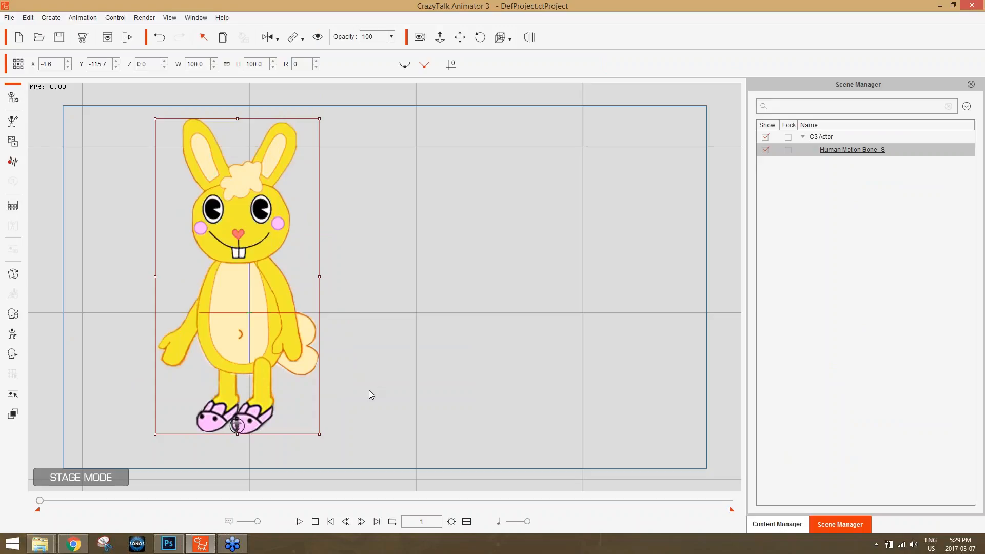
# Open the Layer Editor for the rabbit and move the LThigh sprite to the bottom of the layer order.
pyautogui.moveTo(405, 412); pyautogui.dragTo(411, 268)
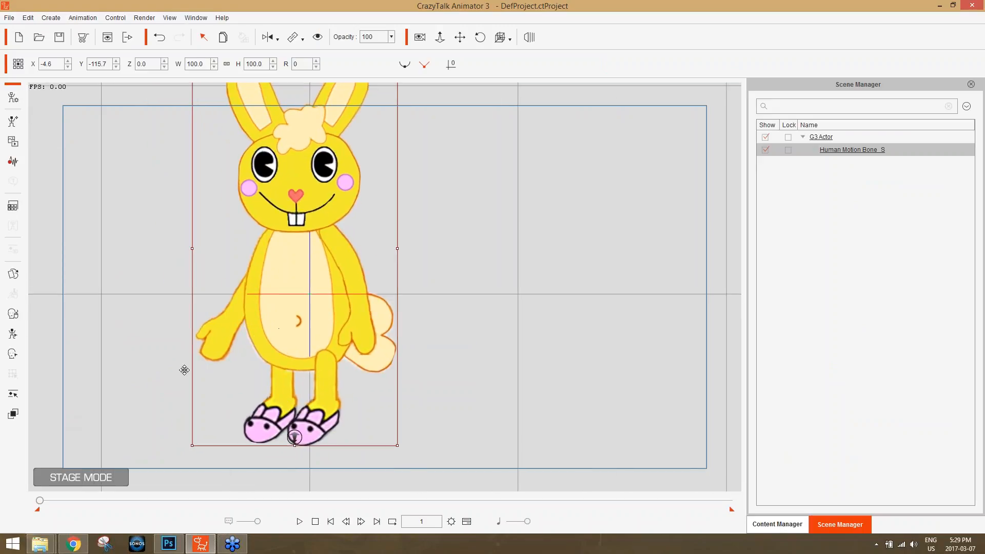
pyautogui.click(15, 415)
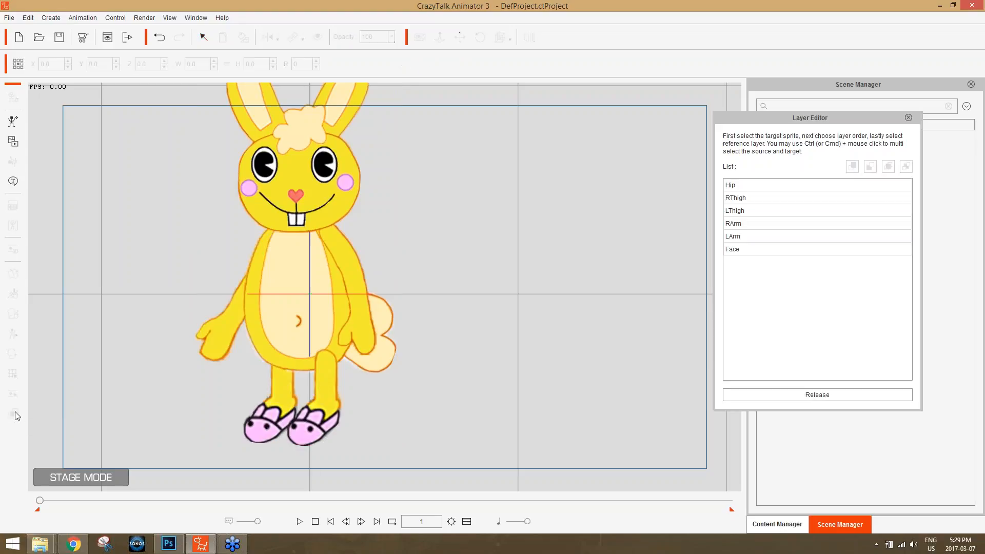
pyautogui.click(329, 382)
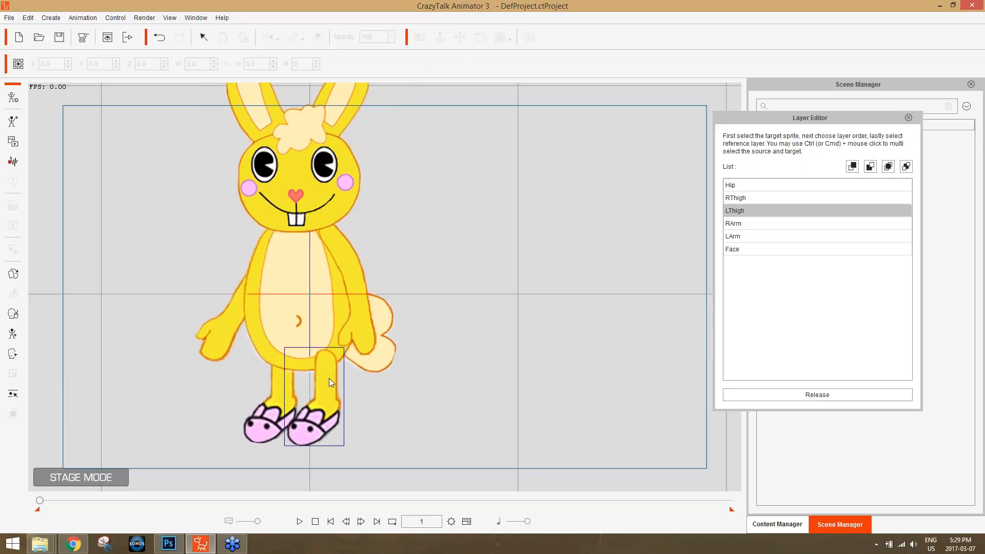
pyautogui.click(908, 170)
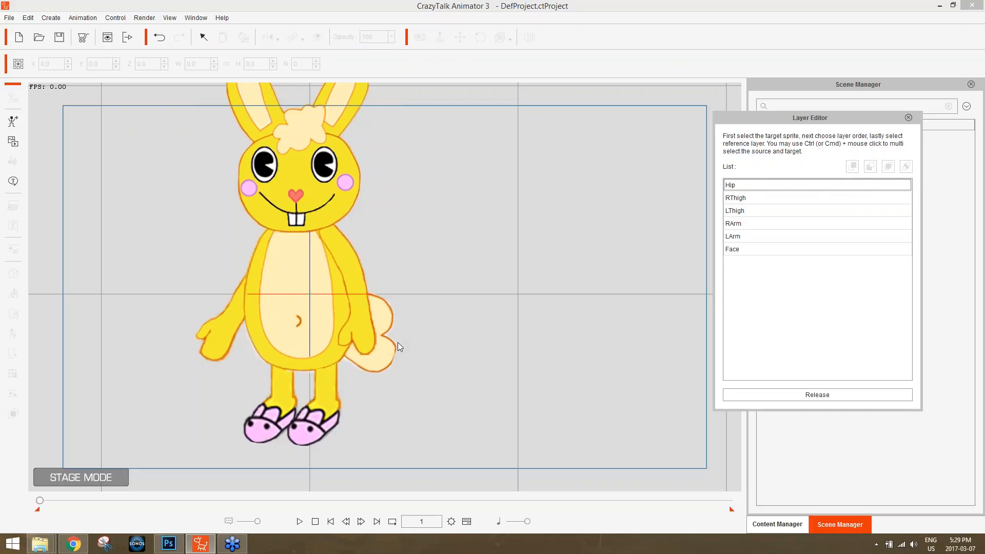
# Place the LThigh sprite in front of Hip, and move it back to the bottom of the layer order.
pyautogui.click(759, 198)
pyautogui.click(758, 208)
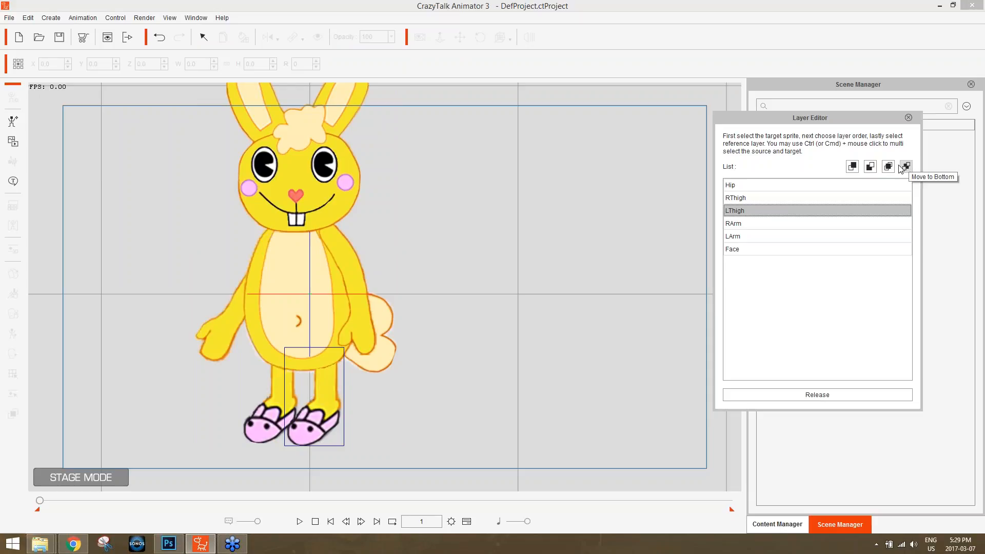
pyautogui.click(852, 166)
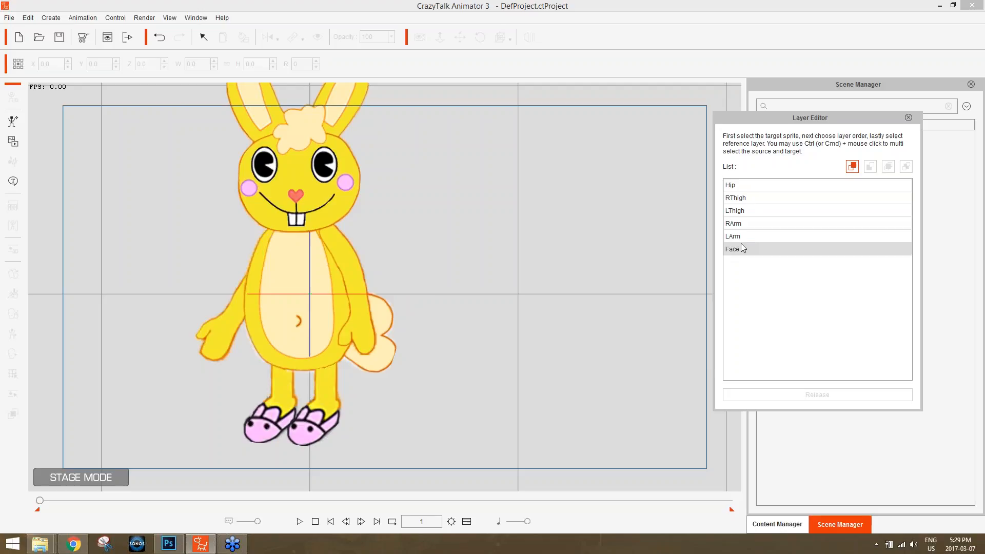
pyautogui.click(739, 187)
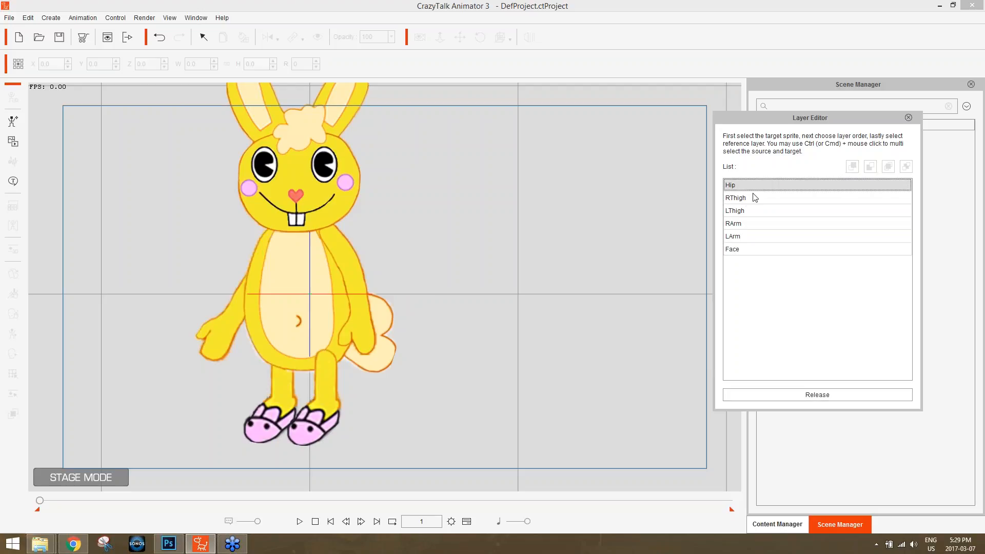
pyautogui.click(748, 209)
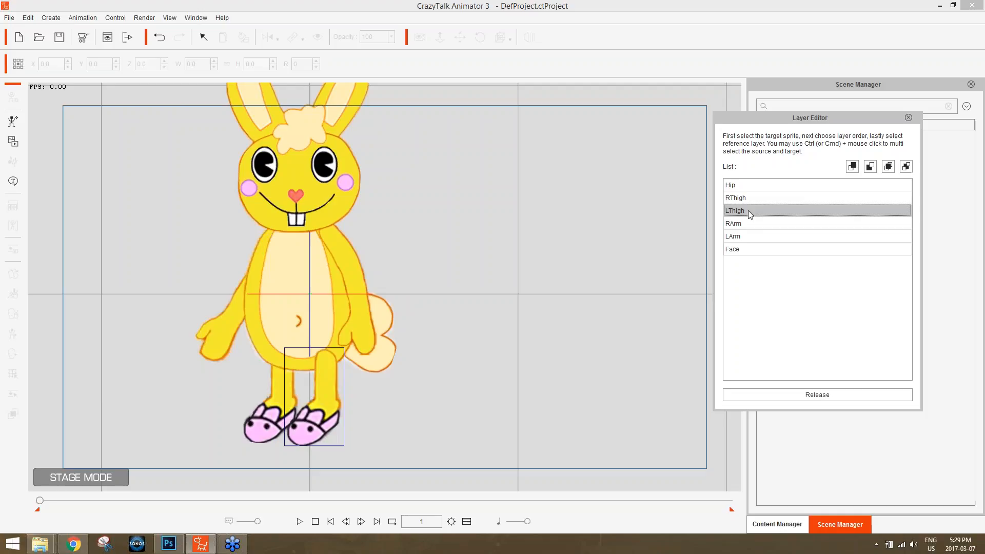
pyautogui.click(906, 167)
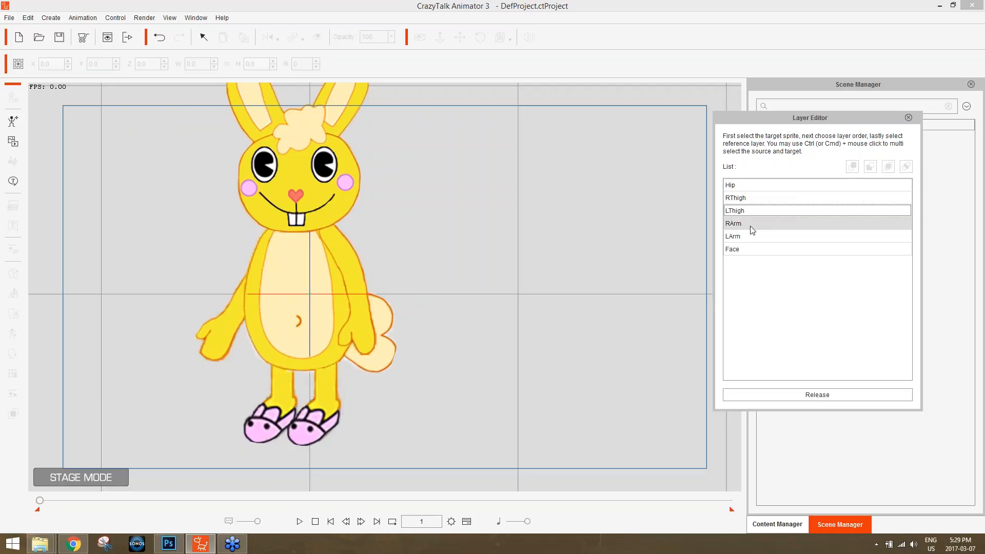
# Reorder the LThigh sprite to sit in front of the Hip sprite.
pyautogui.click(752, 212)
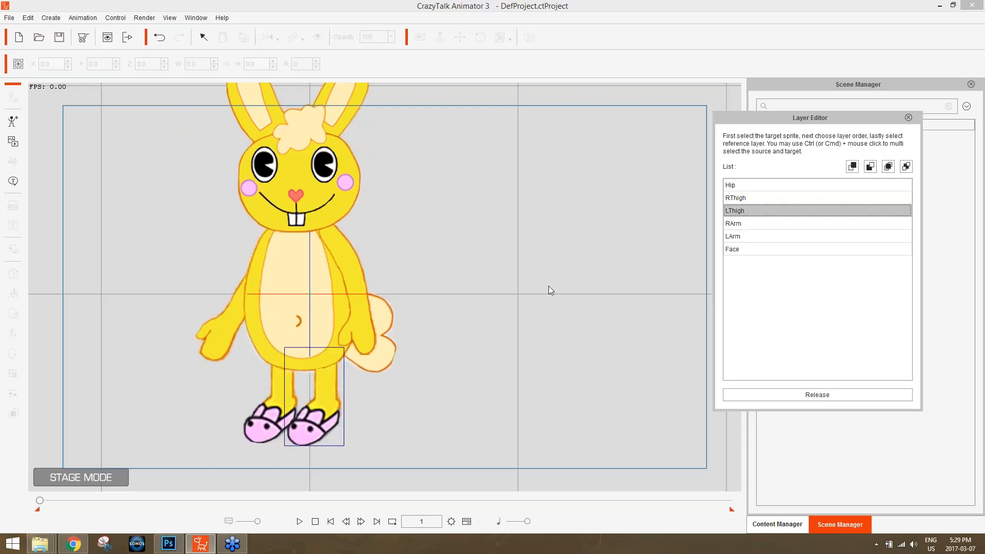
pyautogui.click(853, 167)
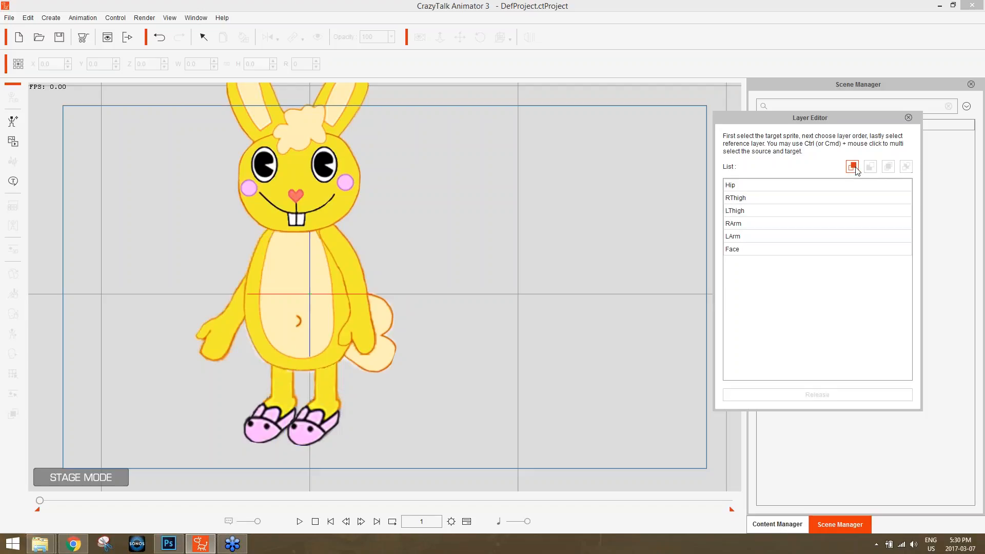
pyautogui.click(735, 186)
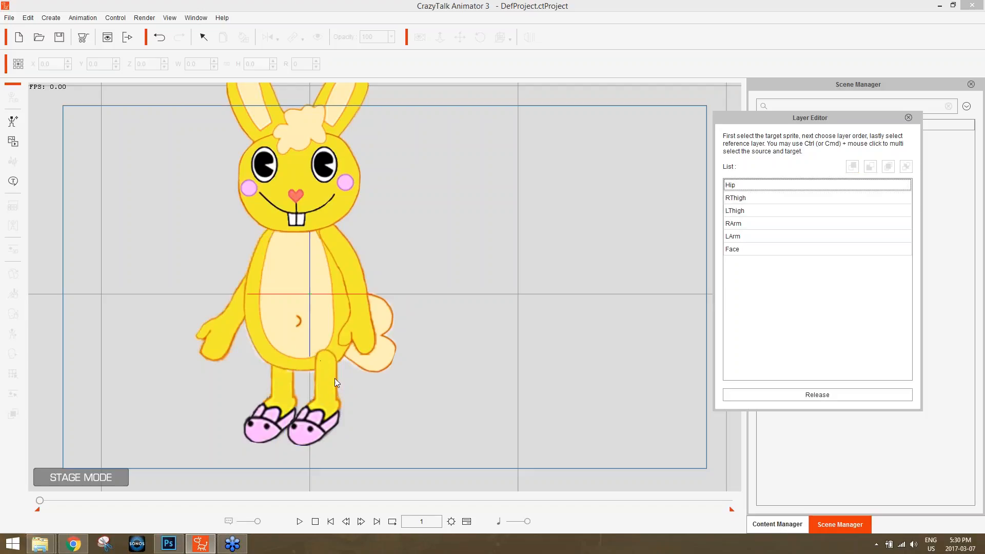
# Place the LThigh sprite behind the Hip sprite and close the Layer Editor.
pyautogui.click(334, 382)
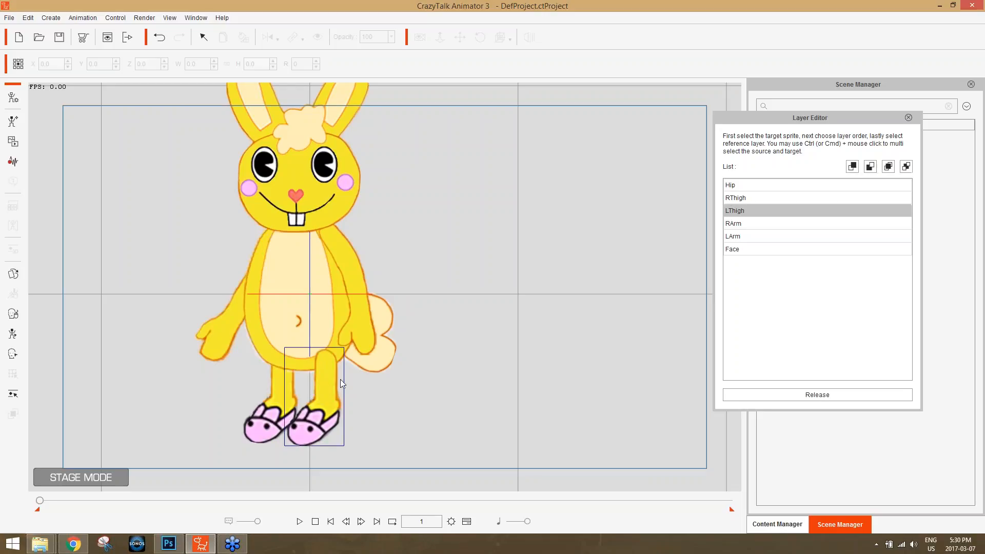
pyautogui.click(869, 167)
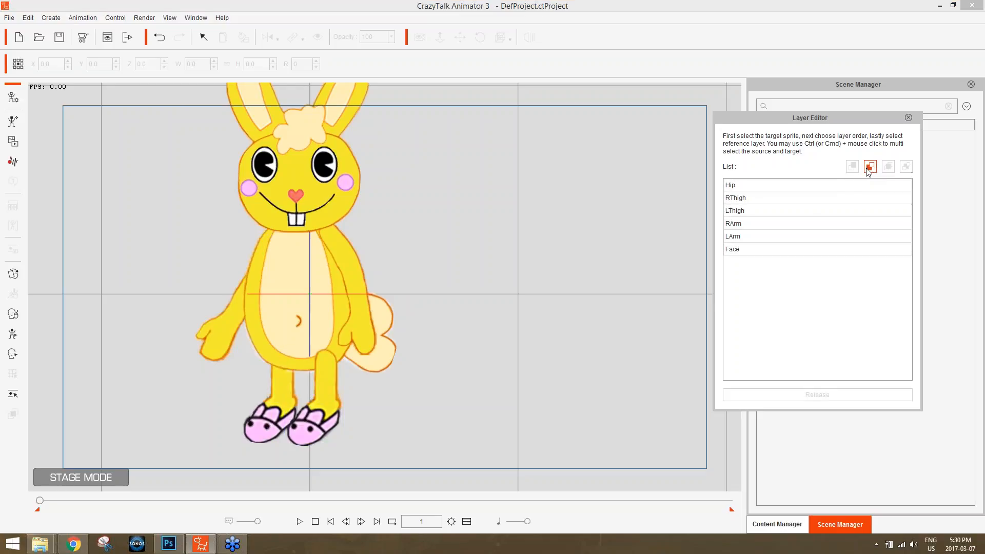
pyautogui.click(744, 185)
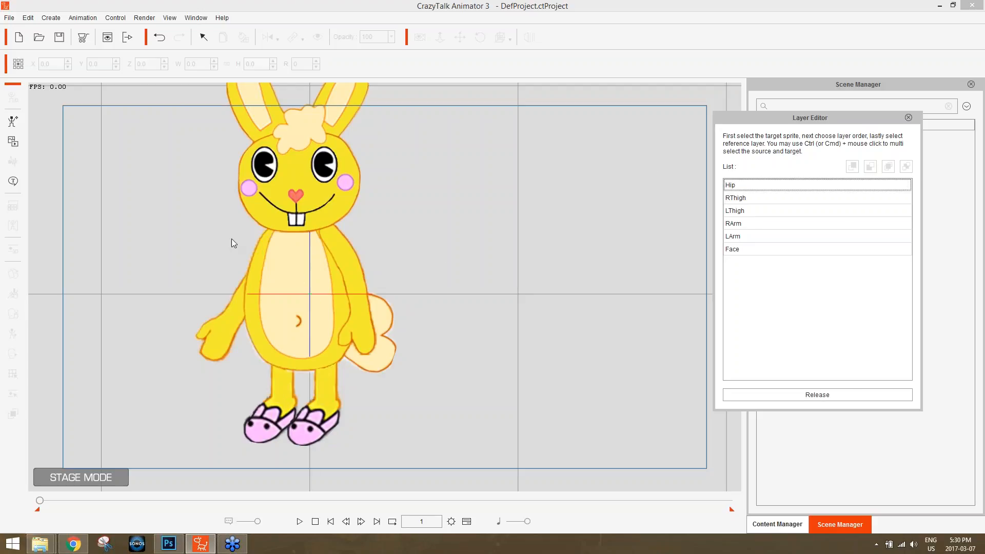
pyautogui.click(908, 117)
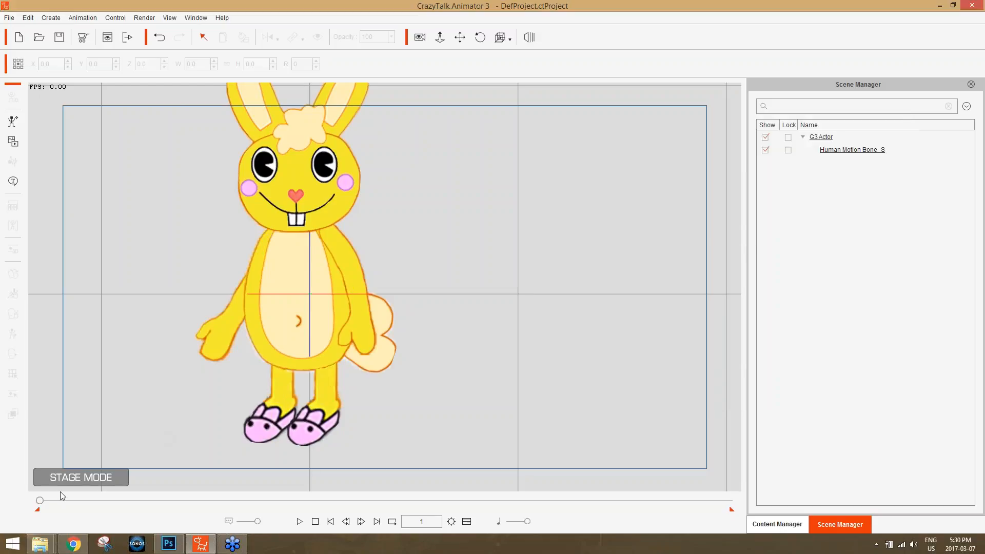
# At frame 81, use the Layer Editor to place the rabbit's LThigh sprite in front of the Hip sprite.
pyautogui.moveTo(60, 500); pyautogui.dragTo(72, 500)
pyautogui.click(292, 333)
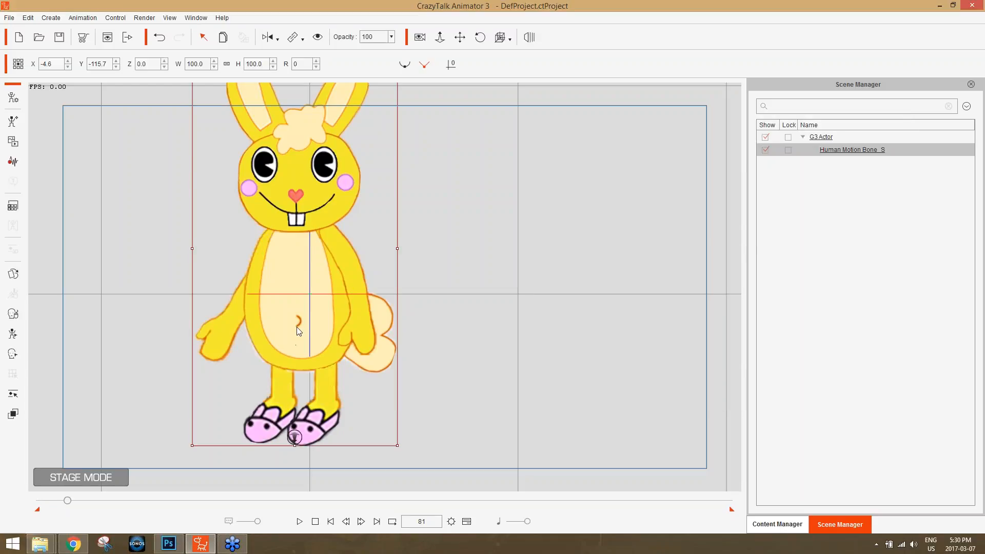
pyautogui.click(13, 415)
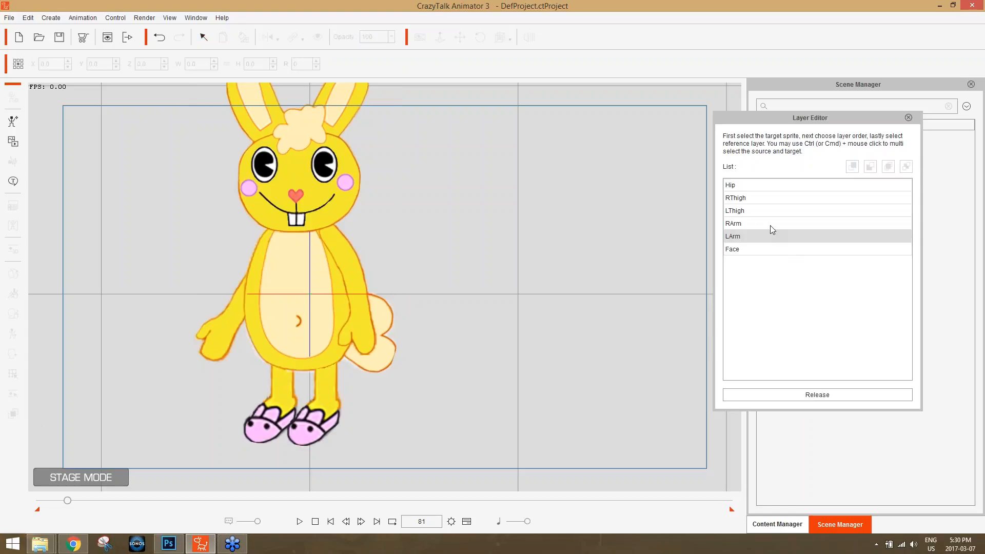
pyautogui.click(761, 198)
pyautogui.click(765, 211)
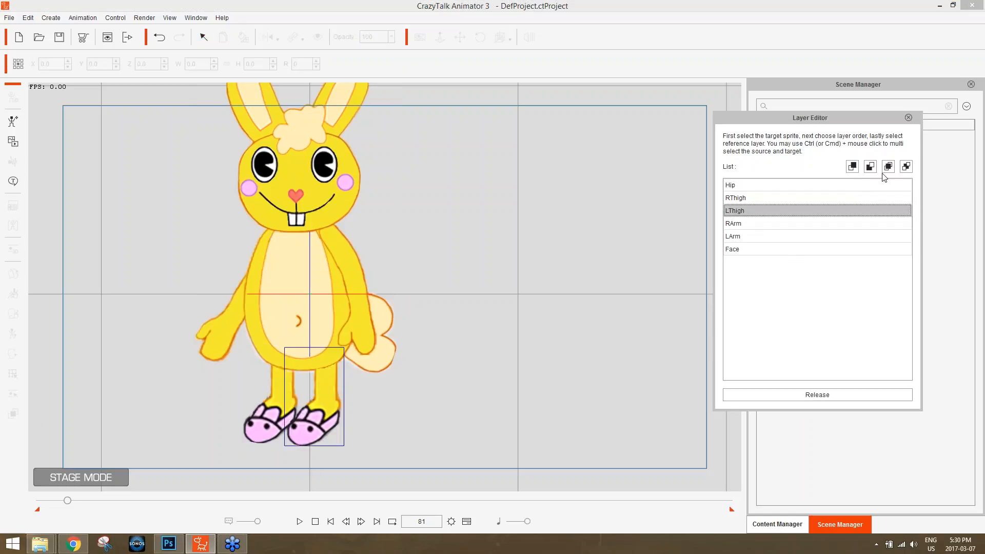
pyautogui.click(852, 166)
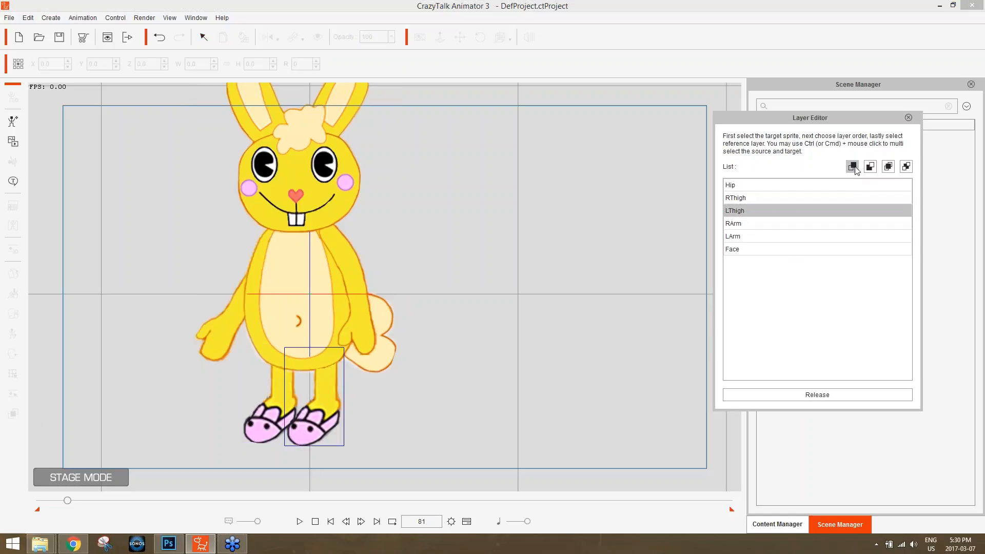
pyautogui.click(740, 187)
# Scrub the timeline back to frame 74 to check the leg layering, and close the Layer Editor.
pyautogui.moveTo(68, 501); pyautogui.dragTo(65, 499)
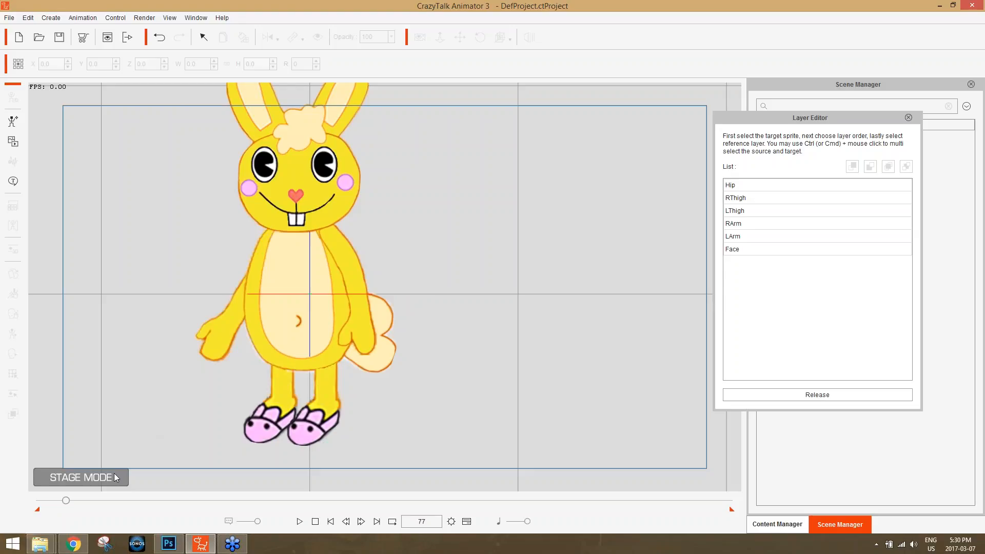
pyautogui.moveTo(65, 503)
pyautogui.mouseDown()
pyautogui.moveTo(72, 507)
pyautogui.moveTo(65, 507)
pyautogui.mouseUp()
pyautogui.click(908, 118)
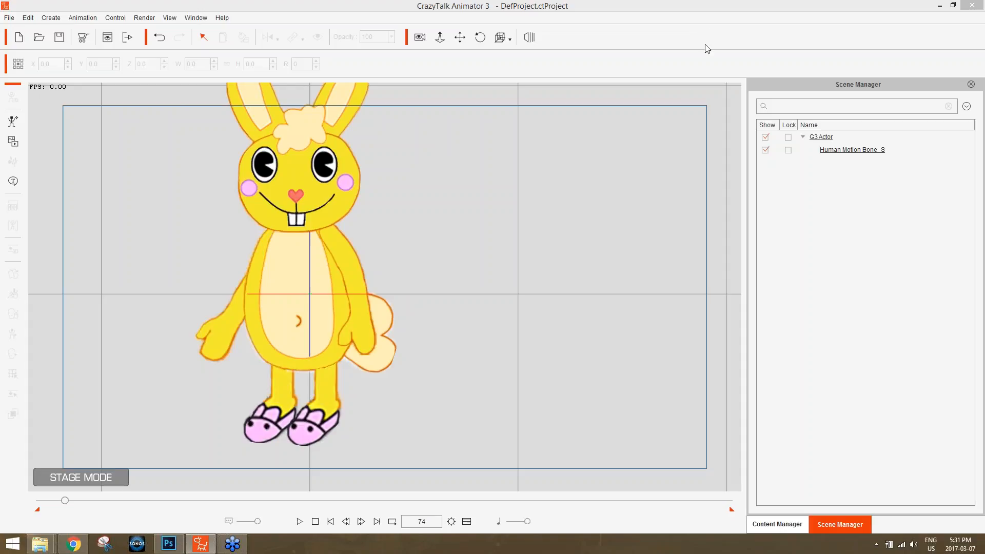
# Add the G2+_Emma character from the G2+ actor templates to the stage beside the rabbit.
pyautogui.scroll(-2, 584, 247)
pyautogui.moveTo(529, 254); pyautogui.dragTo(445, 257)
pyautogui.scroll(-1, 437, 271)
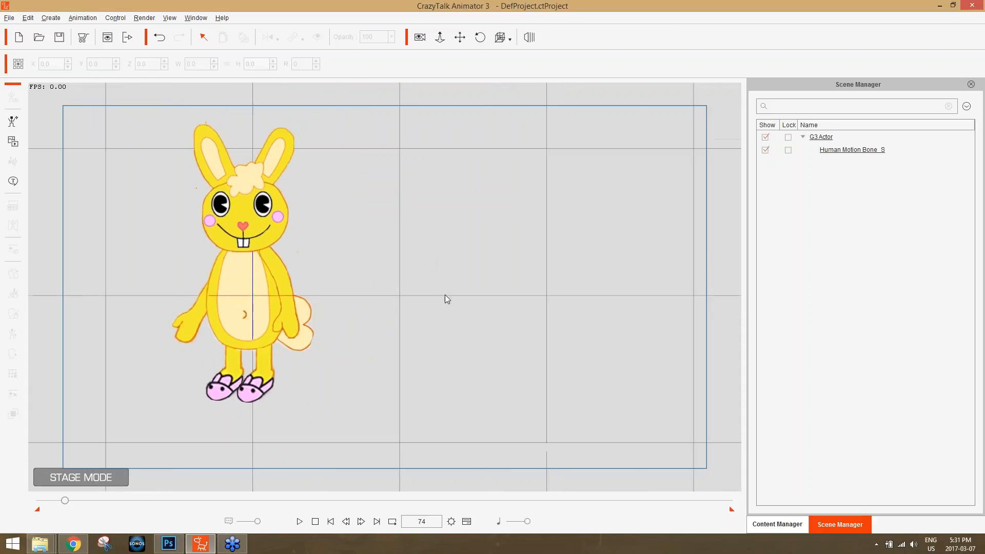
pyautogui.click(786, 532)
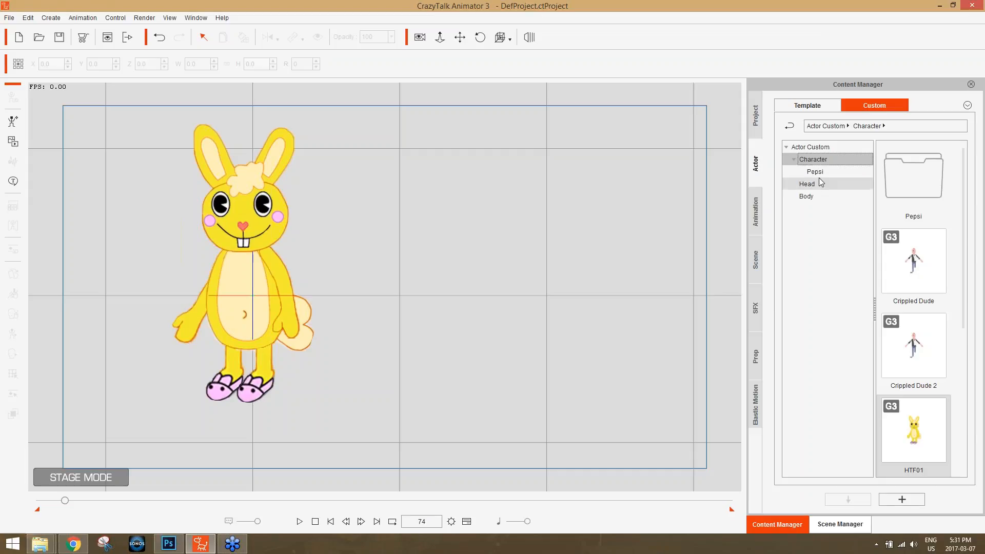
pyautogui.click(812, 111)
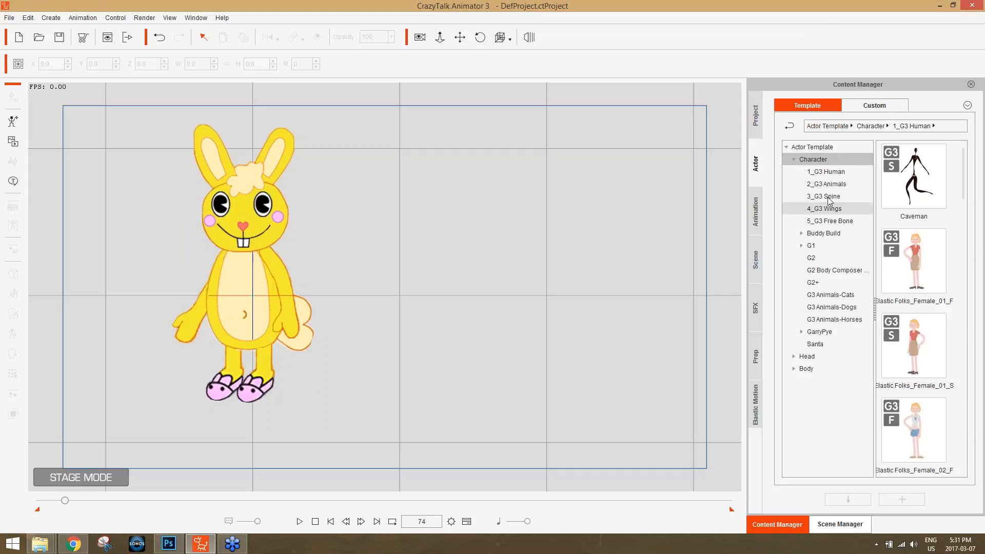
pyautogui.click(821, 283)
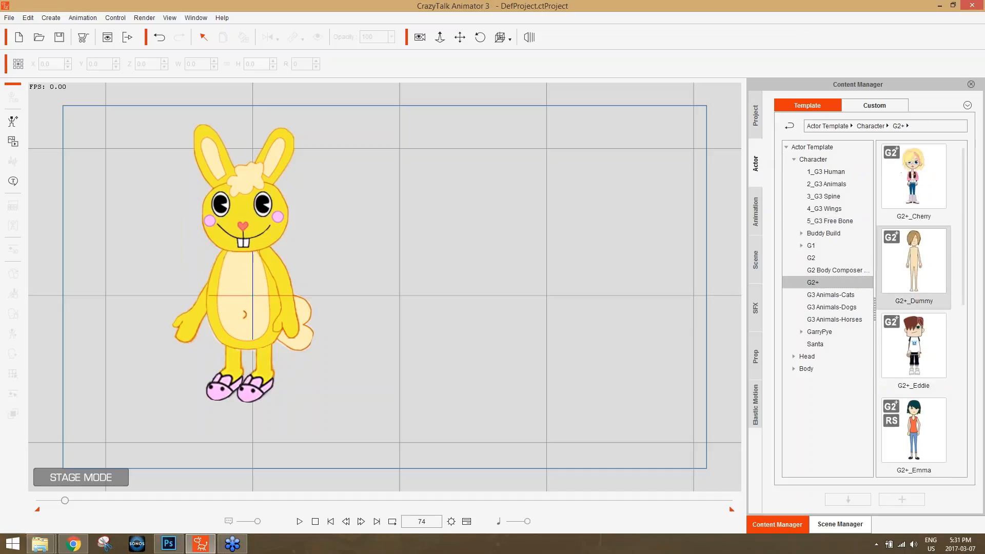
pyautogui.scroll(-2, 970, 313)
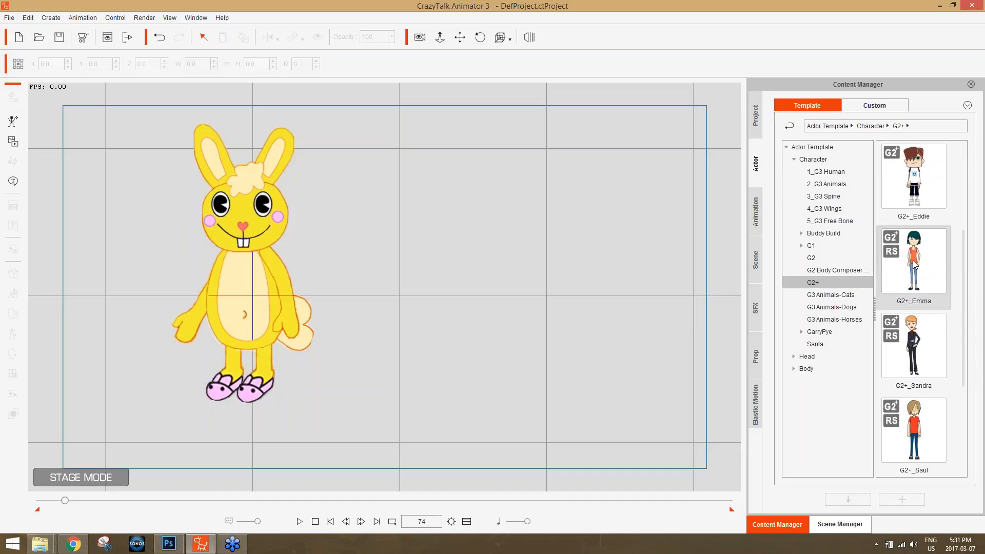
pyautogui.moveTo(924, 266); pyautogui.dragTo(481, 279)
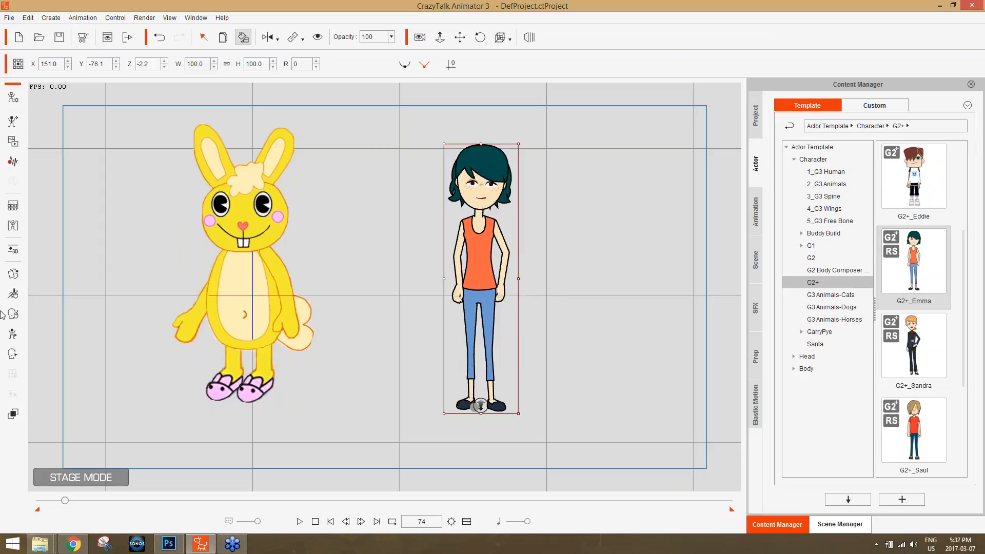
# Try the Neon and Monochrome render styles on Emma, and apply the style with tan skin and black hair.
pyautogui.click(21, 208)
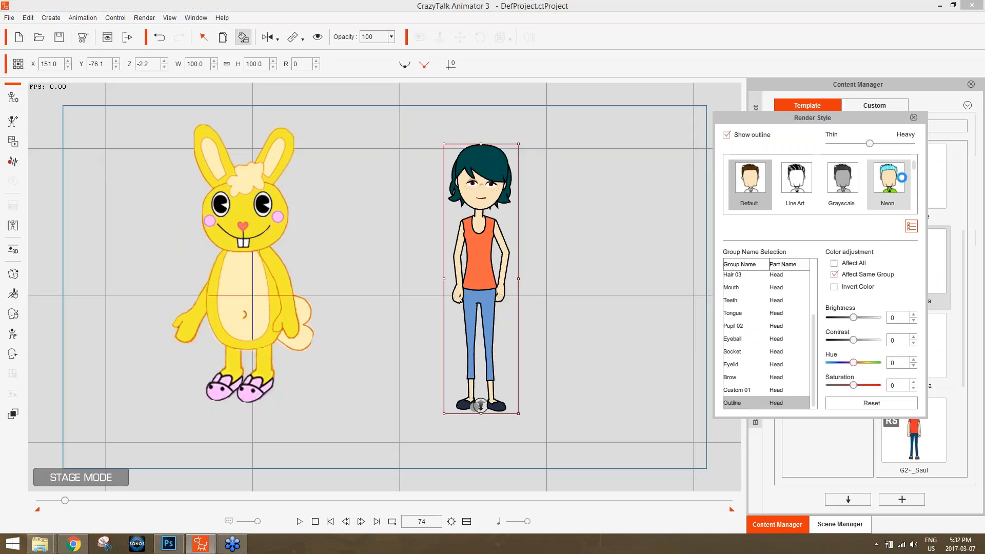
pyautogui.click(892, 179)
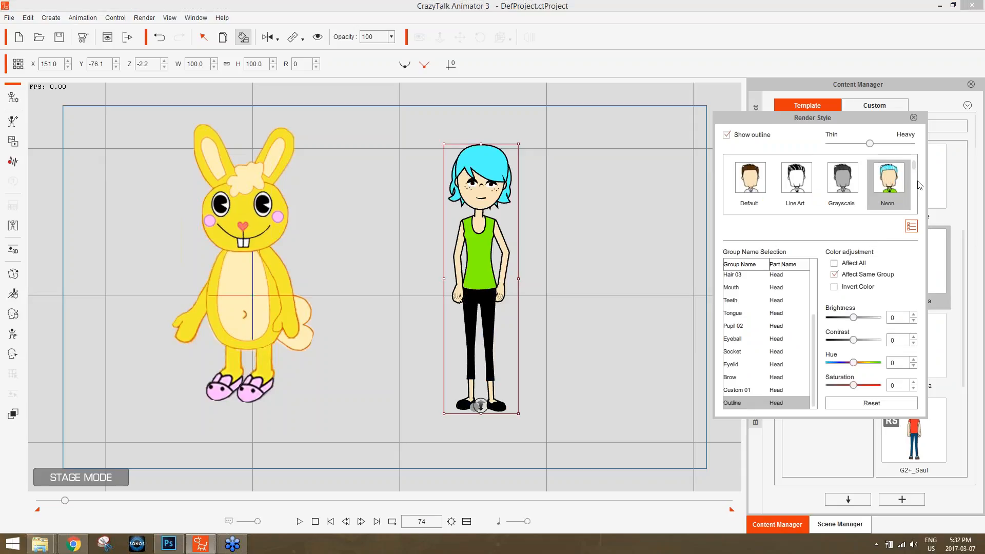
pyautogui.scroll(-2, 890, 183)
pyautogui.click(790, 180)
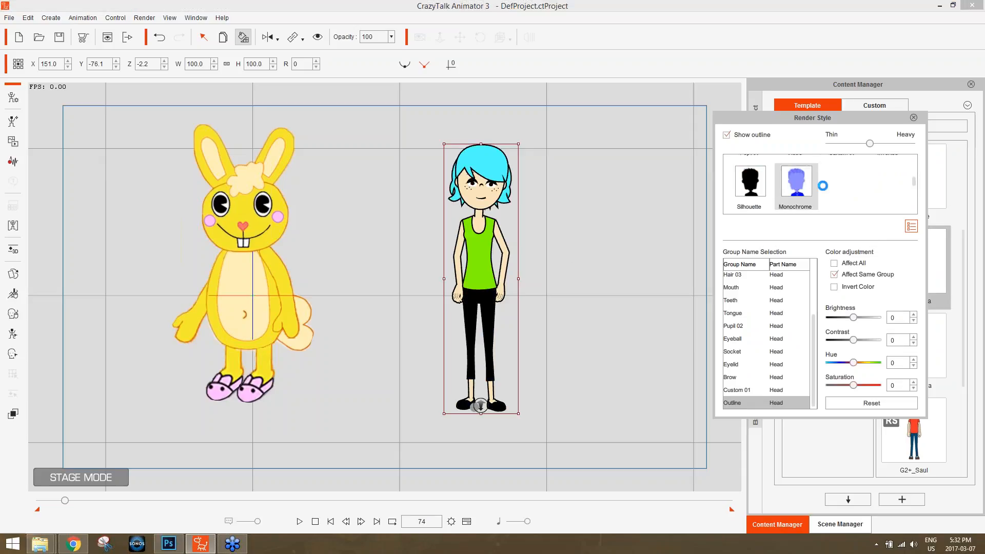
pyautogui.scroll(2, 766, 206)
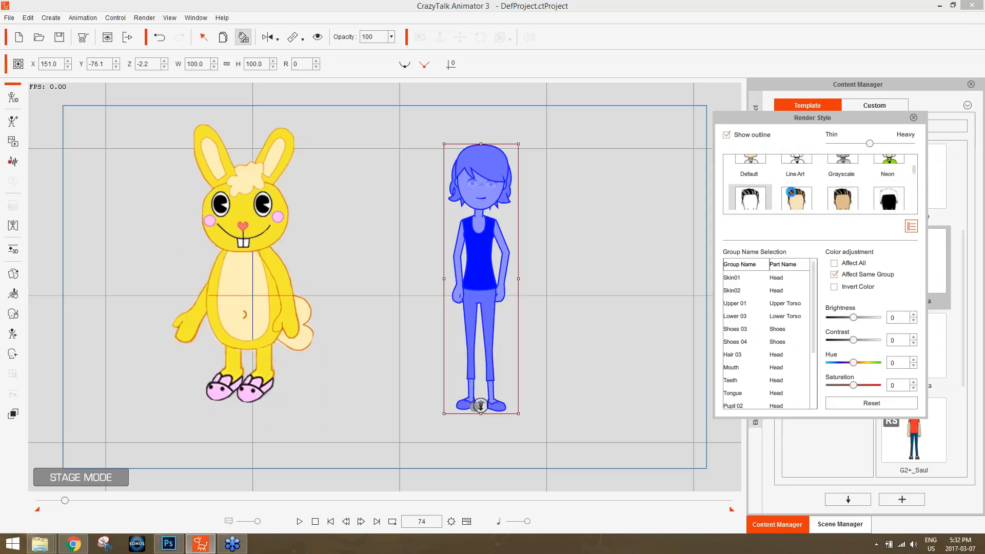
pyautogui.click(849, 200)
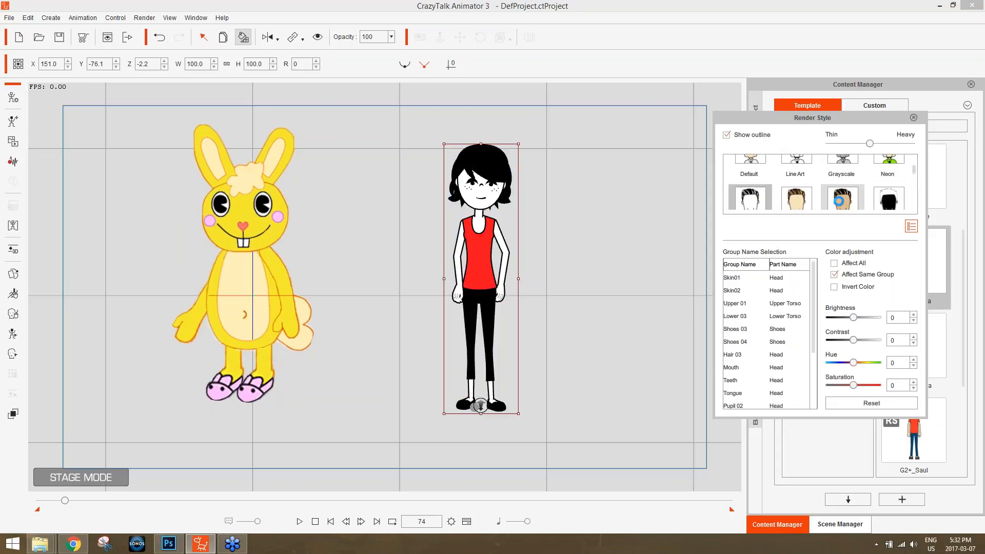
pyautogui.click(914, 118)
# Adjust the rabbit's Image group in Render Style to brightness 3, hue 128 and saturation -5.
pyautogui.click(266, 268)
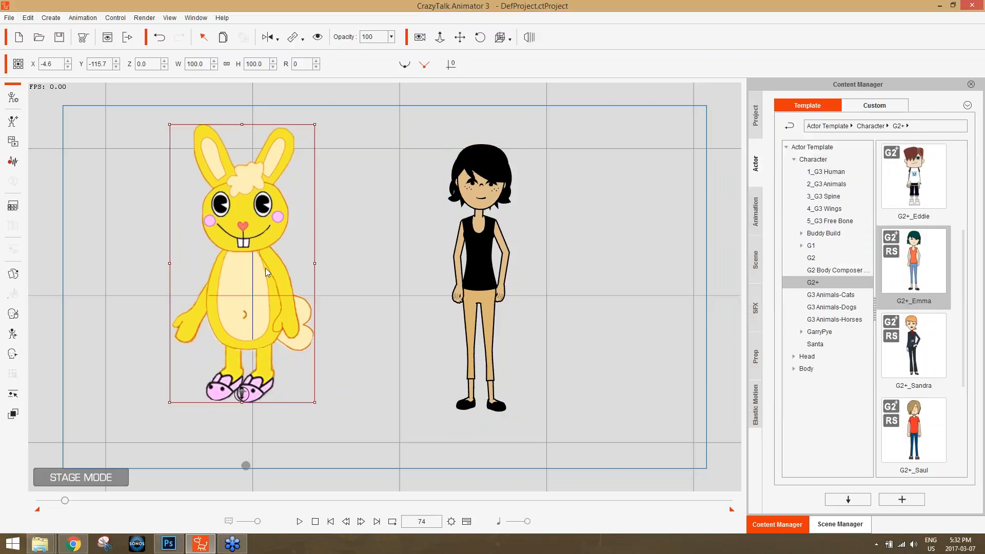
pyautogui.click(12, 210)
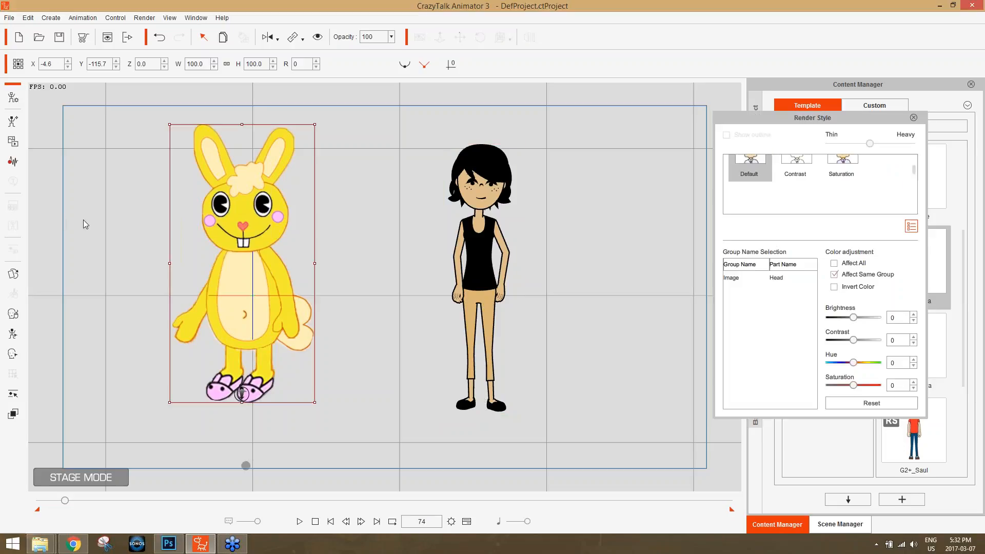
pyautogui.click(749, 280)
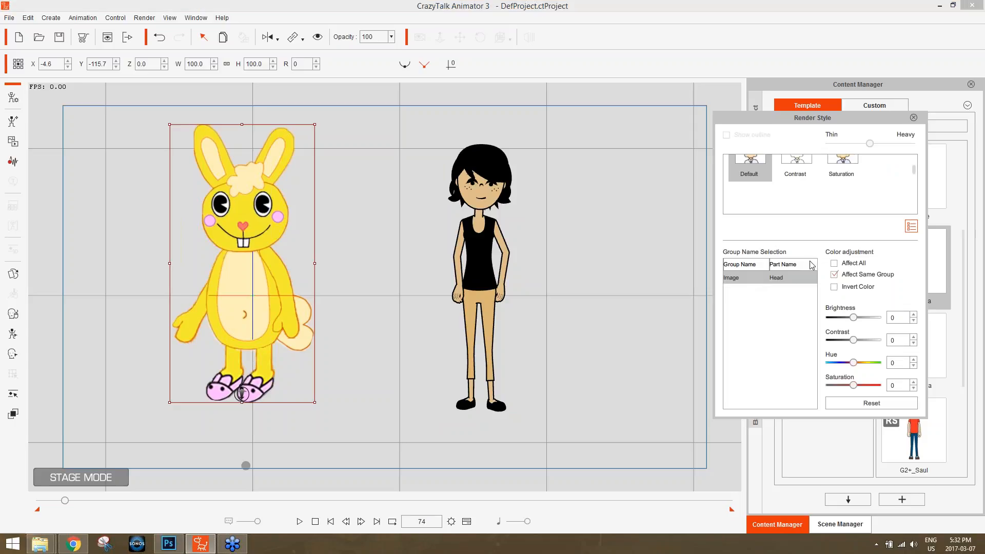
pyautogui.moveTo(853, 318); pyautogui.dragTo(848, 319)
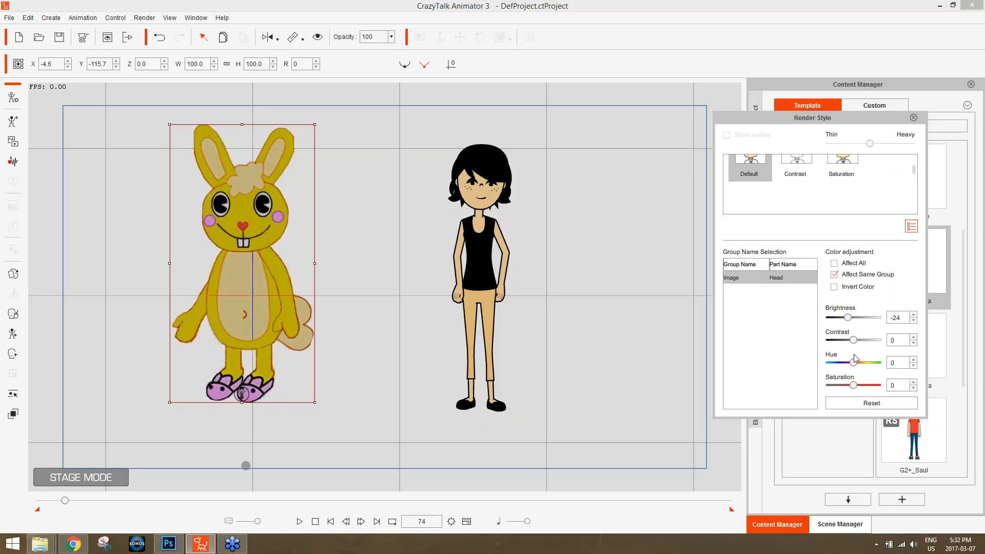
pyautogui.moveTo(854, 363); pyautogui.dragTo(871, 363)
pyautogui.moveTo(848, 318); pyautogui.dragTo(856, 318)
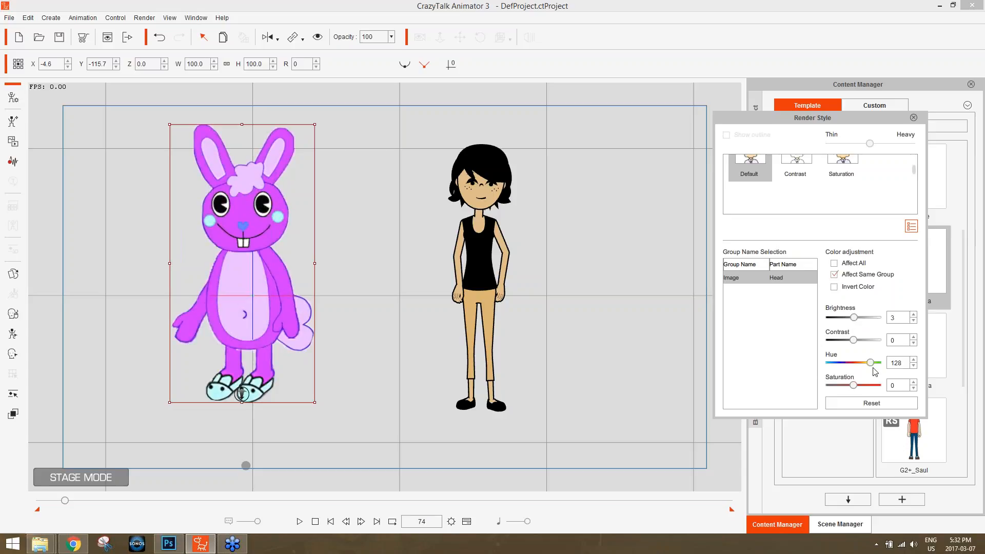
pyautogui.moveTo(853, 385)
pyautogui.mouseDown()
pyautogui.moveTo(829, 385)
pyautogui.moveTo(852, 386)
pyautogui.mouseUp()
# Set the brightness of Emma's Skin02 group to 100 in Render Style.
pyautogui.click(486, 206)
pyautogui.click(738, 295)
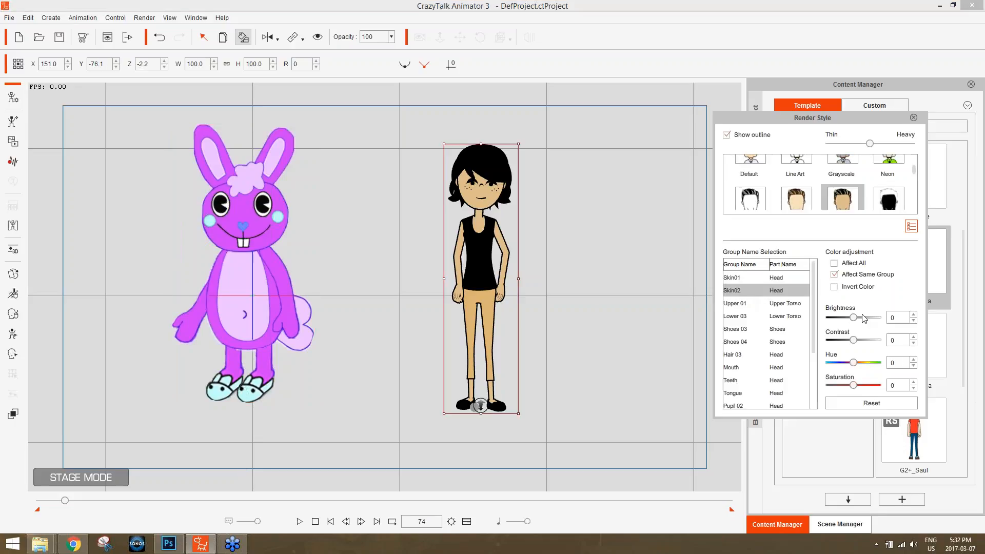
pyautogui.moveTo(853, 318); pyautogui.dragTo(877, 317)
# Adjust Emma's Skin01 group to brightness 100, contrast -52, hue 180 and saturation 100.
pyautogui.click(748, 281)
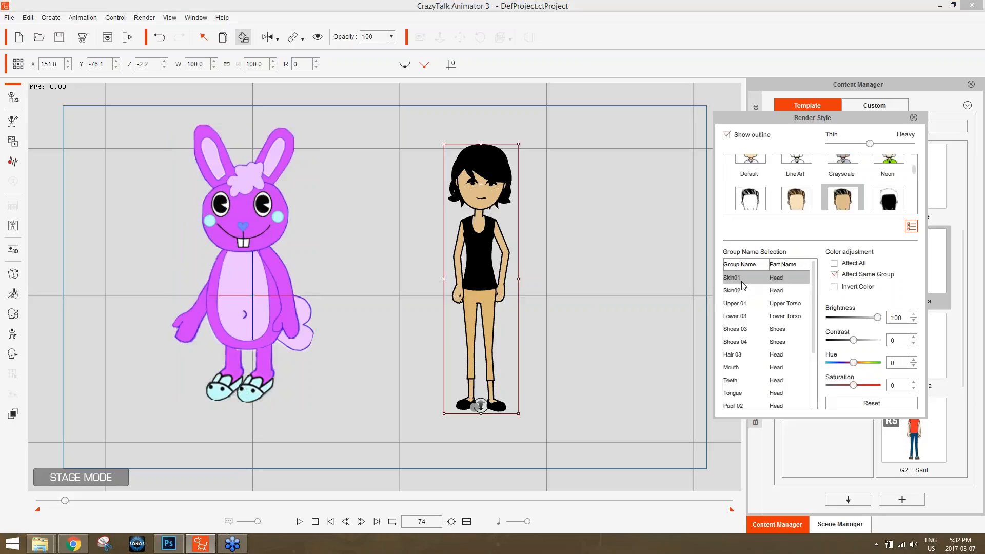
pyautogui.click(877, 318)
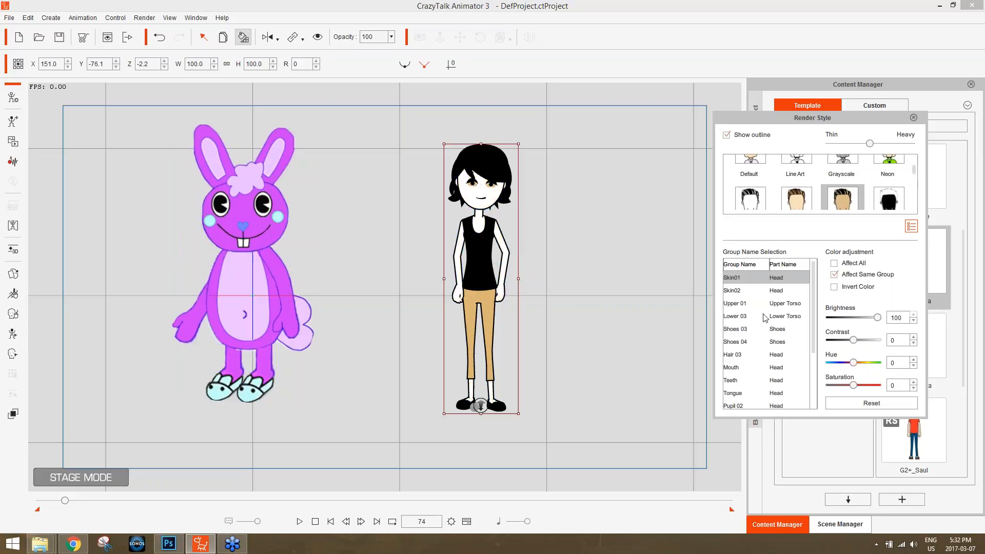
pyautogui.moveTo(853, 386); pyautogui.dragTo(842, 341)
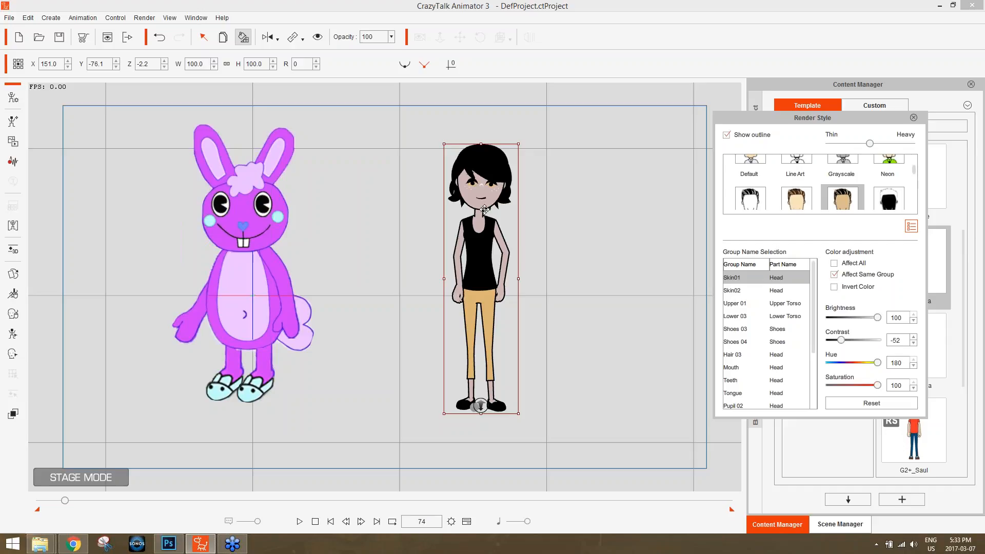
# Reopen Render Style for the rabbit and set its hue to -98.
pyautogui.click(262, 253)
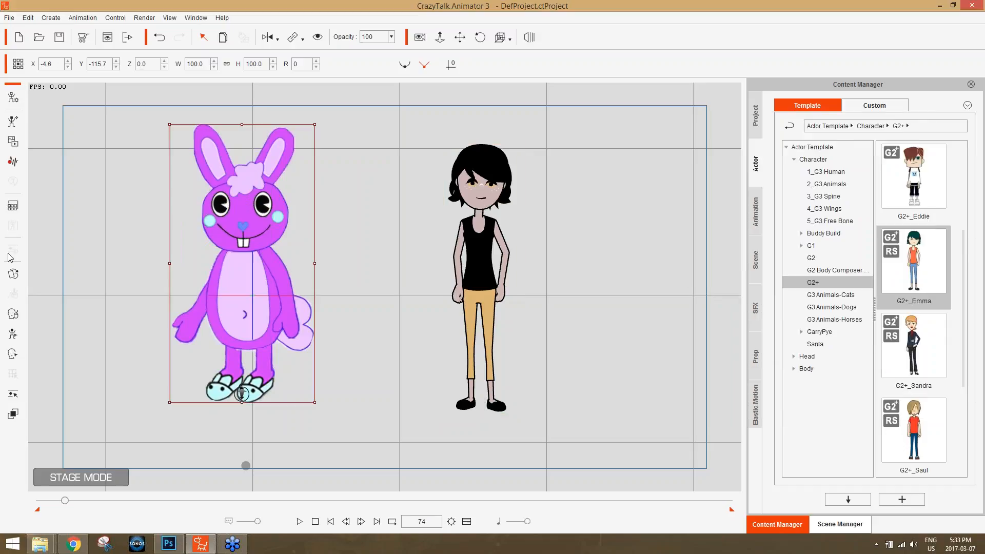
pyautogui.click(13, 206)
pyautogui.moveTo(870, 362); pyautogui.dragTo(840, 363)
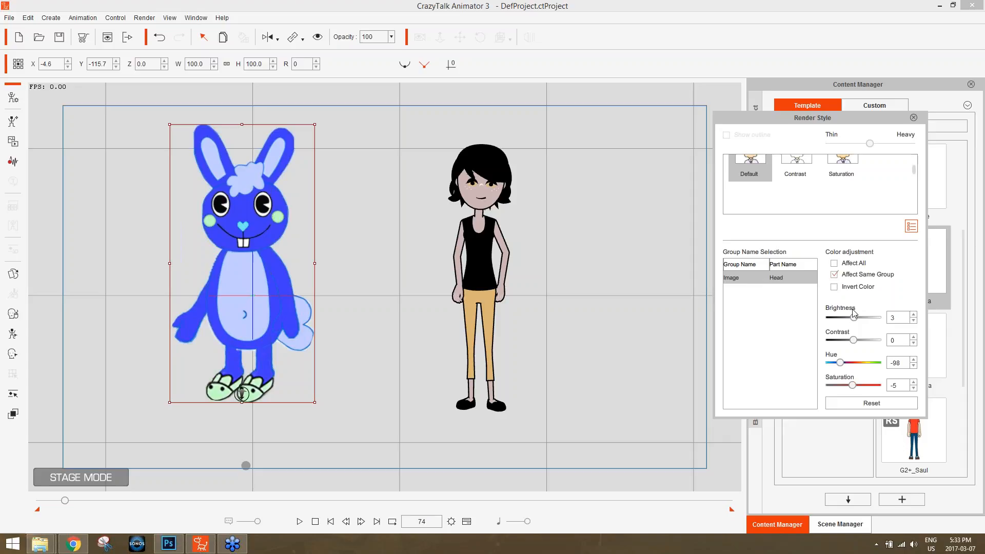
# Switch to Photoshop, examine the Save As options for Step_2.psd, and cancel without saving.
pyautogui.click(168, 543)
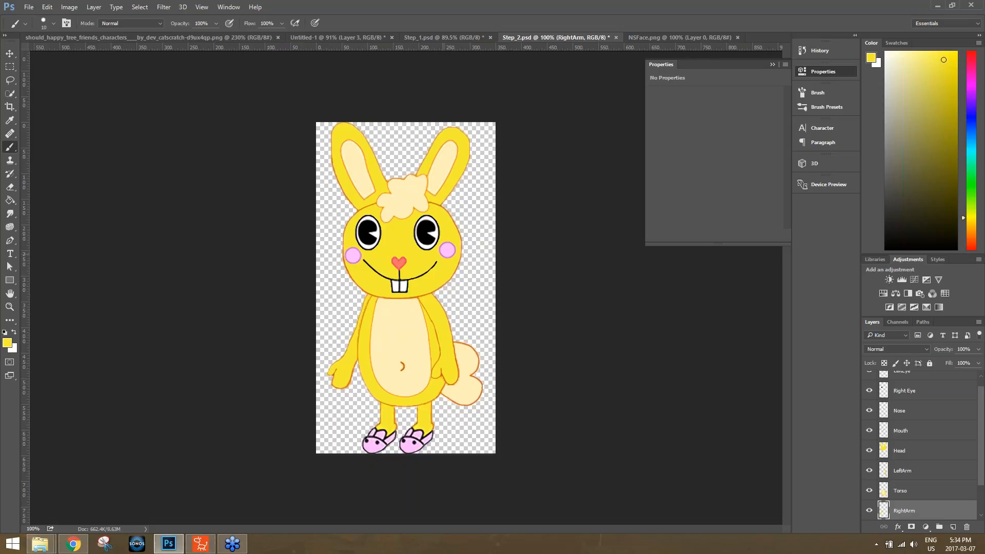
pyautogui.click(29, 8)
pyautogui.click(60, 122)
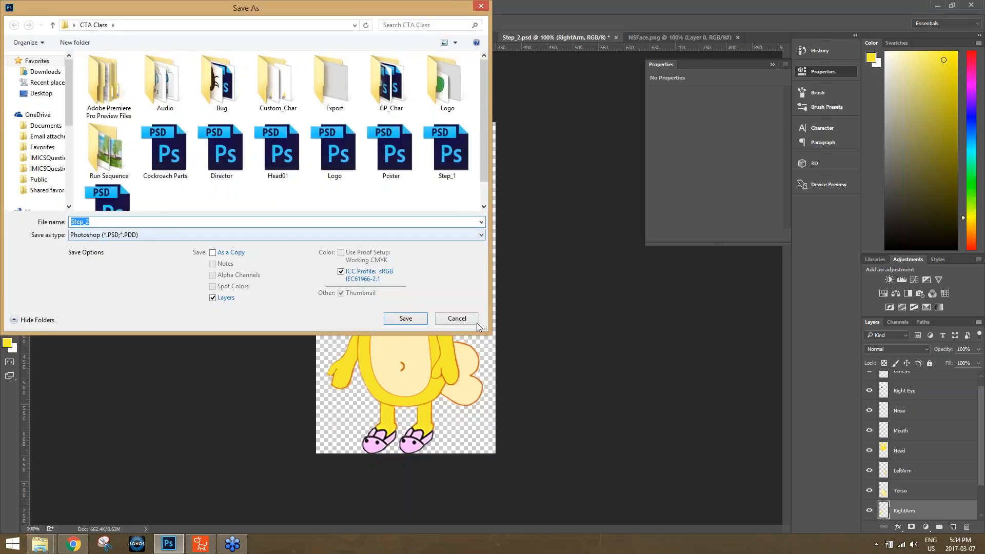
pyautogui.click(467, 322)
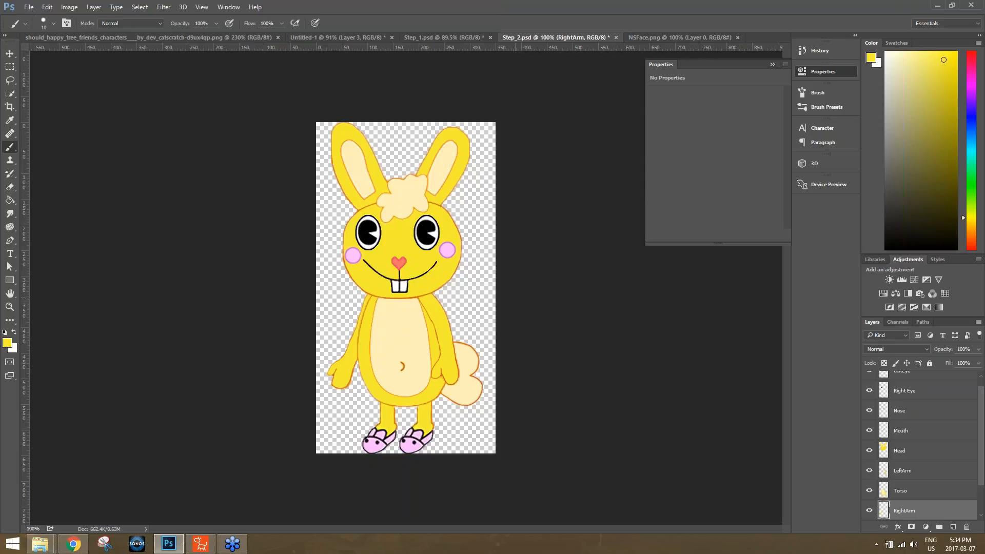